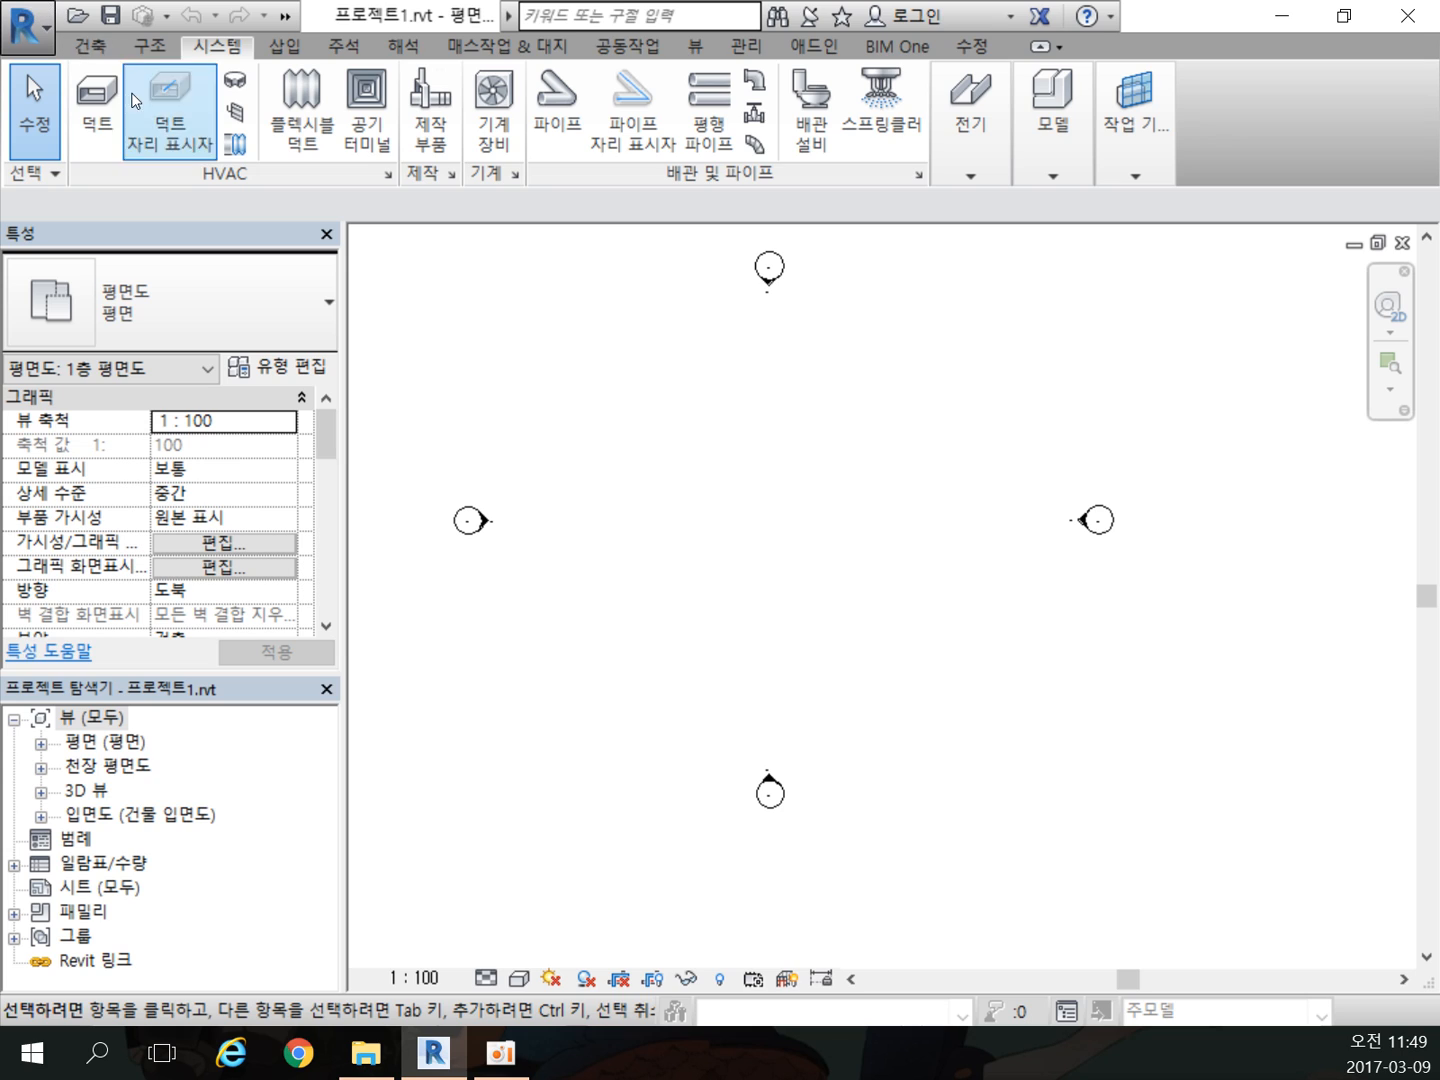
Step: Compare the architectural and structural tool sets, including the wall types each one offers
click(91, 47)
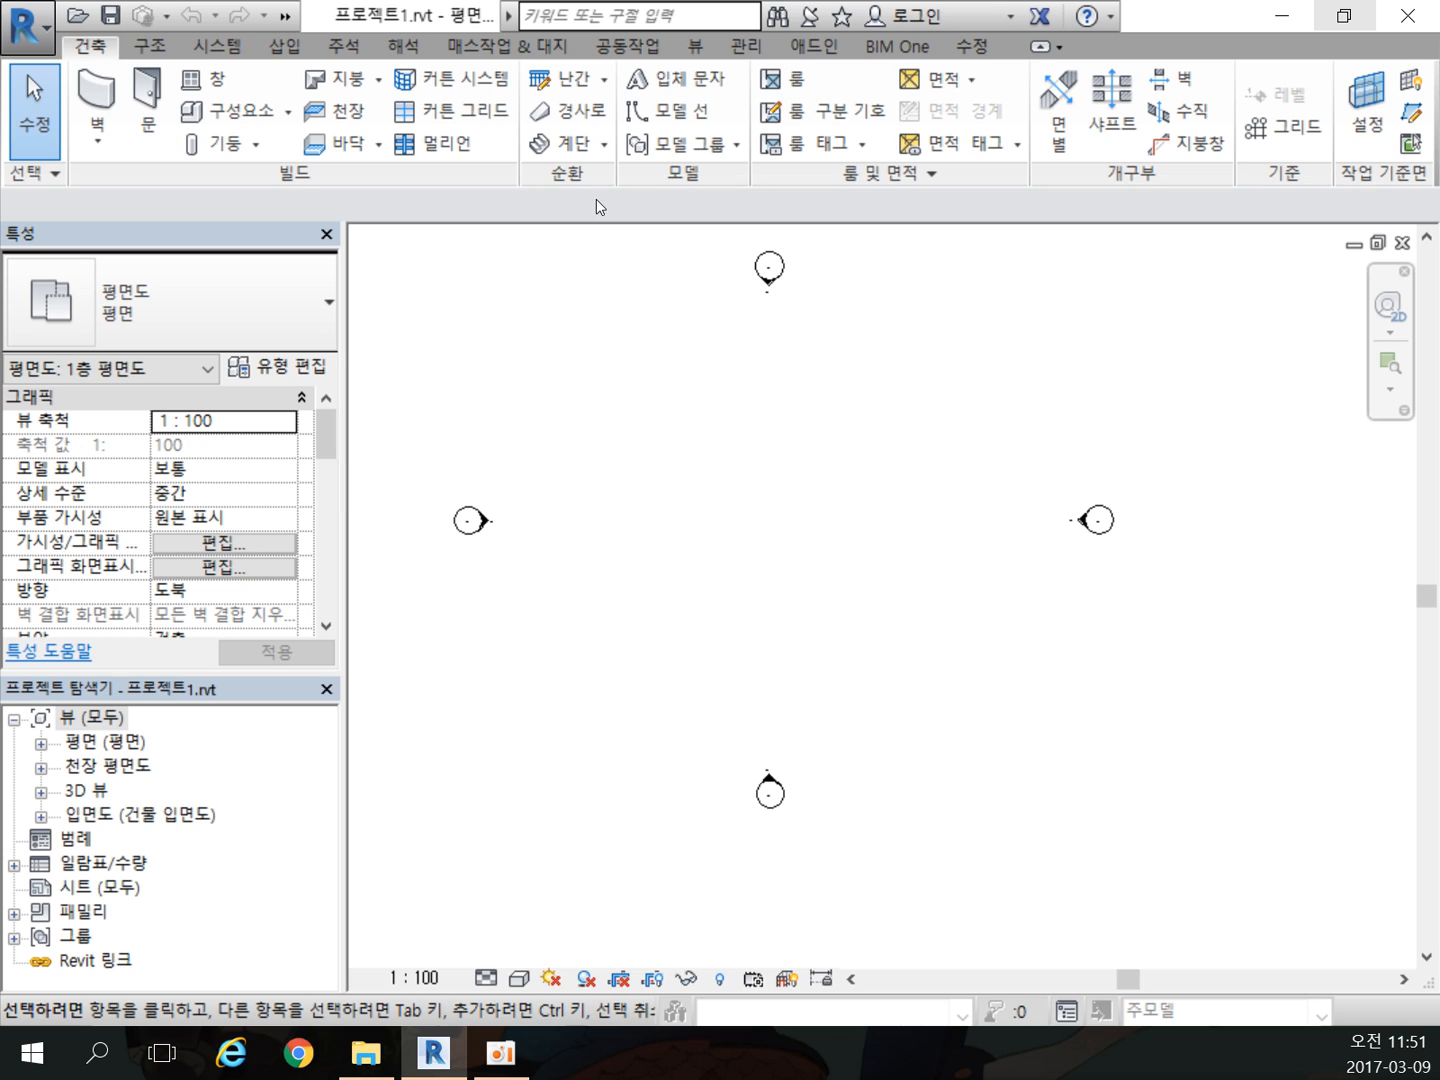
click(149, 47)
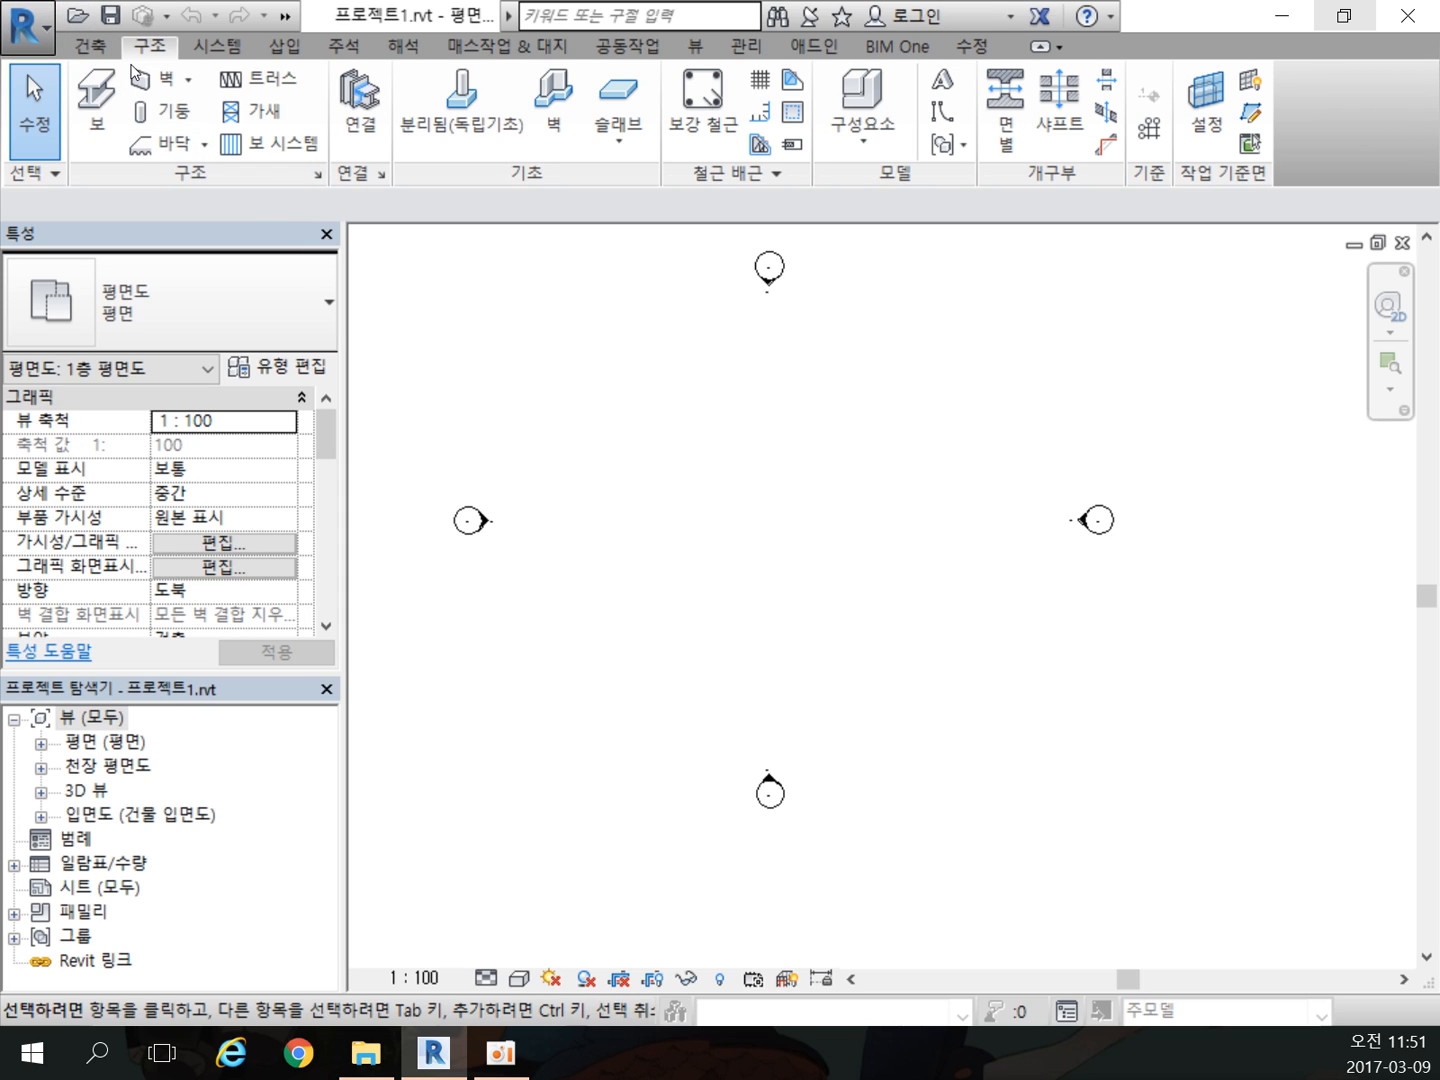
click(89, 47)
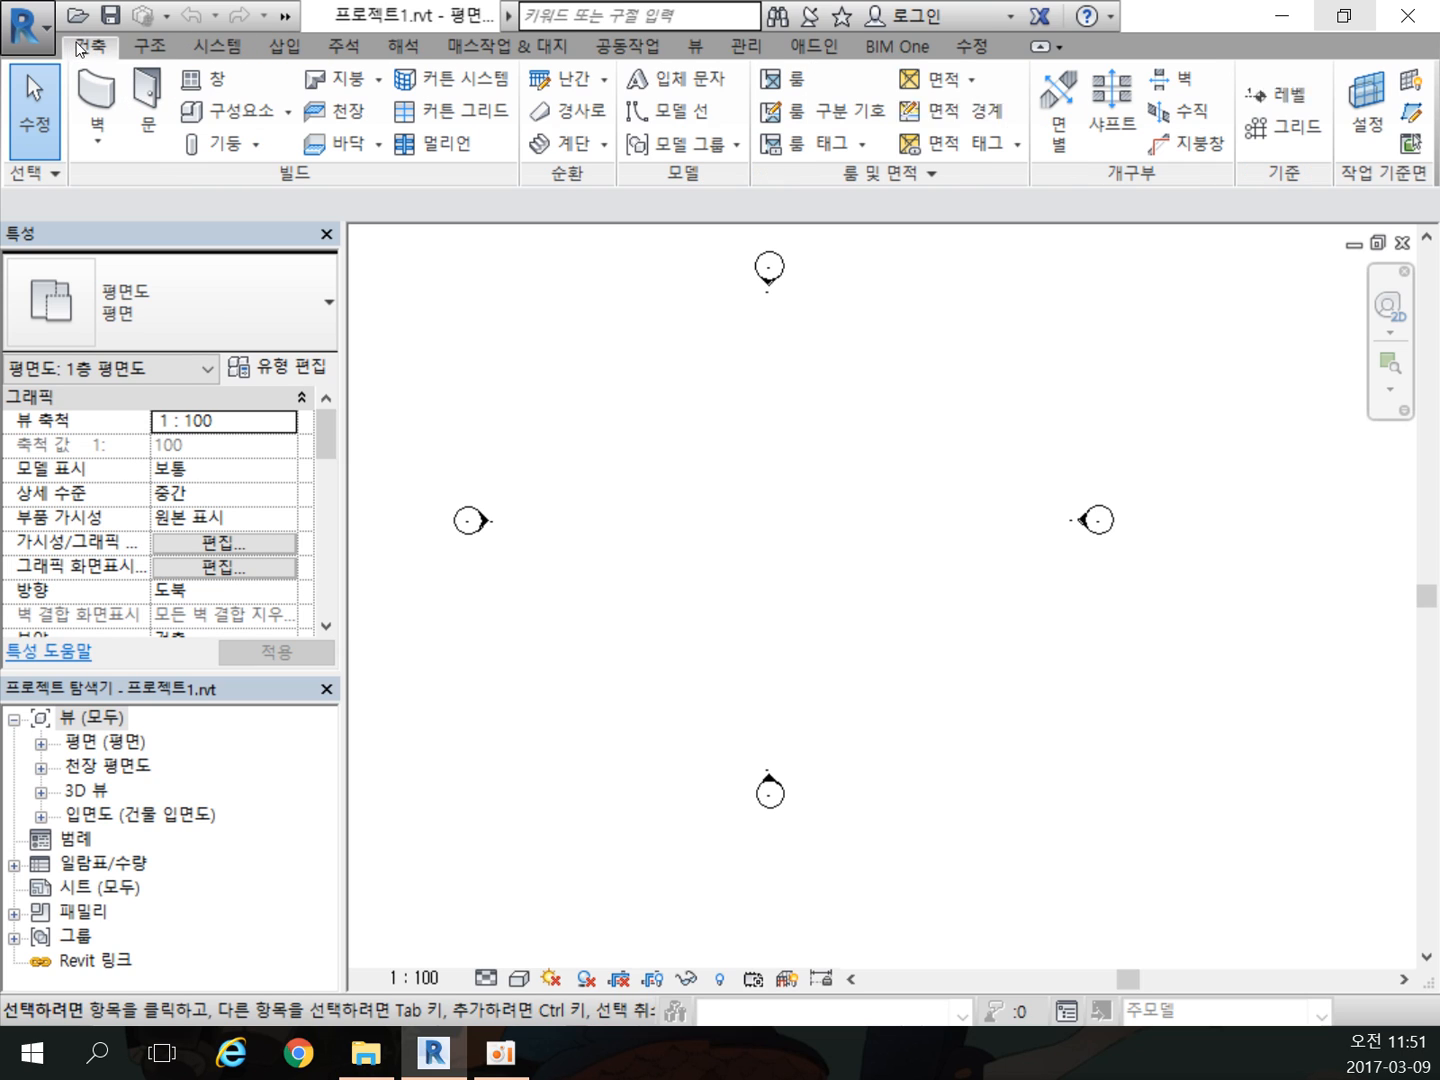
click(149, 46)
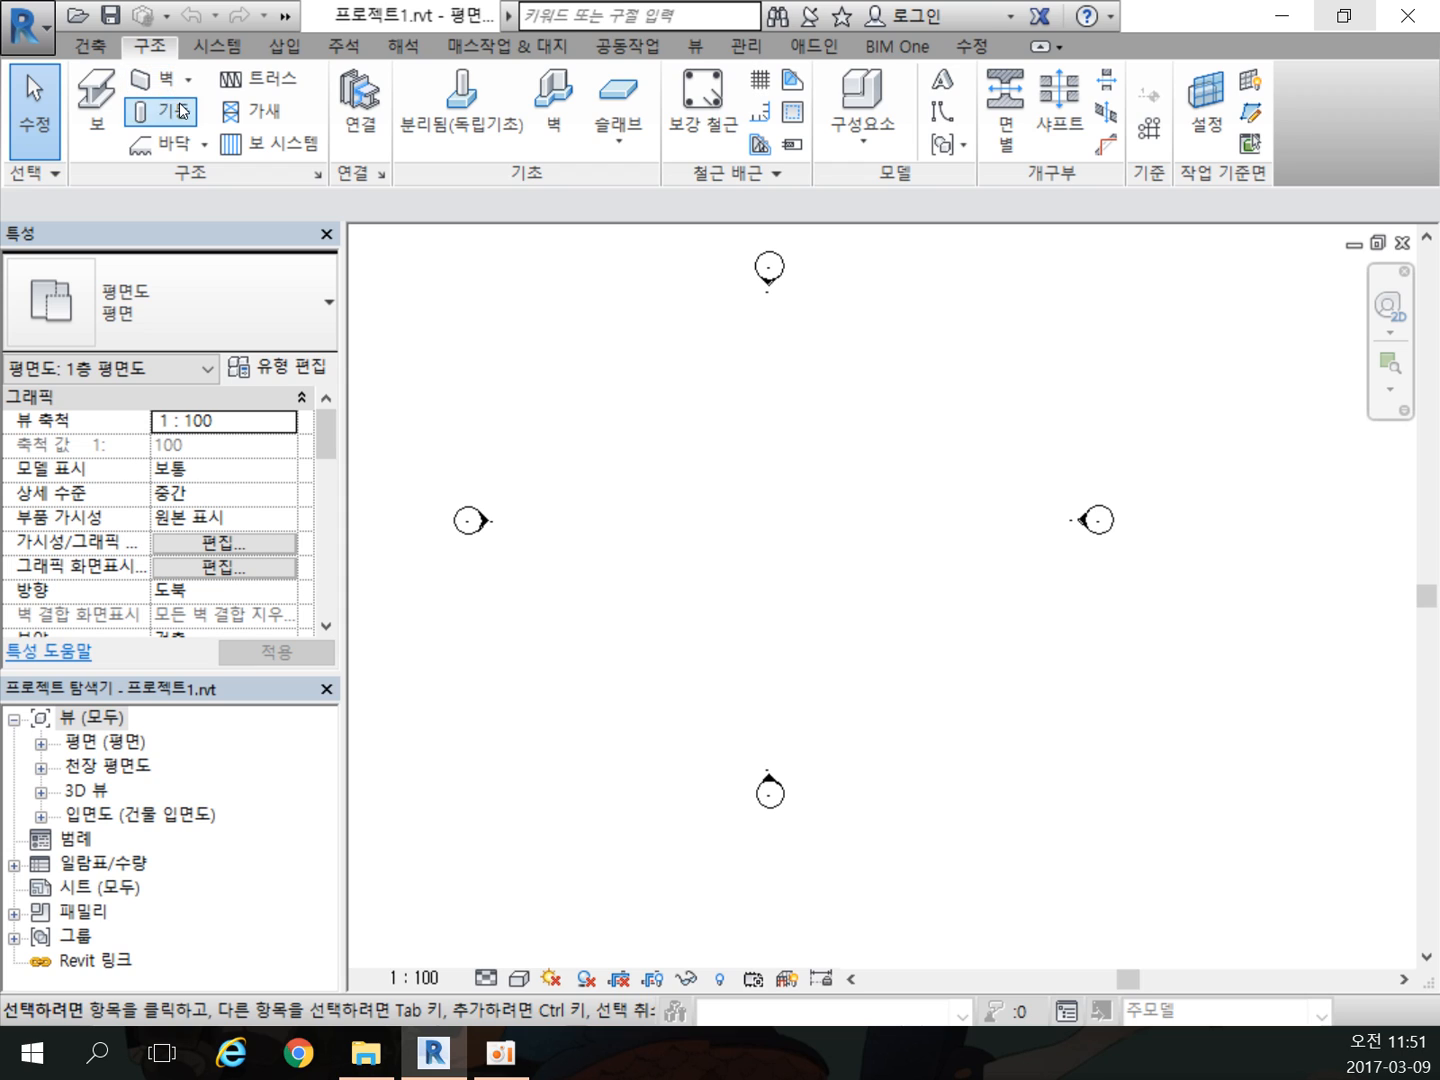
click(91, 49)
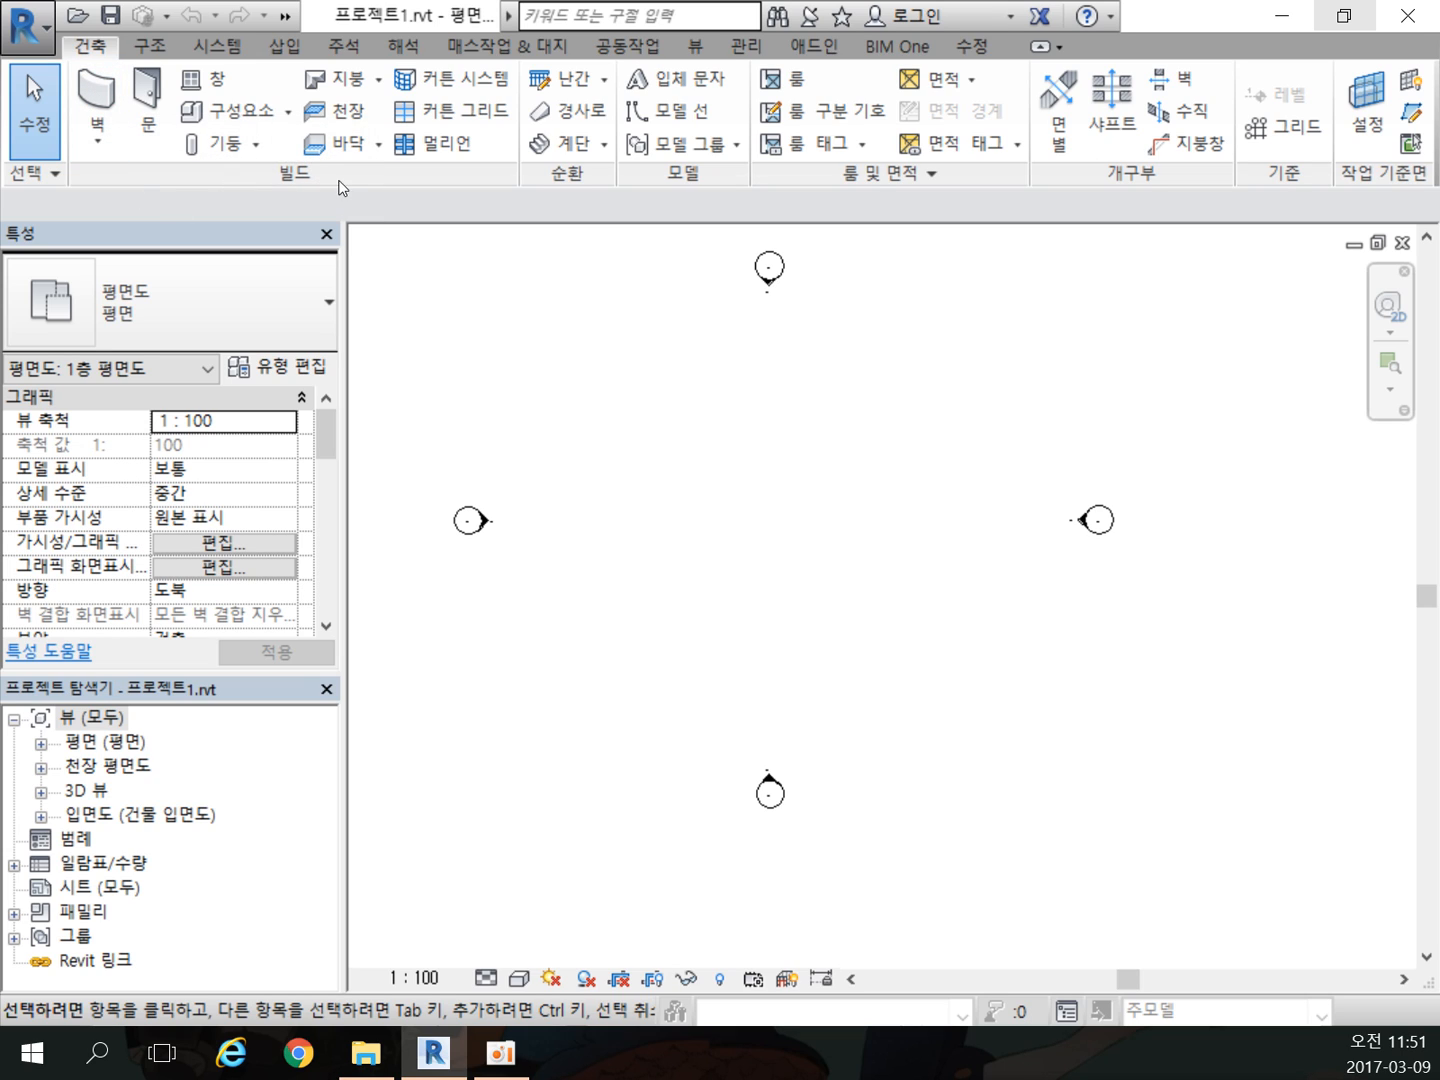
click(98, 142)
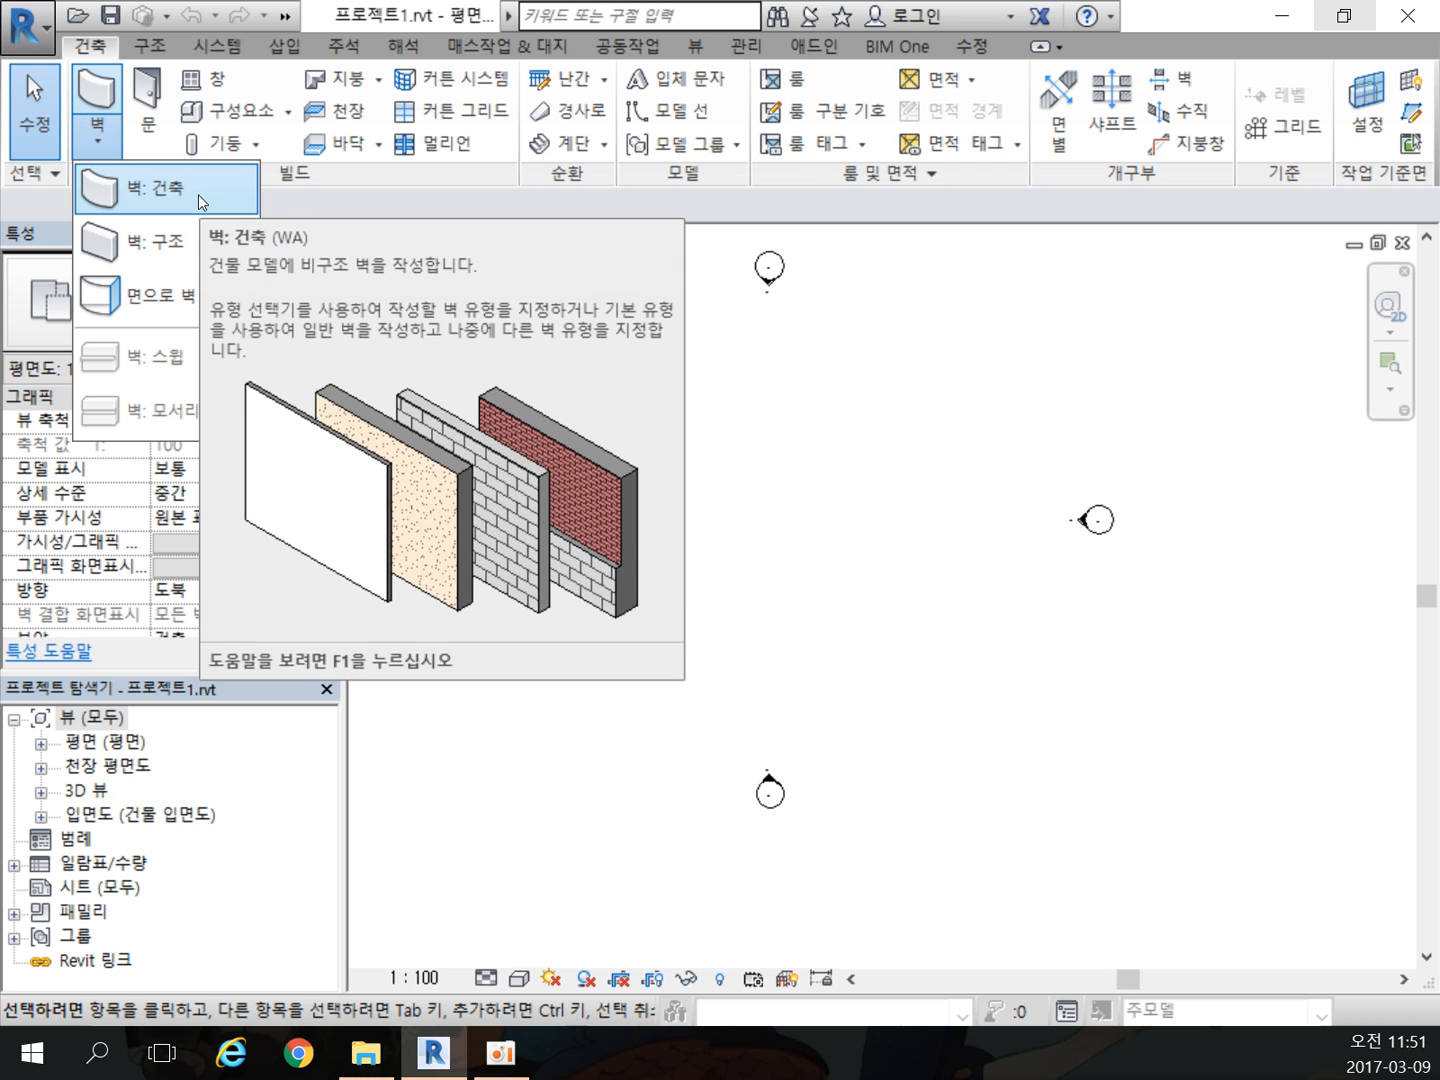
click(150, 46)
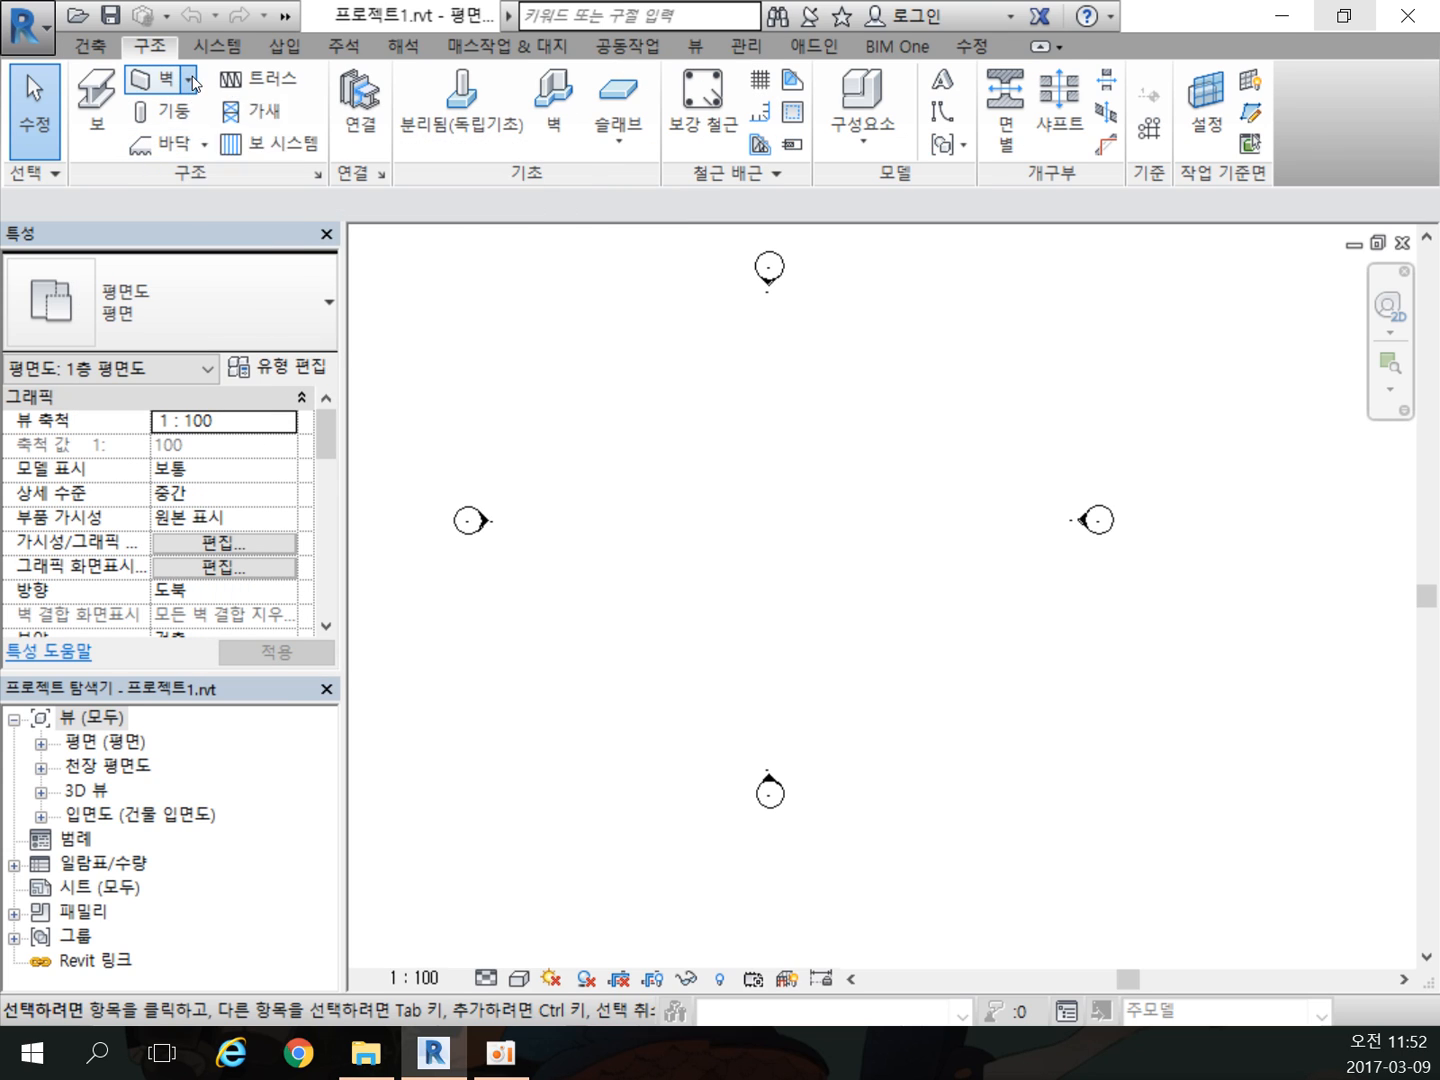
click(188, 79)
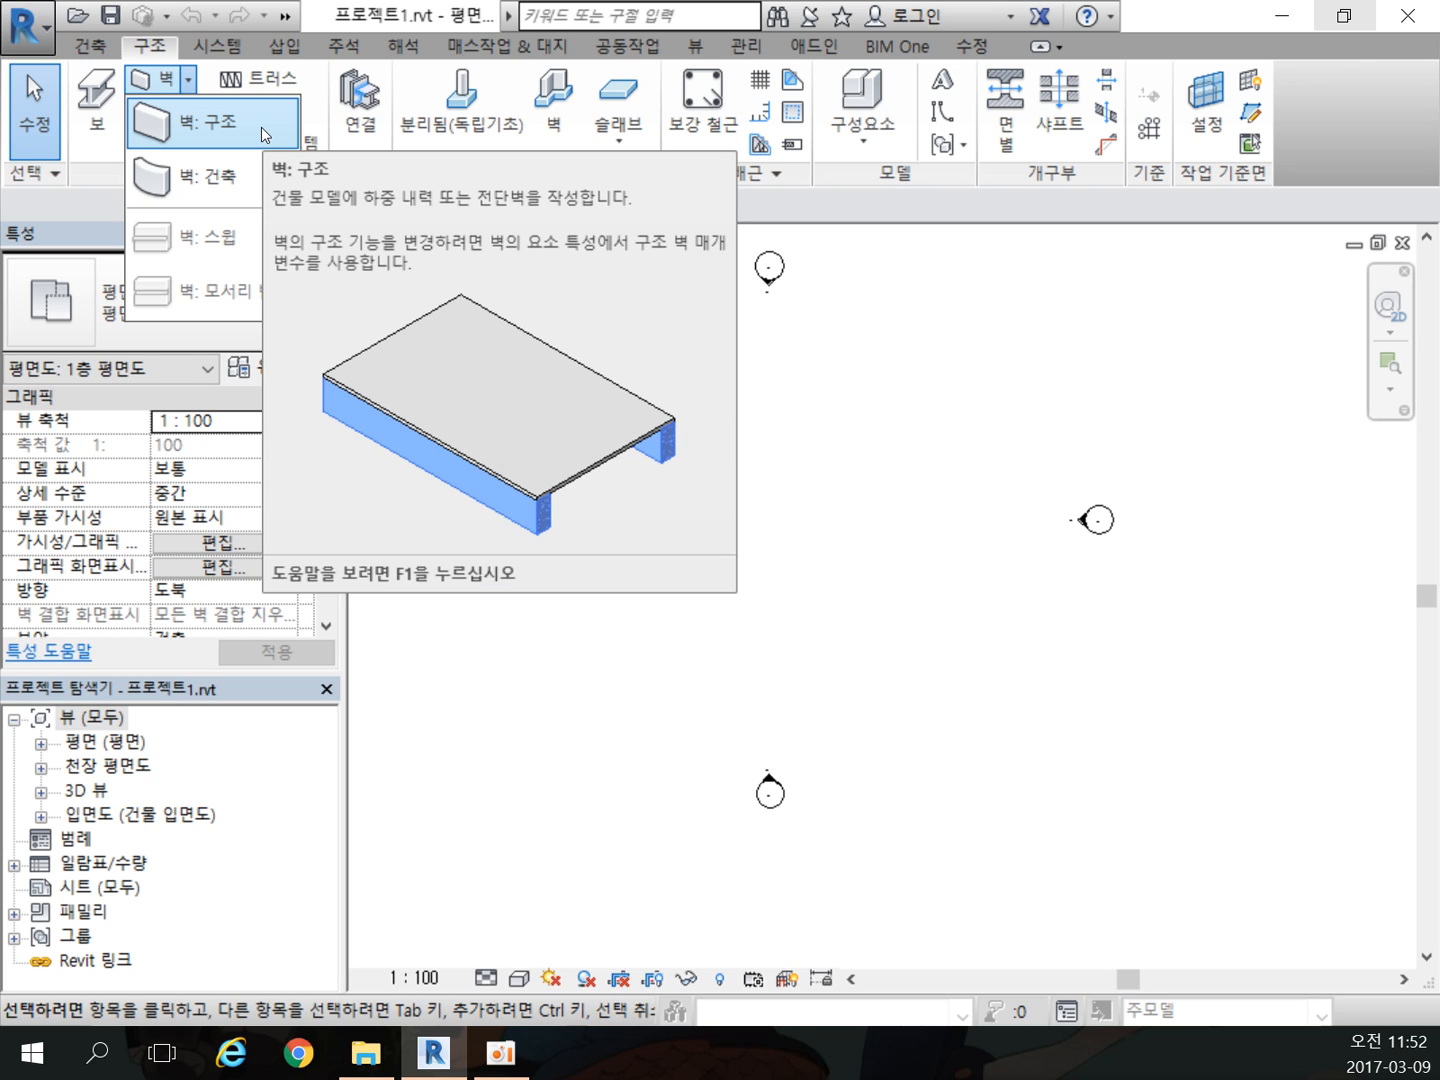
click(90, 47)
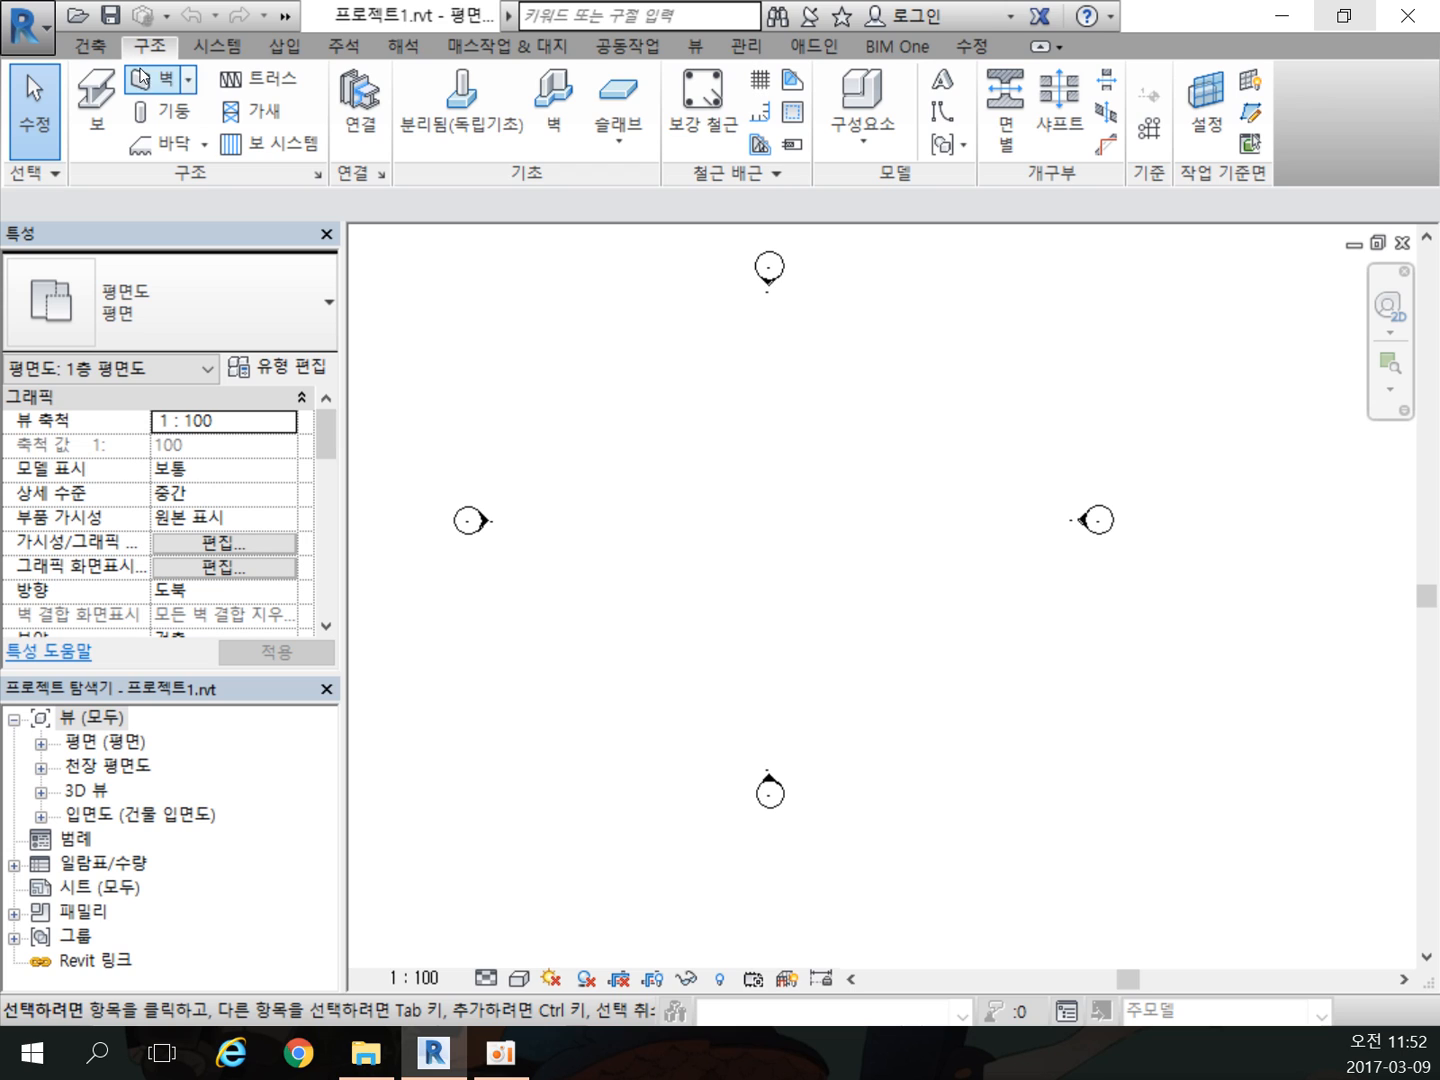
click(188, 79)
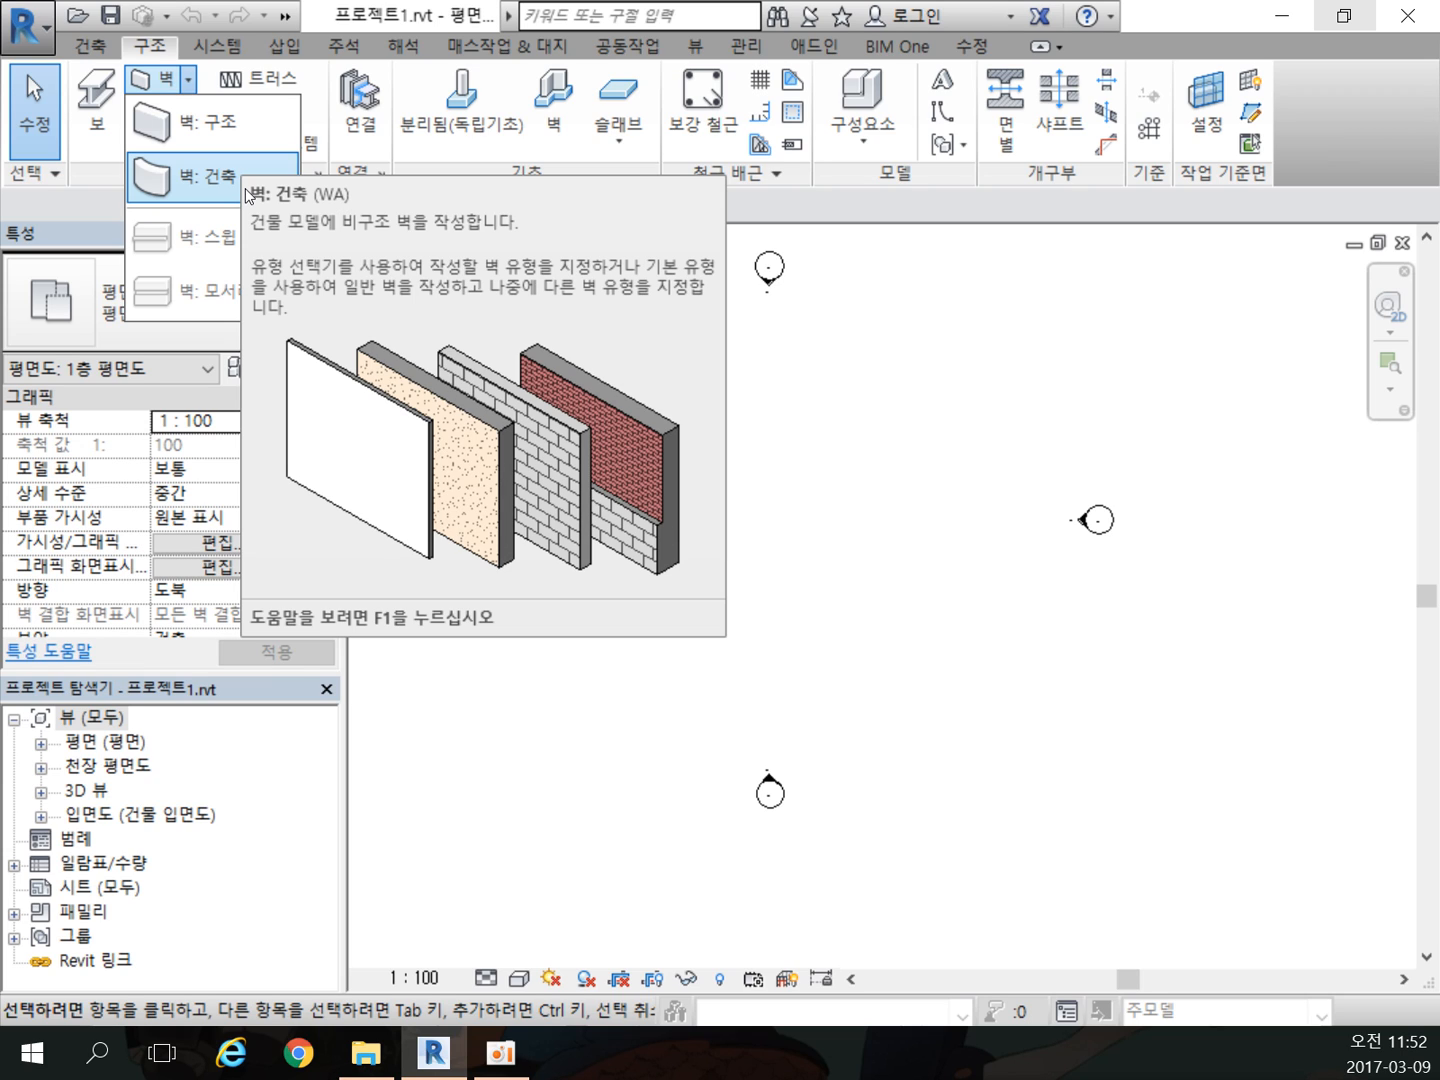
click(104, 48)
click(135, 51)
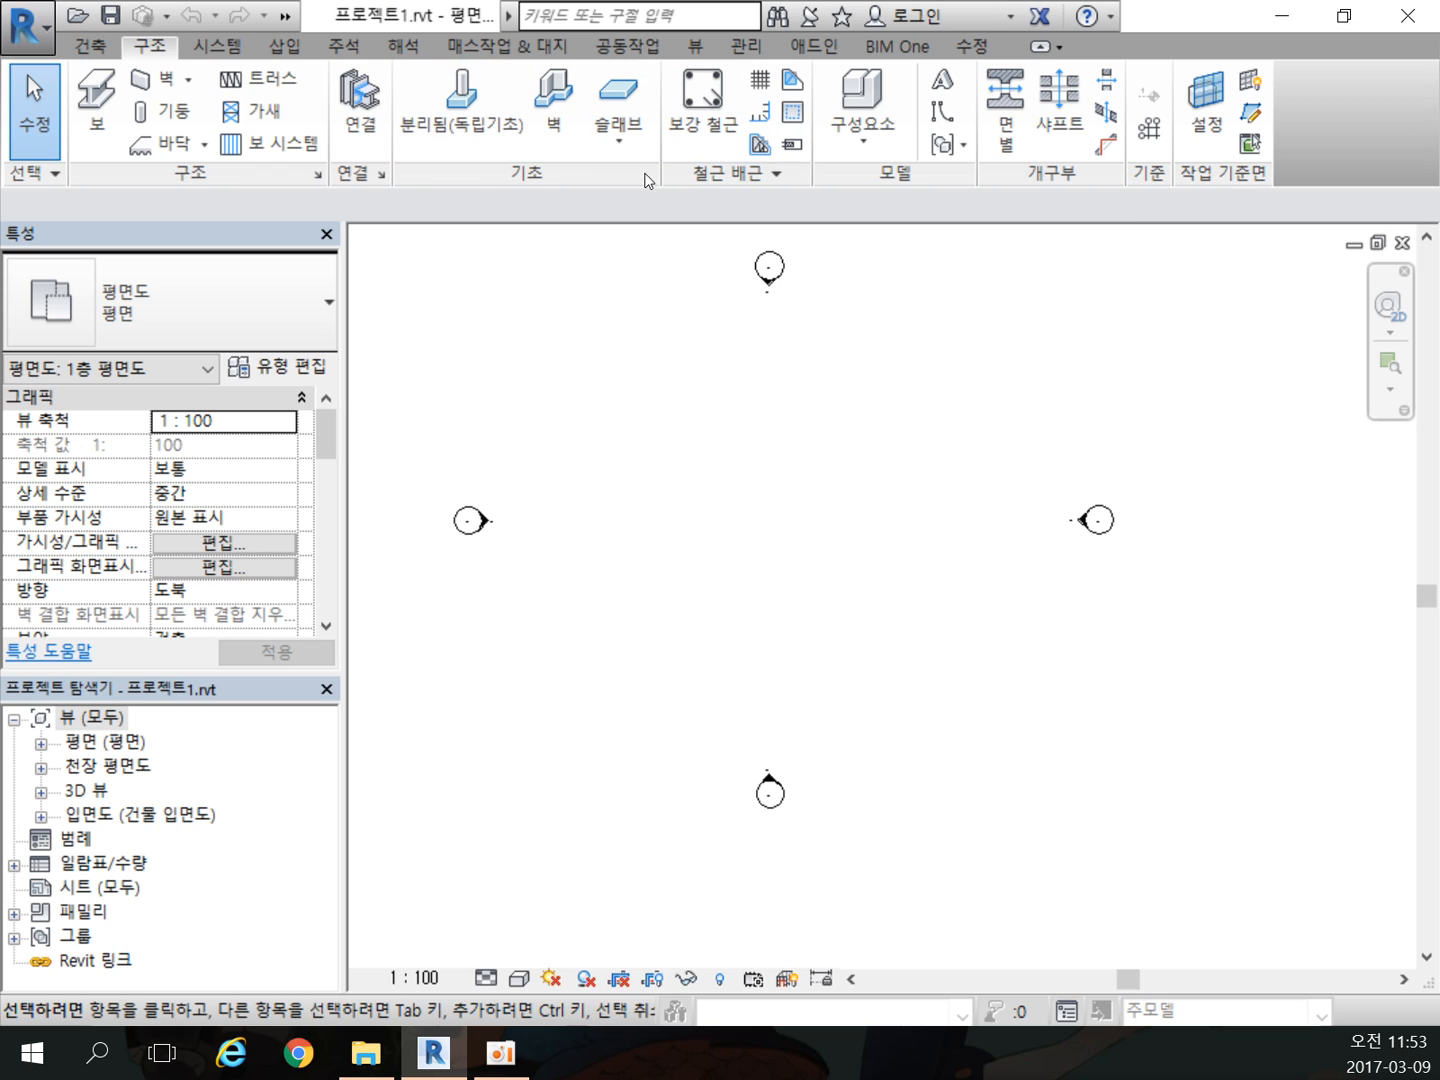
Step: Examine the systems tools, including the electrical, model and work plane groups, and compare them with the structural tools
click(226, 54)
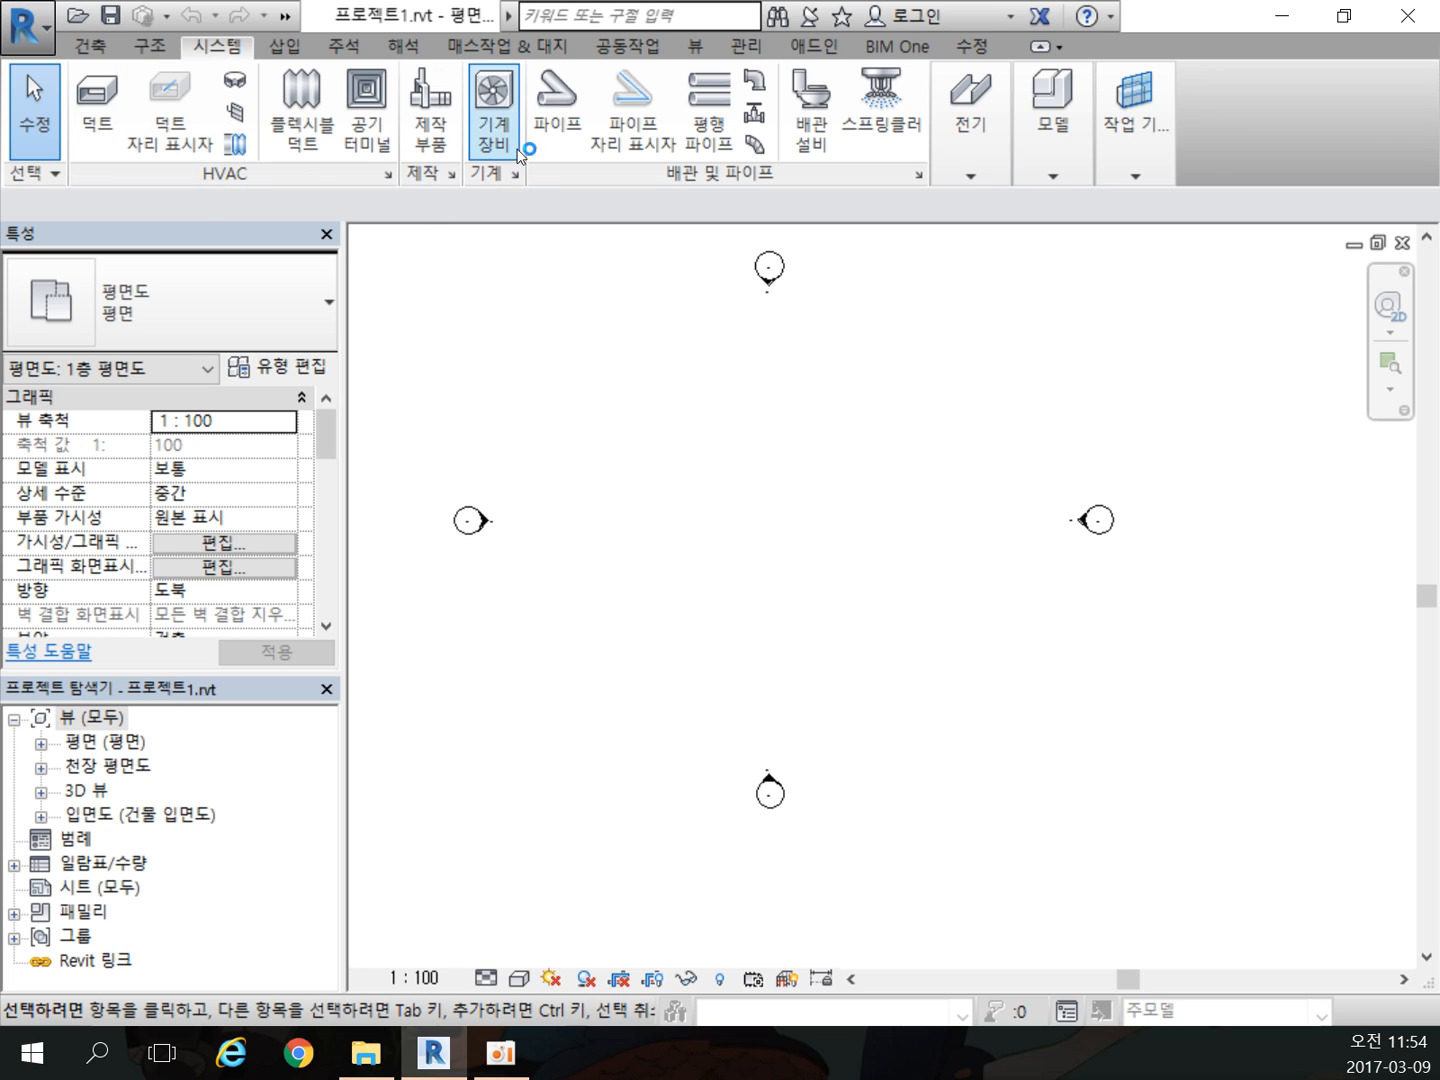
click(970, 175)
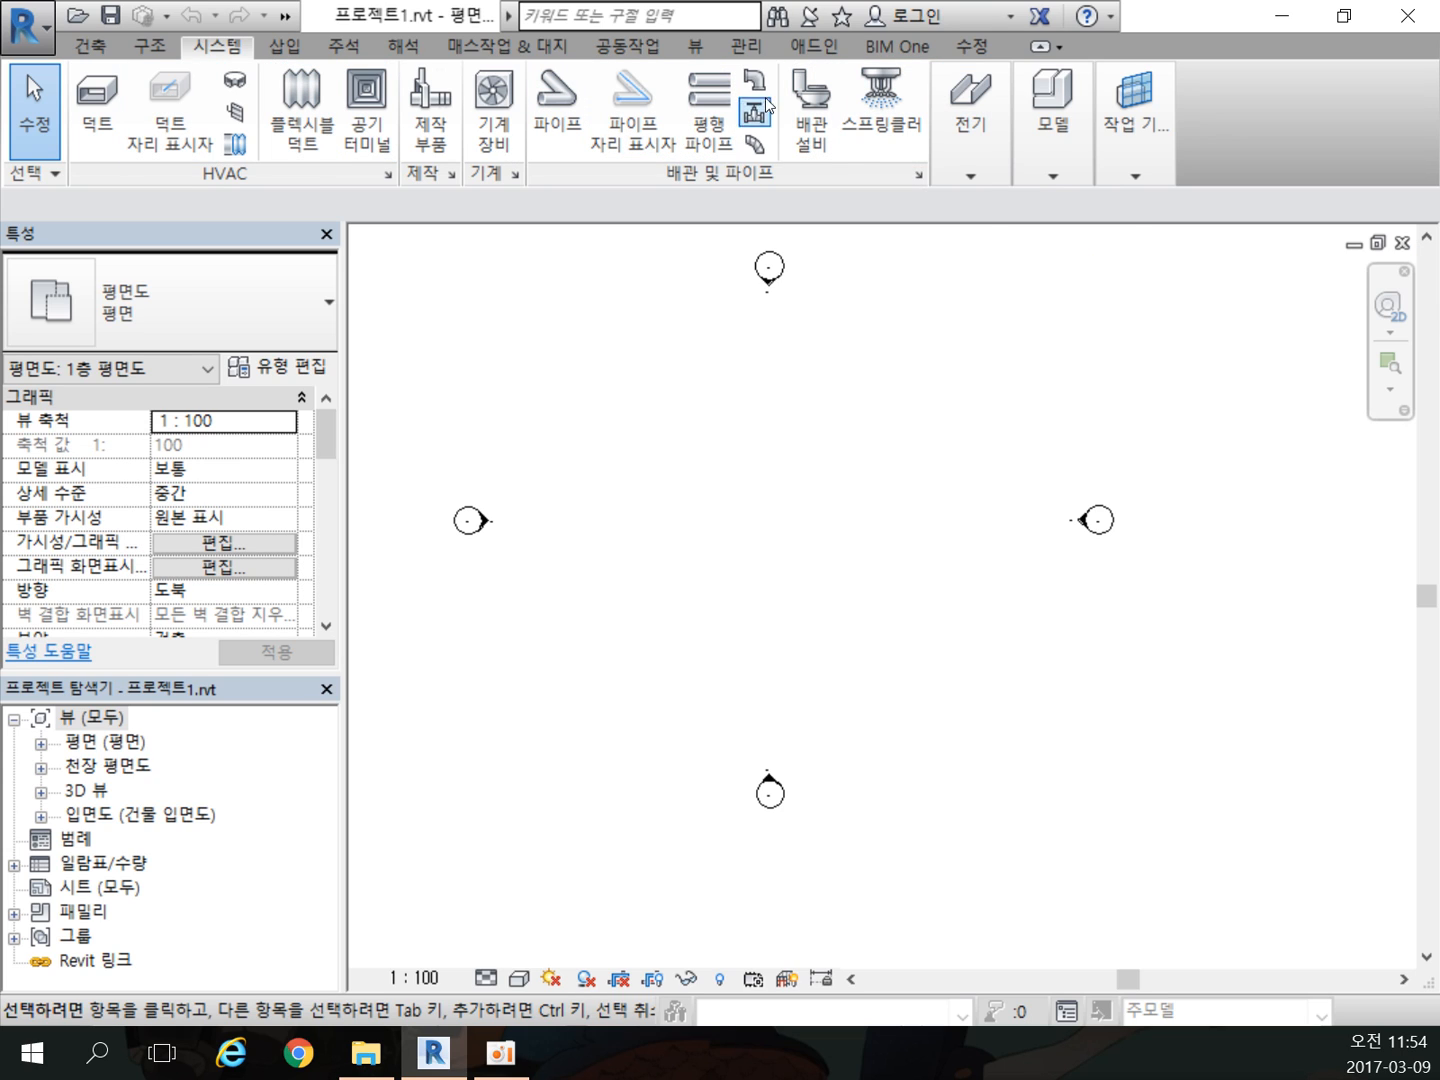
mouse_move(1002, 158)
mouse_move(1068, 181)
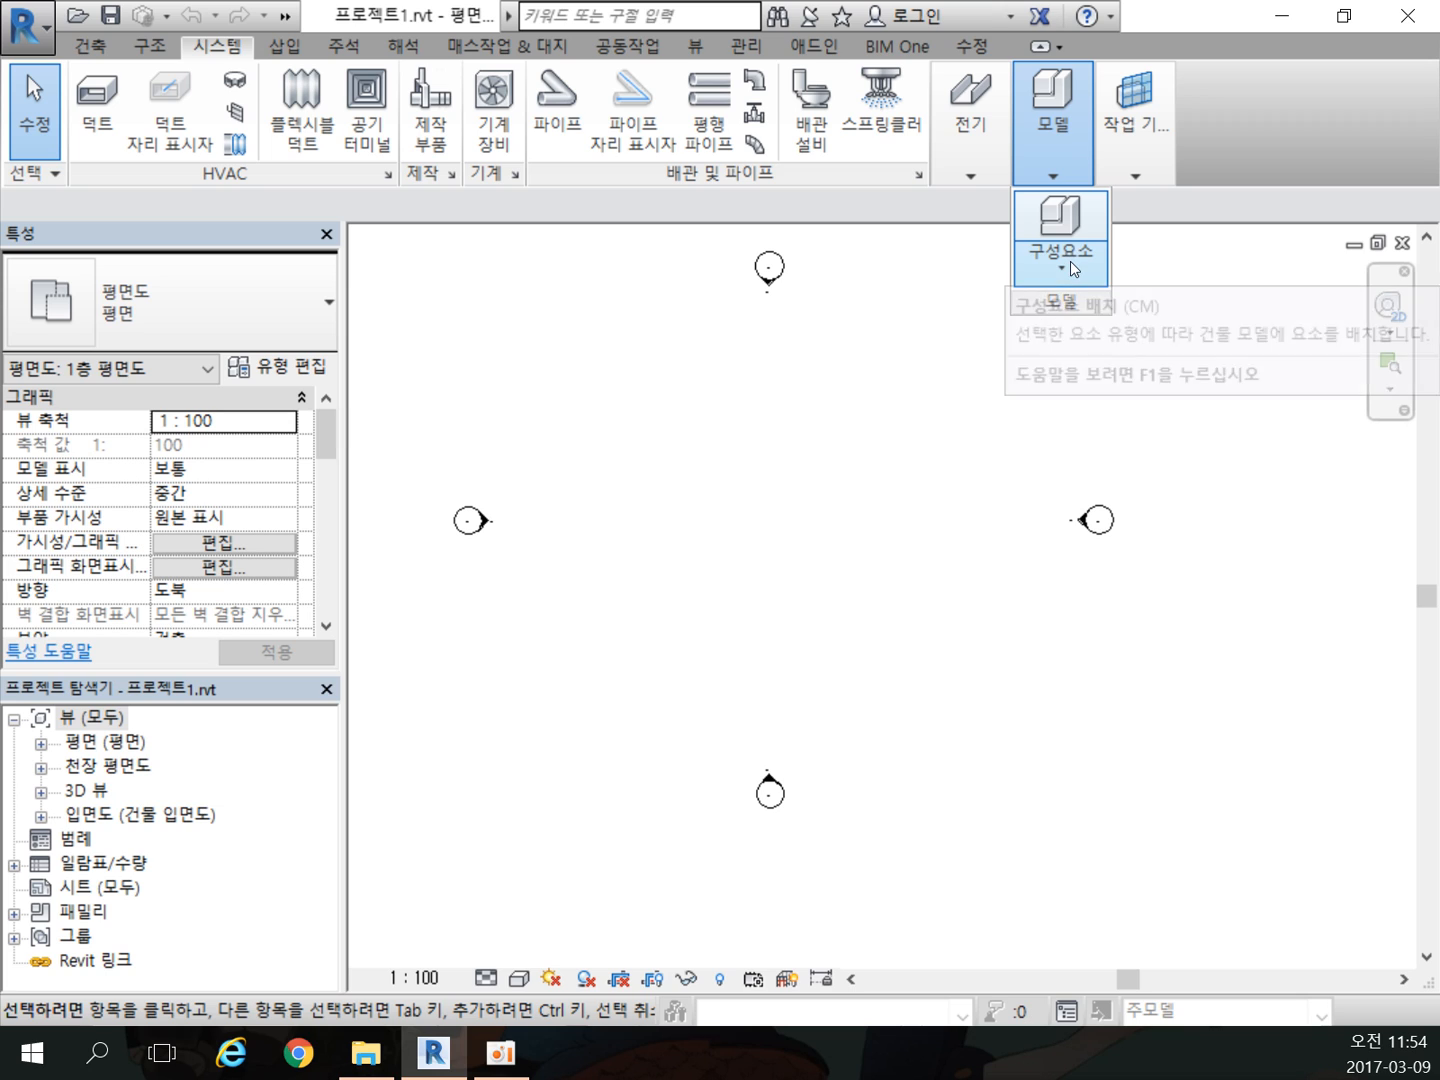
mouse_move(1137, 181)
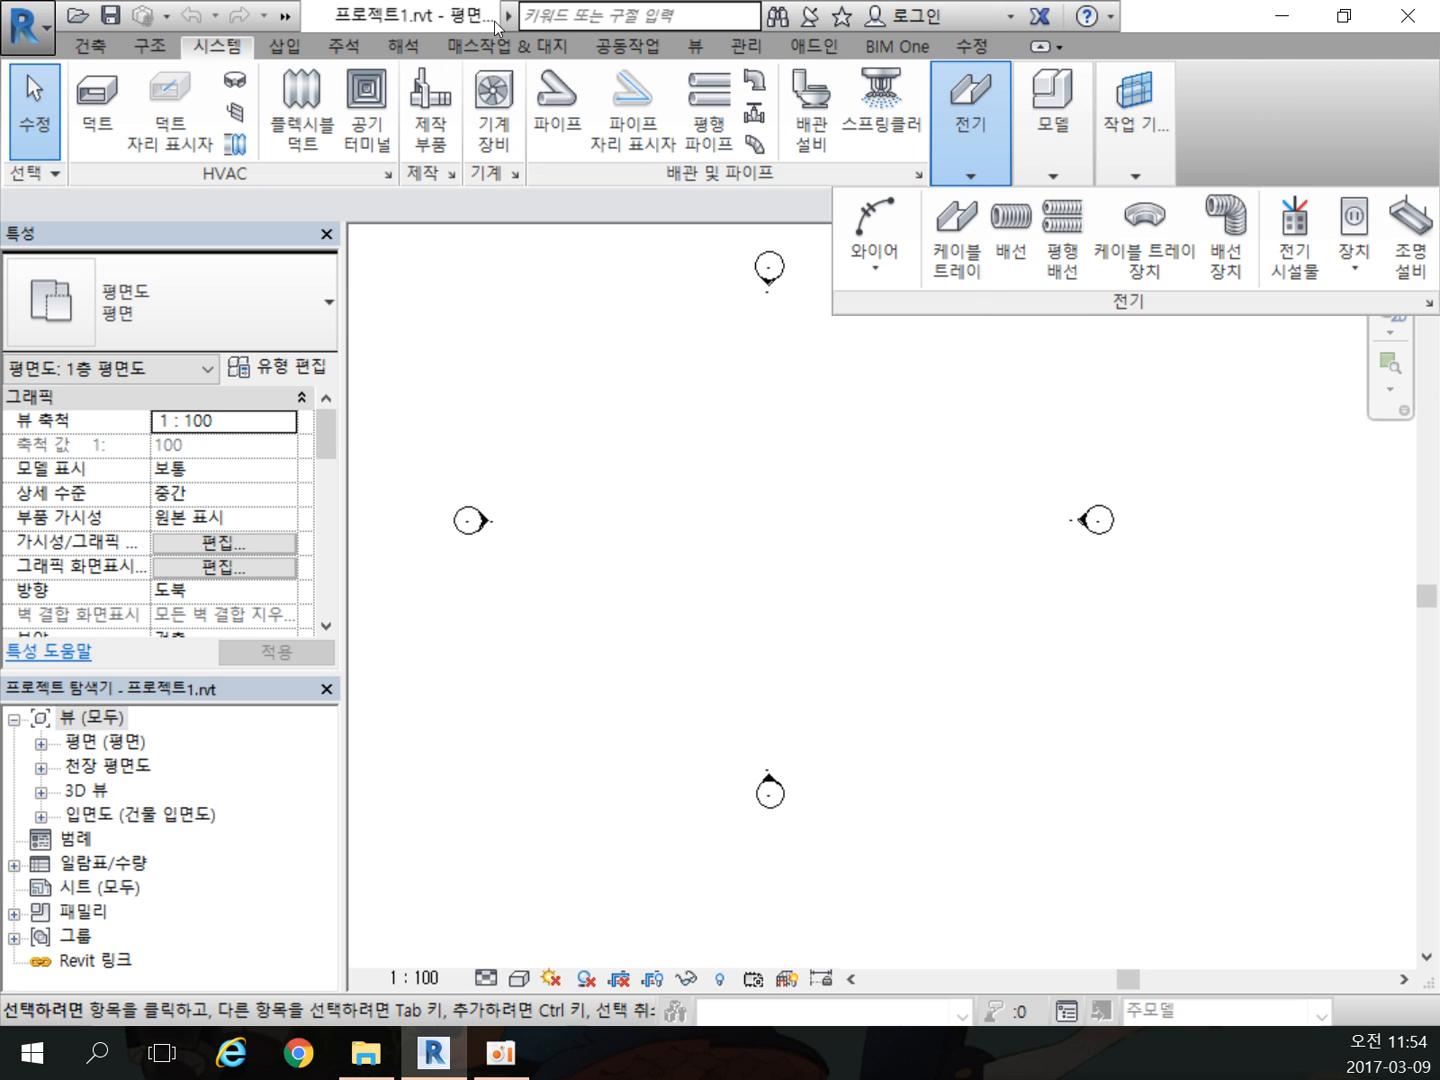
click(167, 52)
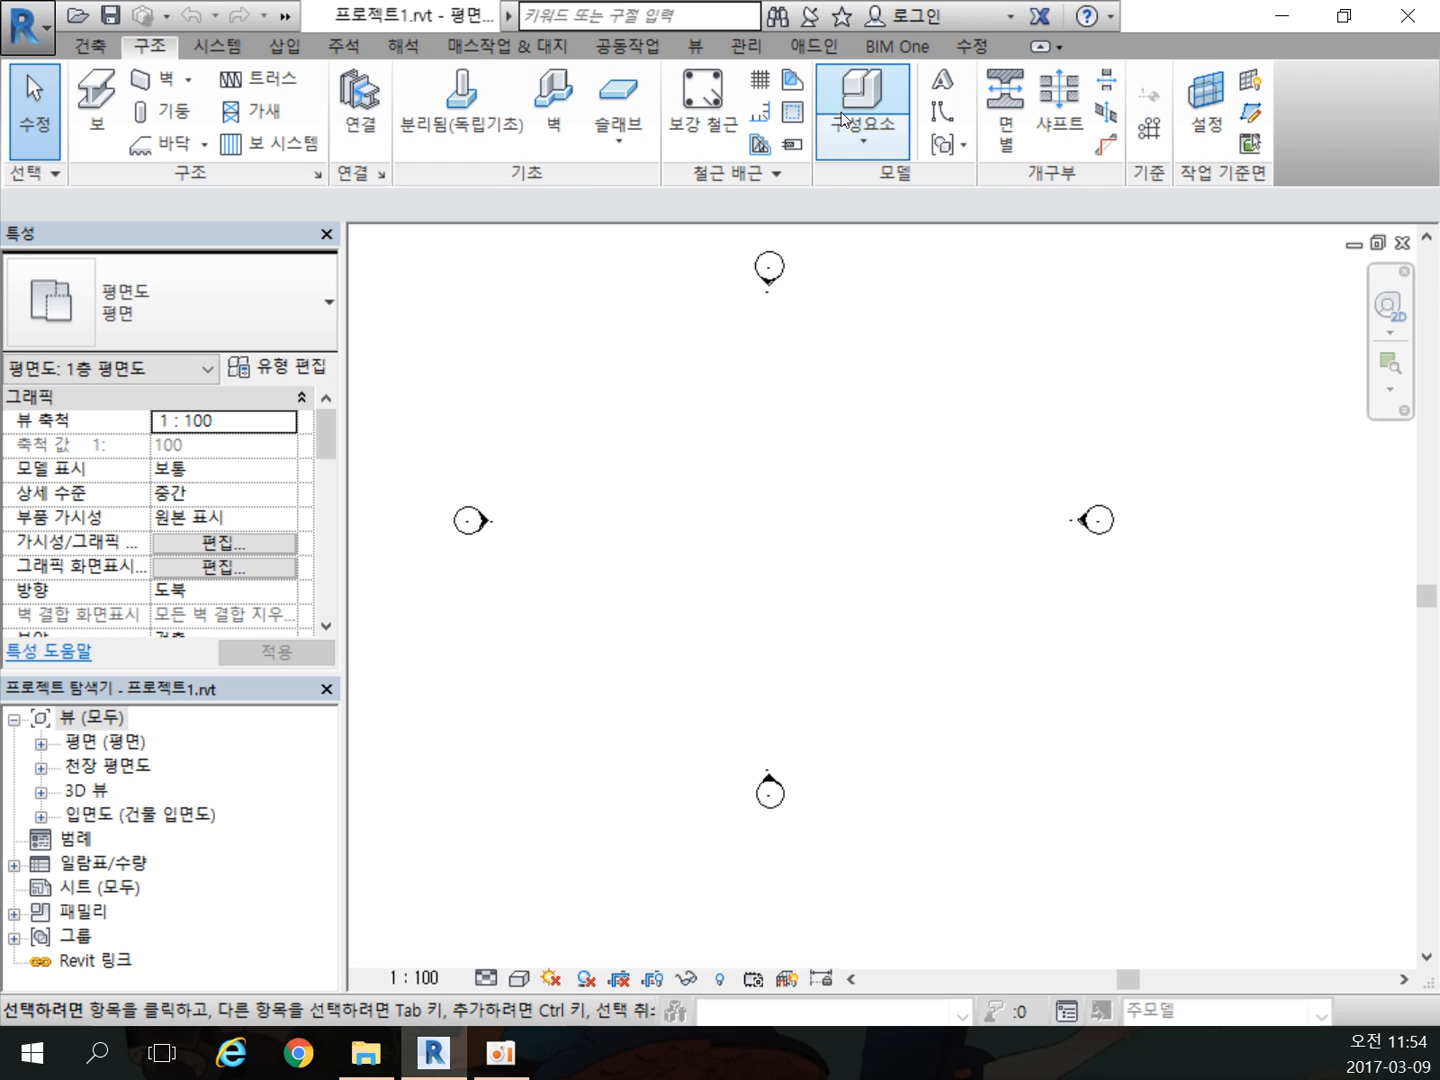
Step: Bring back the architectural tools, expand the floor plan views in the project browser and select 1층 평면도
click(90, 50)
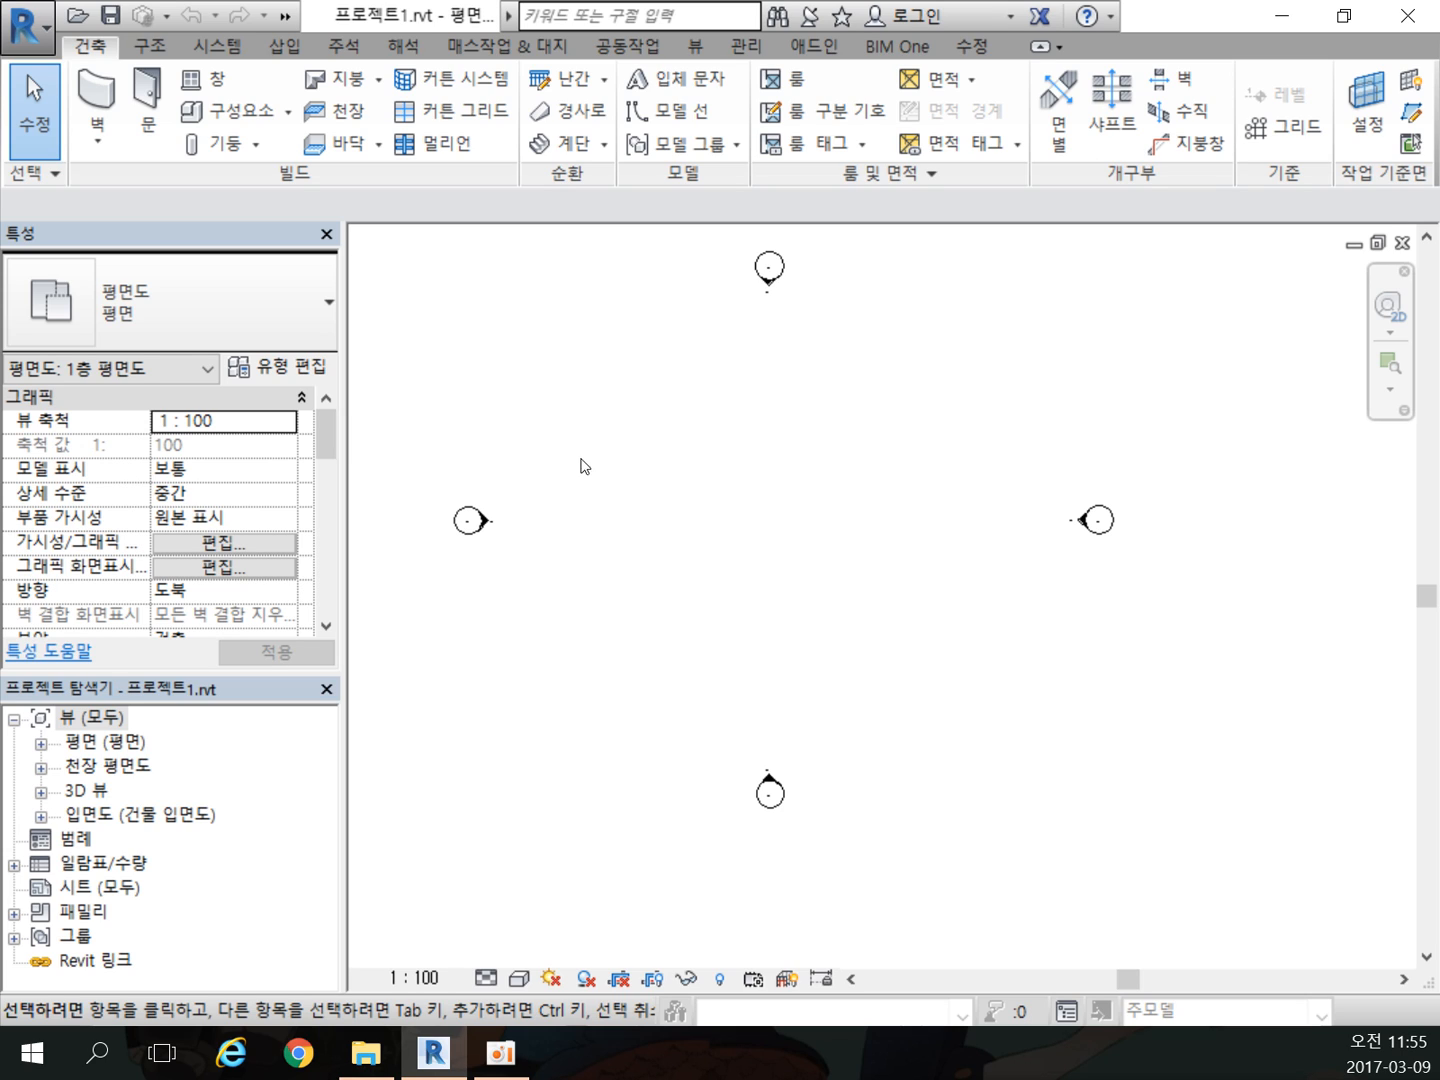
click(40, 742)
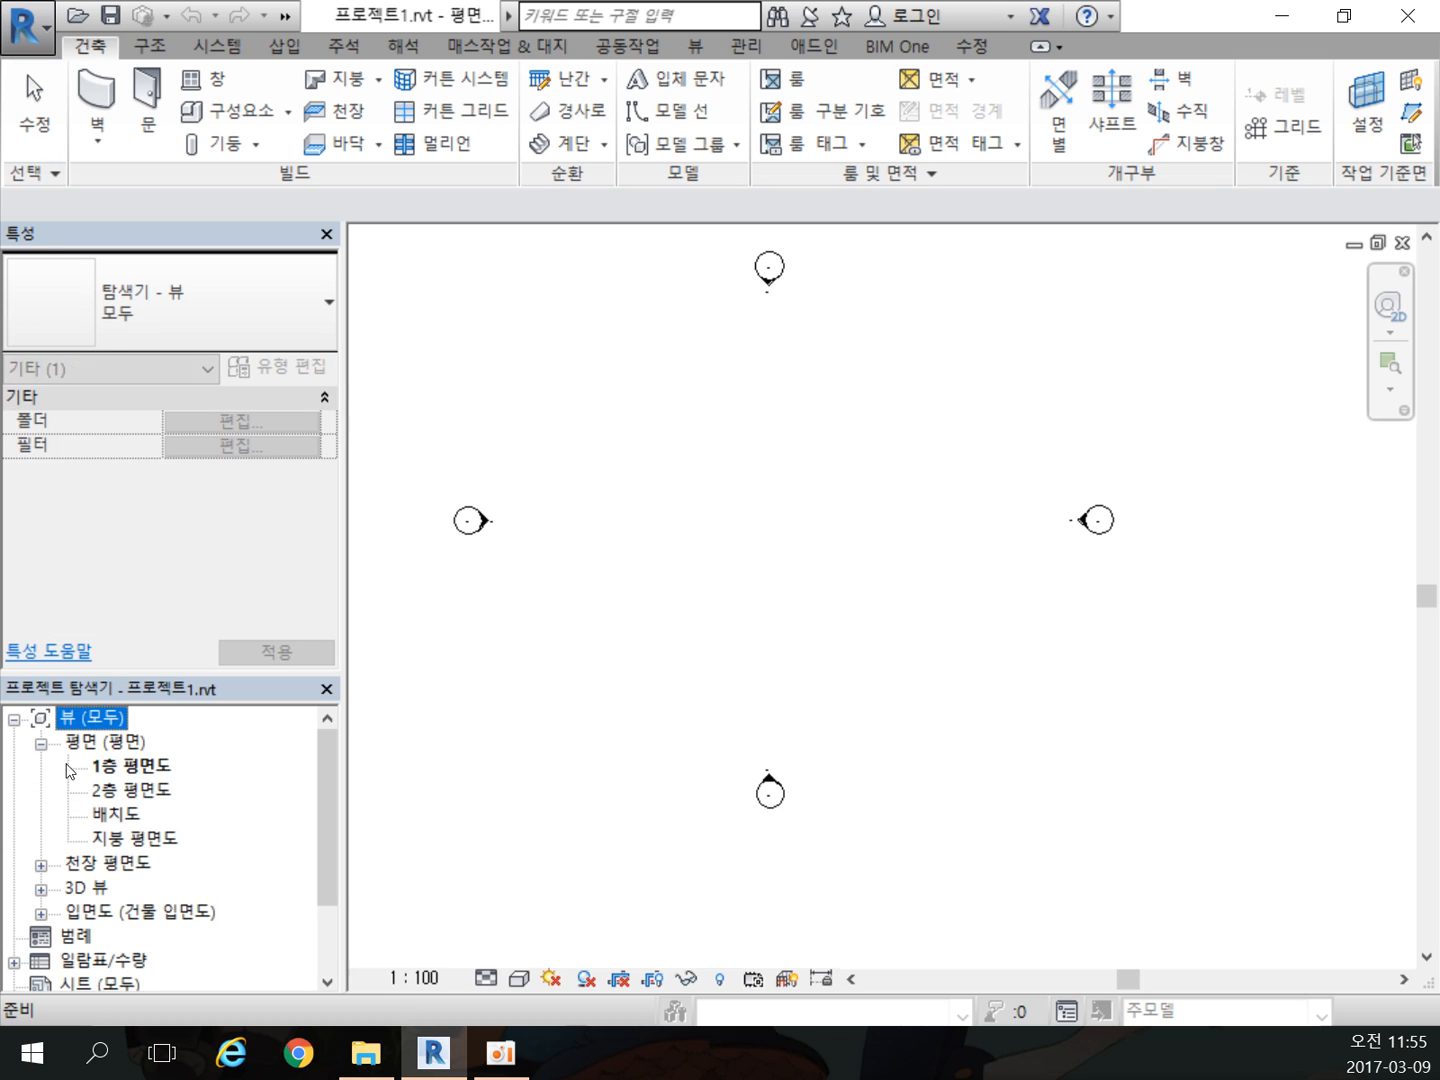
click(150, 768)
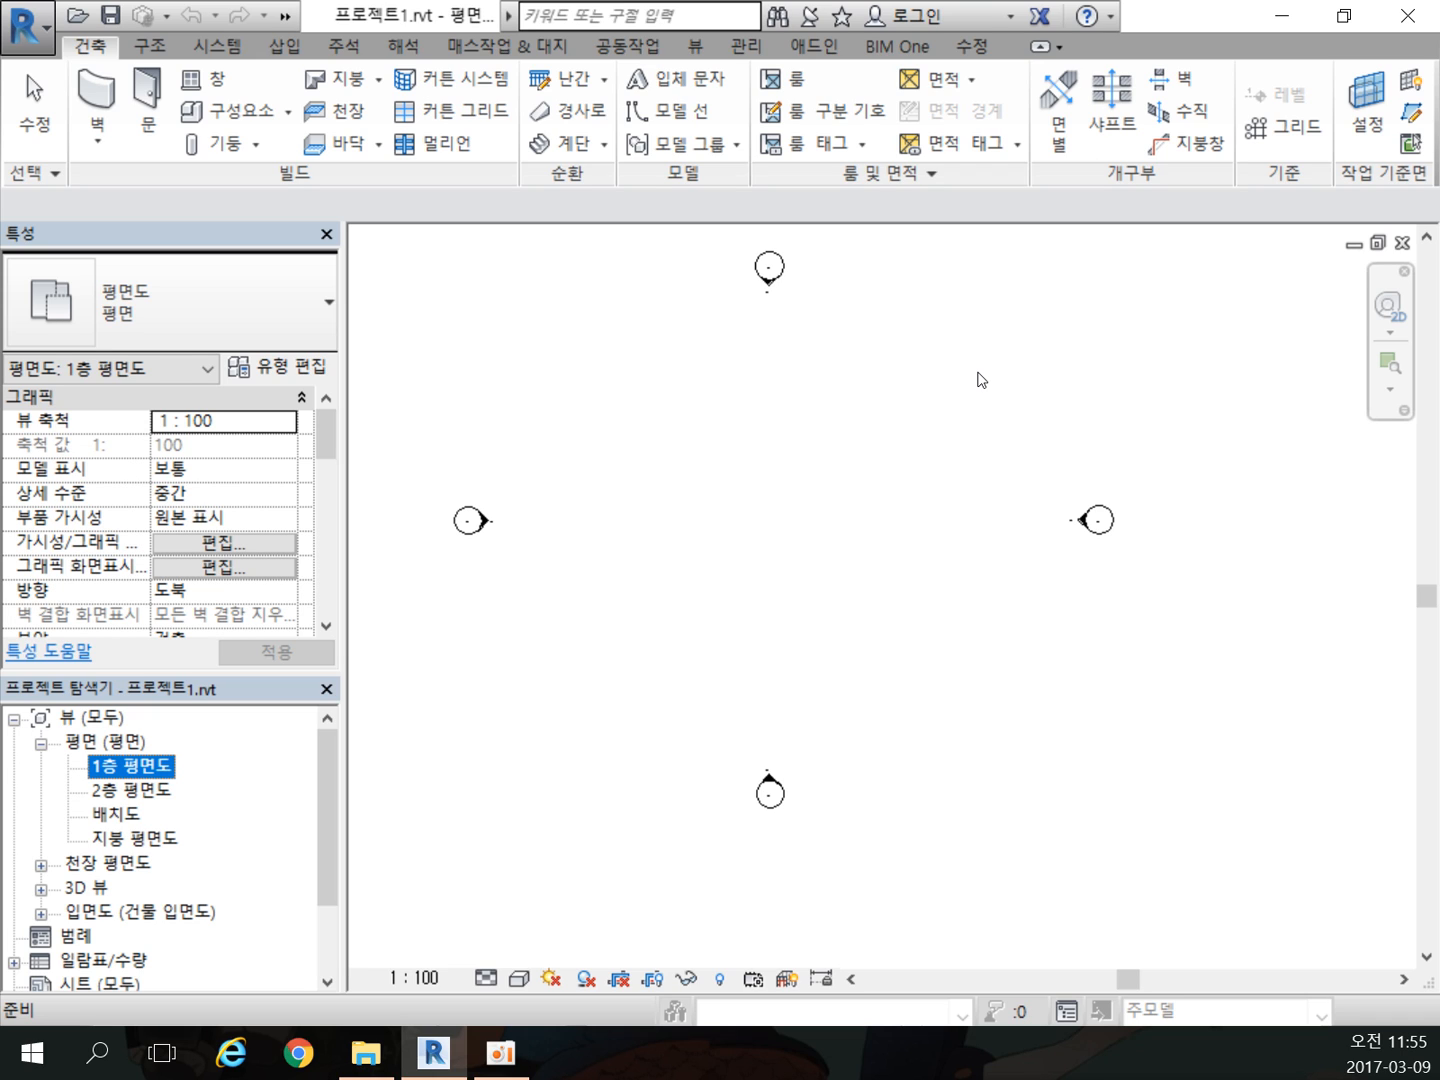
Step: Inspect the work plane settings and the named levels available as a new work plane, leaving without changes
click(1367, 104)
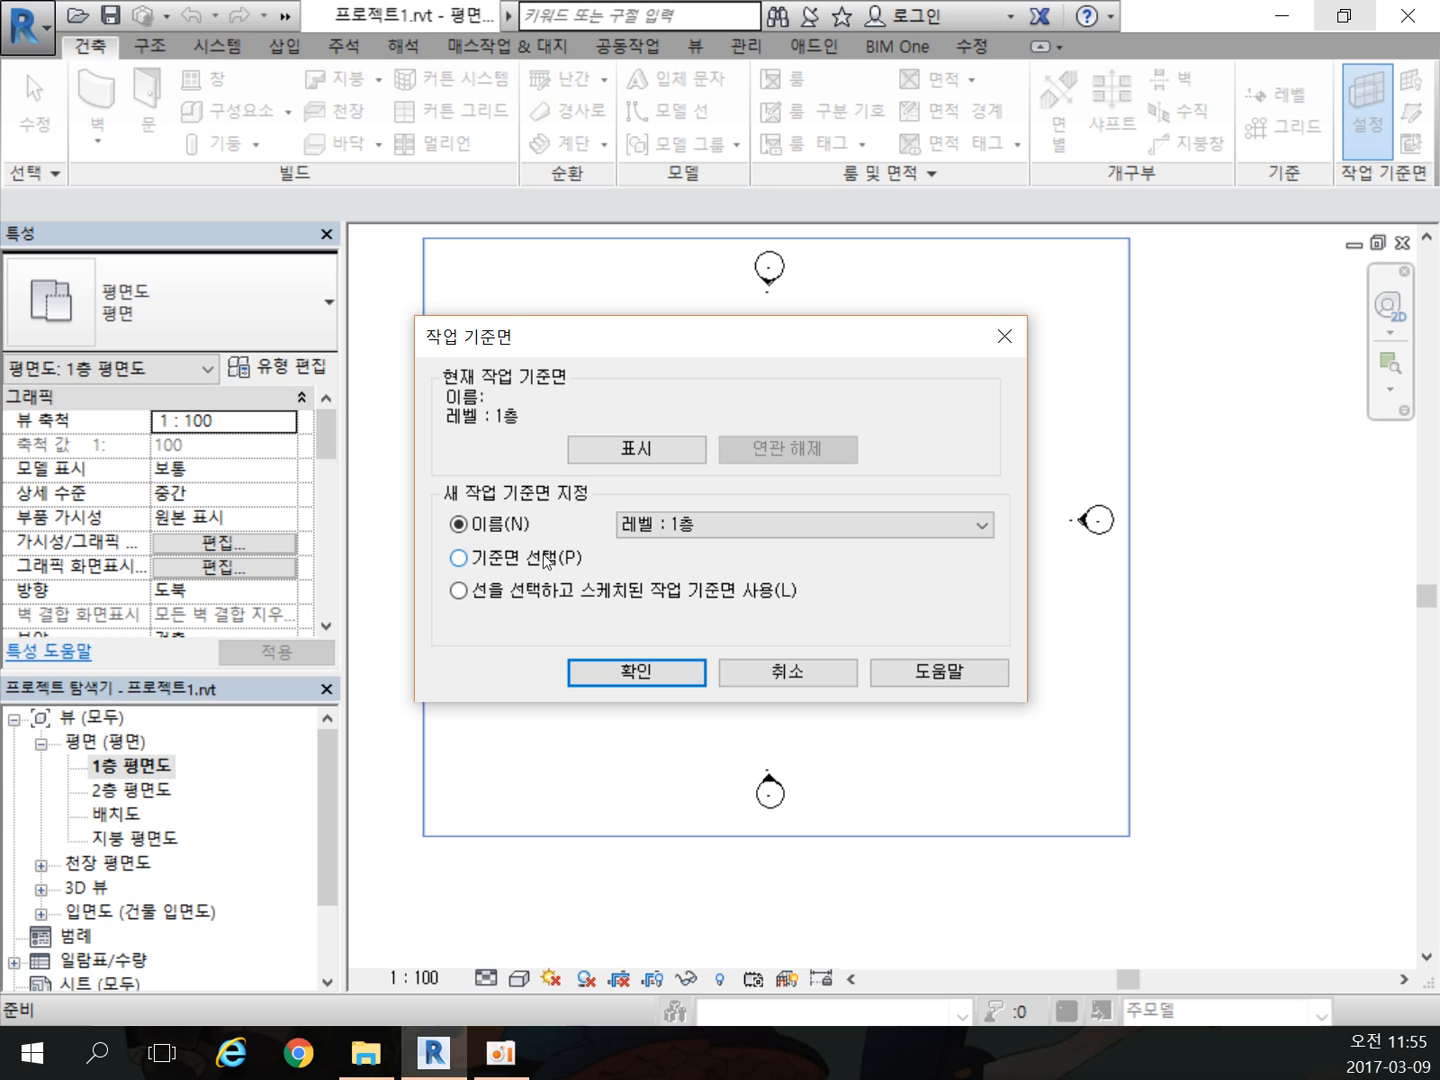
click(858, 530)
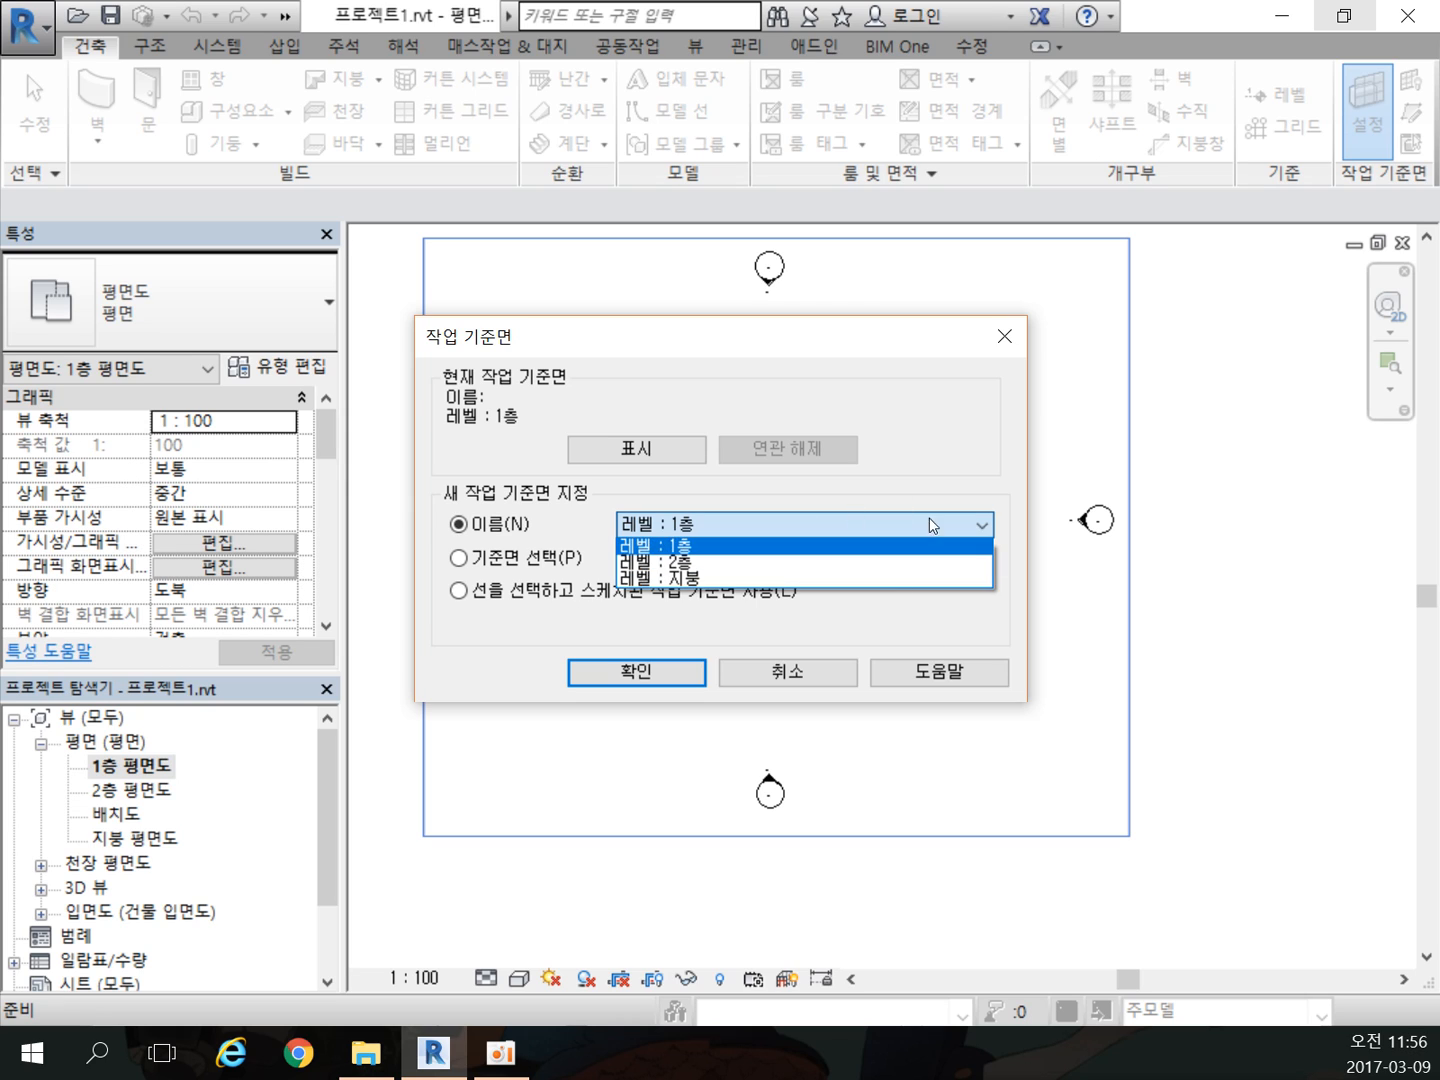
click(913, 398)
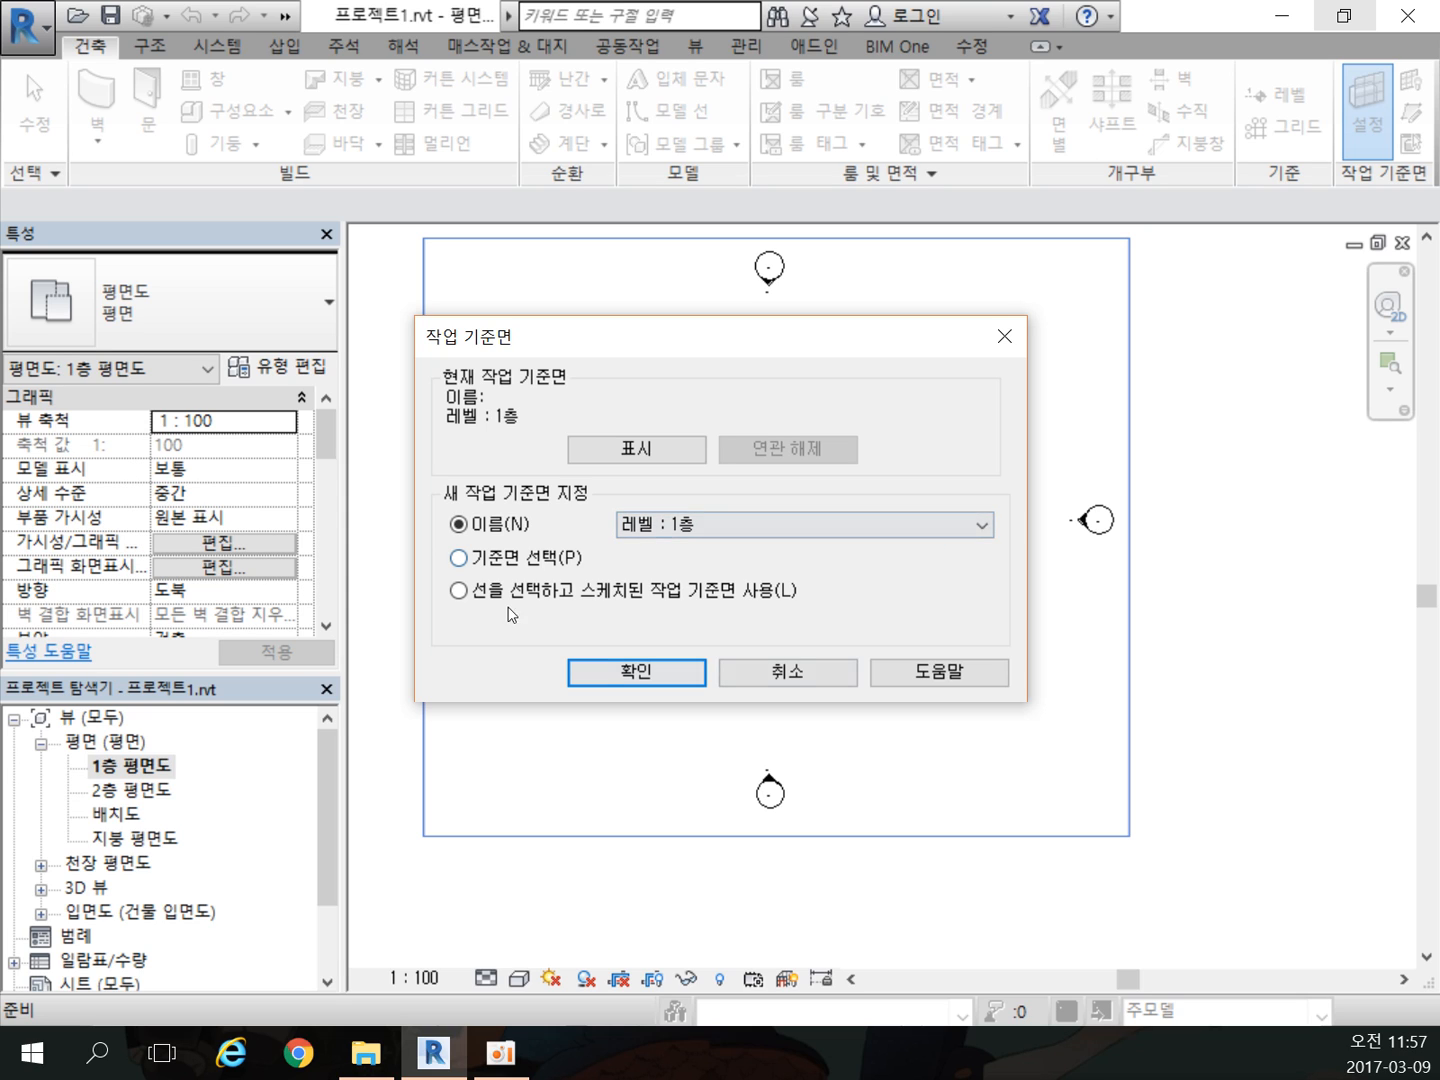
click(776, 680)
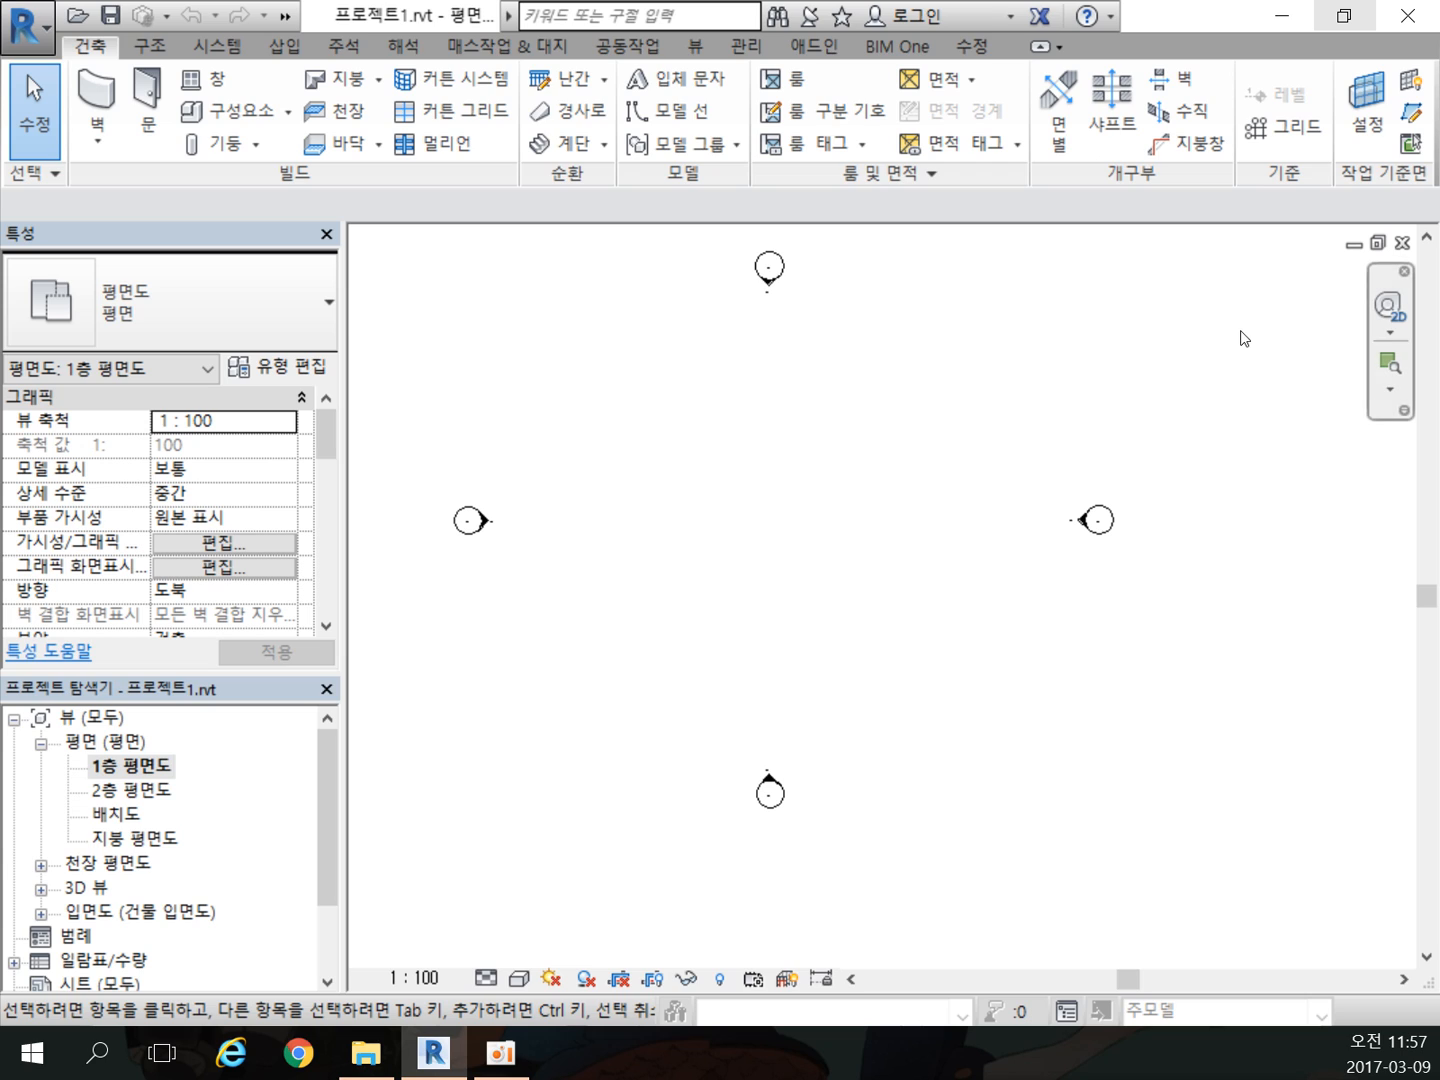
Step: Draw a diagonal reference plane at about 128° across the middle of the plan, between the elevation markers, and end the command
click(1410, 117)
click(957, 382)
click(624, 806)
right_click(522, 672)
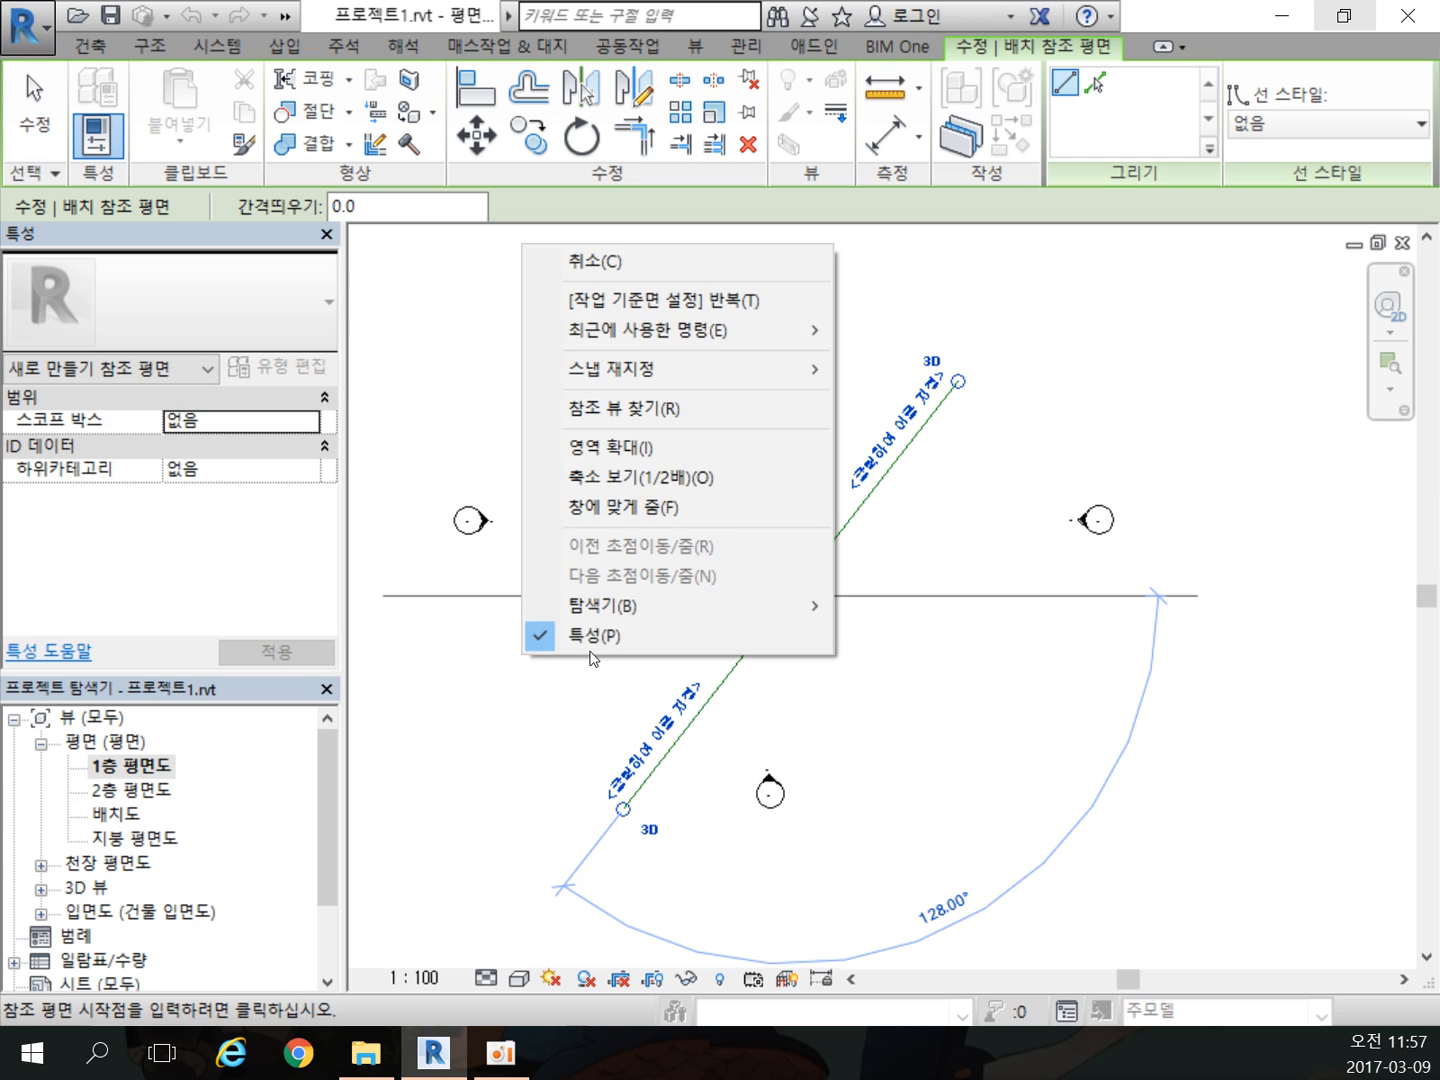
click(643, 258)
right_click(896, 544)
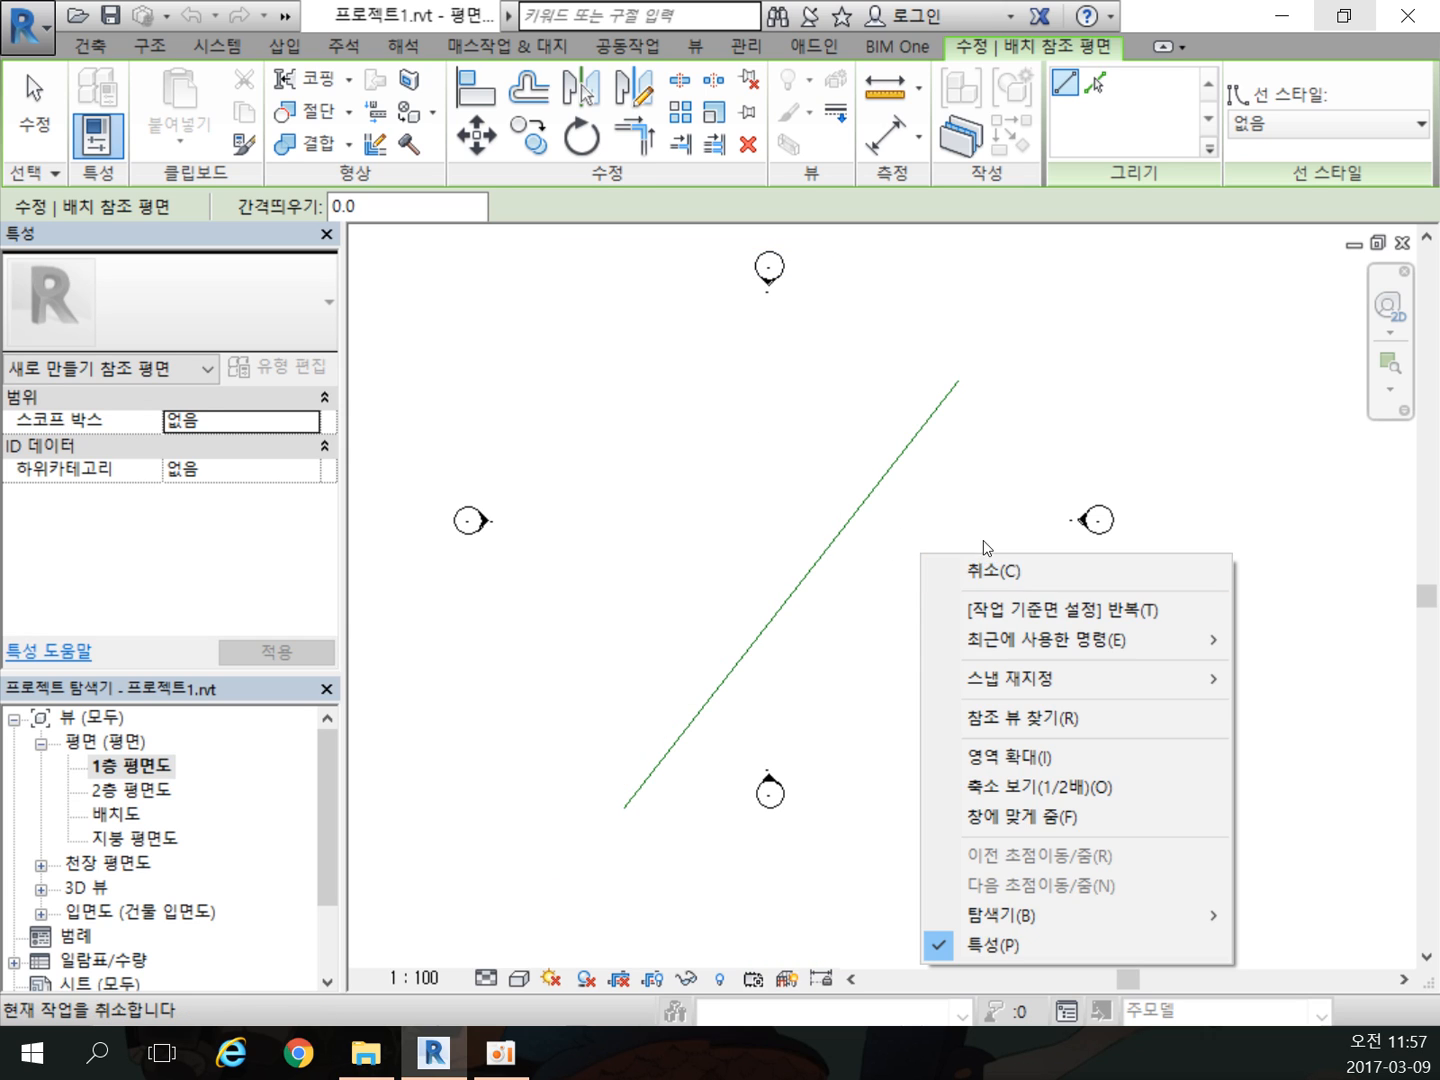
click(970, 570)
Step: Name the diagonal reference plane "ttt"
click(857, 514)
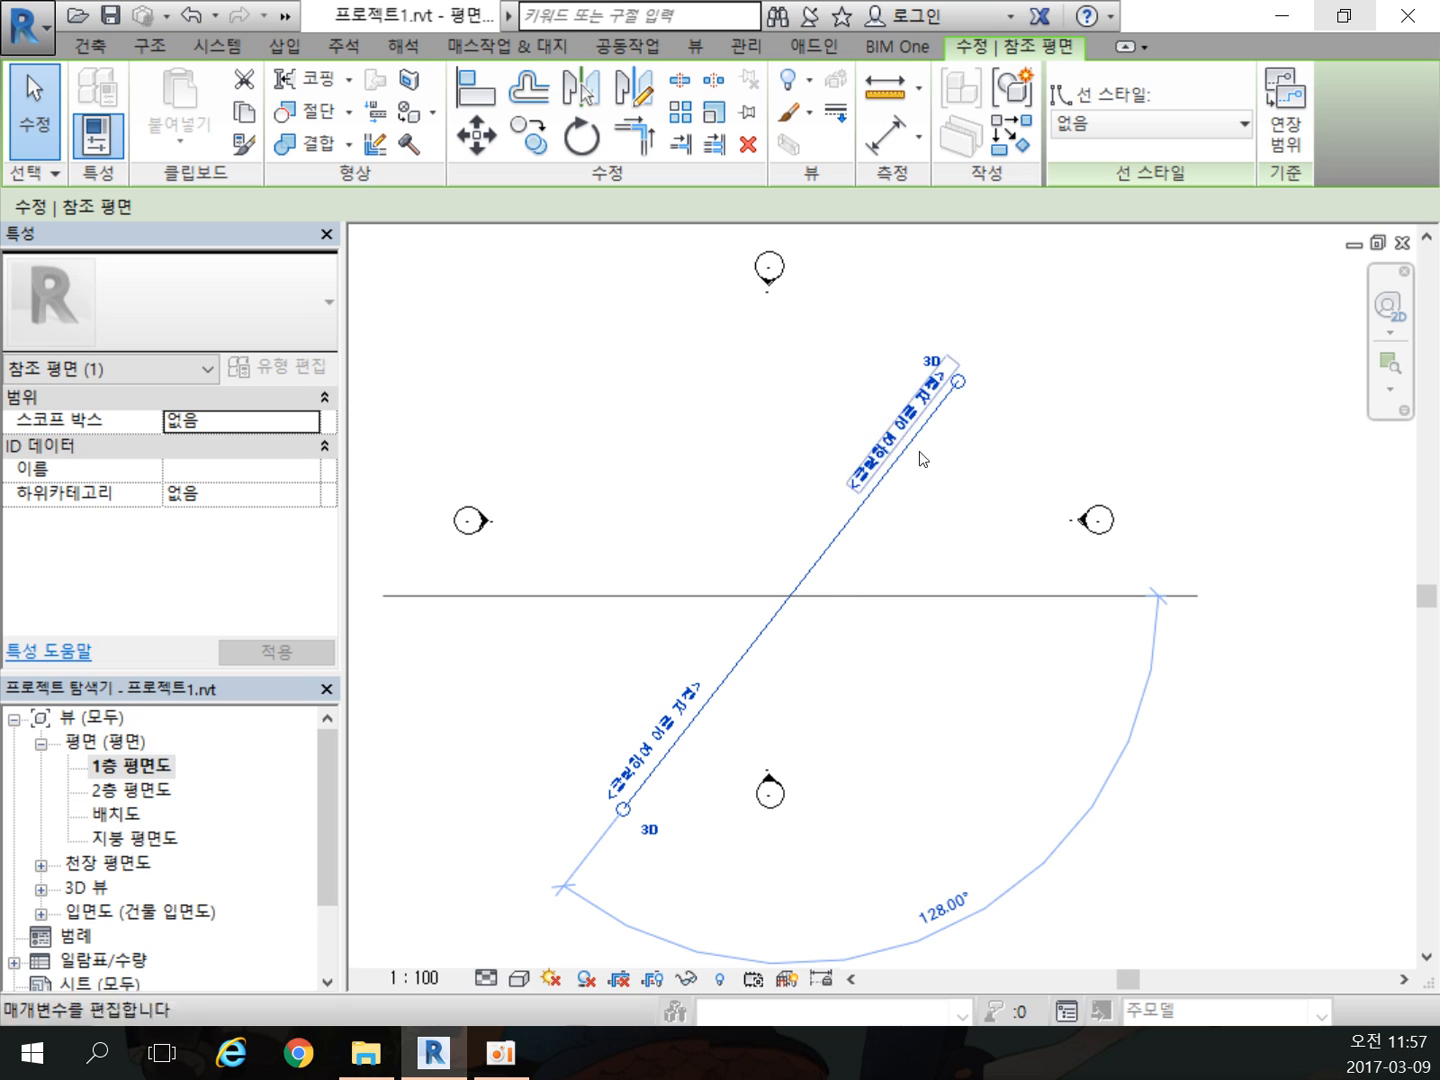
click(940, 712)
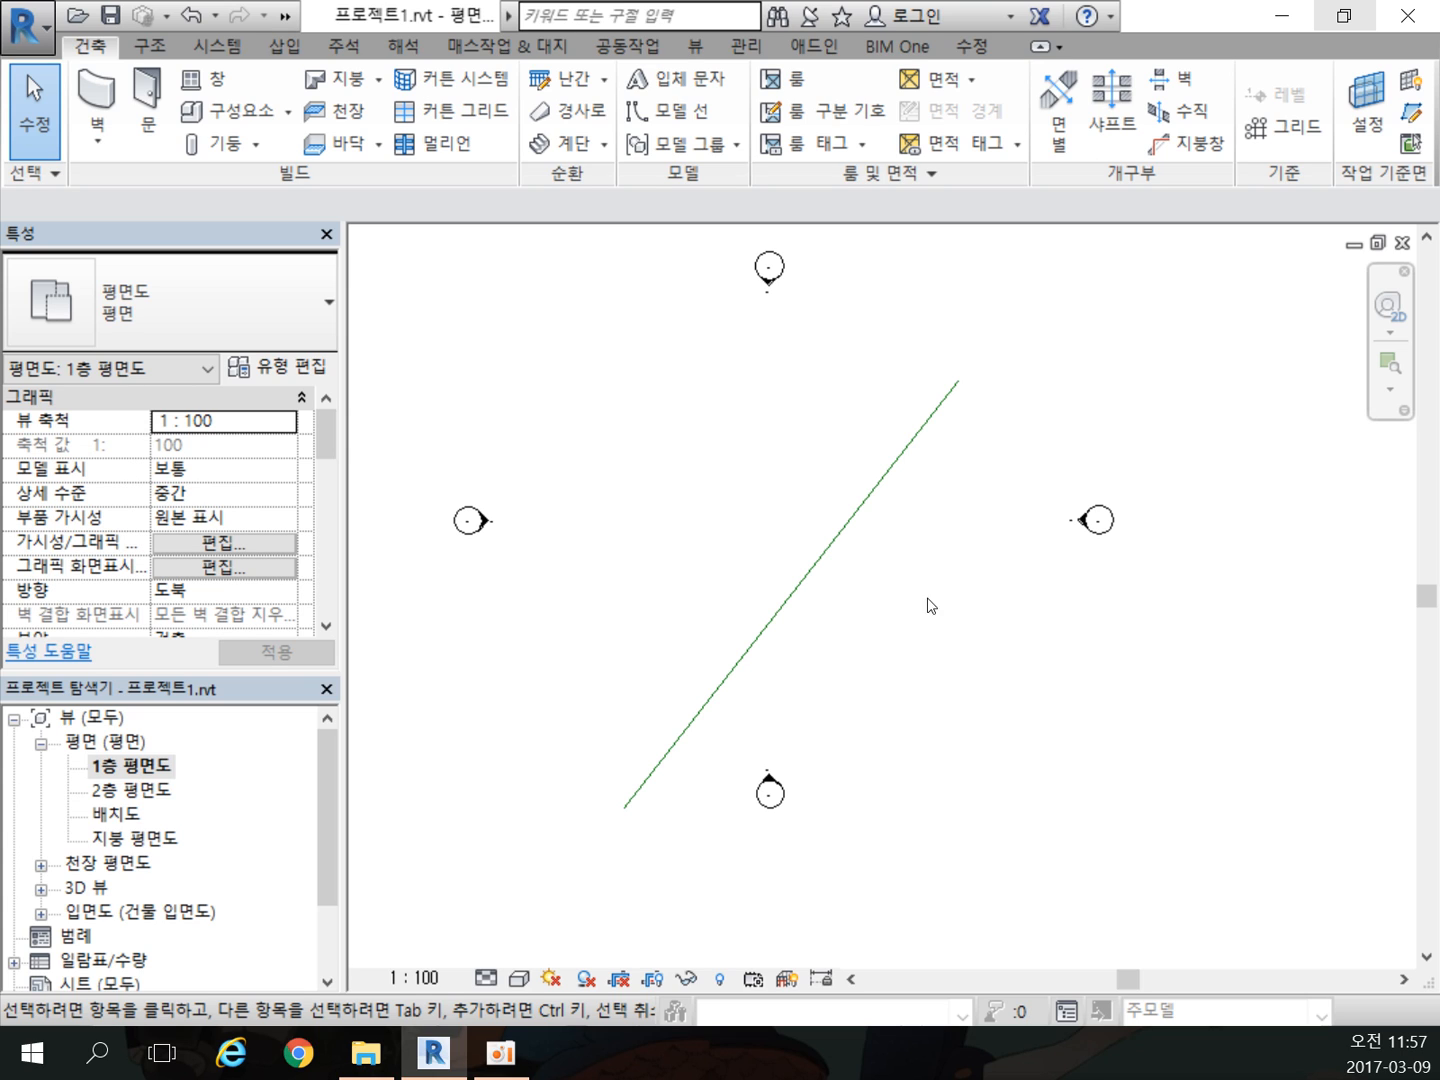
click(806, 588)
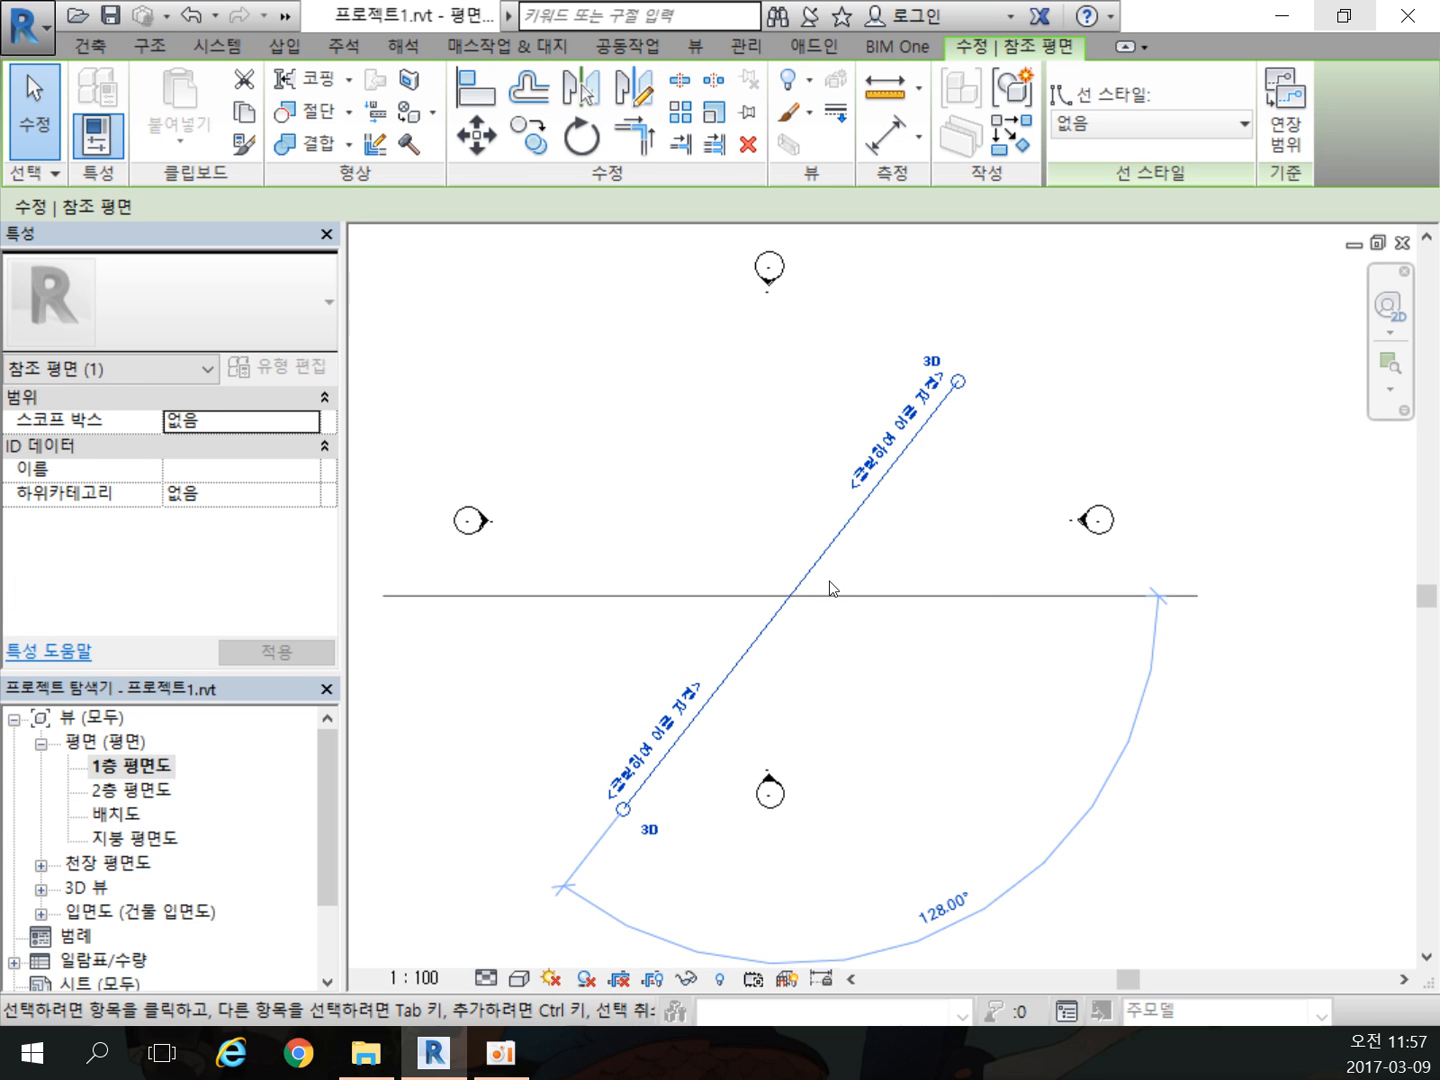
click(198, 469)
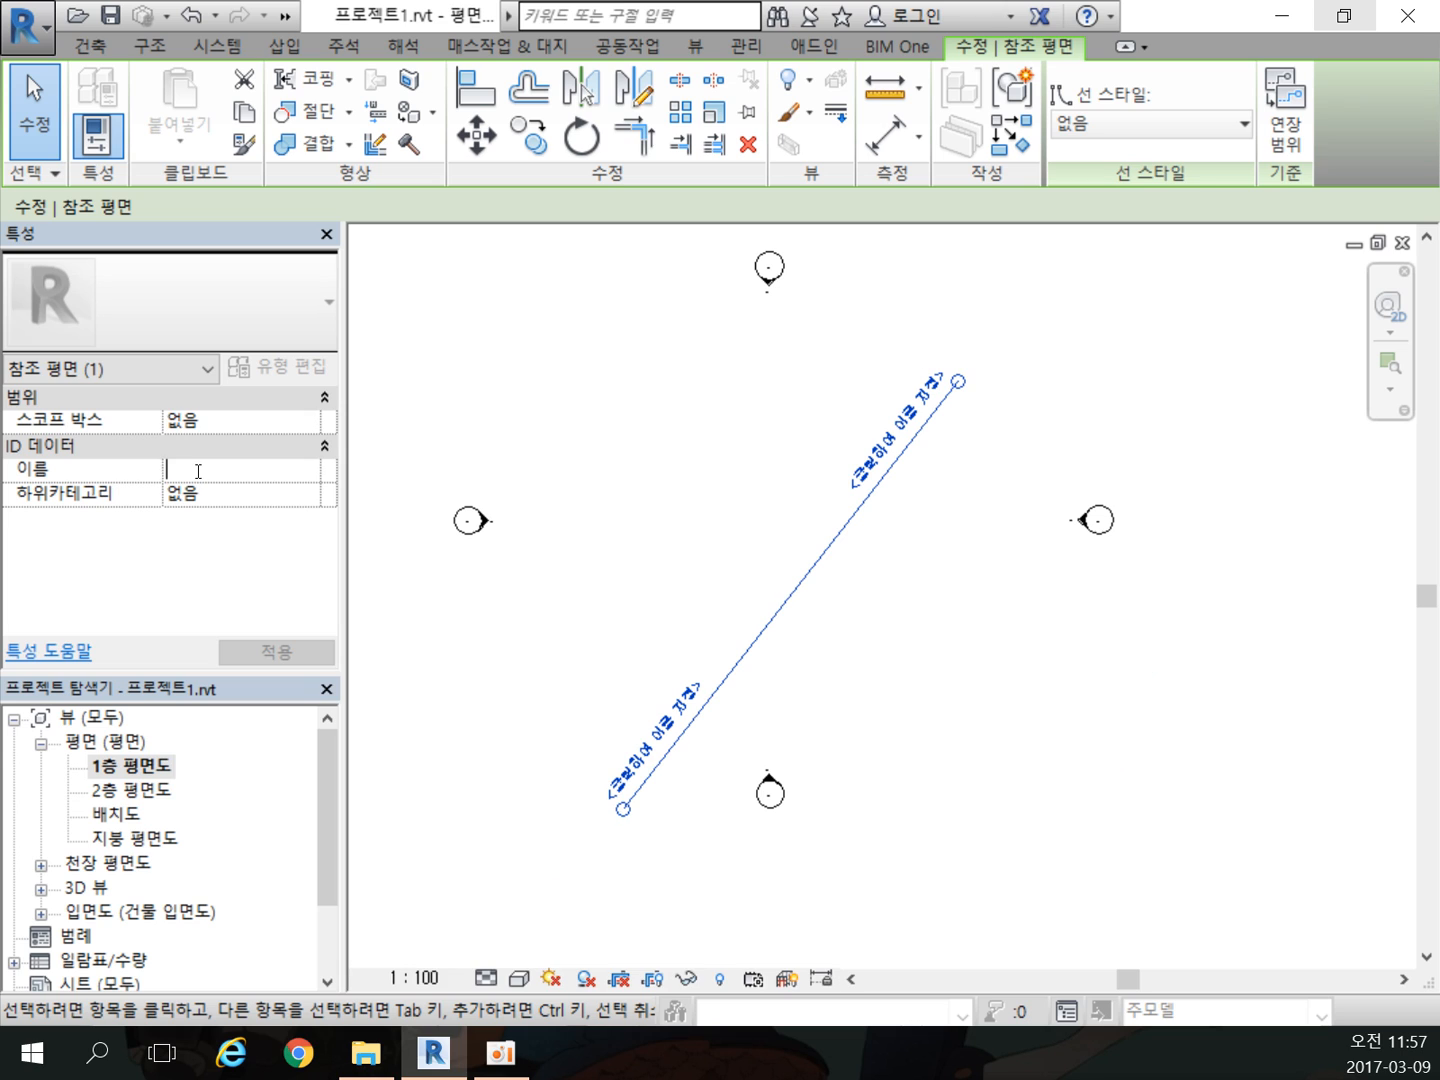
text(ttt)
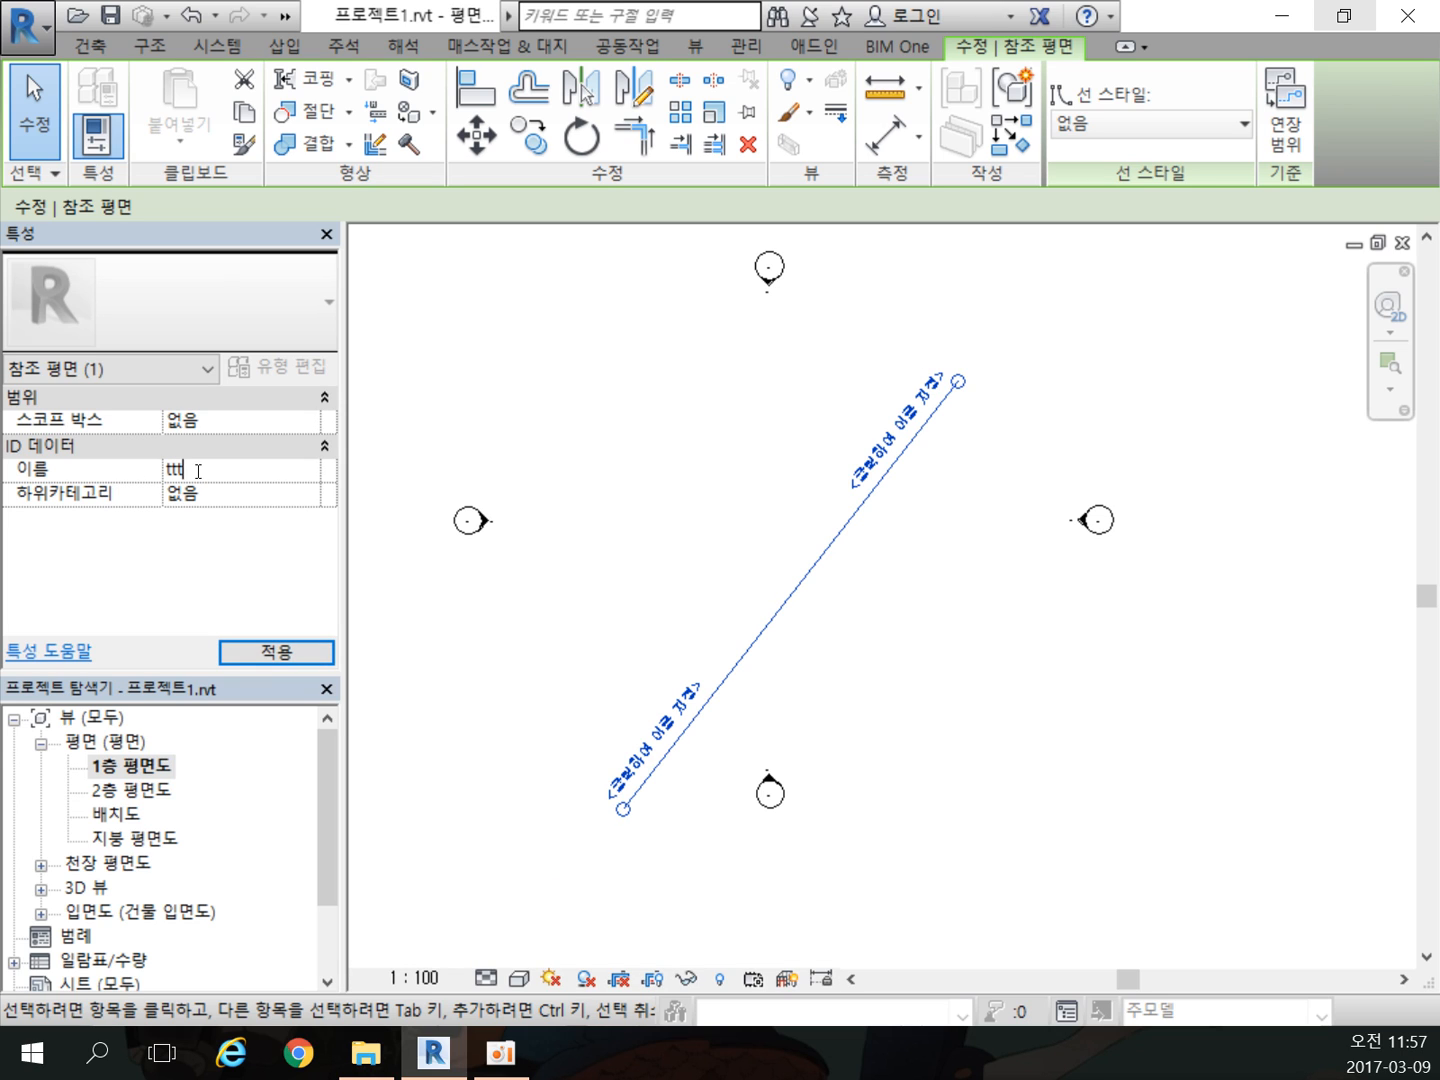
click(587, 324)
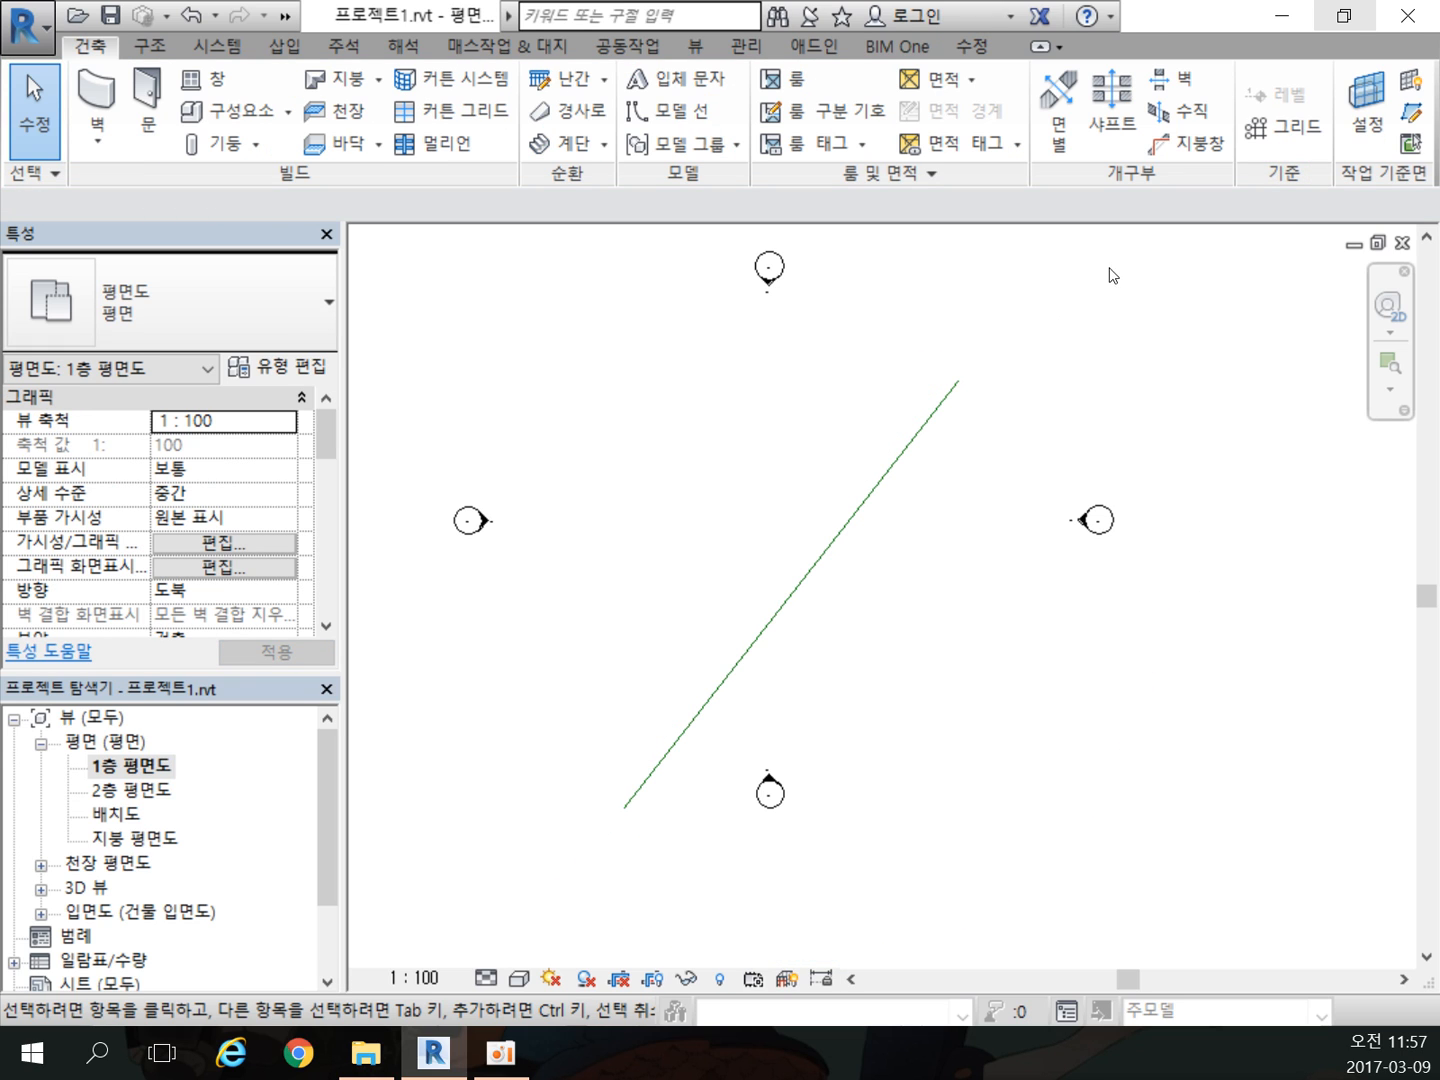
Step: Check the work plane name list for the reference plane ttt and leave the settings without changes
click(1367, 108)
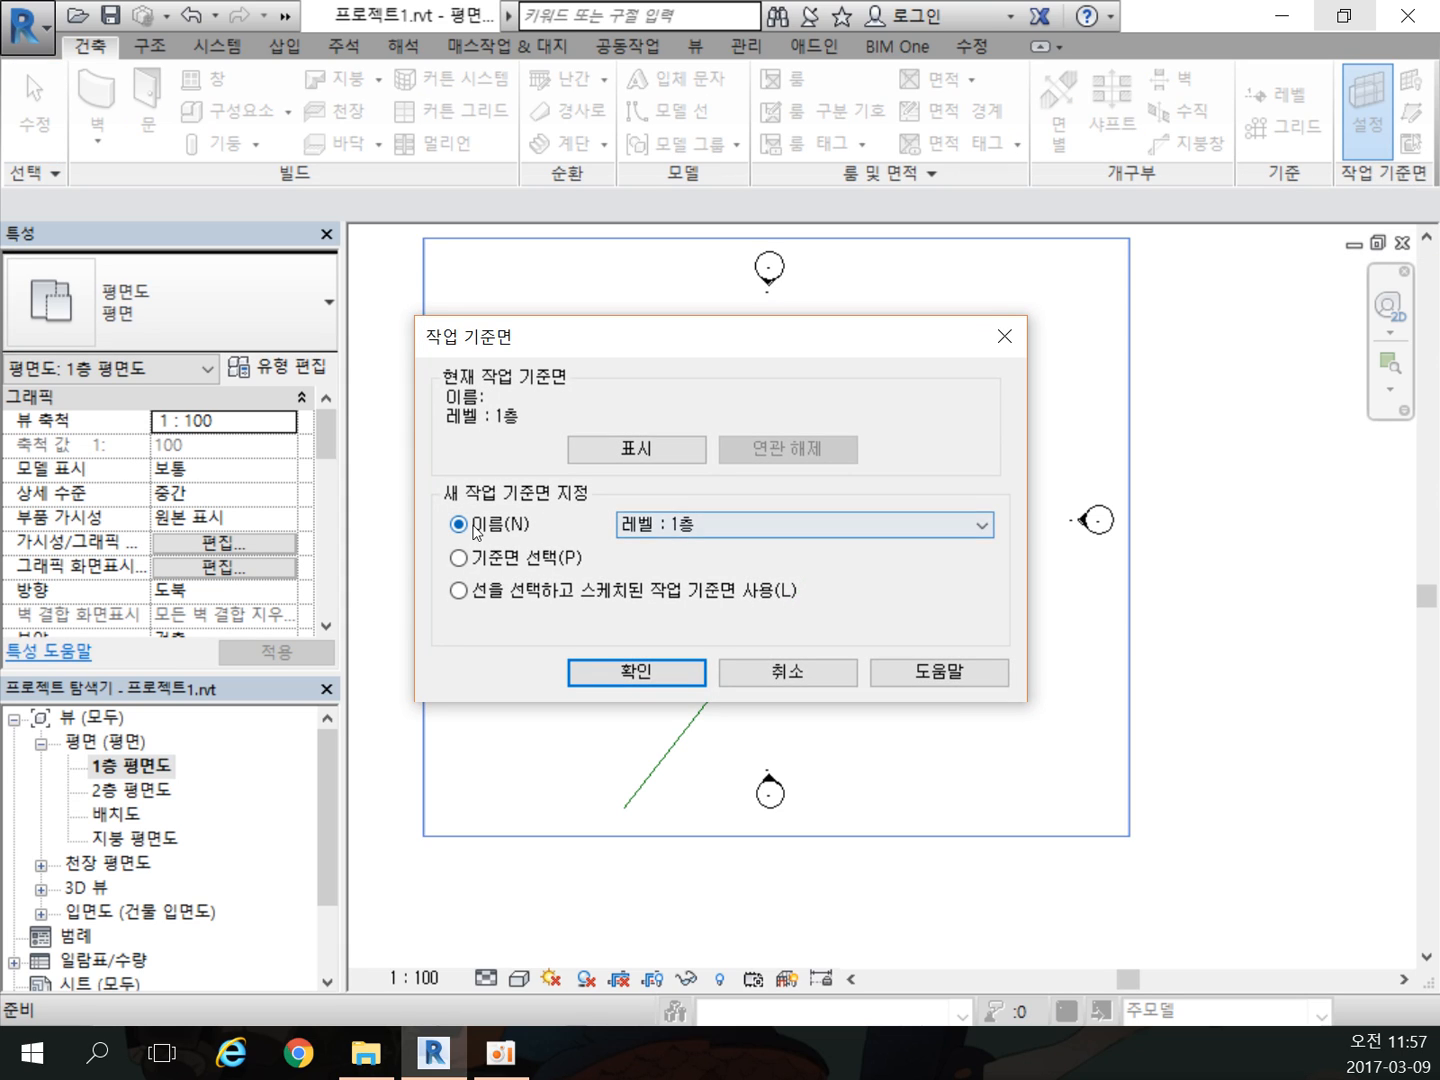
click(725, 530)
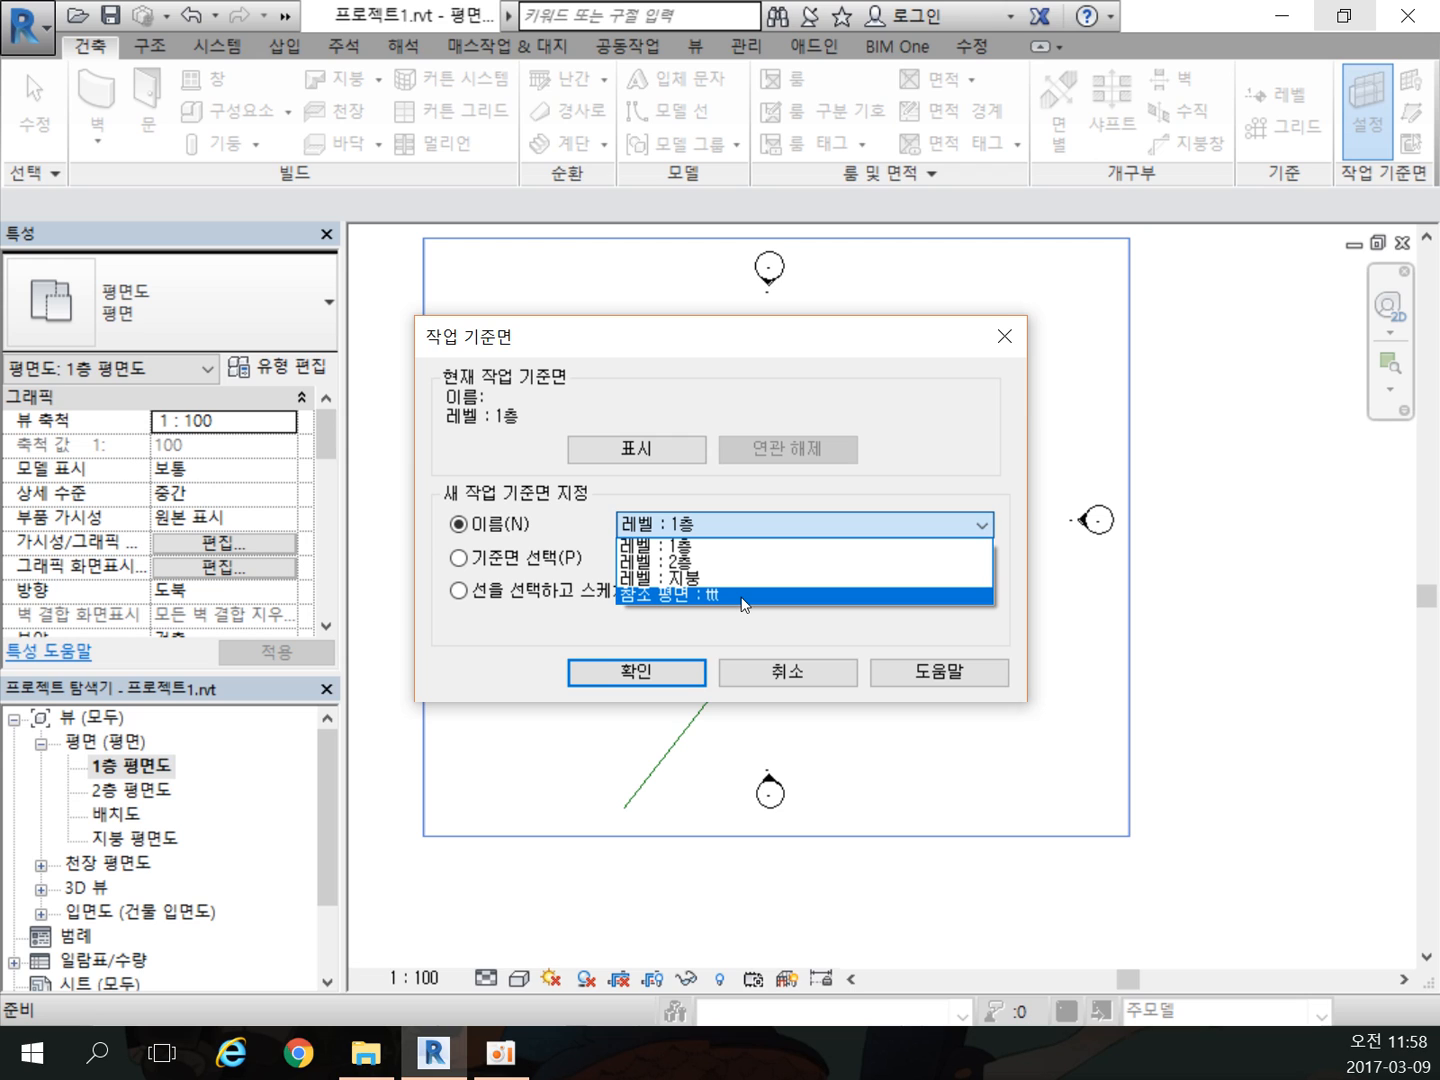
click(794, 672)
click(842, 733)
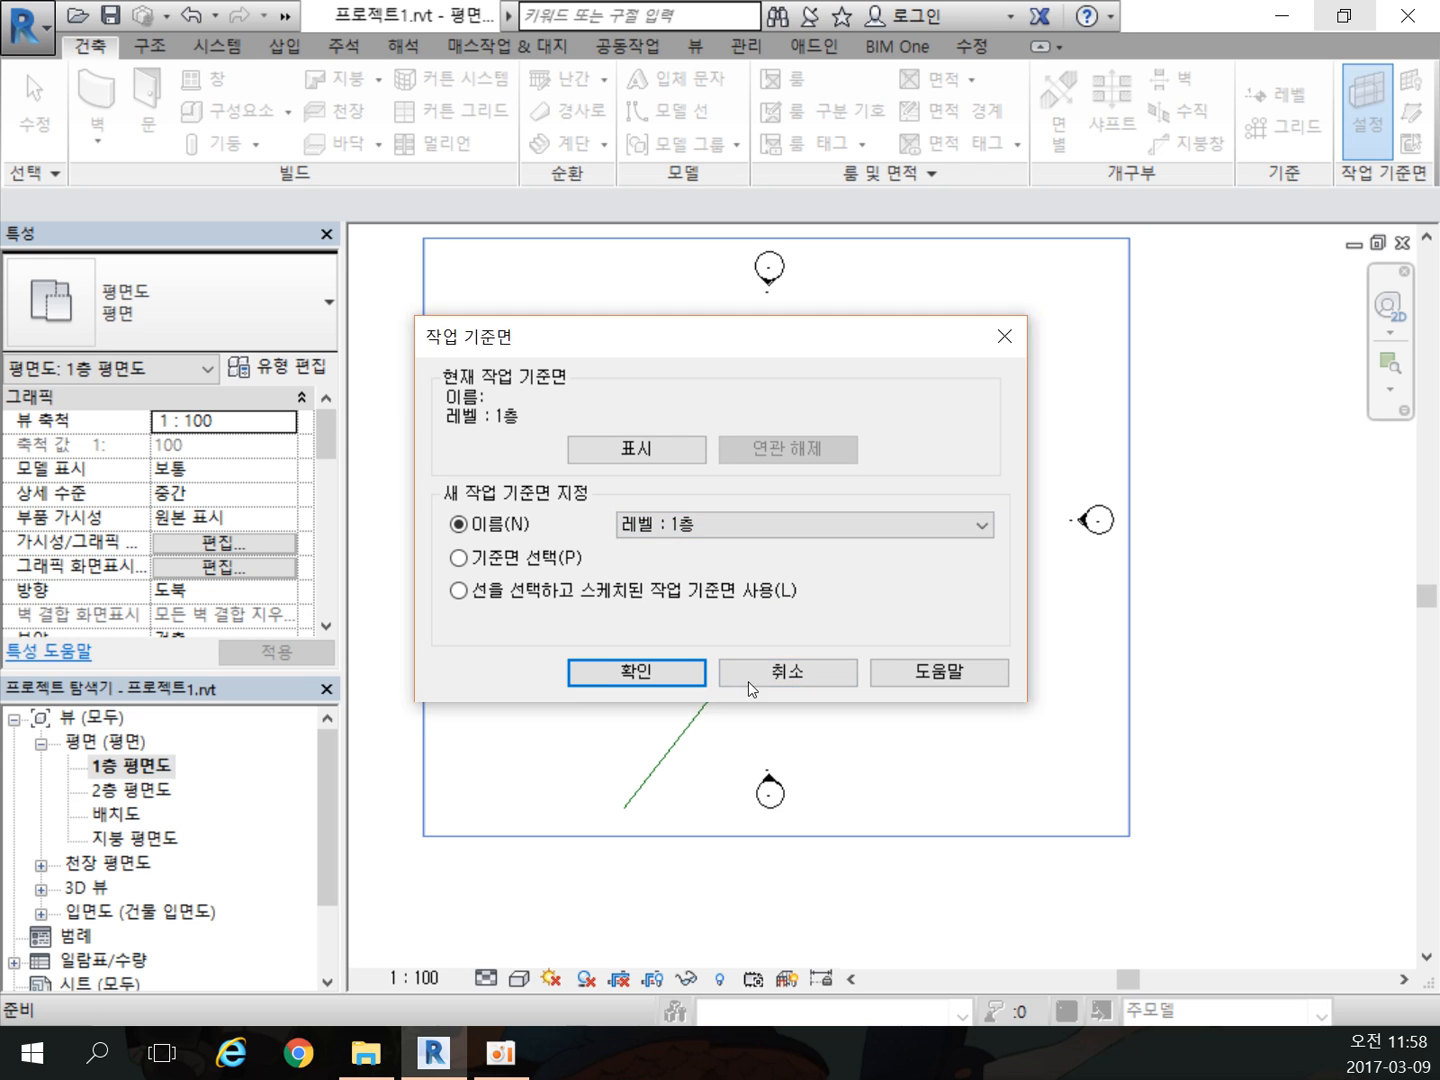
click(742, 680)
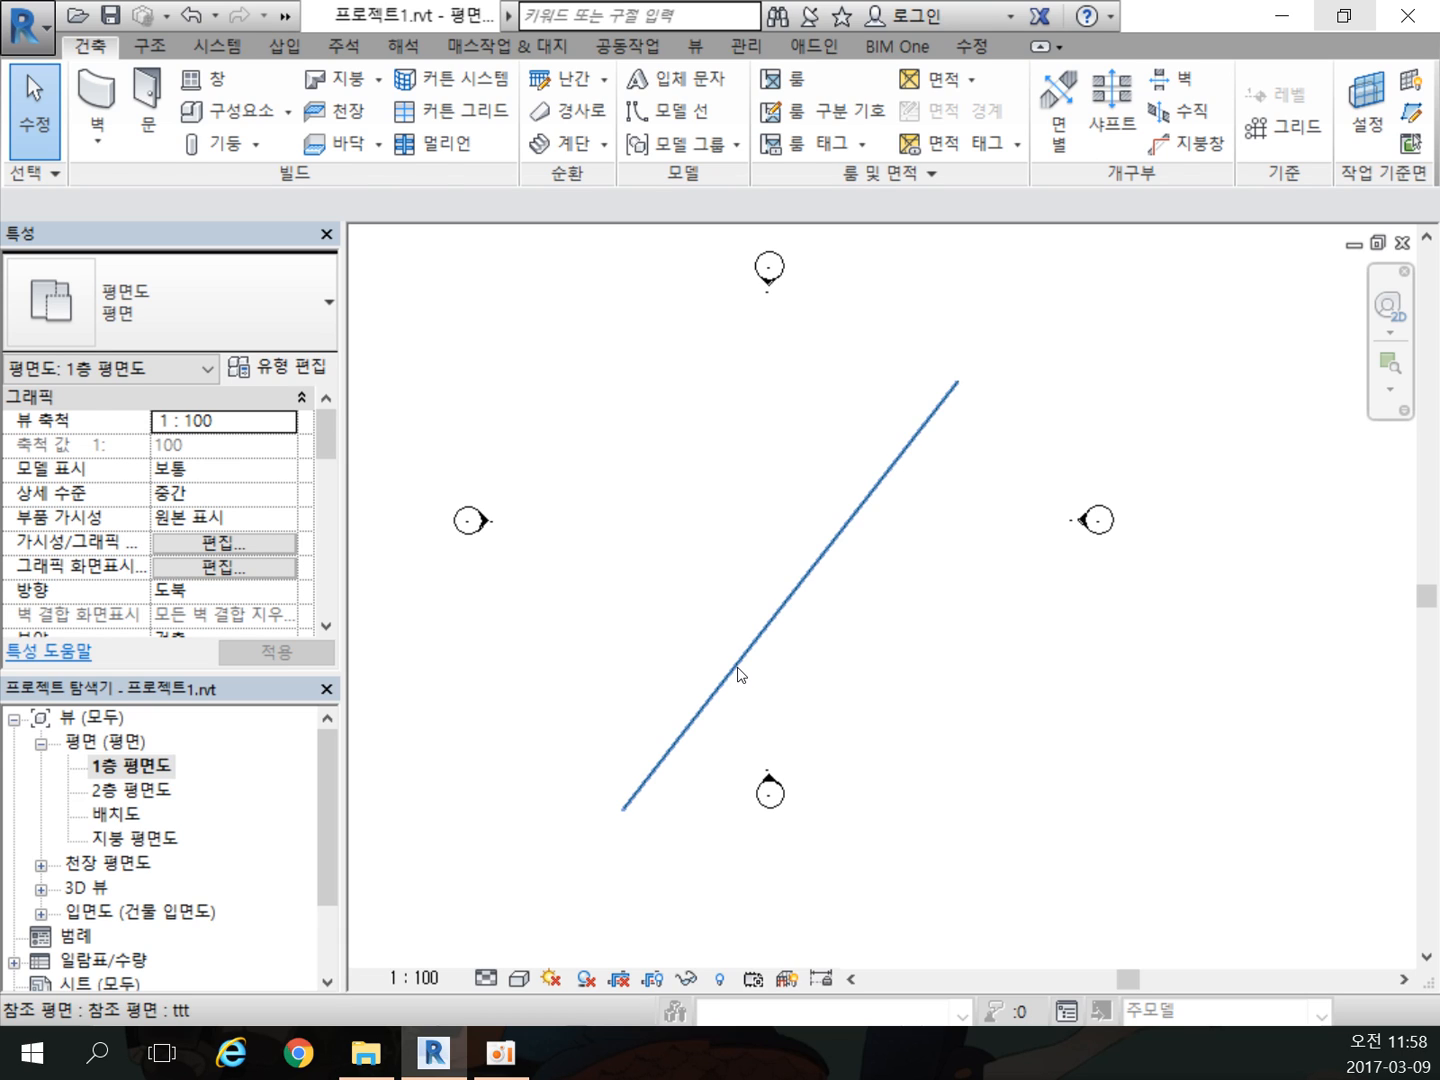
Step: Delete the diagonal reference plane ttt from the floor plan
click(741, 675)
key(Delete)
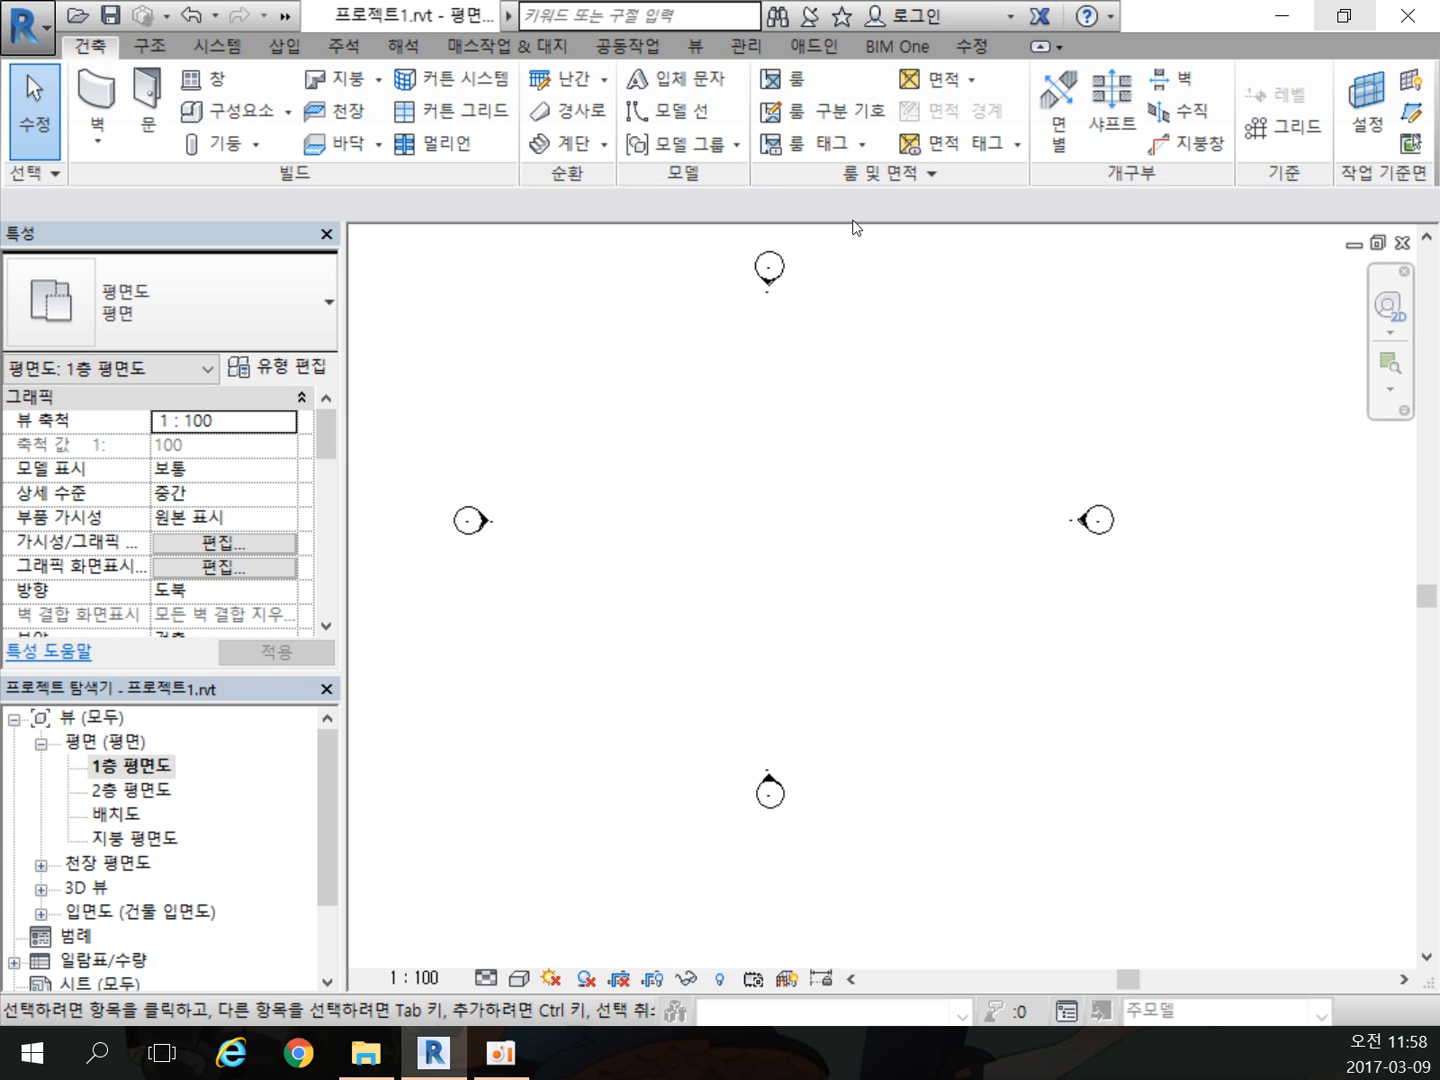
Step: Browse the component families and types available for placement, such as tables, lights and desks, and leave the command without placing anything
click(287, 112)
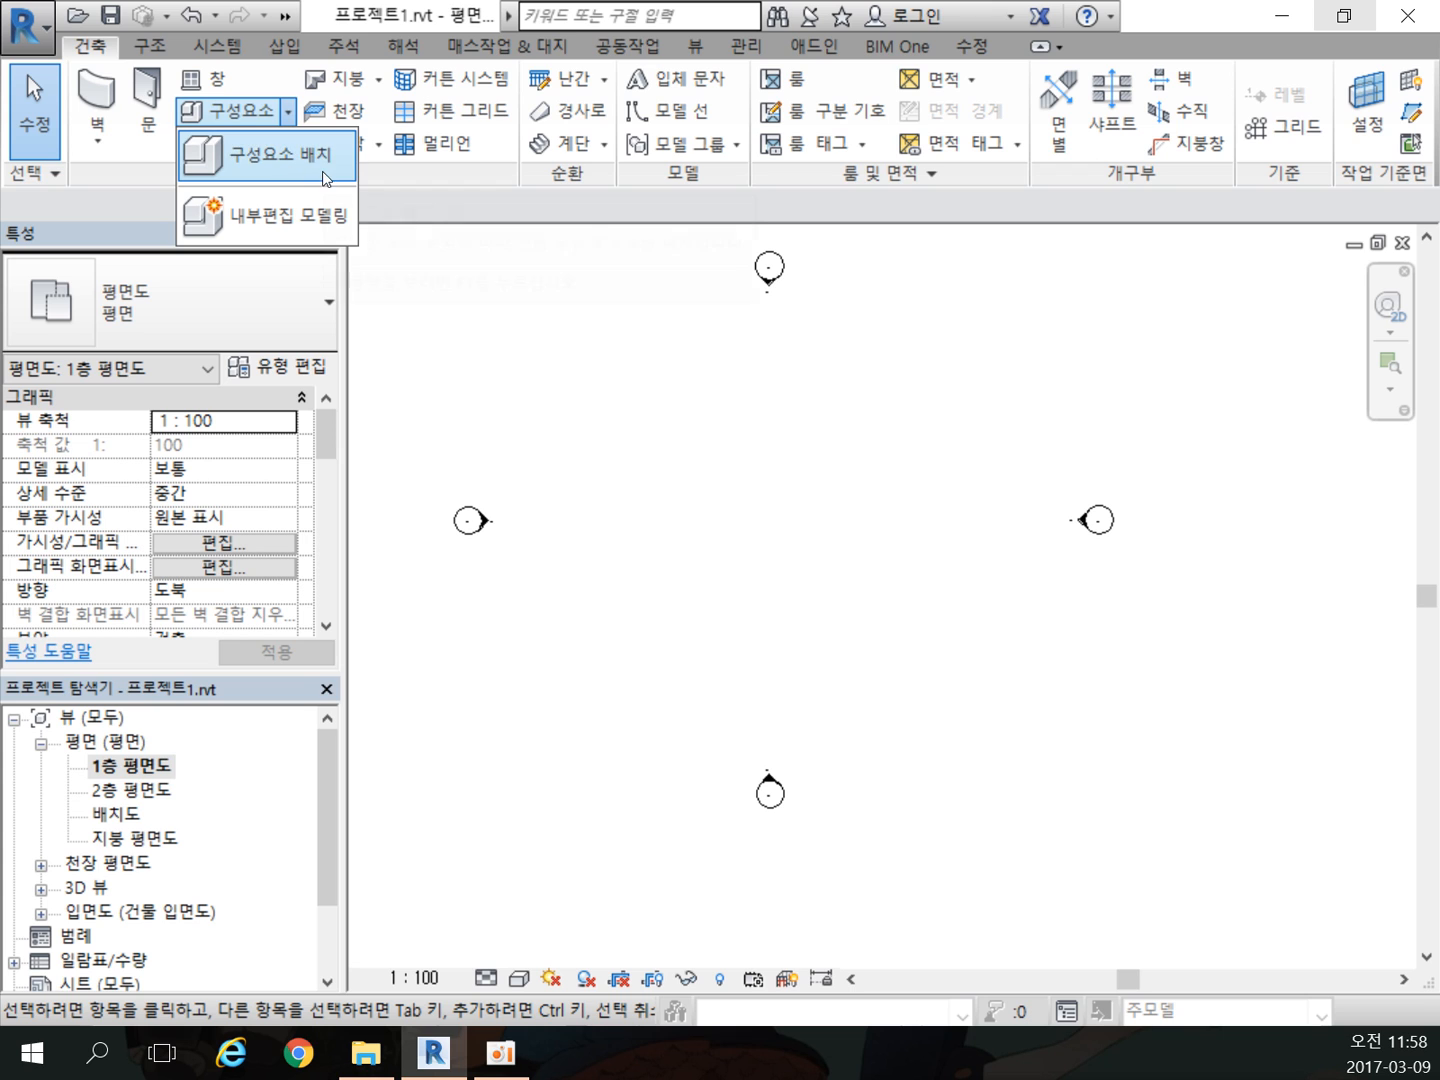
click(295, 157)
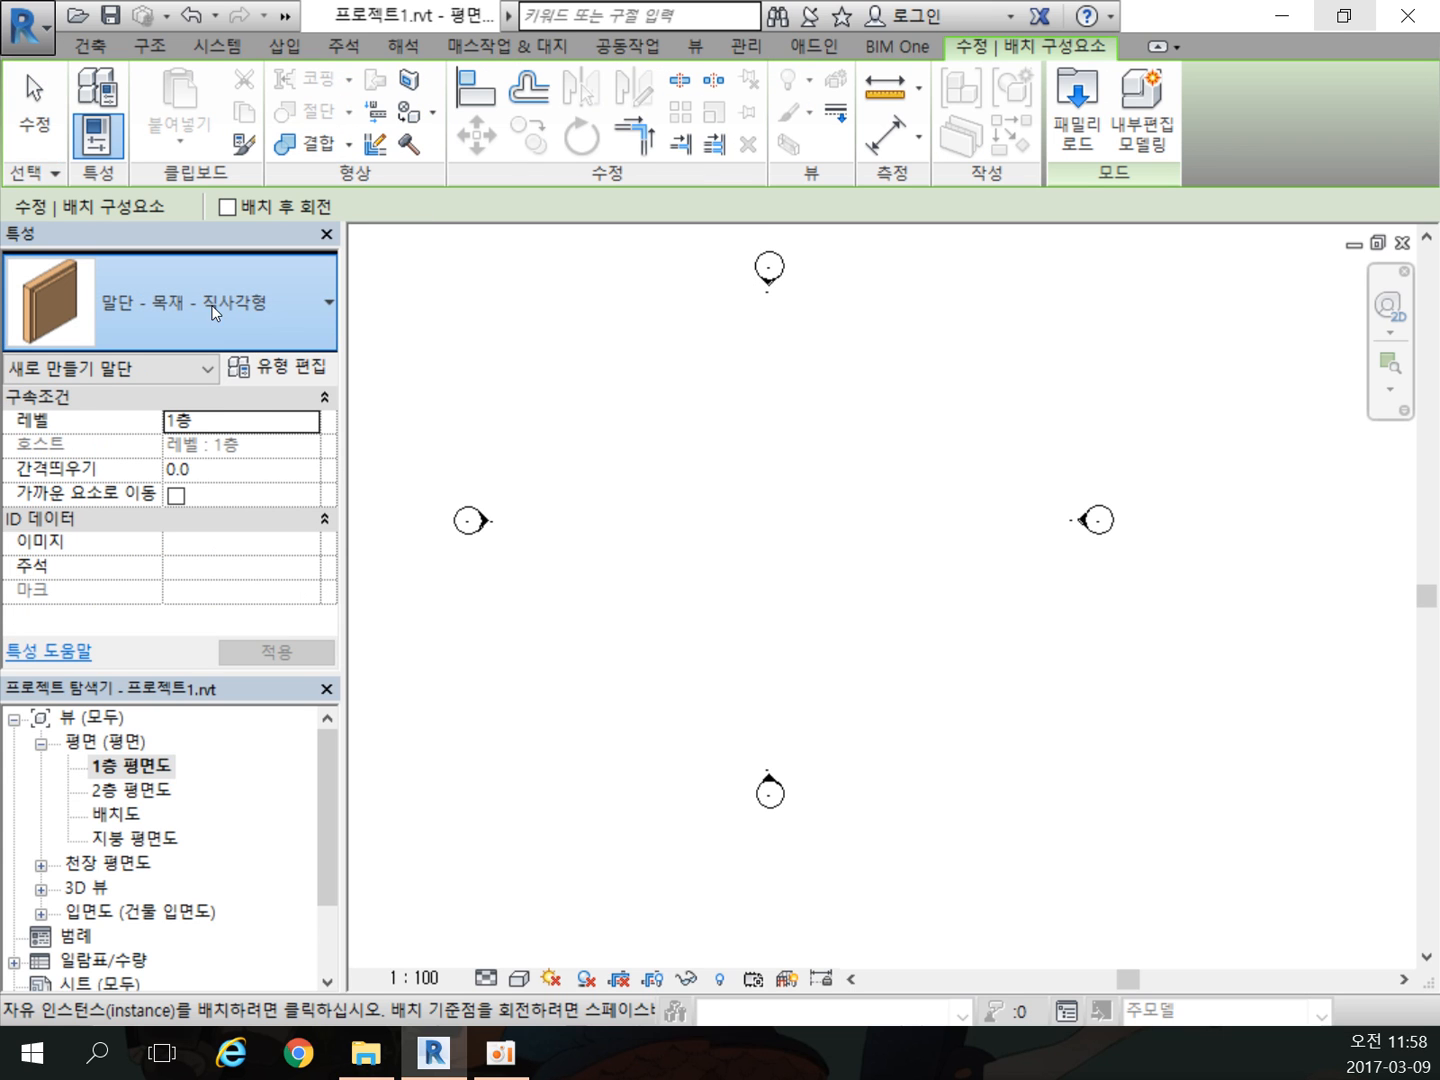
click(220, 322)
drag(372, 634, 374, 1056)
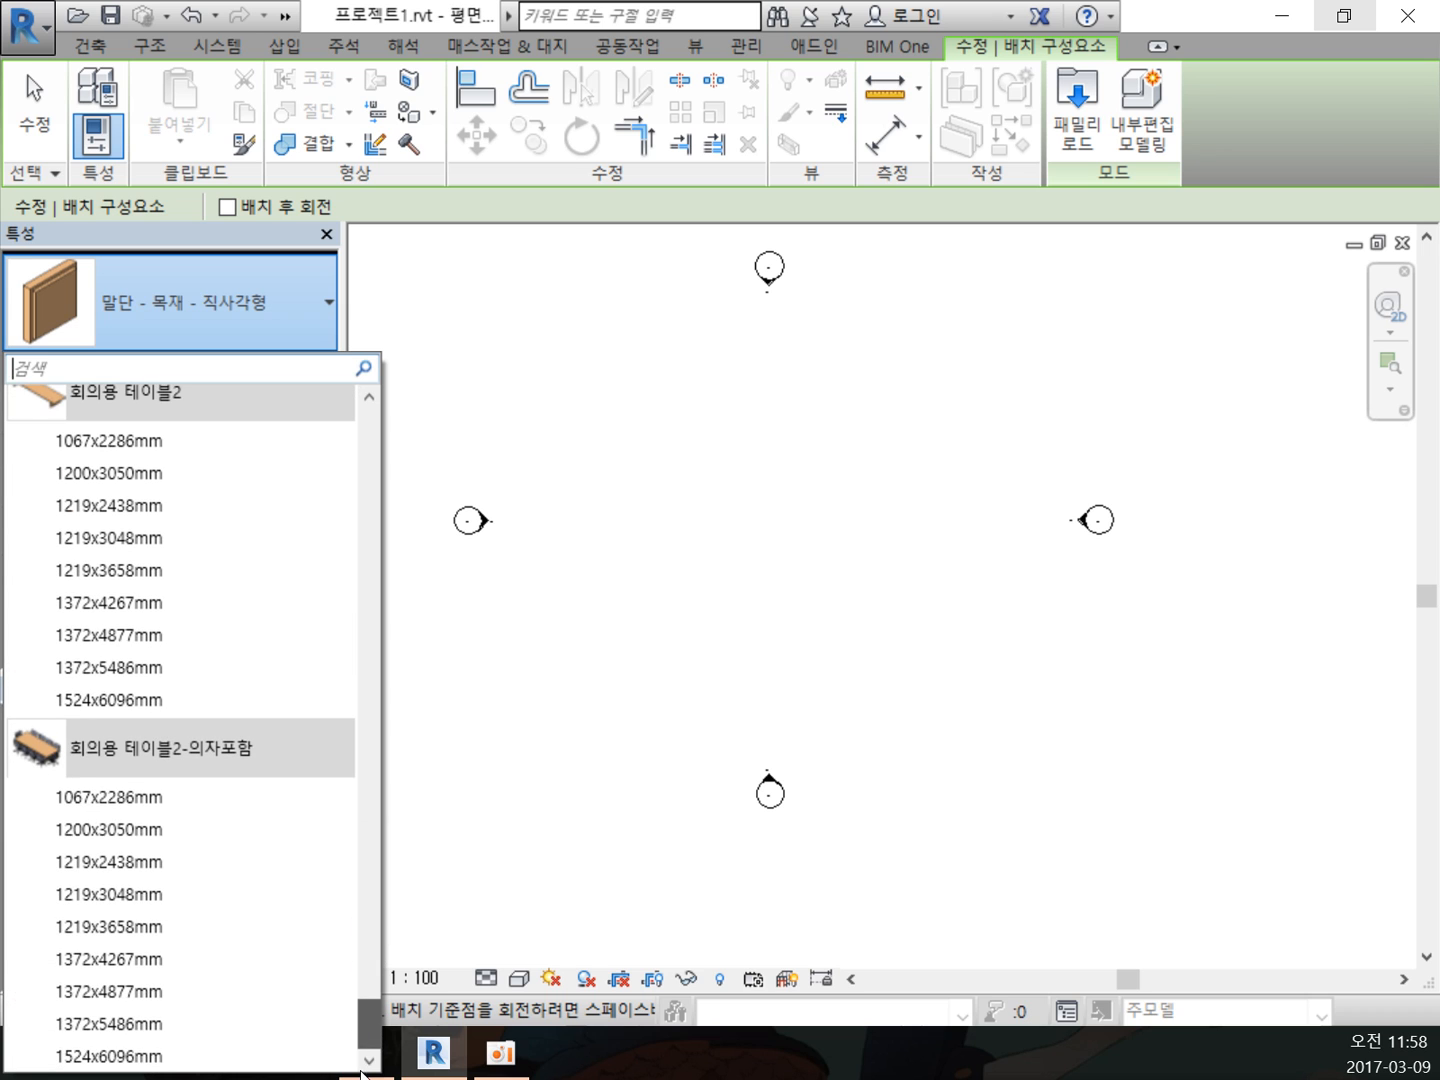
scroll(191, 660, up, 6)
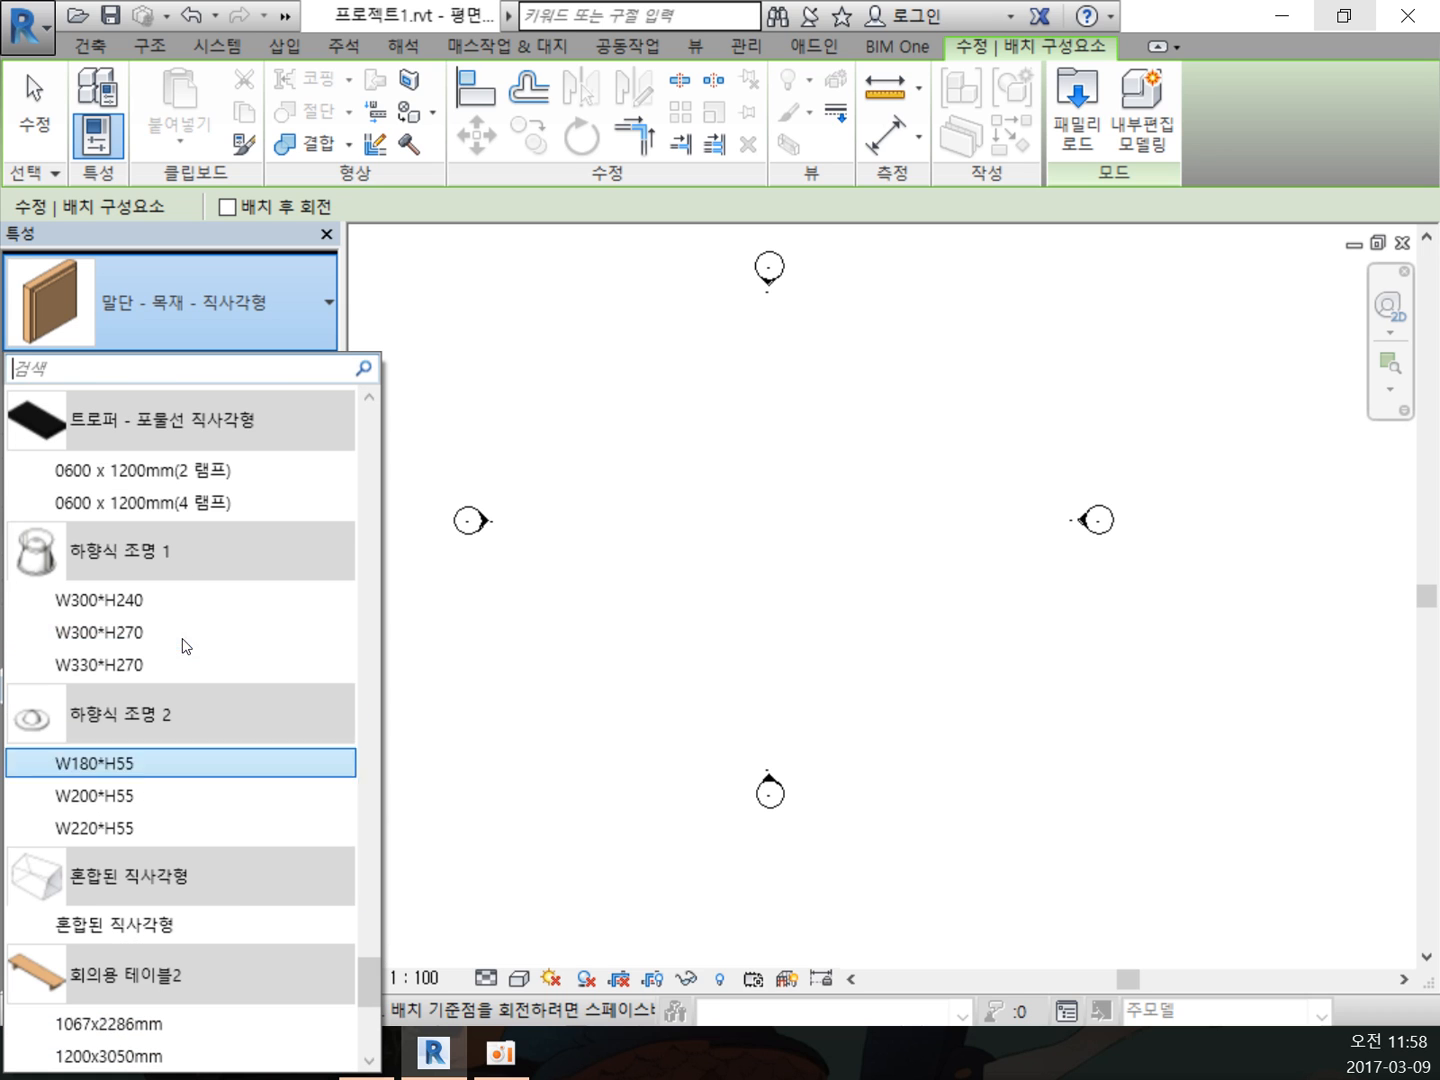
scroll(196, 630, up, 8)
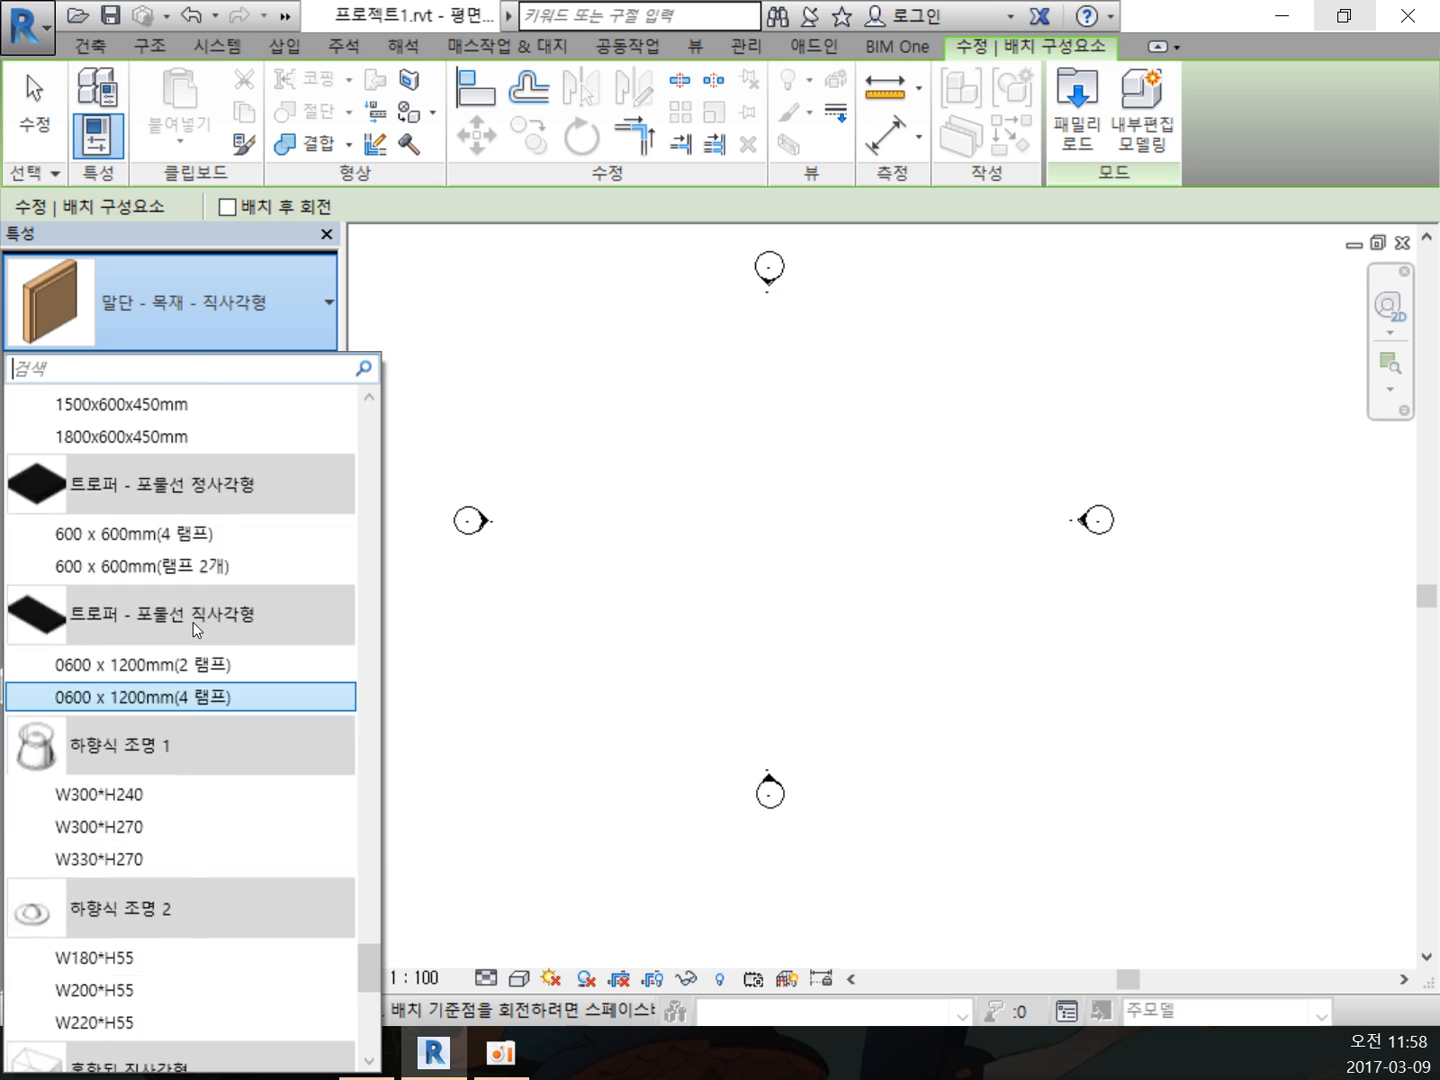
scroll(198, 626, up, 12)
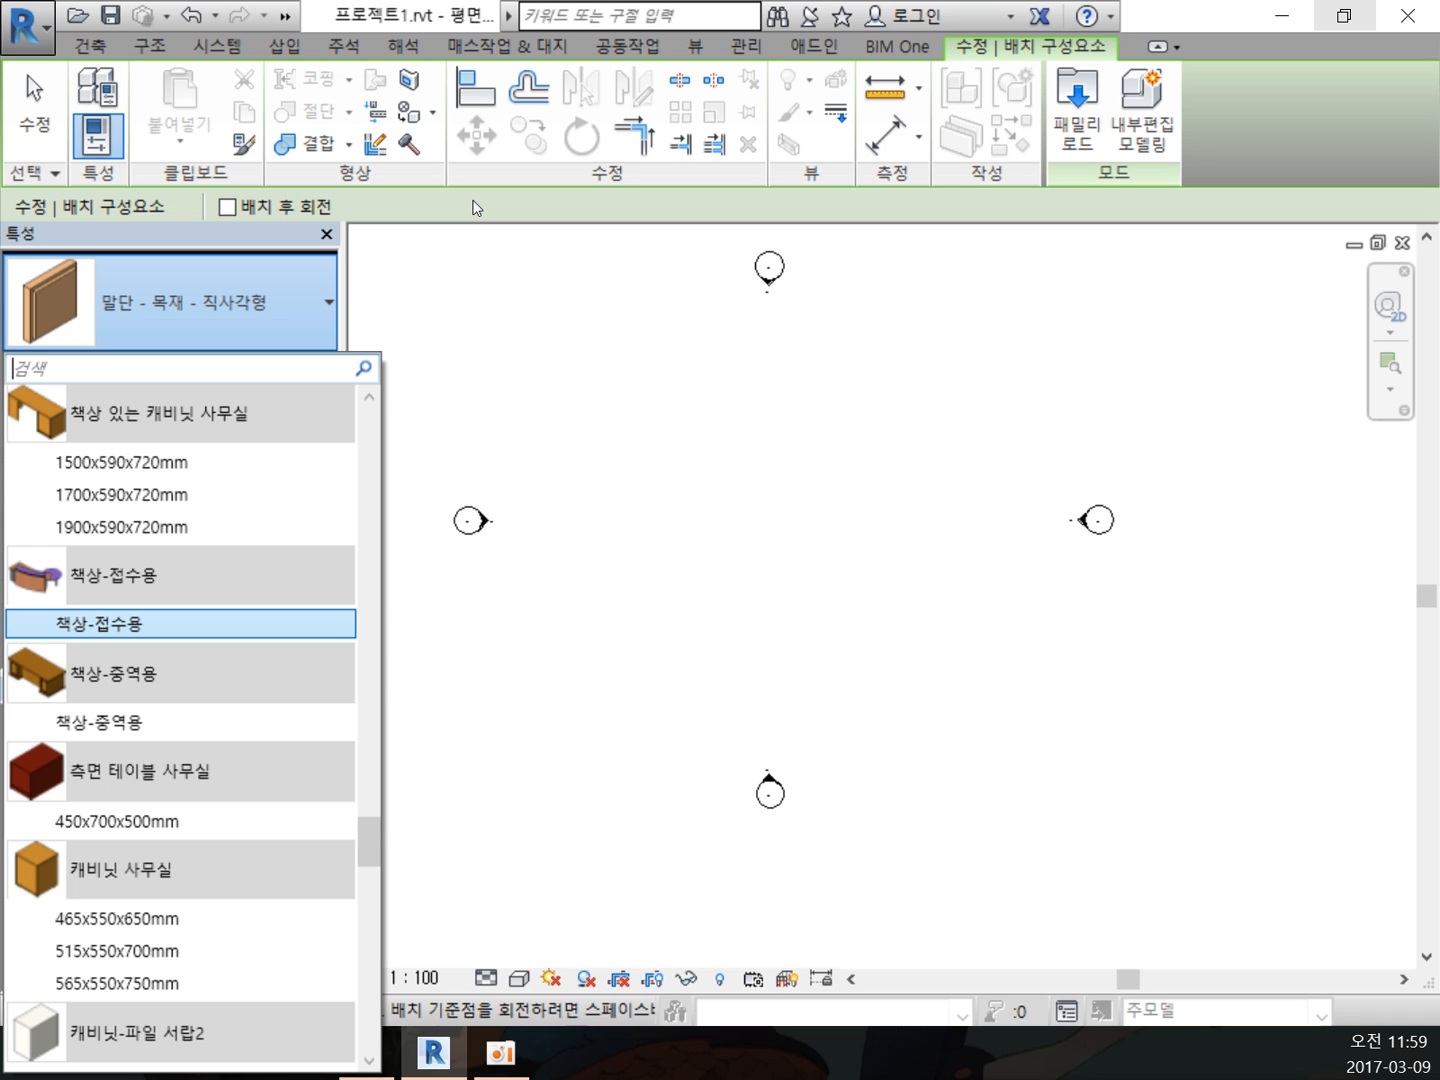
click(698, 217)
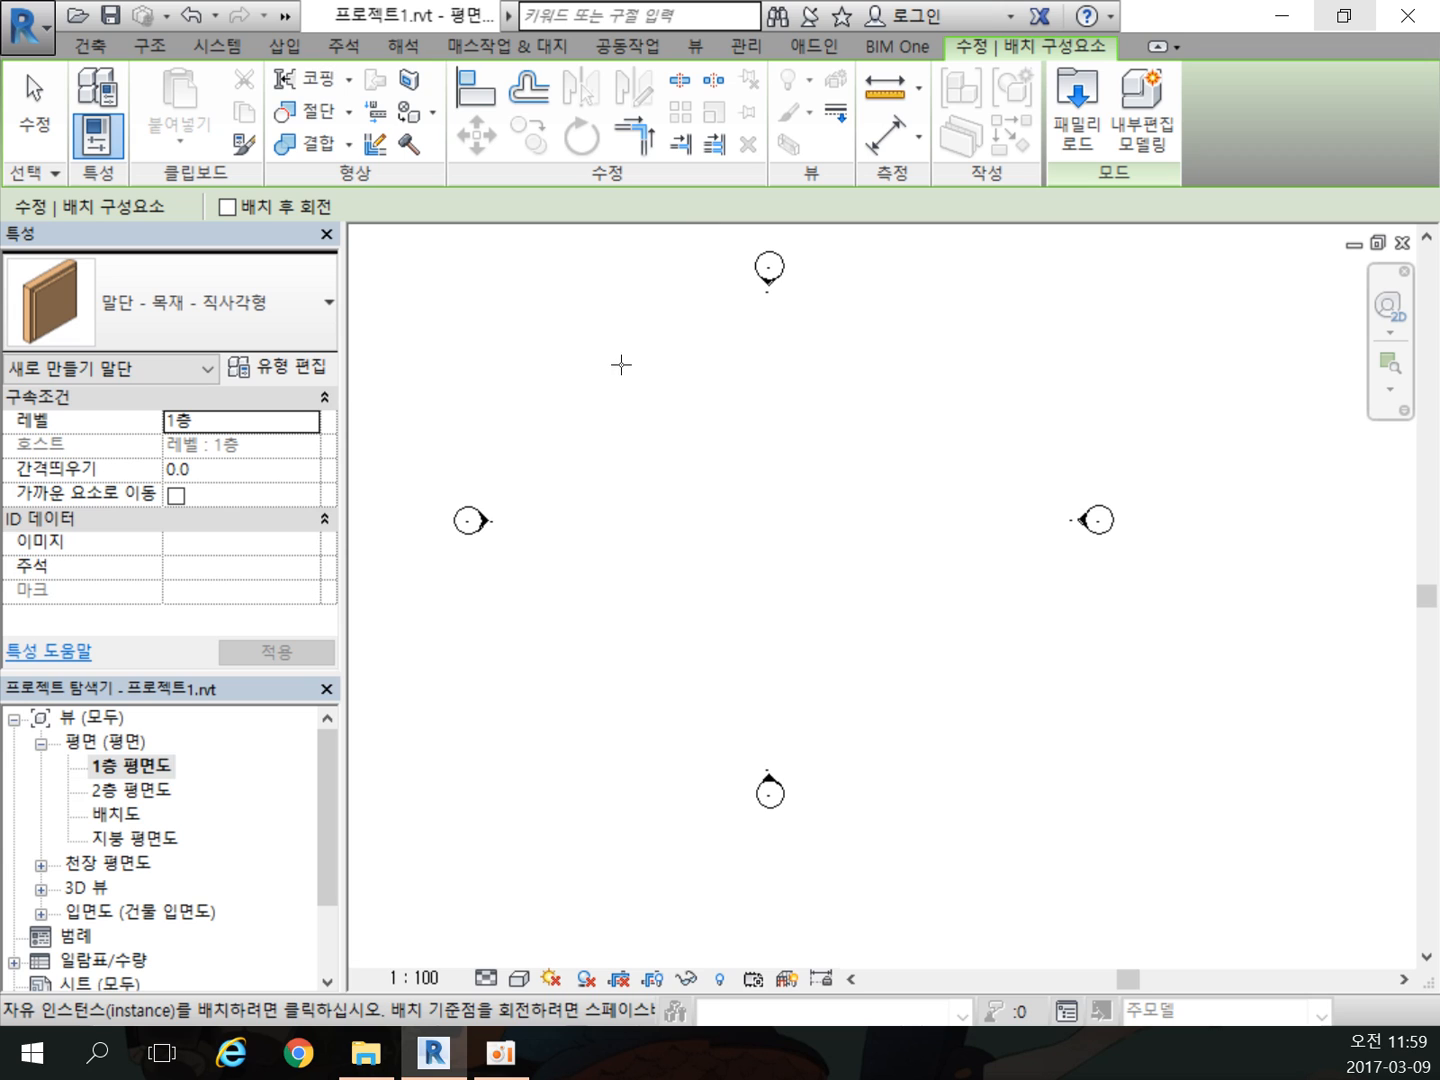
right_click(622, 364)
click(655, 377)
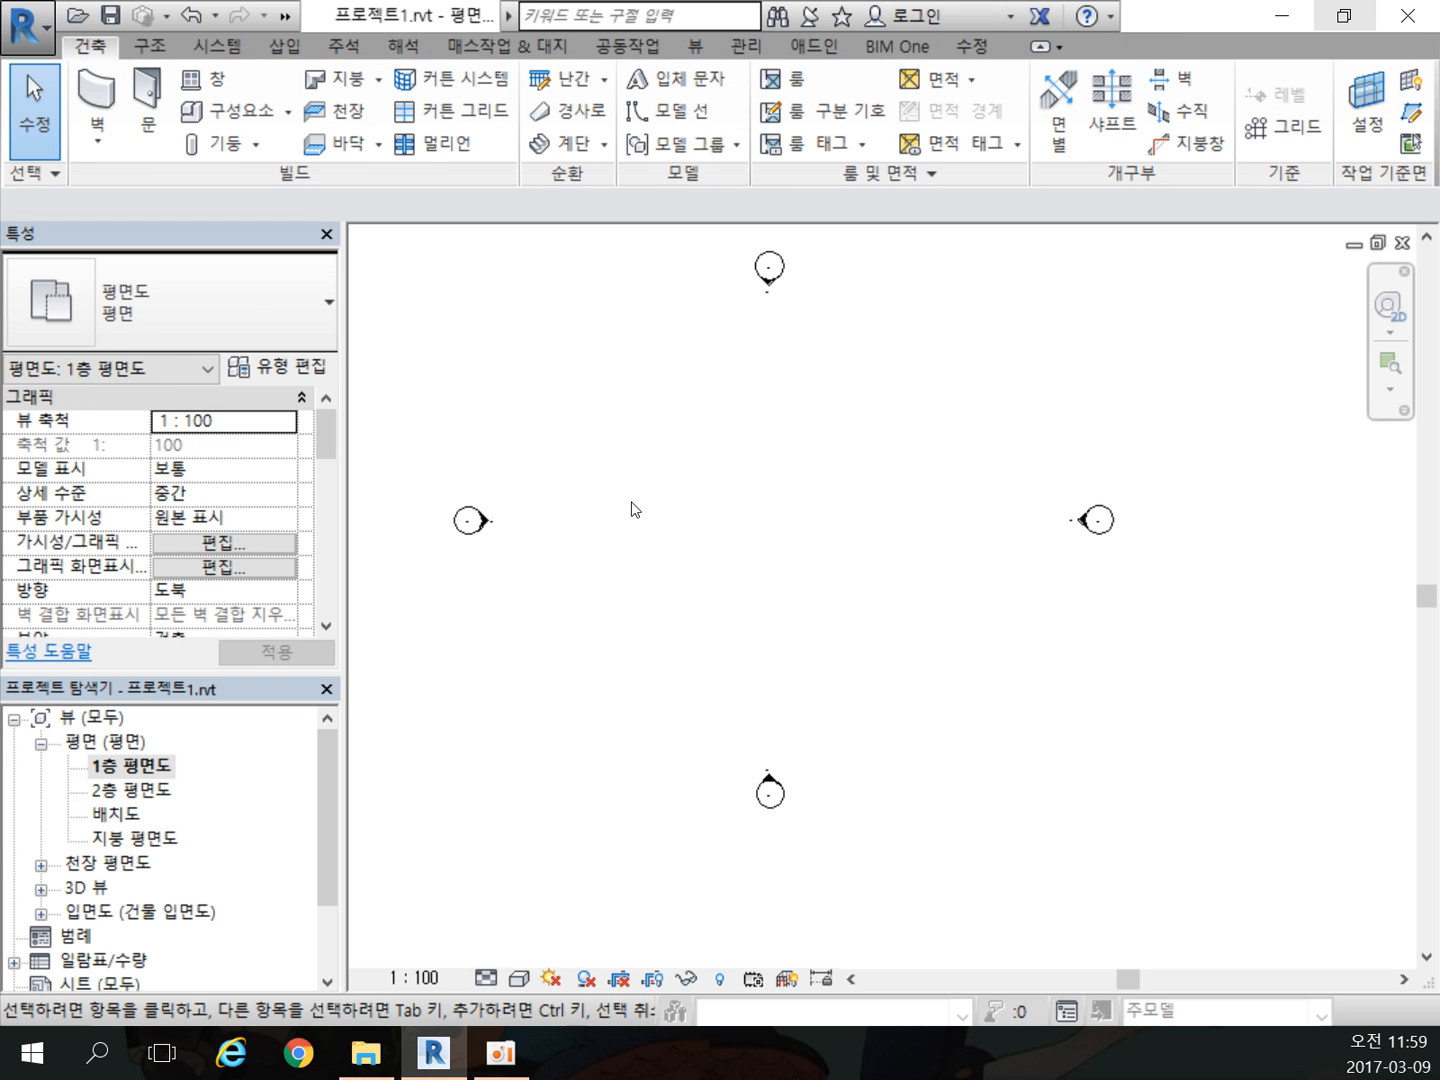
Step: Review the component placement option and compare the architectural, structural and systems tool sets
click(288, 112)
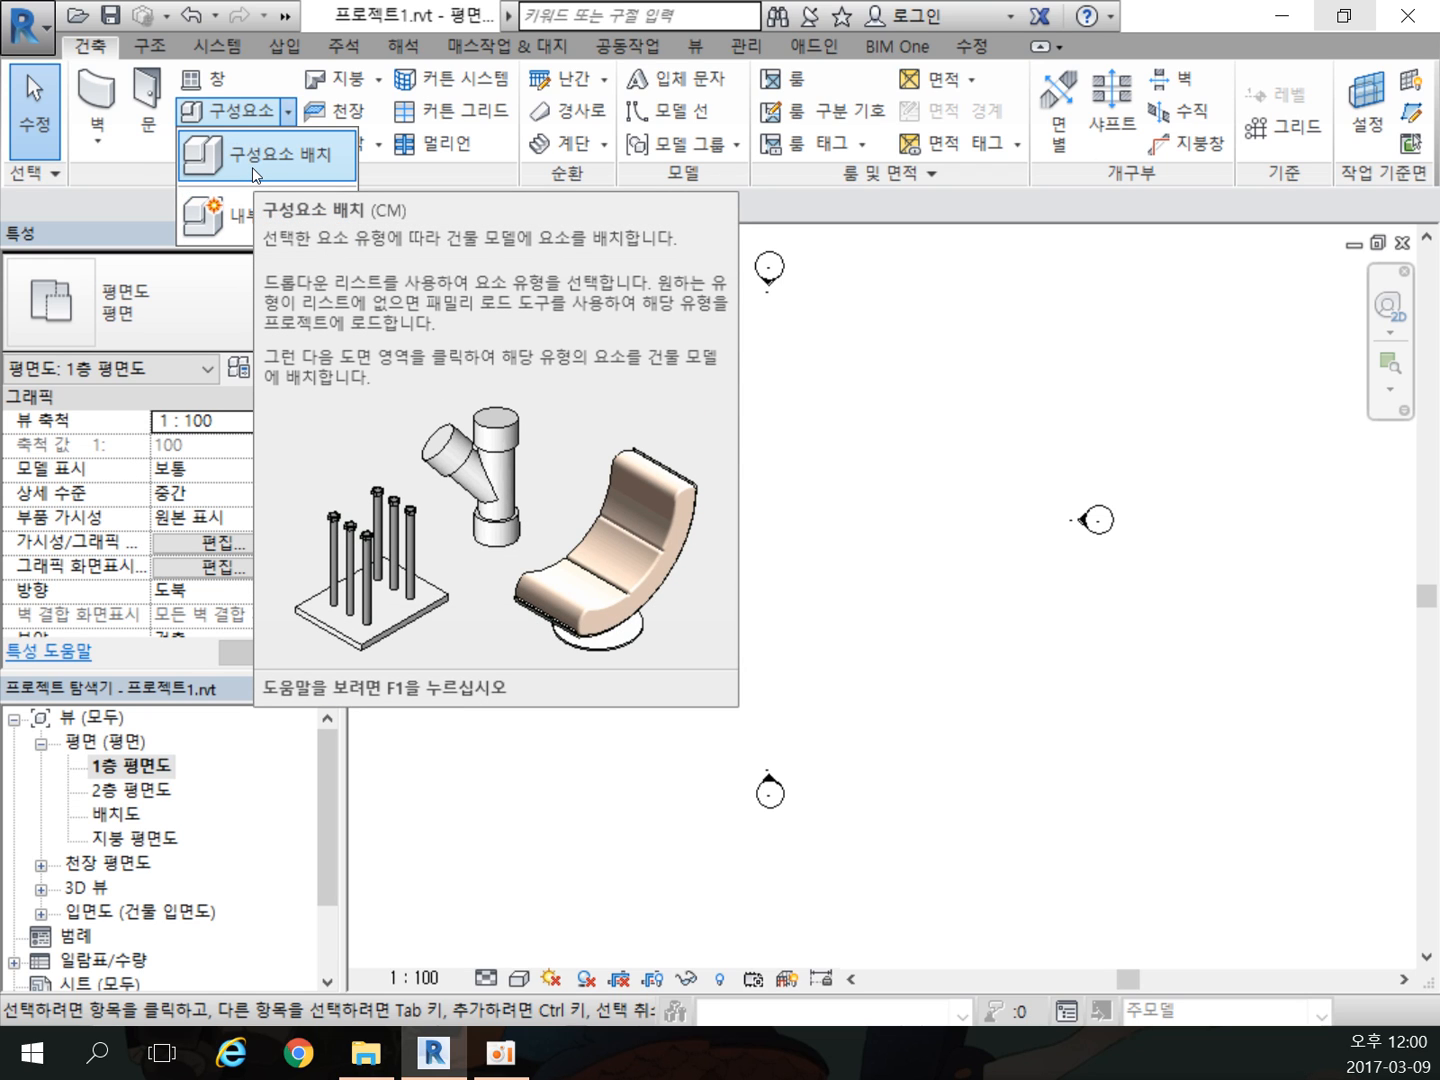
click(105, 213)
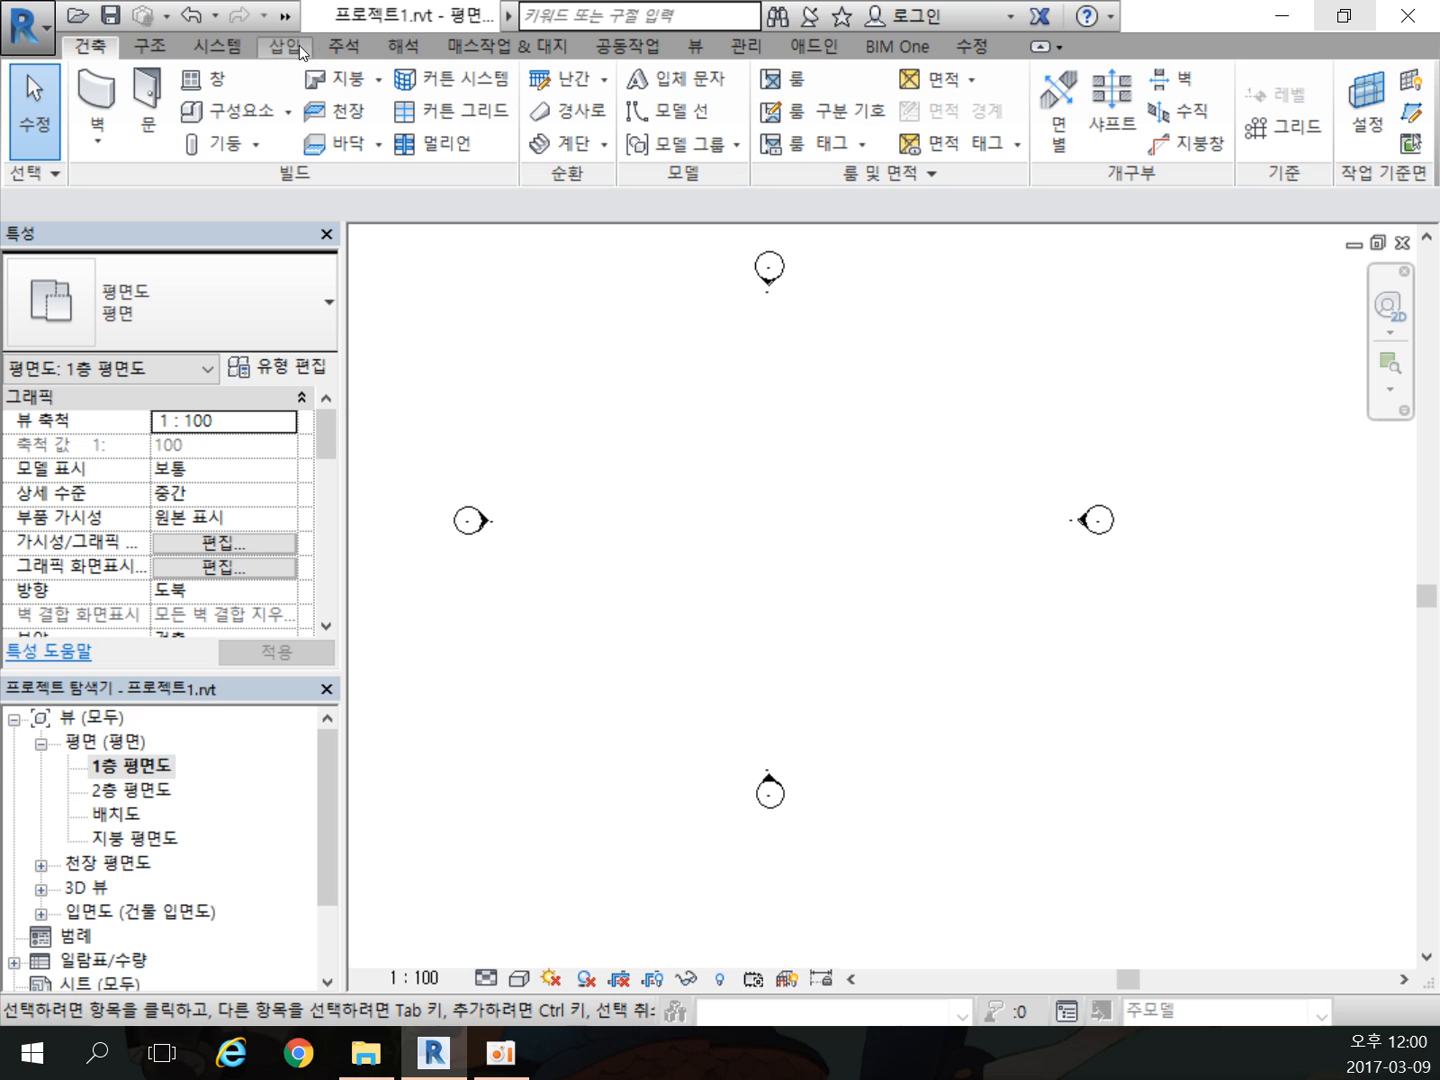
click(218, 46)
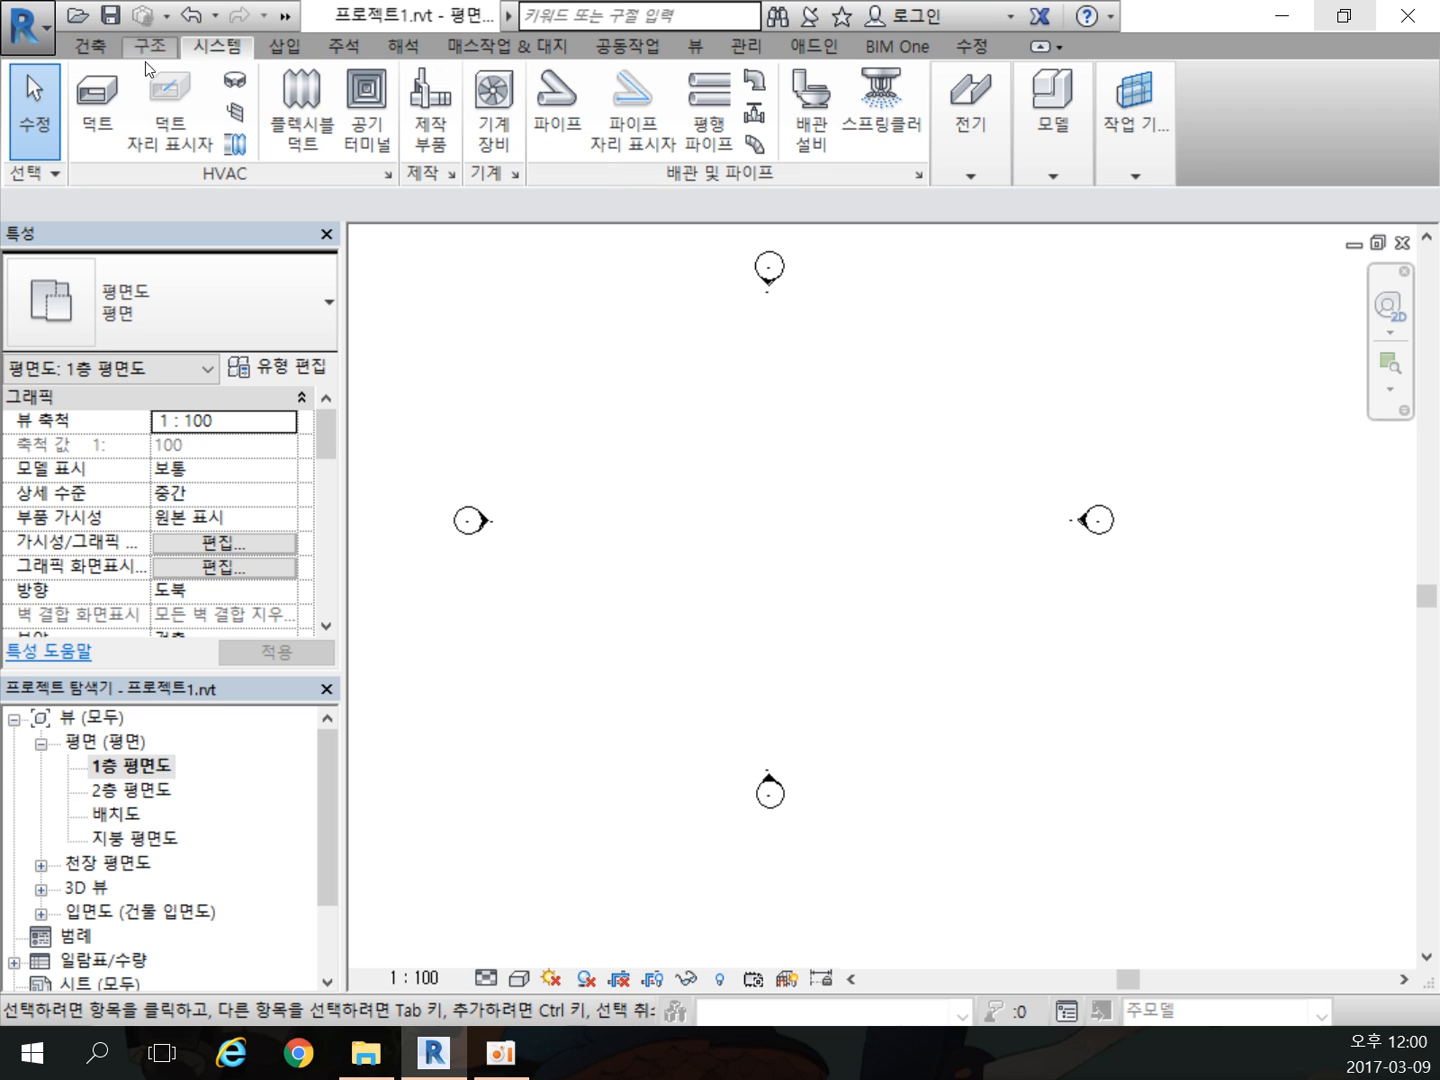
click(104, 49)
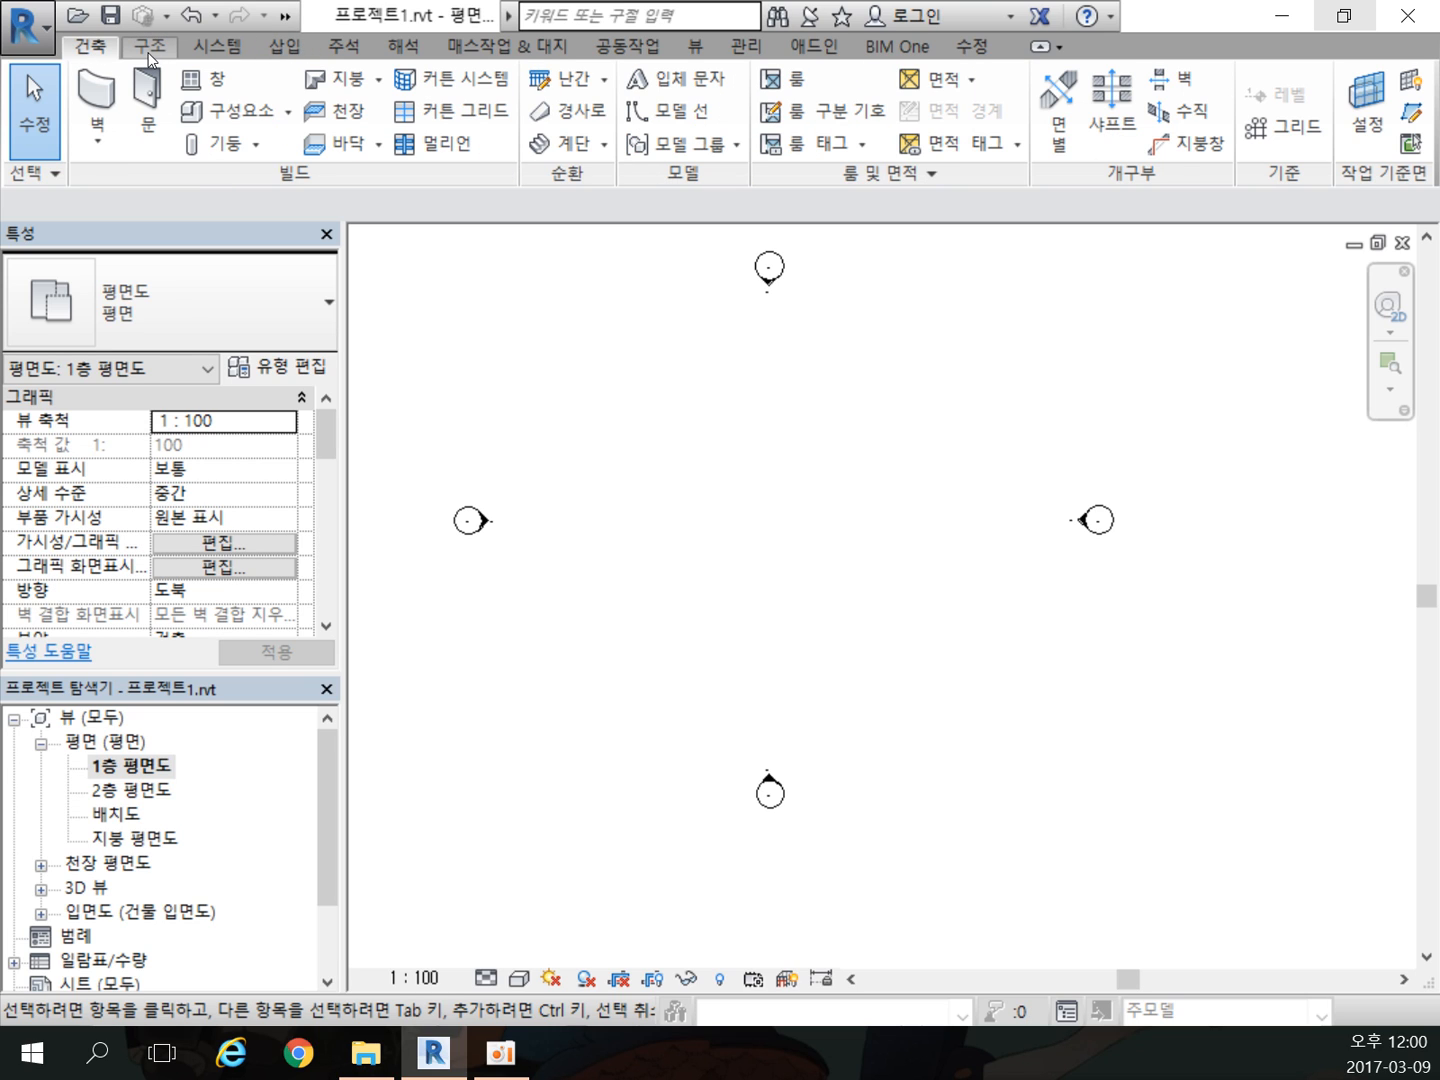
click(163, 48)
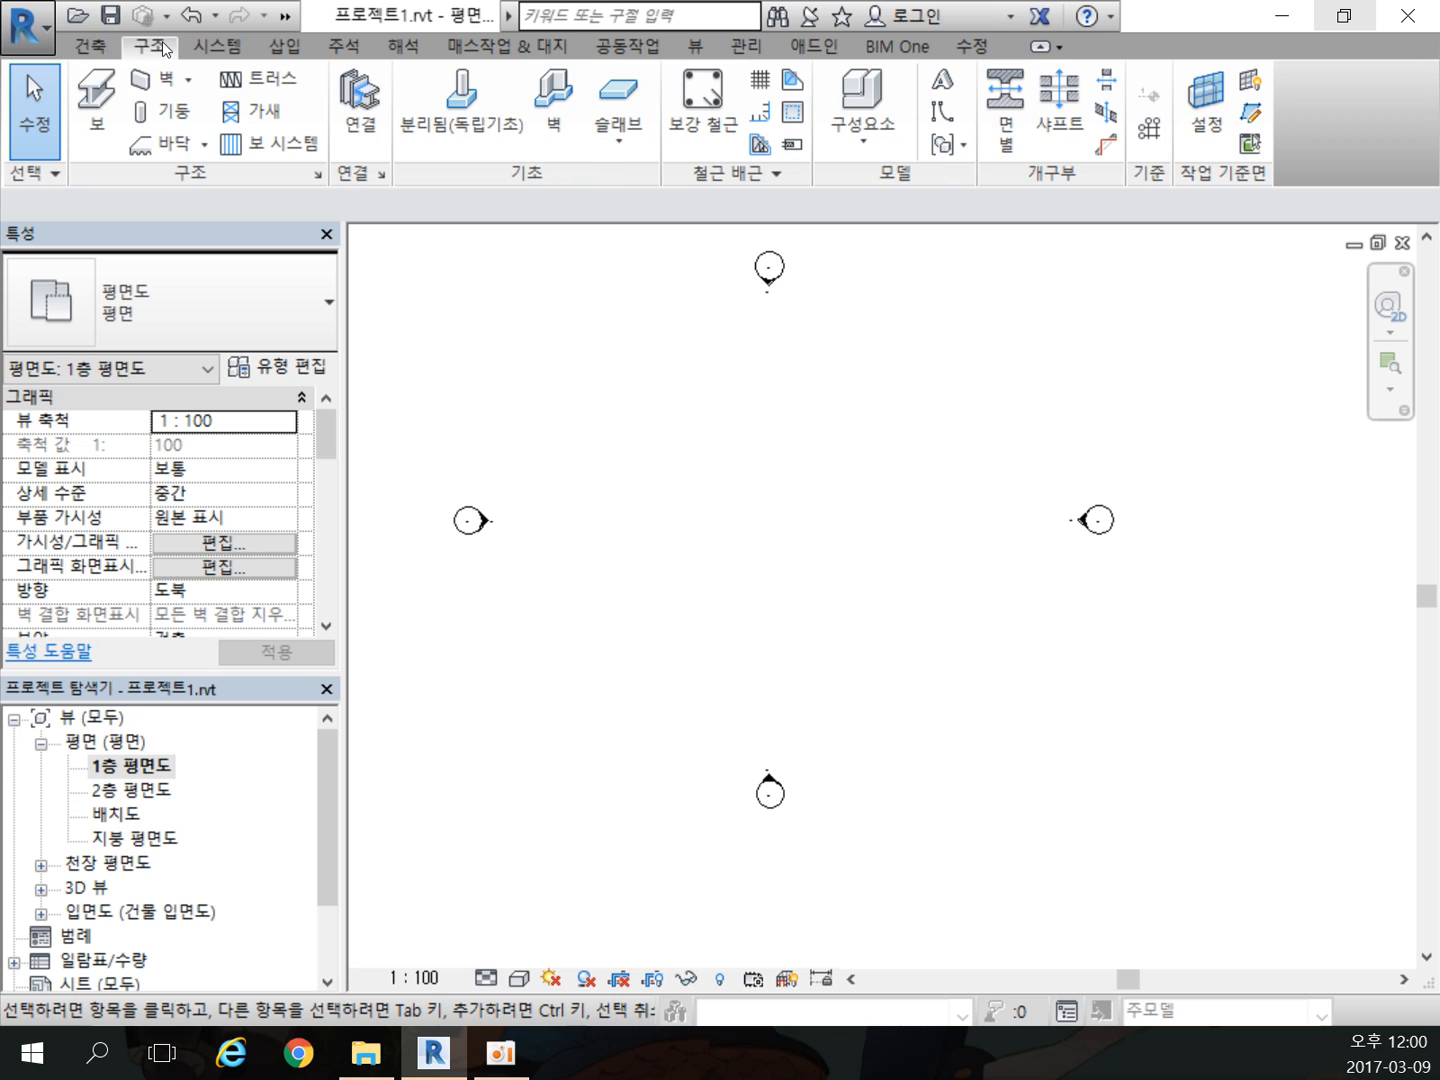
click(217, 47)
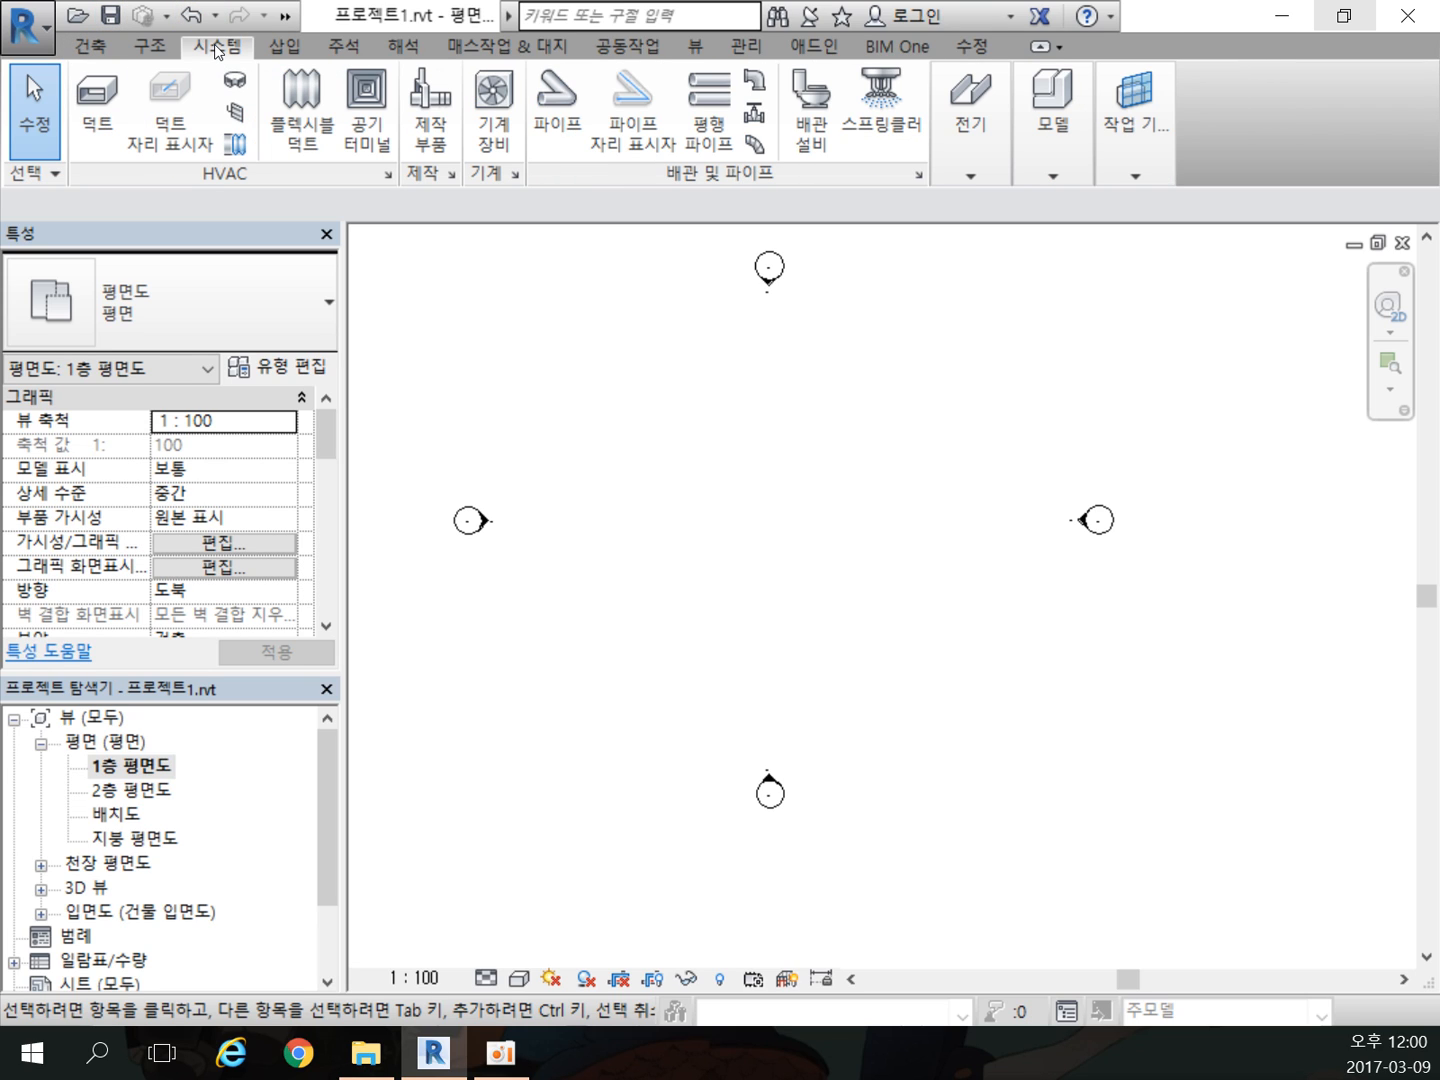
Step: Inspect the IFC link dialog and the file formats supported for linking CAD files, cancelling both without linking anything
click(284, 47)
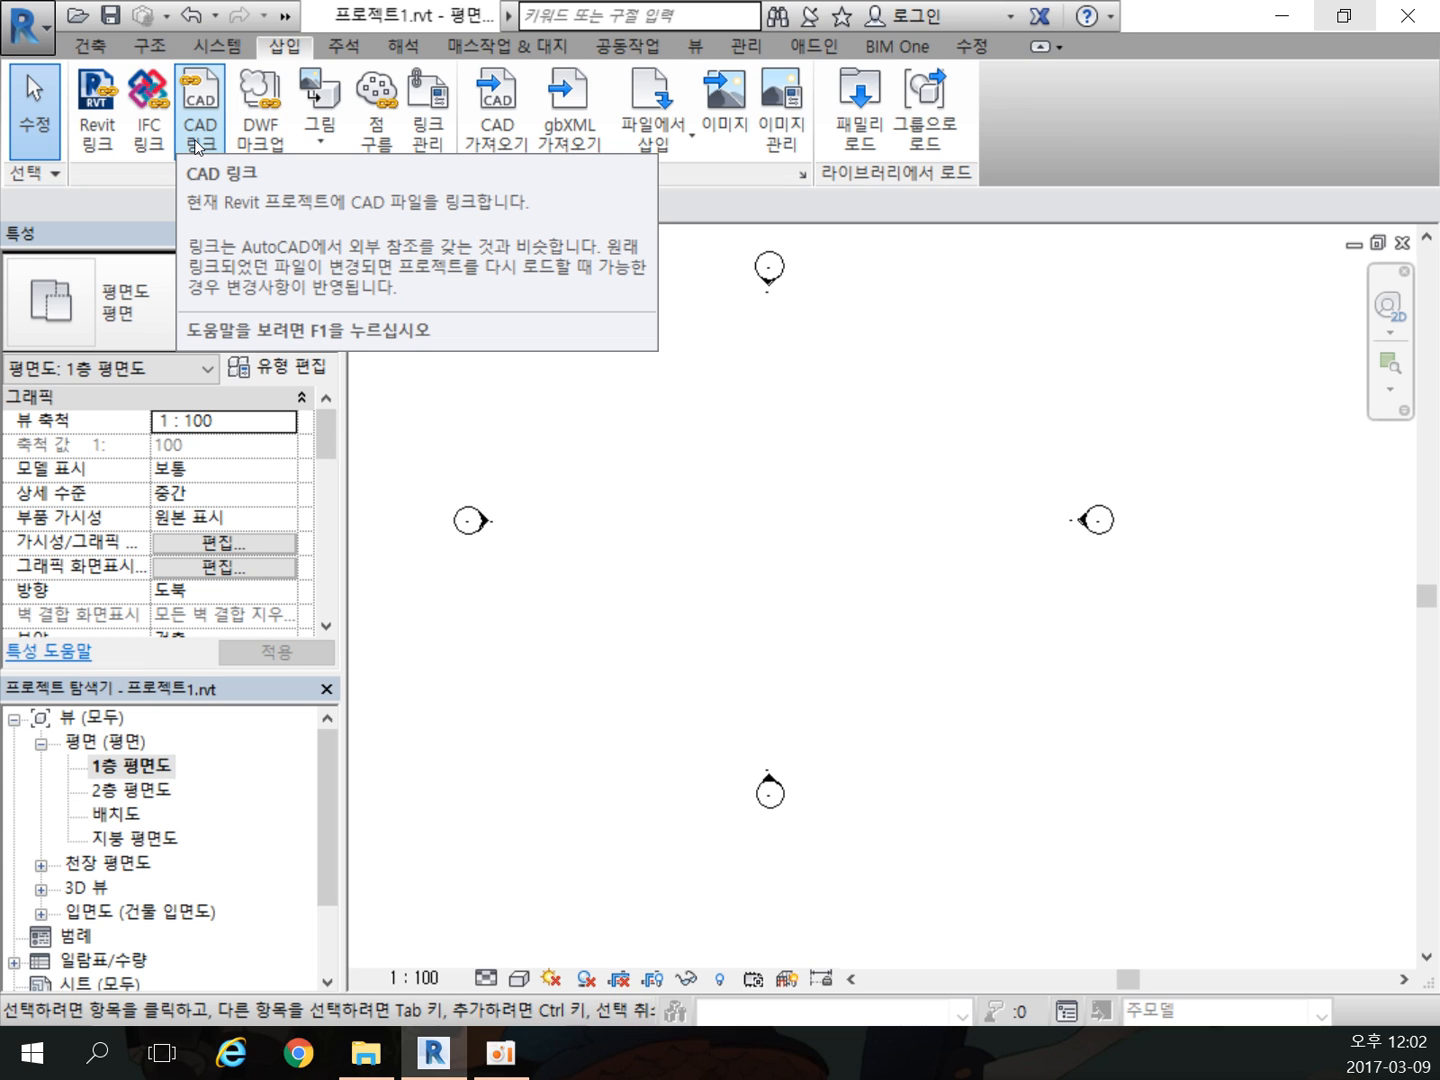
click(149, 110)
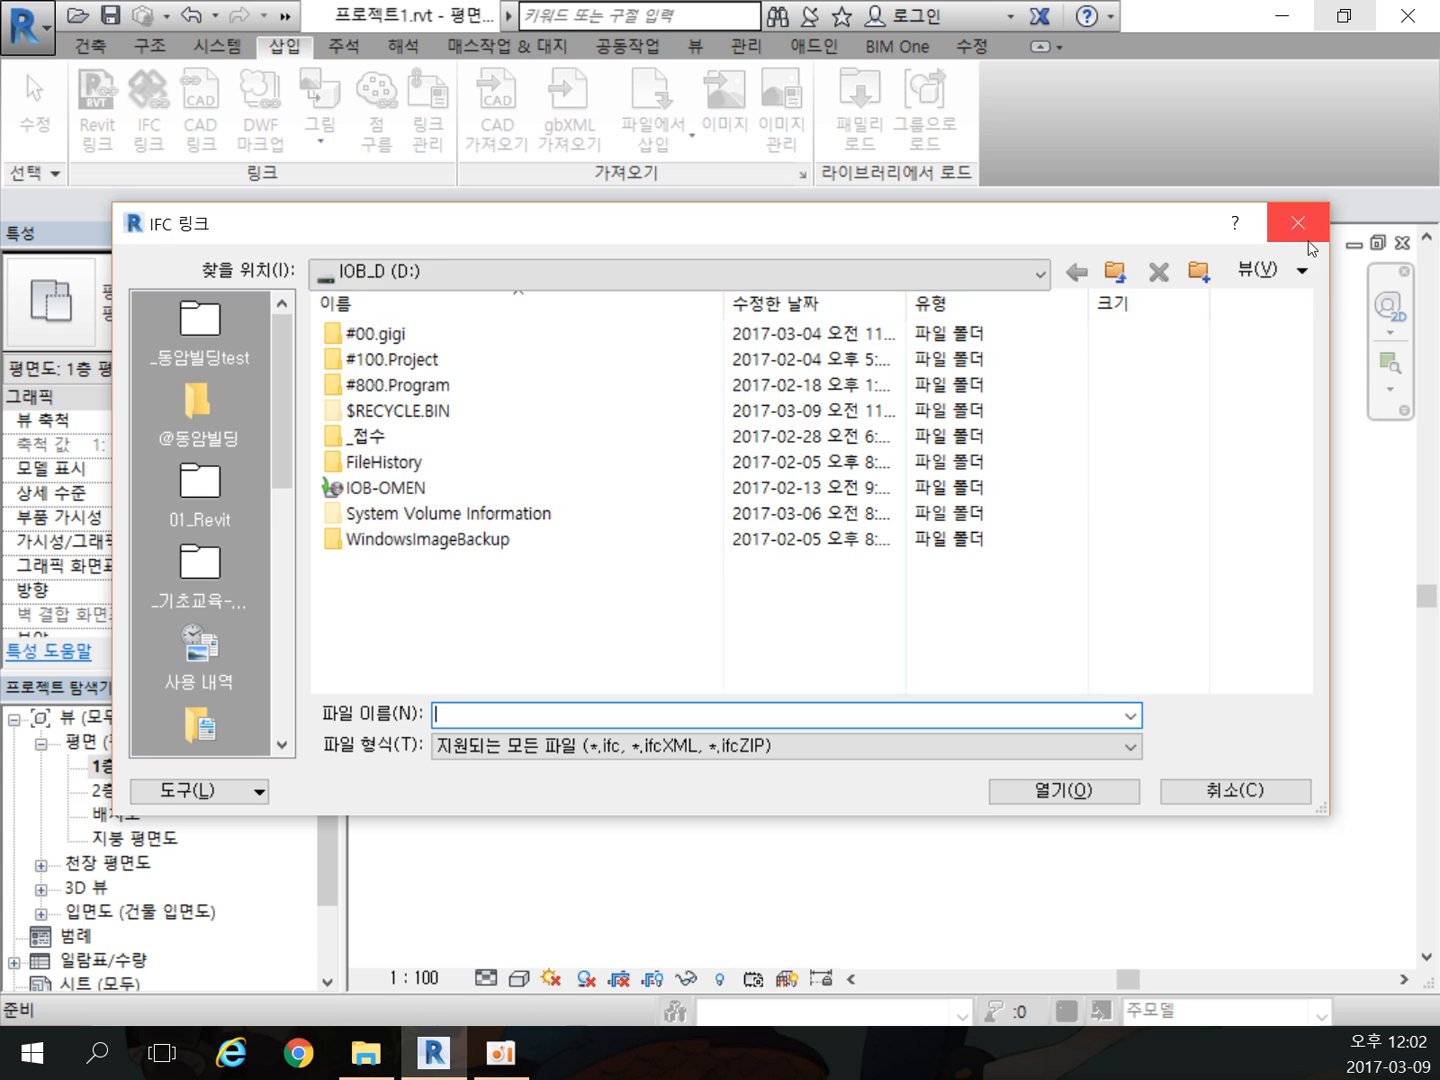
click(1297, 222)
click(200, 110)
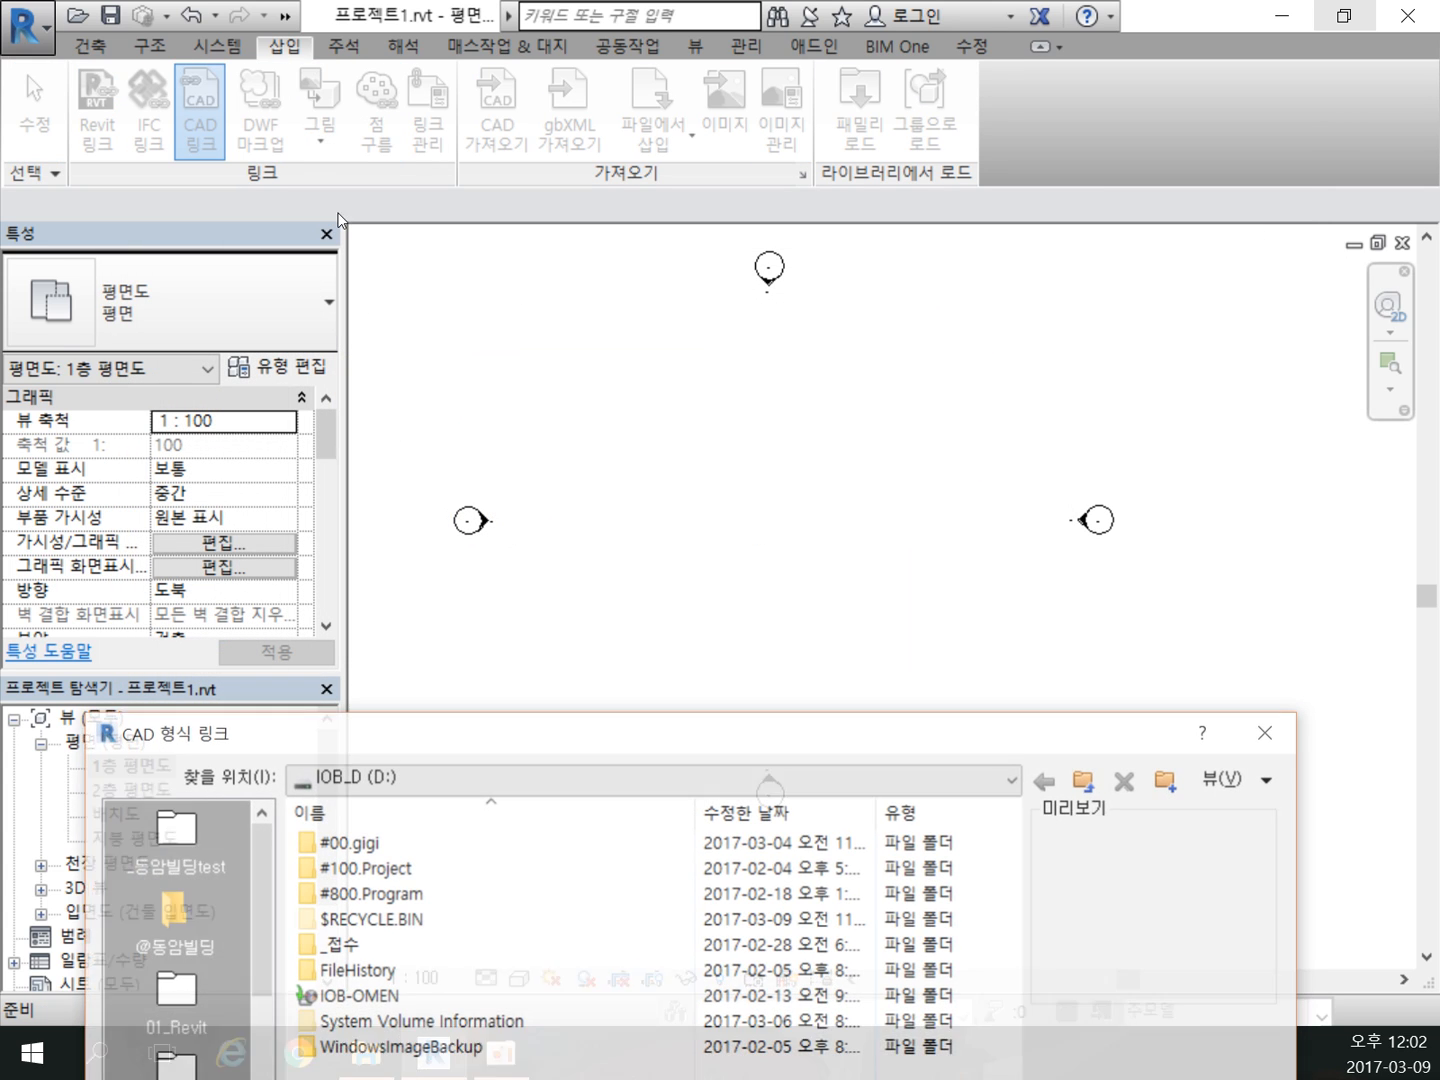
drag(749, 747, 758, 183)
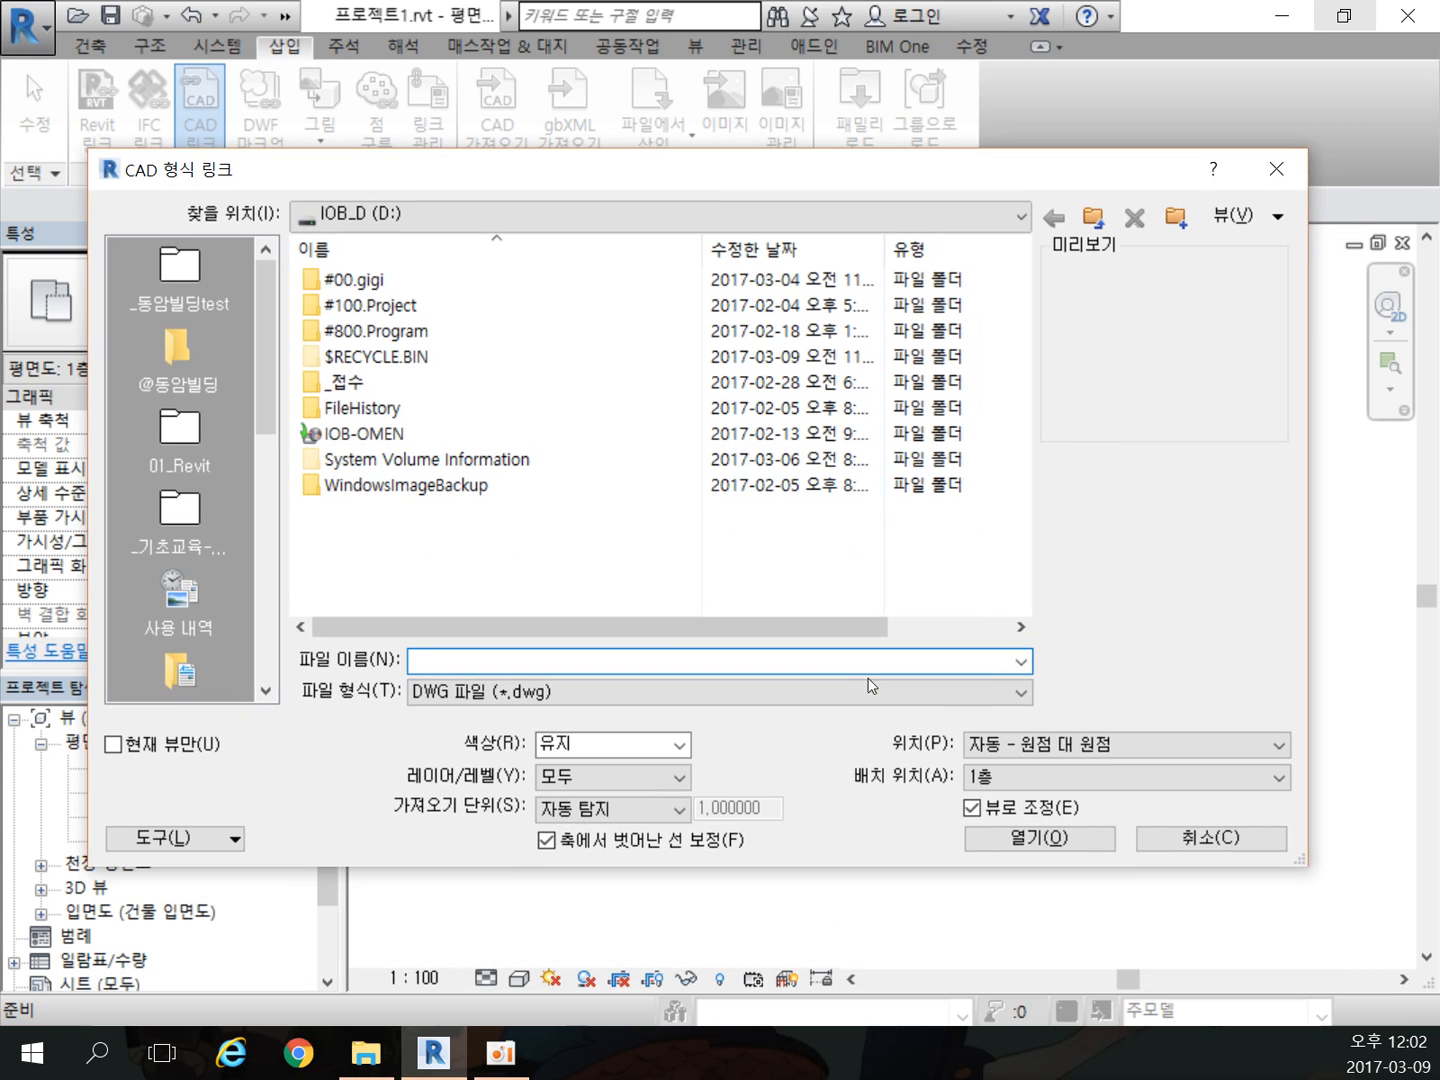
click(1029, 695)
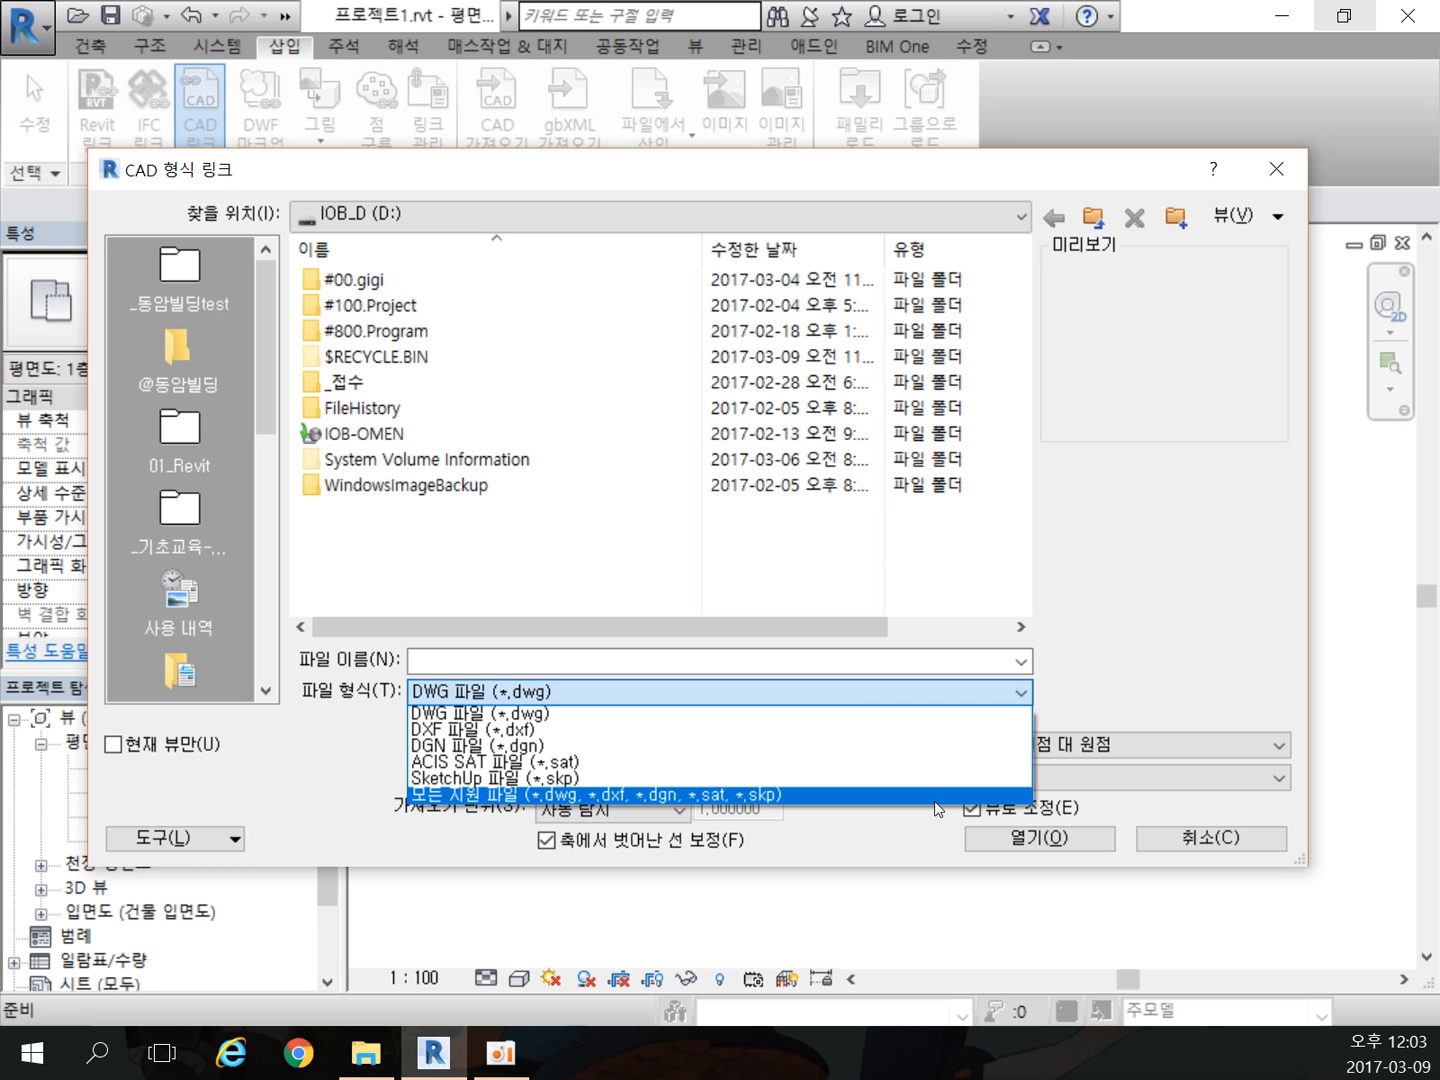
click(1180, 846)
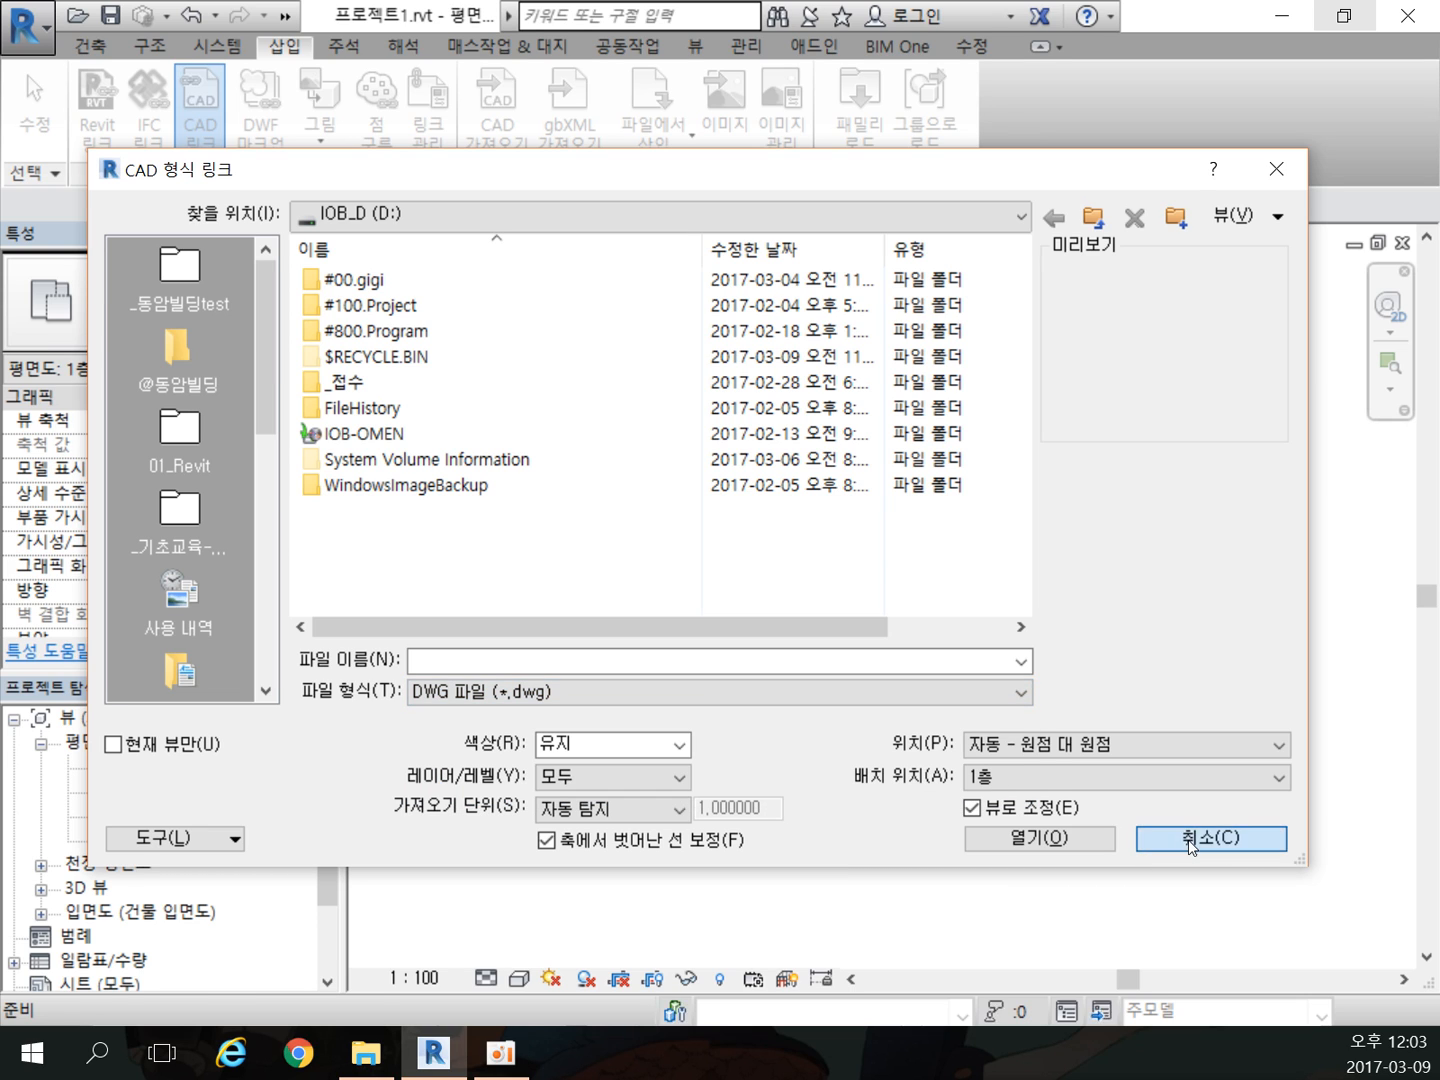
click(1191, 846)
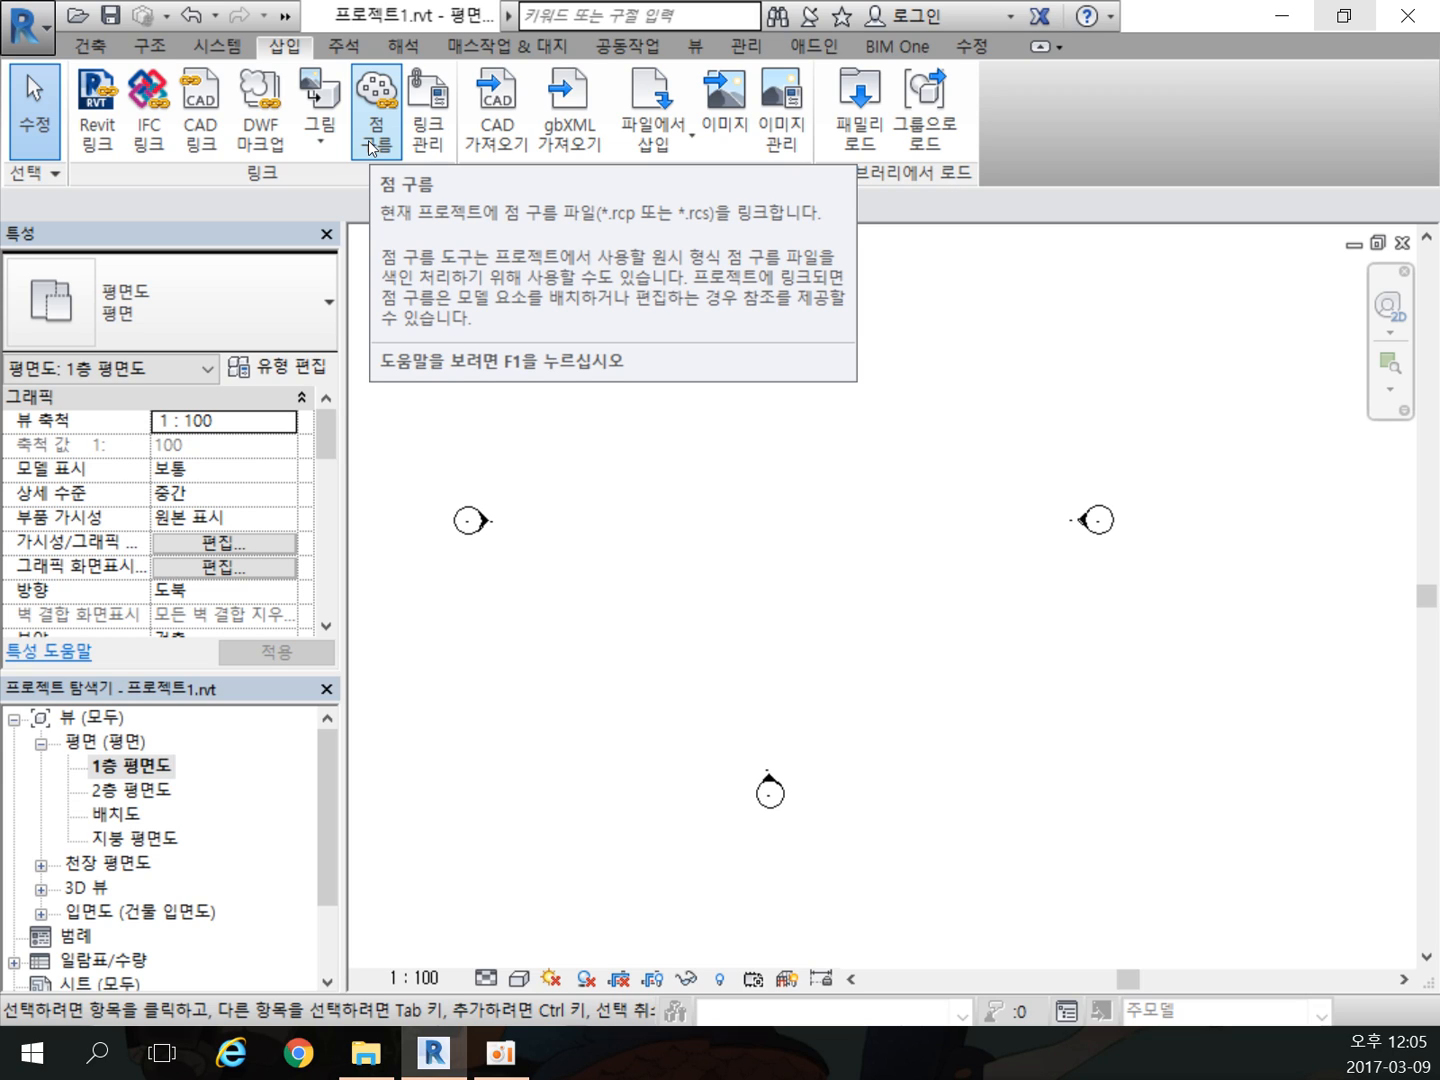
Step: Examine the point cloud link tool and the Manage Links dialog, leaving without changes
click(371, 147)
click(374, 140)
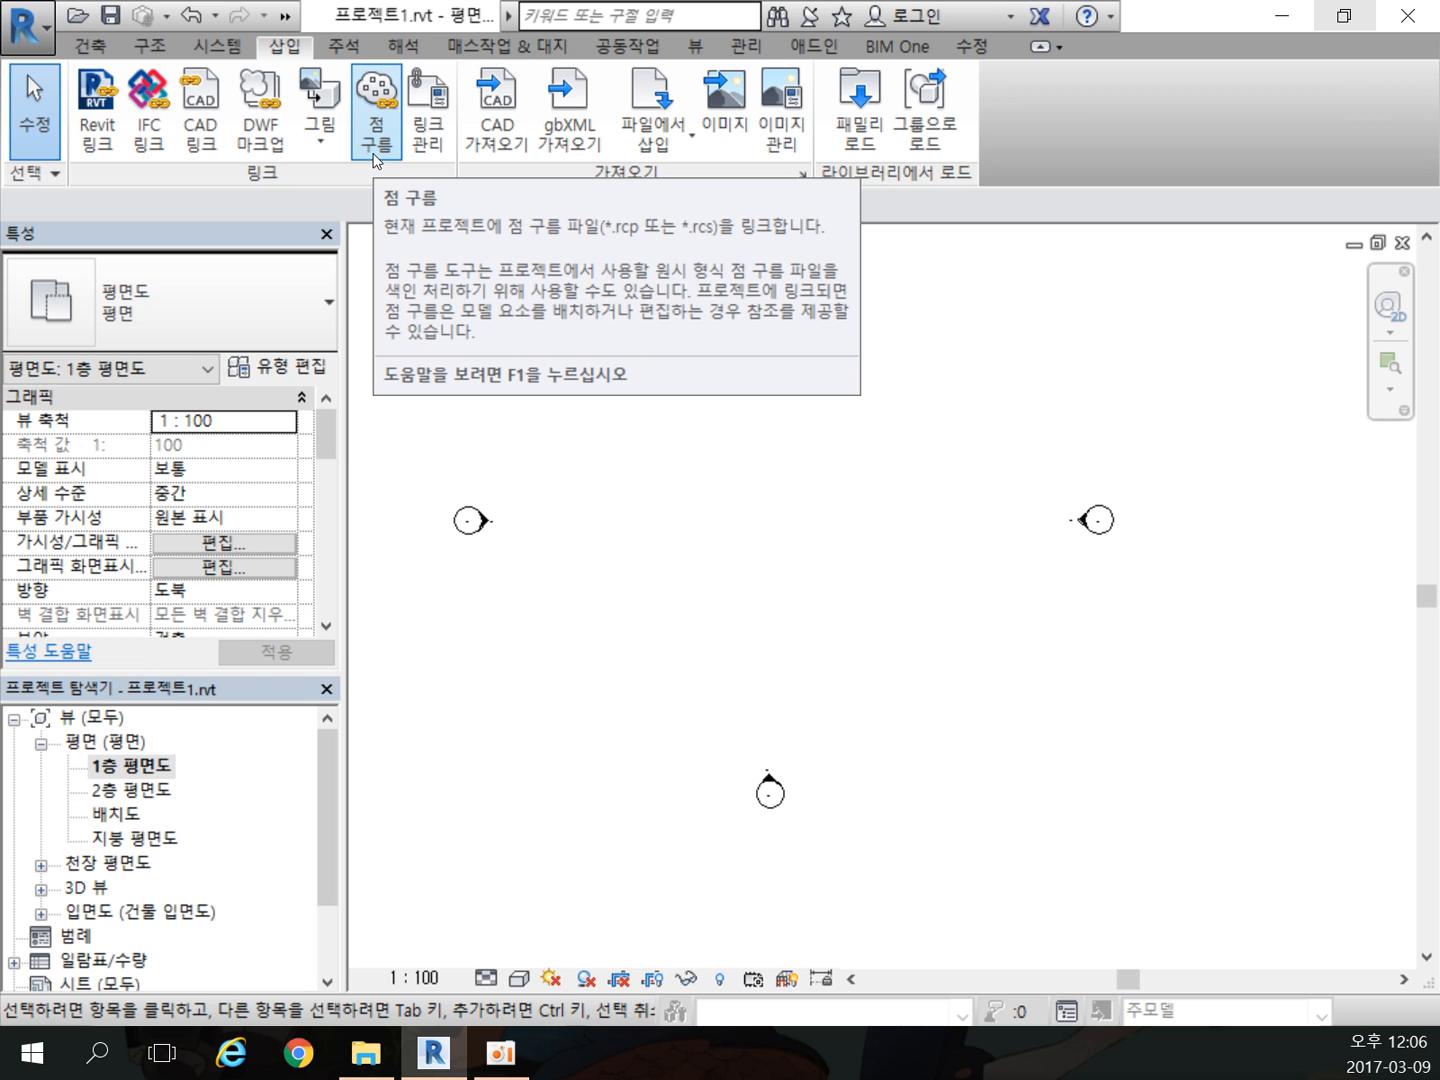
click(428, 131)
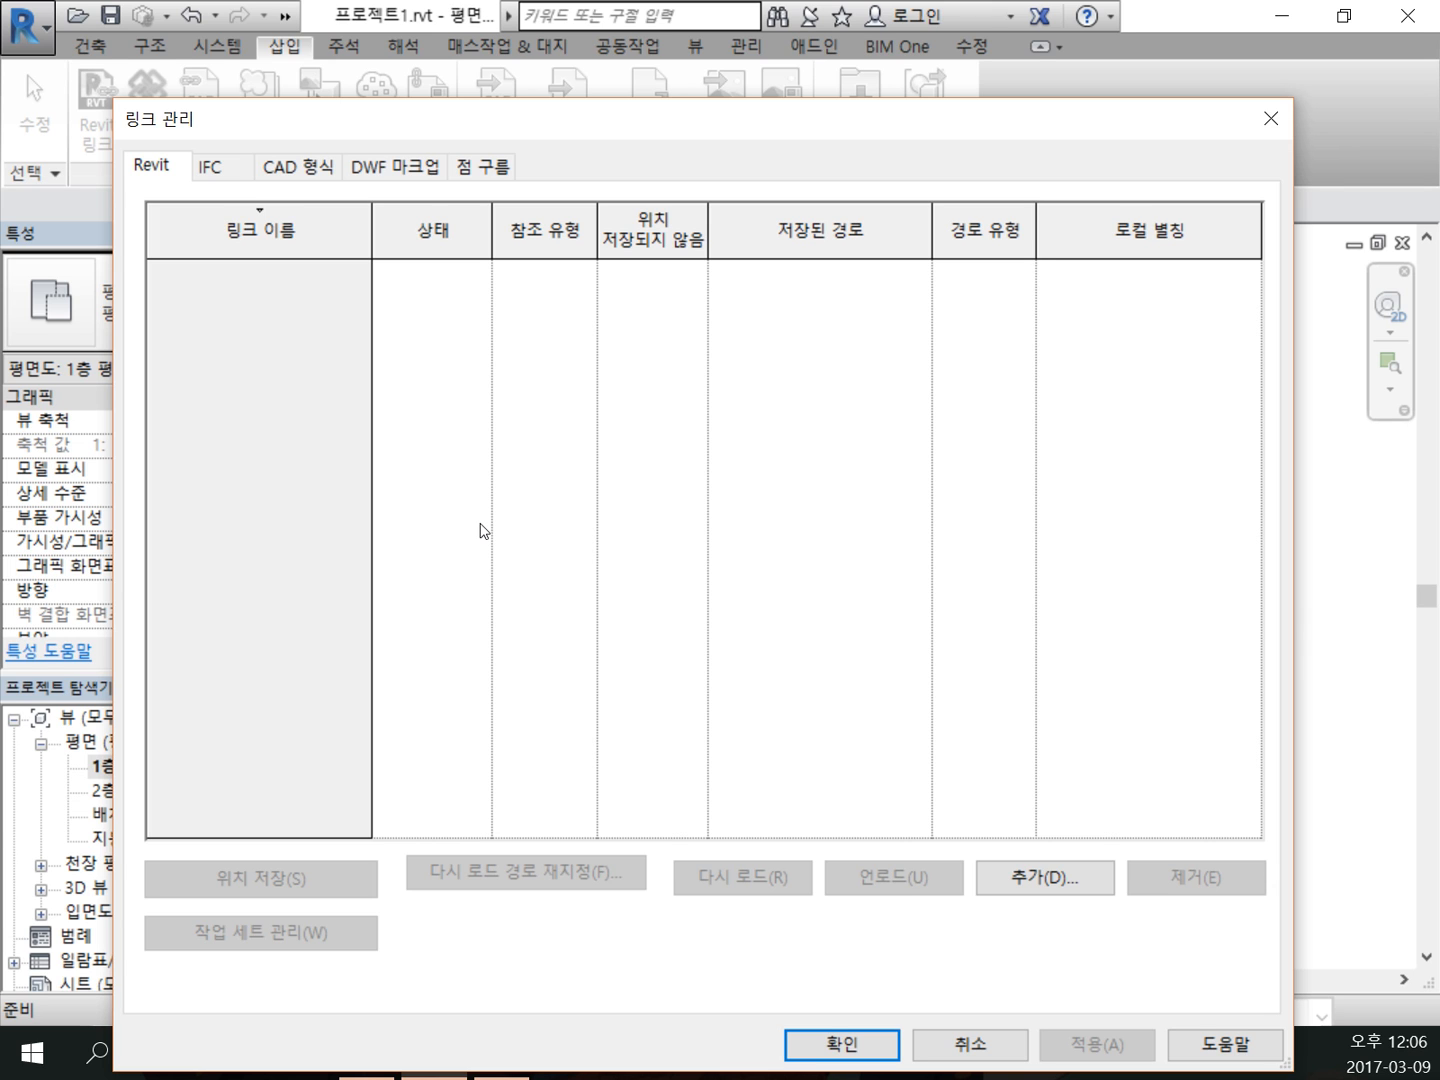
click(1271, 119)
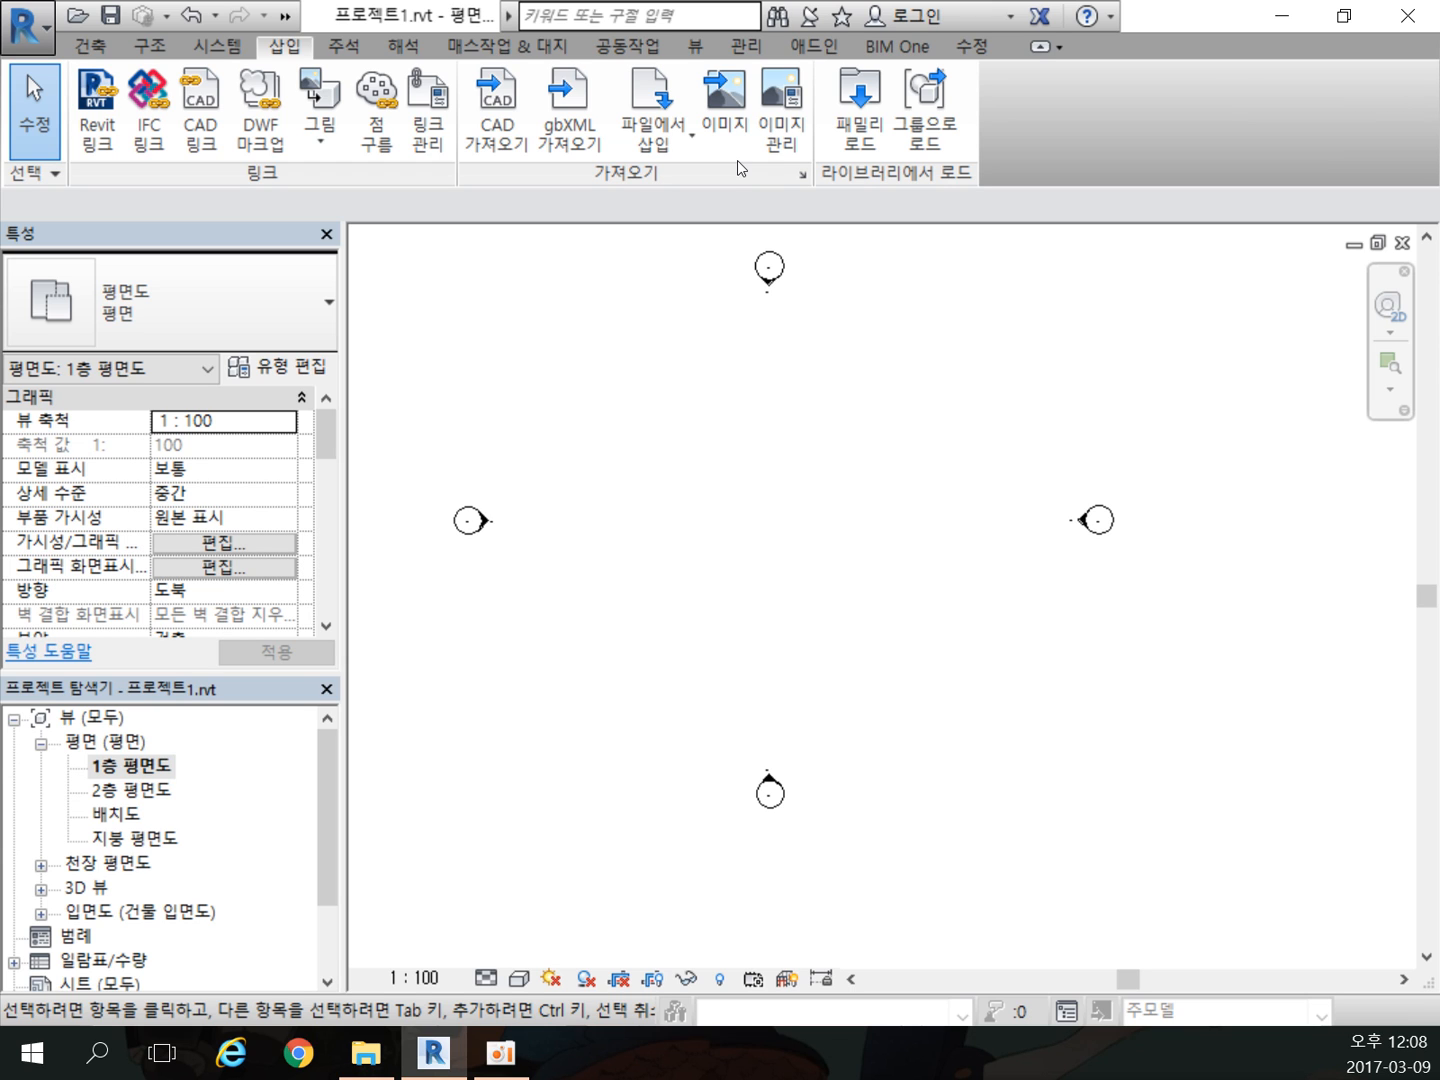
Step: Check the file formats for loading a file as a group, cancel without loading, and review the annotation tools
click(925, 110)
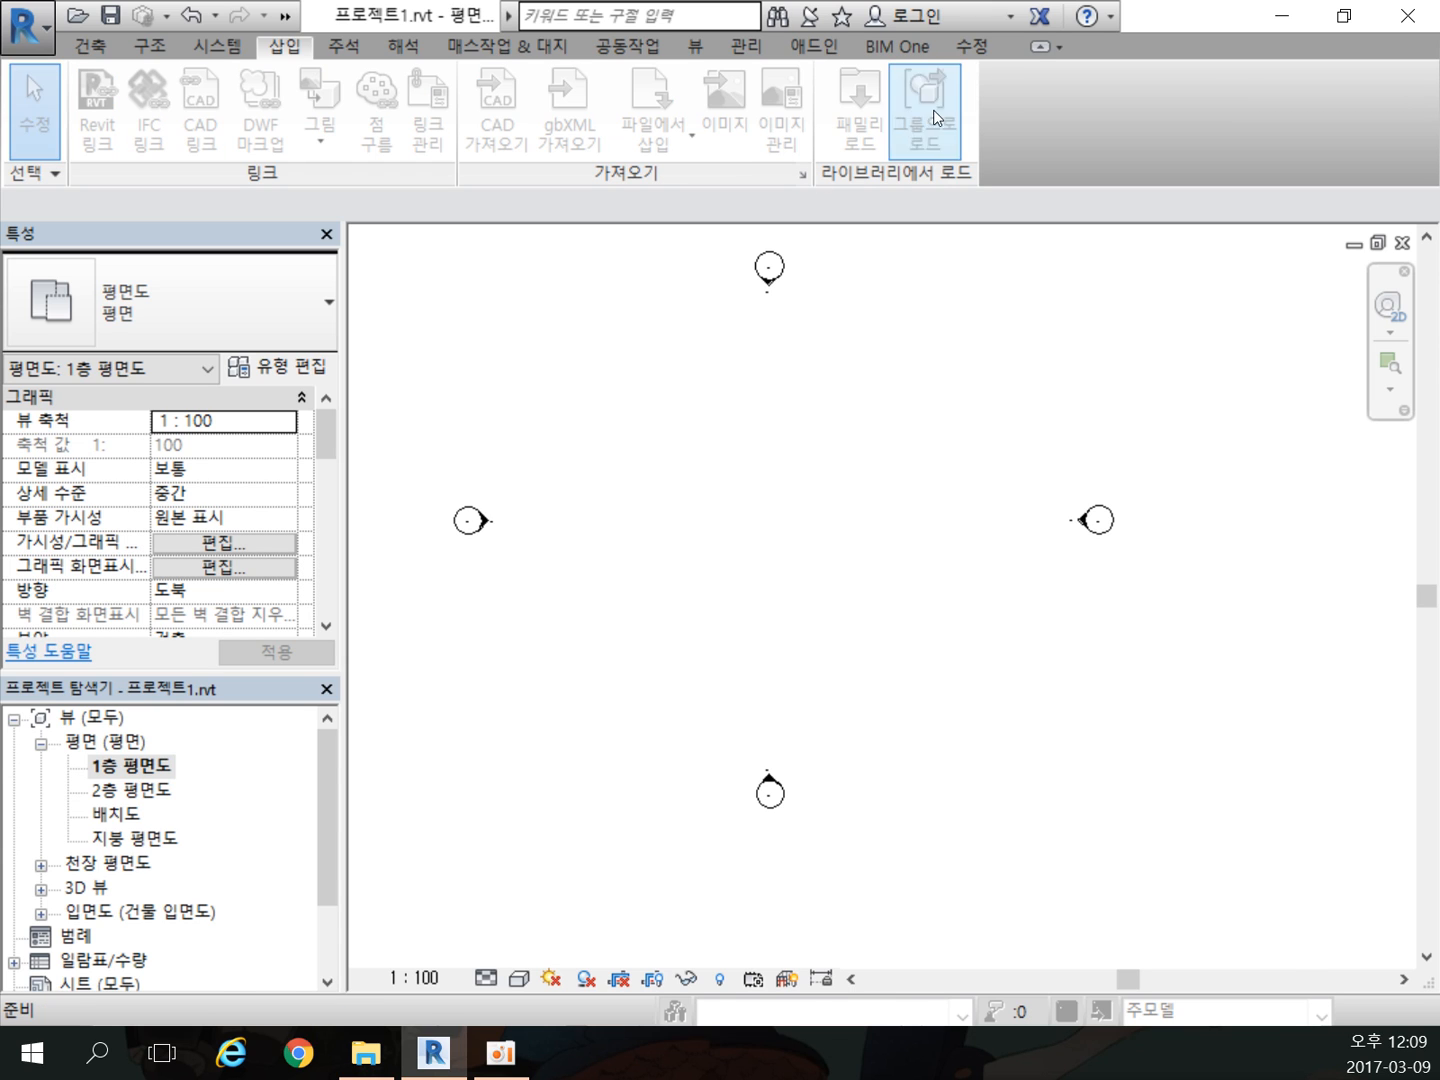
drag(823, 263, 765, 175)
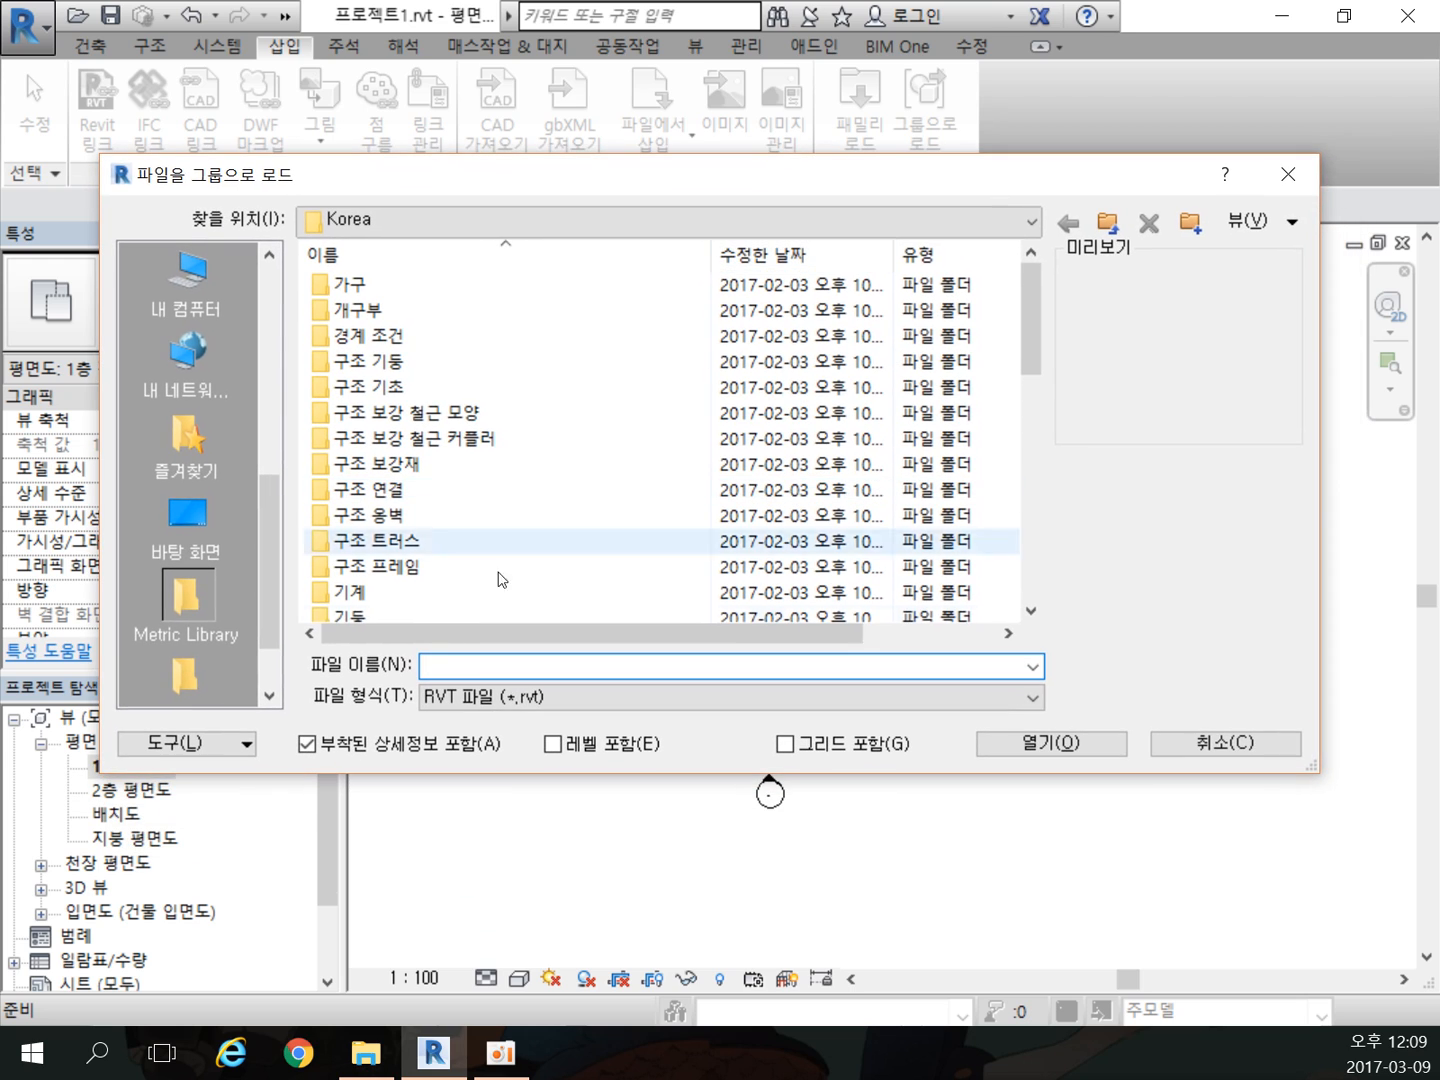
click(561, 698)
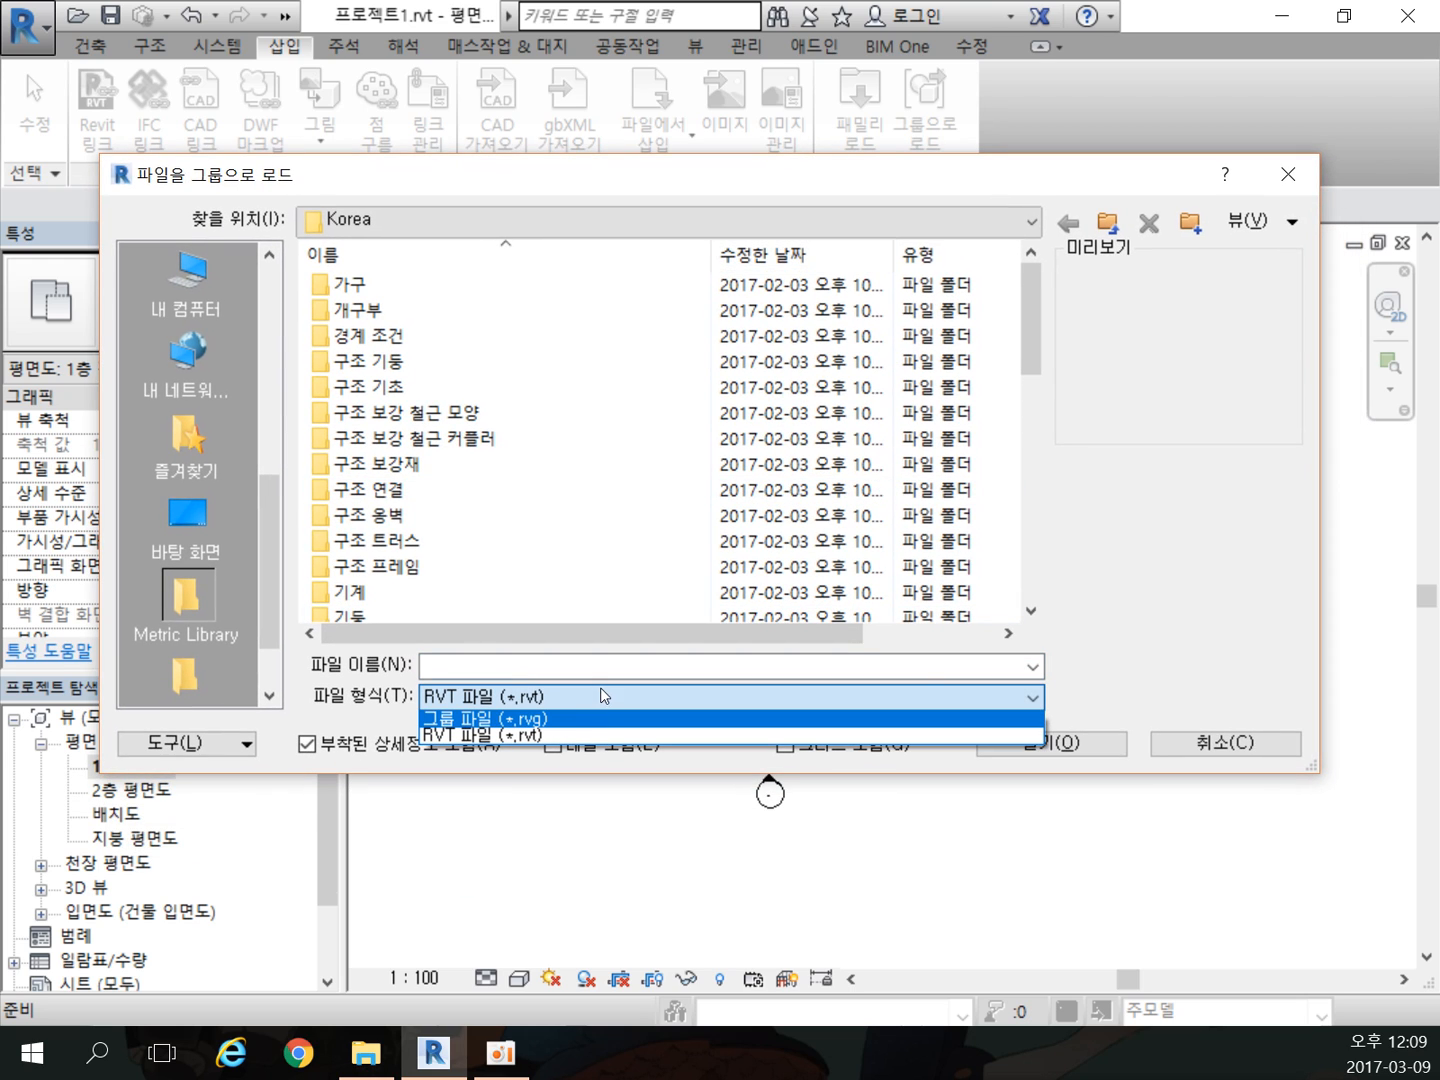
click(1121, 683)
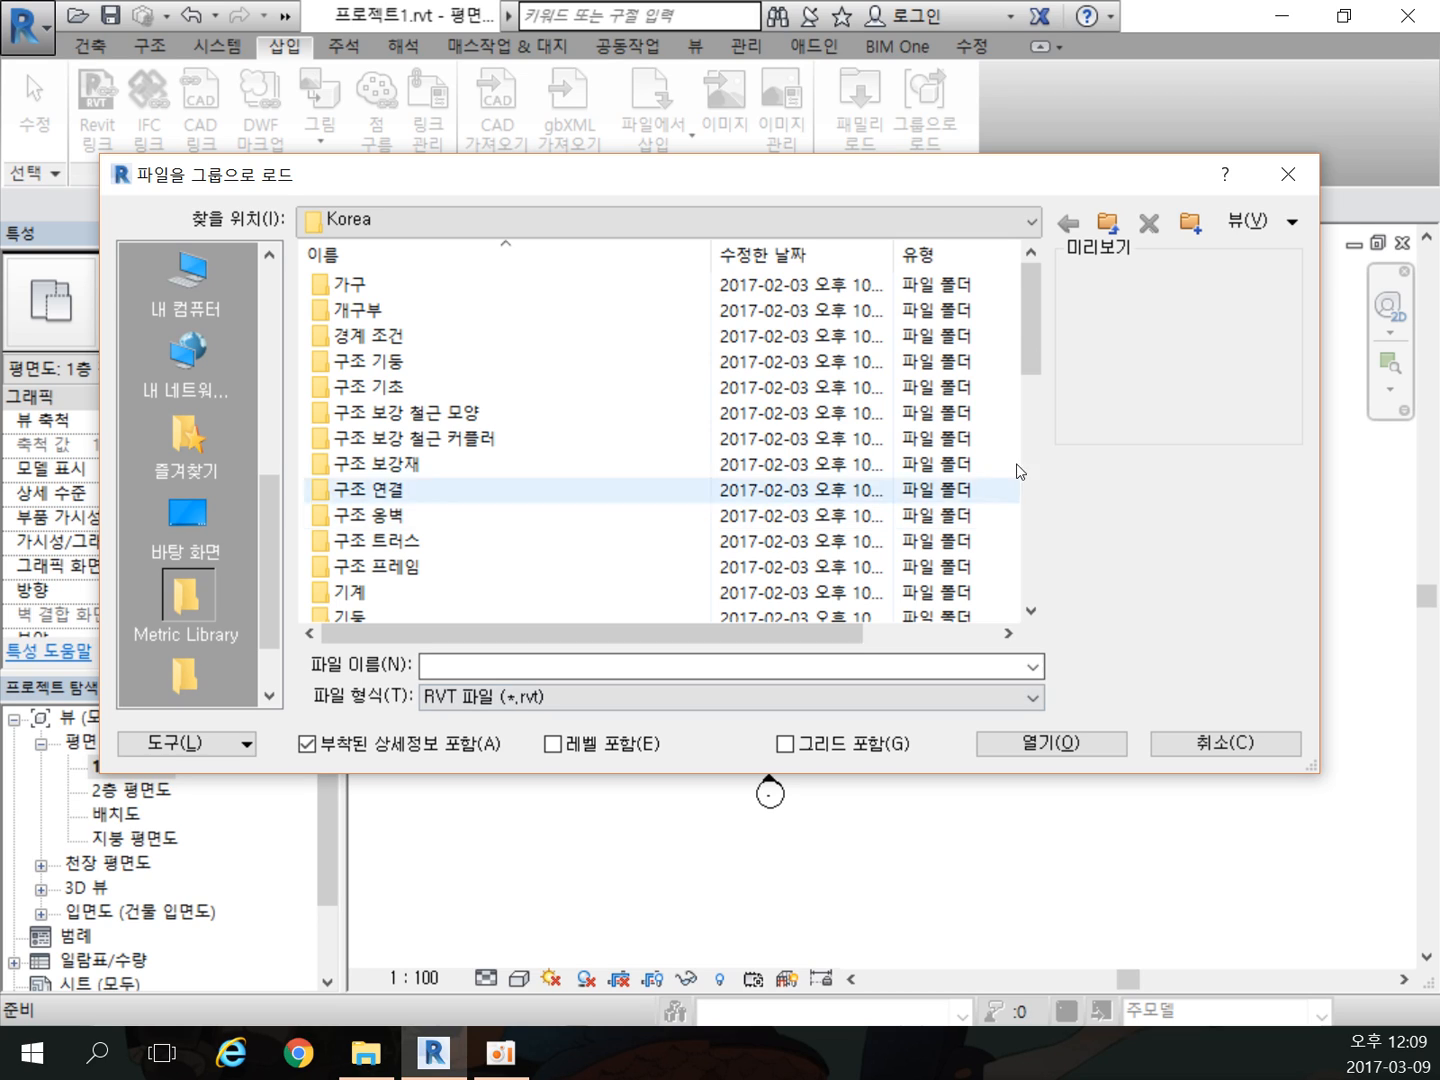
click(1288, 176)
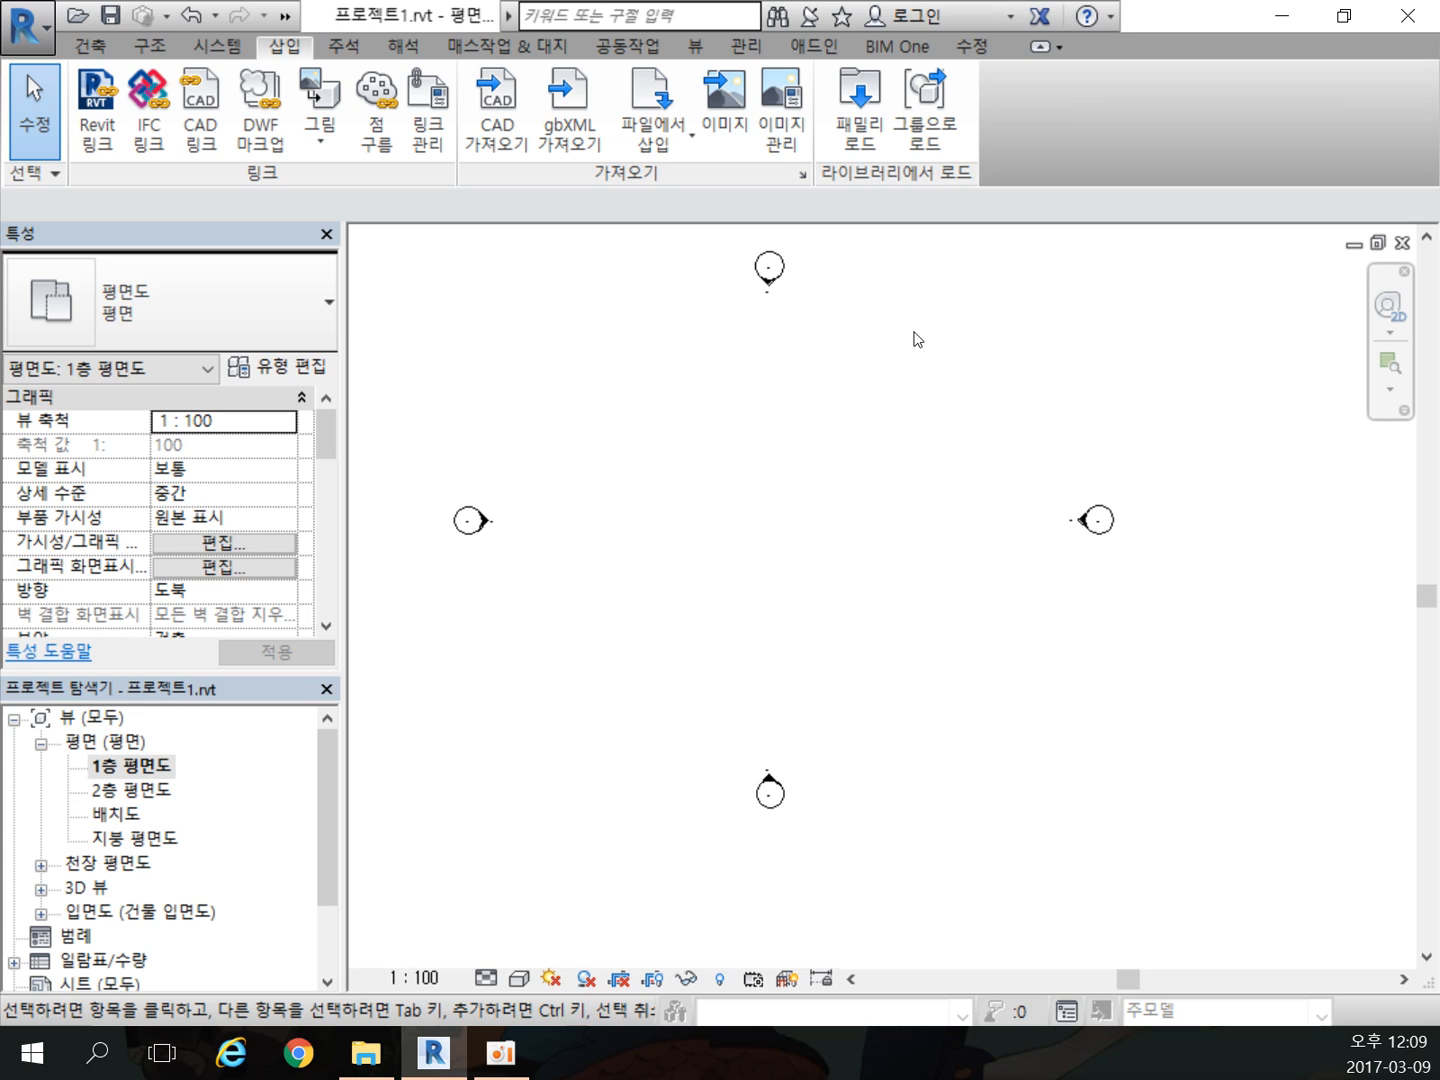
click(340, 46)
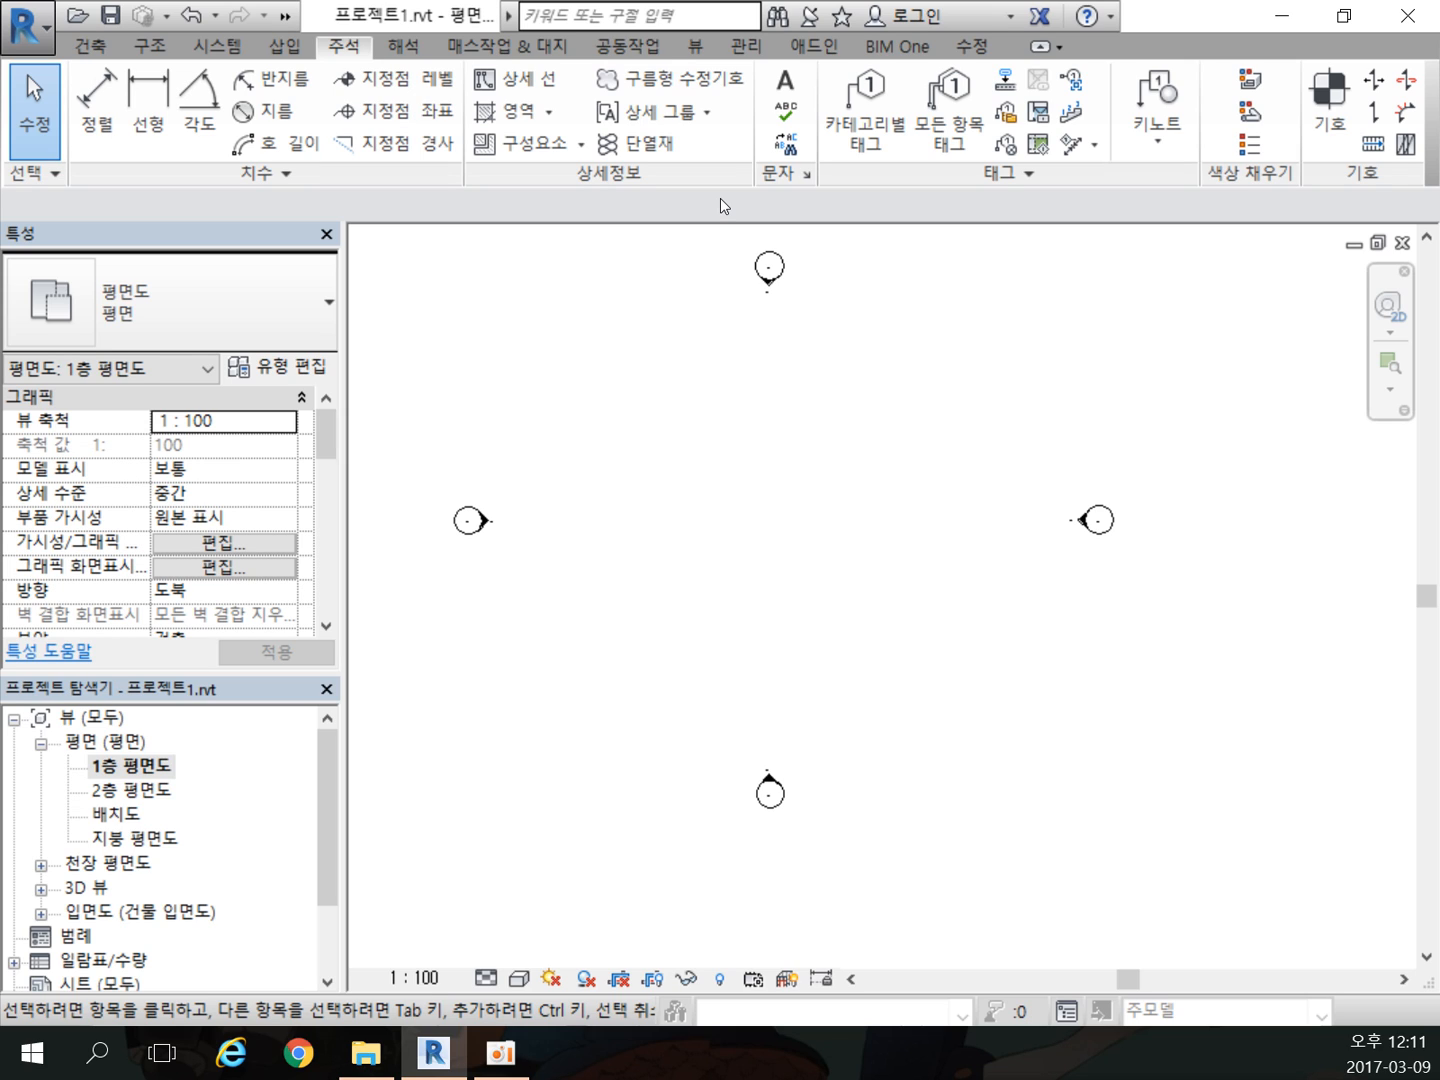
Step: Place a vertical 305x305x97UC structural column near the centre of the plan with an unconnected depth of 2500
click(147, 49)
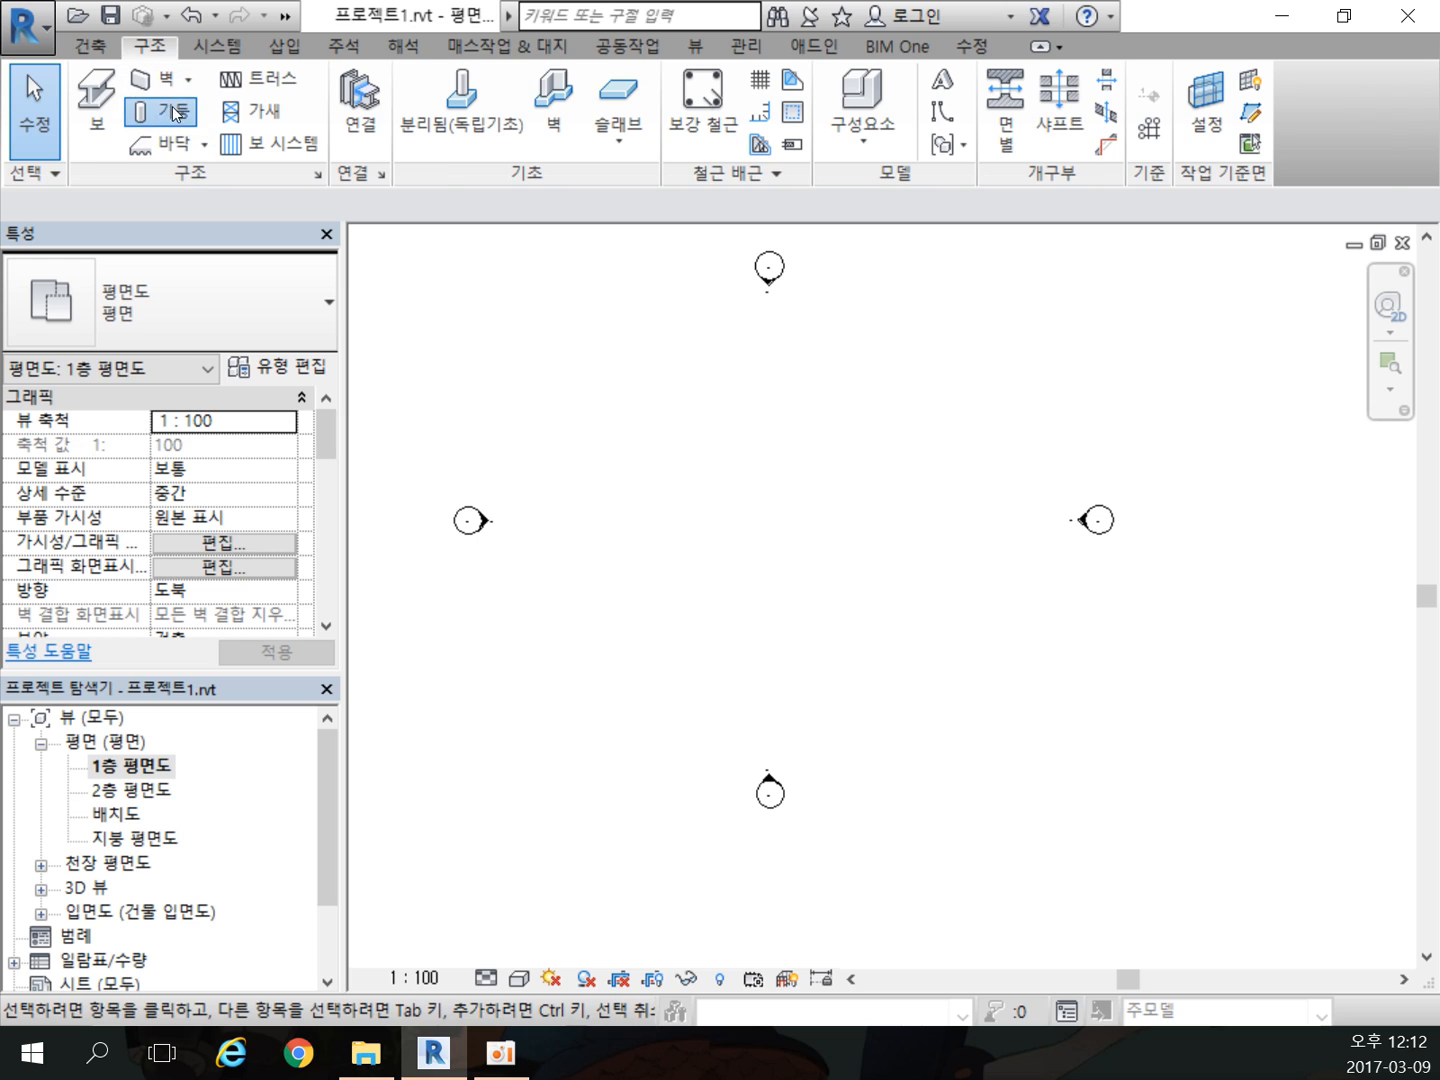
click(162, 112)
click(734, 490)
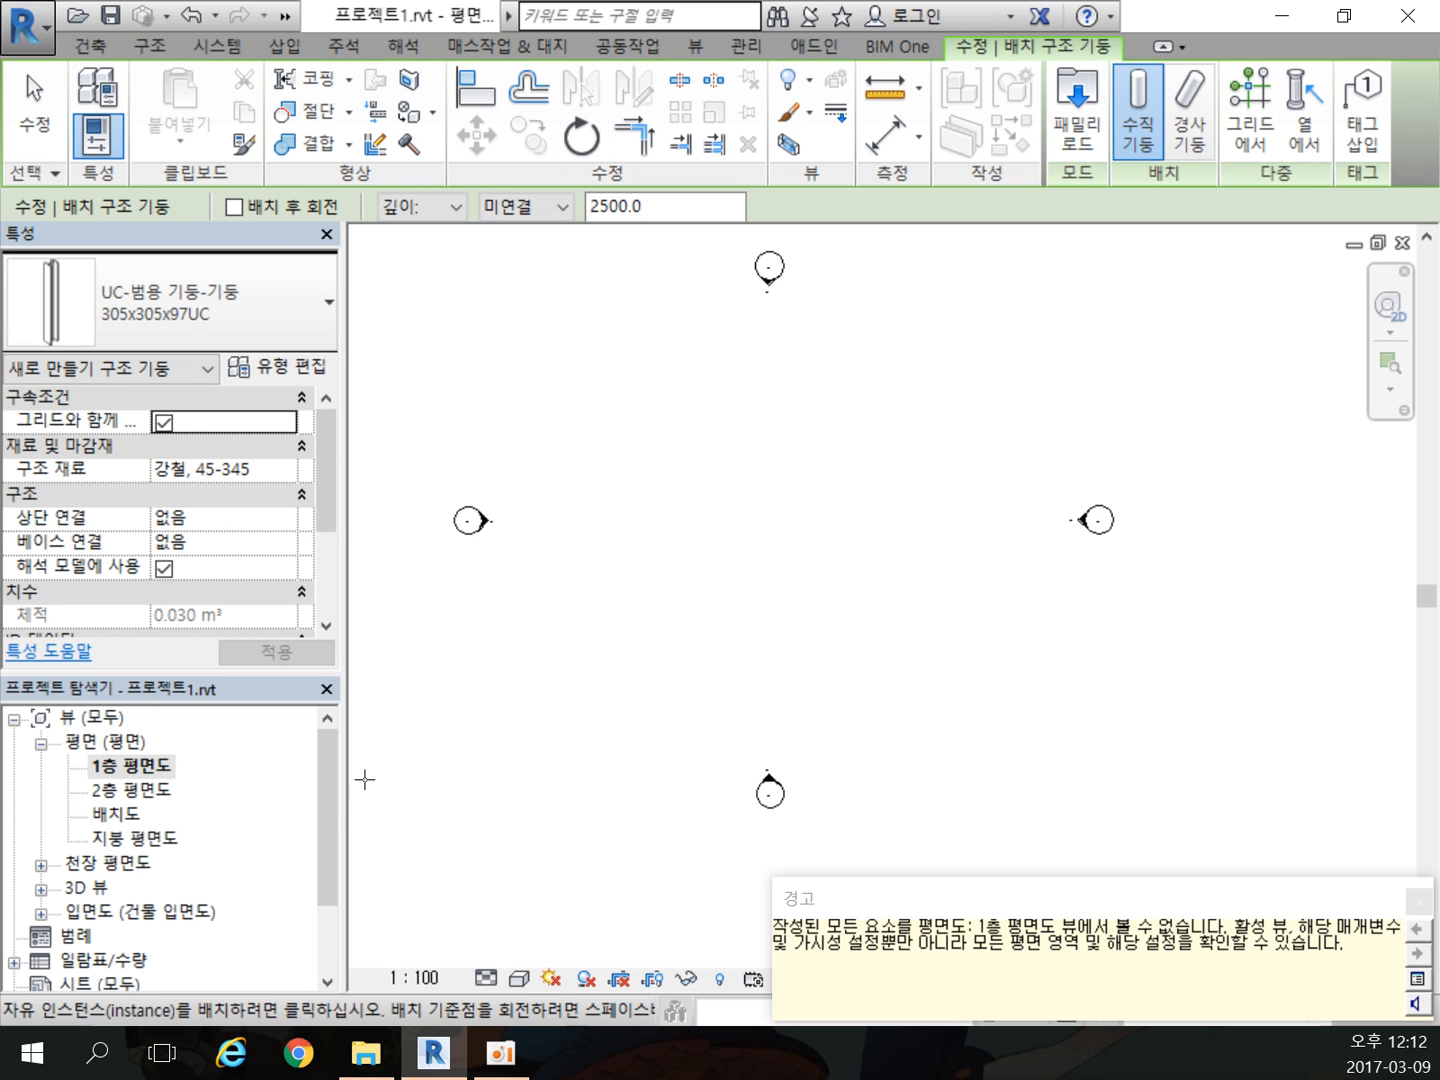
Step: Switch the column placement option to height, place a second 305x305x97UC column near the centre of the plan, and end the command
click(446, 205)
click(415, 239)
click(773, 580)
scroll(799, 614, up, 5)
right_click(967, 420)
click(967, 420)
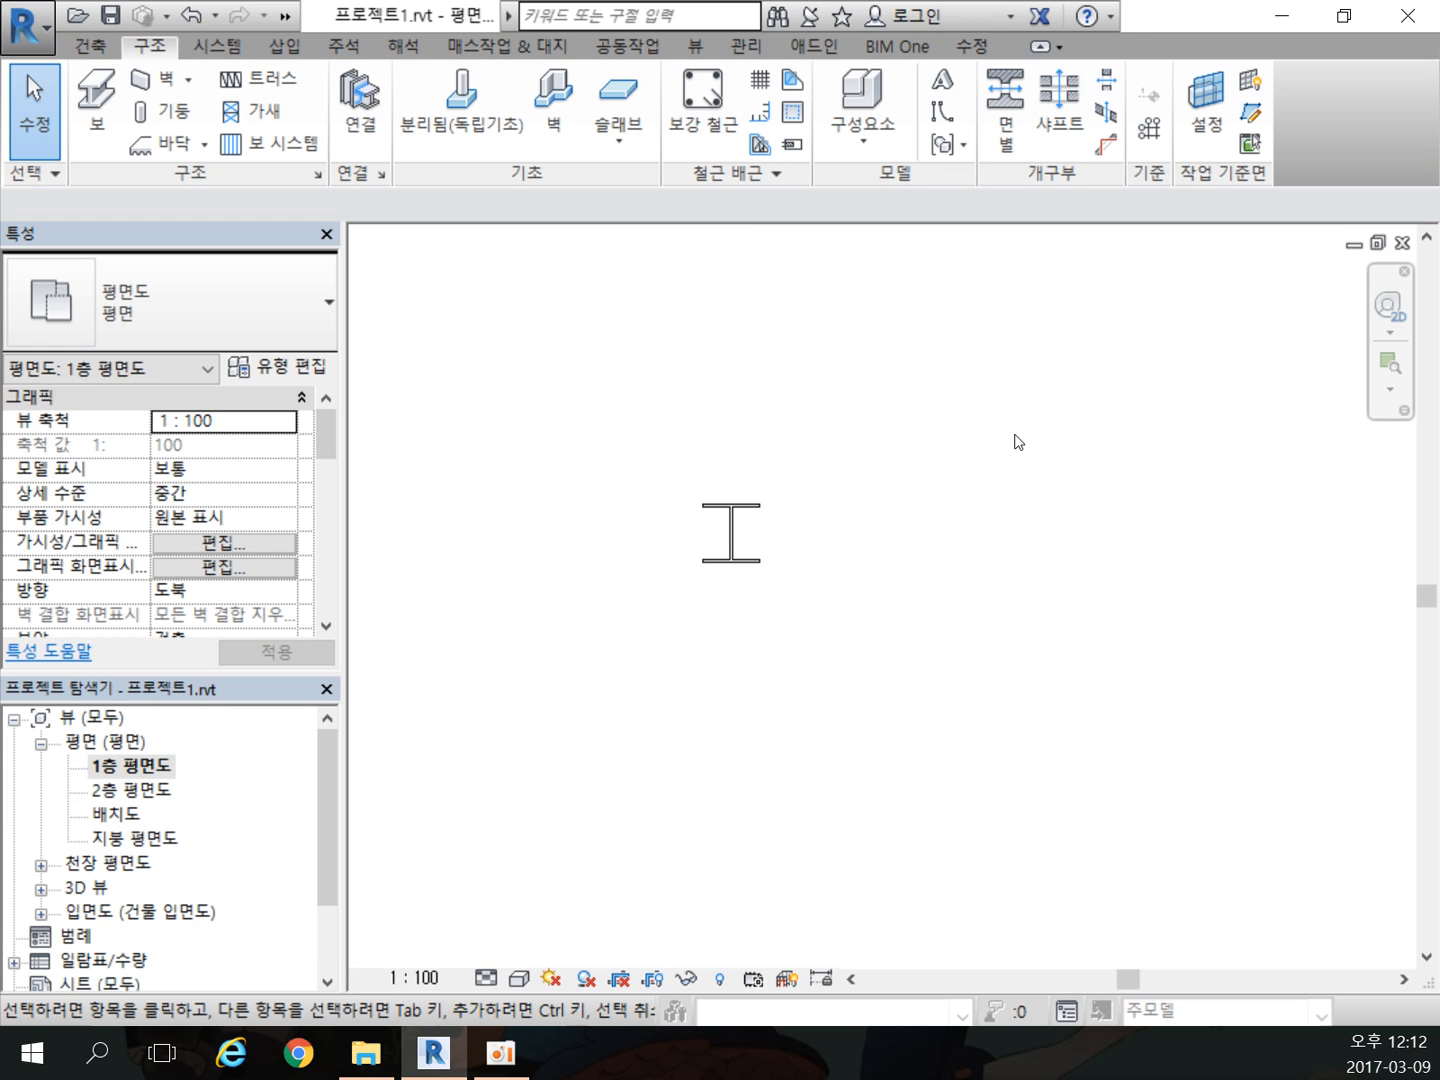
scroll(1005, 439, up, 2)
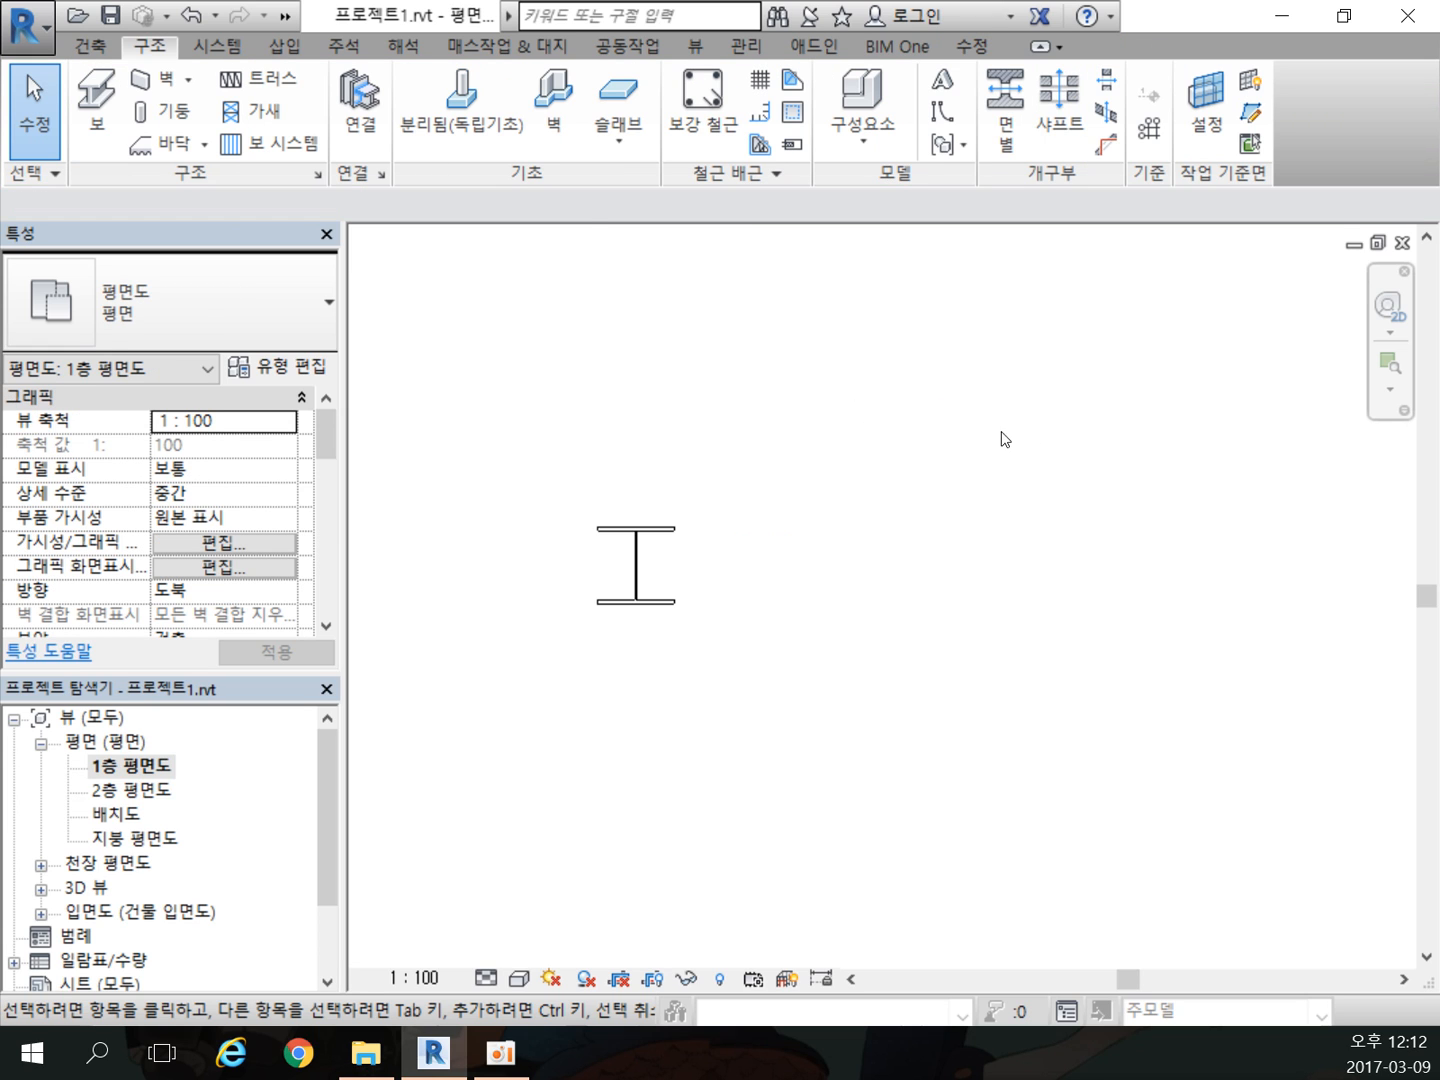
Step: Start tagging the steel column by category and load the tag family 구조 기둥 태그.rfa from the library's 주석 > 구조 folder
click(344, 46)
click(866, 110)
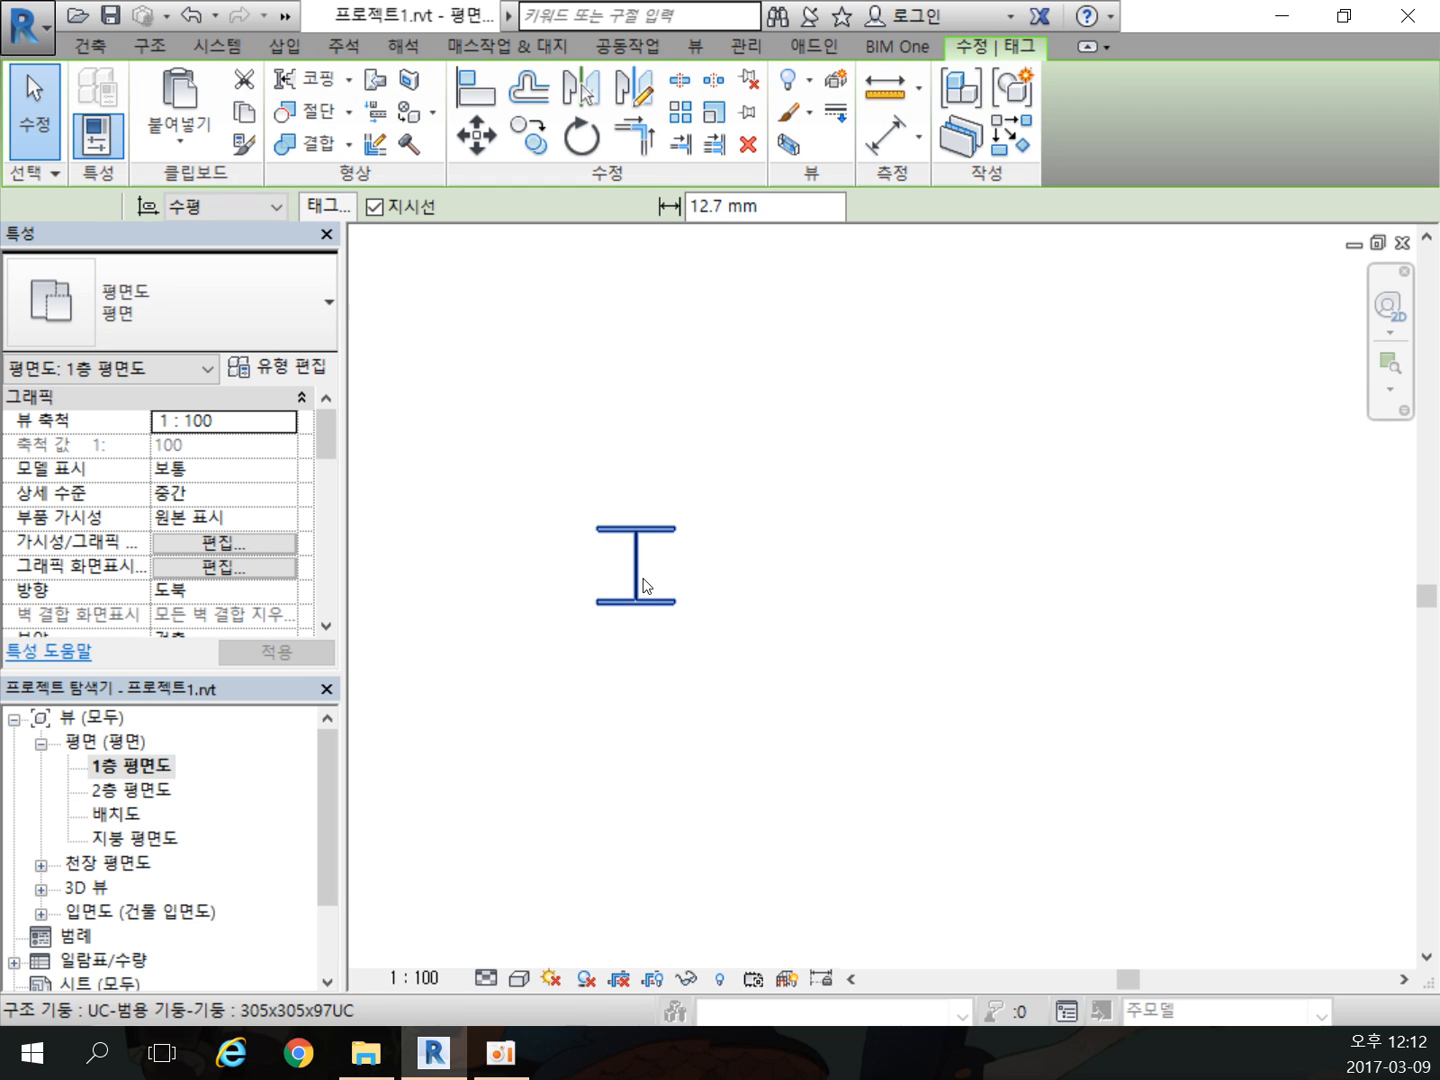
click(651, 540)
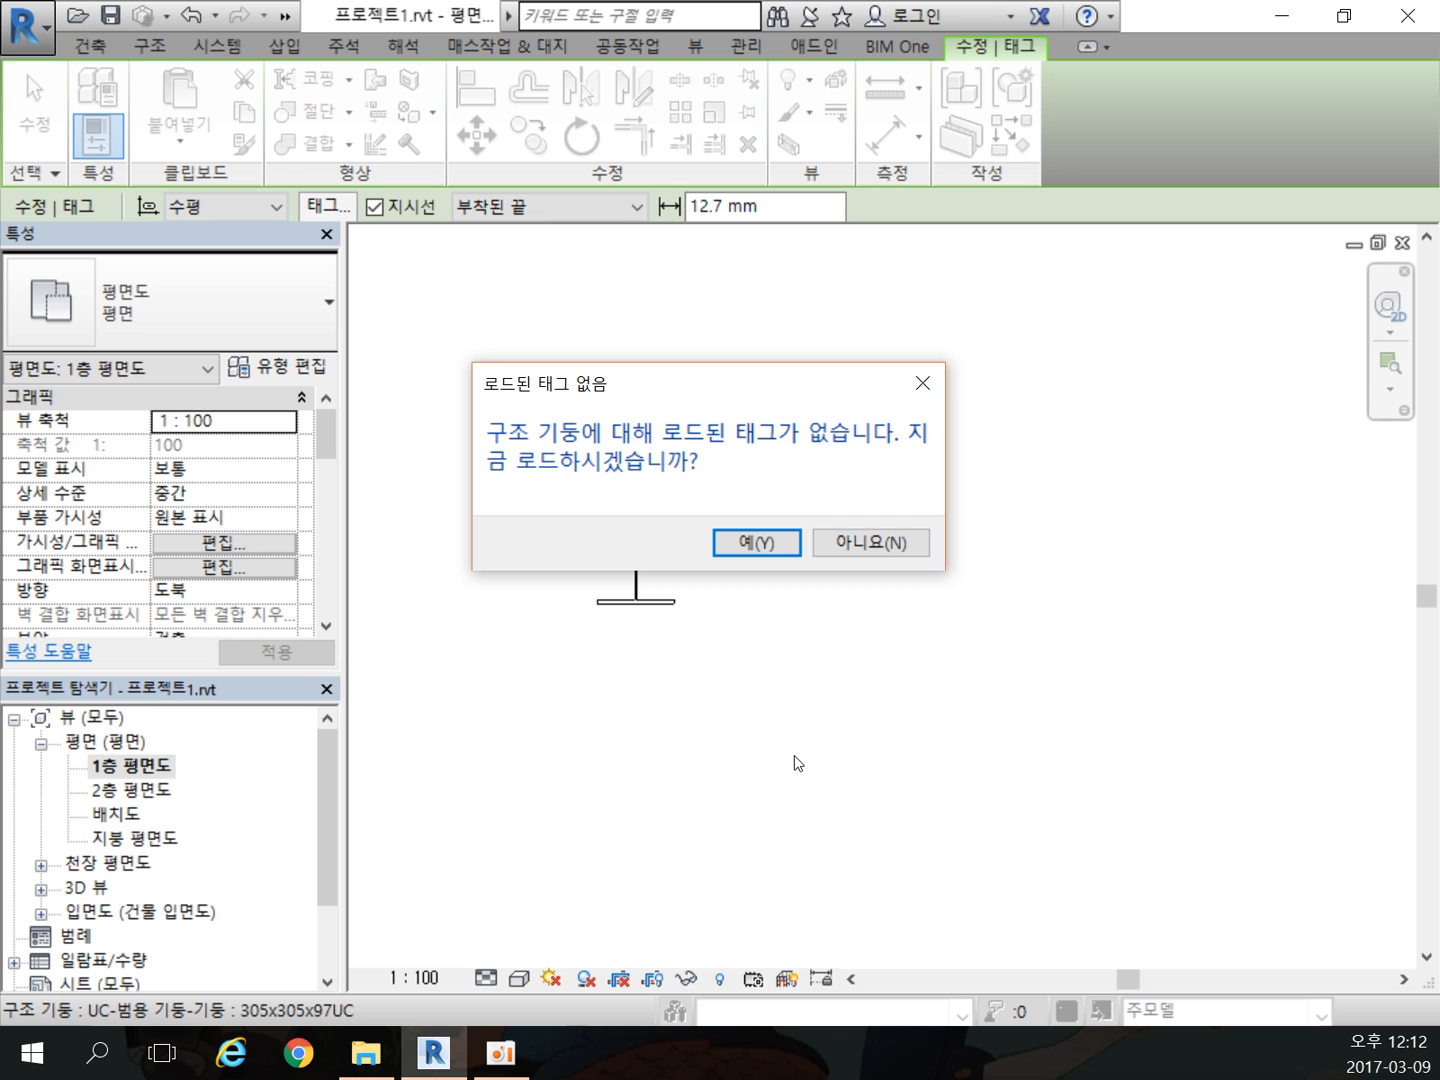
click(780, 545)
click(483, 436)
scroll(495, 448, down, 7)
scroll(497, 452, up, 6)
scroll(499, 452, down, 7)
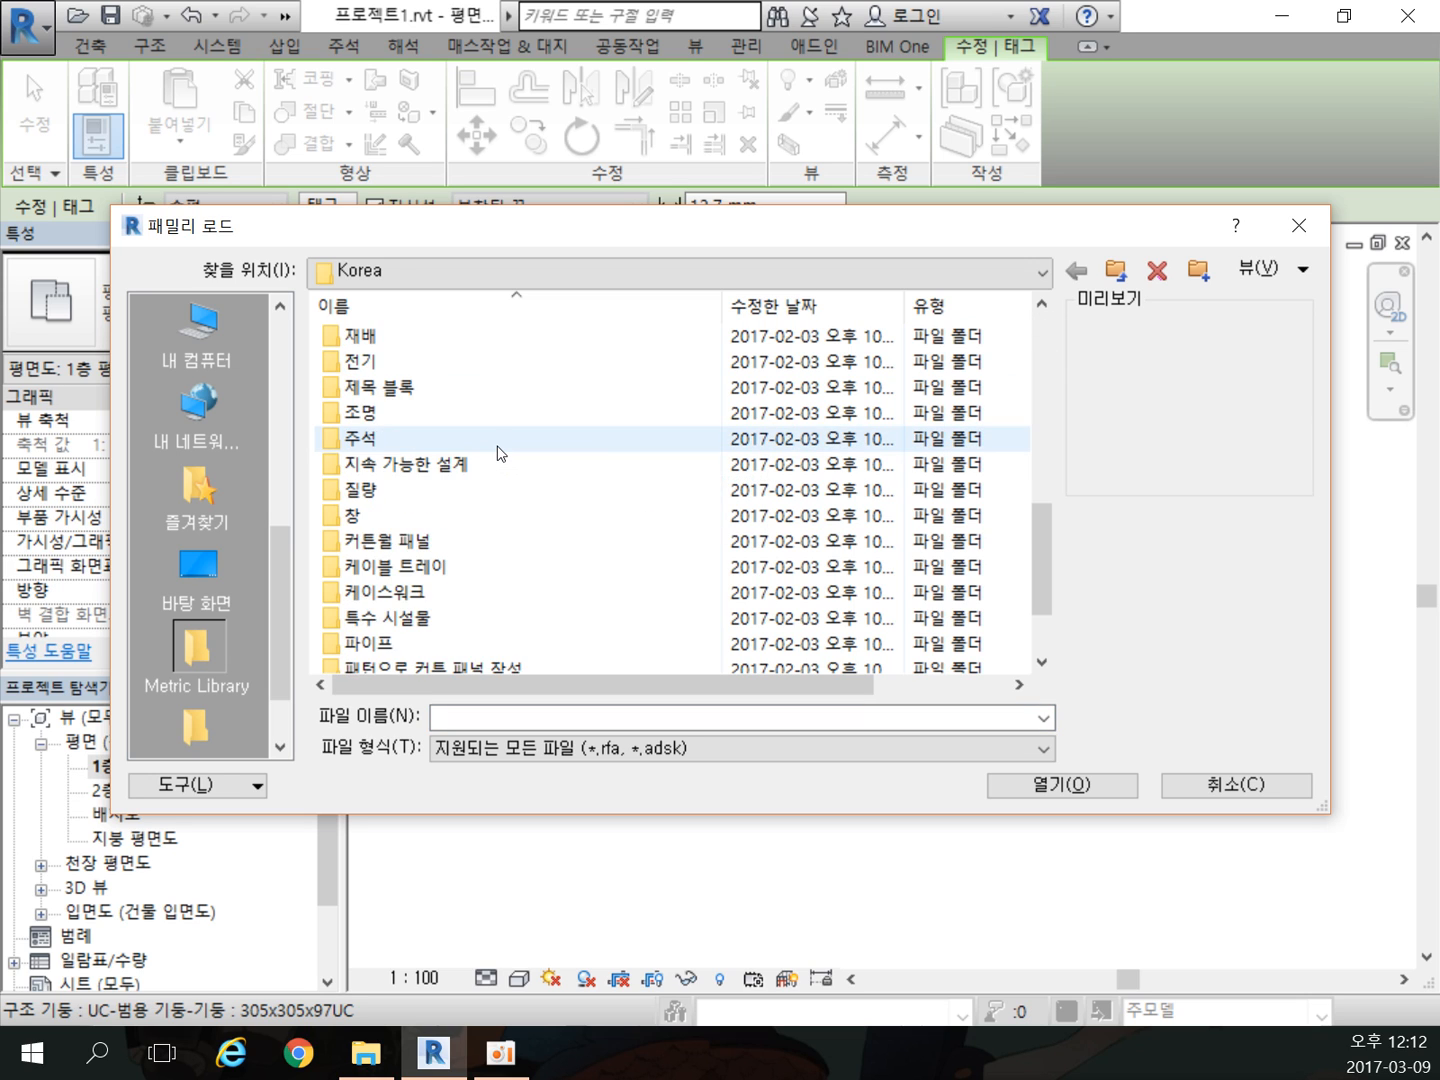
scroll(500, 454, up, 2)
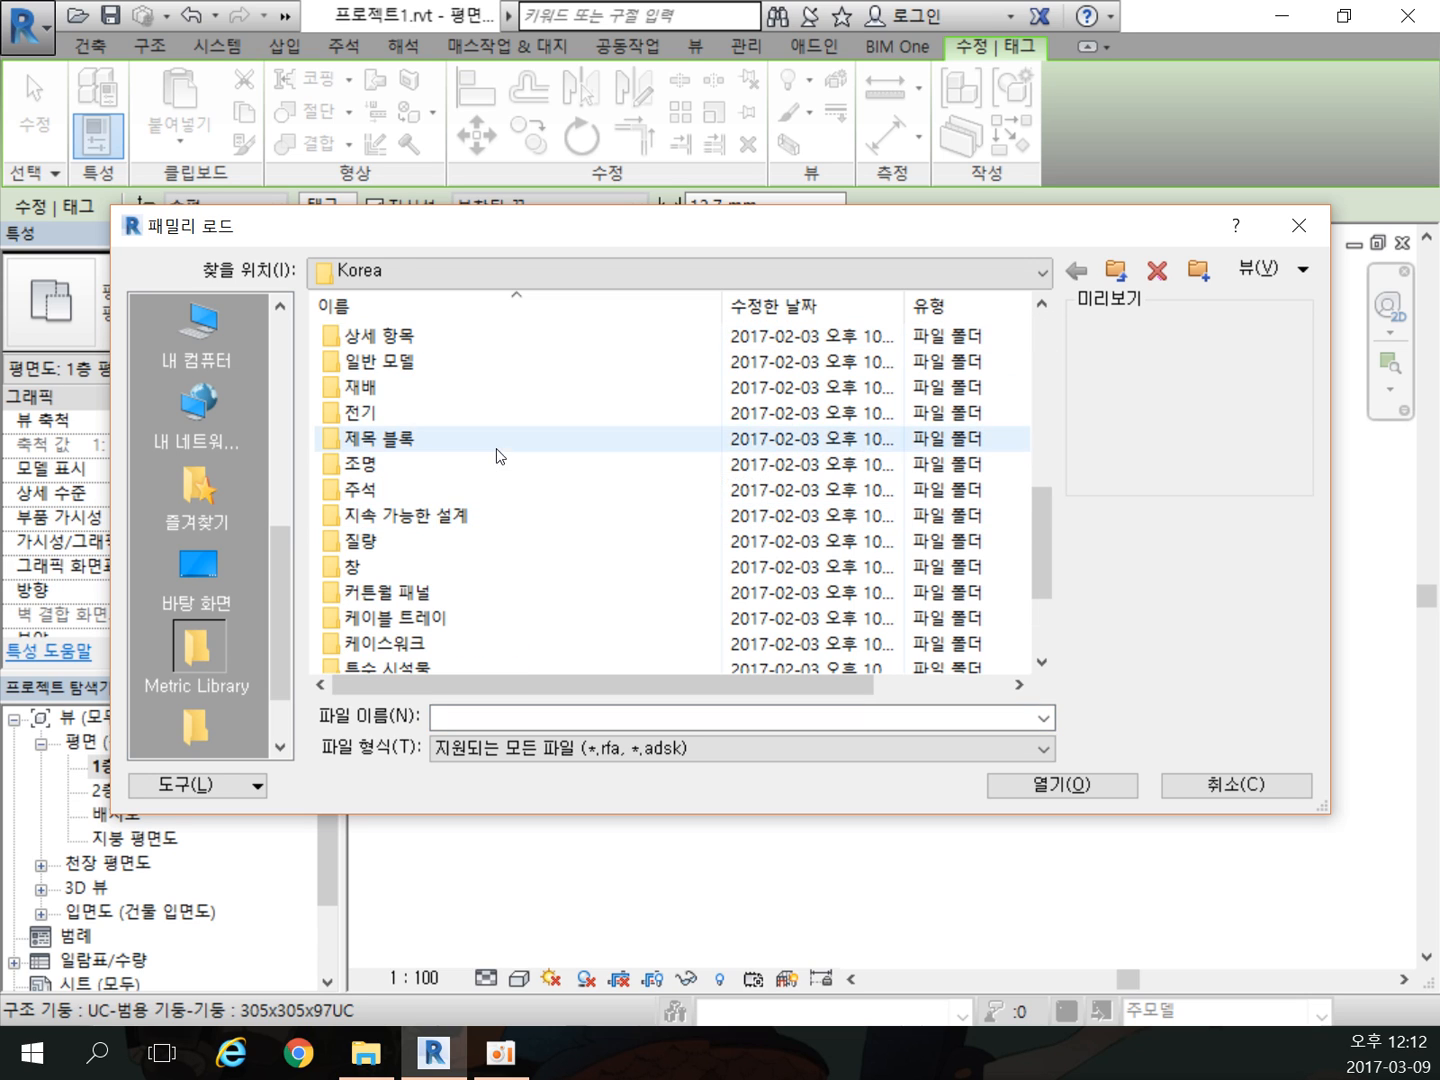
double_click(446, 491)
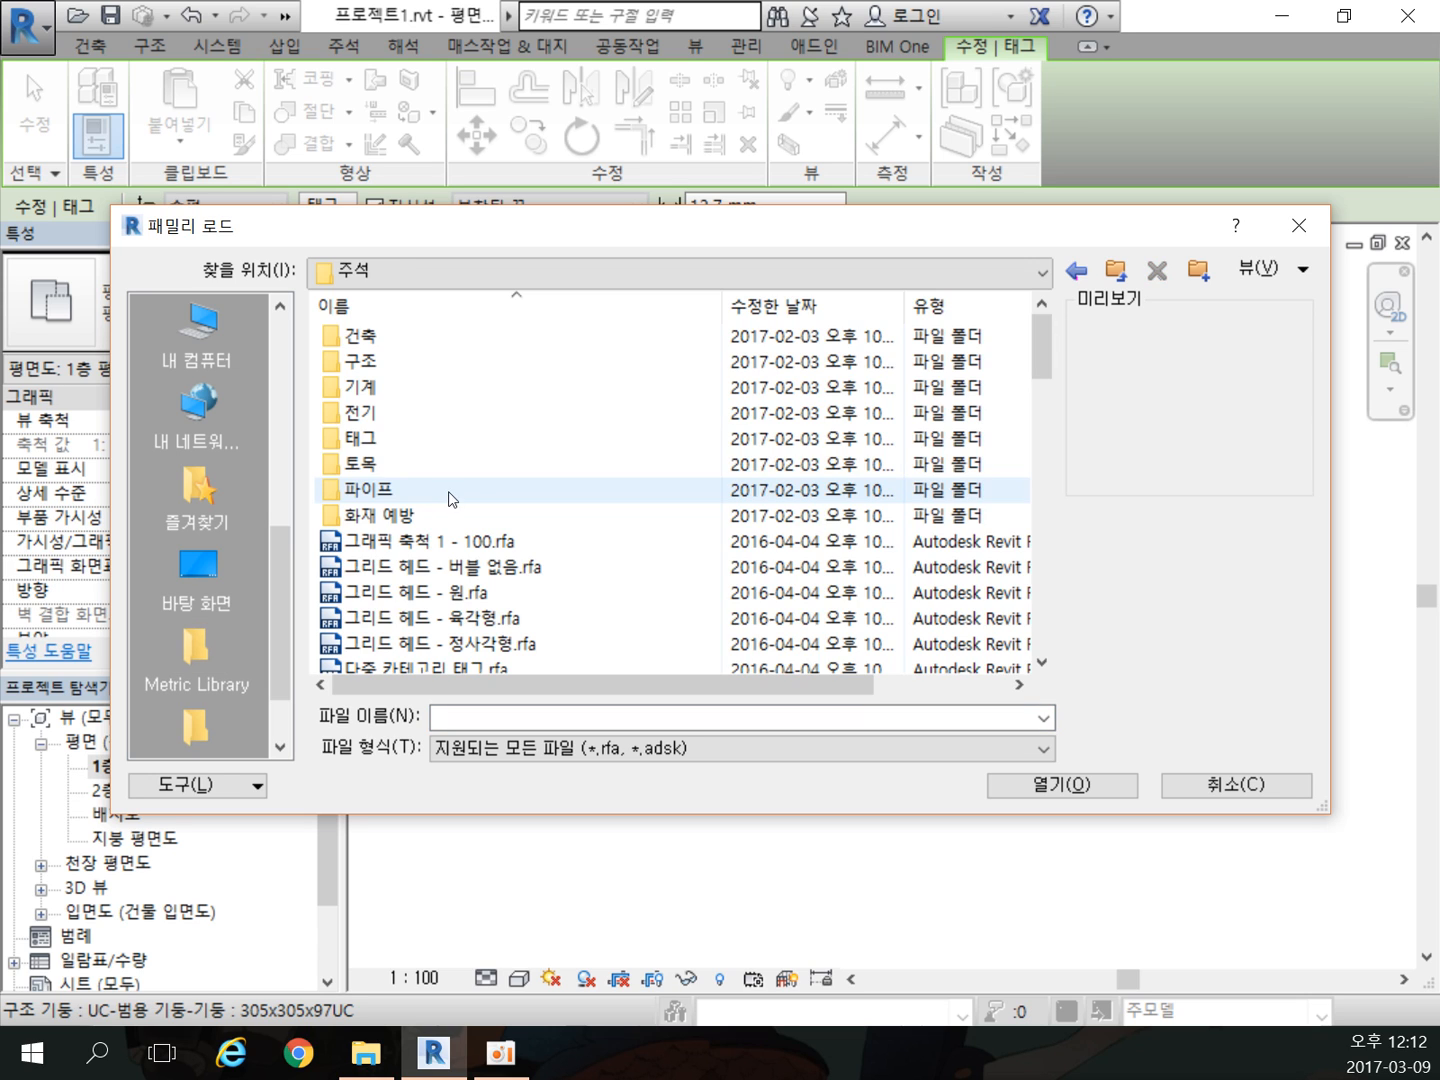
double_click(517, 362)
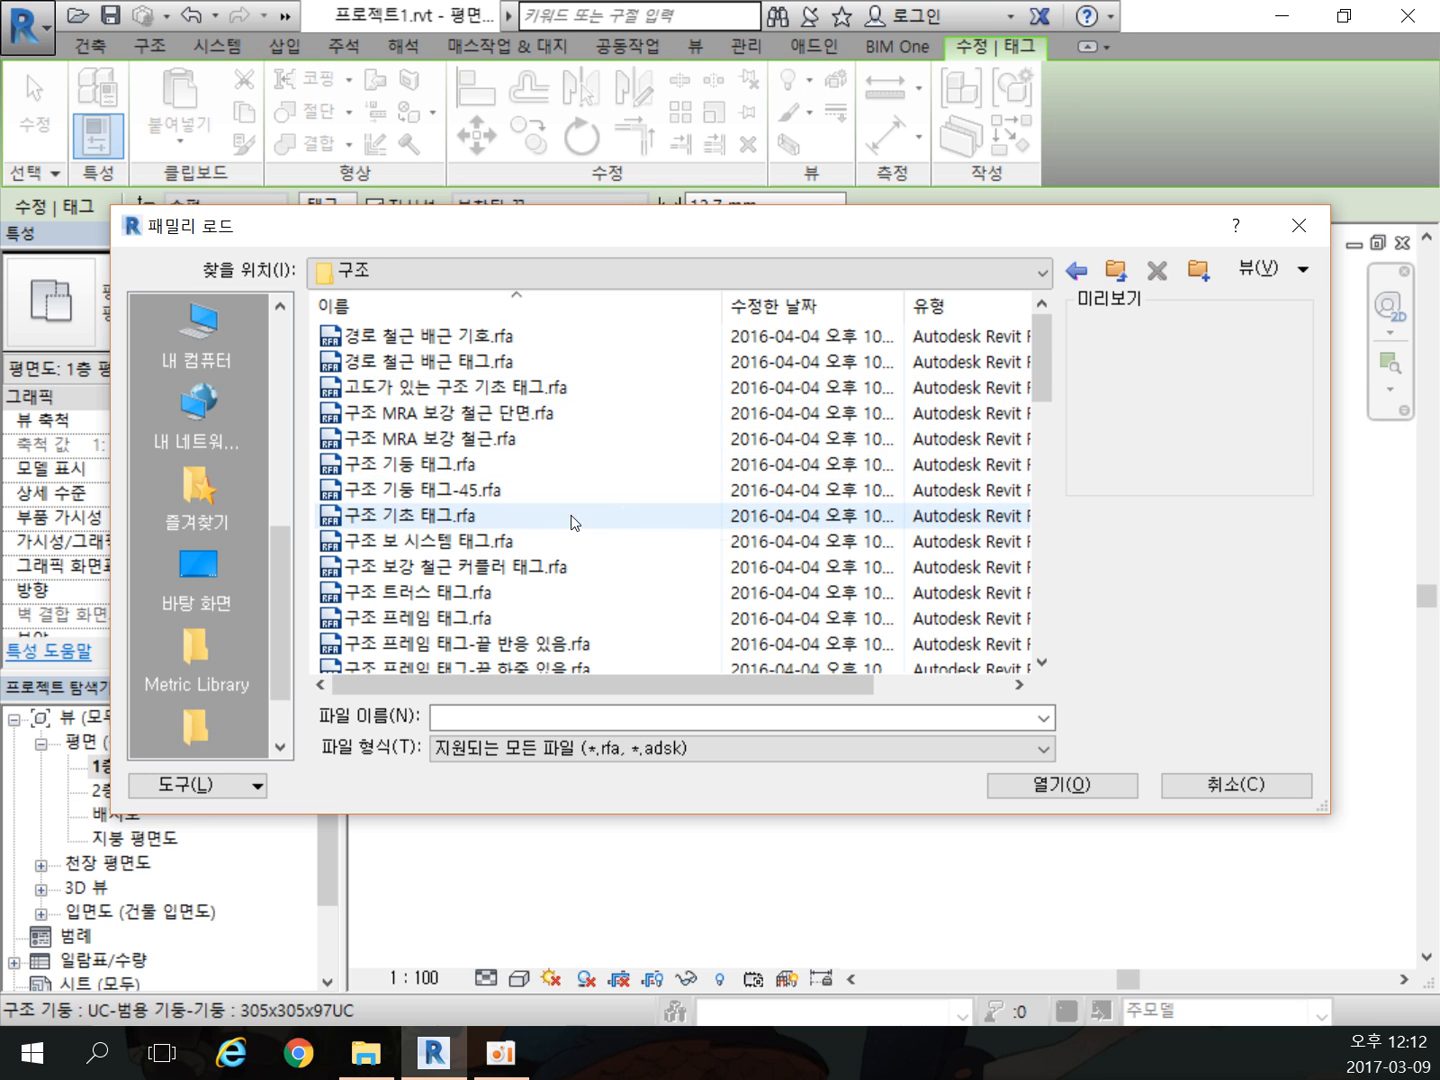
click(424, 466)
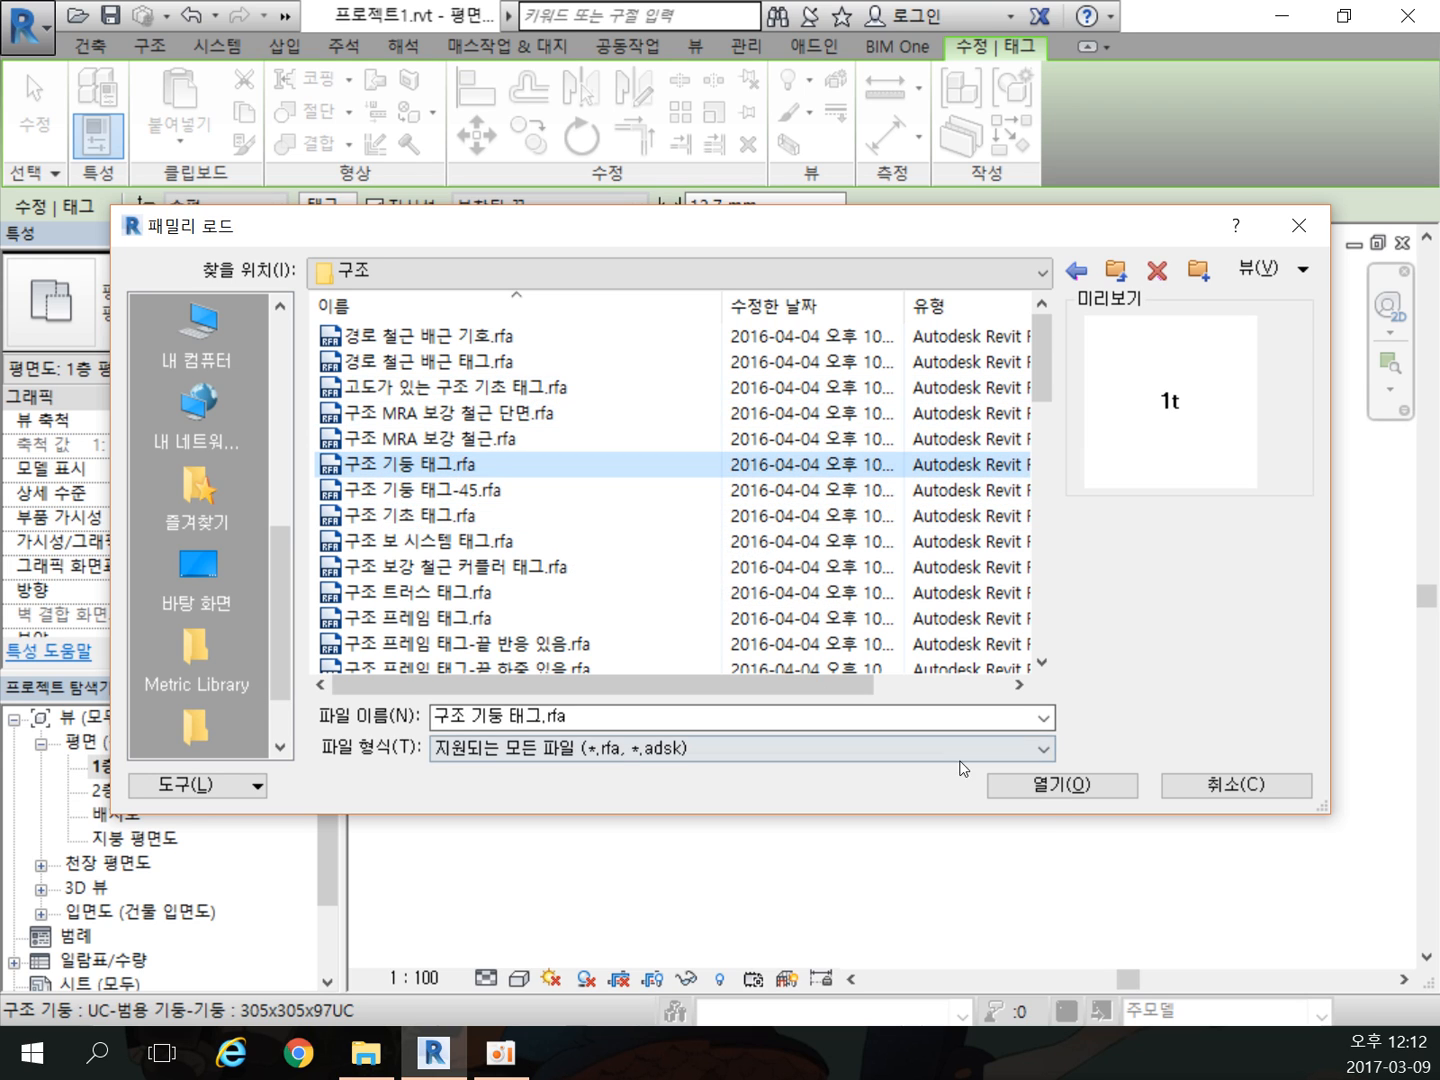
click(1062, 784)
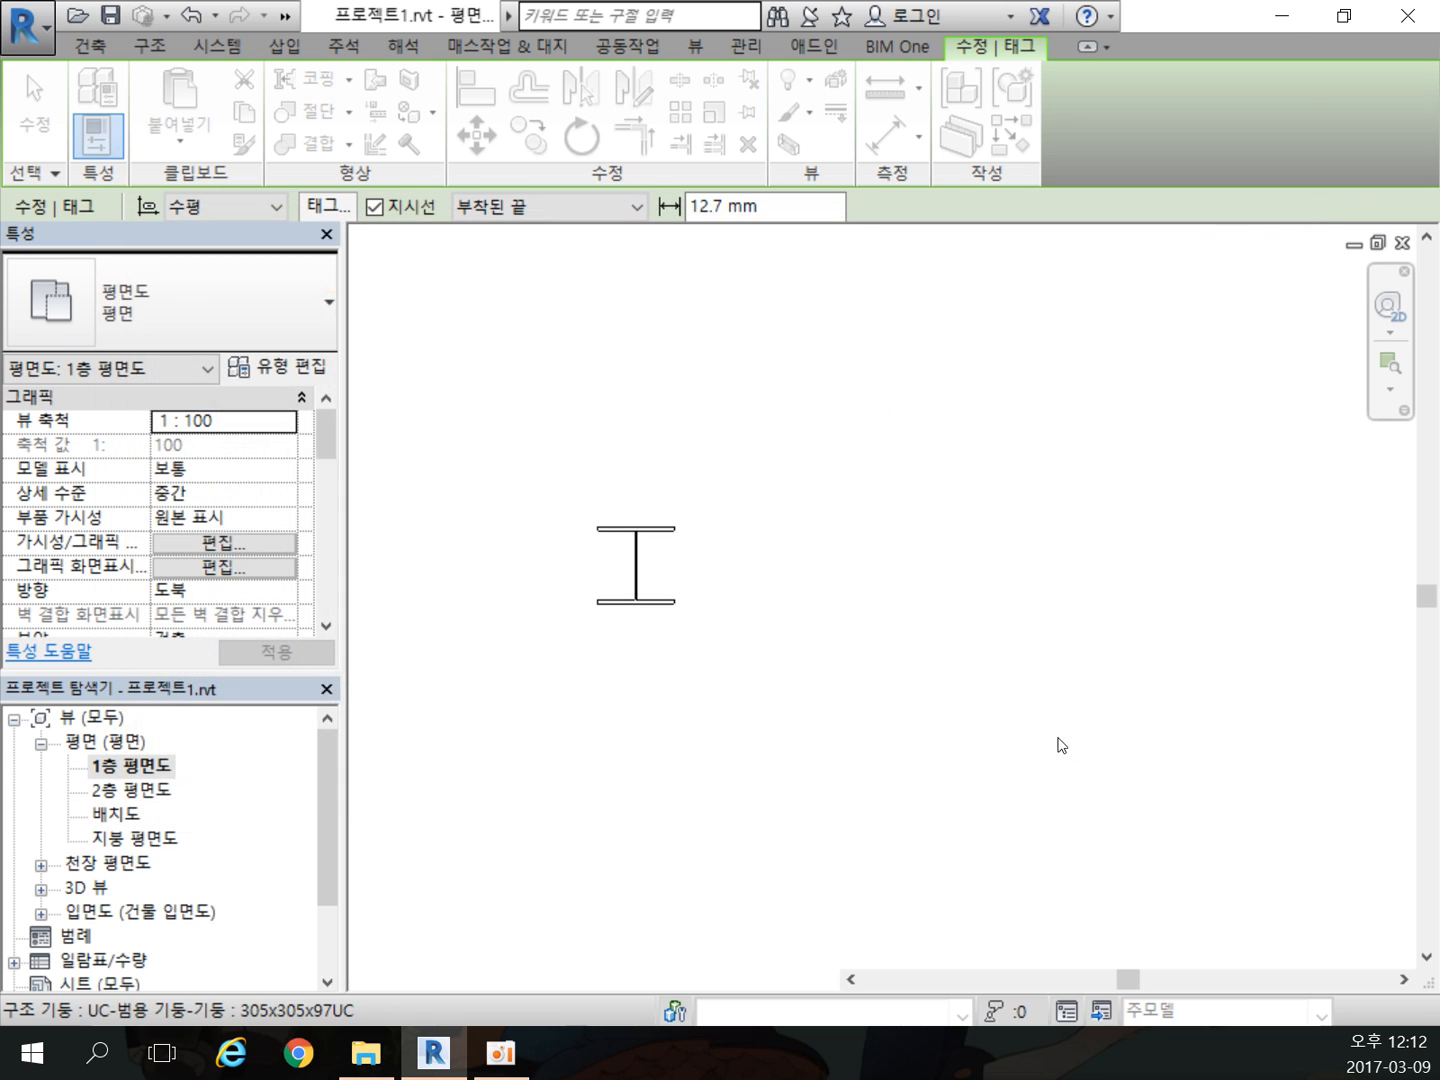
Step: Tag the 305x305x97UC structural column with a horizontal tag and attached-end leader, and end the command
click(643, 545)
scroll(780, 548, down, 2)
scroll(769, 575, down, 2)
scroll(750, 604, up, 2)
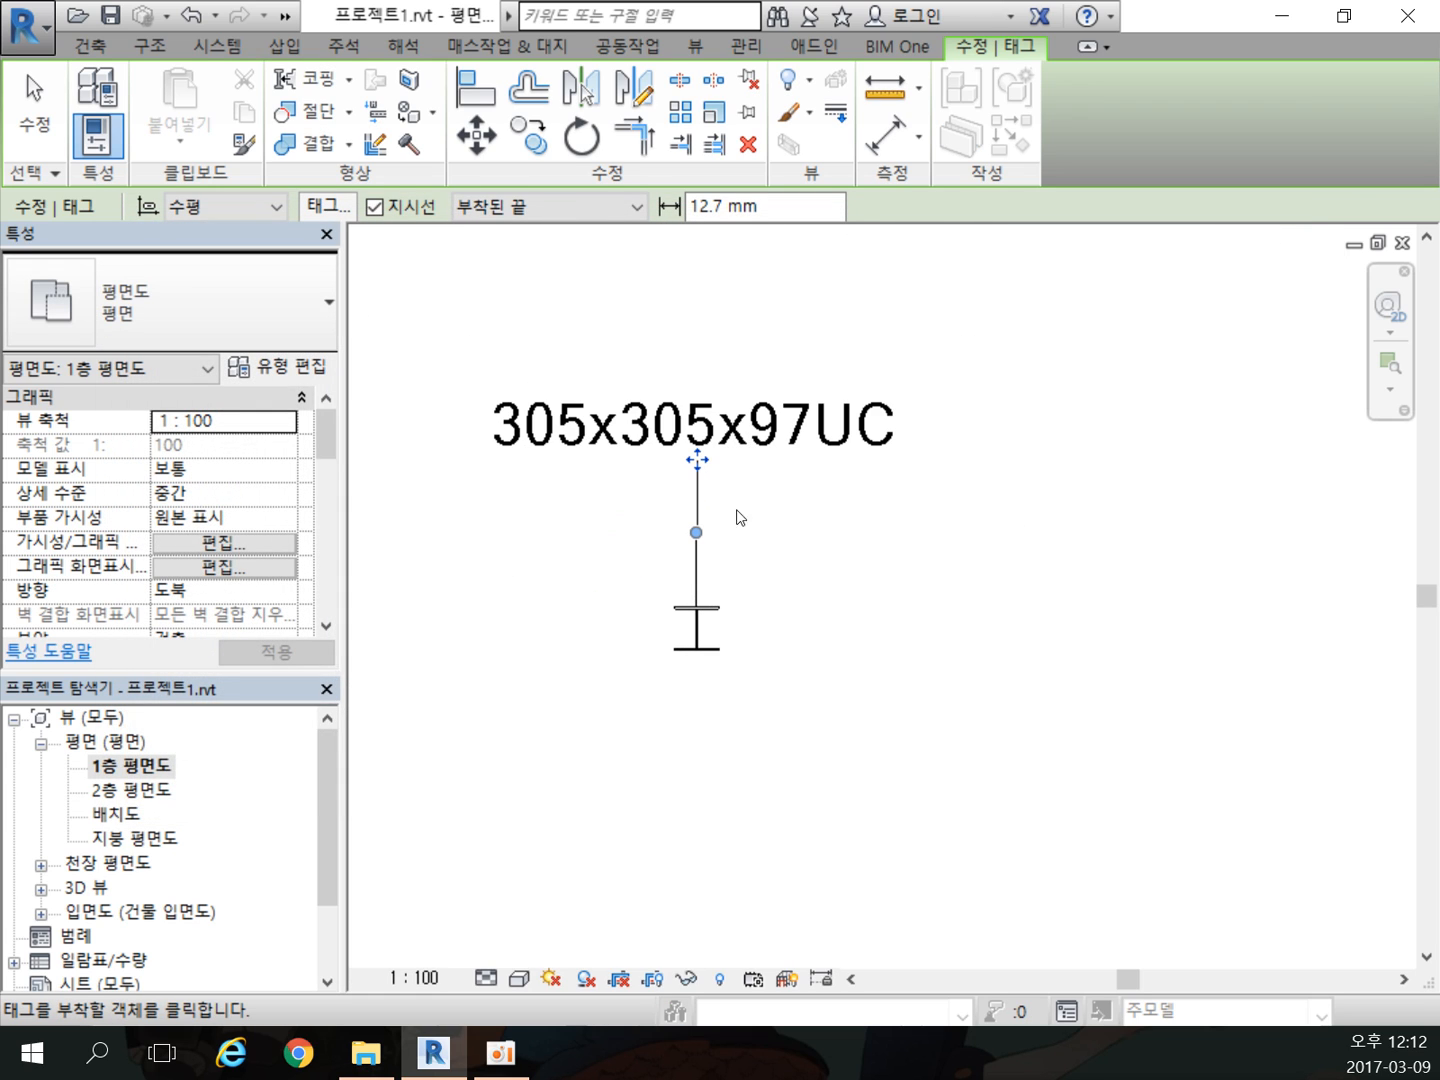
right_click(927, 581)
click(945, 598)
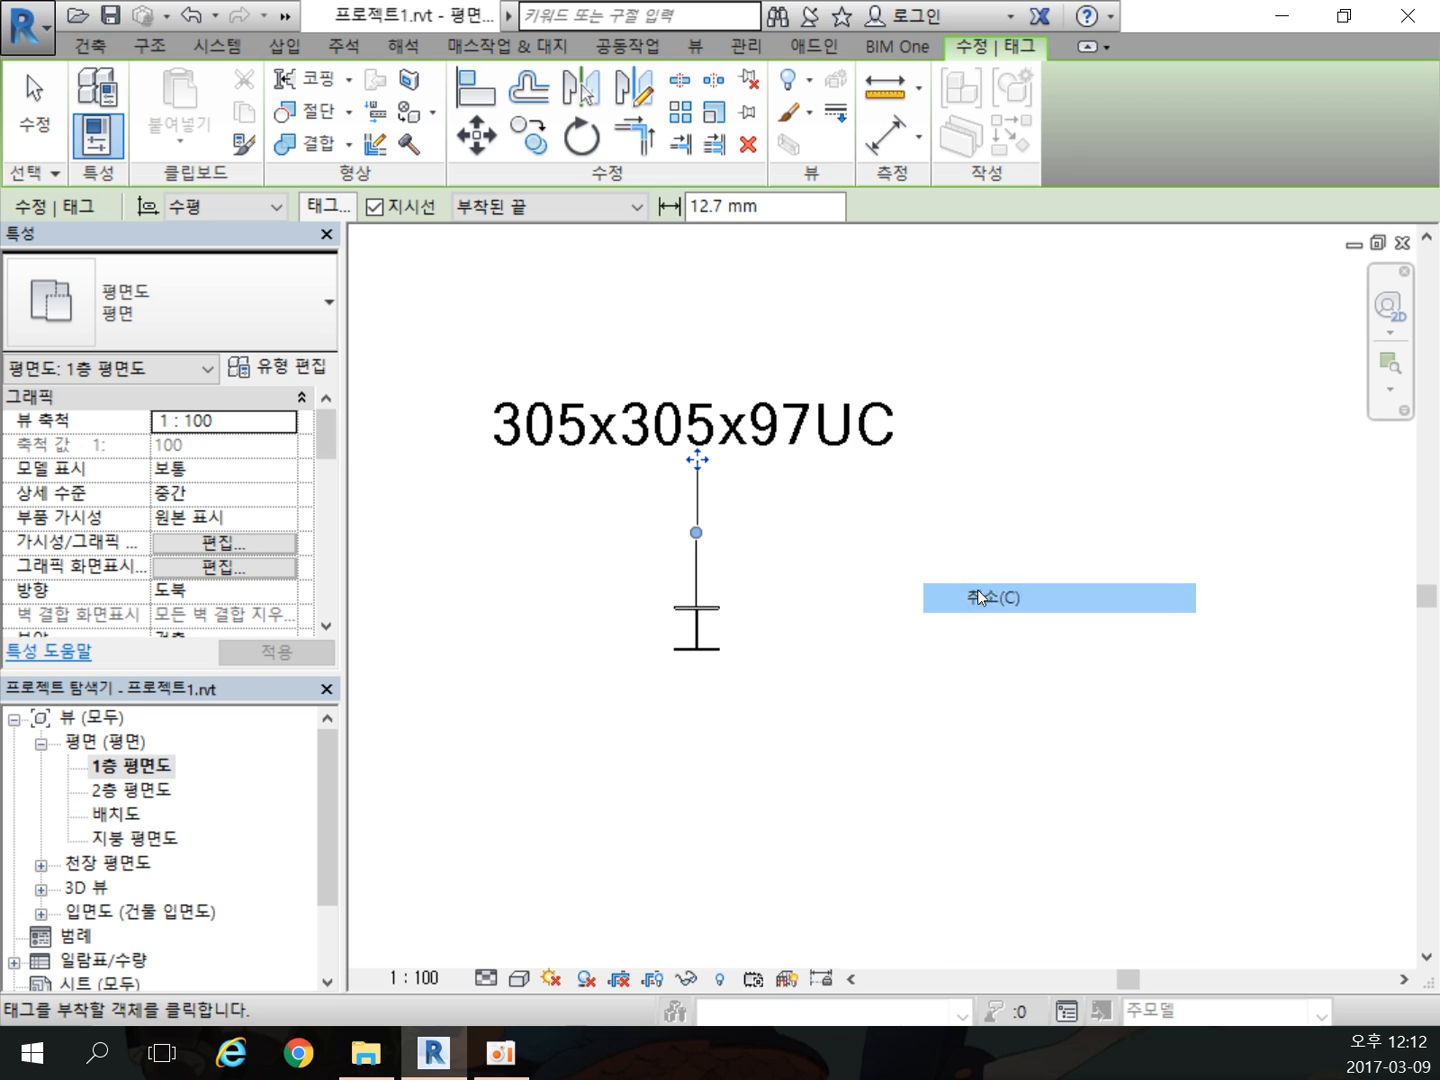
scroll(863, 520, down, 2)
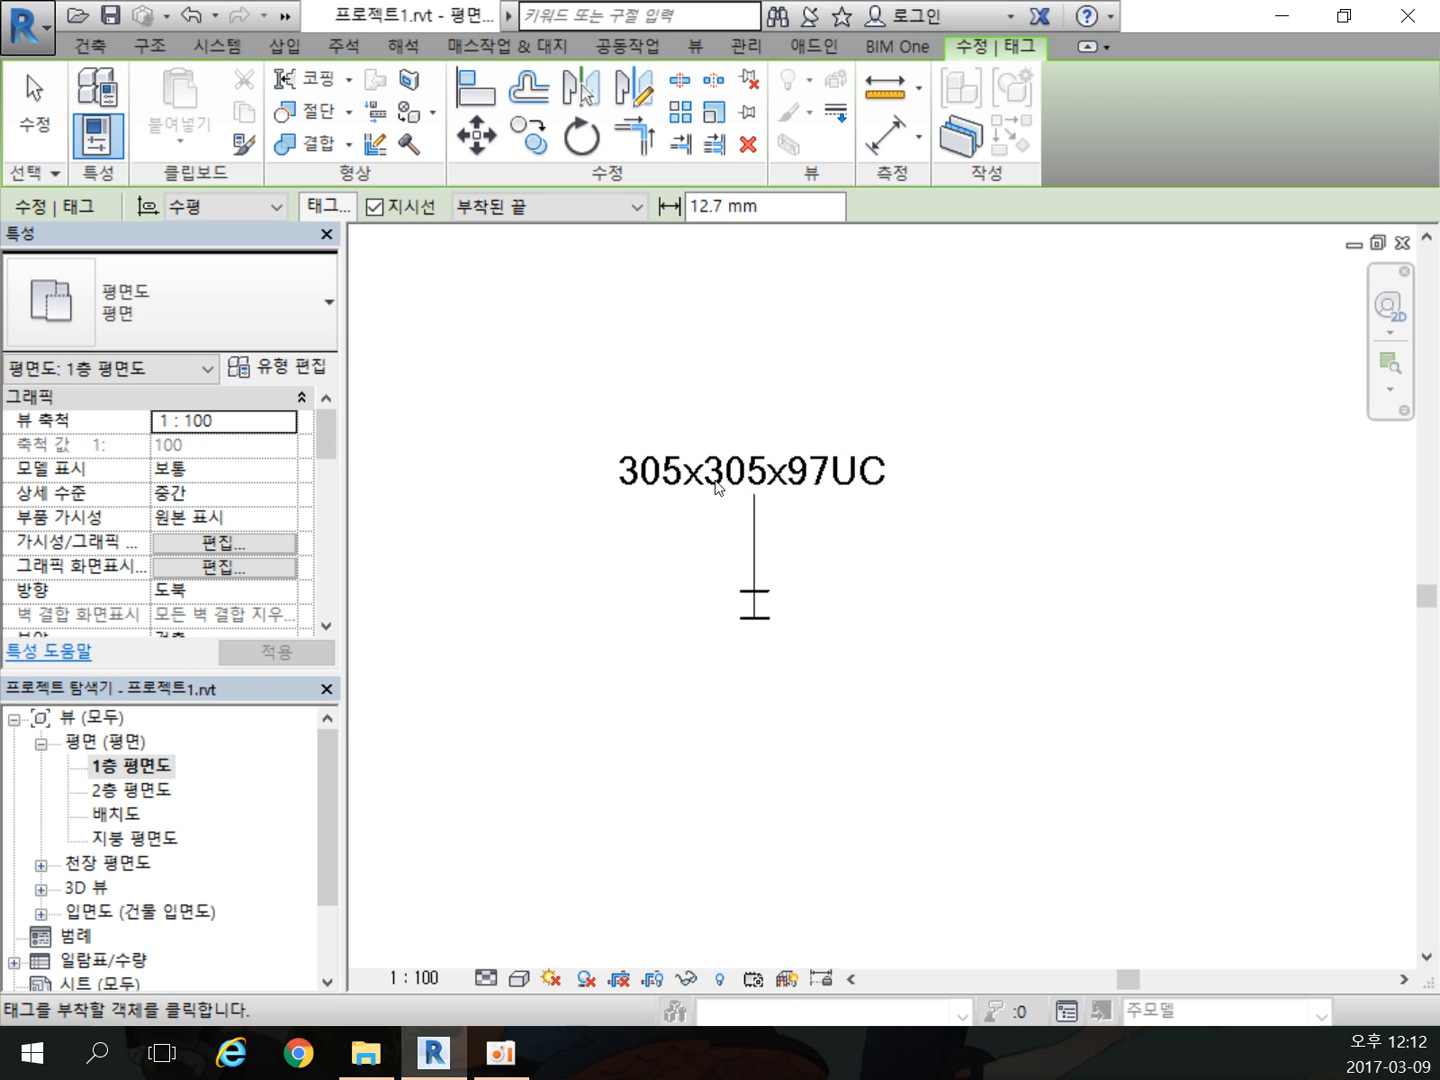
scroll(893, 591, down, 2)
scroll(818, 575, up, 3)
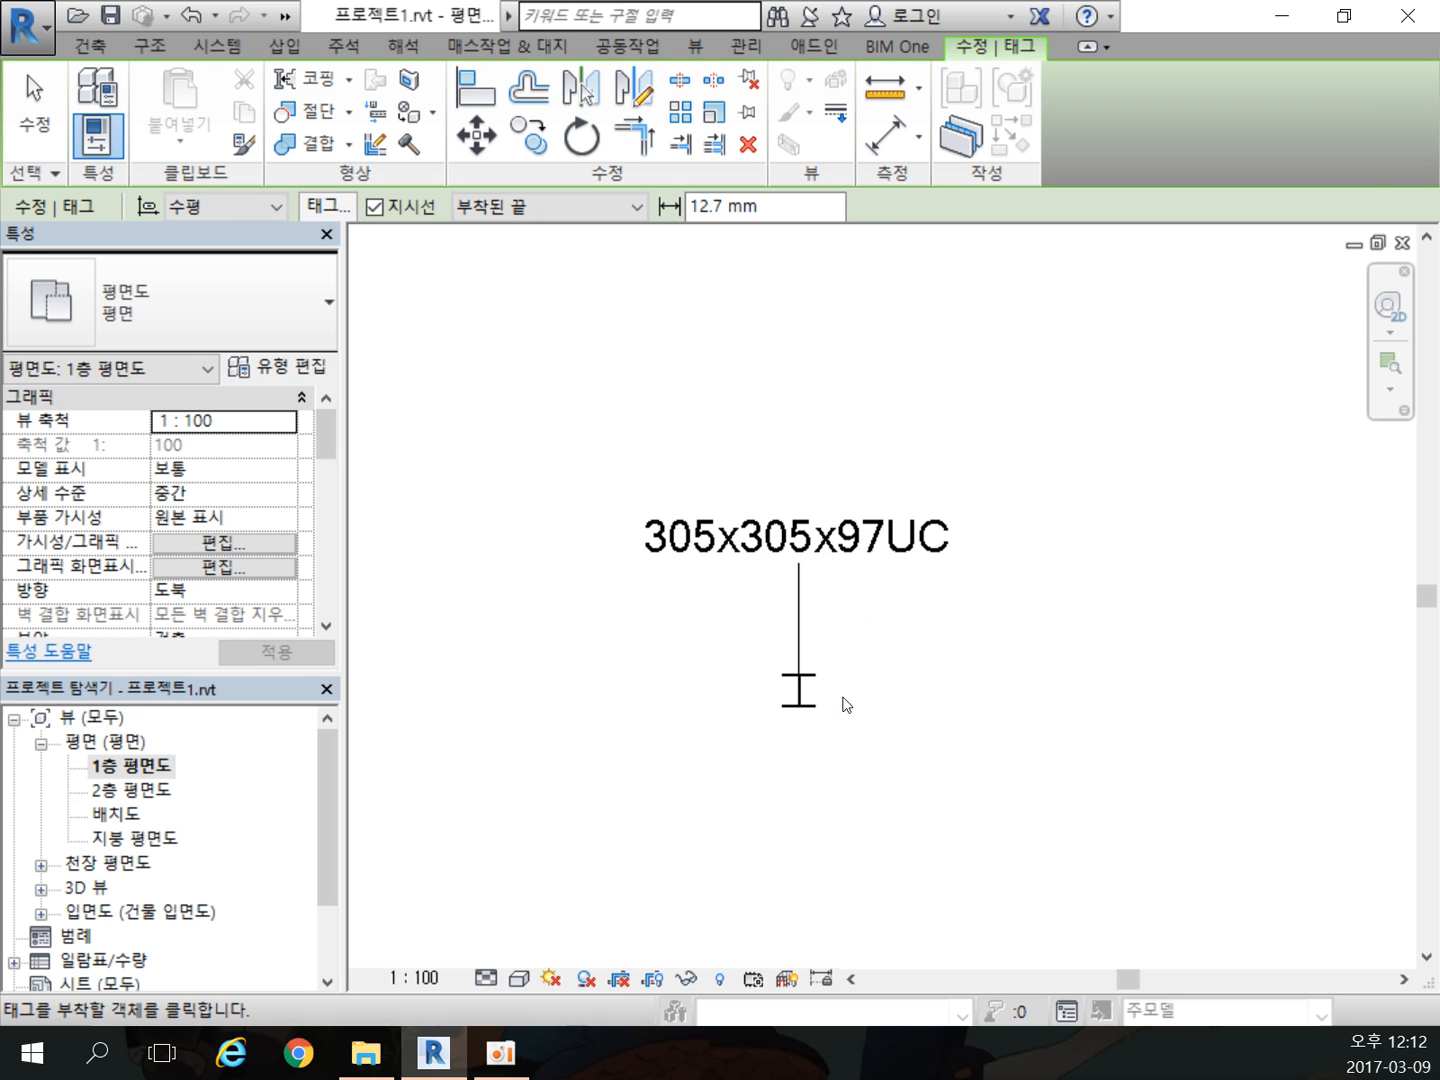
key(Escape)
Step: Check the column's type against its tag and examine the Tag All Not Tagged dialog, closing it without changes
click(813, 677)
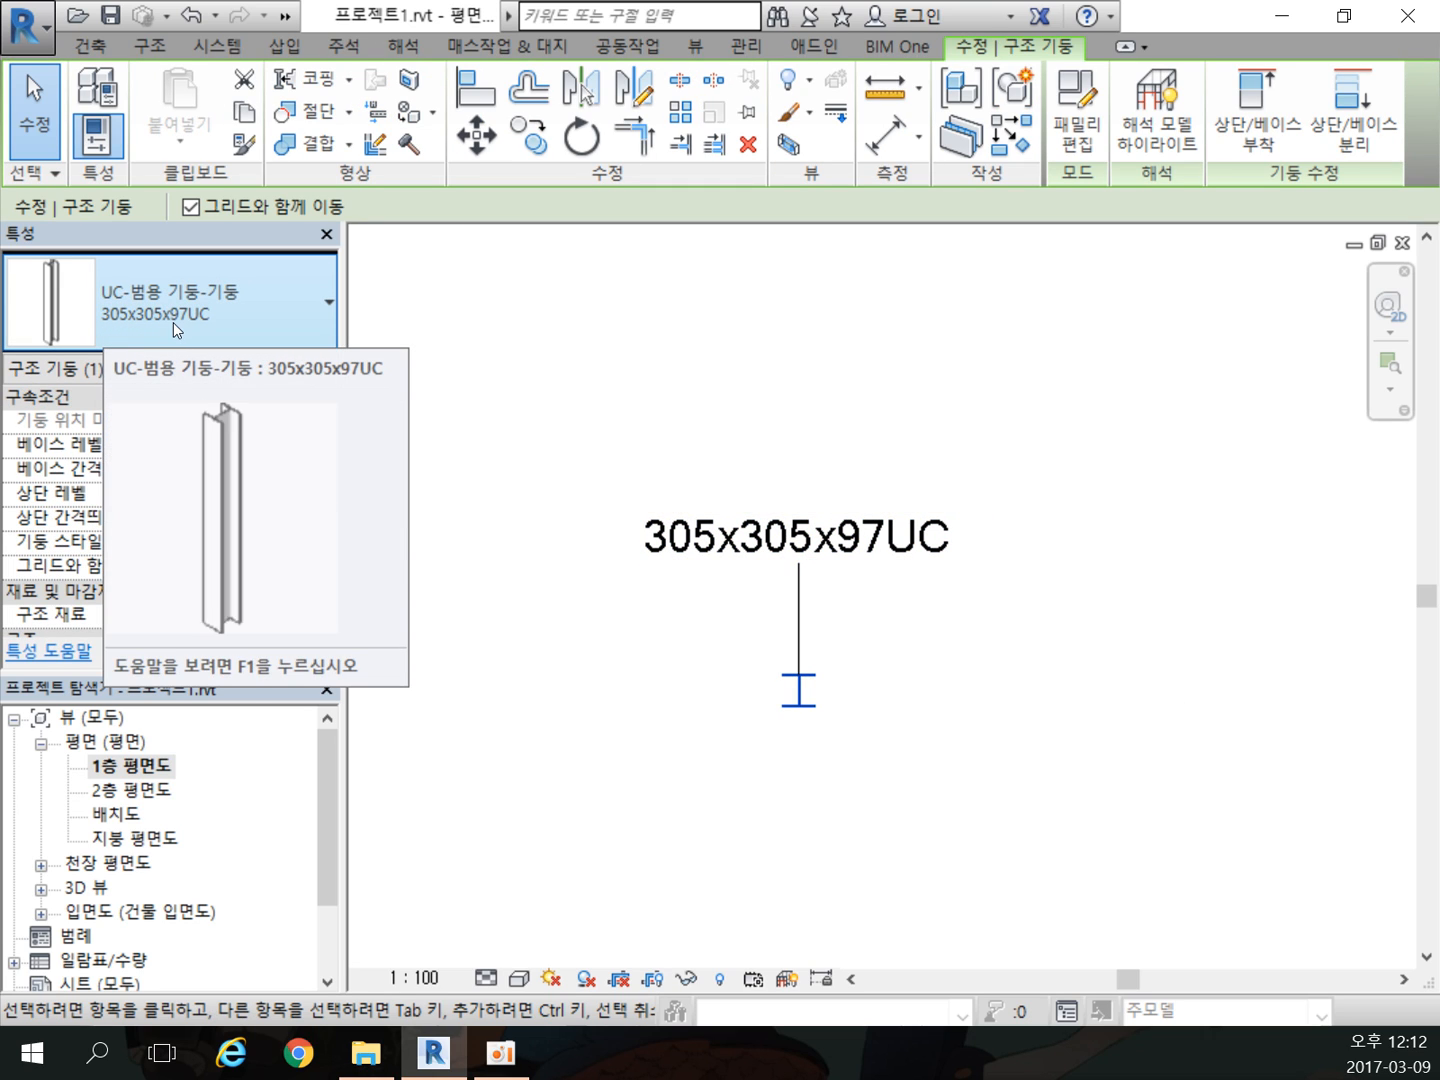
click(652, 391)
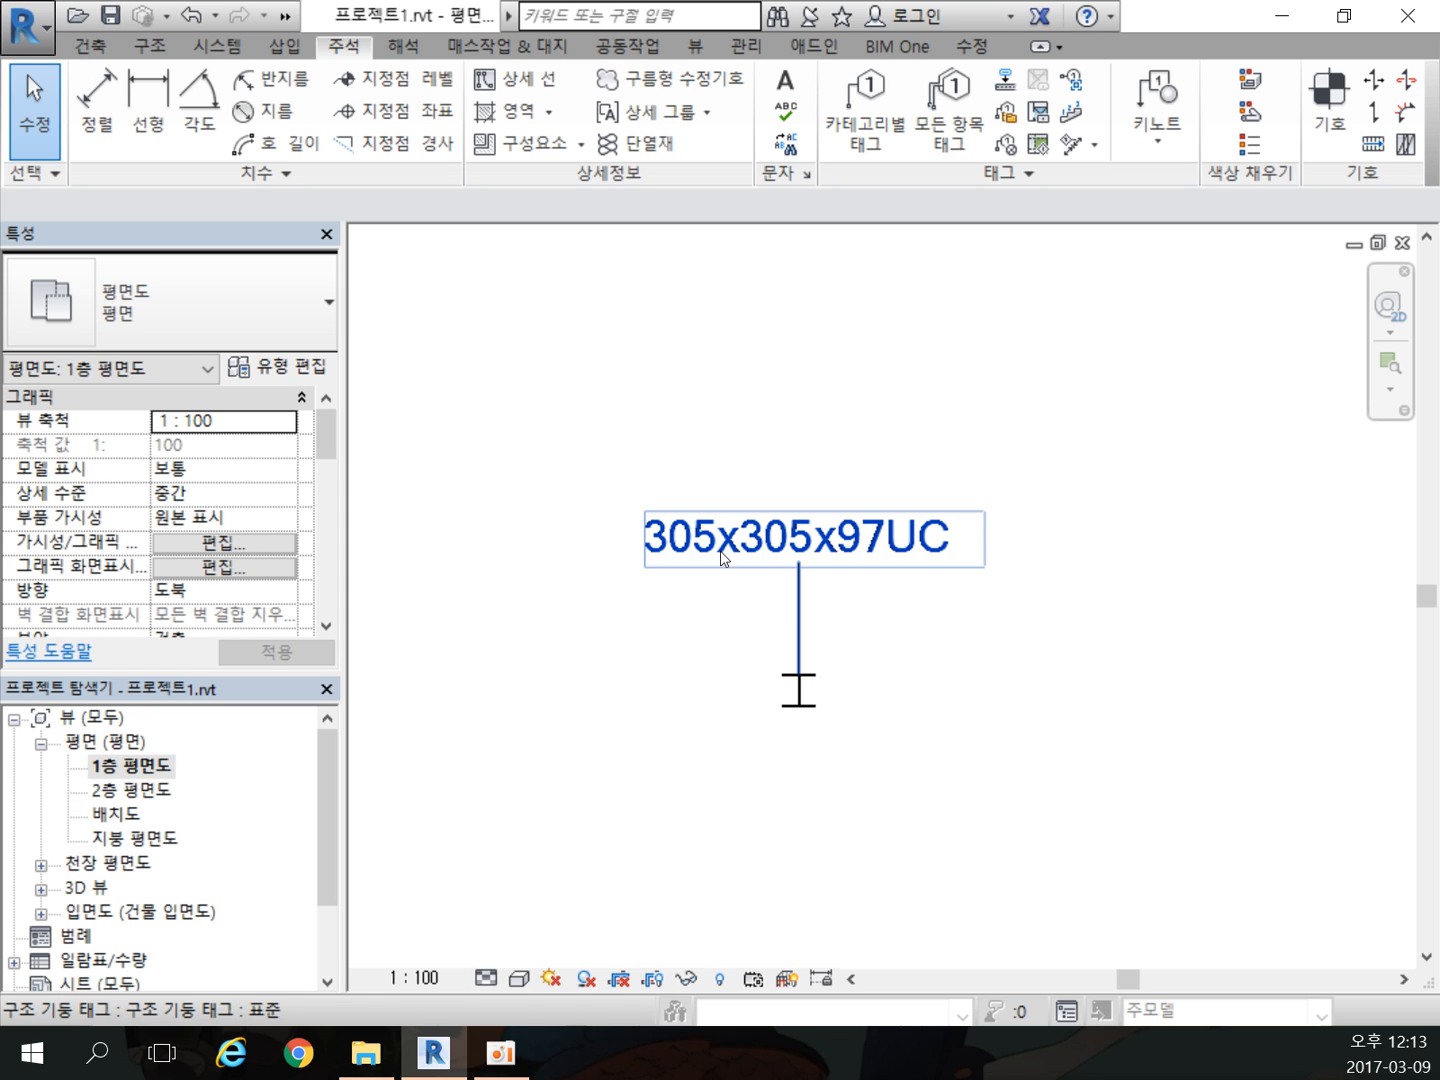
click(955, 135)
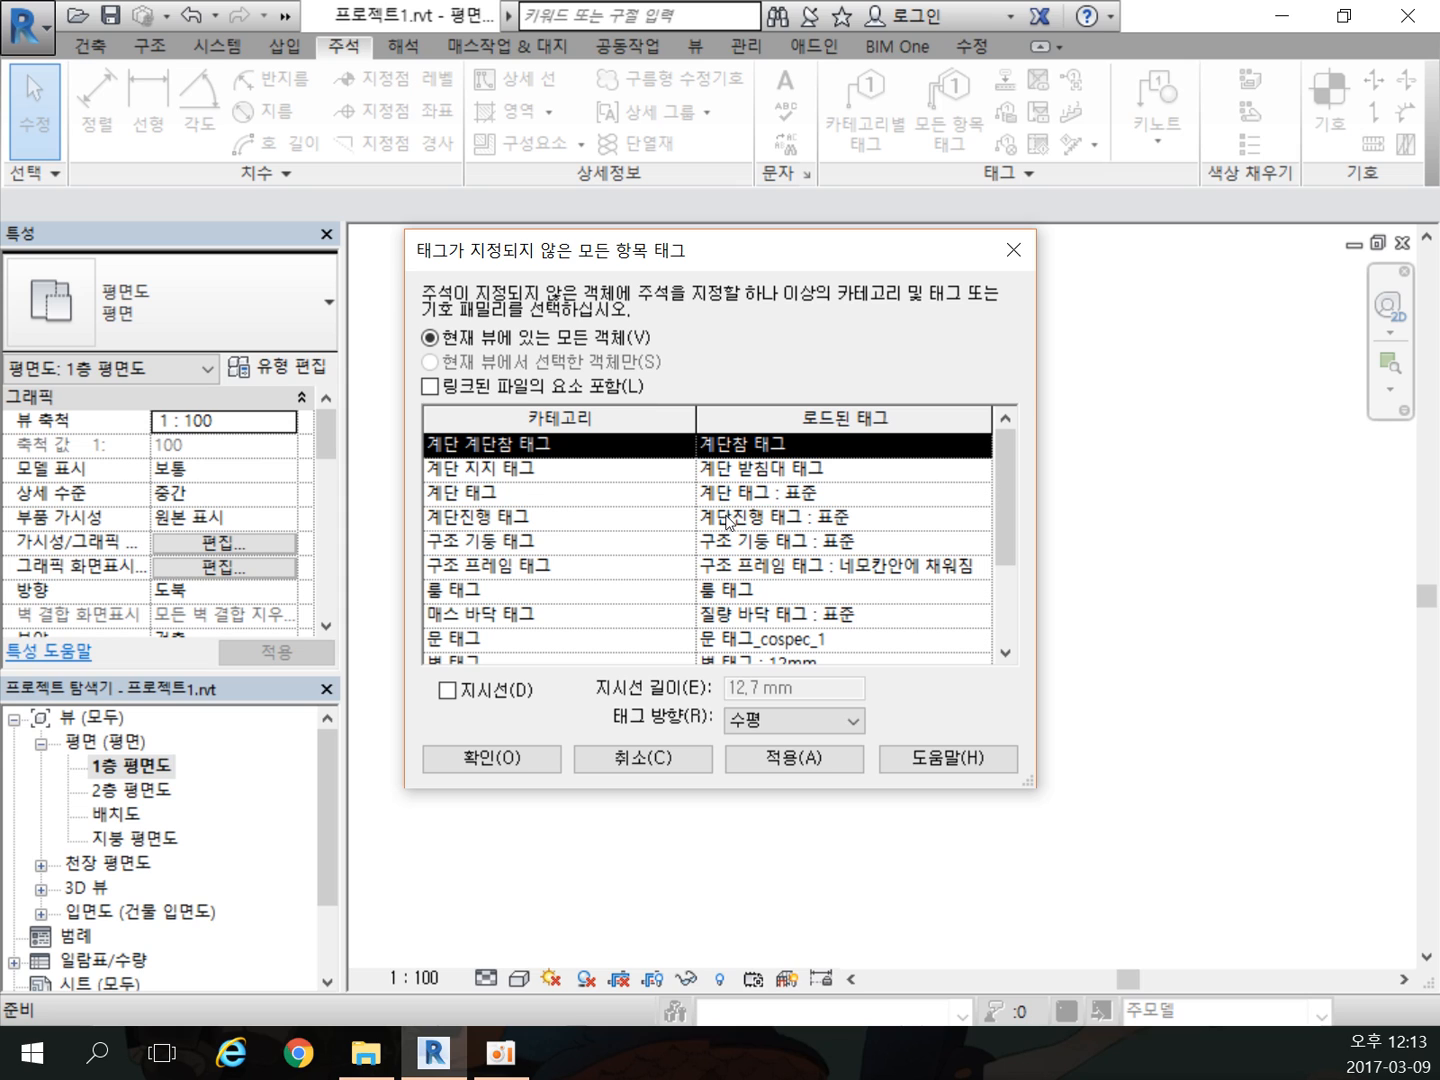
click(1012, 249)
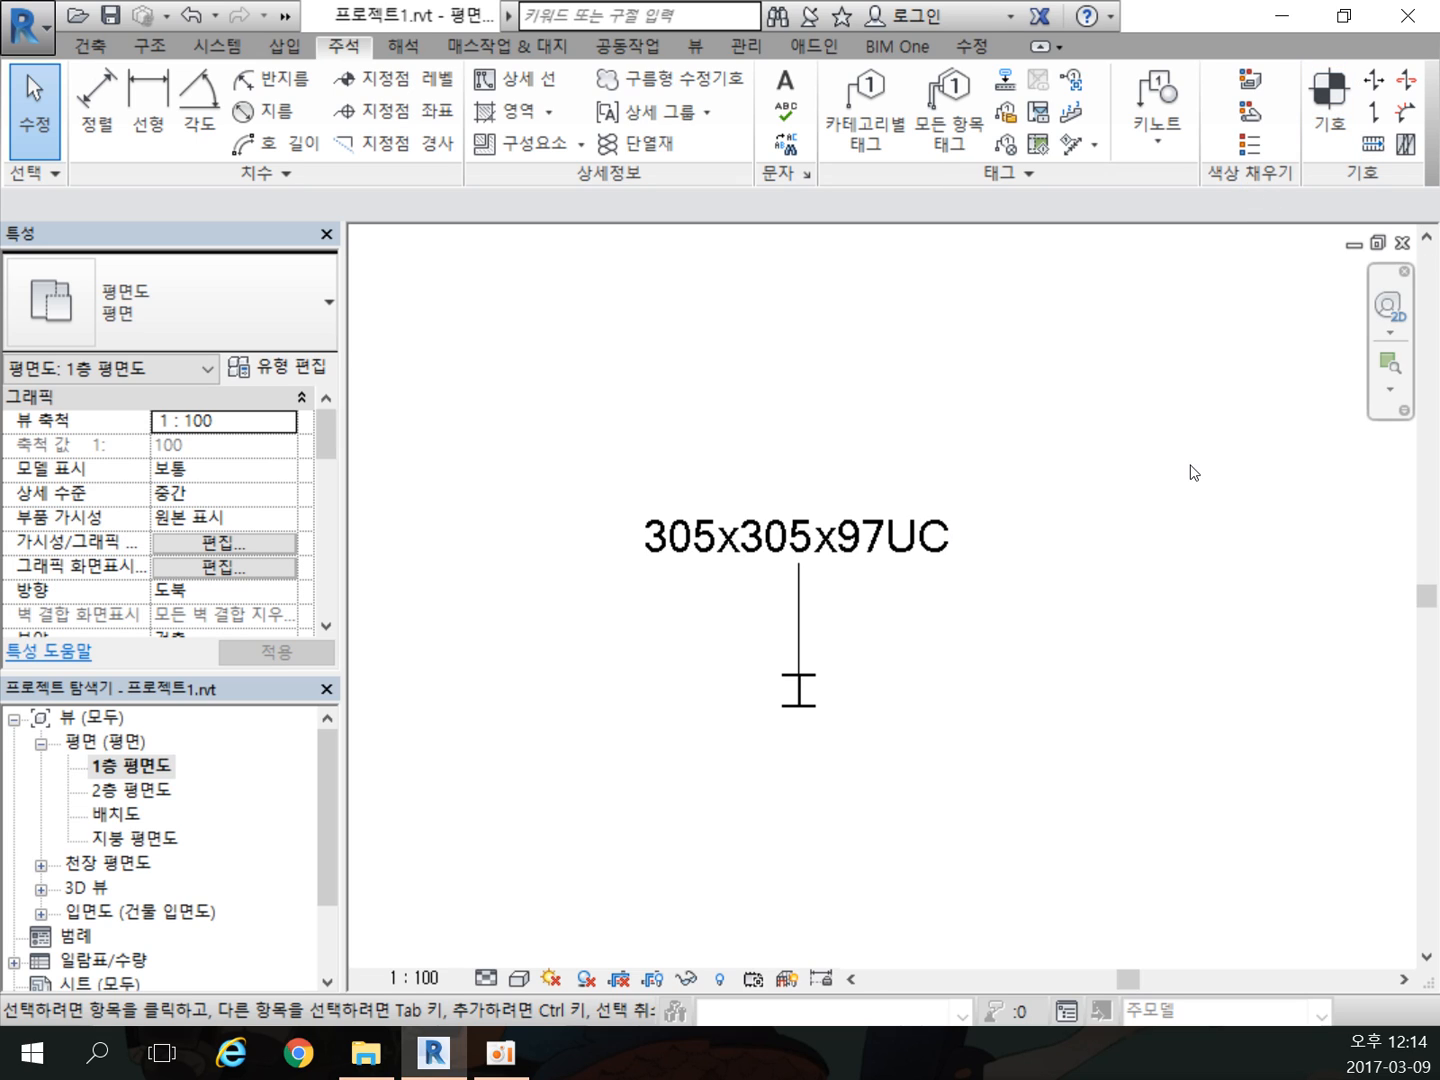
Step: Delete the structural column together with its tag from the plan
drag(1030, 769, 739, 502)
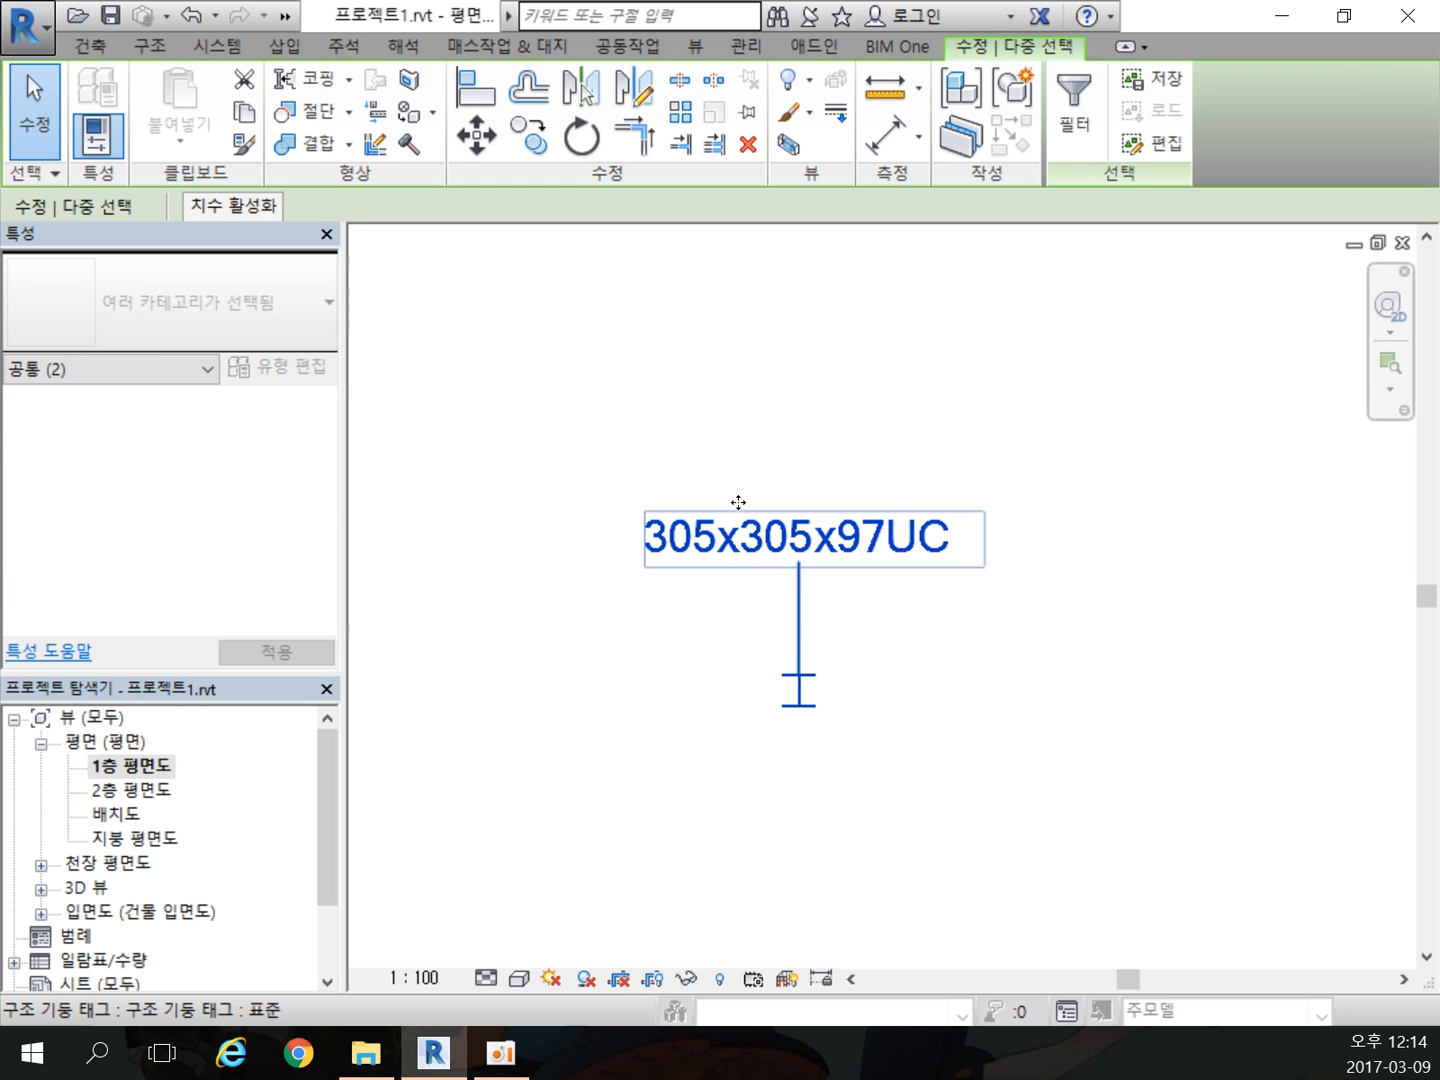
key(Delete)
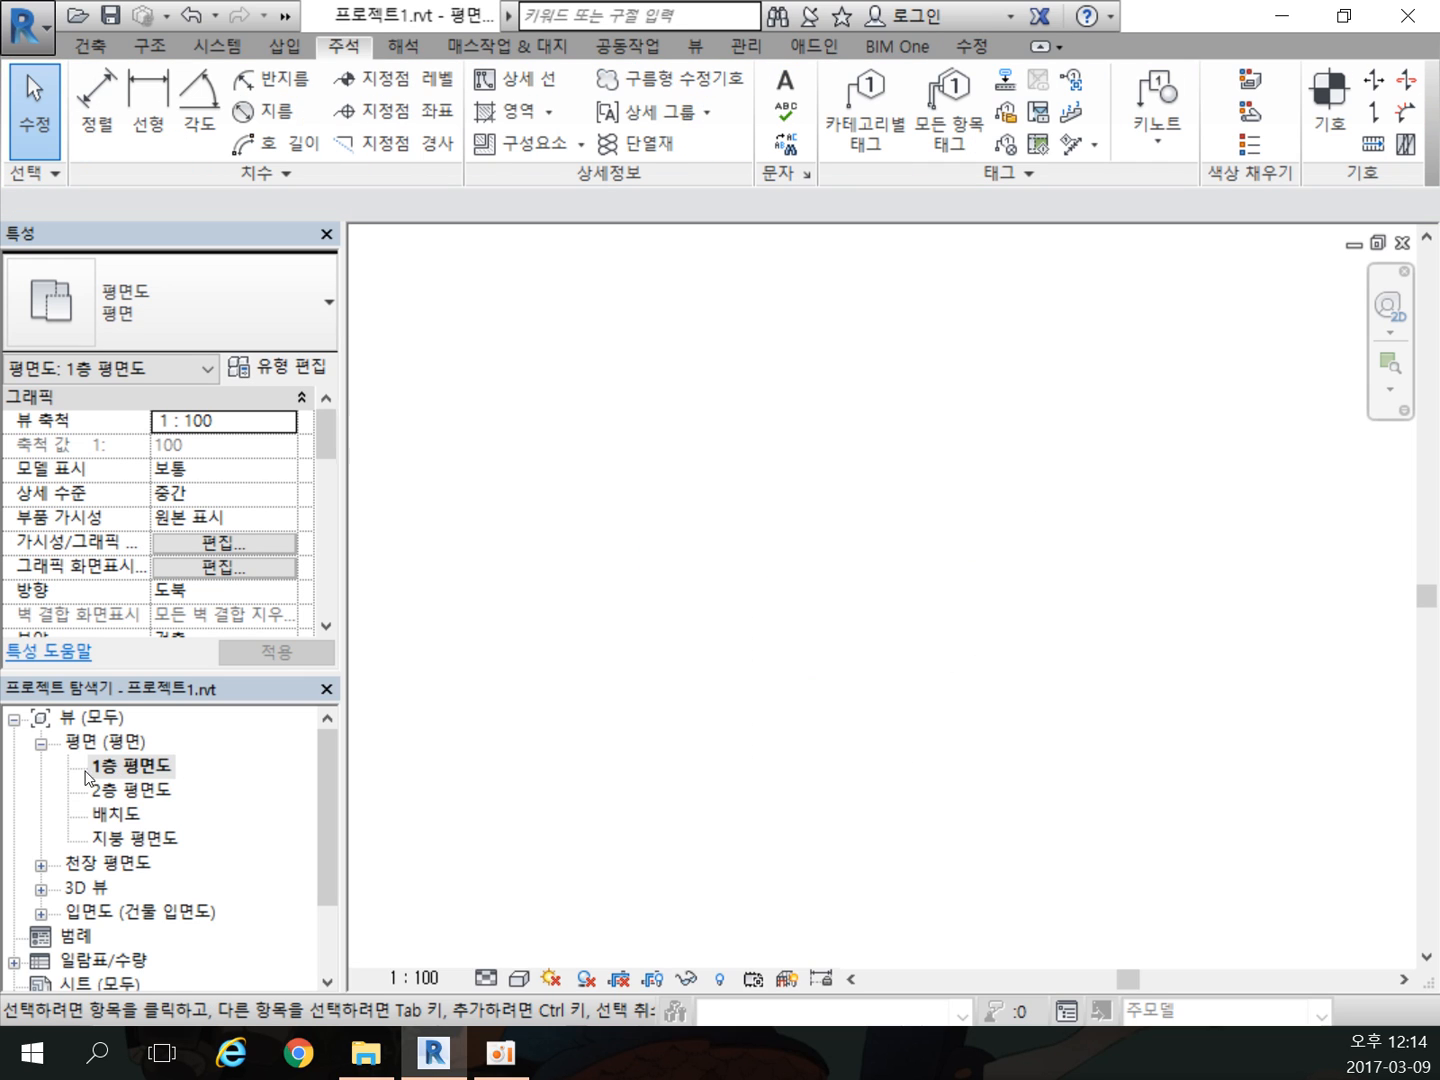
Step: Duplicate the 1층 평면도 floor plan view and return to the original plan
click(120, 766)
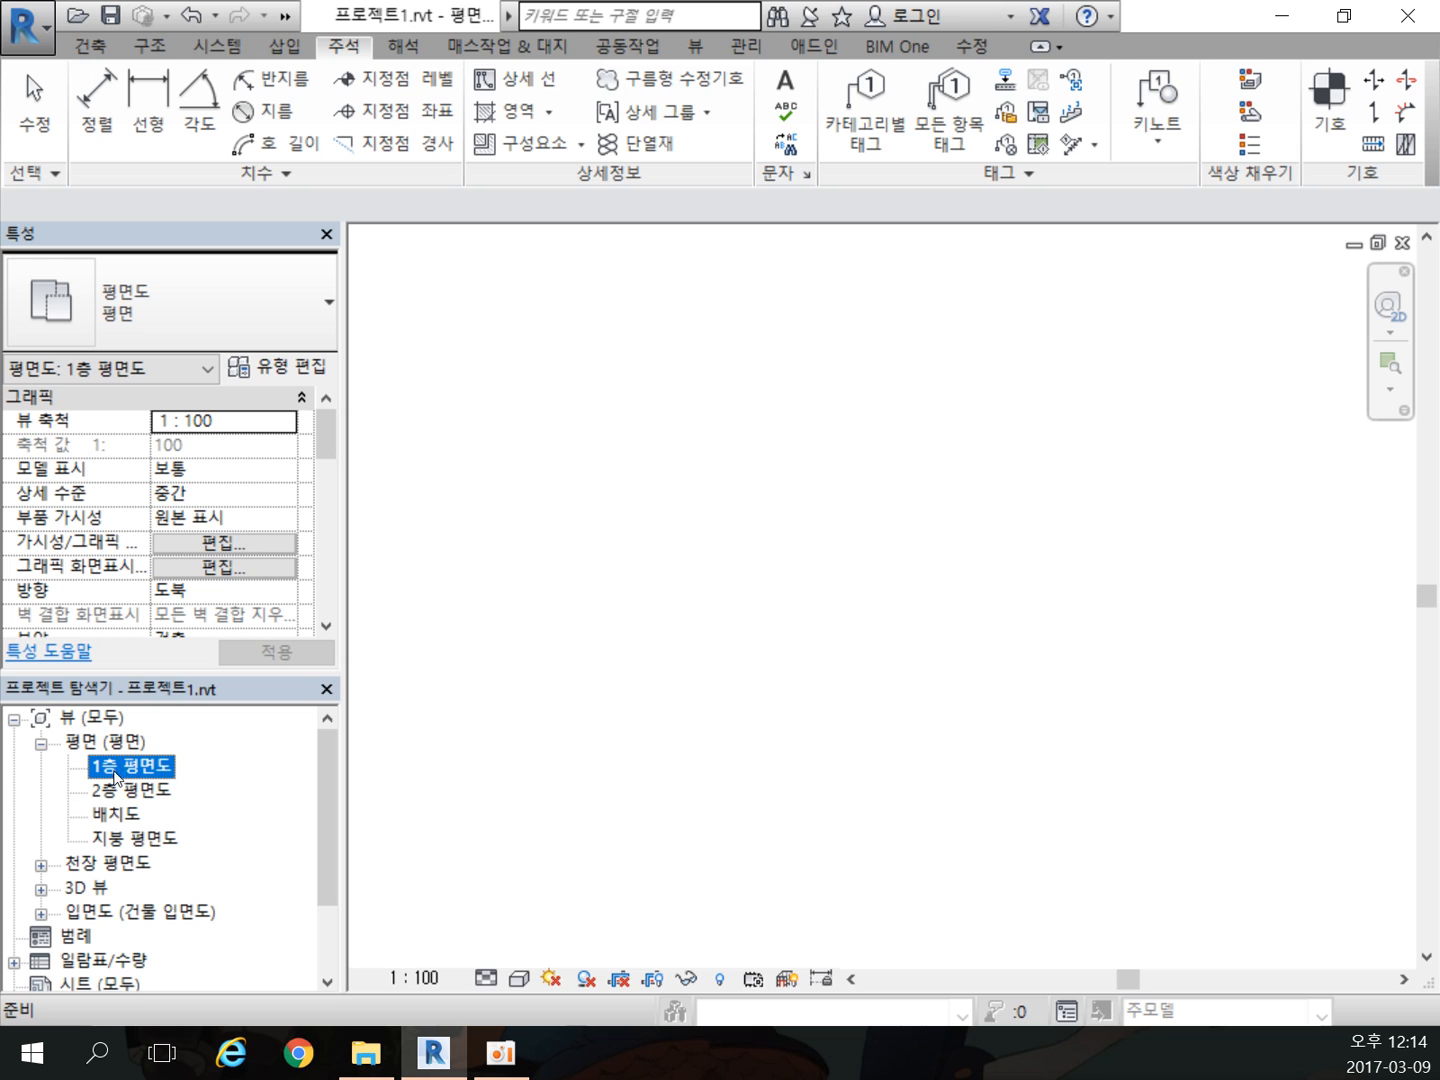
right_click(157, 775)
mouse_move(450, 420)
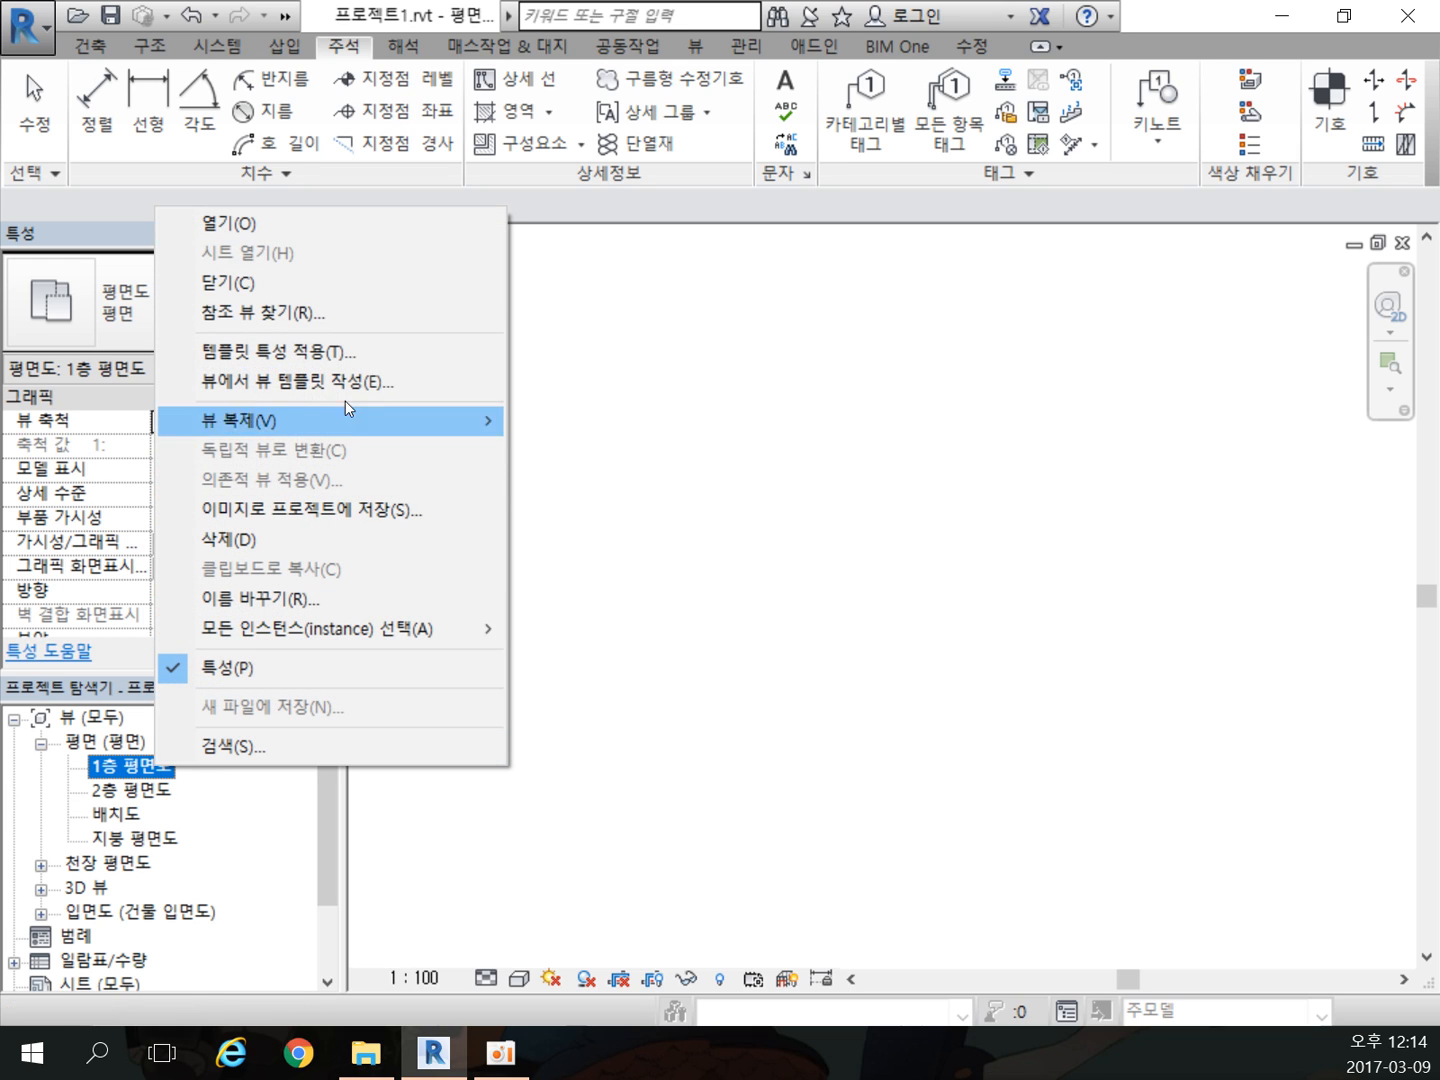
click(611, 426)
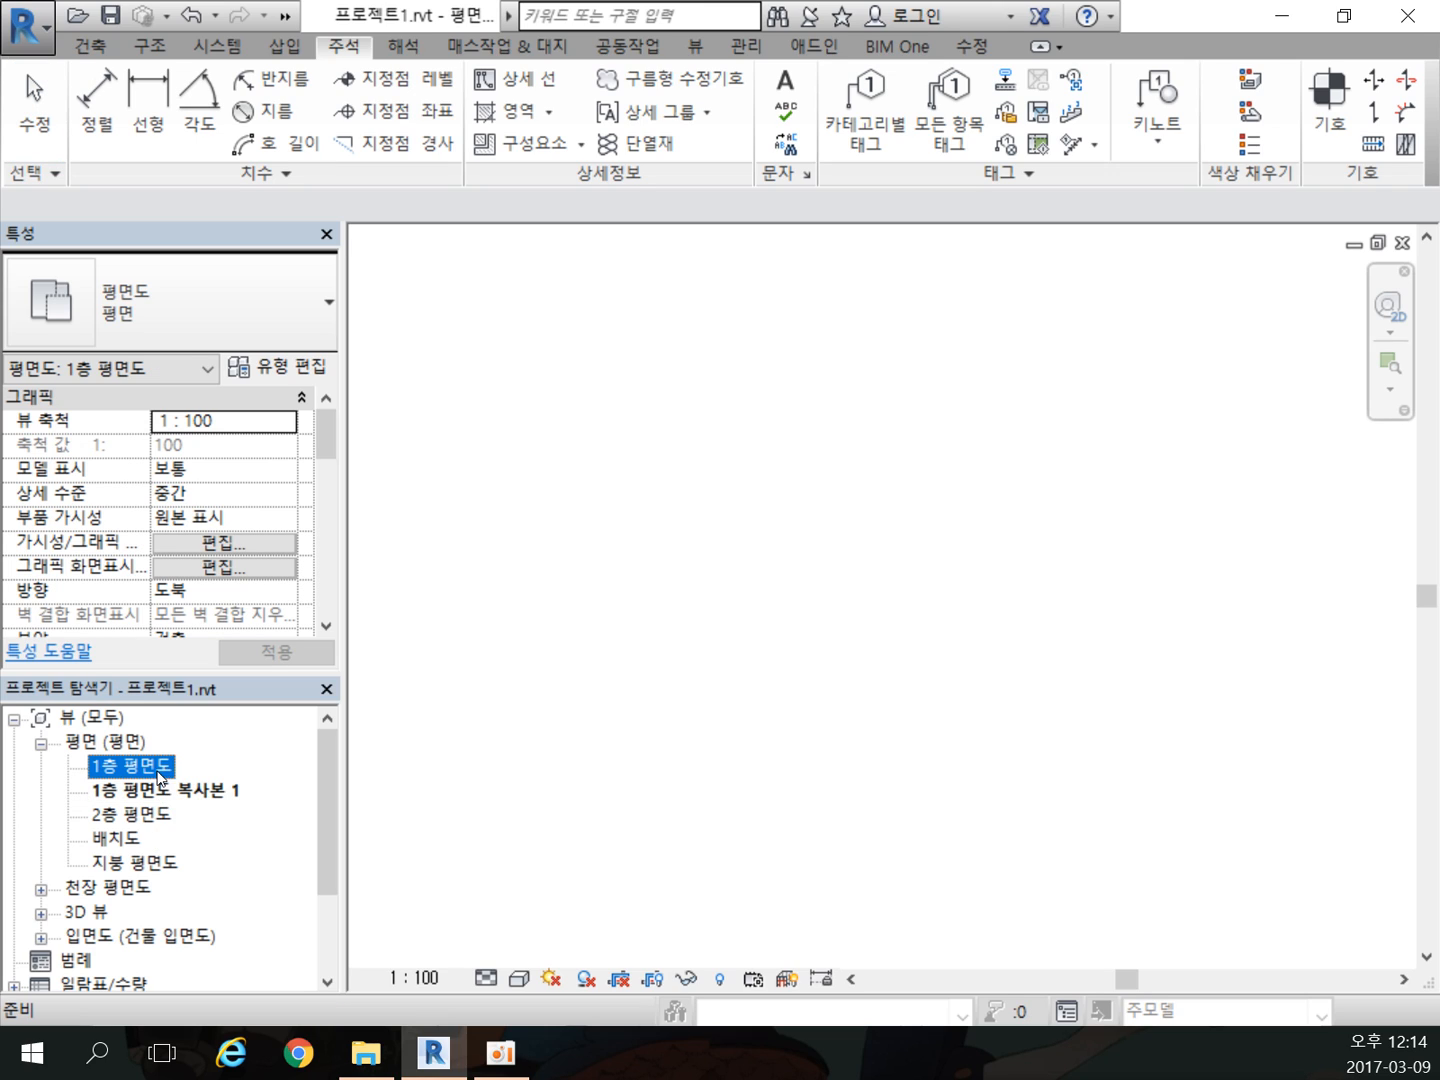
click(169, 789)
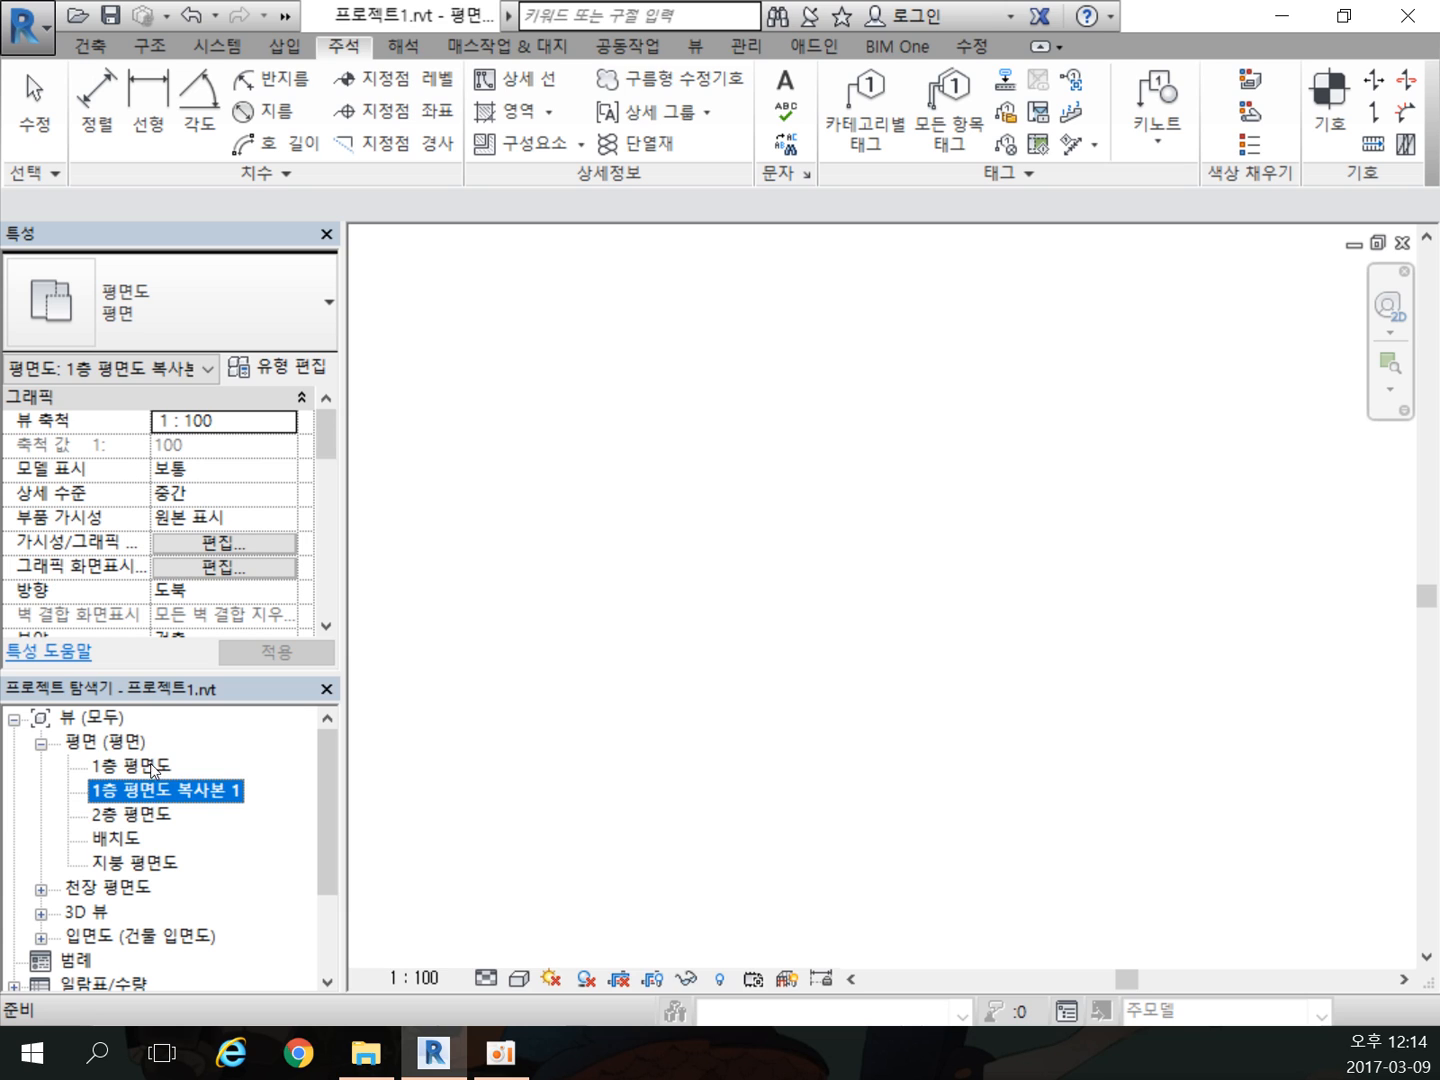
double_click(151, 766)
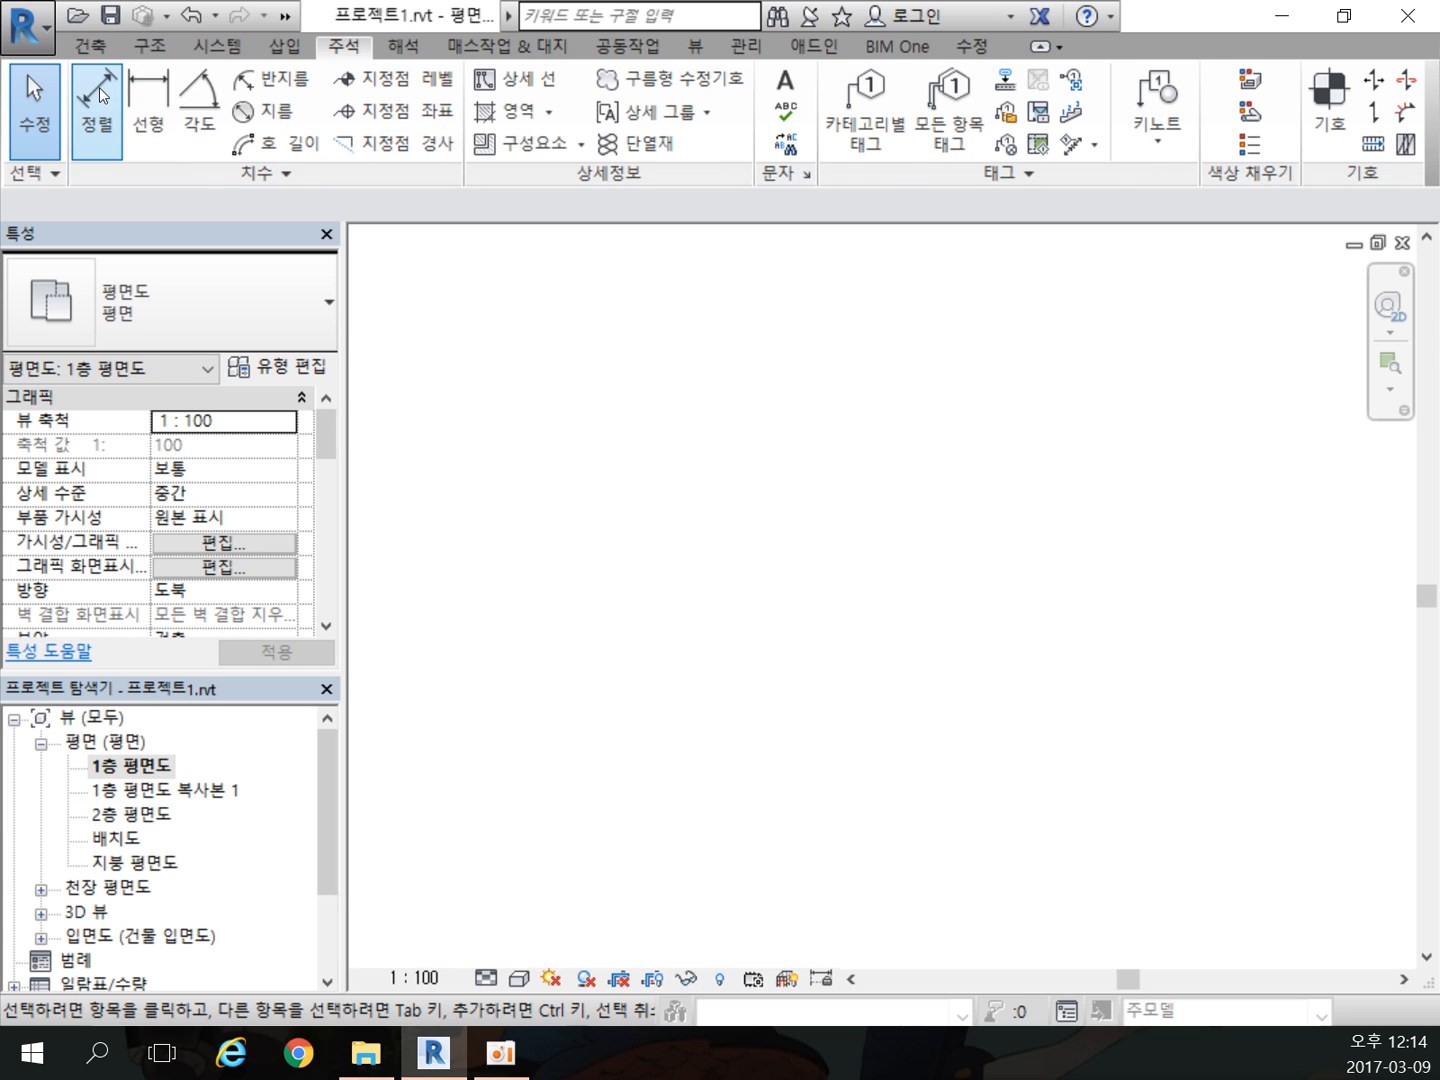
Step: Draw a rectangle of 외벽 - 스틸 스터드 벽돌벽 walls with an unconnected height of 8000 near the plan's centre and end the command
click(94, 47)
click(97, 95)
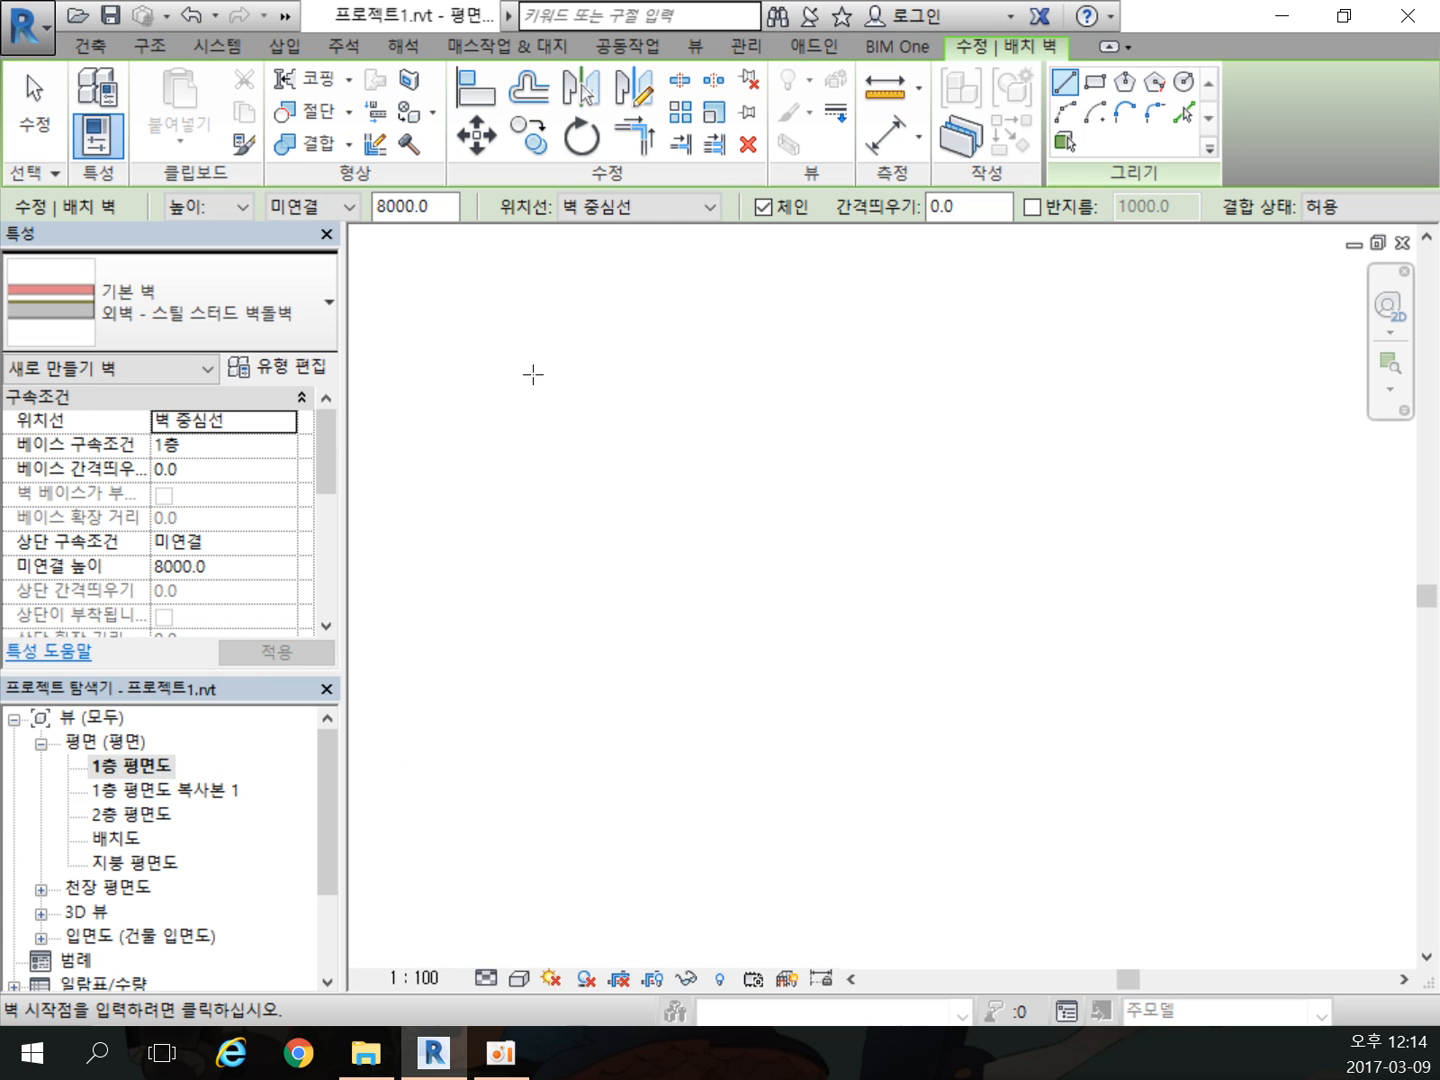
click(1095, 82)
click(672, 425)
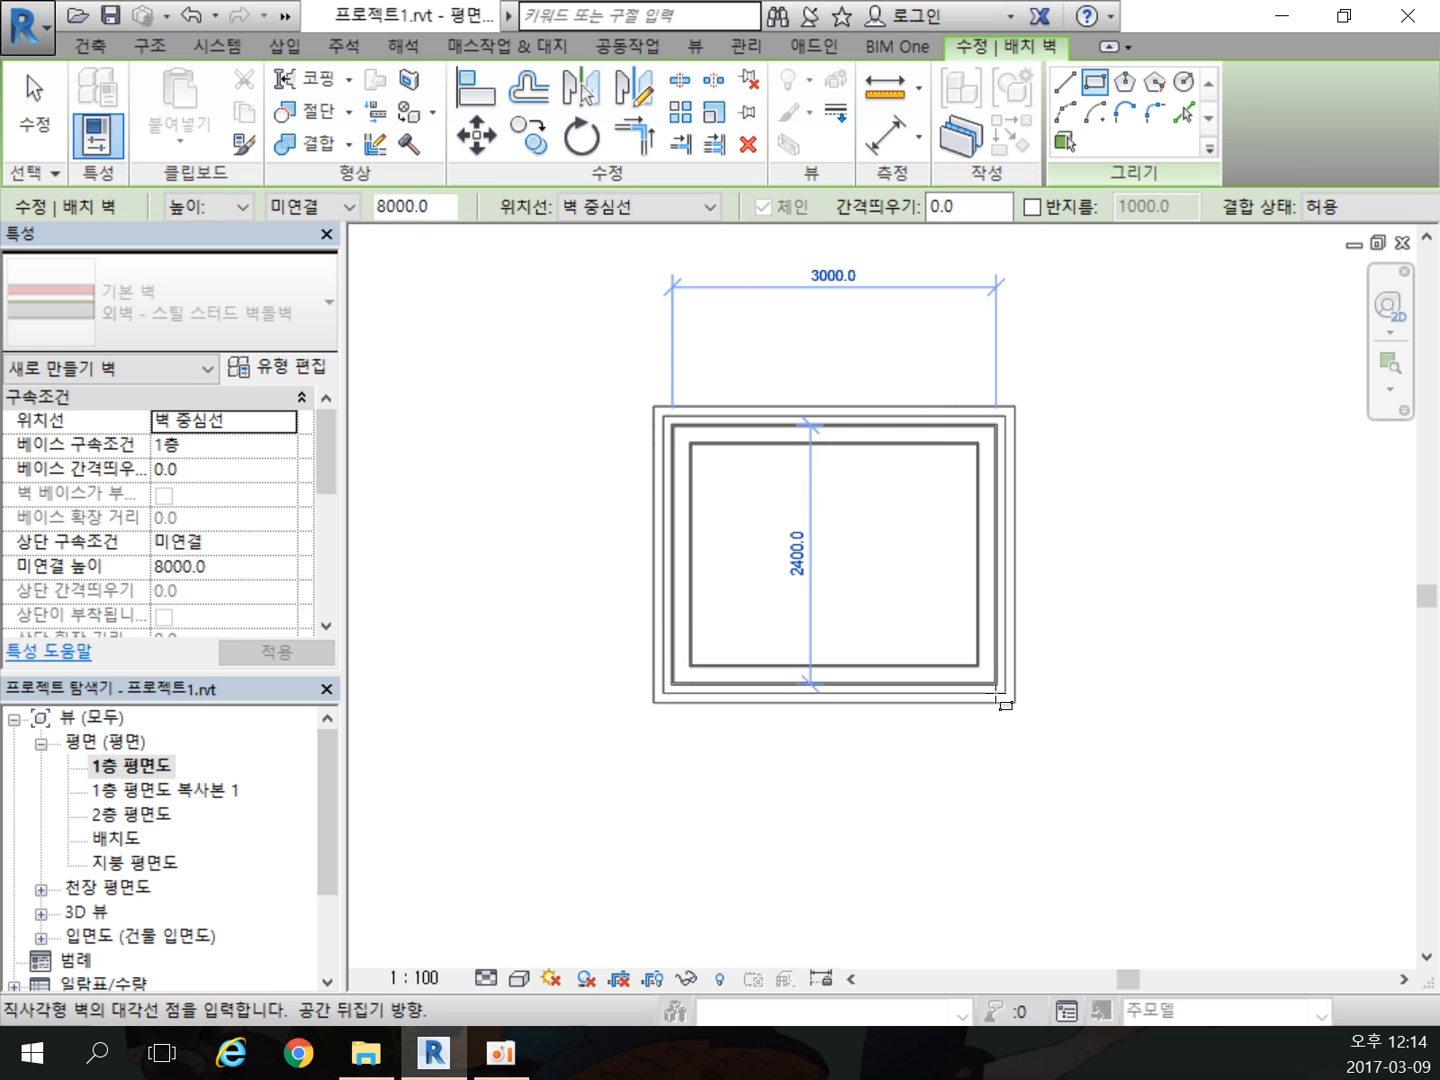
click(1080, 765)
right_click(522, 395)
click(525, 400)
right_click(524, 398)
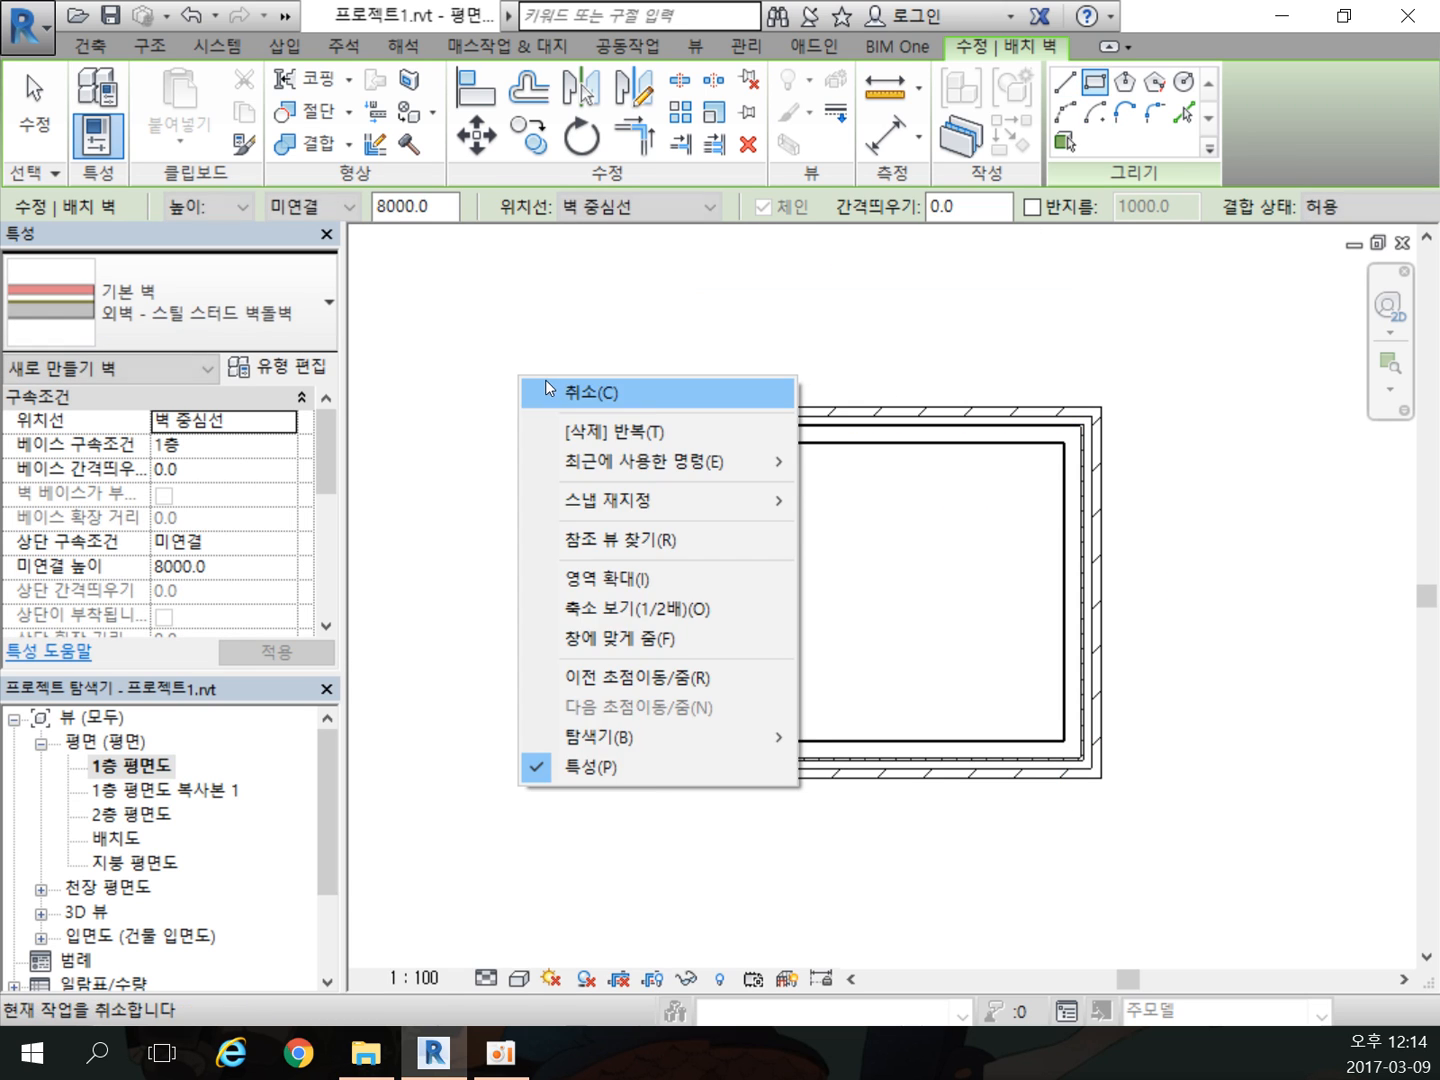
click(524, 398)
scroll(556, 500, down, 3)
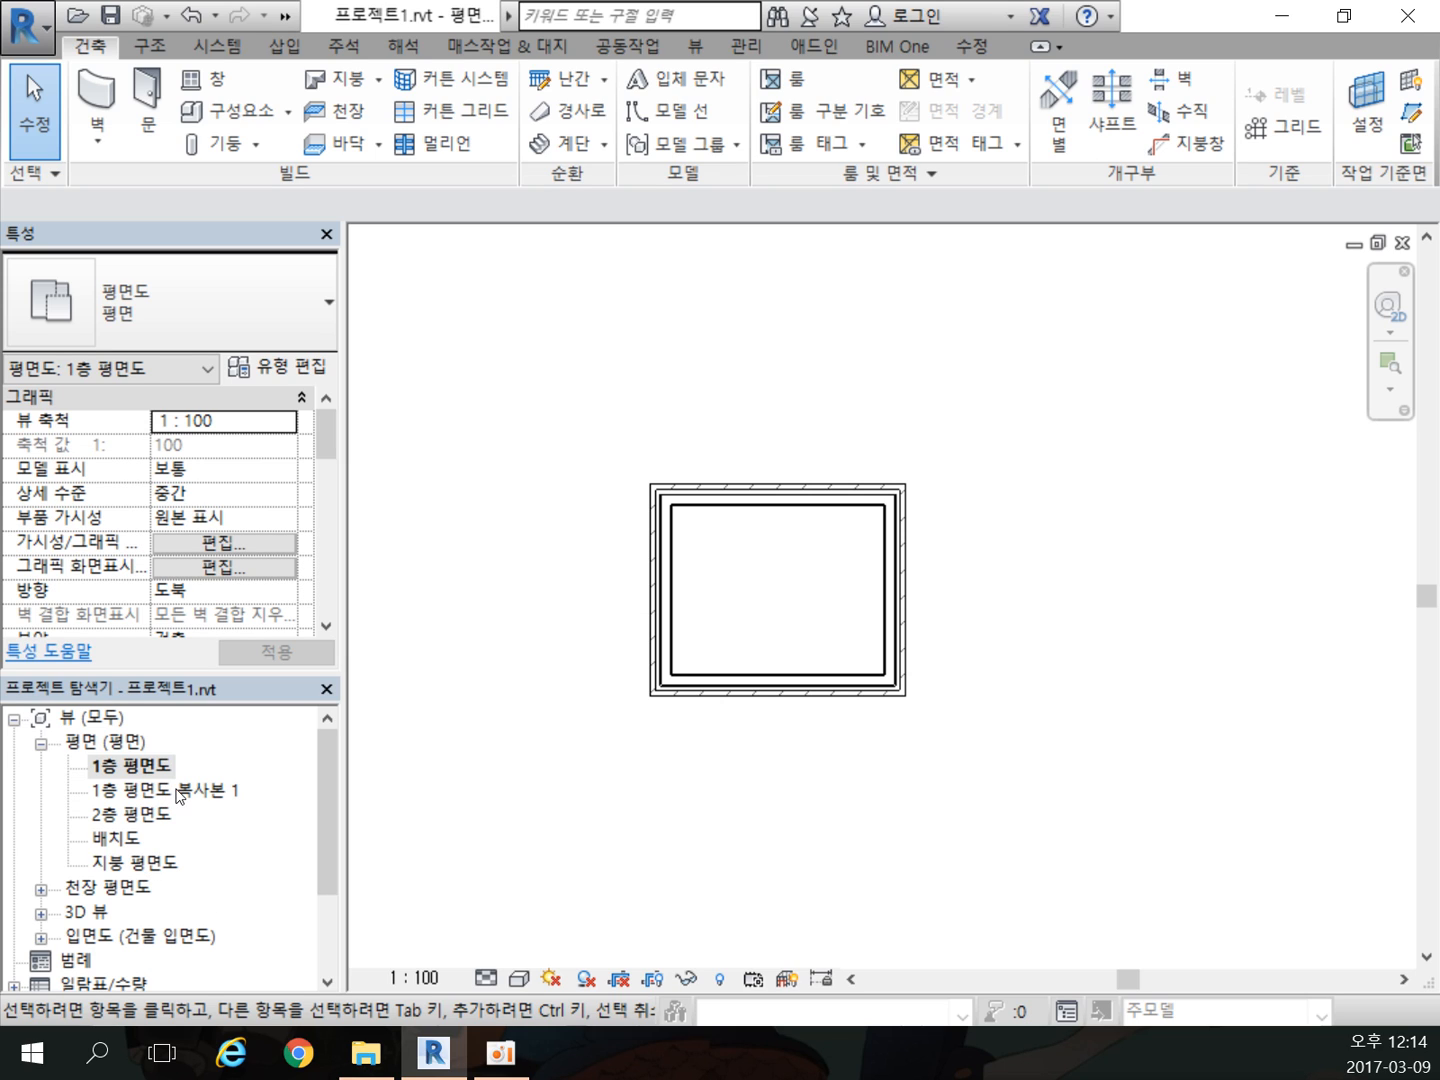
Step: Open the duplicated floor plan view 1층 평면도 복사본 1
click(183, 796)
double_click(183, 795)
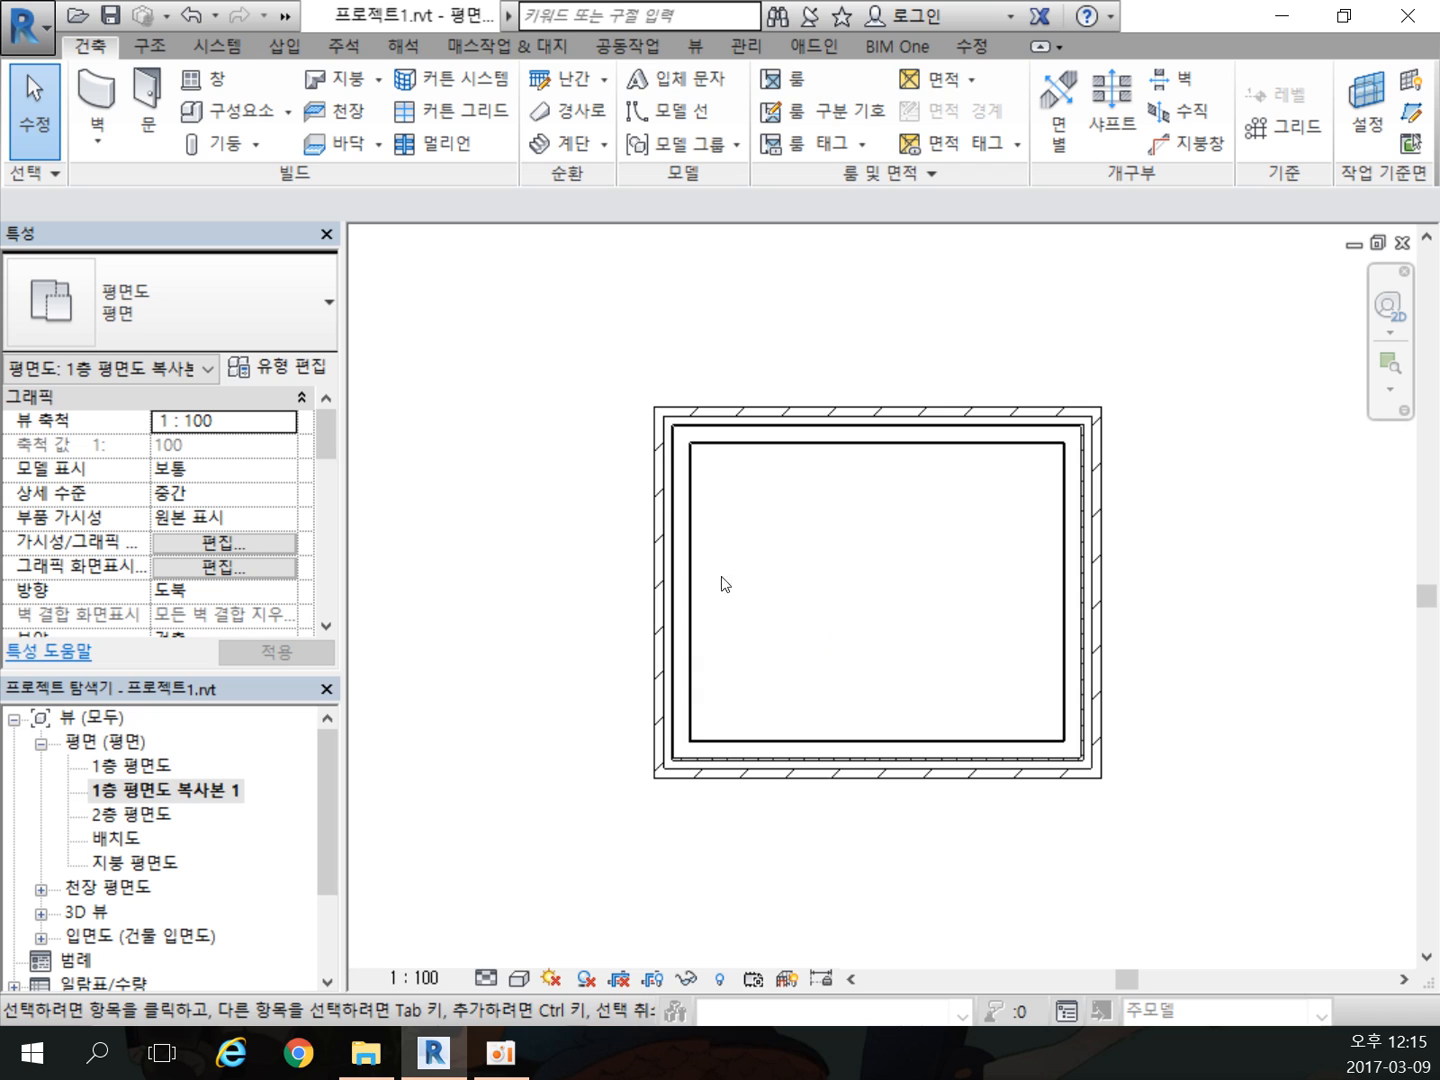
scroll(921, 589, down, 2)
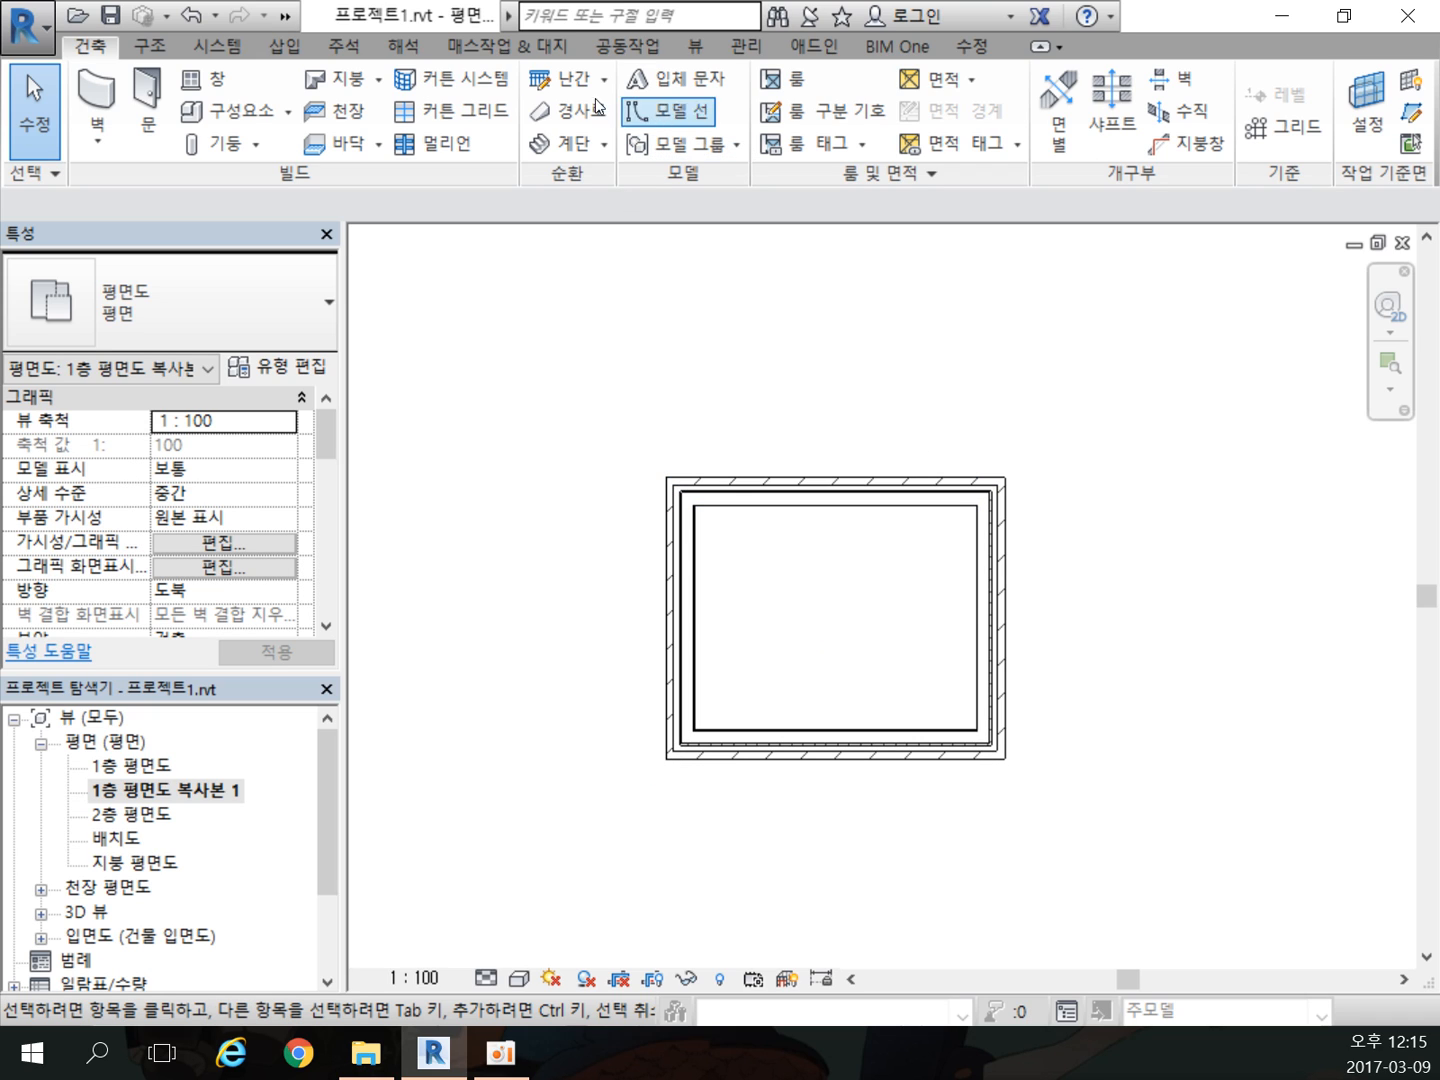
Step: Draw 가는 선 detail-line circles centred on the upper-right and lower-left outer wall corners, the lower-left one about 1000 in radius
click(343, 47)
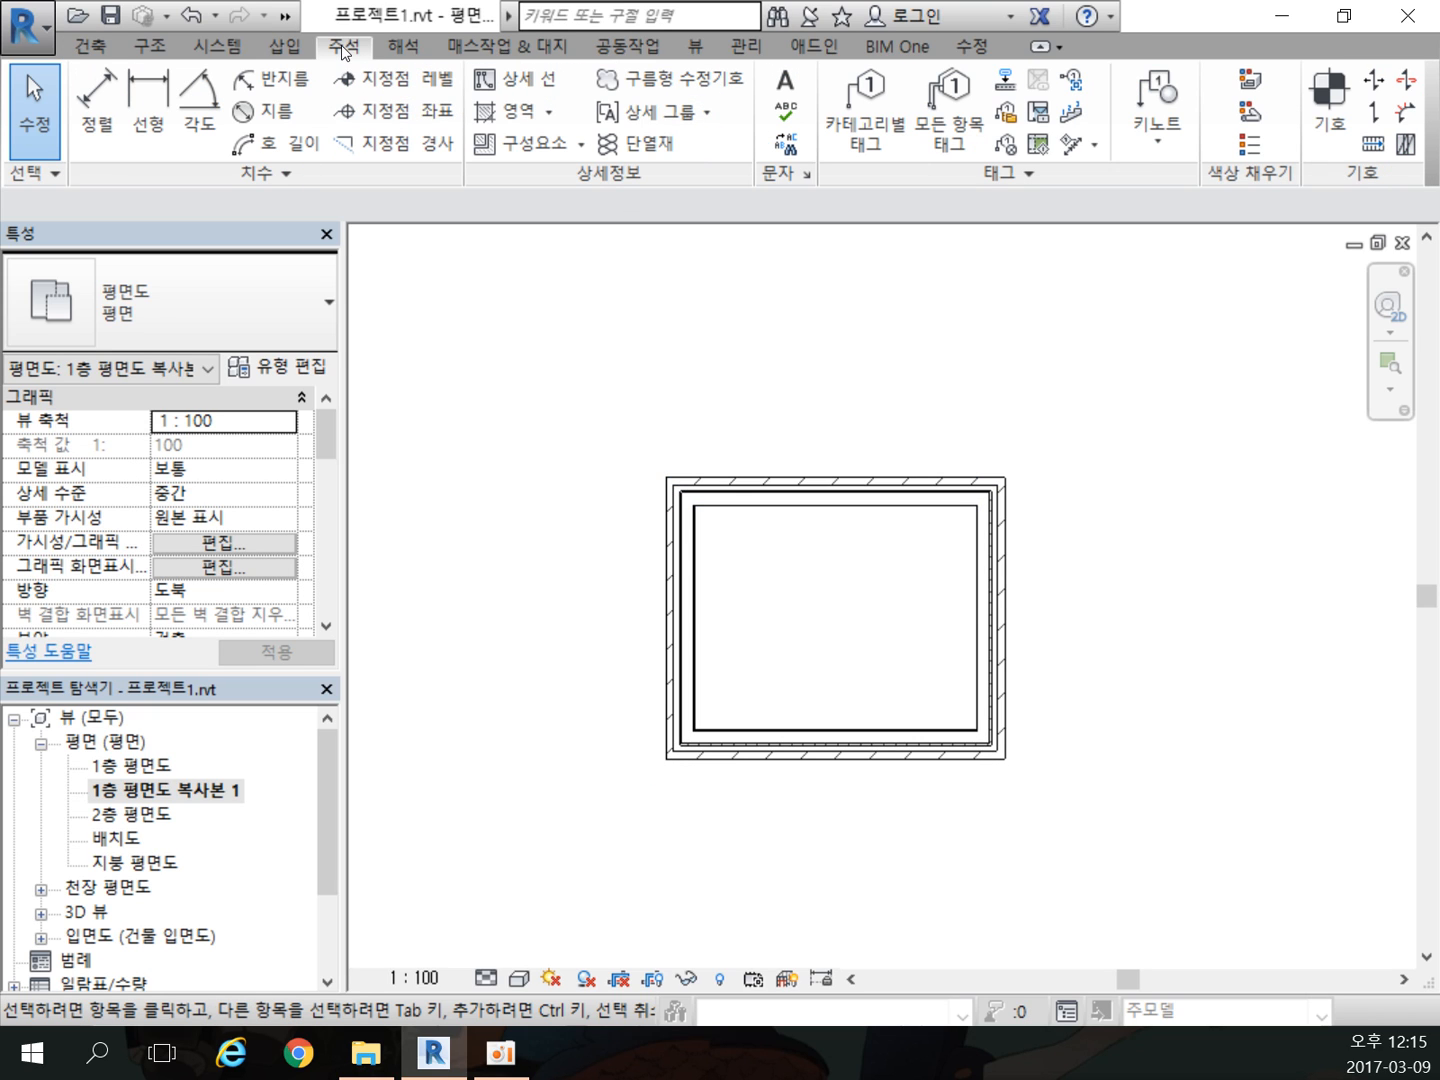
click(533, 80)
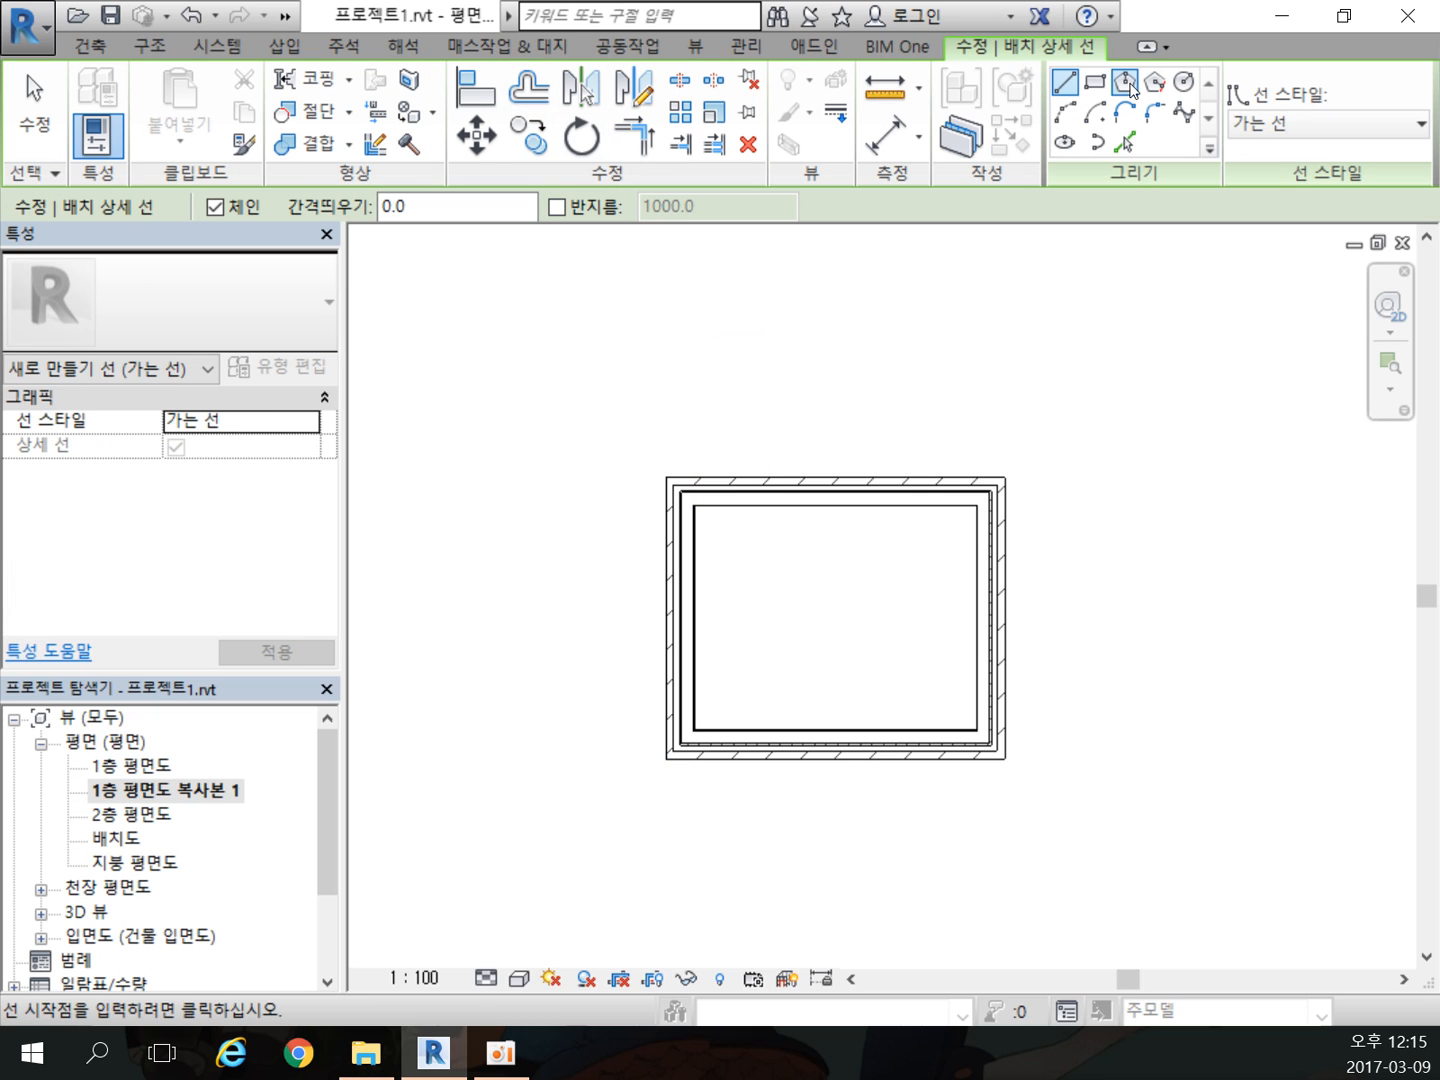
click(1184, 83)
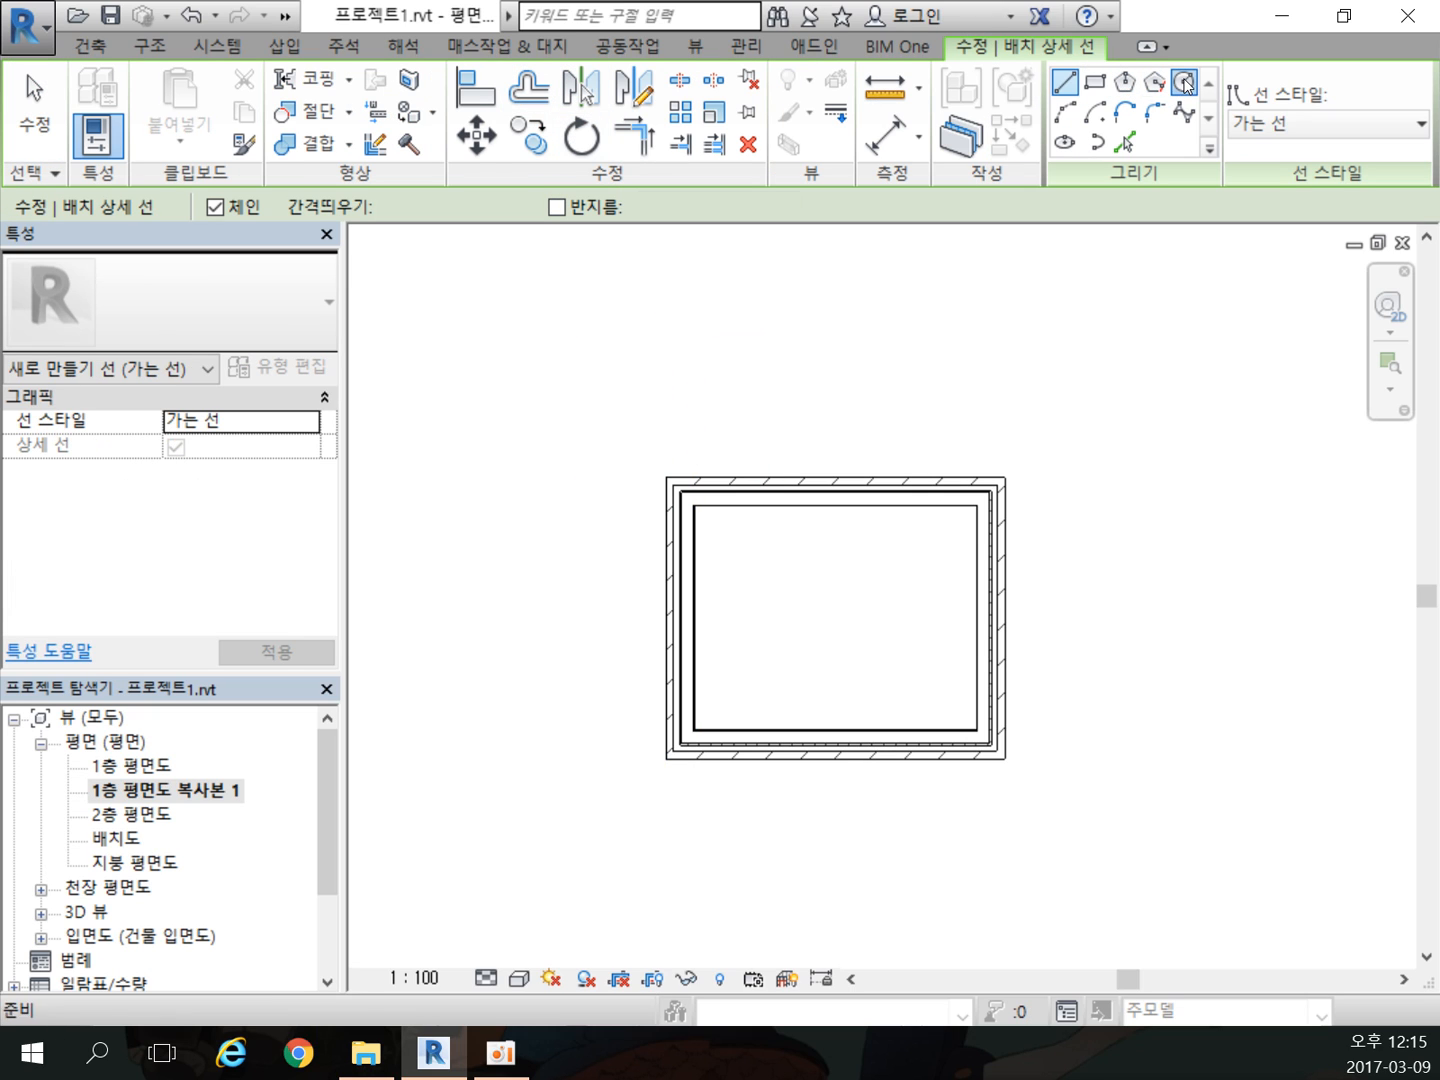
click(1005, 478)
click(1096, 437)
click(664, 758)
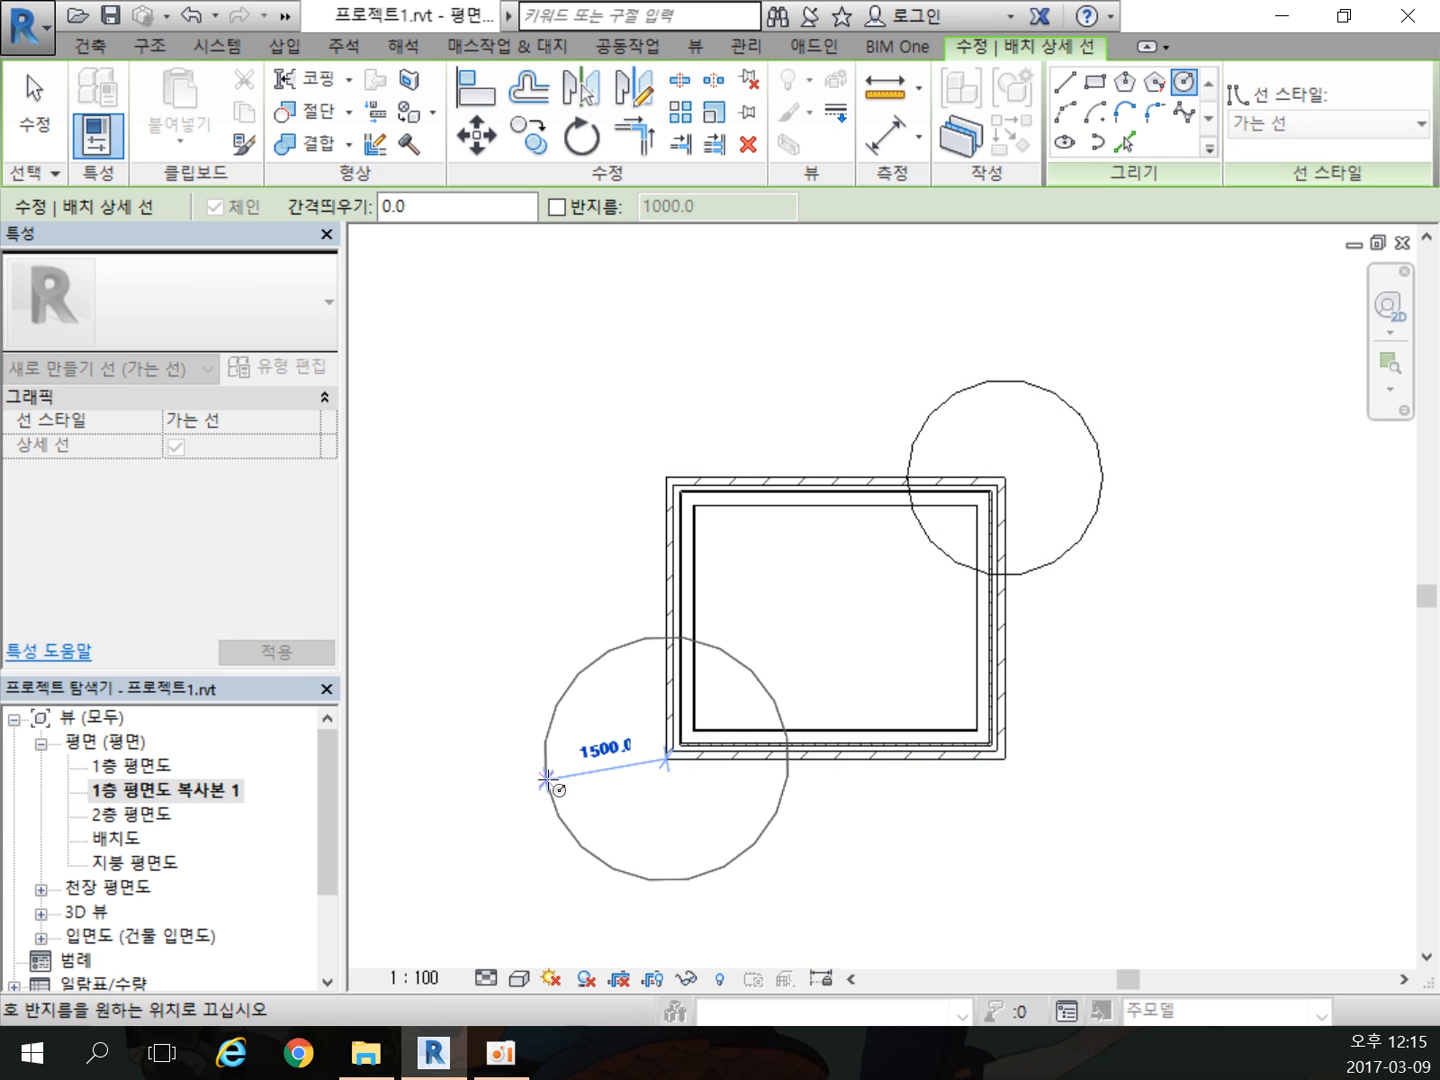
click(588, 765)
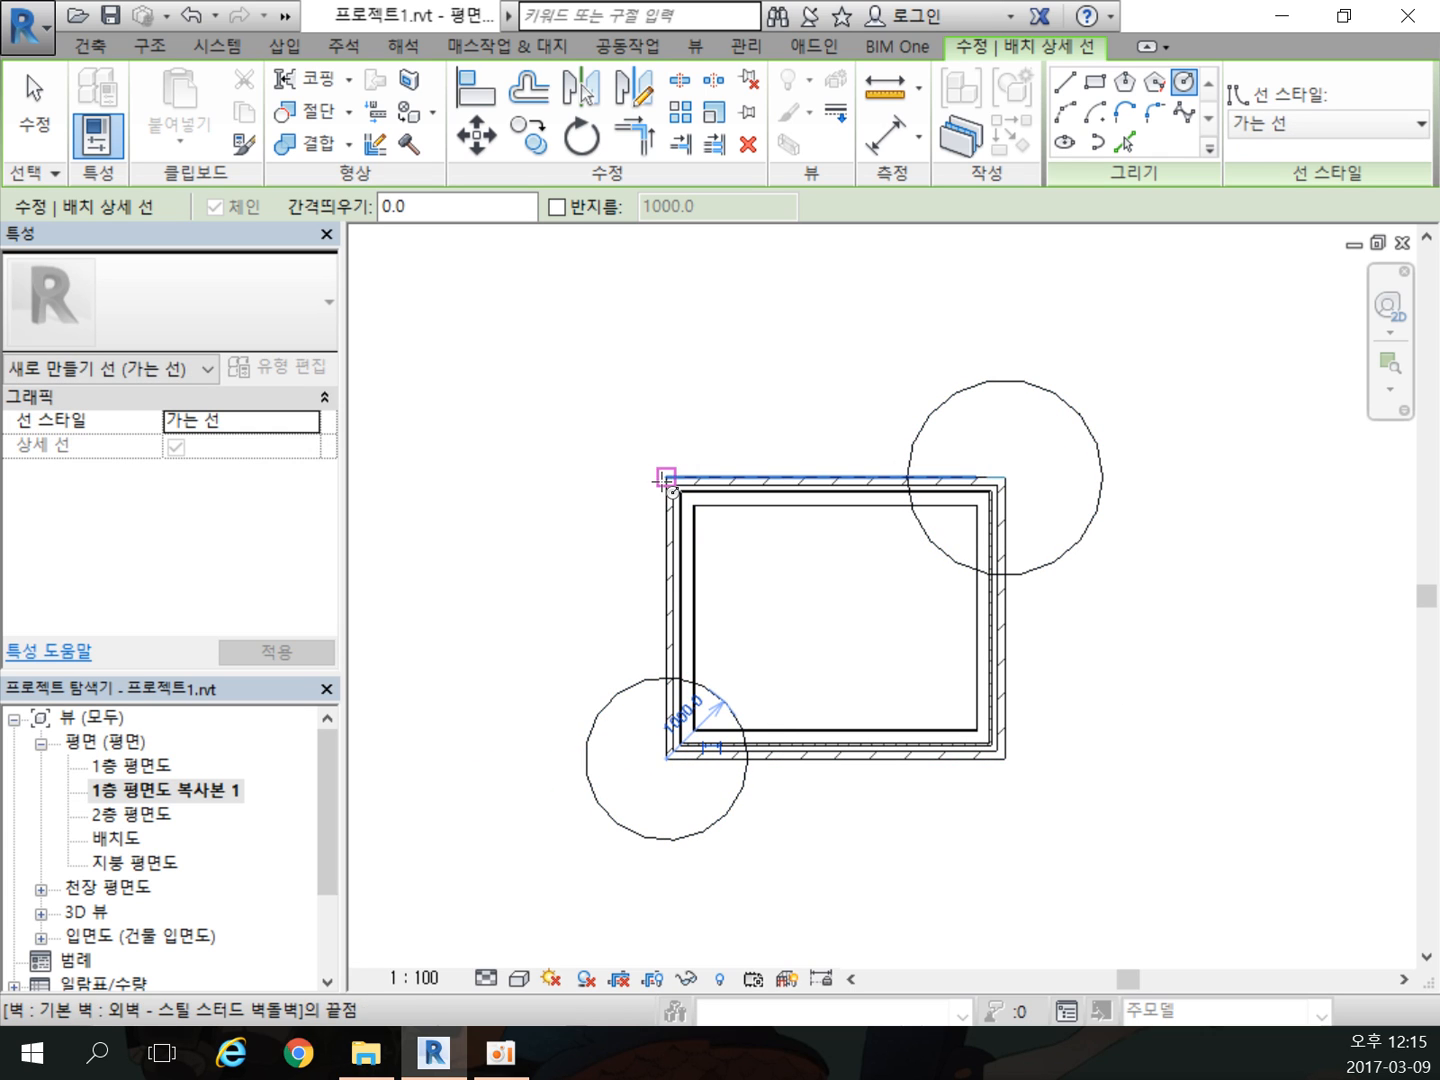
Step: Draw a small detail-line circle on the upper-left outer wall corner and a larger one on the lower-right corner, and end the command
click(665, 479)
click(628, 456)
click(1005, 758)
click(1081, 685)
right_click(1191, 589)
right_click(1195, 535)
click(1205, 553)
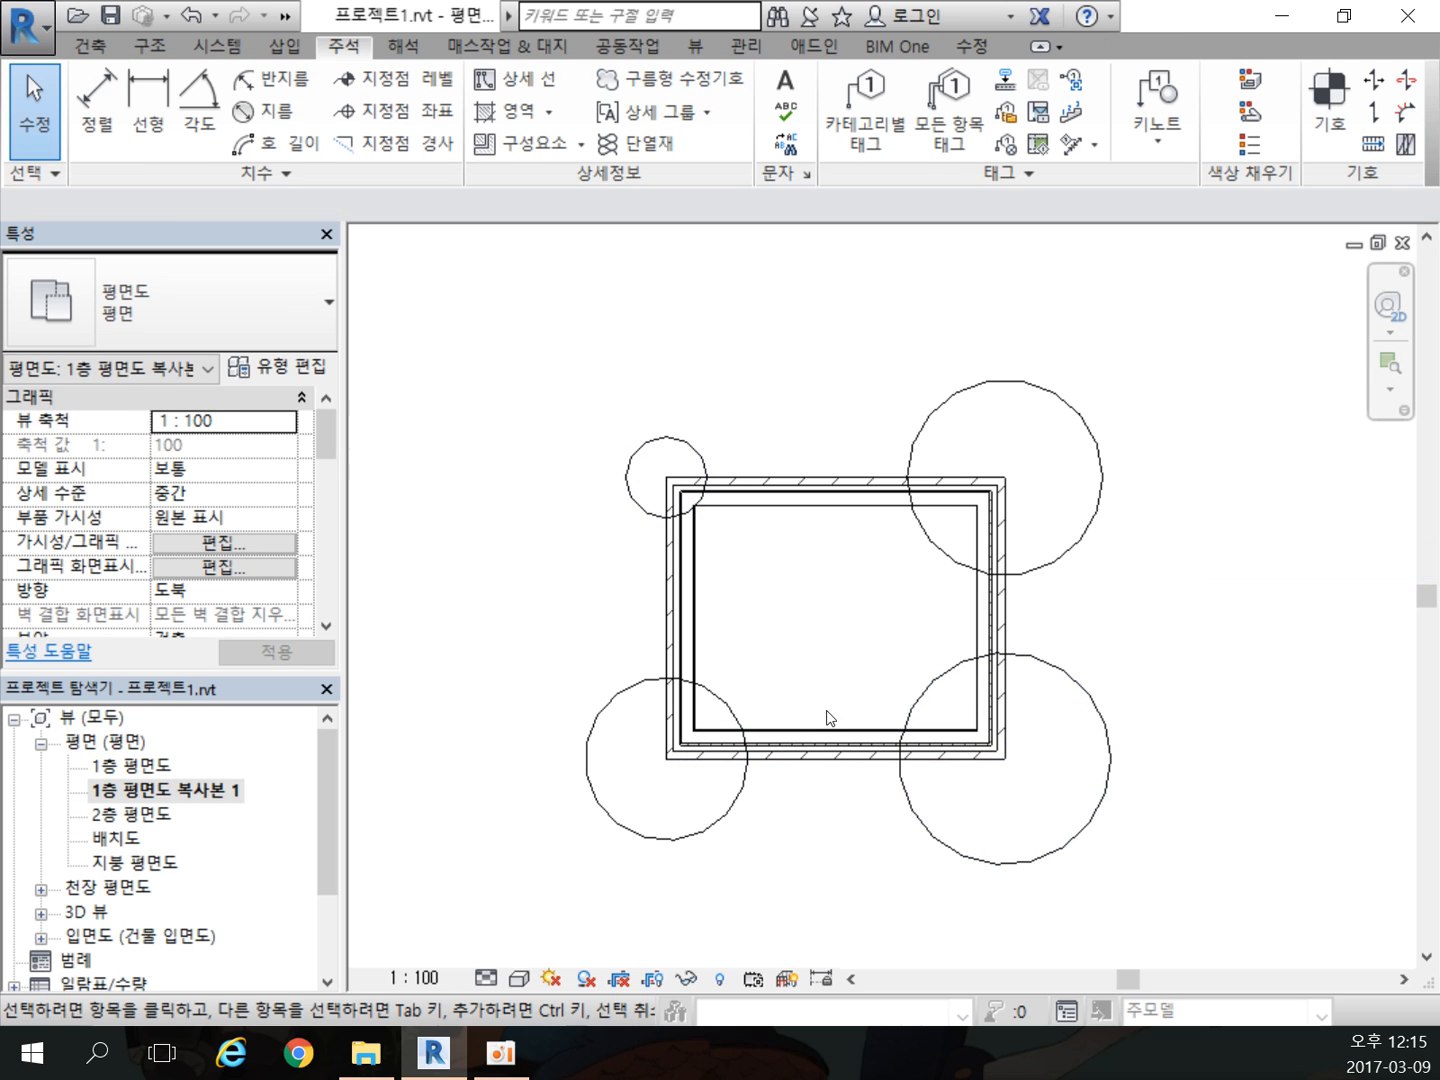
Step: In 1층 평면도, draw a model-line circle with a radius of about 800 inside the rectangular walls and end the command
double_click(120, 765)
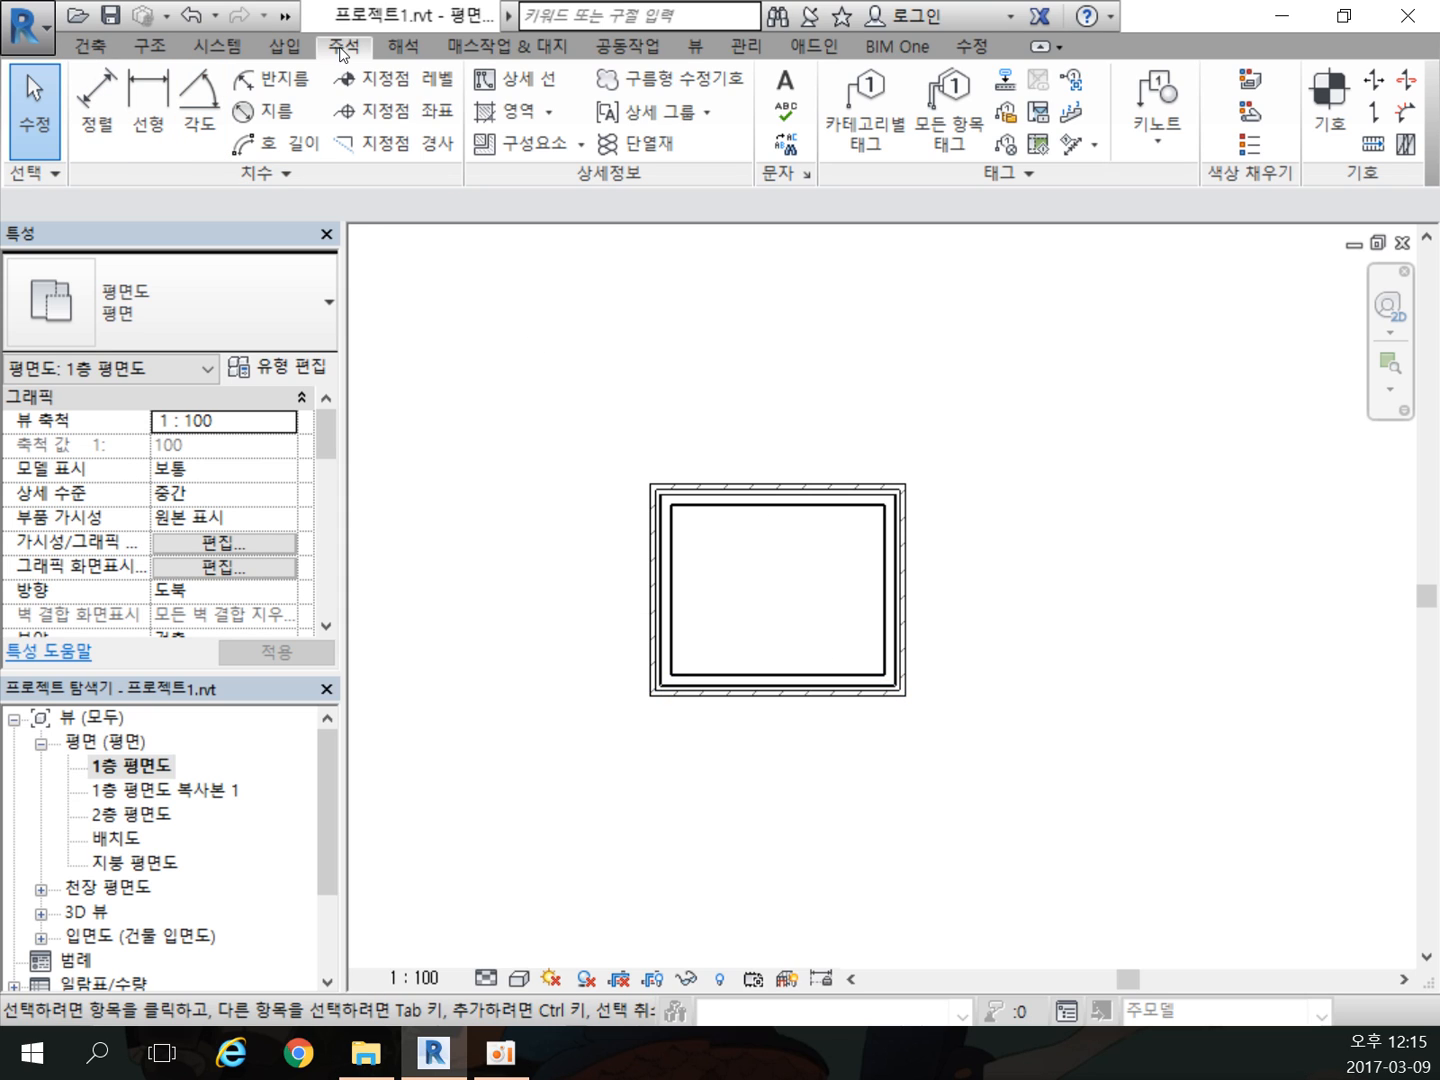
click(89, 50)
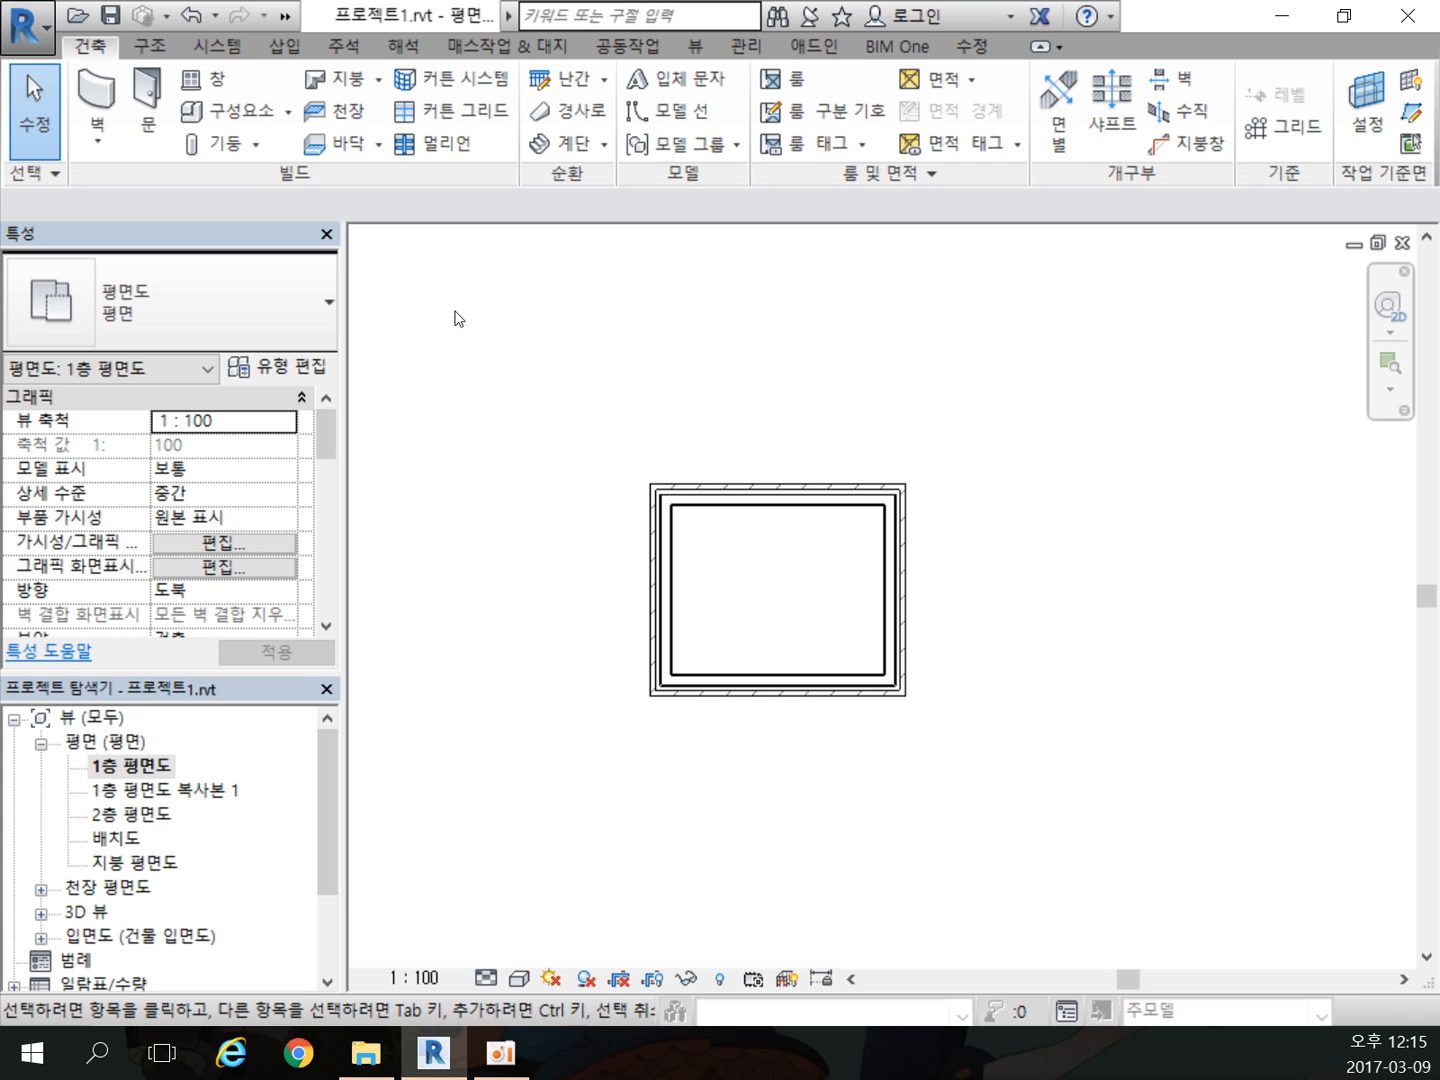
click(679, 116)
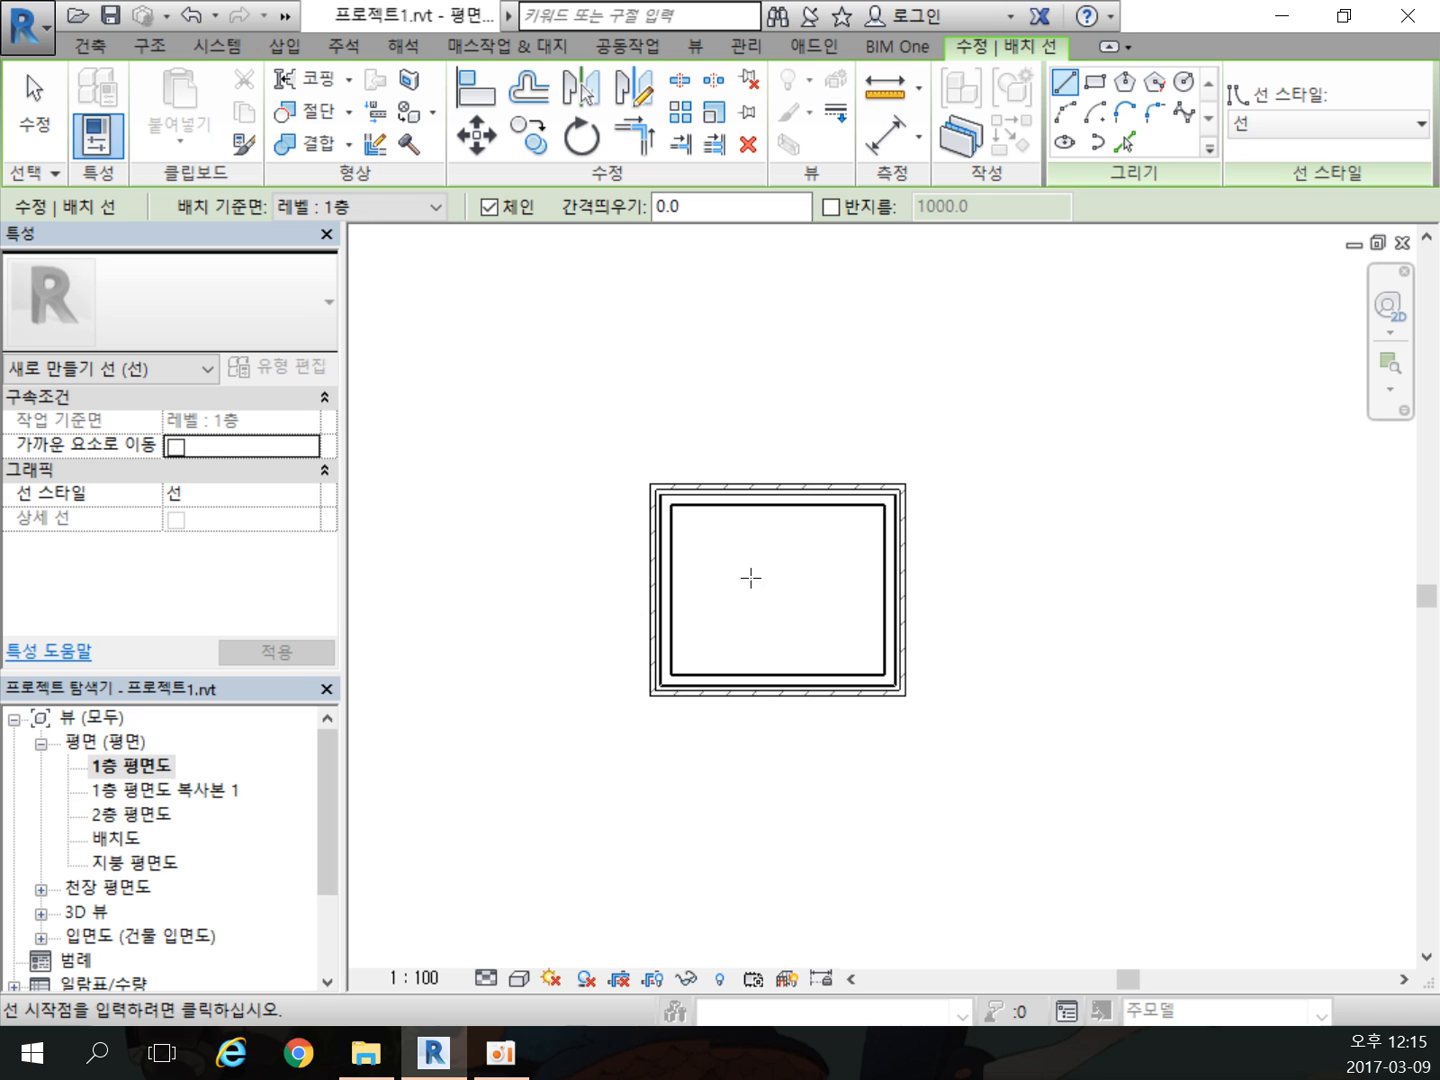
click(1186, 86)
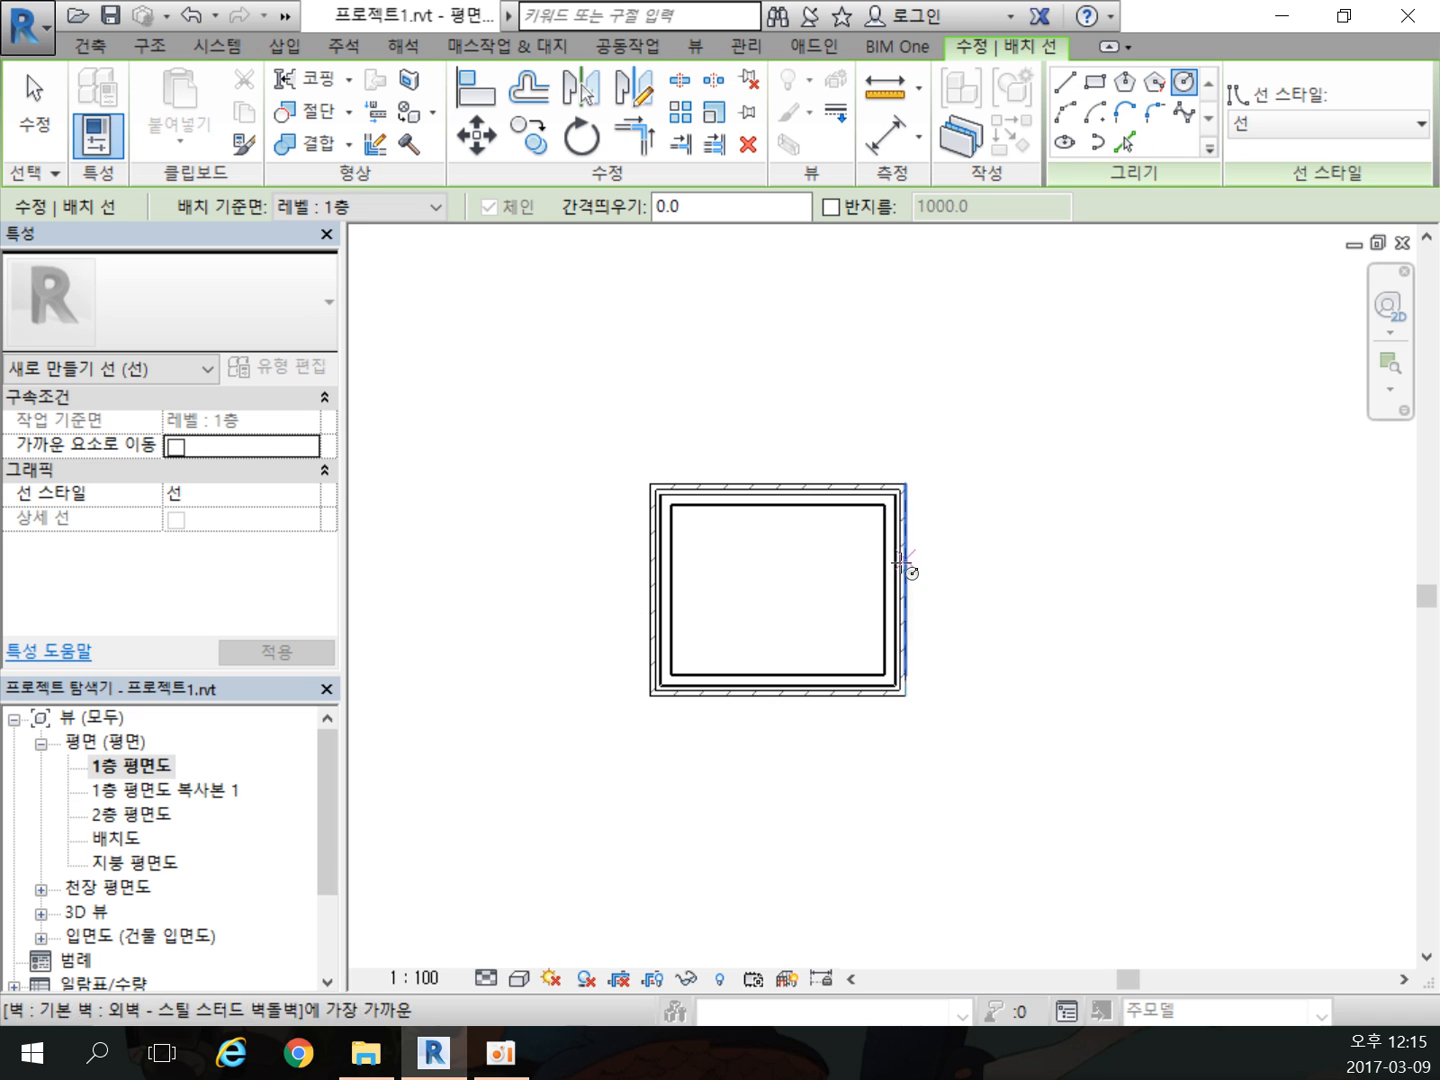
click(764, 578)
click(805, 604)
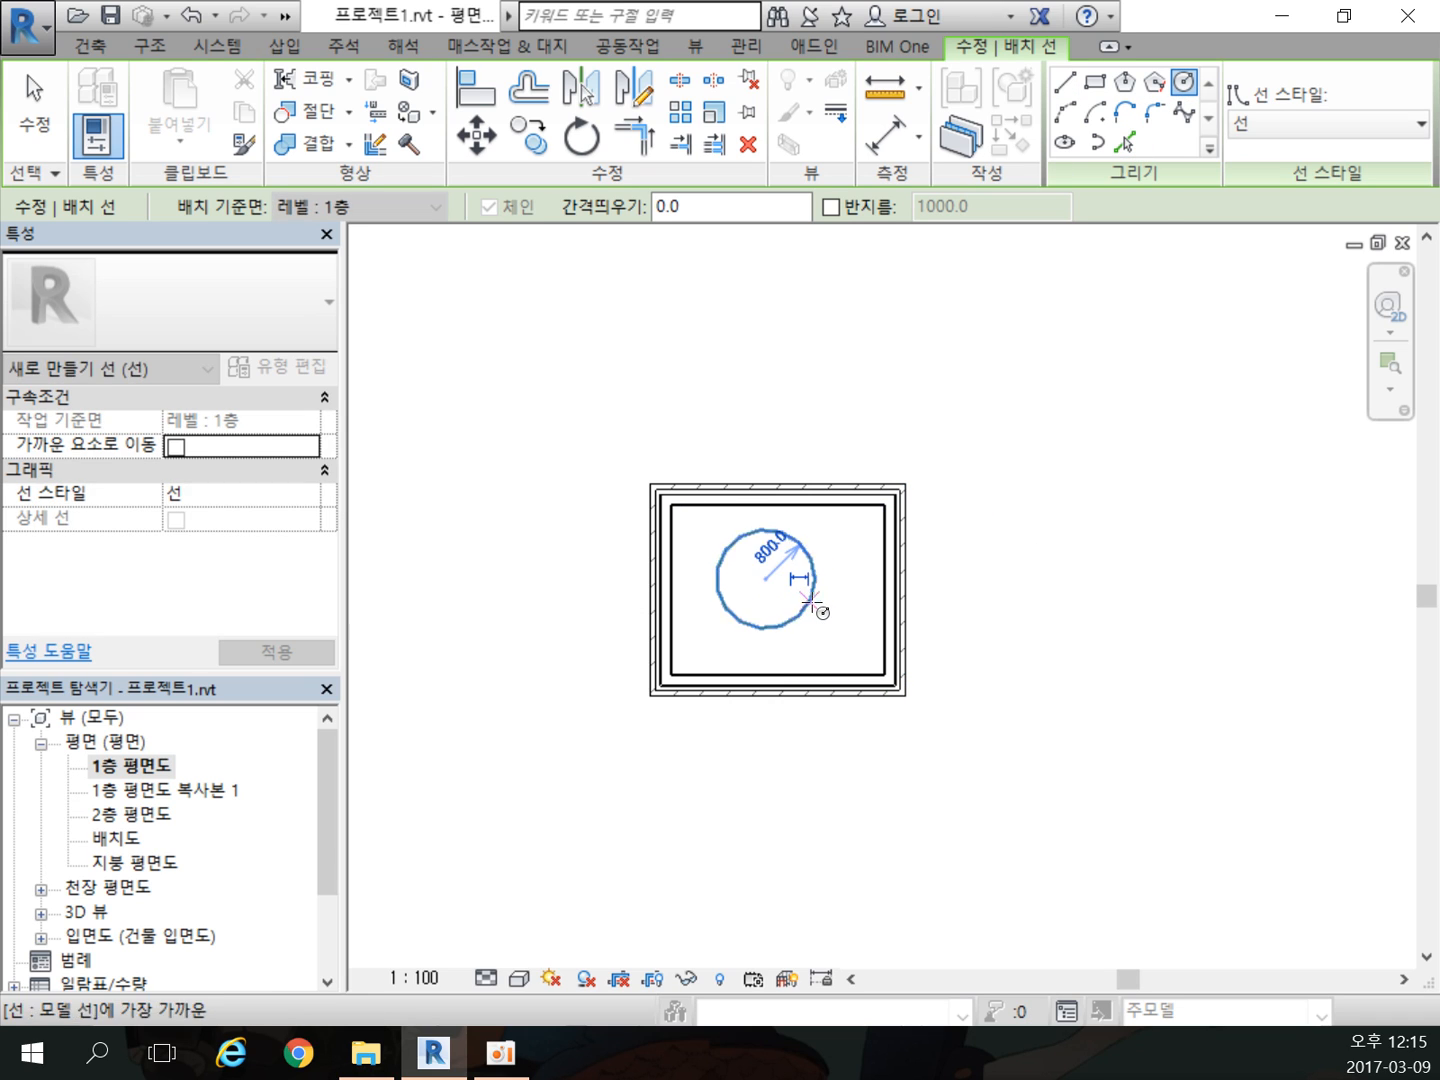
right_click(1068, 437)
right_click(1064, 414)
click(1118, 432)
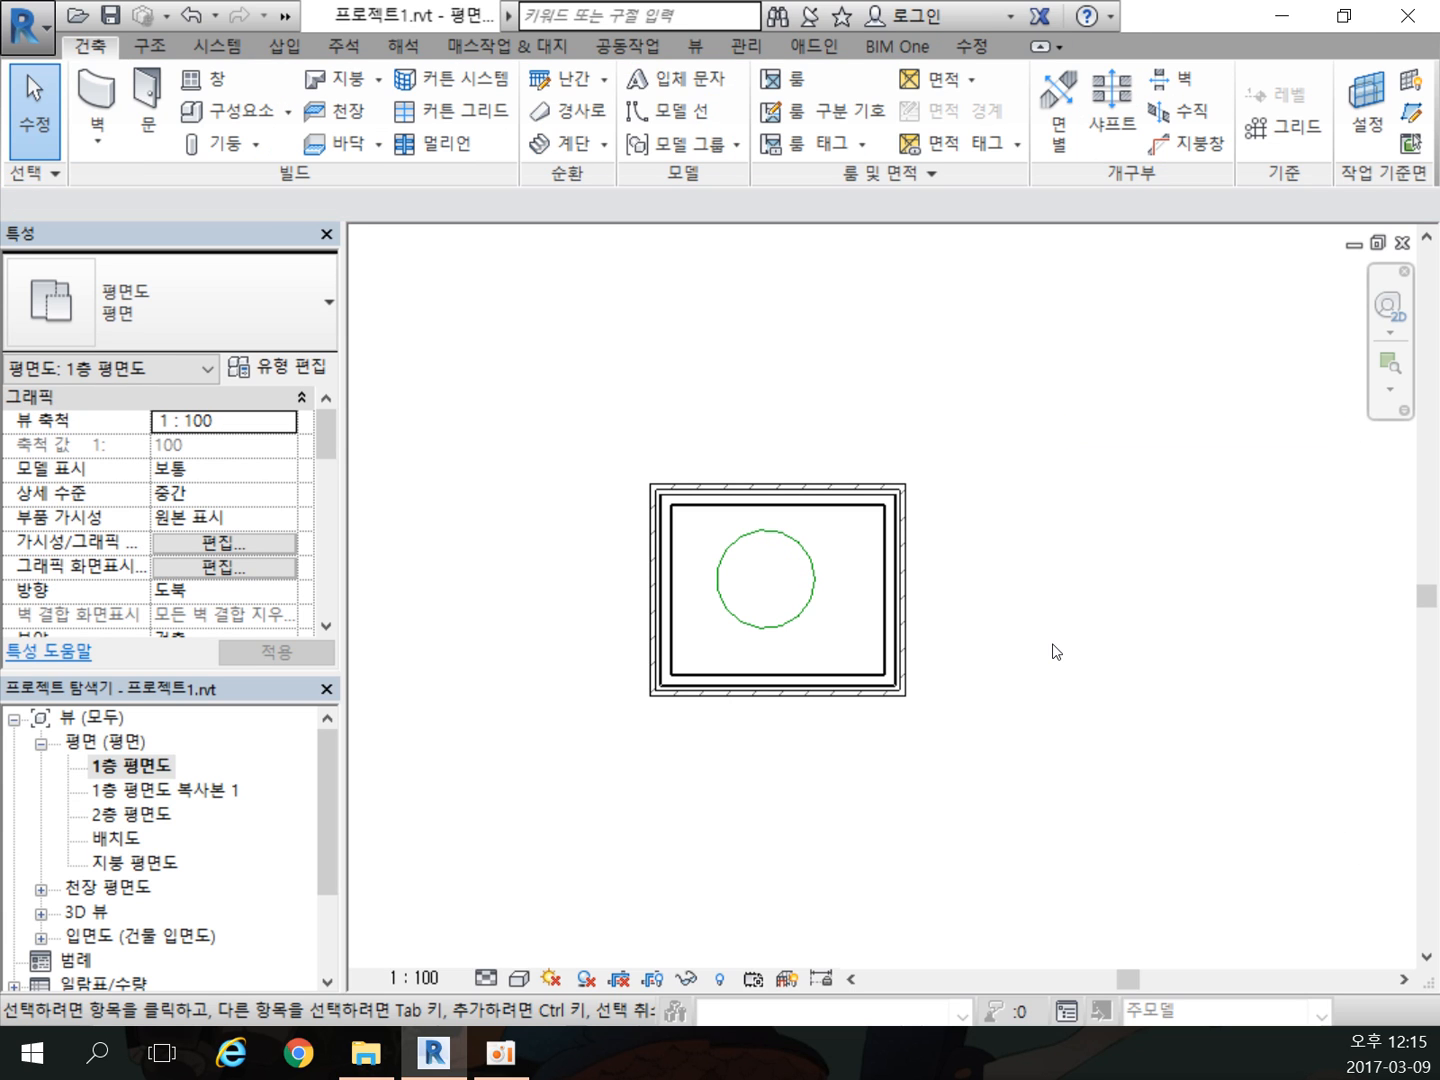
Step: Set the model-line circle's line style to 가는 선, and undo that change
click(815, 558)
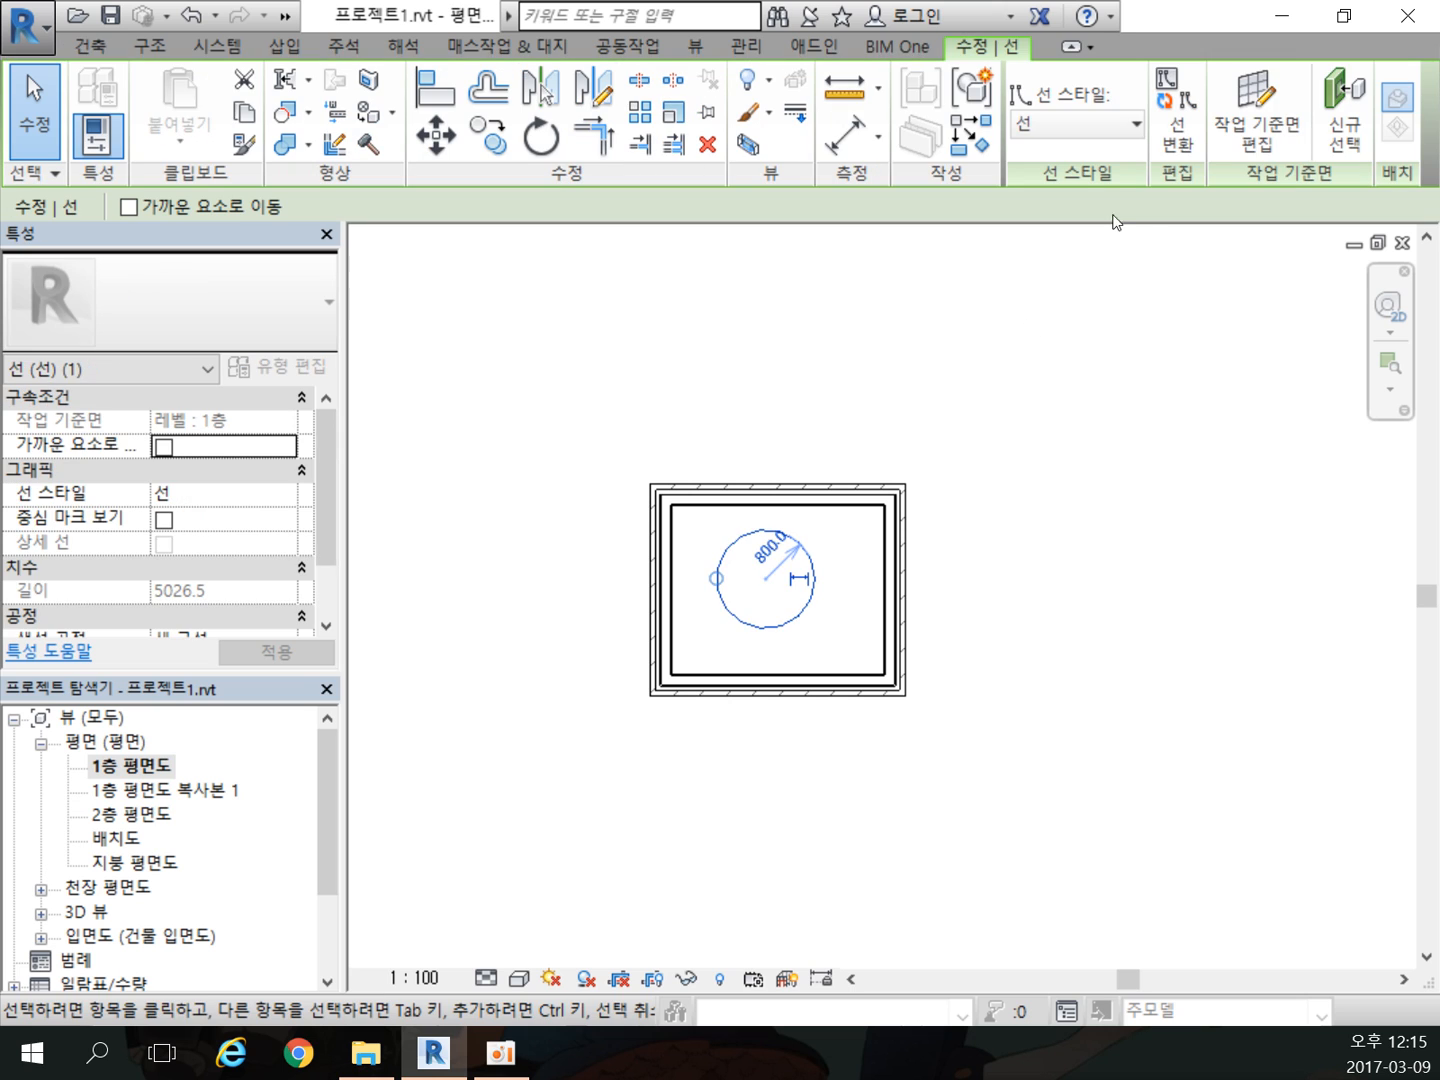
click(1133, 124)
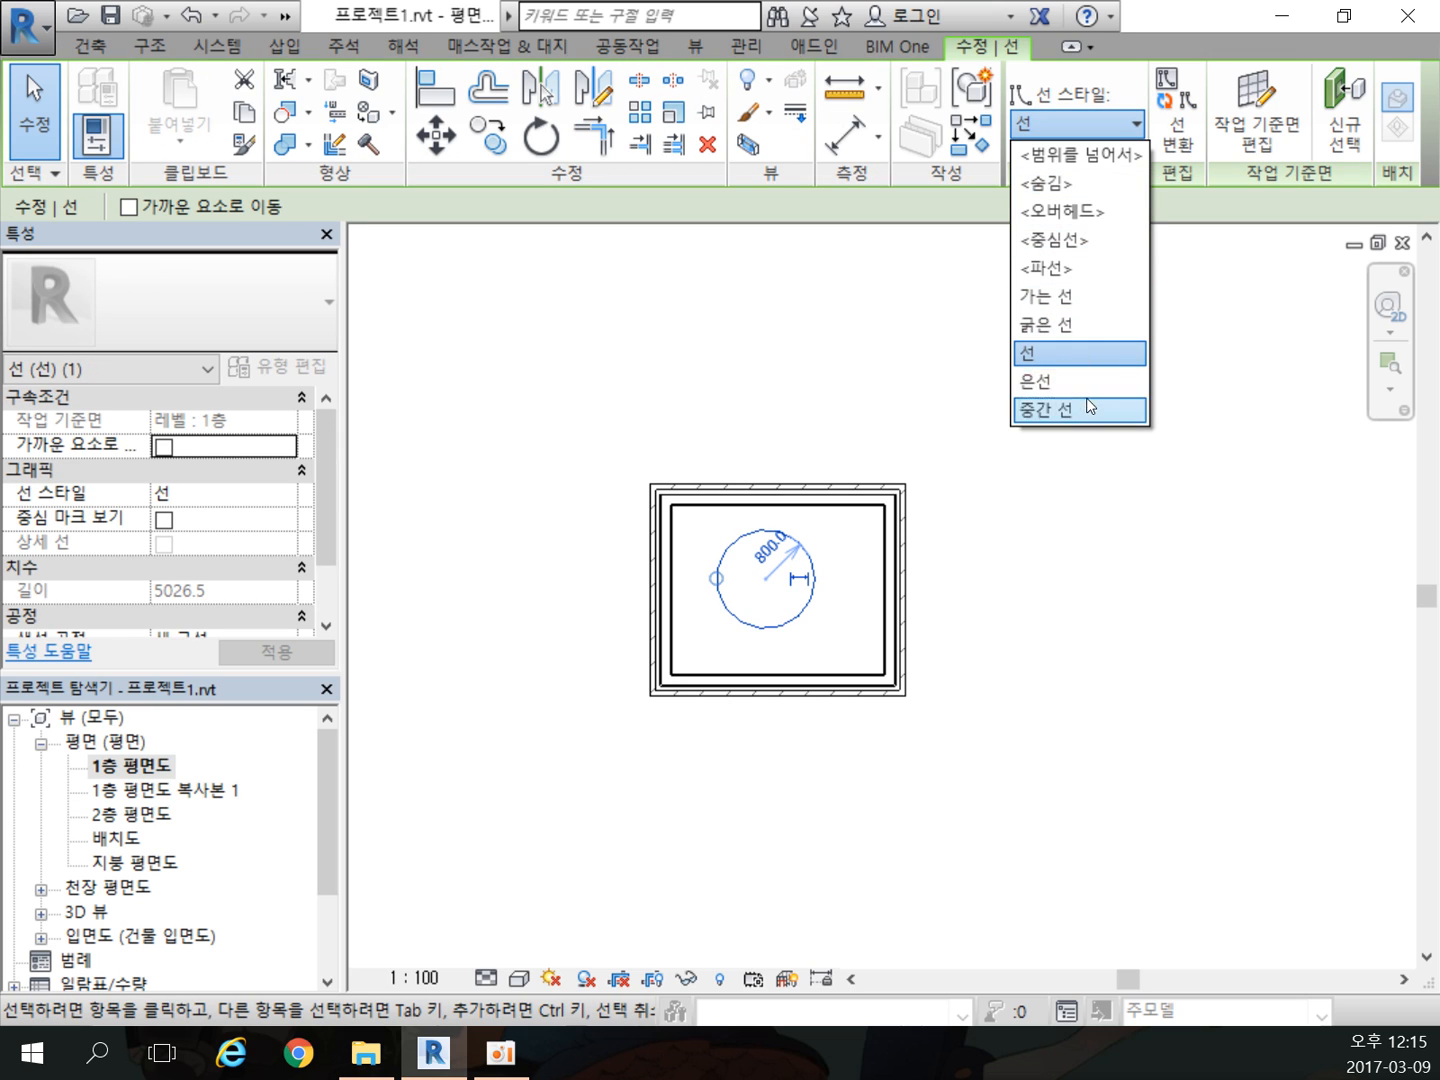
click(1103, 296)
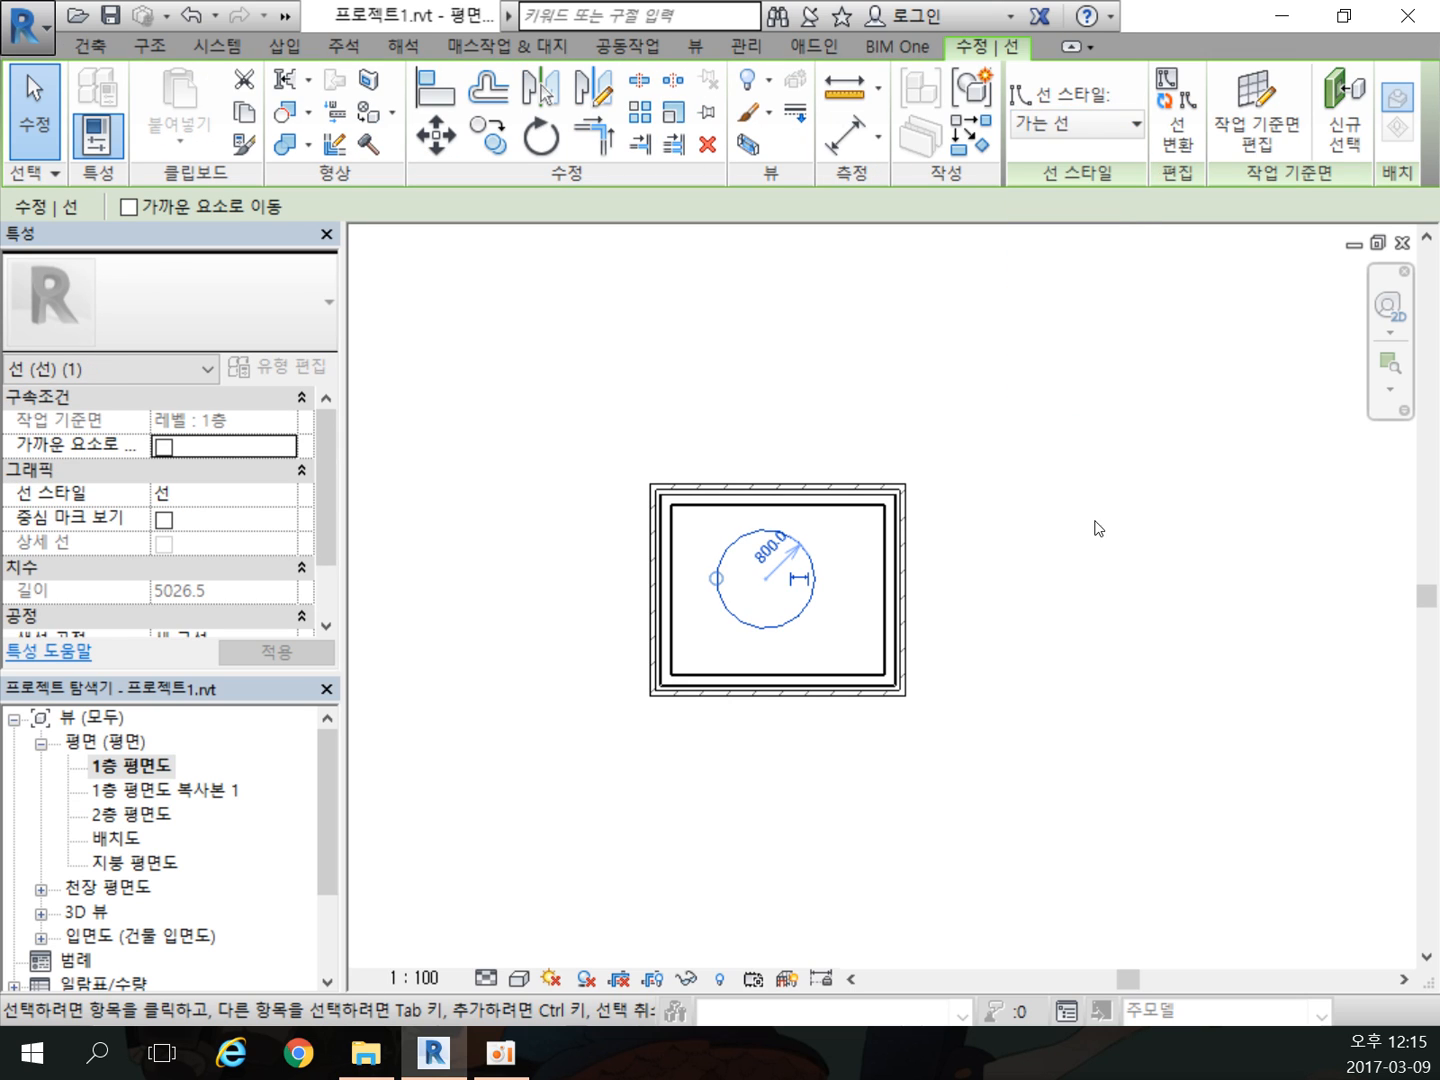
click(1069, 527)
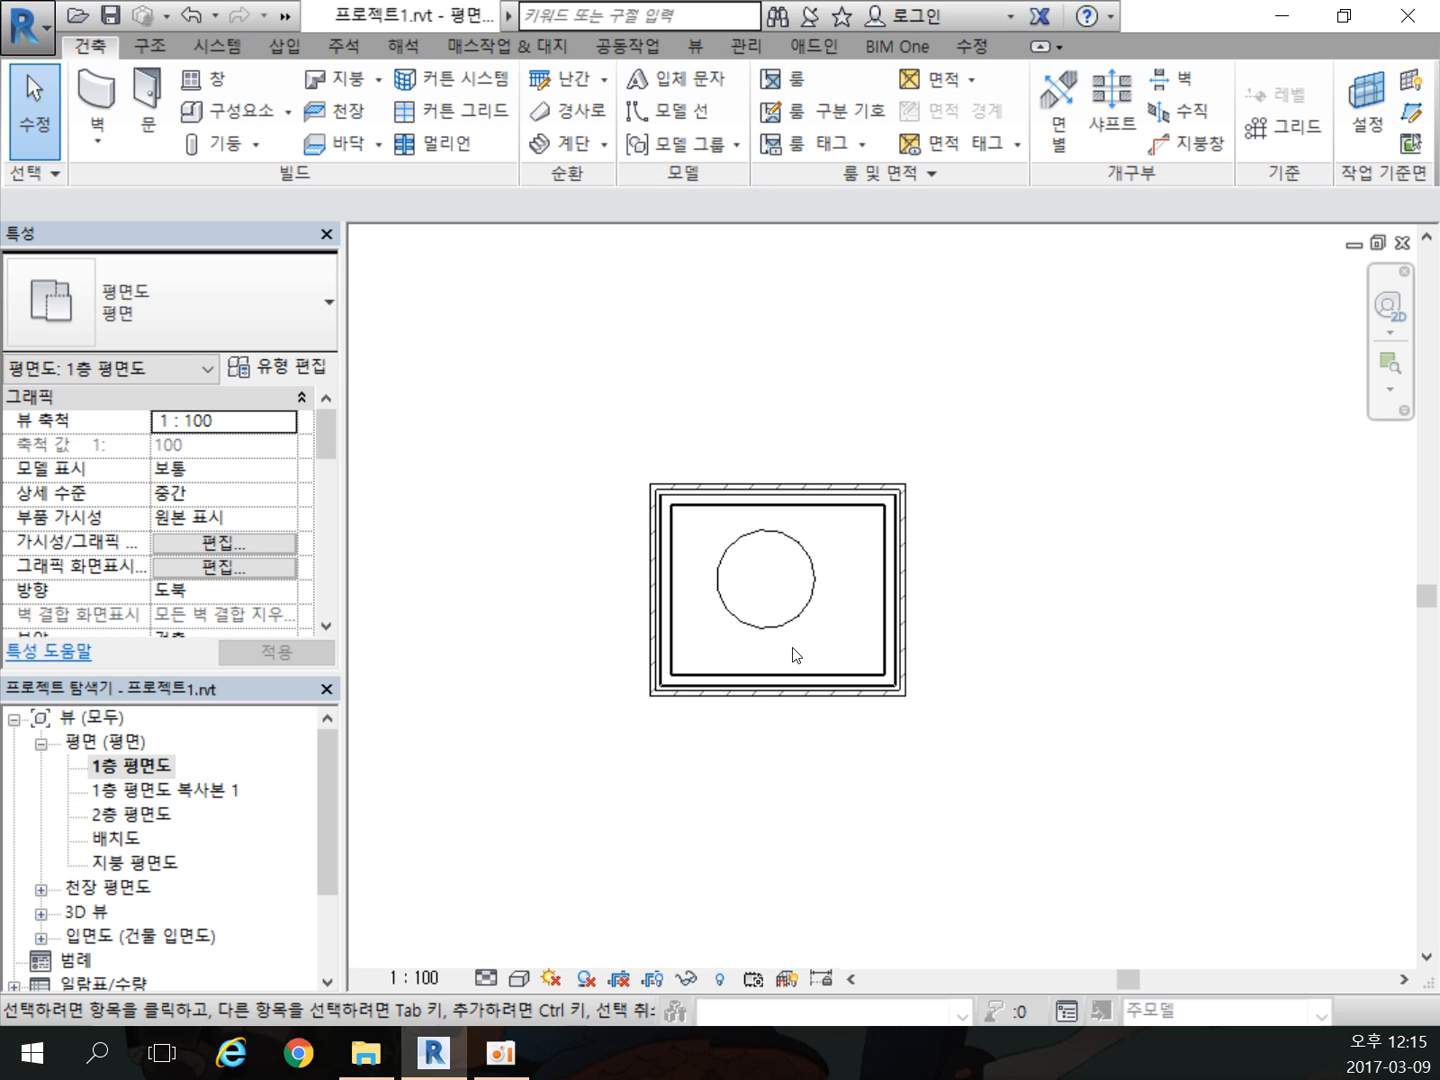
key(ctrl+z)
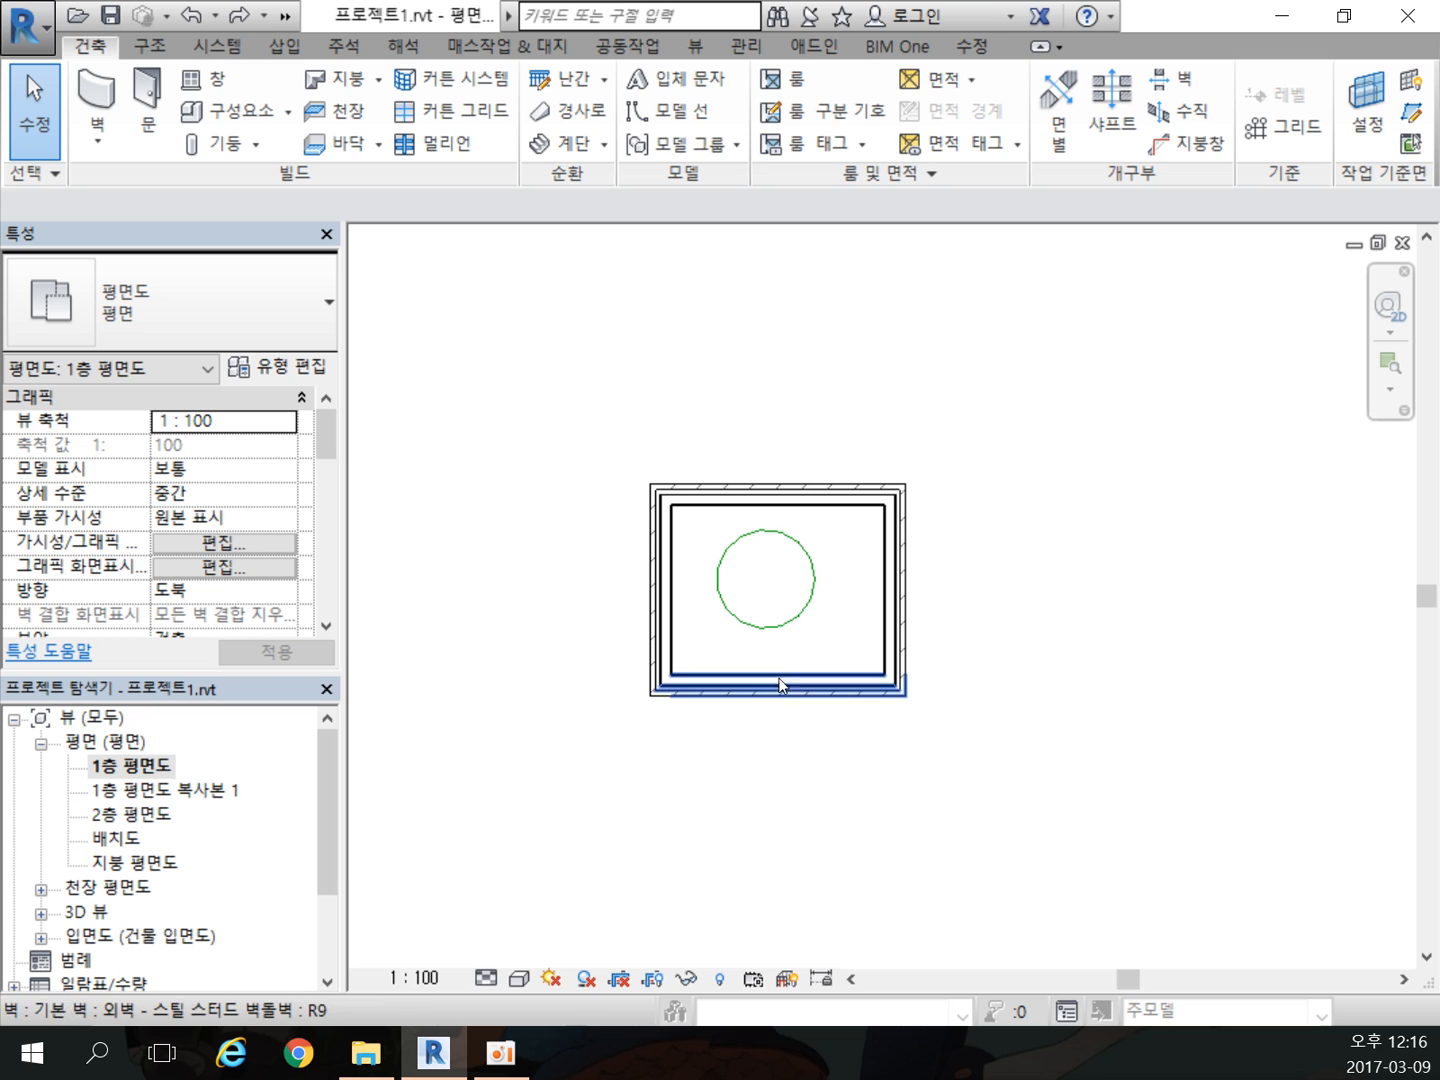
Step: In 1층 평면도 복사본 1, copy the two upper corner detail circles and paste them aligned to the 1층 평면도 floor plan
double_click(186, 792)
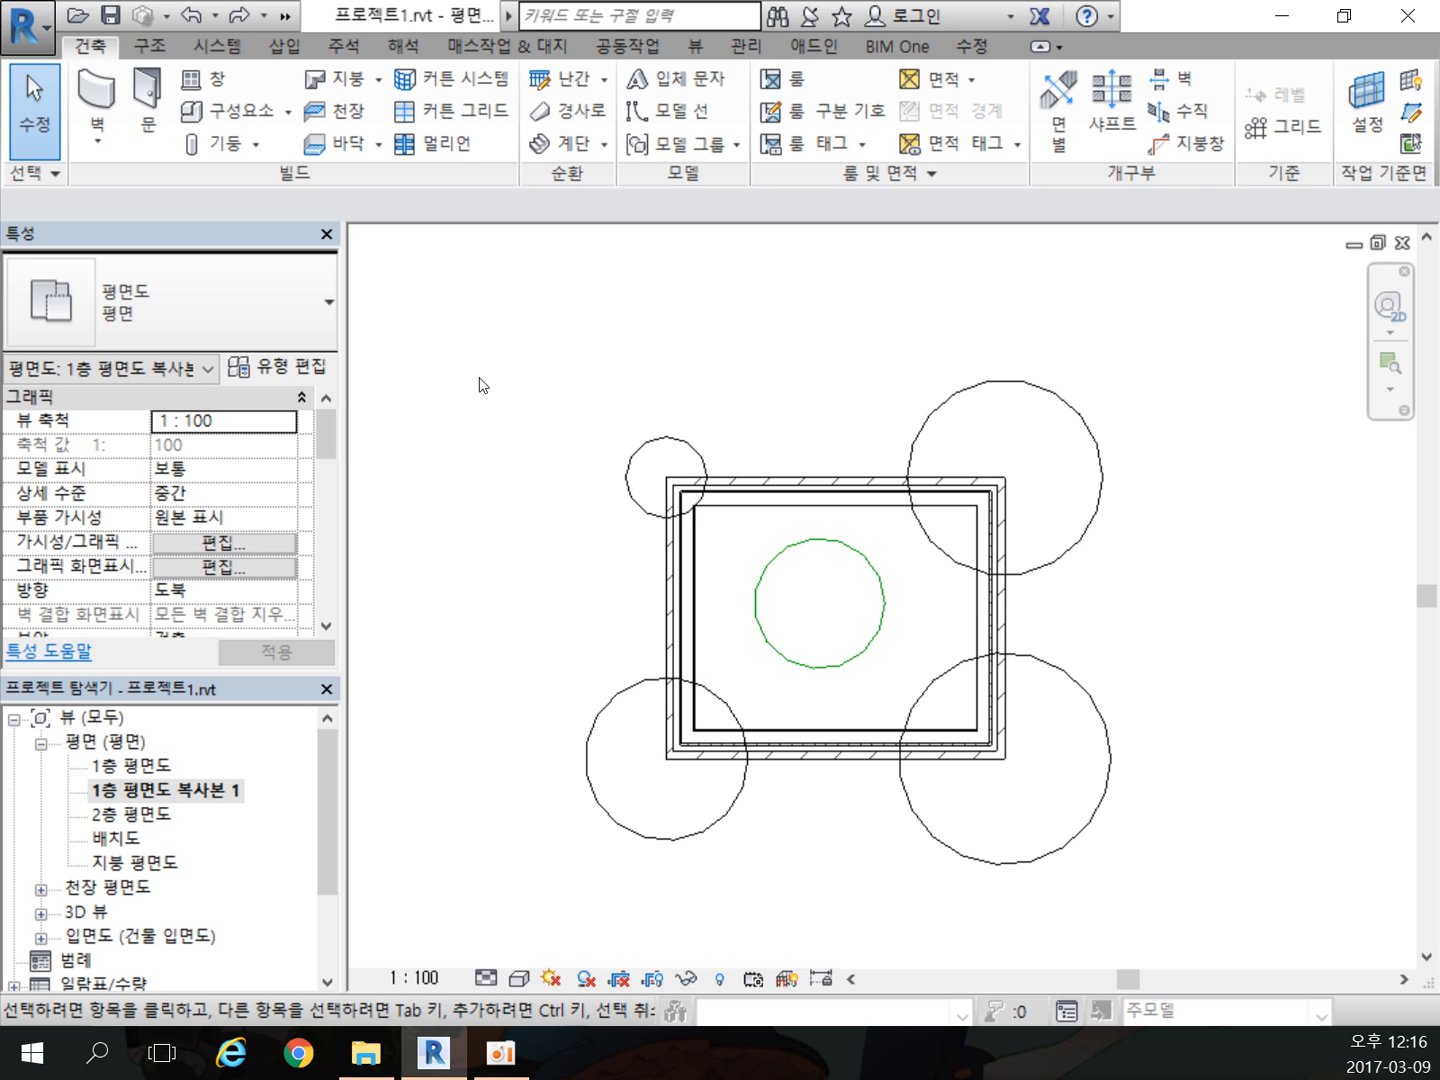
click(342, 49)
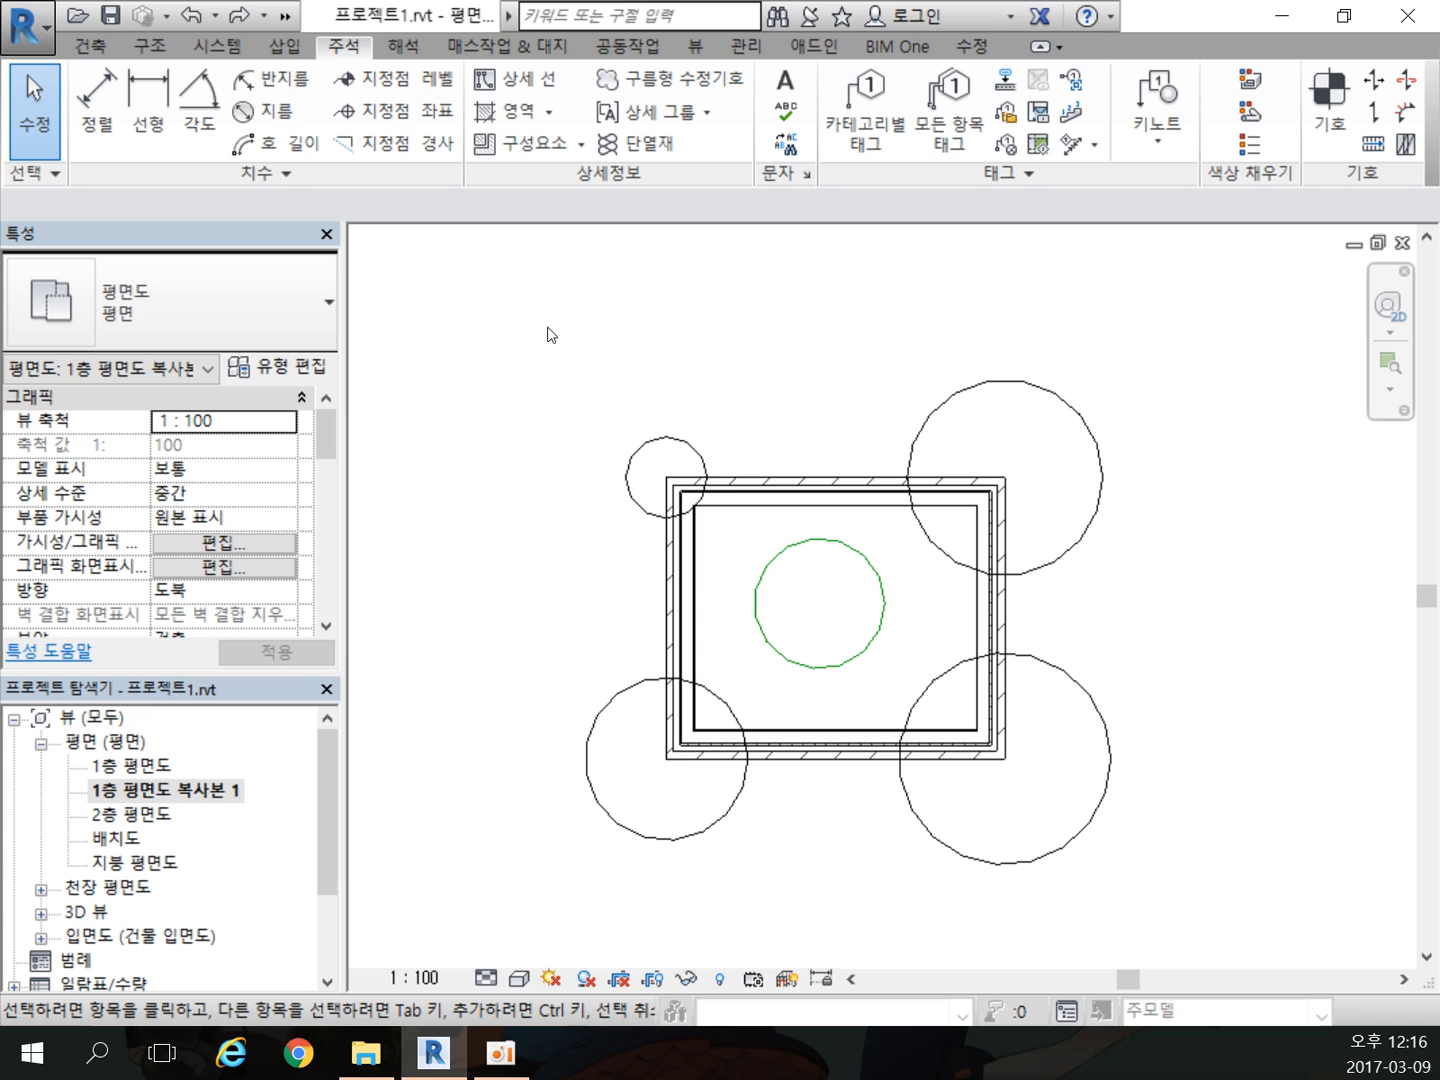
click(703, 452)
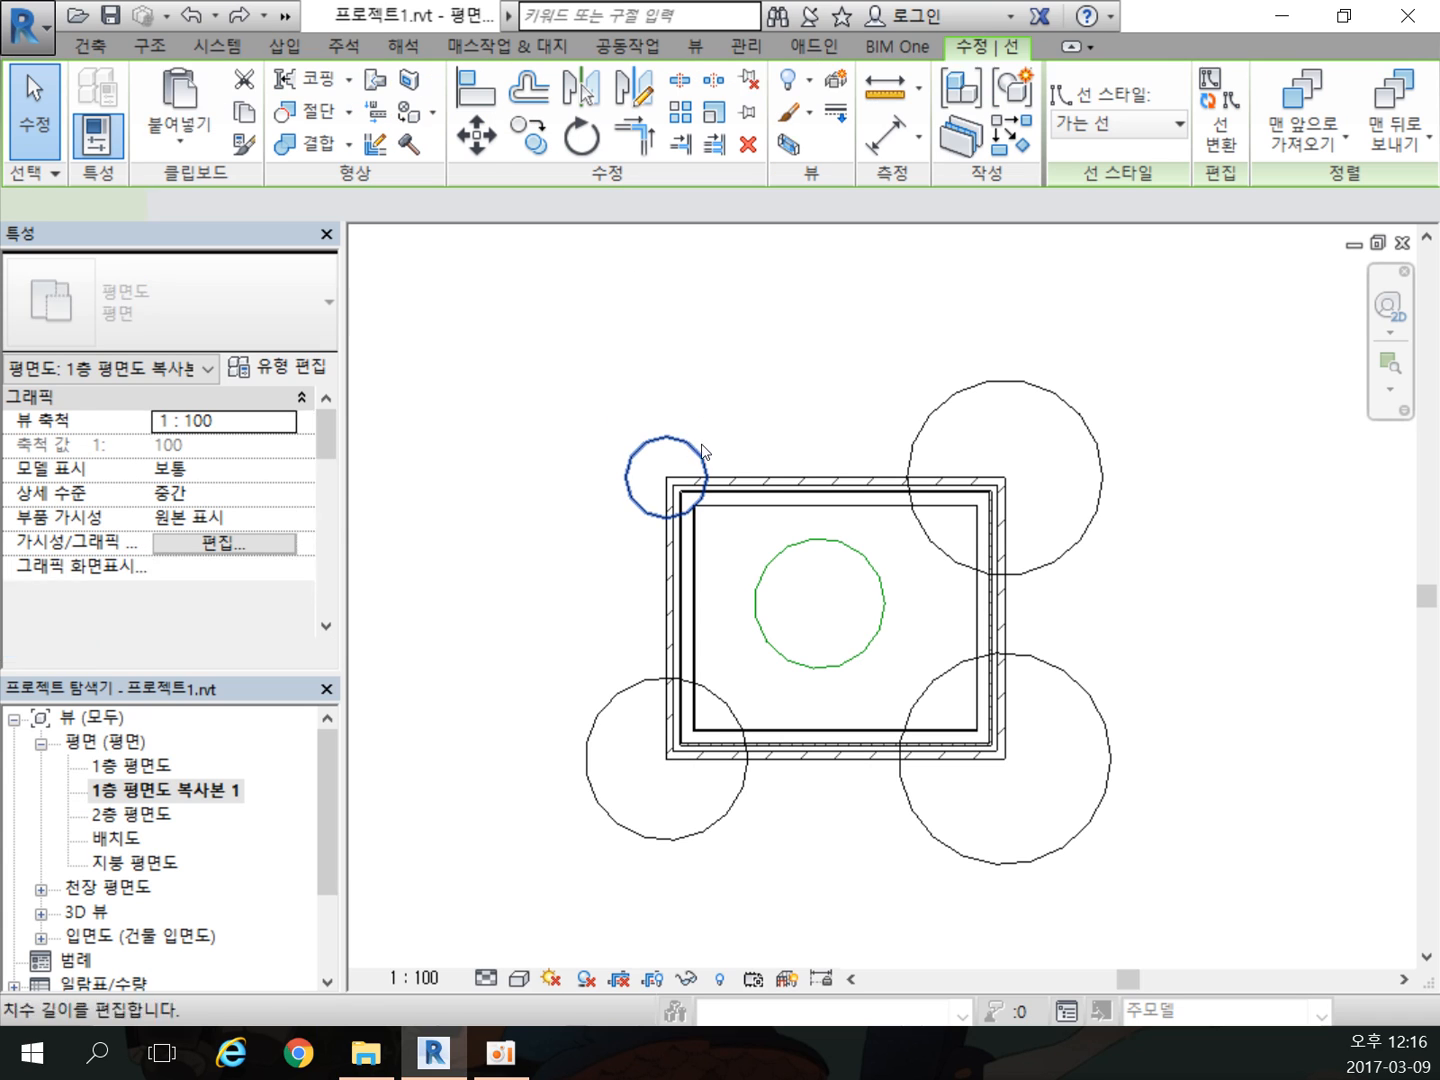
ctrl+click(949, 404)
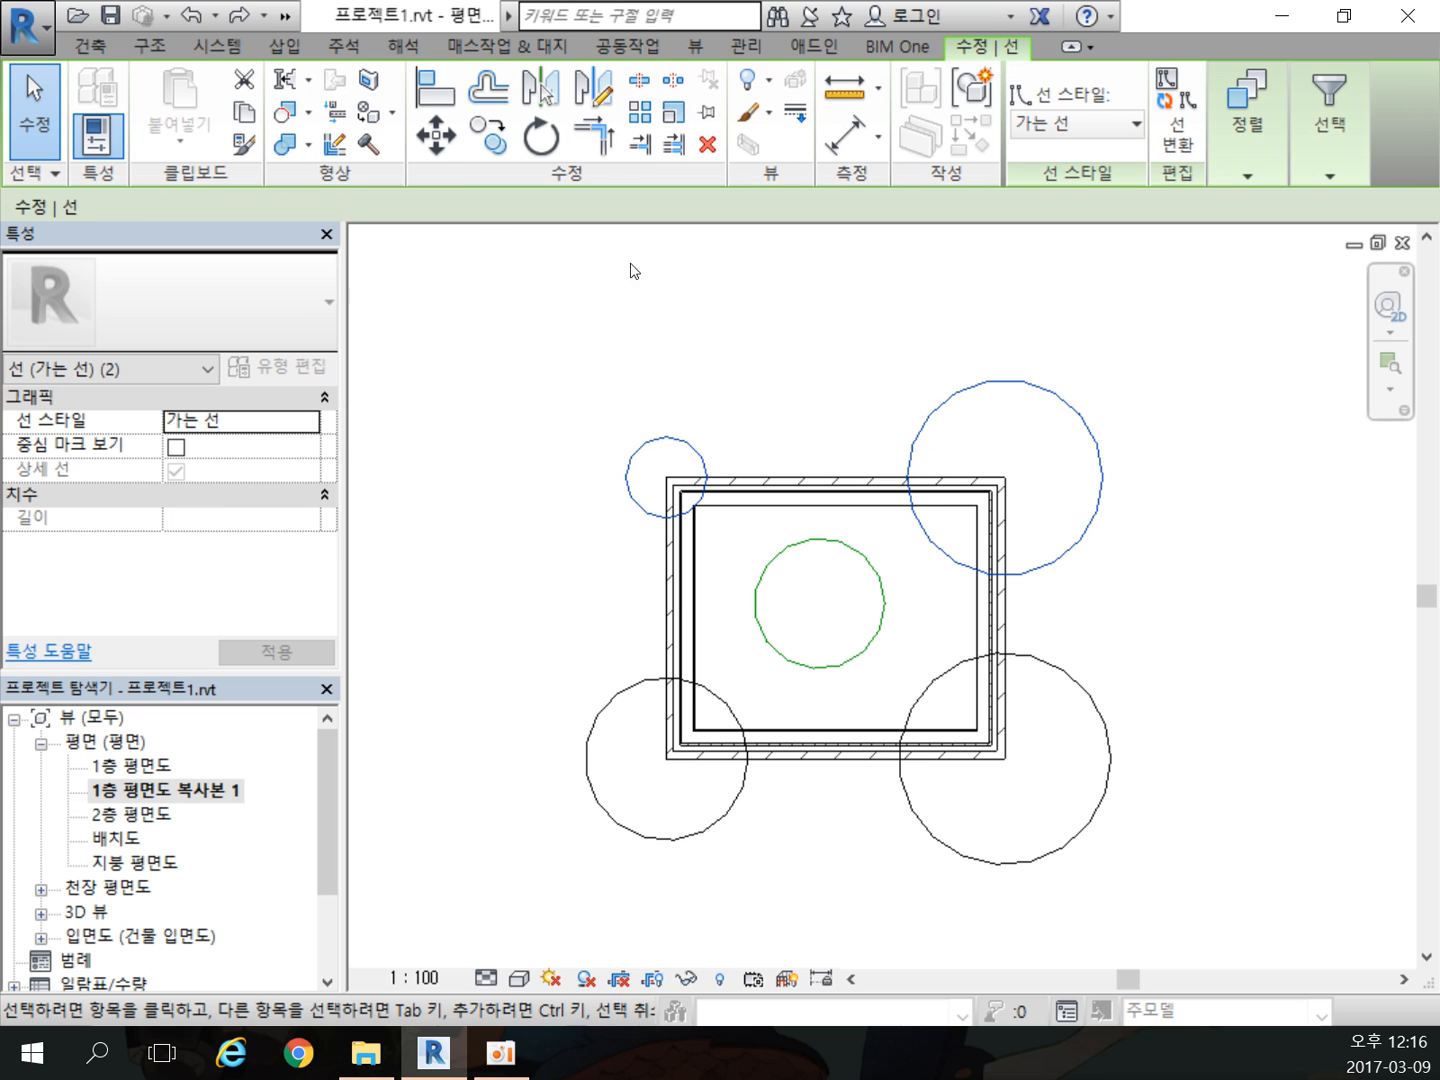
click(244, 113)
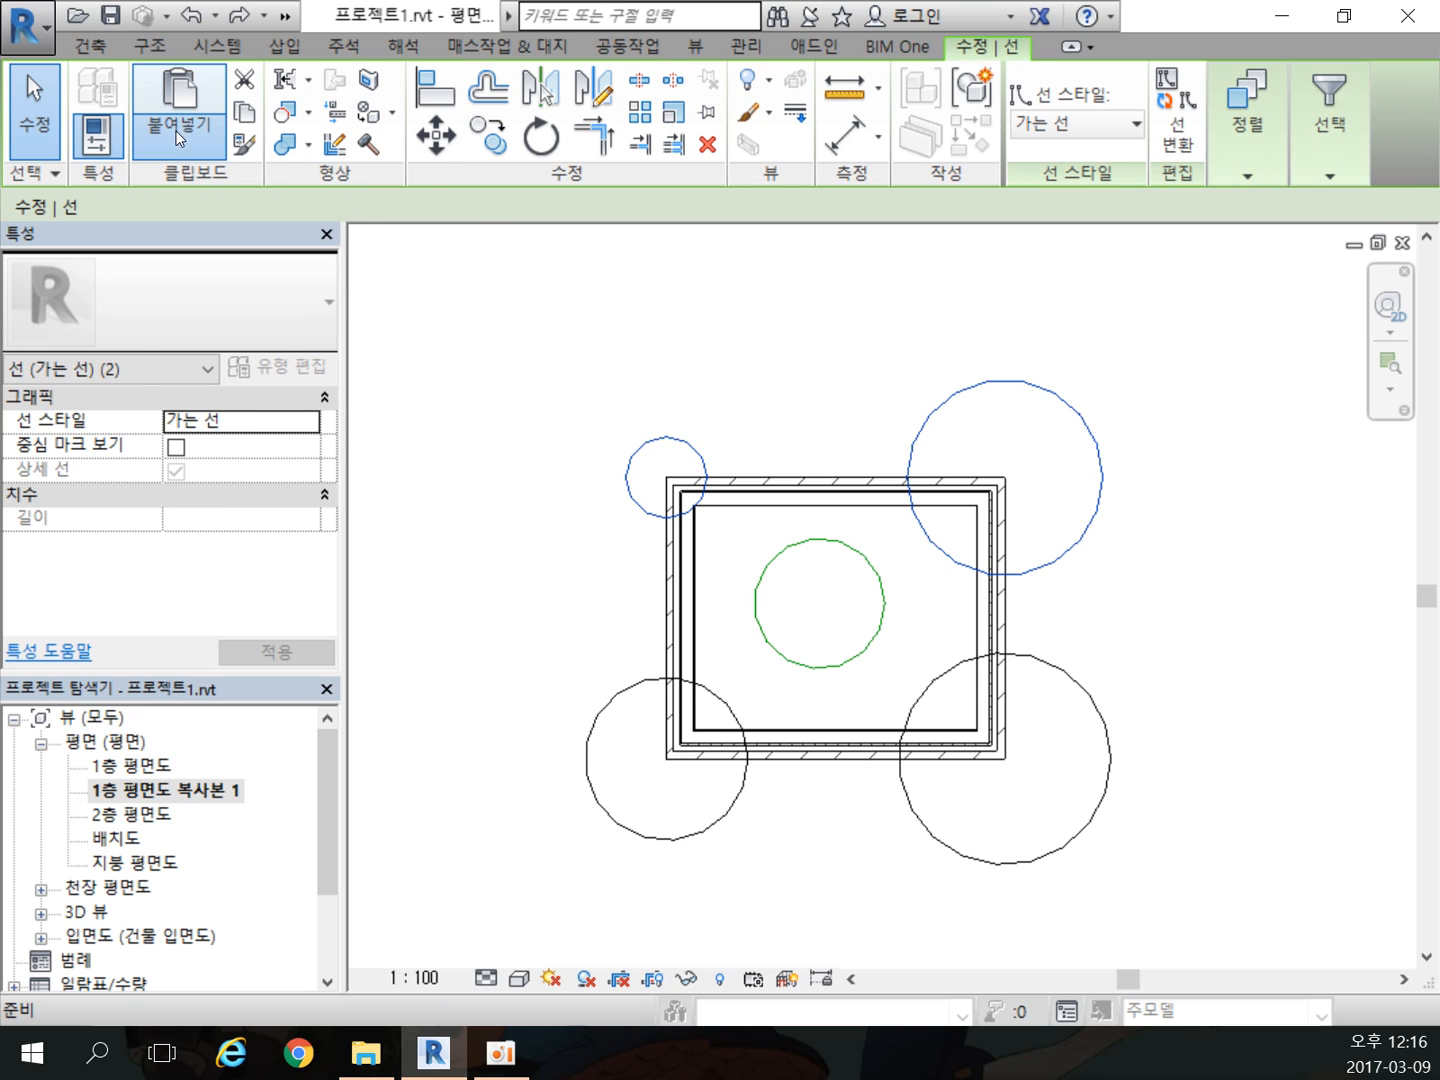
click(180, 132)
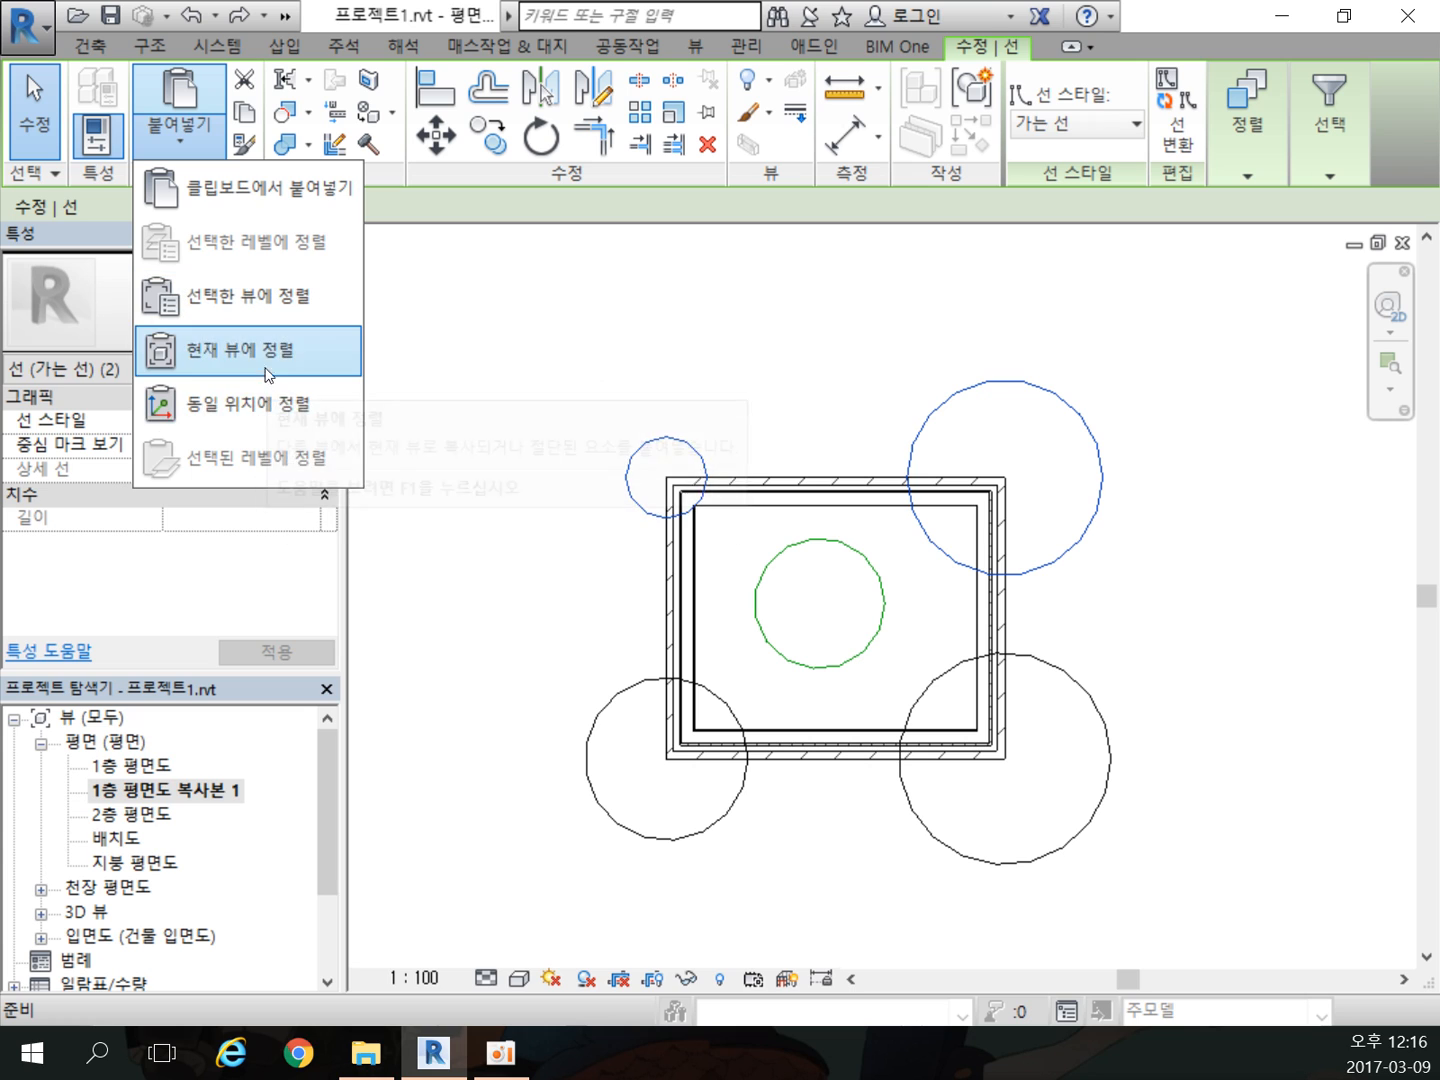
click(256, 298)
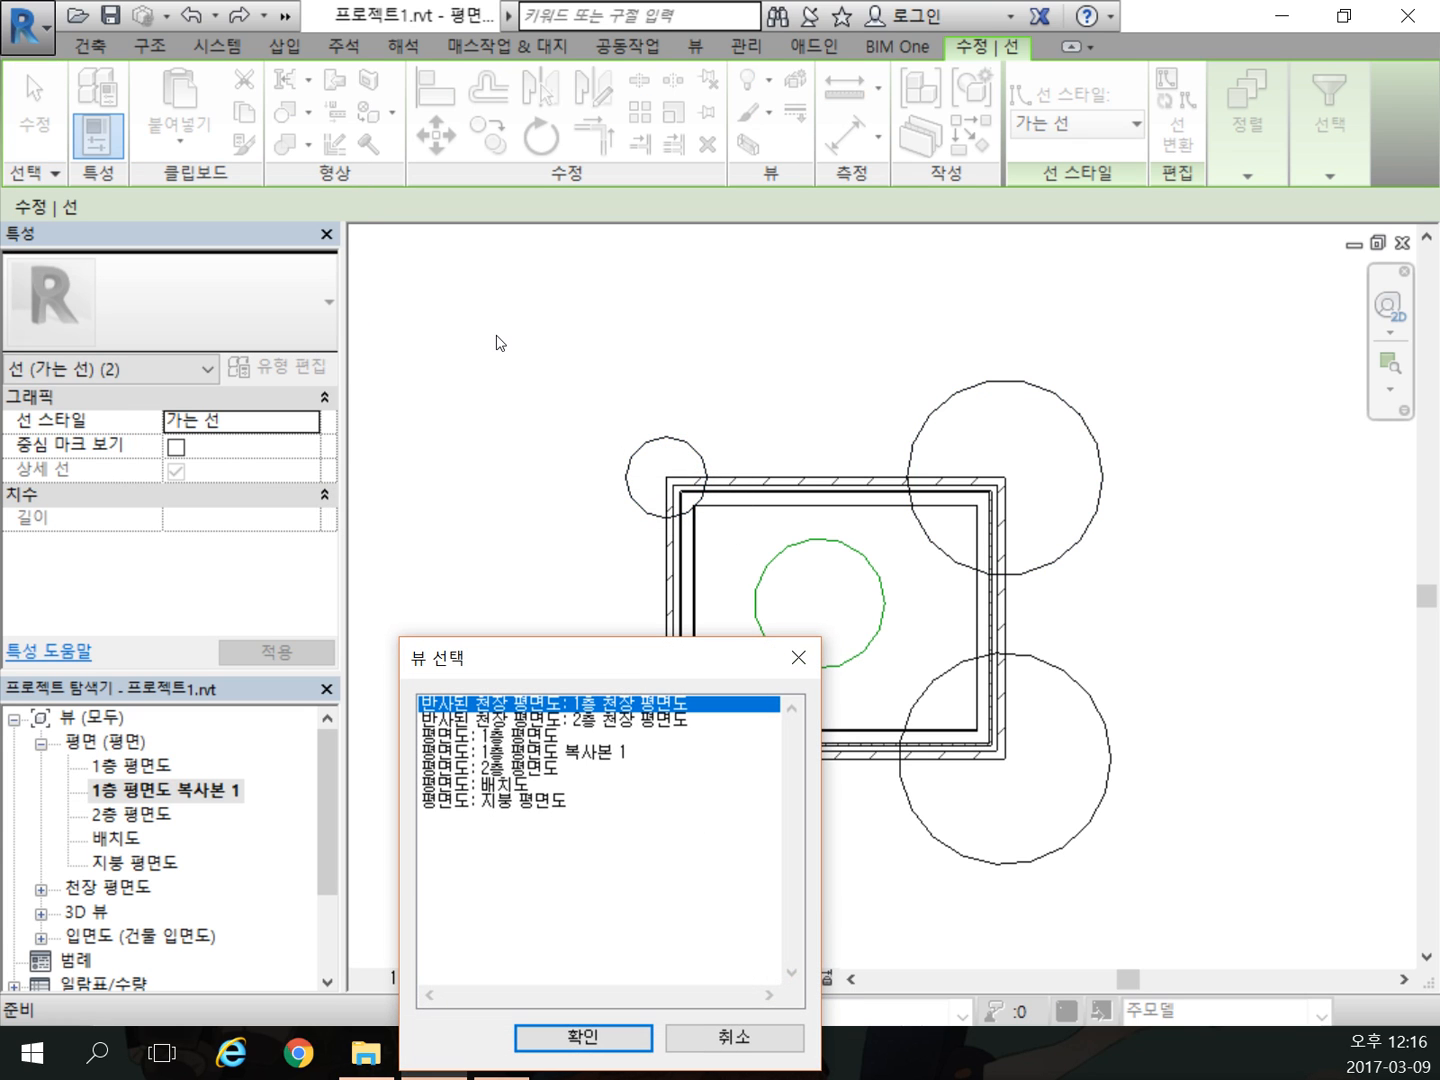
drag(540, 651, 573, 381)
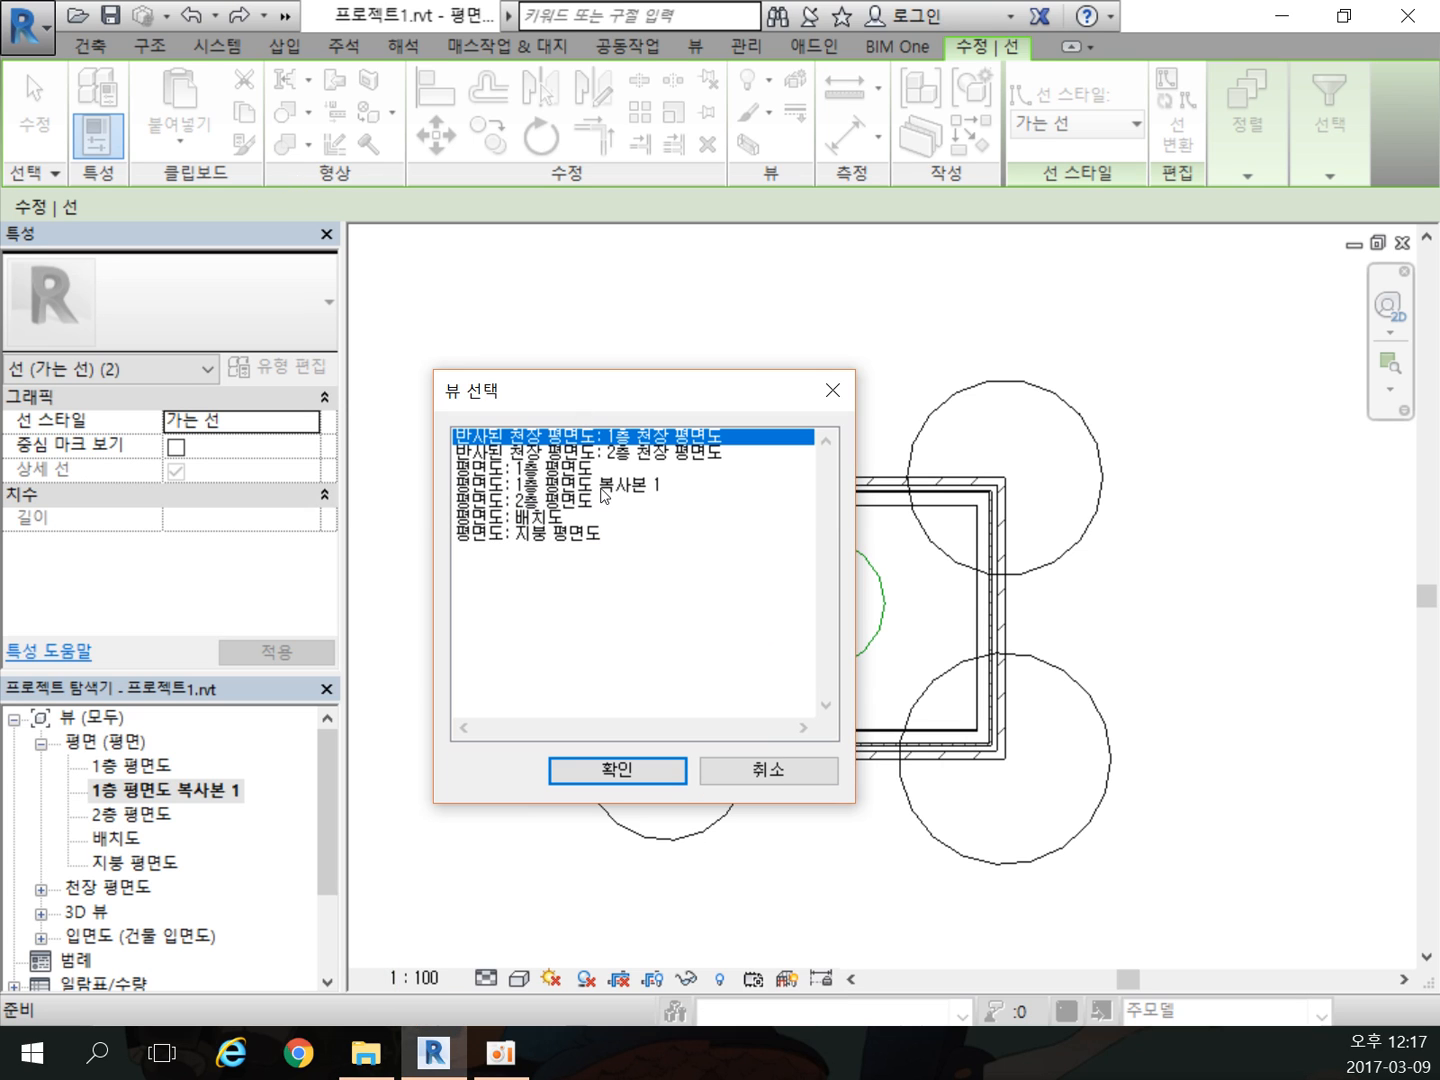
click(553, 470)
click(617, 770)
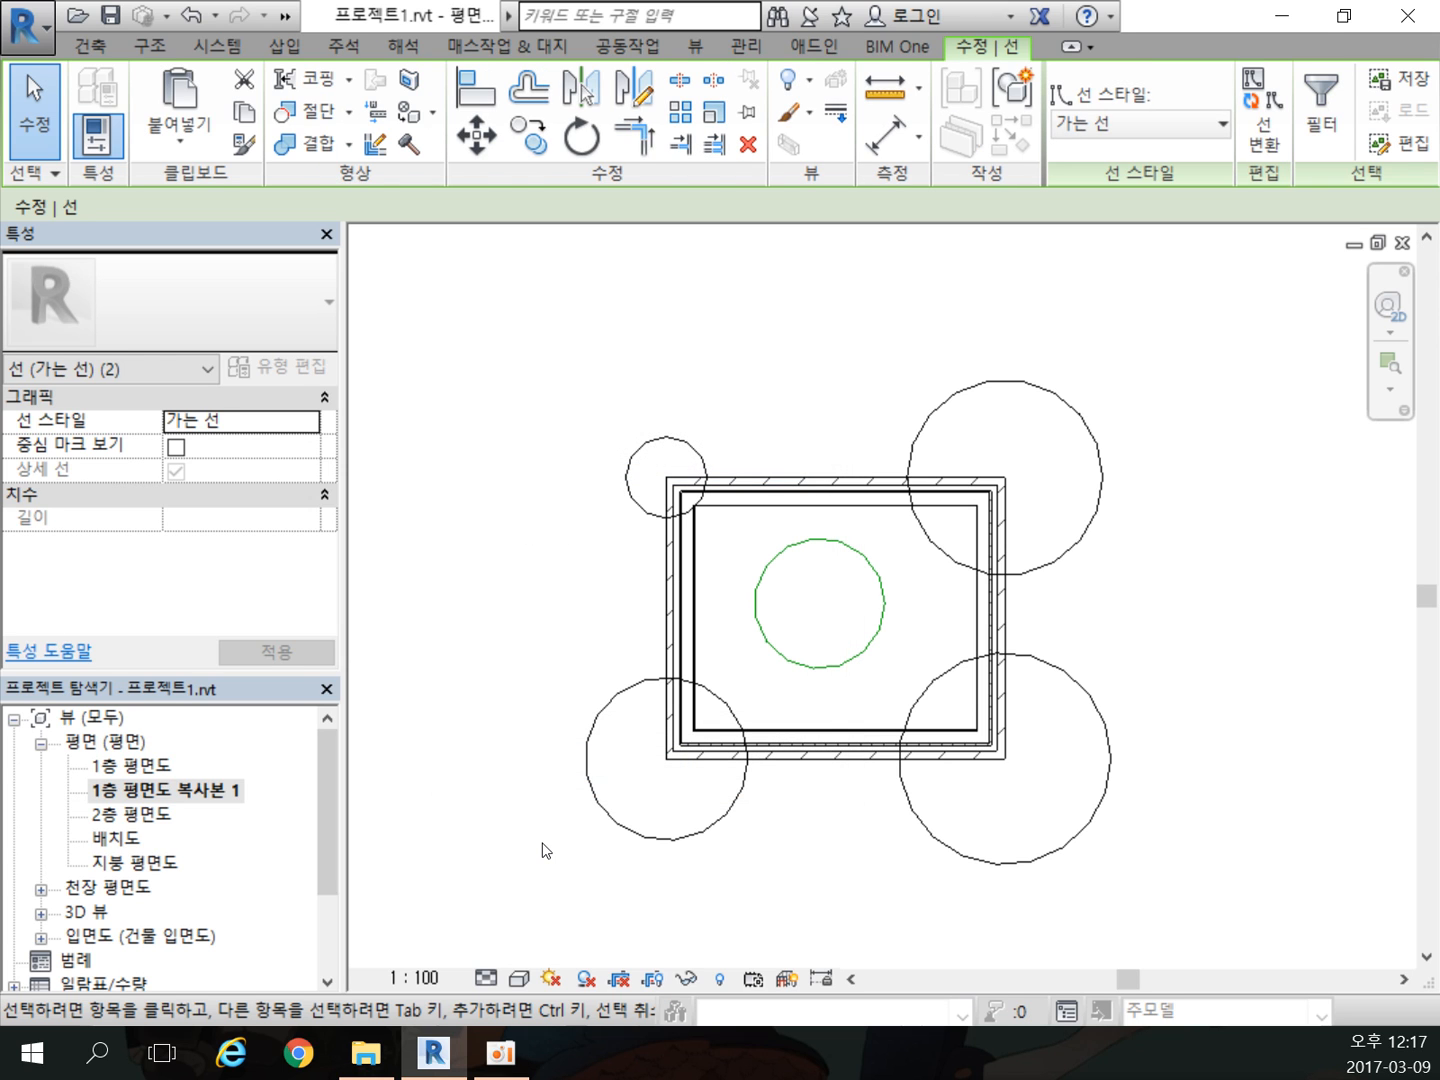
Step: Open 1층 평면도 and delete both pasted detail circles from the upper wall corners
double_click(98, 768)
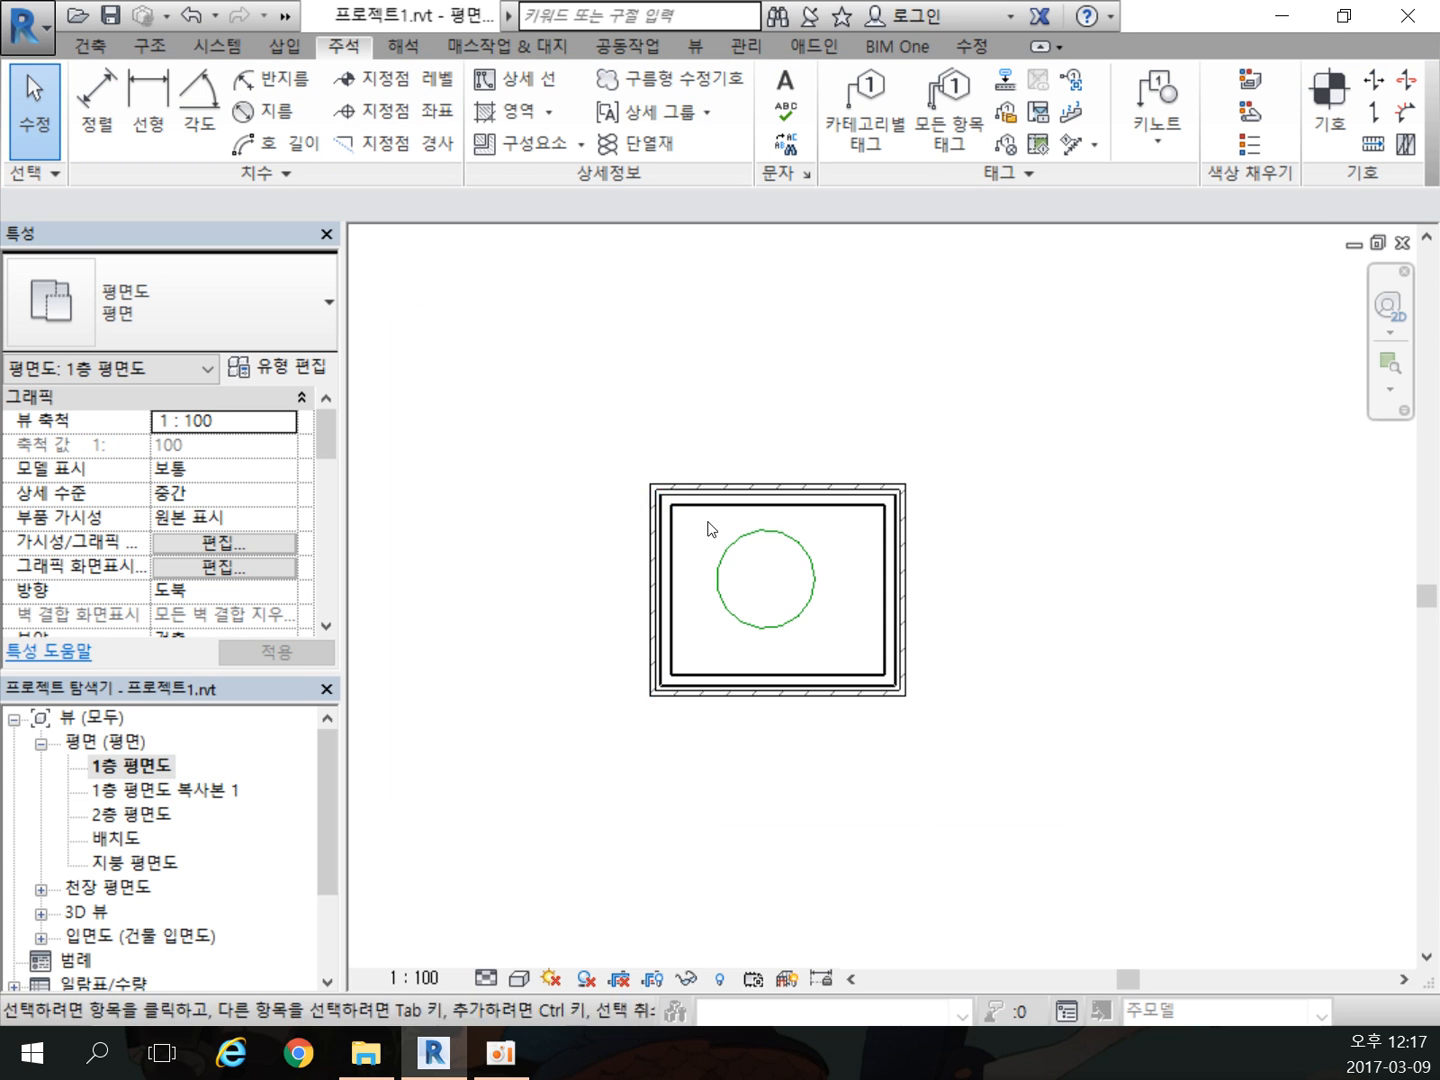
middle_drag(558, 539, 604, 640)
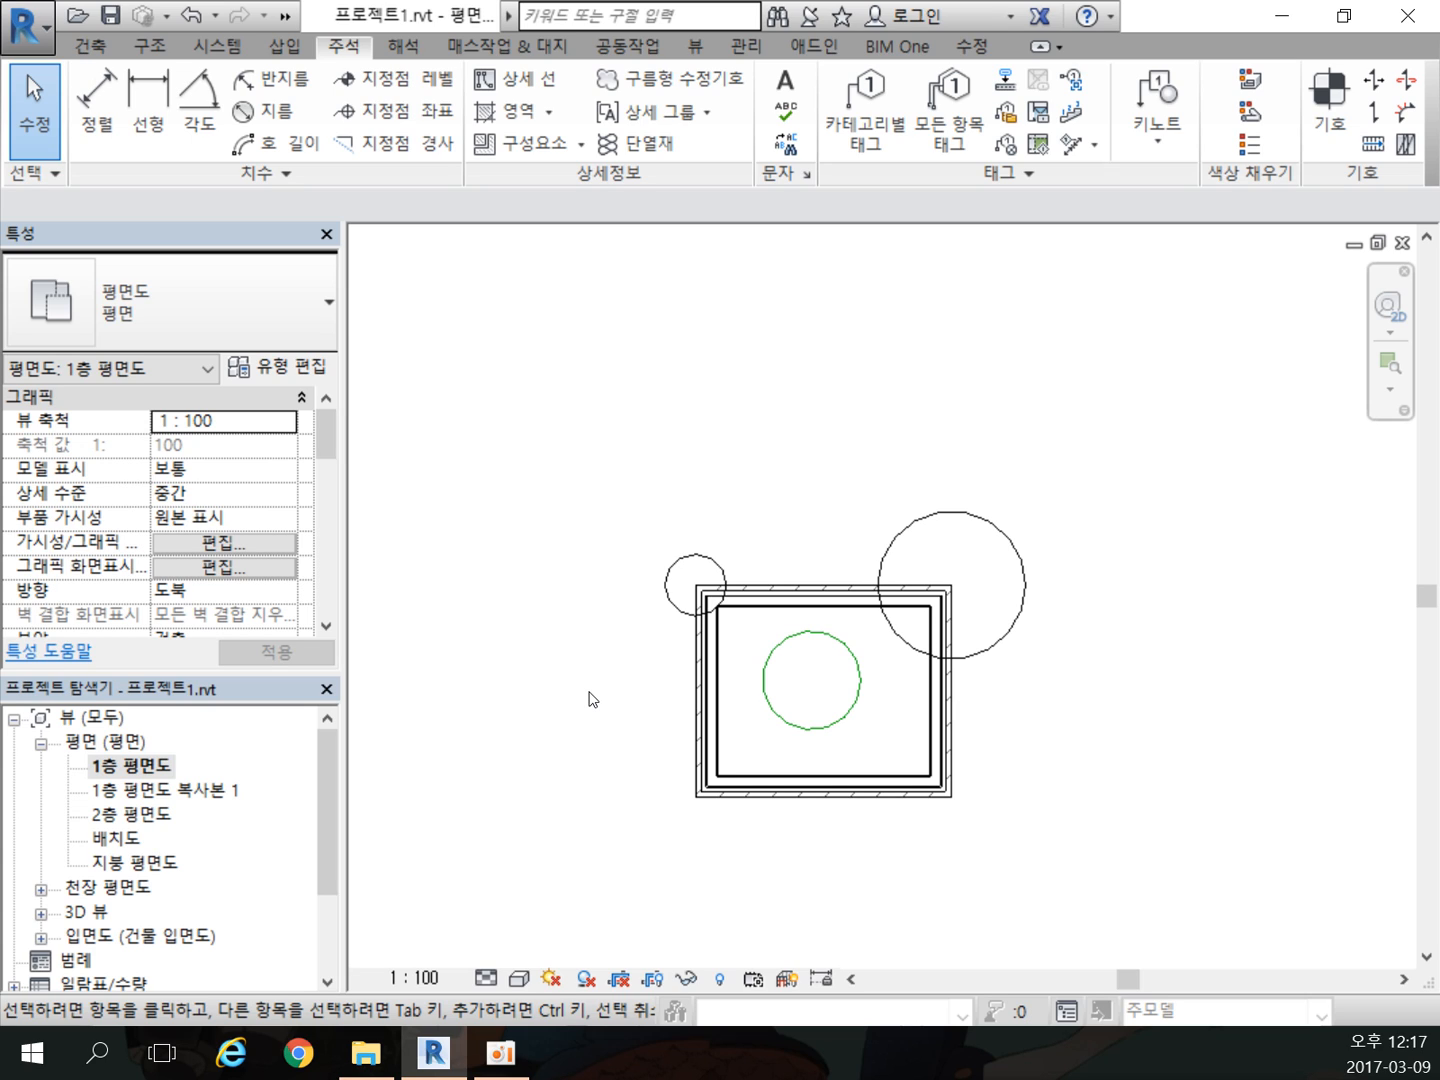
click(694, 556)
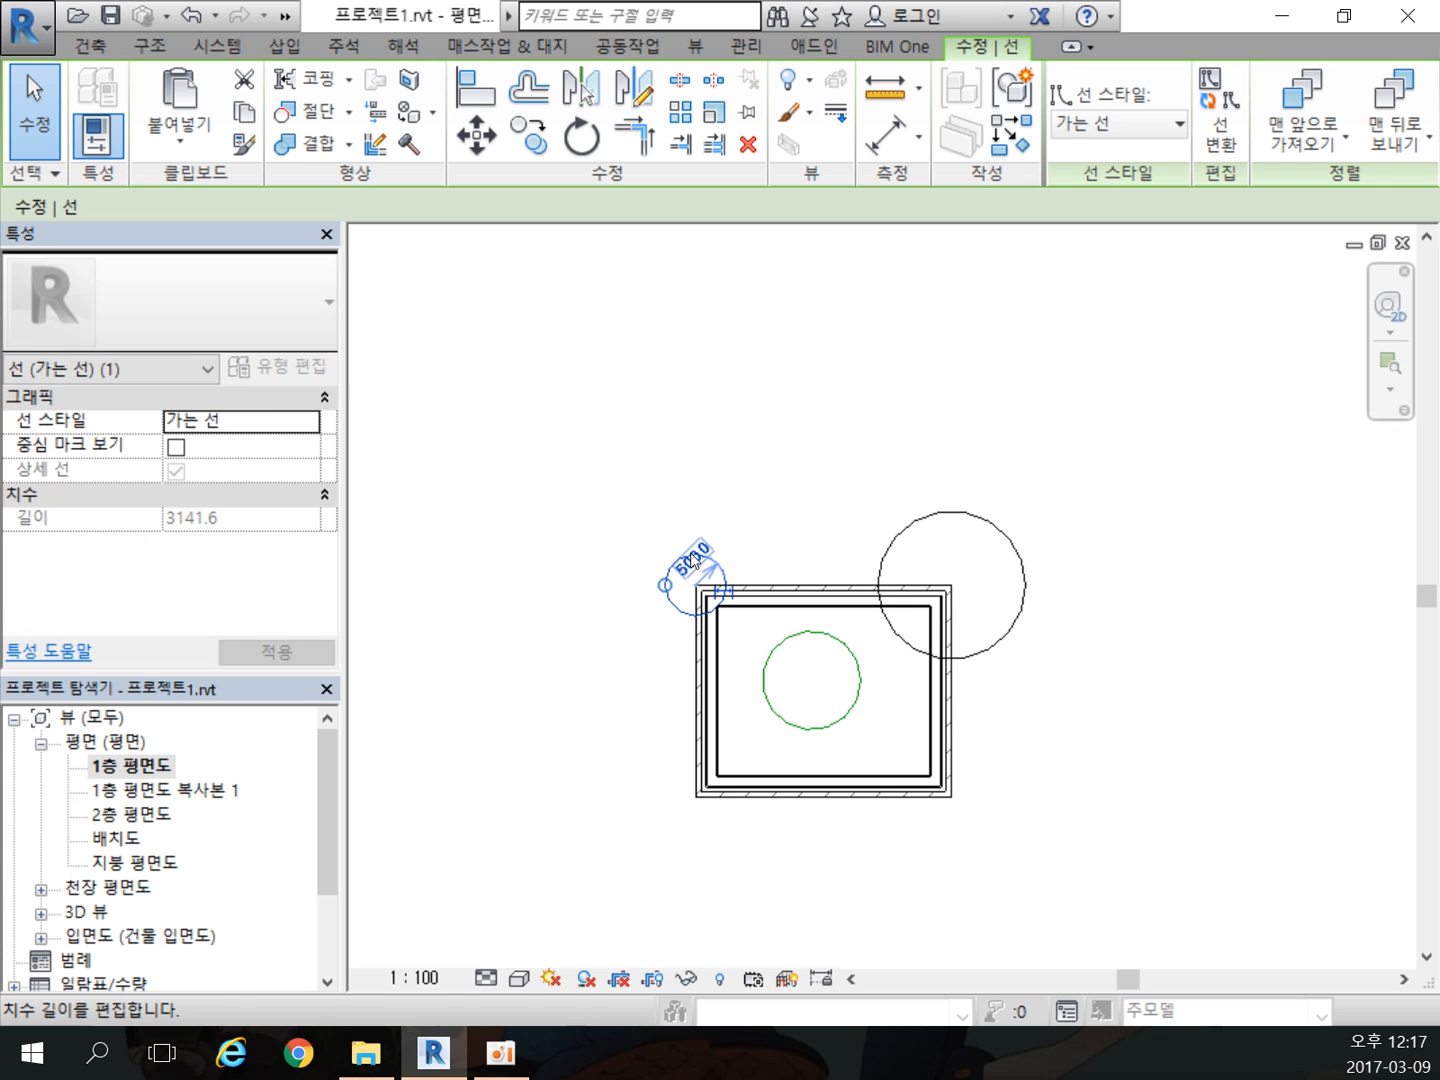
key(Delete)
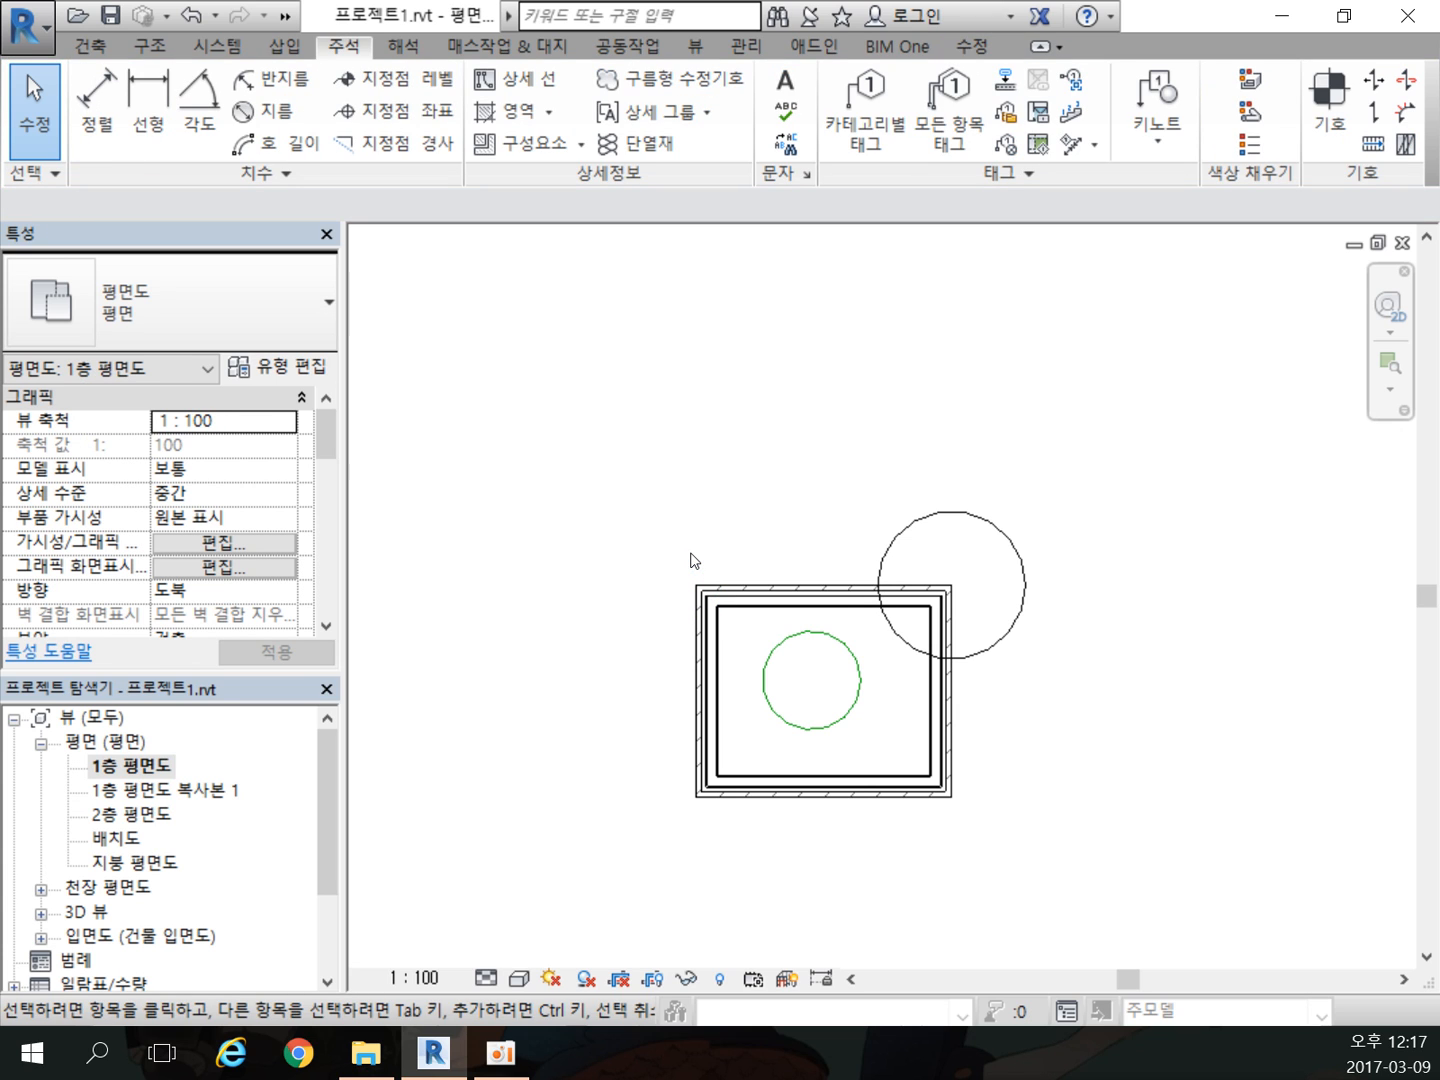
click(1015, 551)
key(Delete)
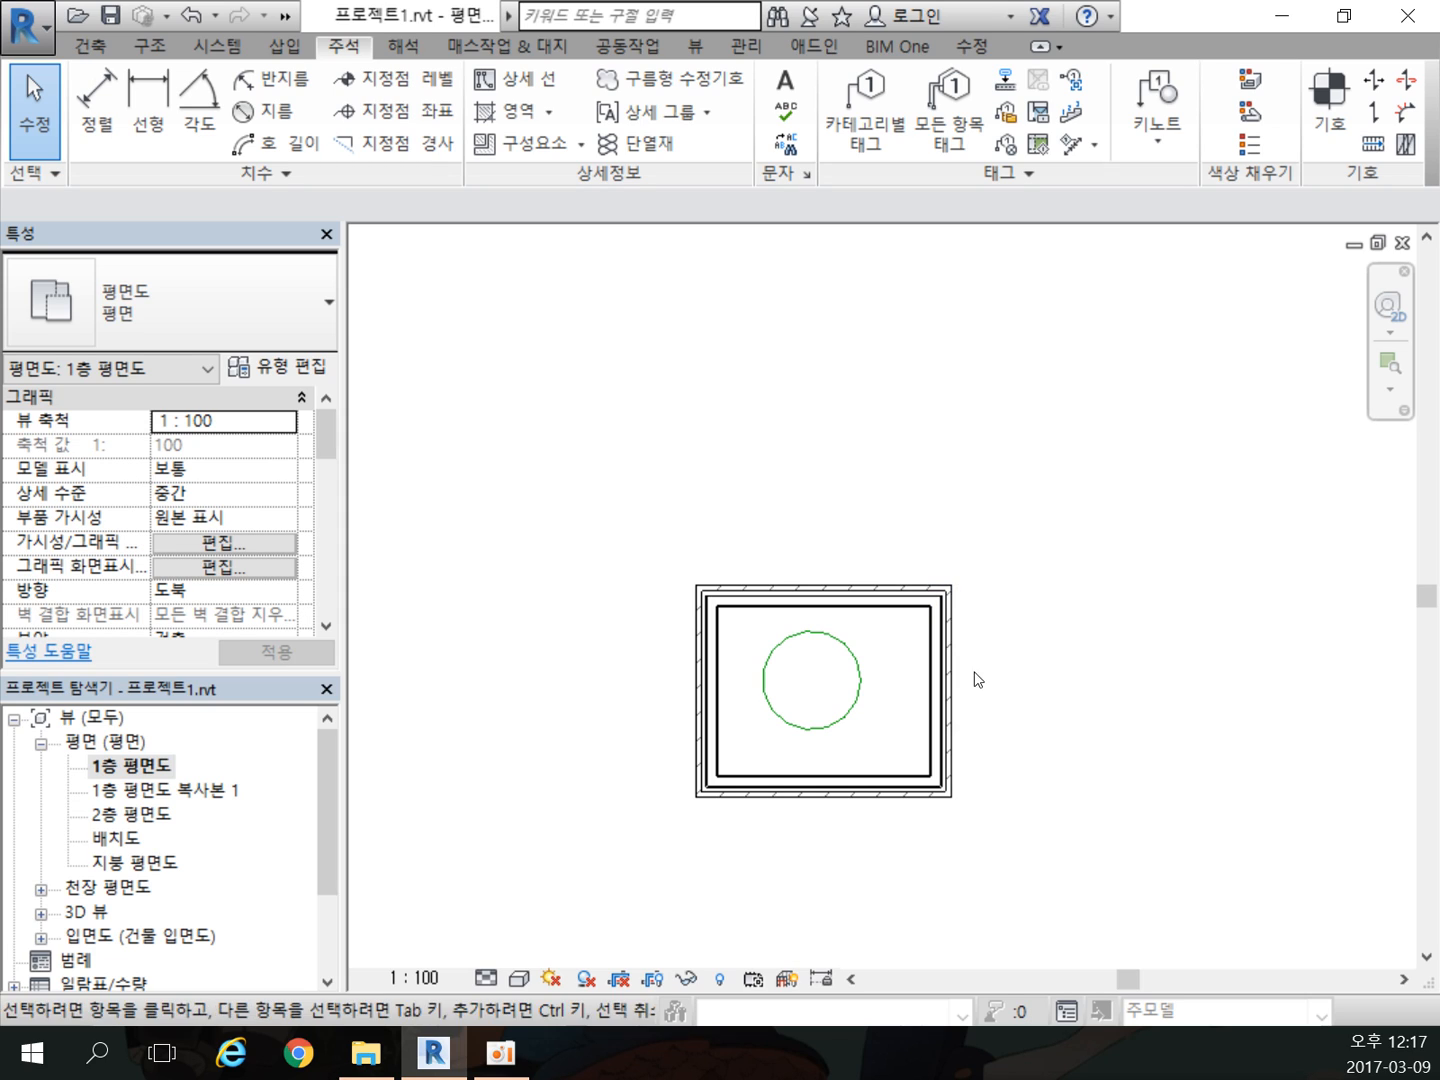
Step: Convert the model-line circle inside the walls of 1층 평면도 to a detail line and clear the selection
click(867, 682)
middle_drag(1083, 688, 908, 688)
scroll(904, 687, up, 1)
click(905, 737)
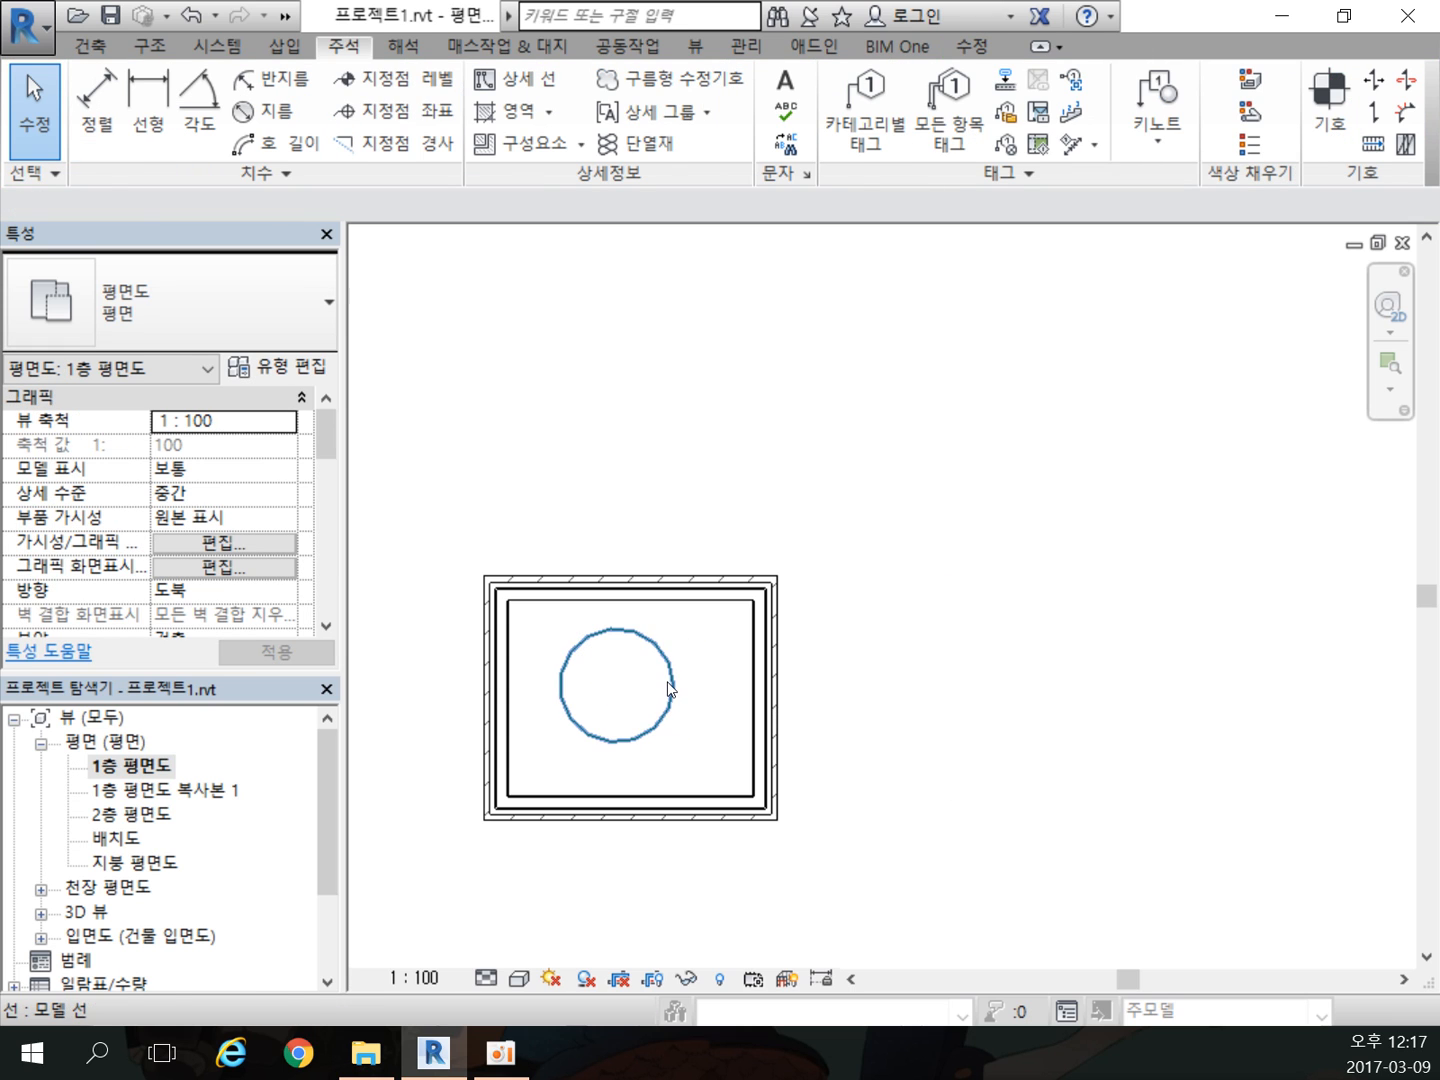
click(672, 688)
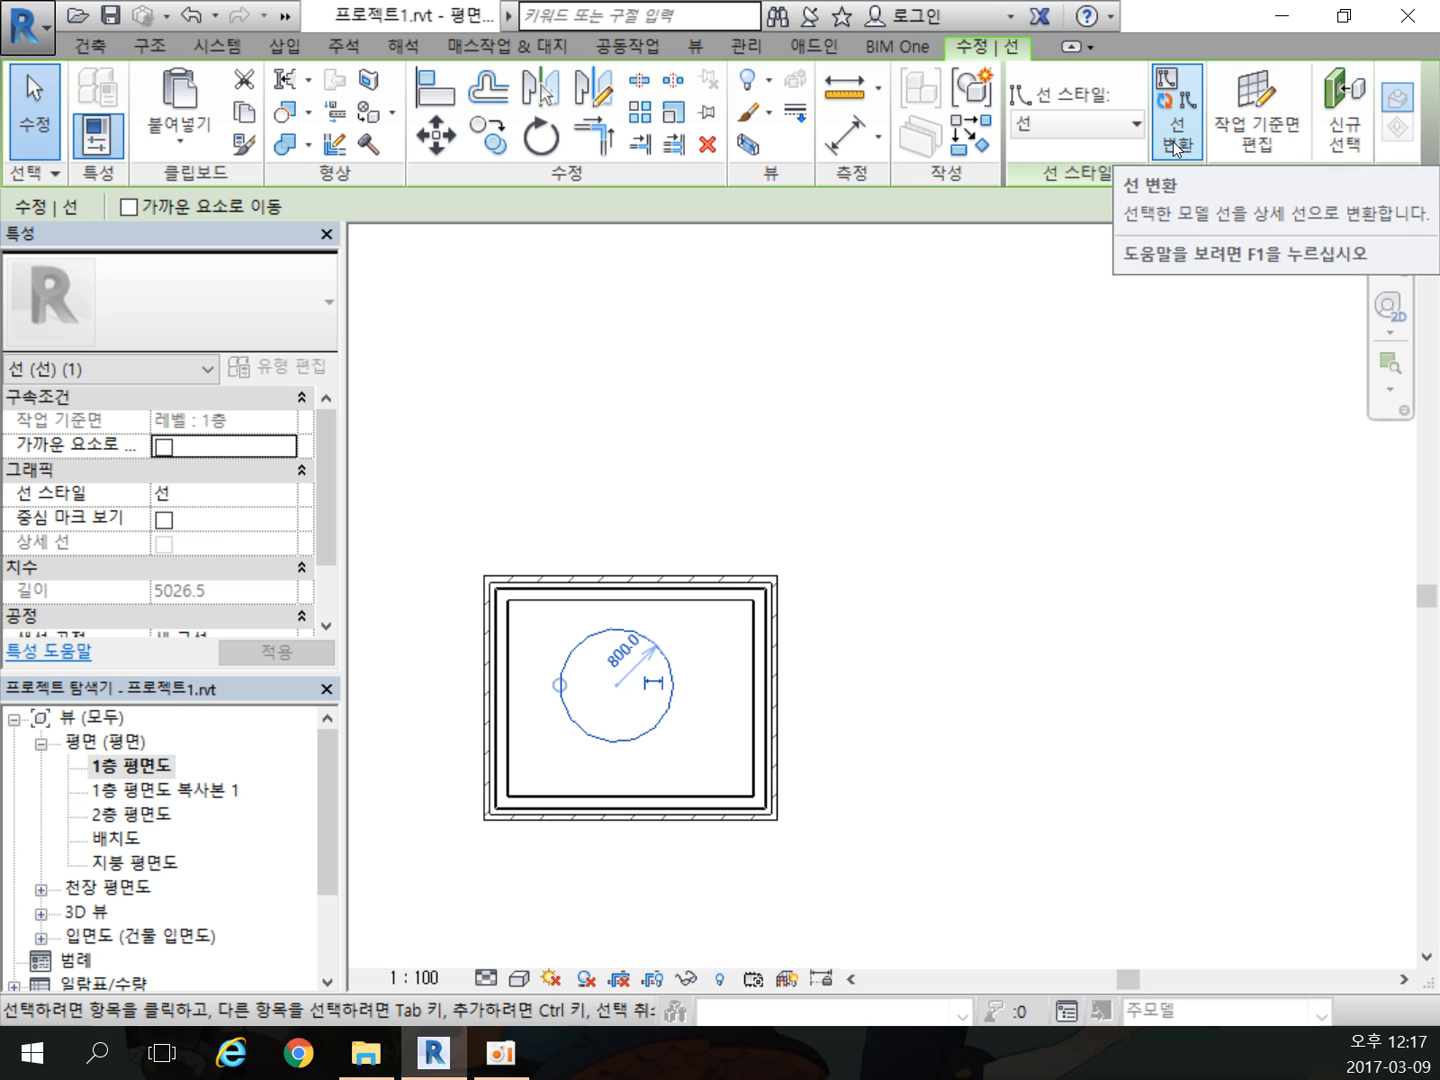
click(1176, 148)
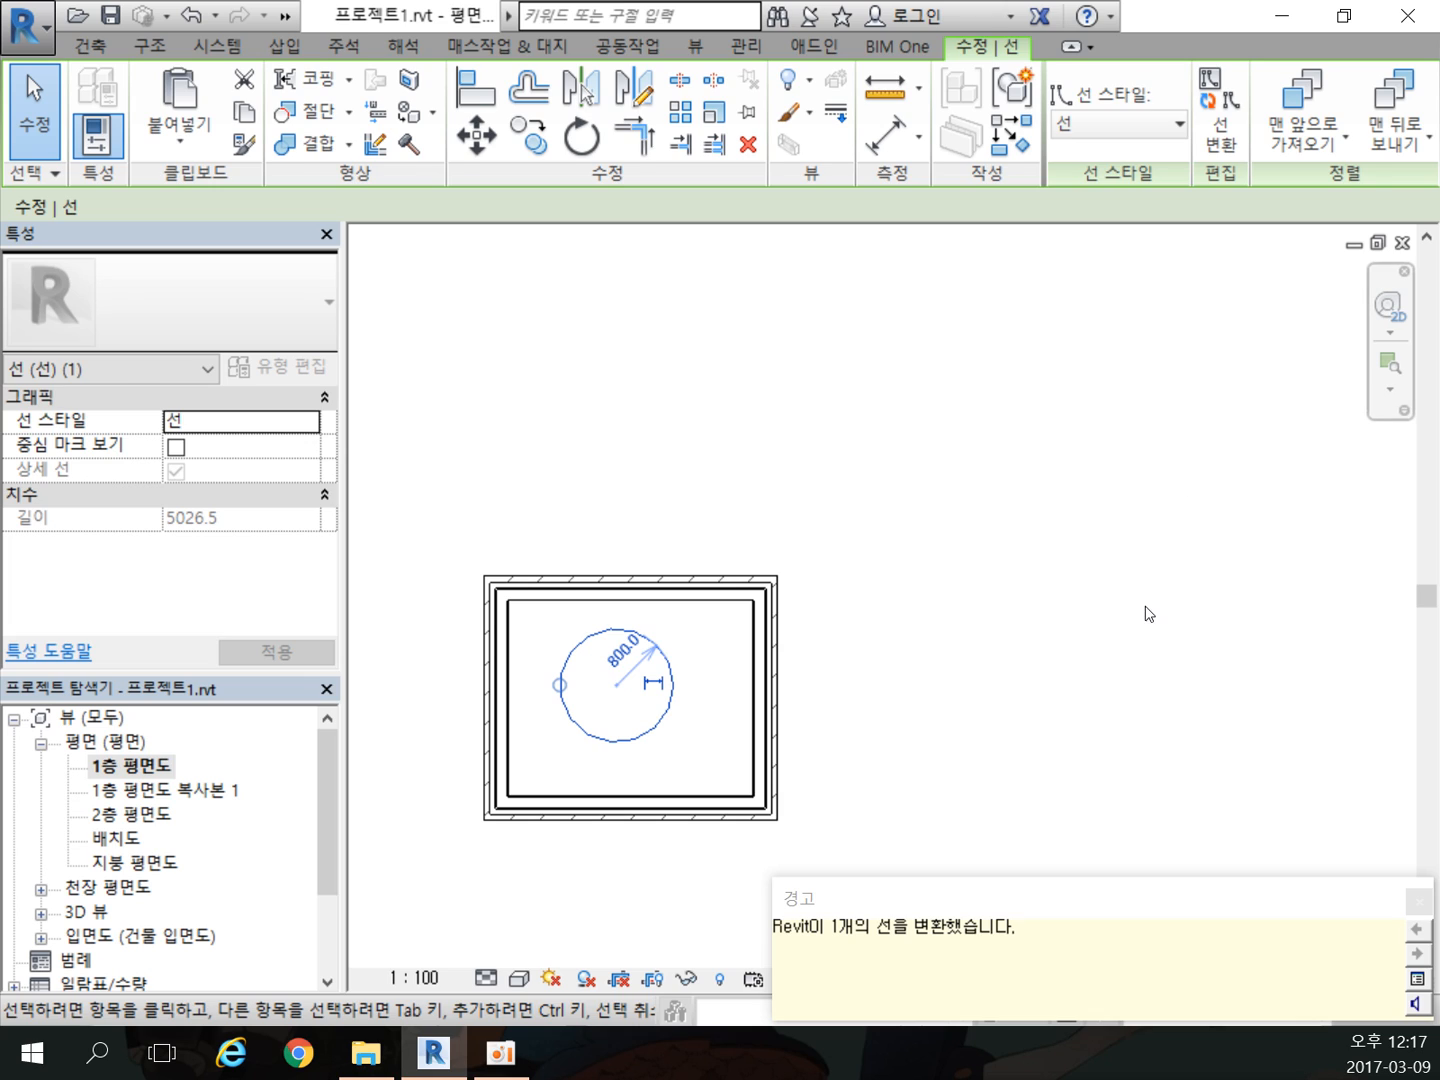
click(1148, 611)
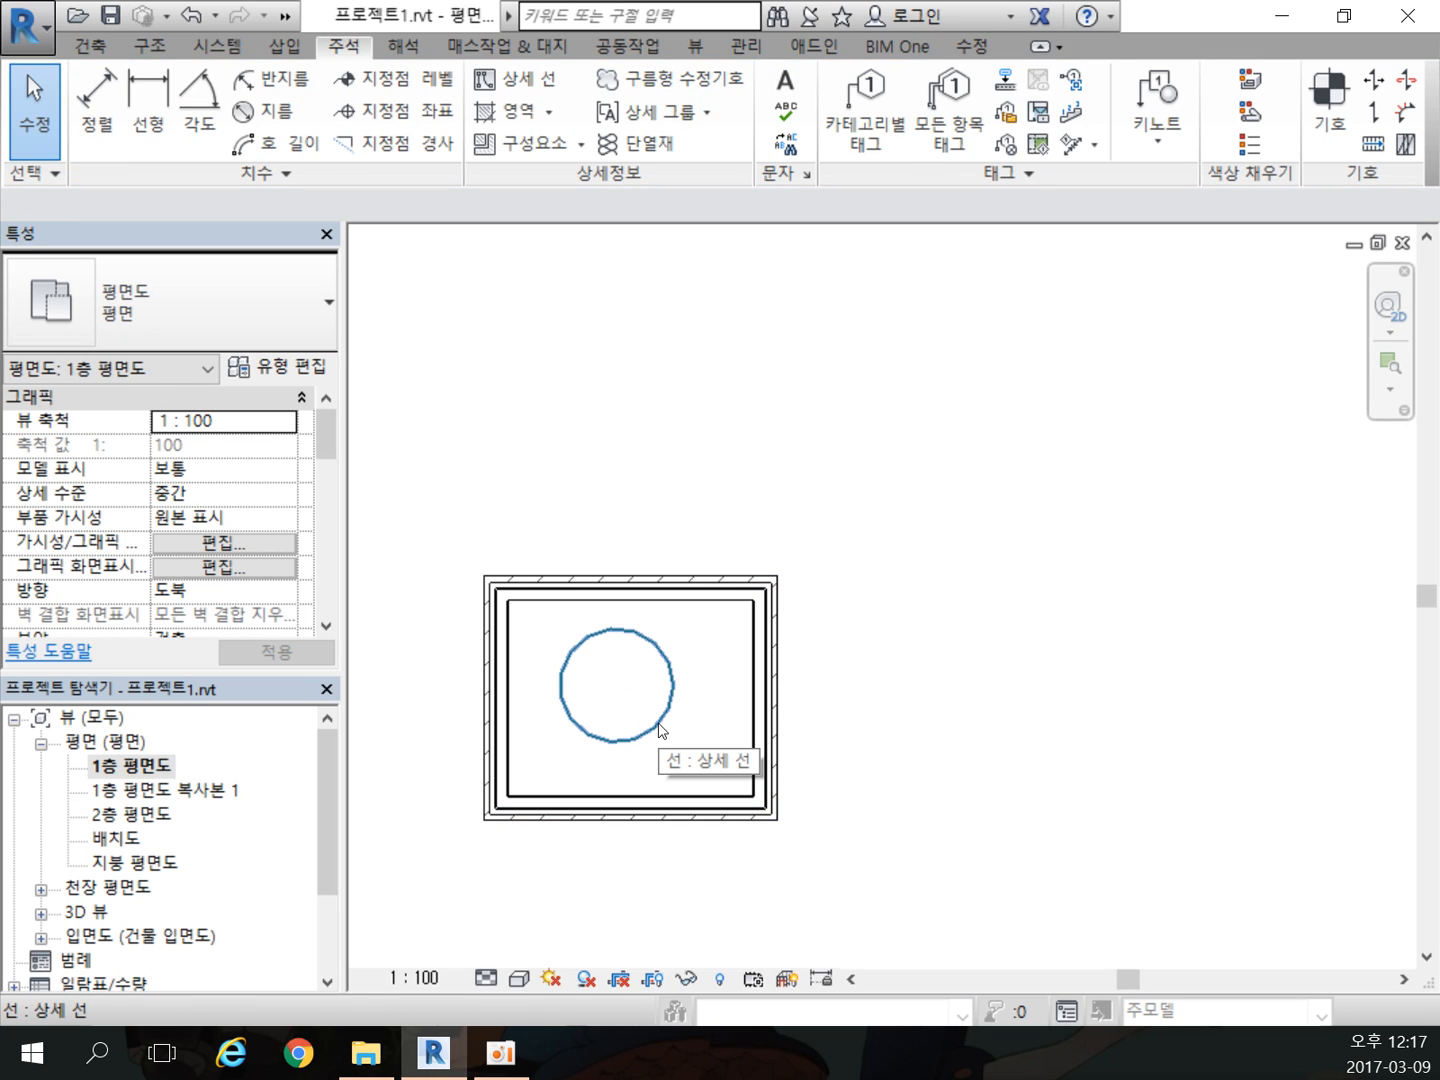
Step: In 1층 평면도 복사본 1, convert the upper-right and lower-right corner circles from detail lines to model lines
double_click(178, 788)
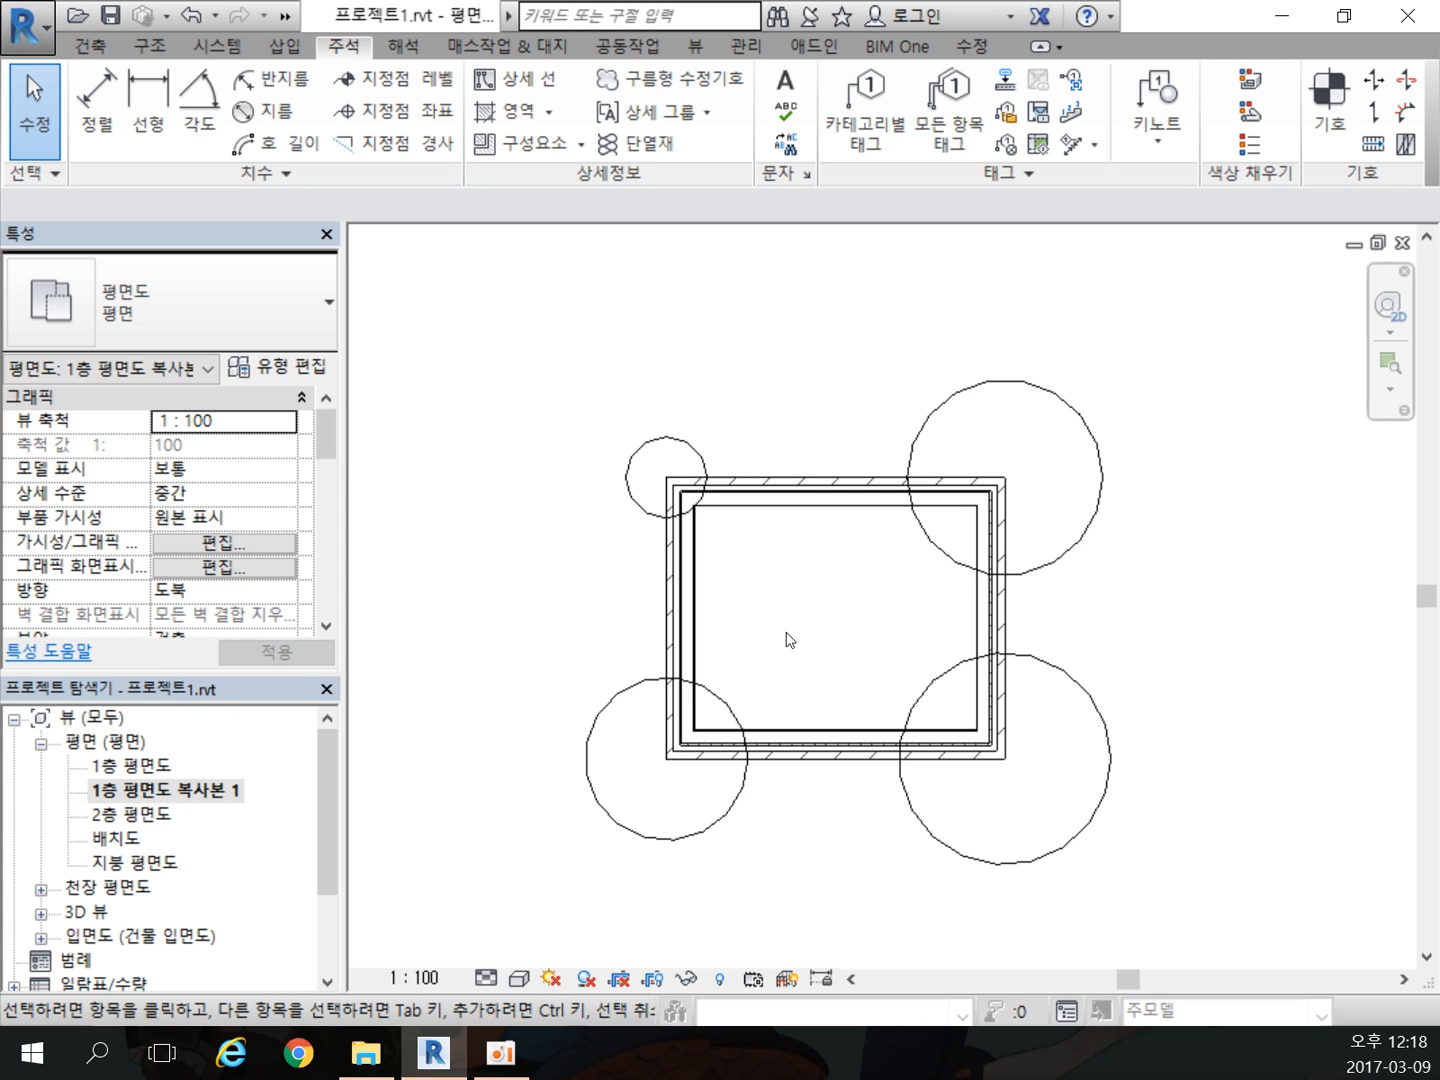
click(1102, 474)
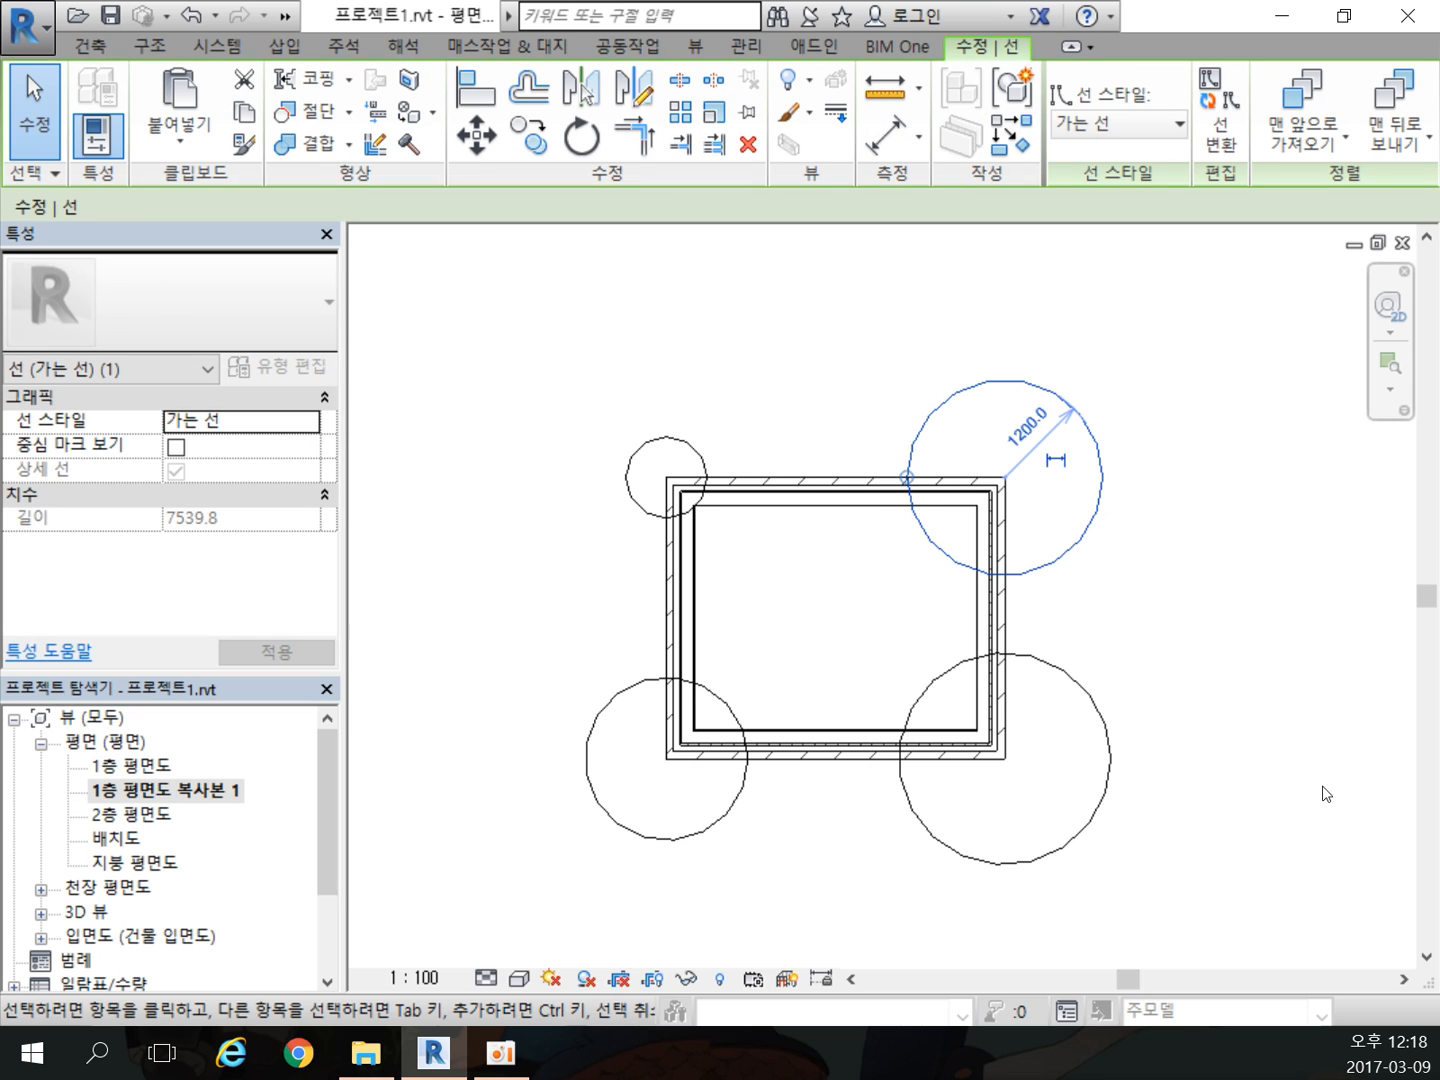
ctrl+click(1121, 746)
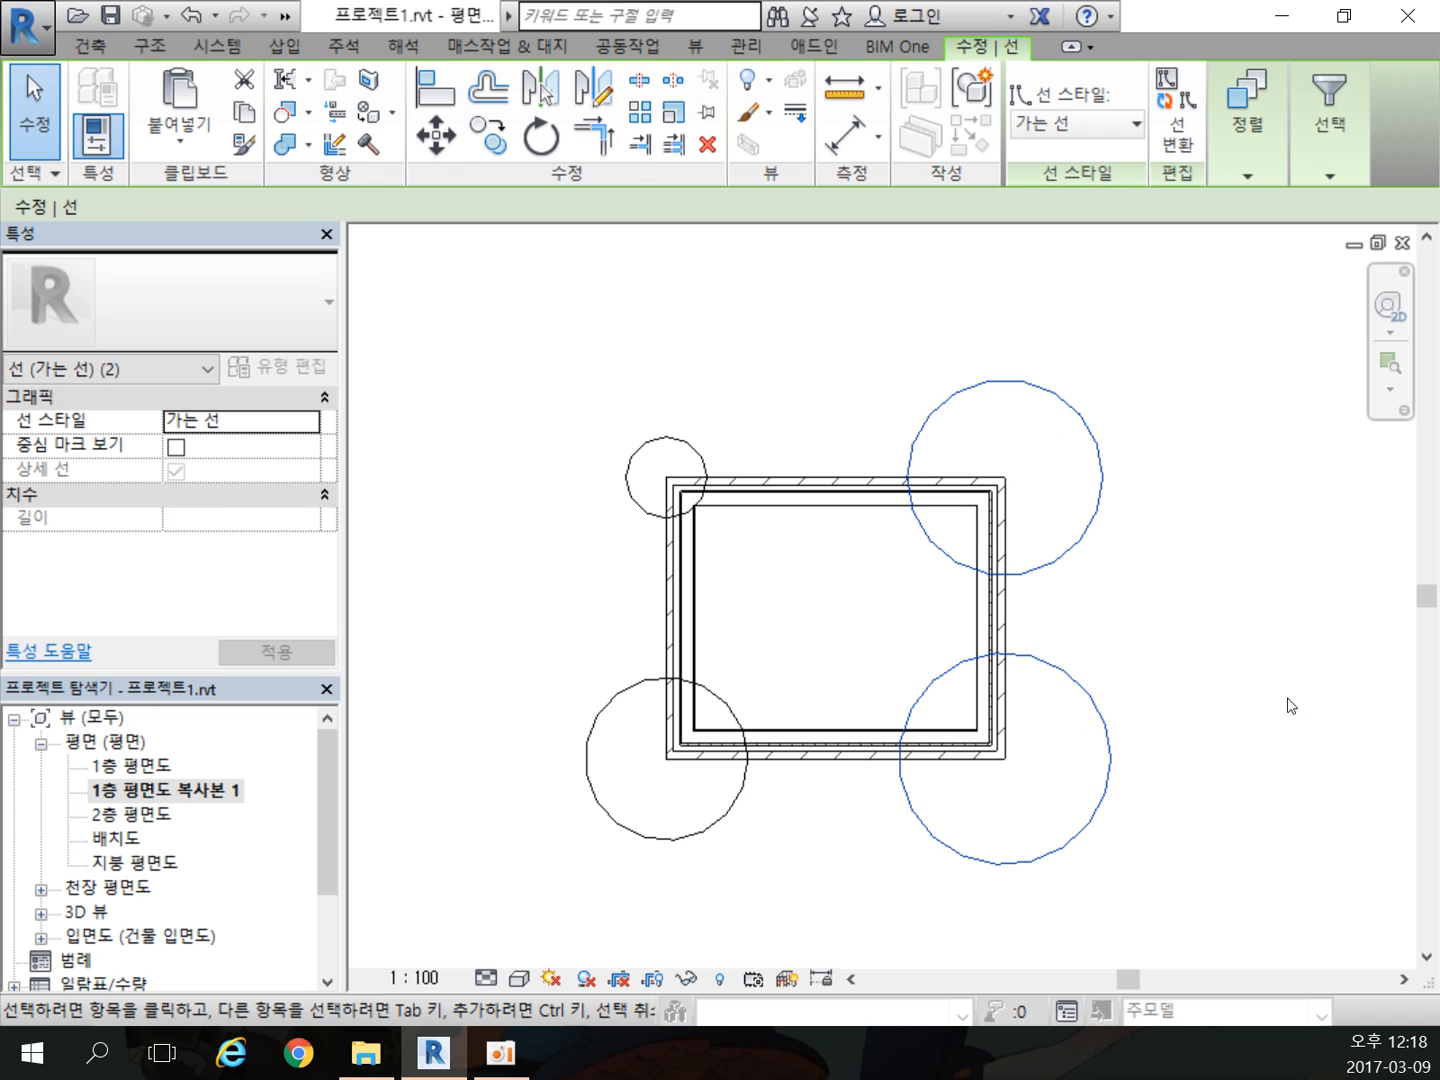
click(1168, 136)
click(1177, 489)
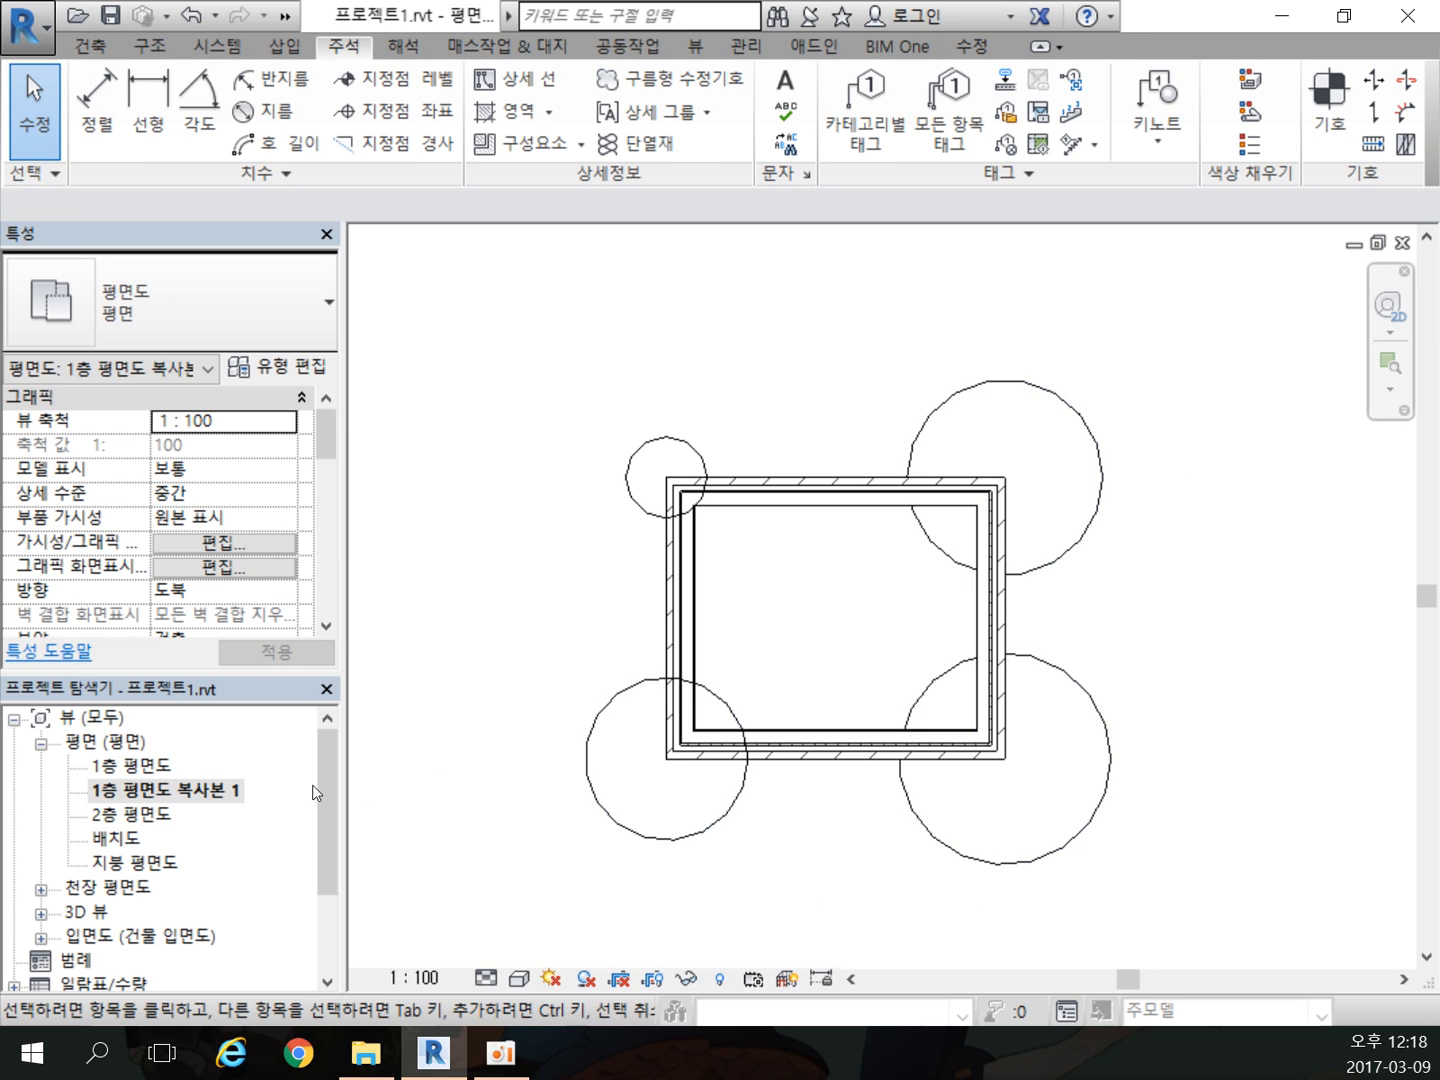
Step: Open 1층 평면도 and select the circle on the upper-right wall corner to check its line properties
double_click(131, 766)
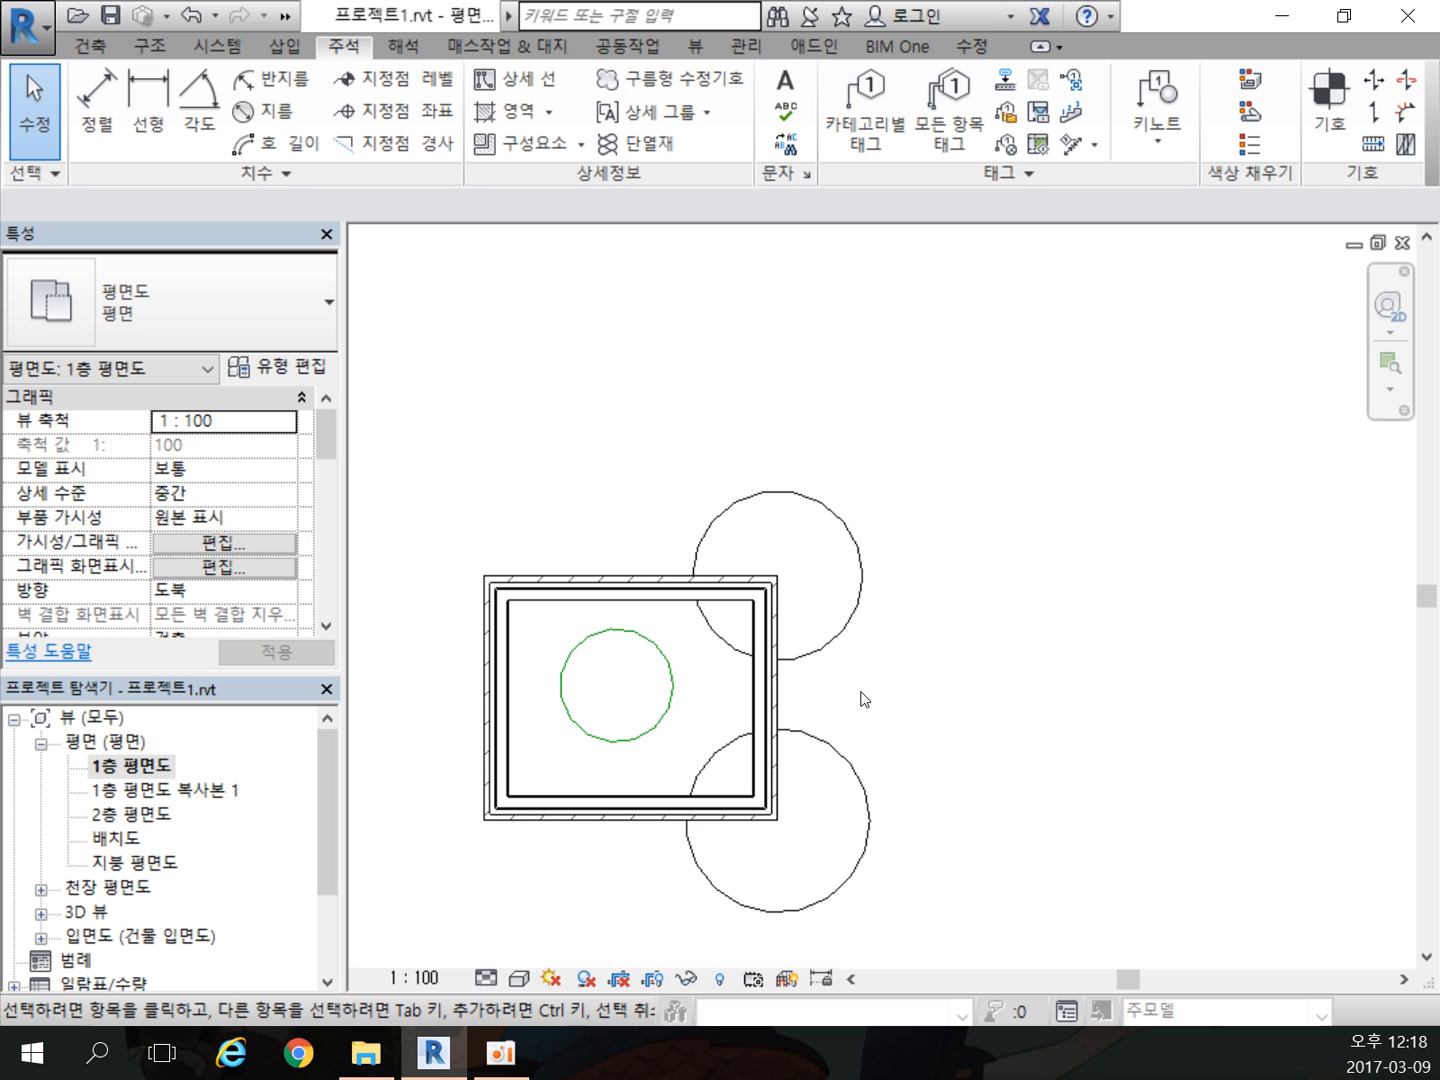
click(872, 554)
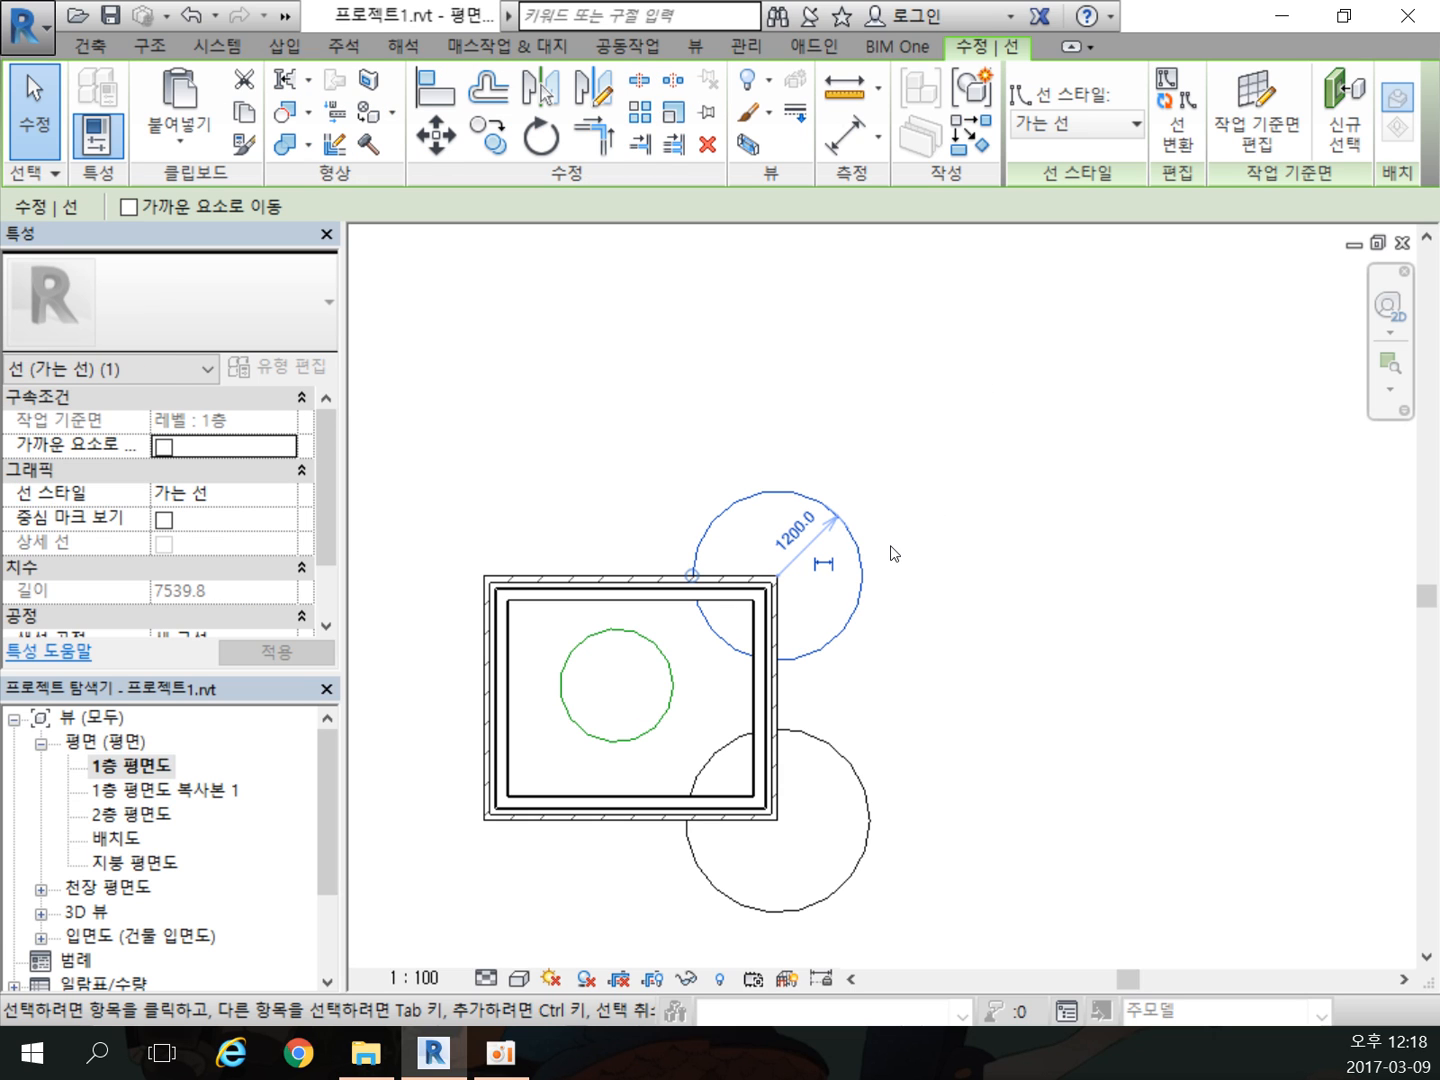
Step: Delete the selected circle on the upper-right wall corner of 1층 평면도 and open 1층 평면도 복사본 1
key(Delete)
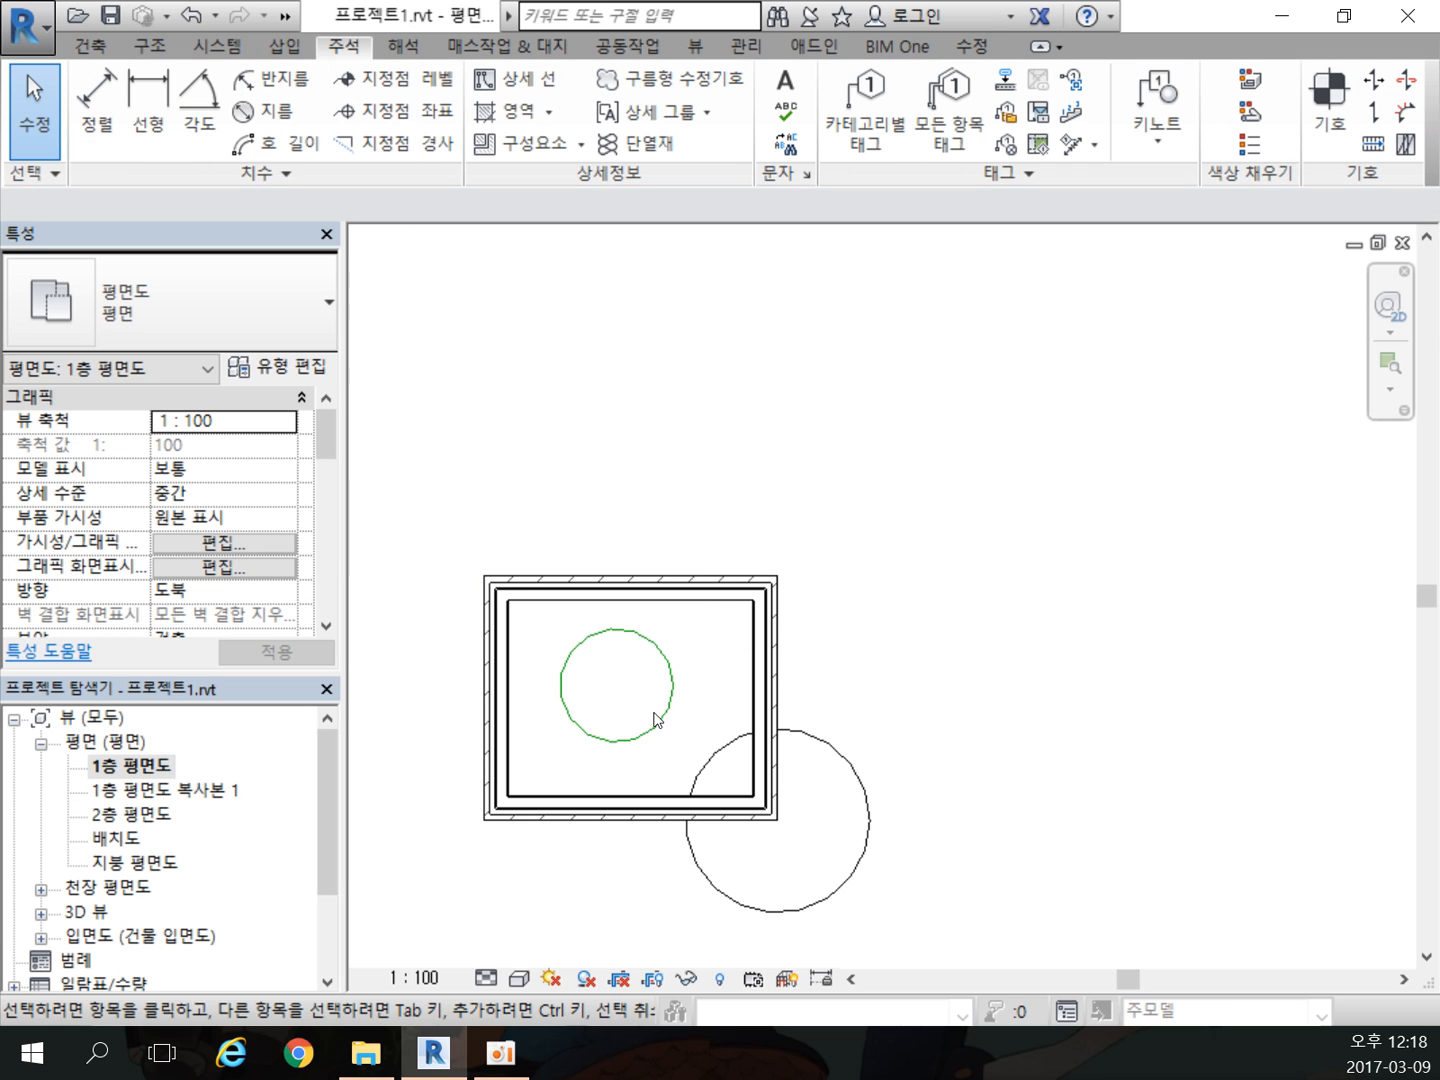
click(170, 792)
double_click(170, 790)
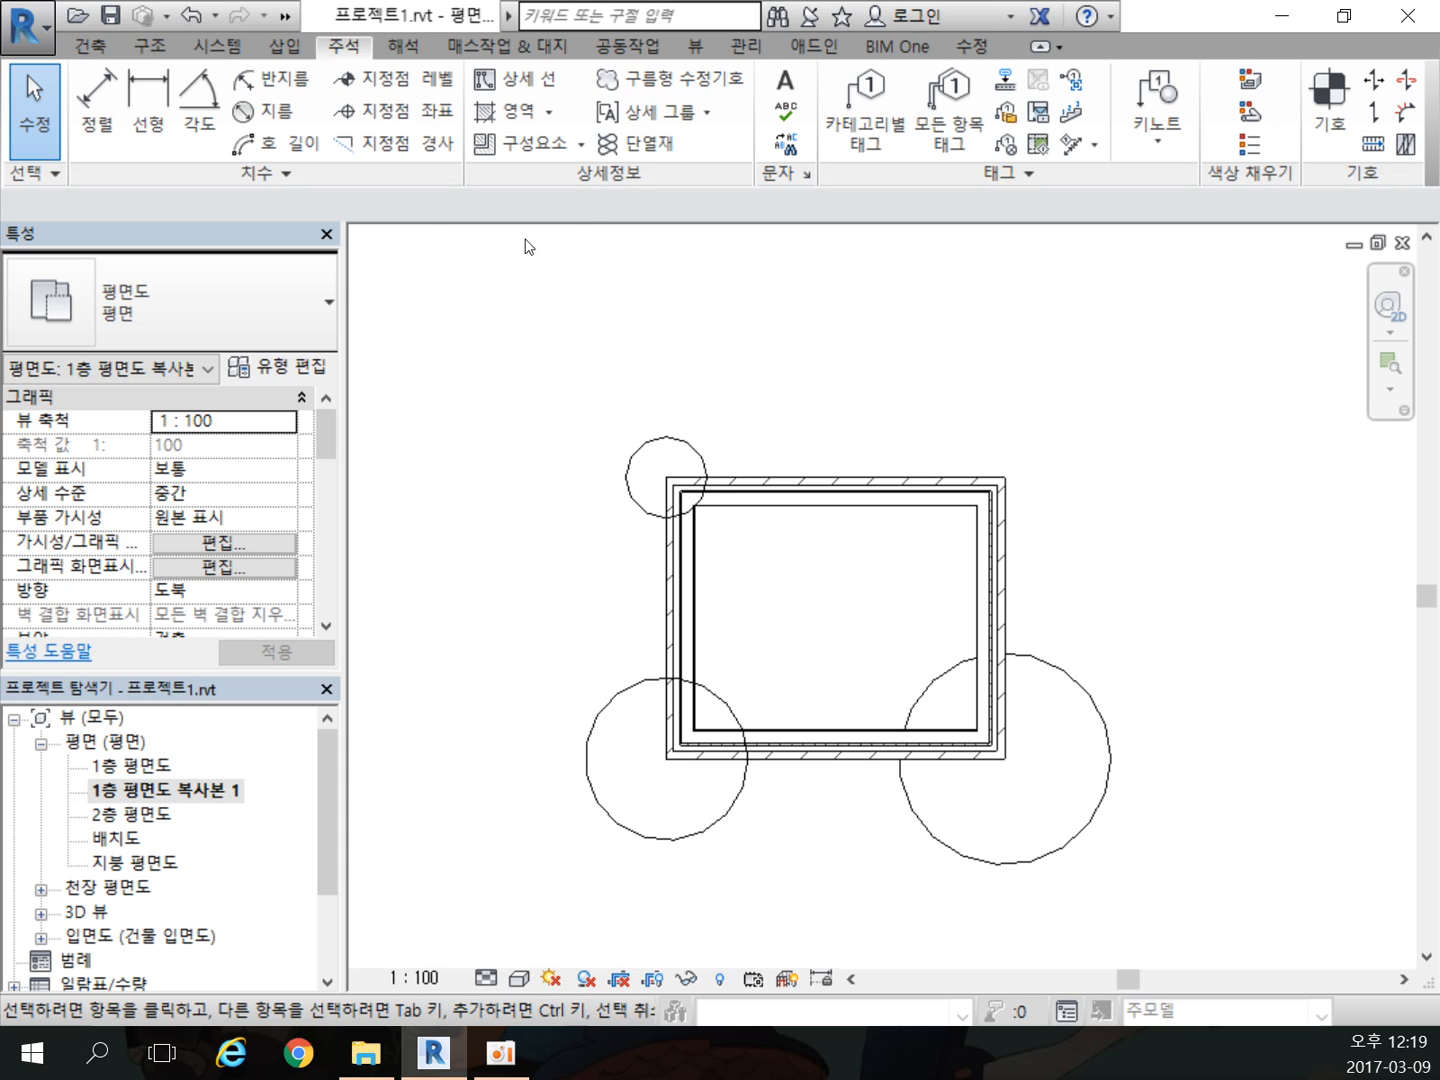
Step: Examine the analysis, massing and site, collaboration and view creation tools, including the 3D view types and the options for 1층 평면도
click(419, 48)
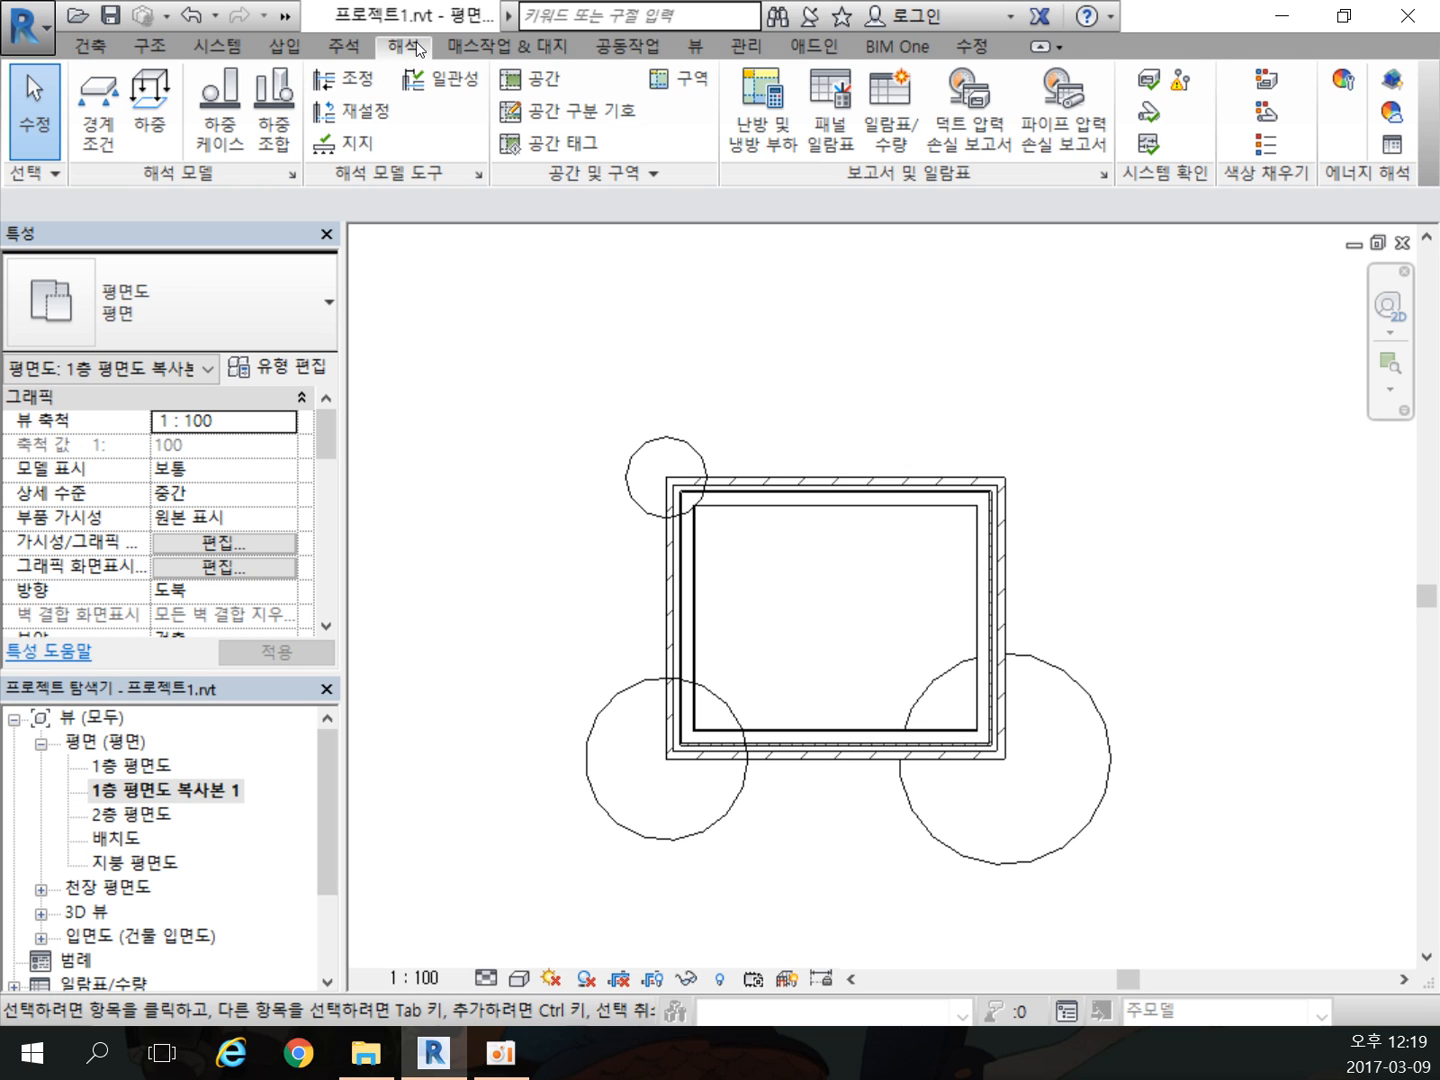
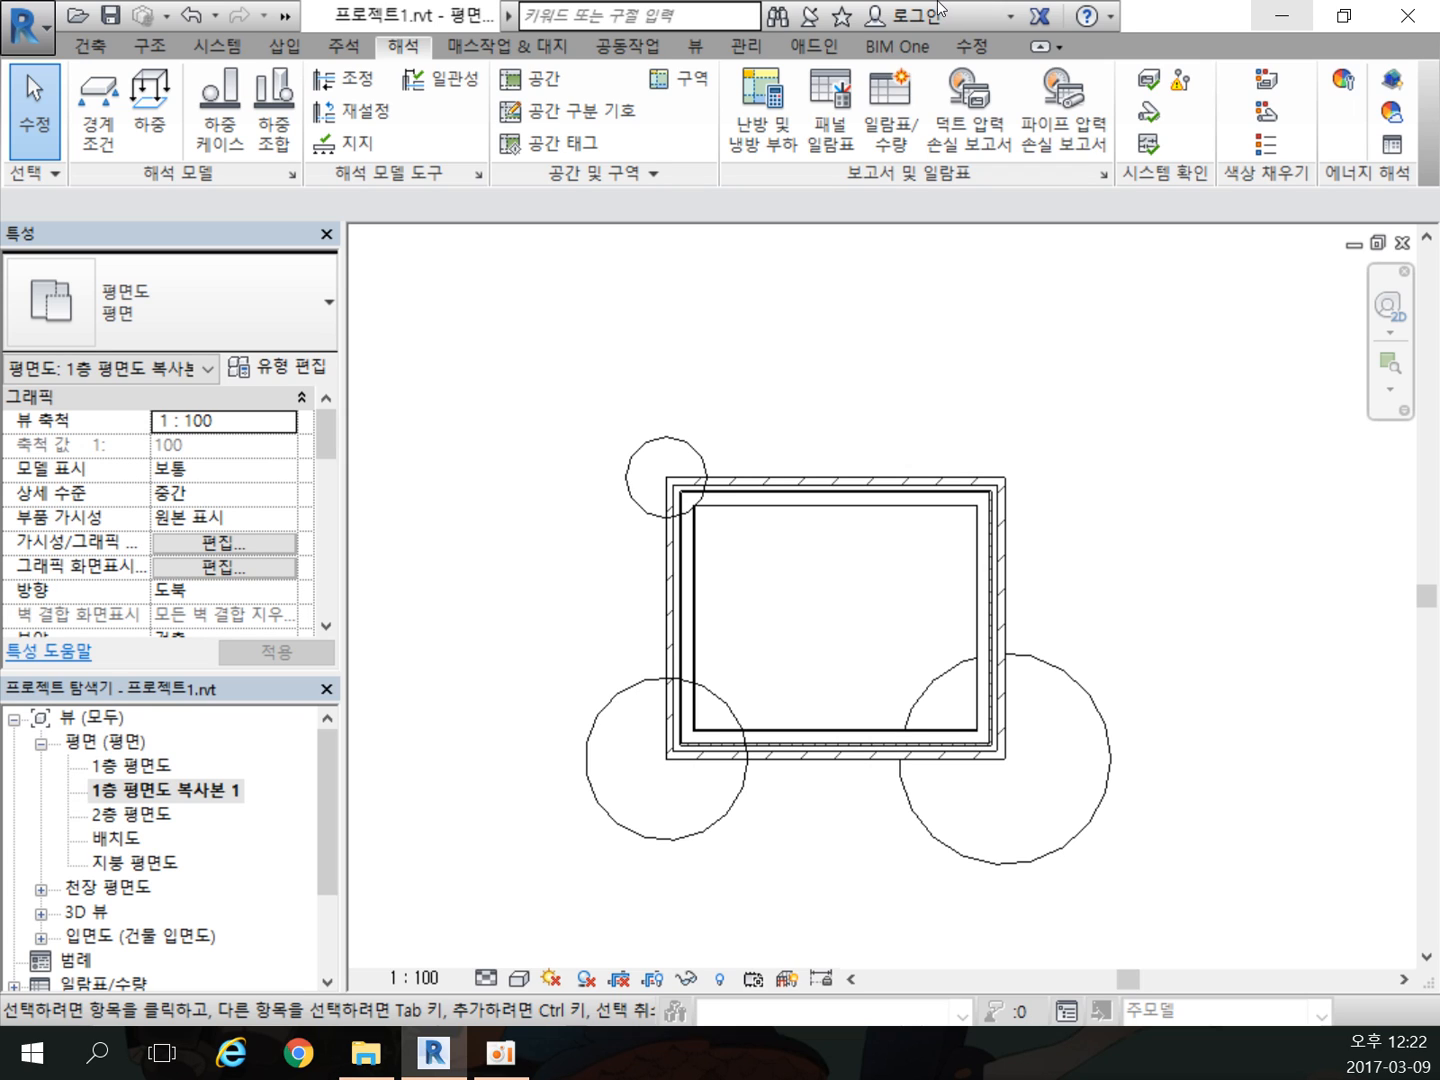
click(508, 46)
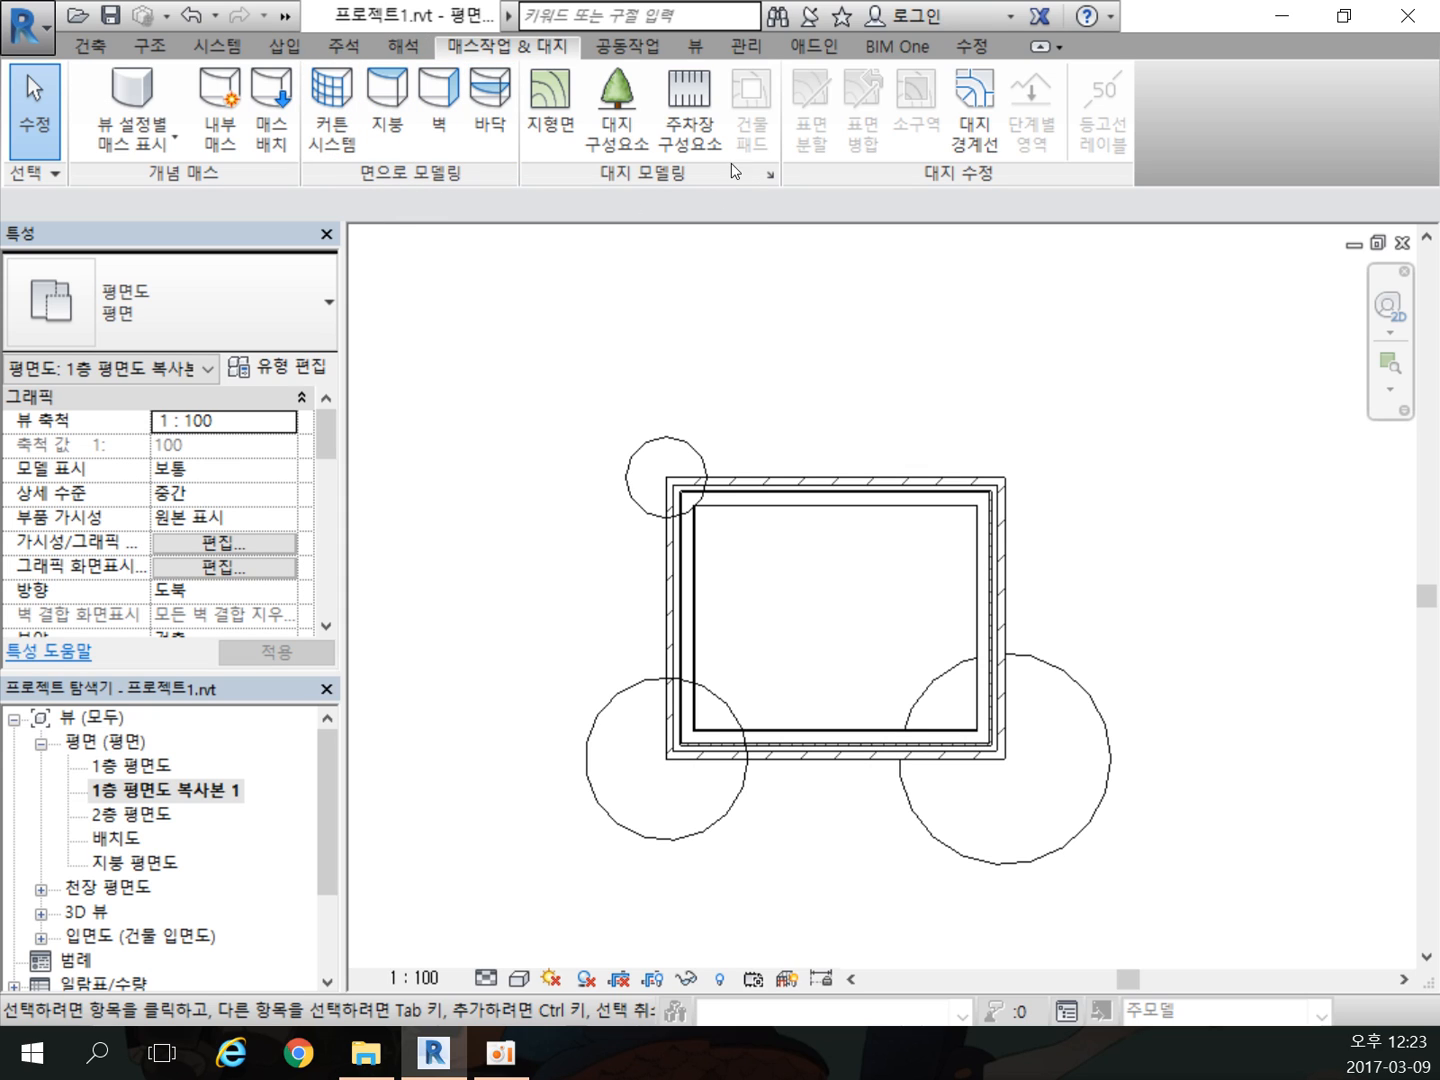
click(648, 44)
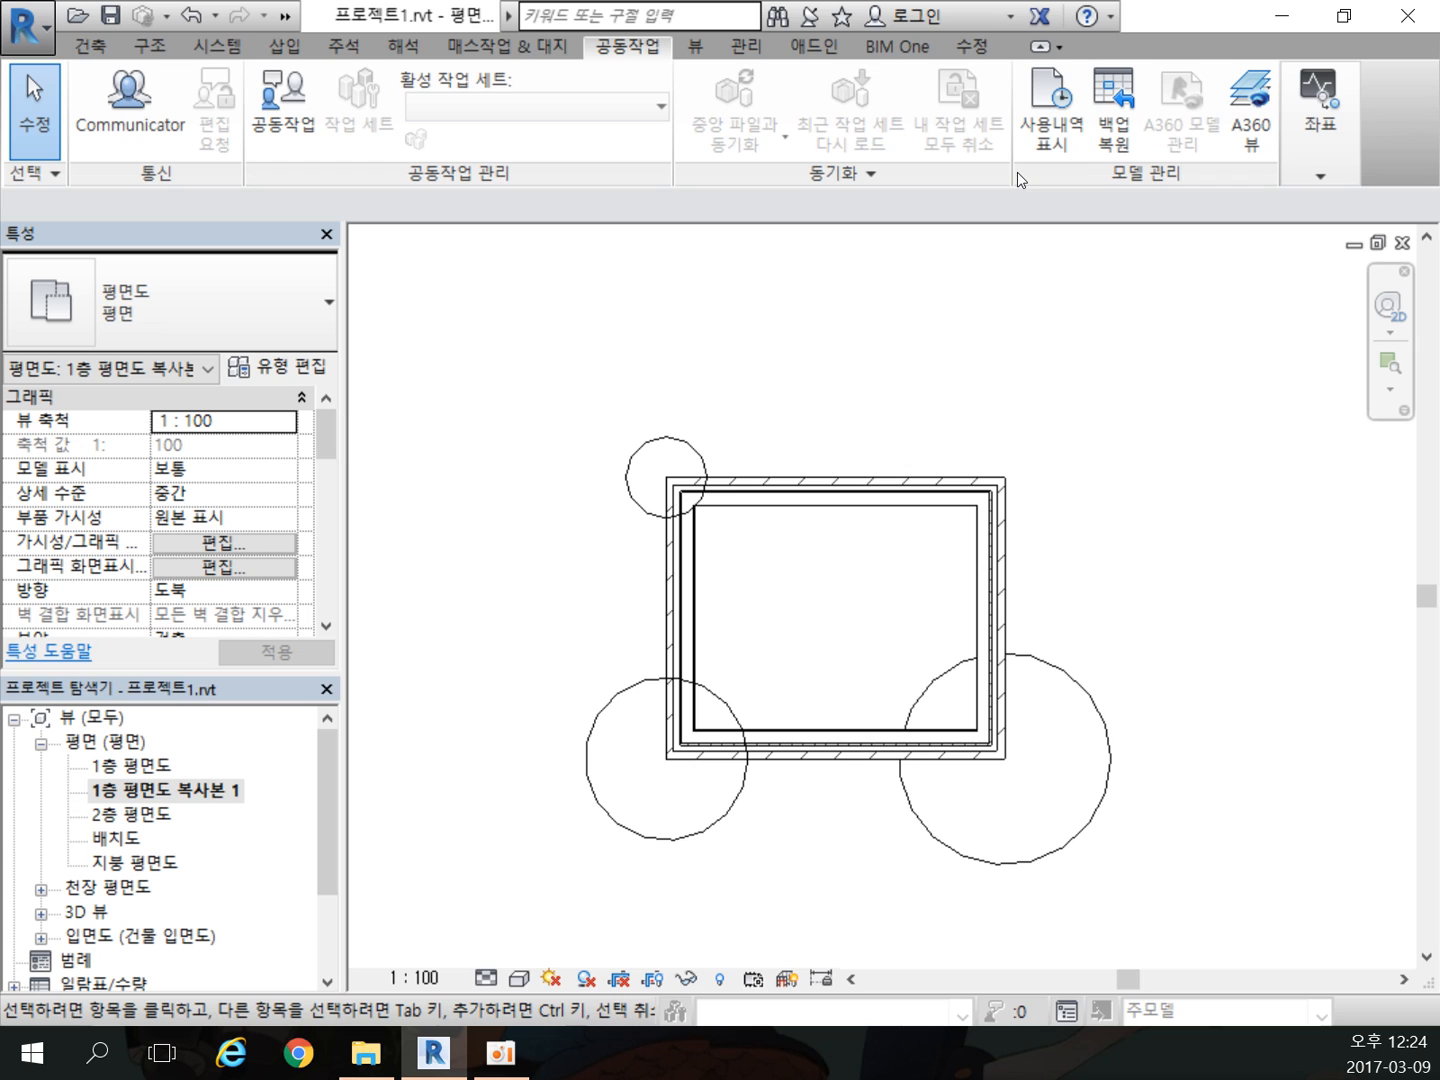
click(698, 49)
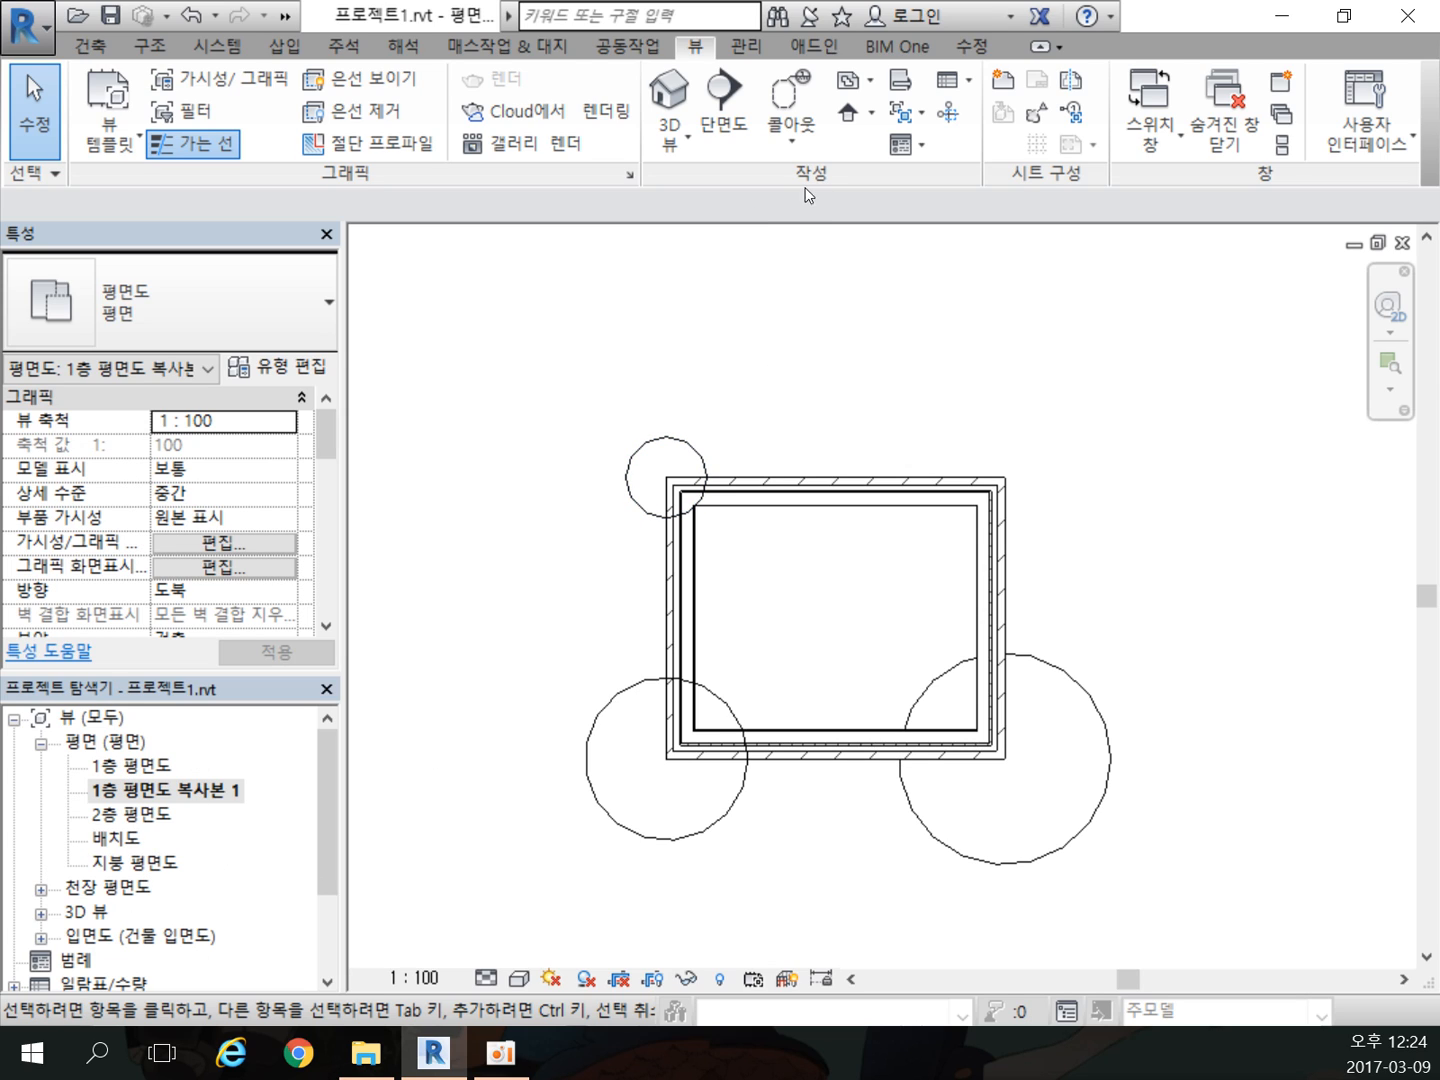
click(684, 144)
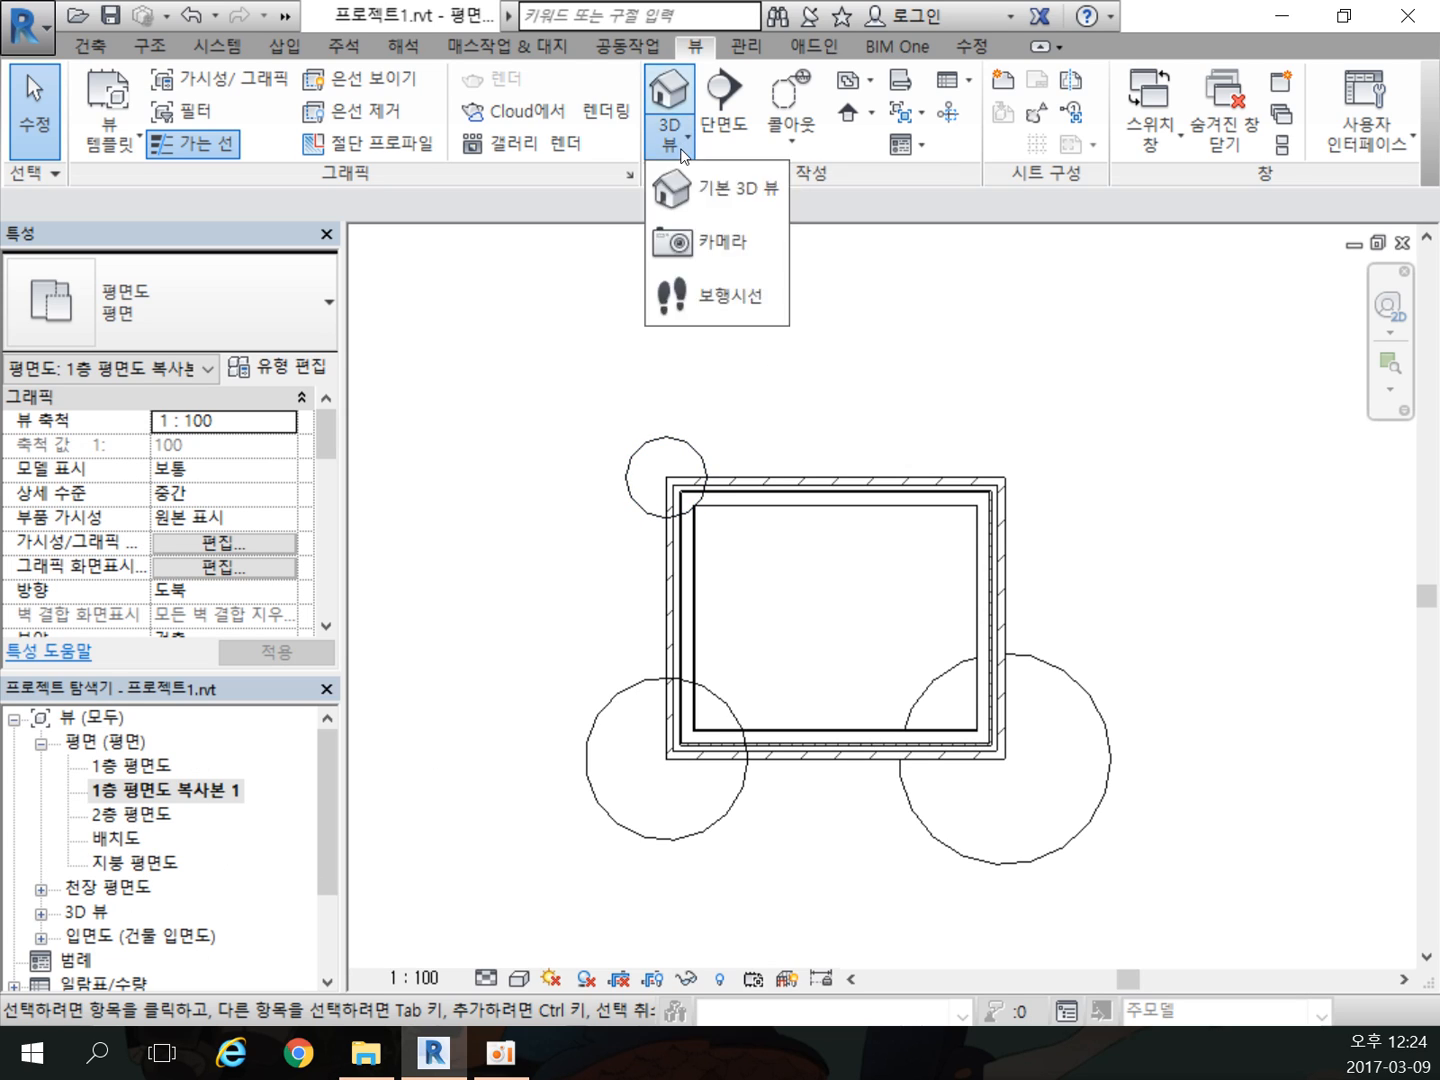
click(872, 85)
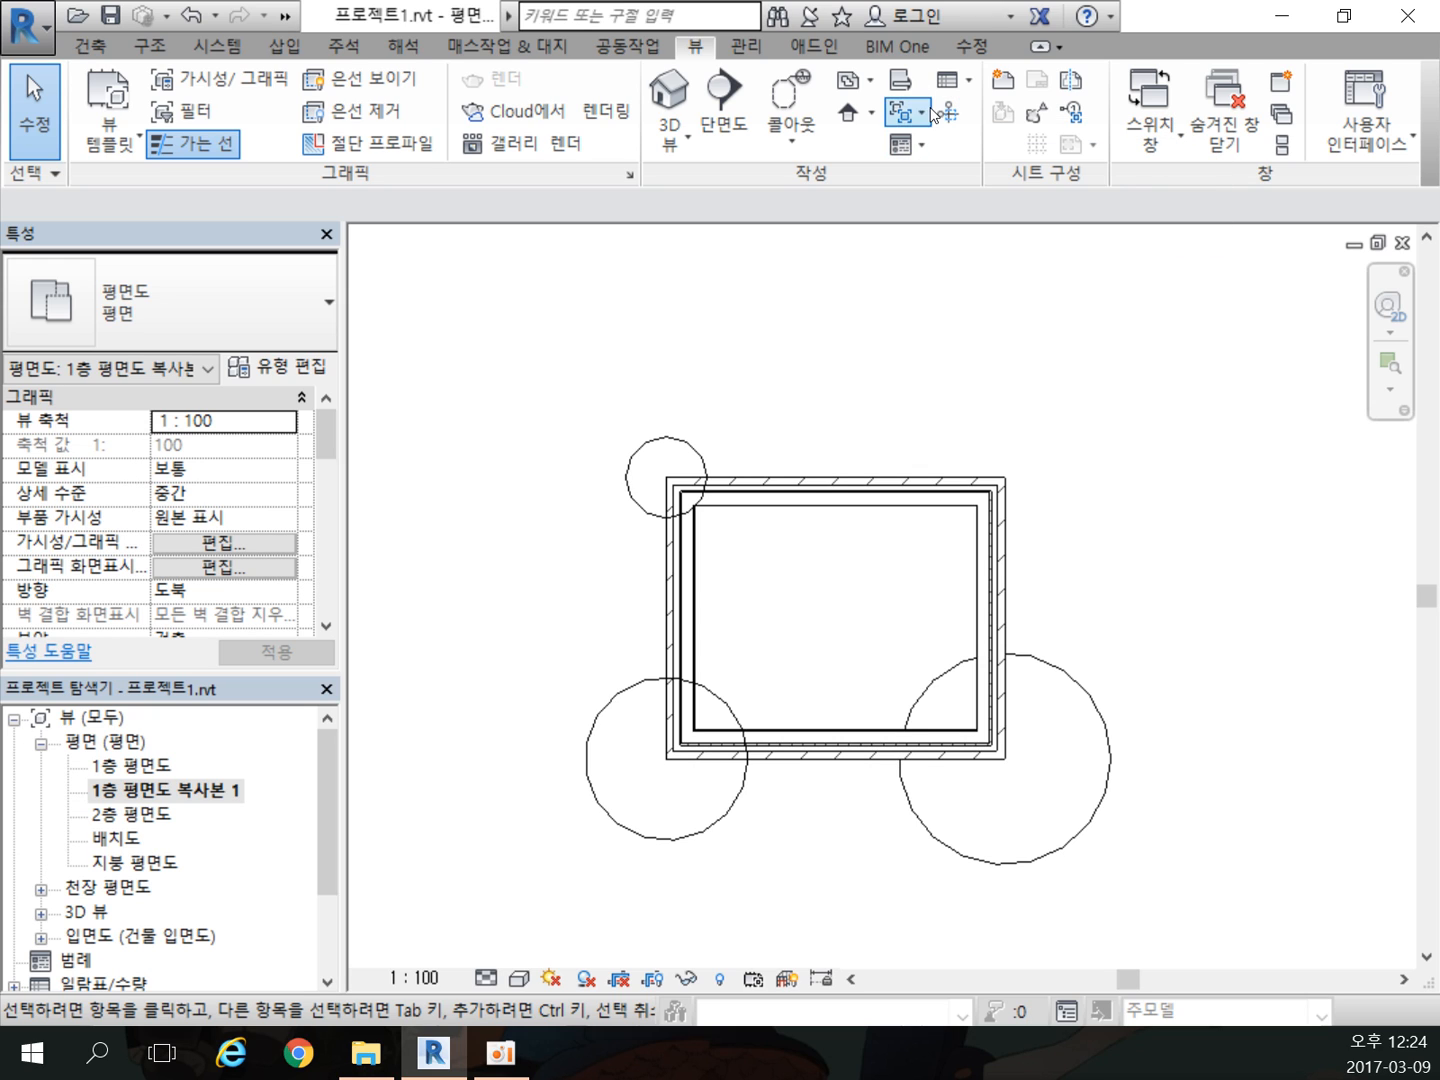
right_click(160, 768)
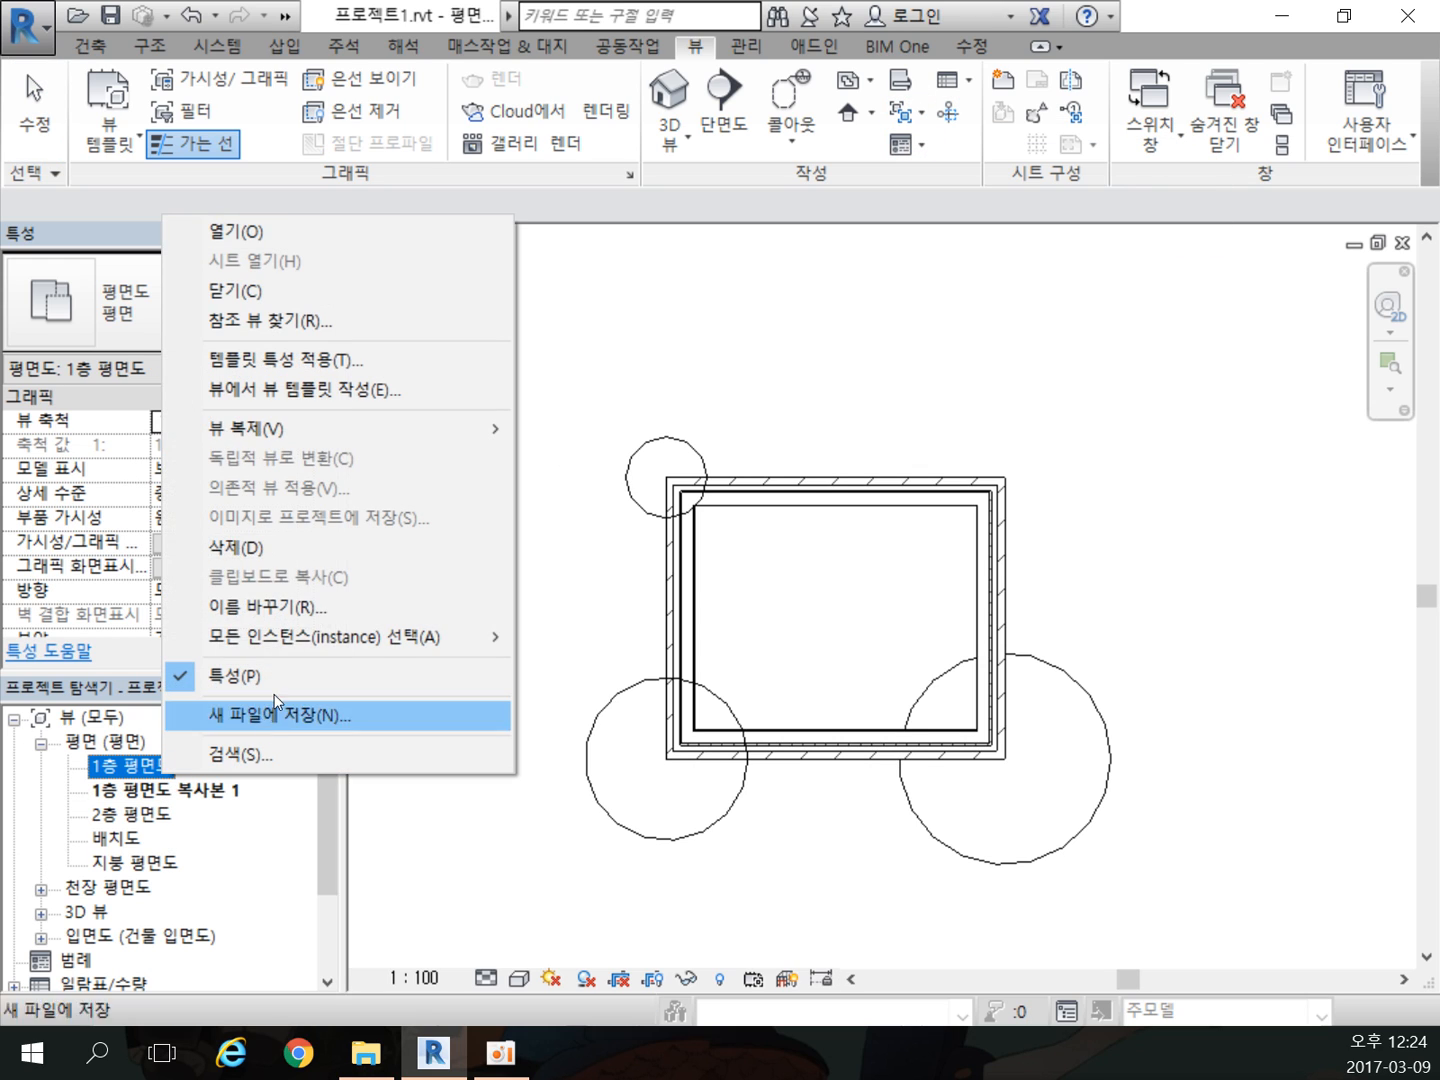
click(795, 210)
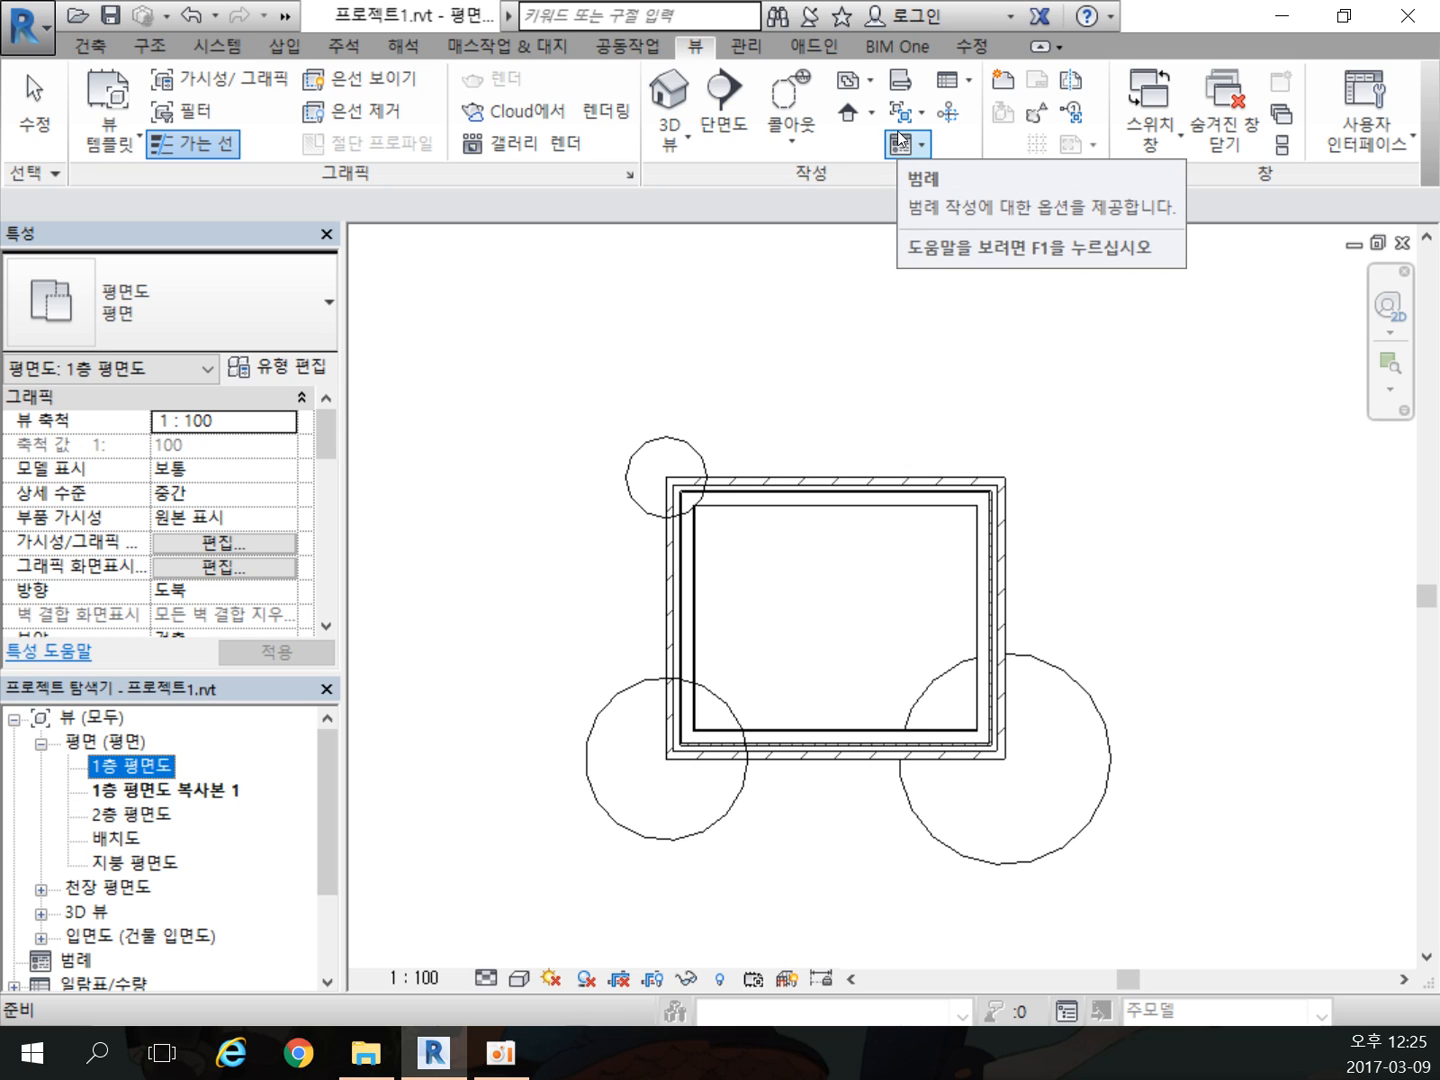
Step: Create a legend view named 범례 1 at 1 : 50 scale and show it under 범례 in the project browser
scroll(323, 804, down, 2)
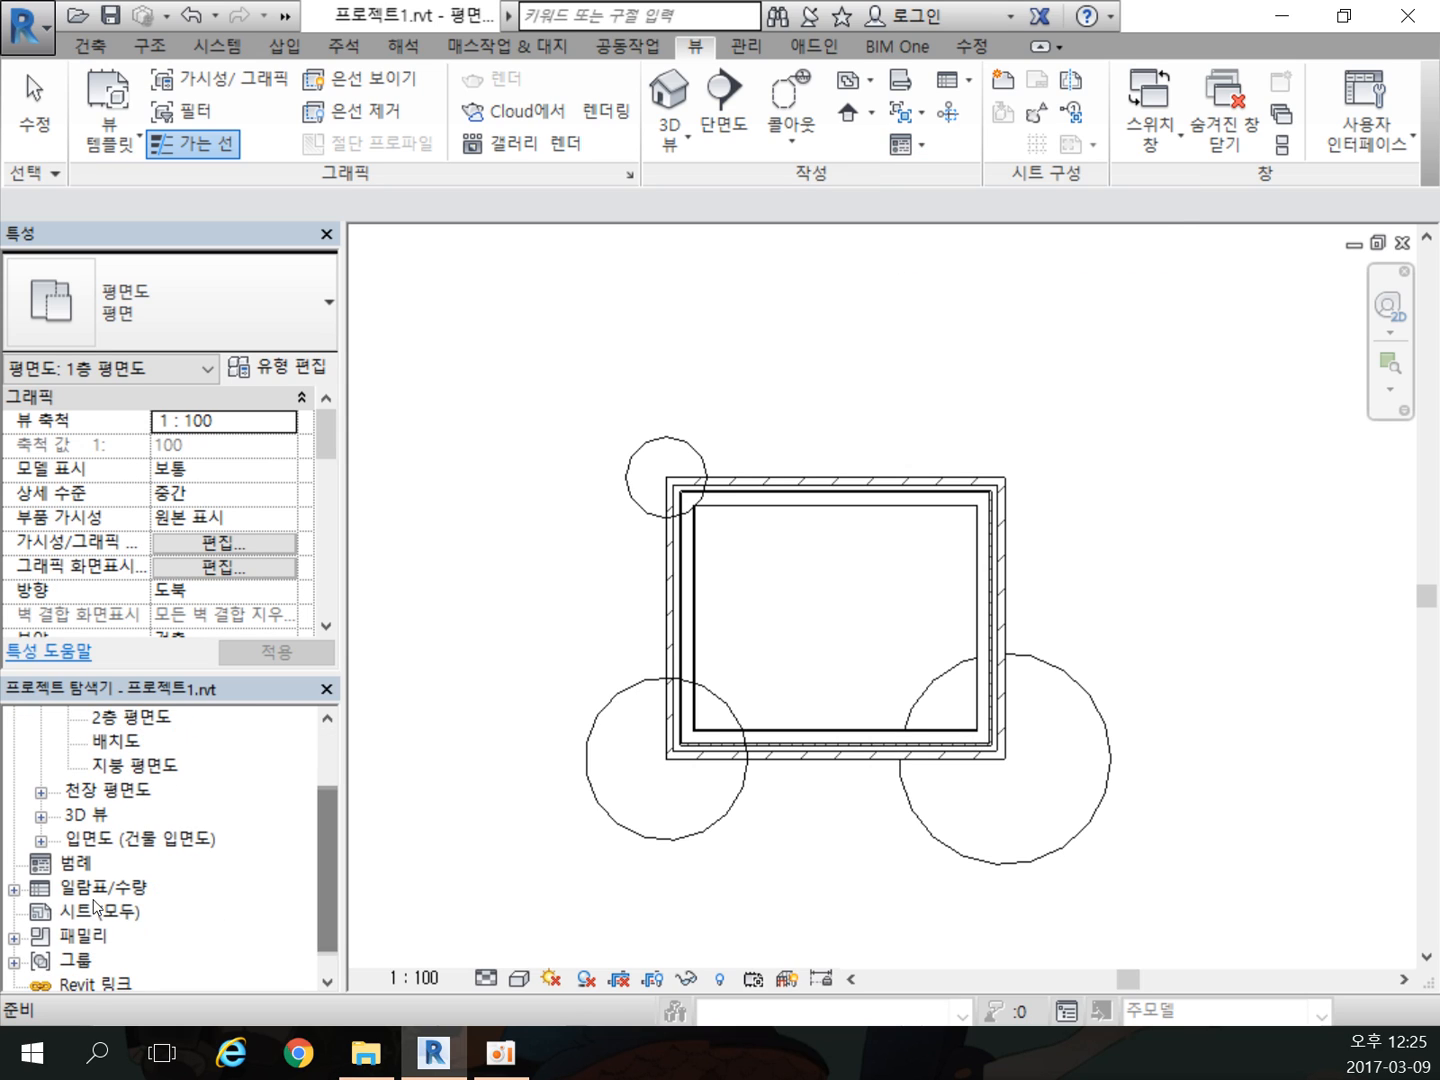
click(73, 867)
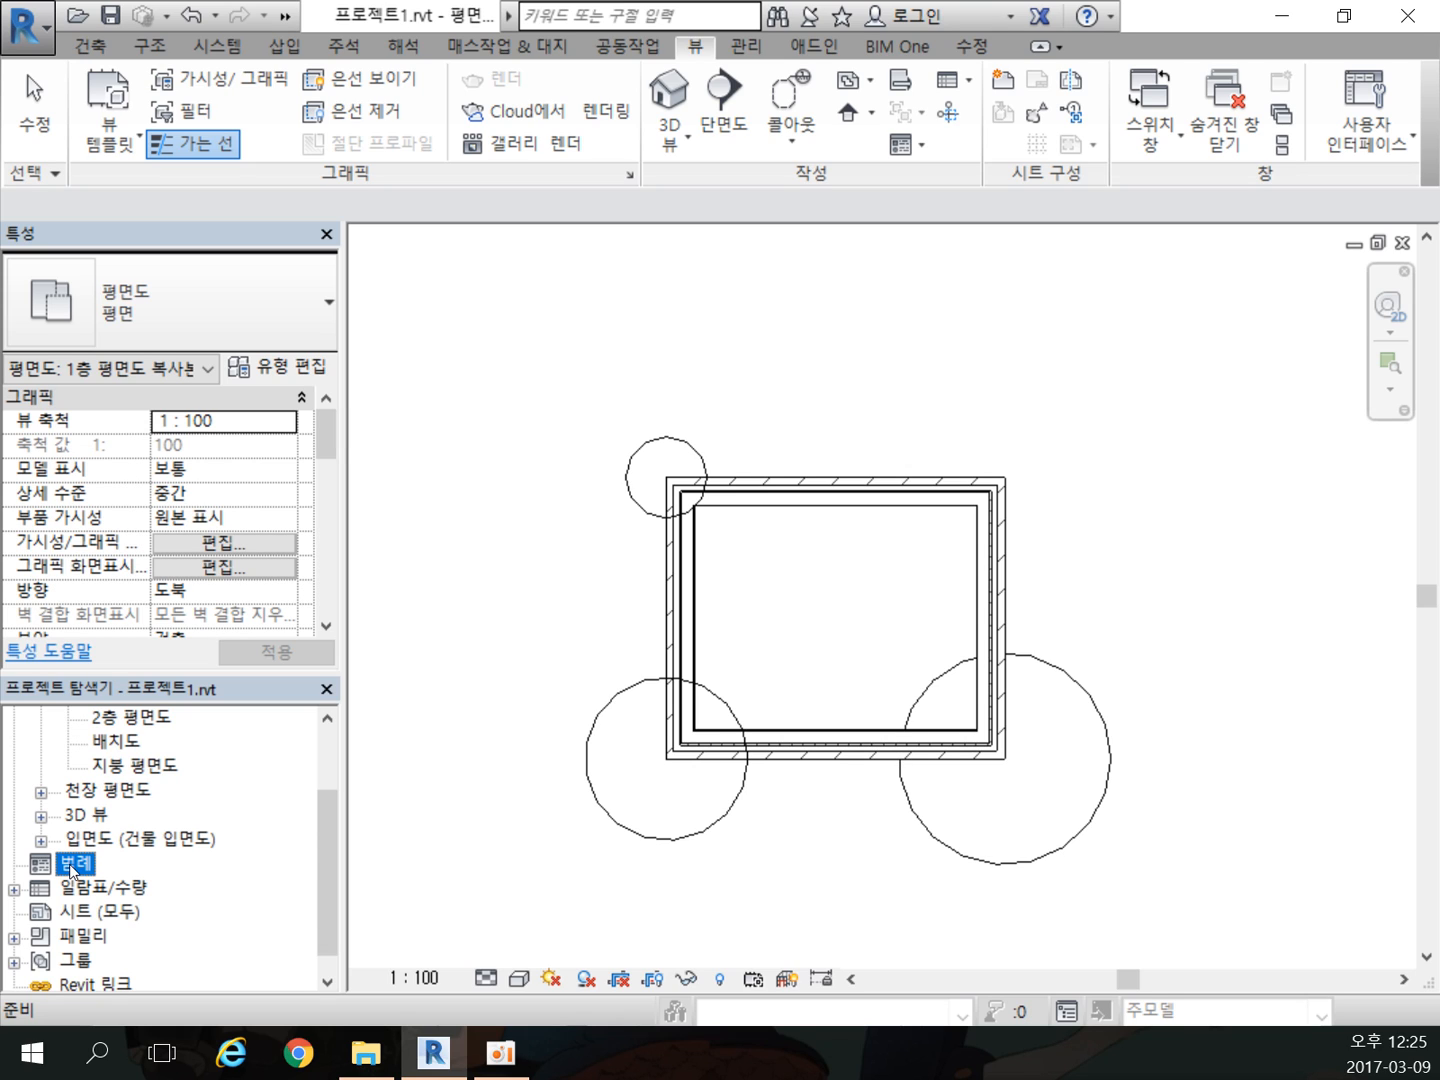
click(906, 146)
click(938, 192)
click(745, 587)
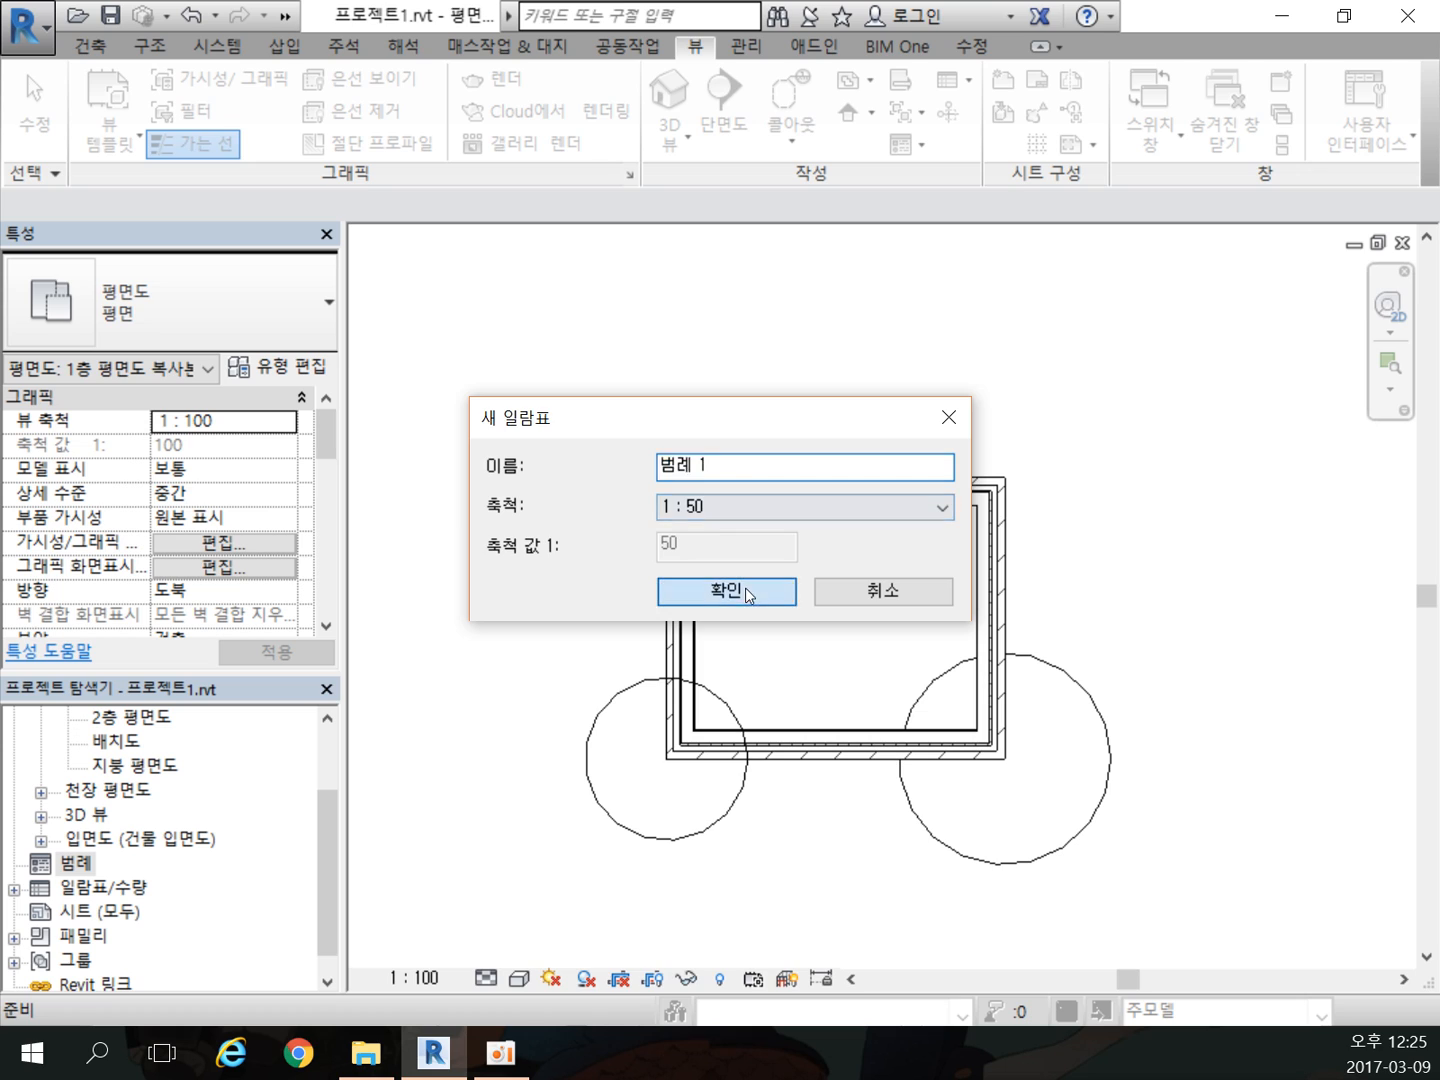
click(13, 867)
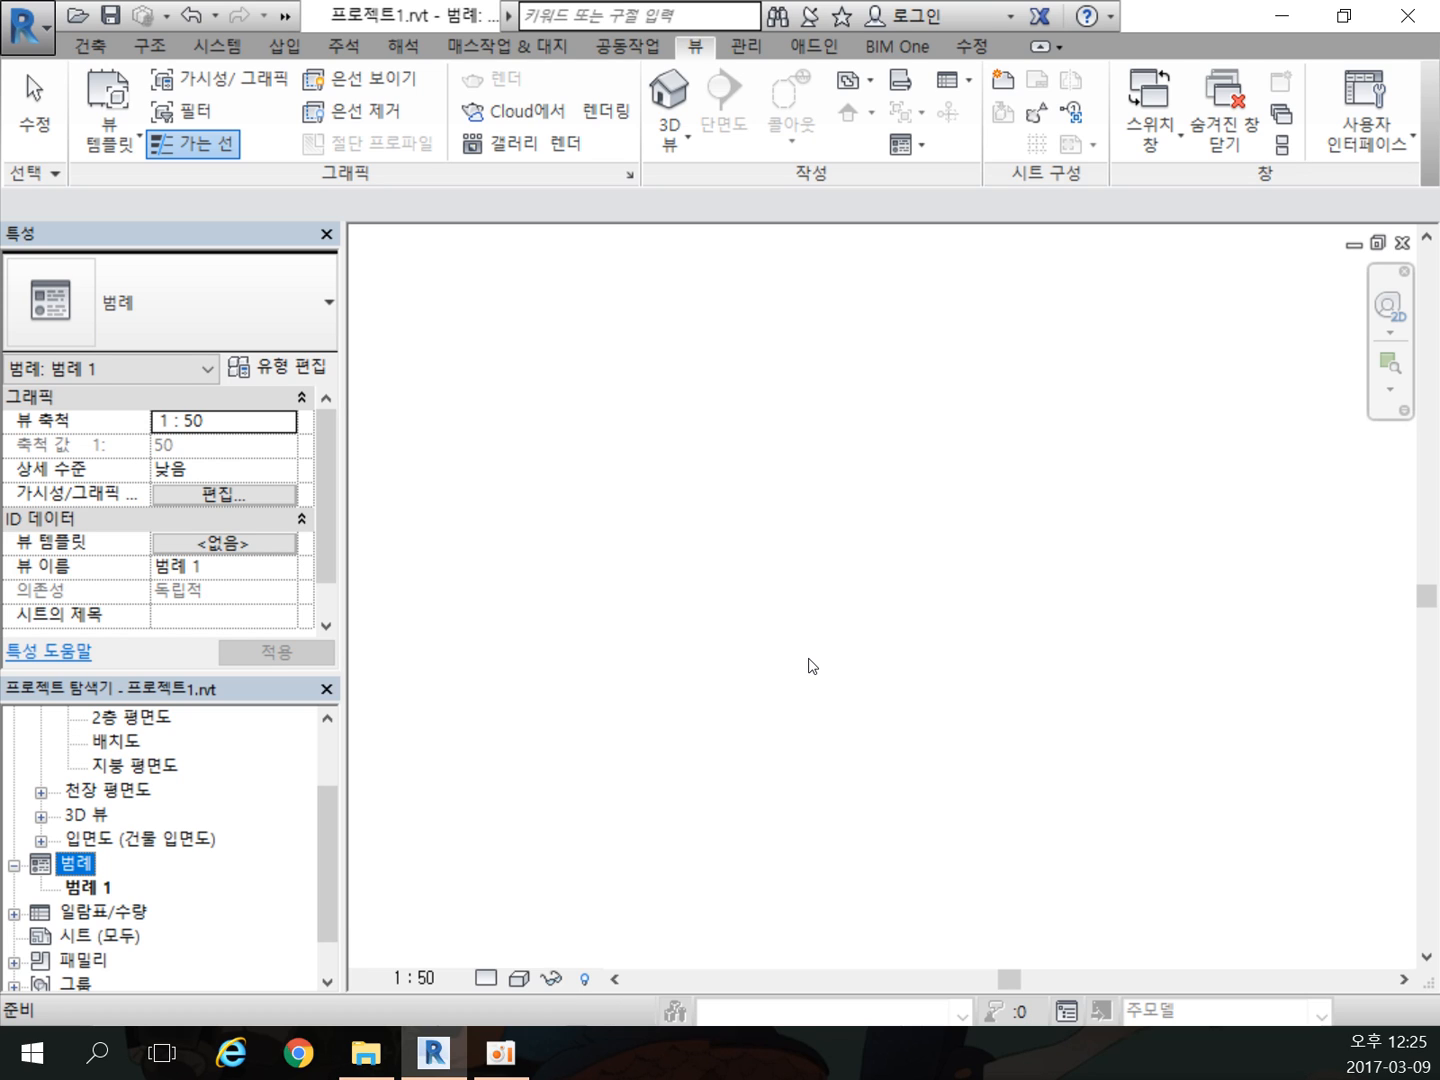
click(825, 528)
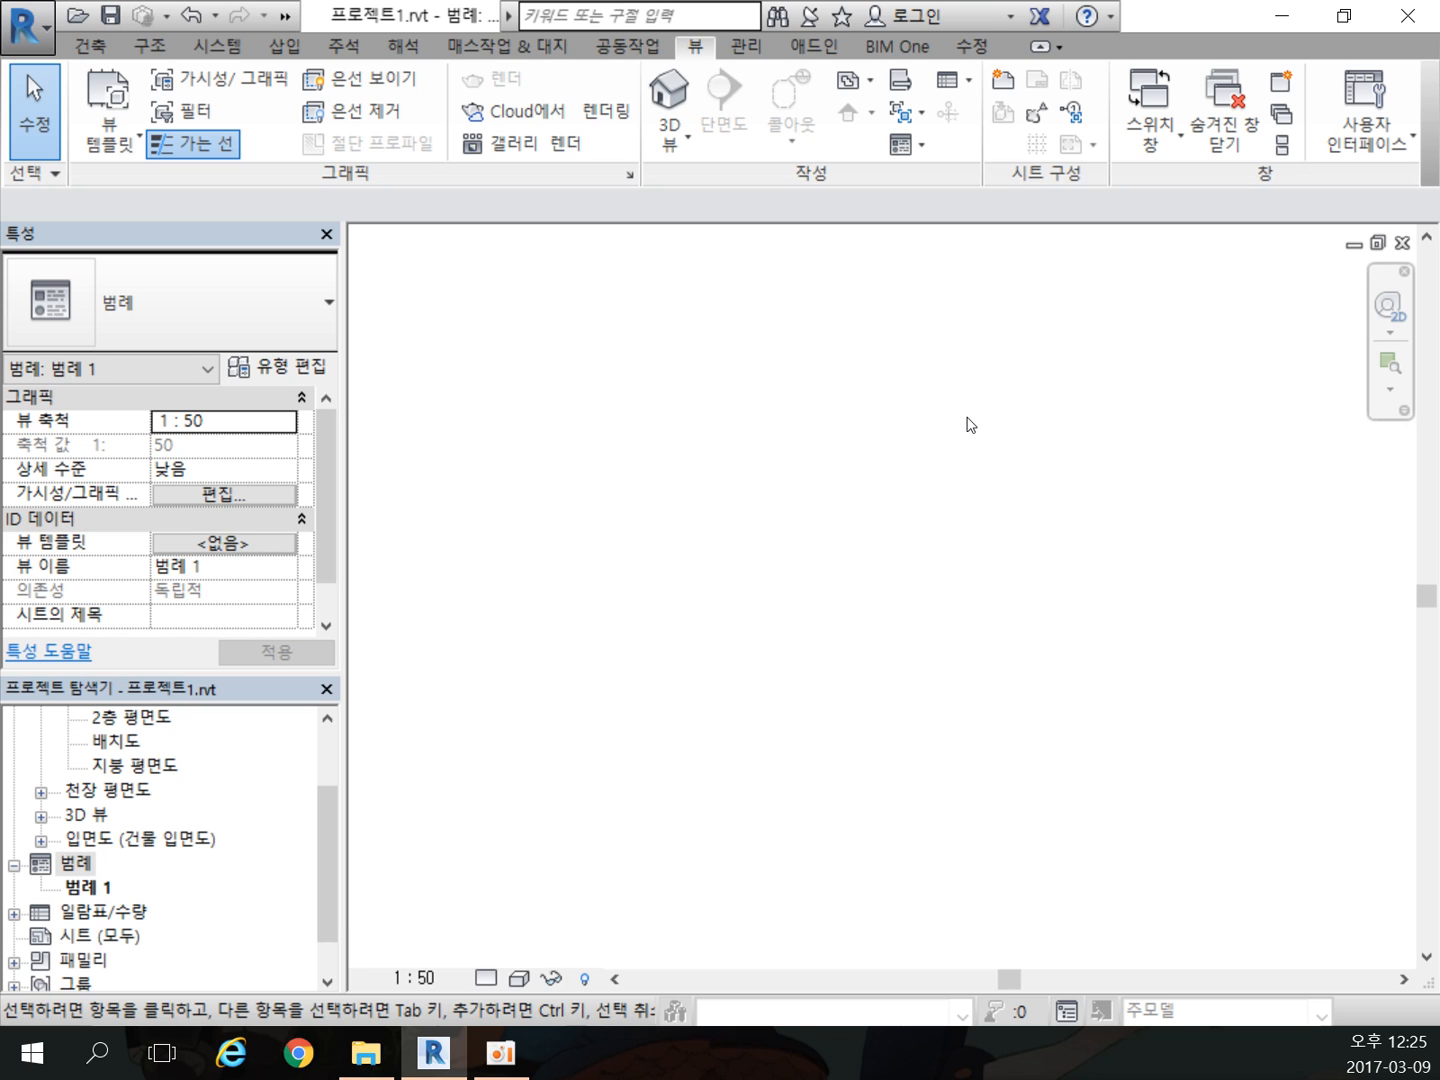
Step: Open the new 일람표/수량 schedule settings, look over the categories and close them without creating a schedule
click(943, 85)
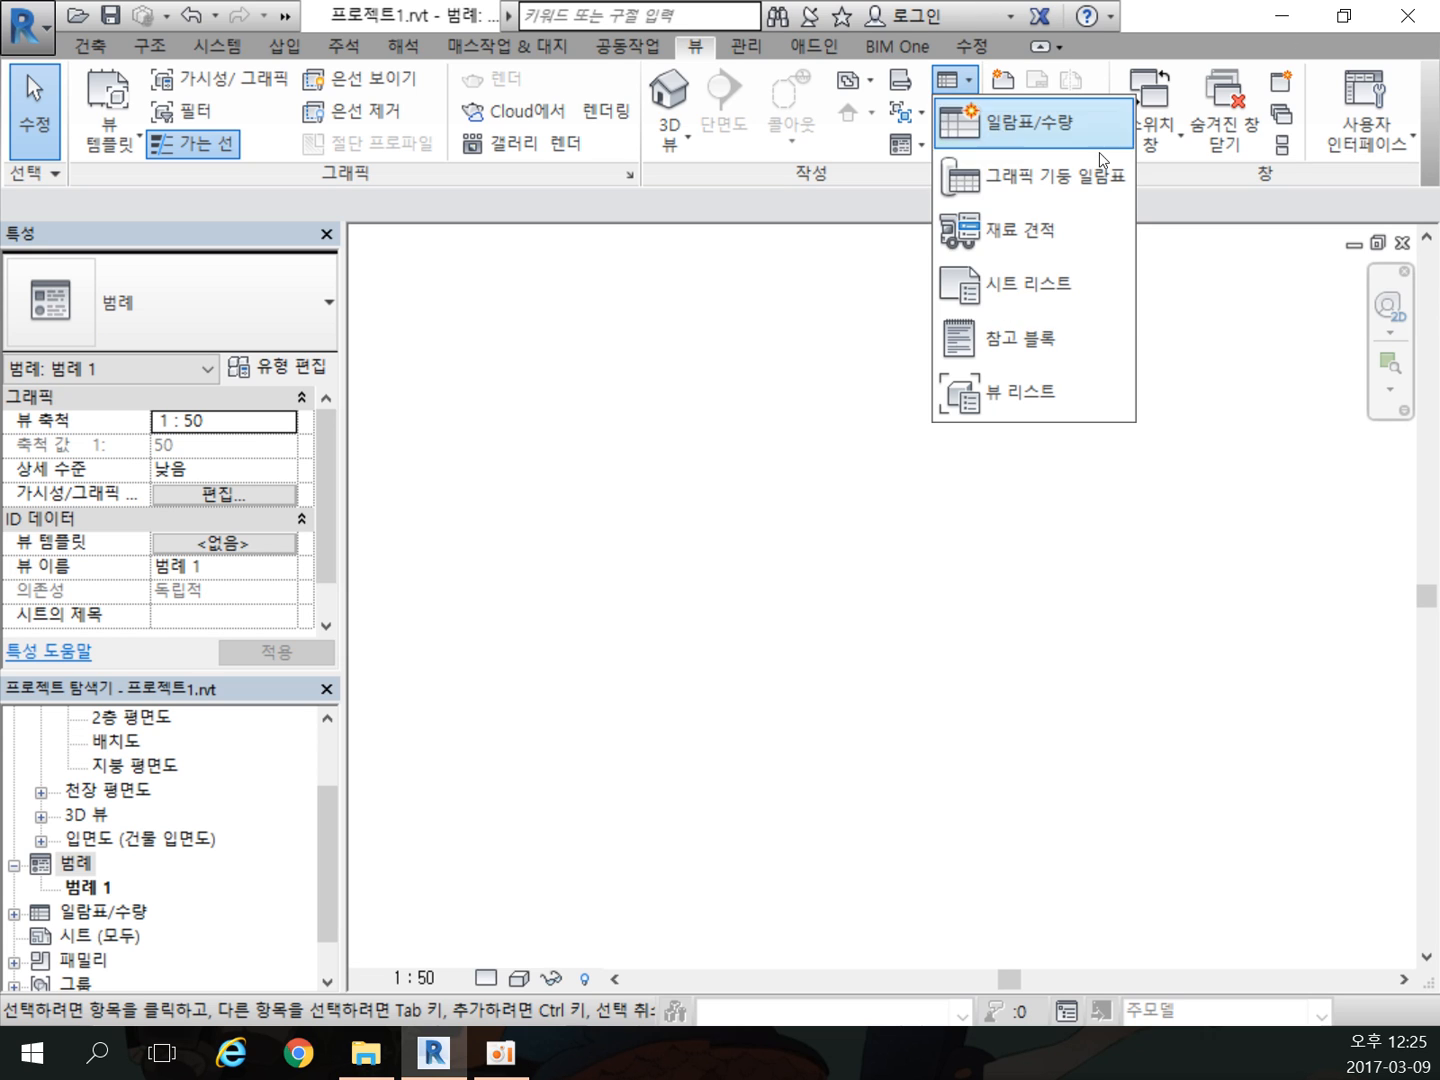
click(1042, 132)
mouse_move(686, 428)
mouse_down()
mouse_move(687, 620)
mouse_move(684, 428)
mouse_up()
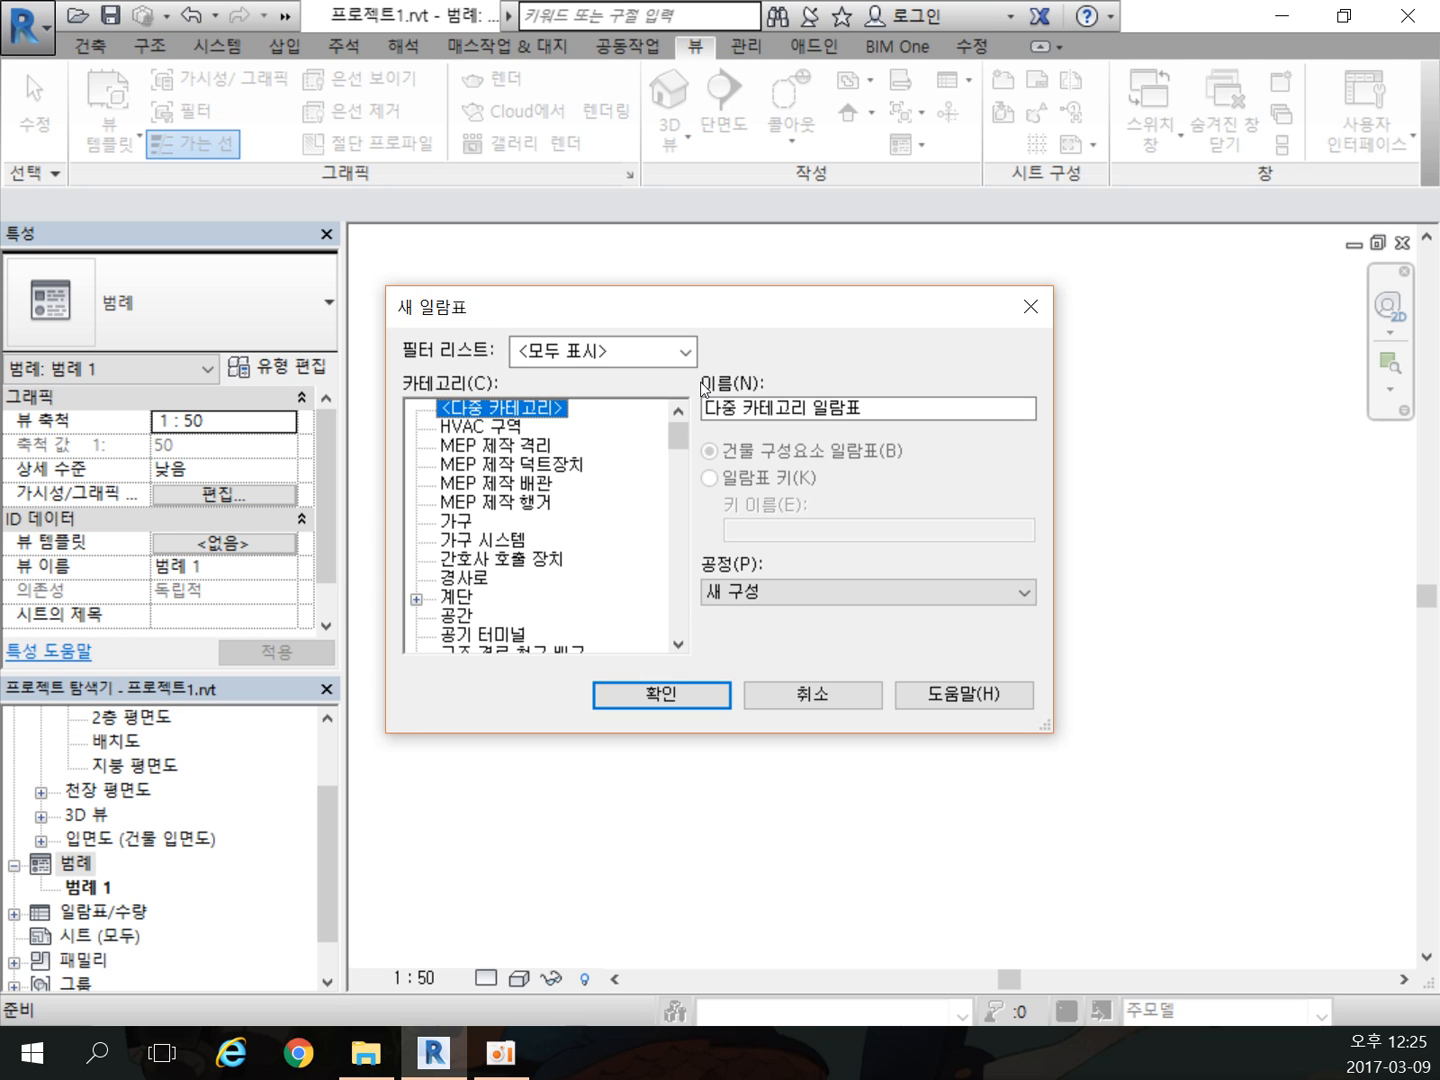
click(1030, 307)
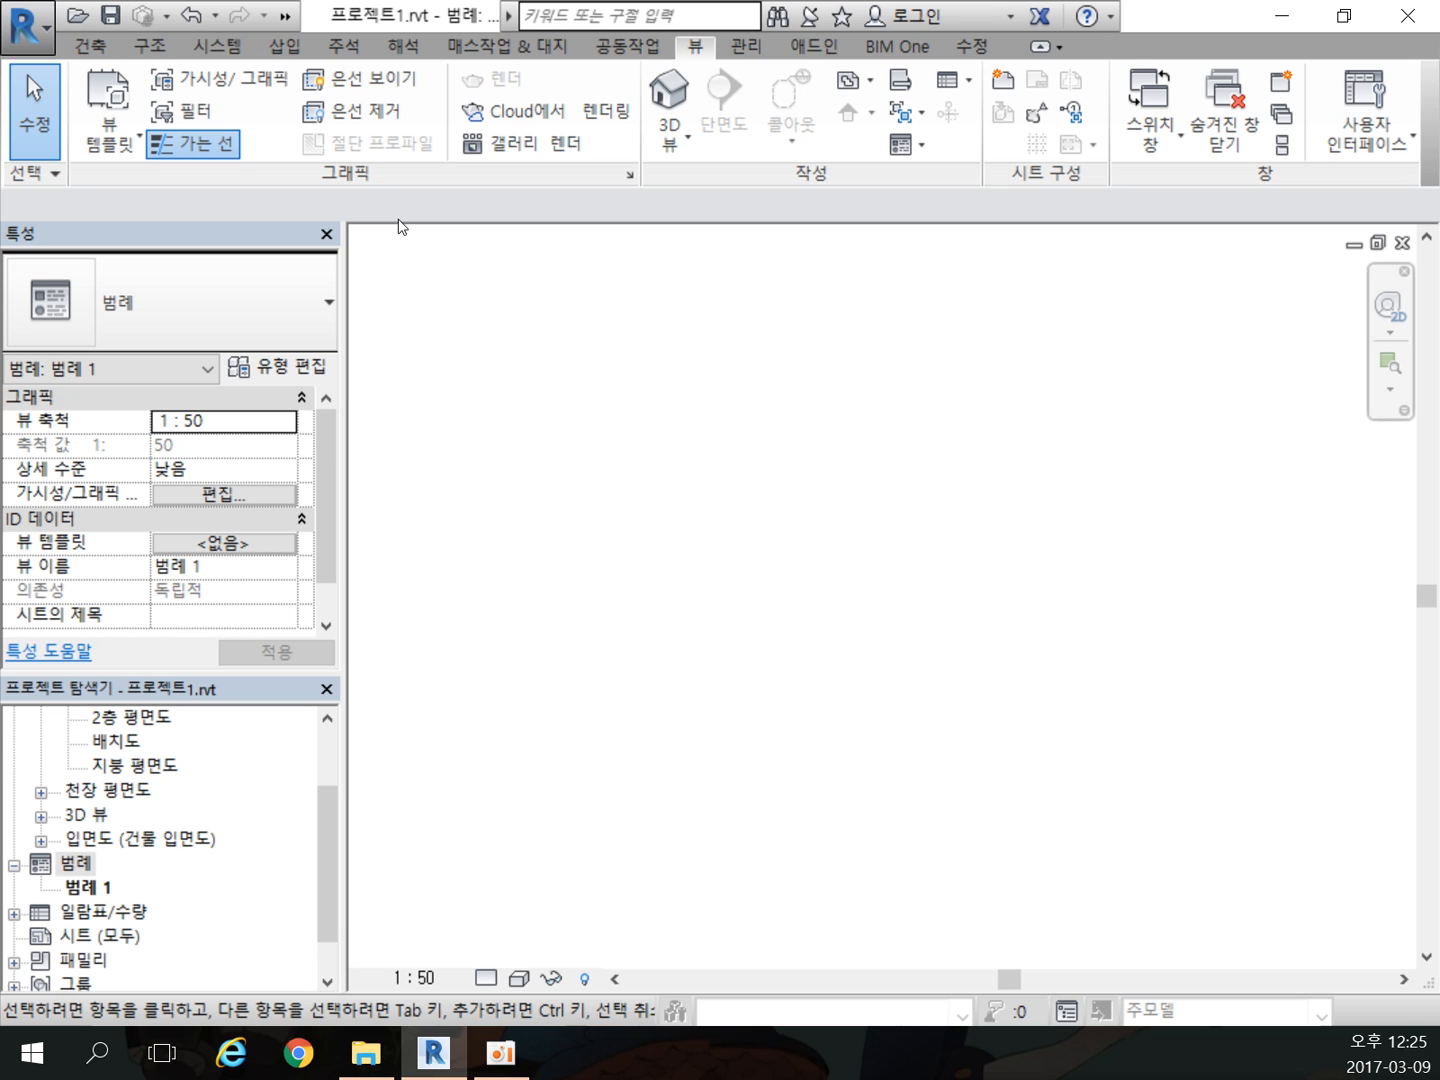
Step: Examine the visibility/graphics overrides of 범례 1 for model, annotation and imported categories and filters, leaving them unchanged
click(233, 79)
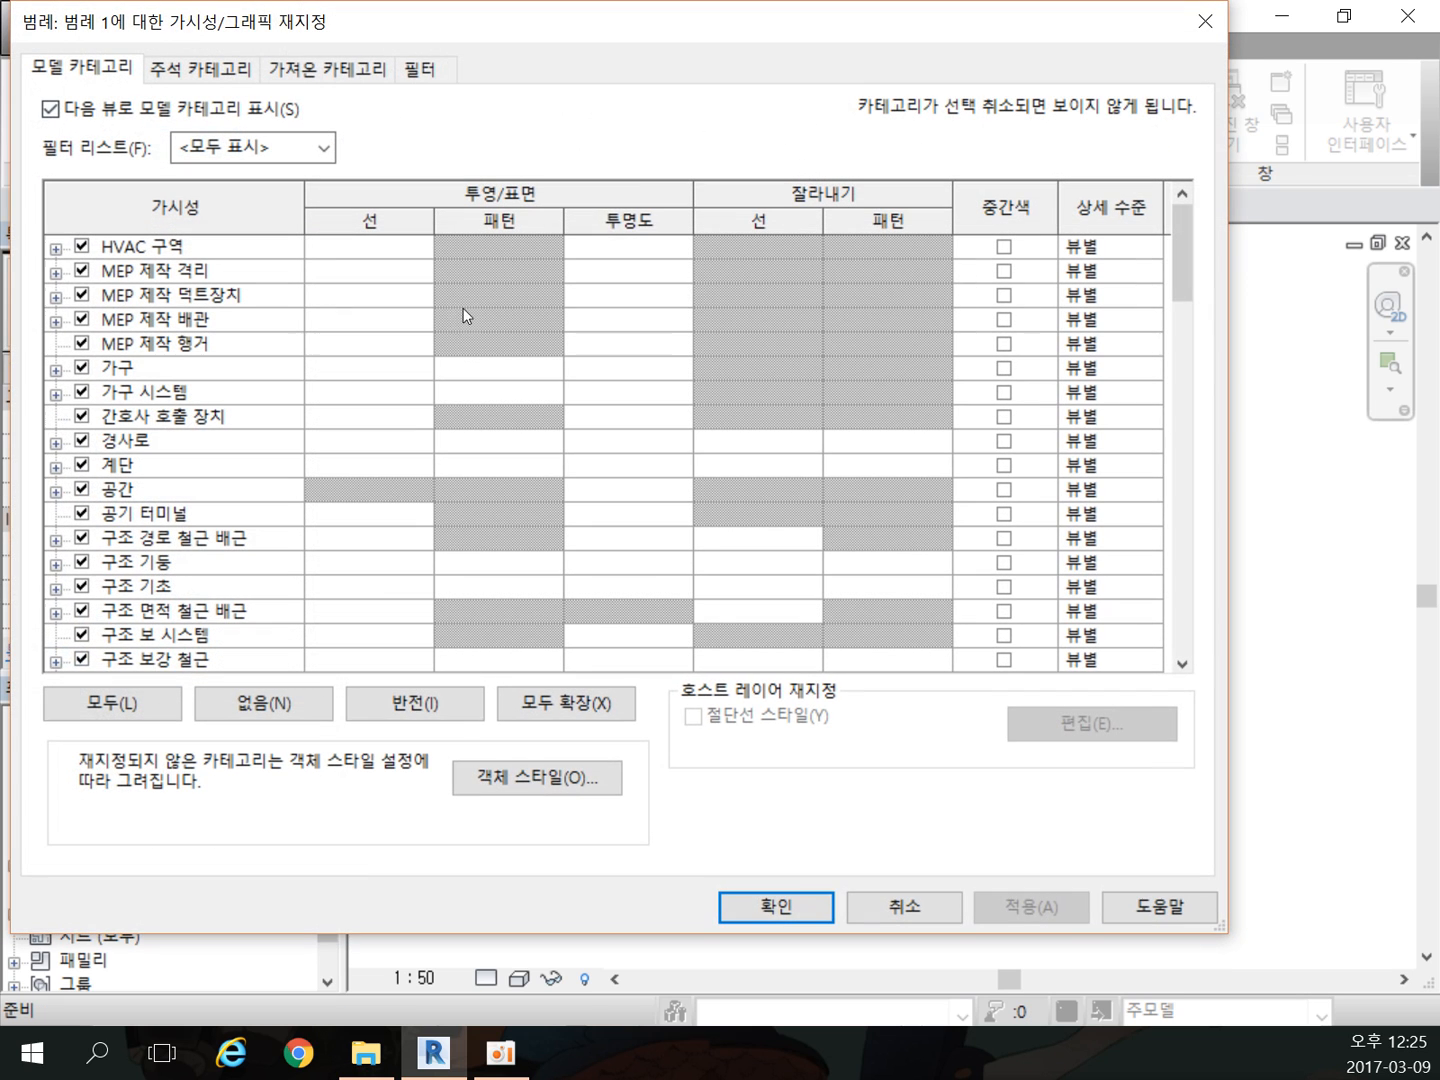
drag(692, 27, 859, 54)
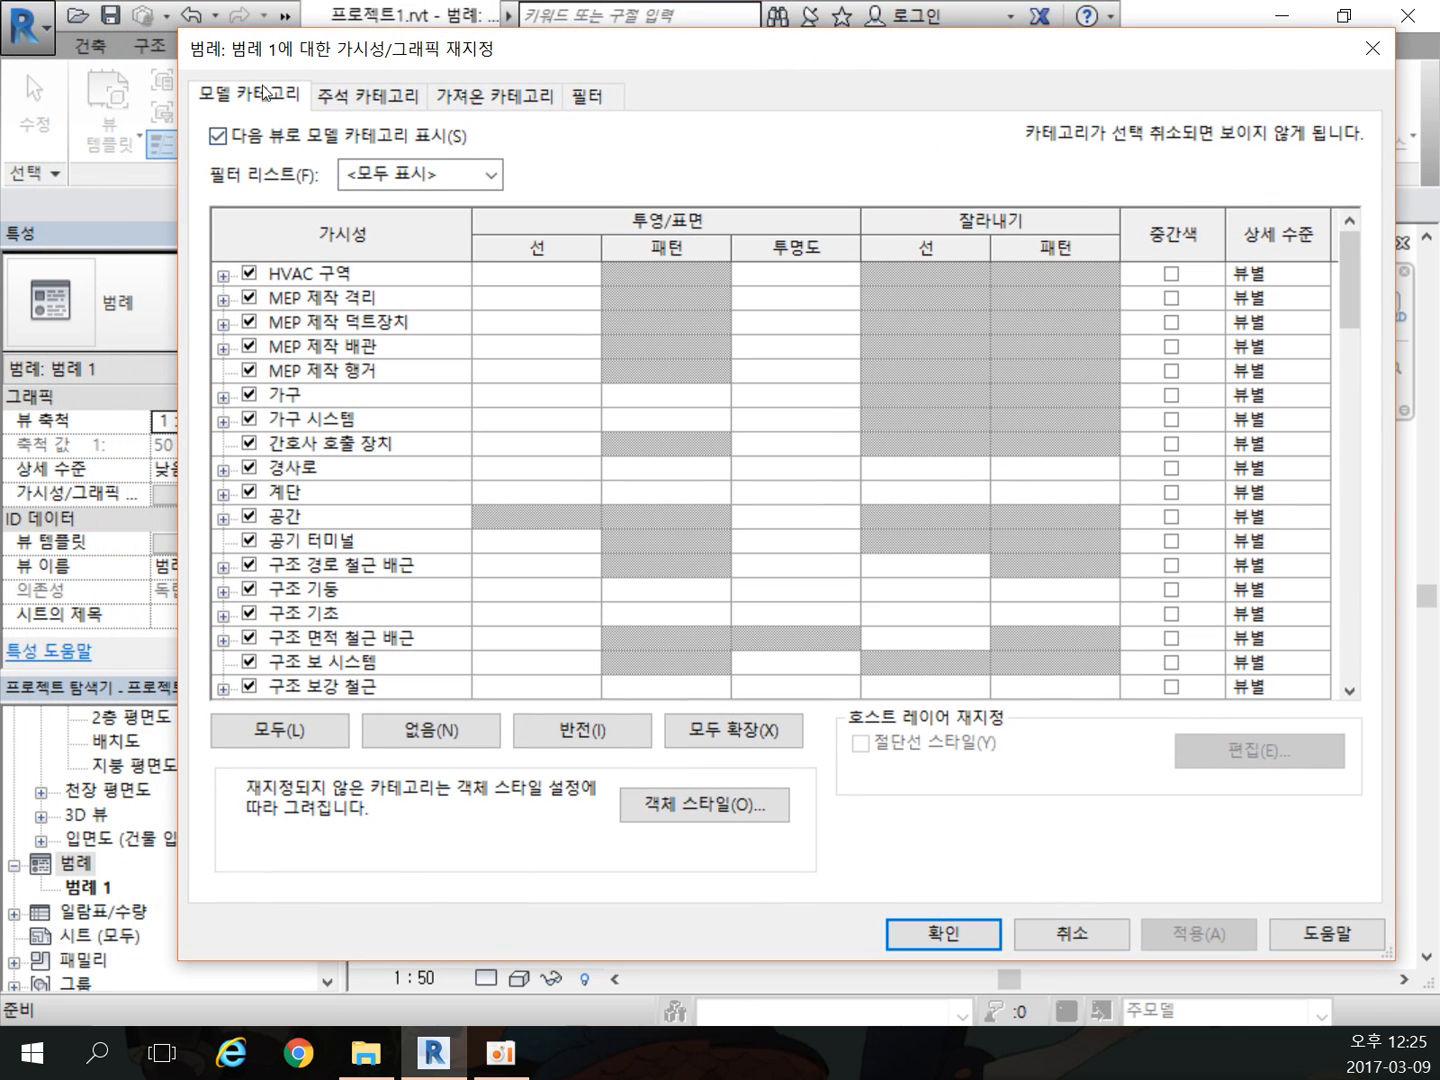
click(396, 100)
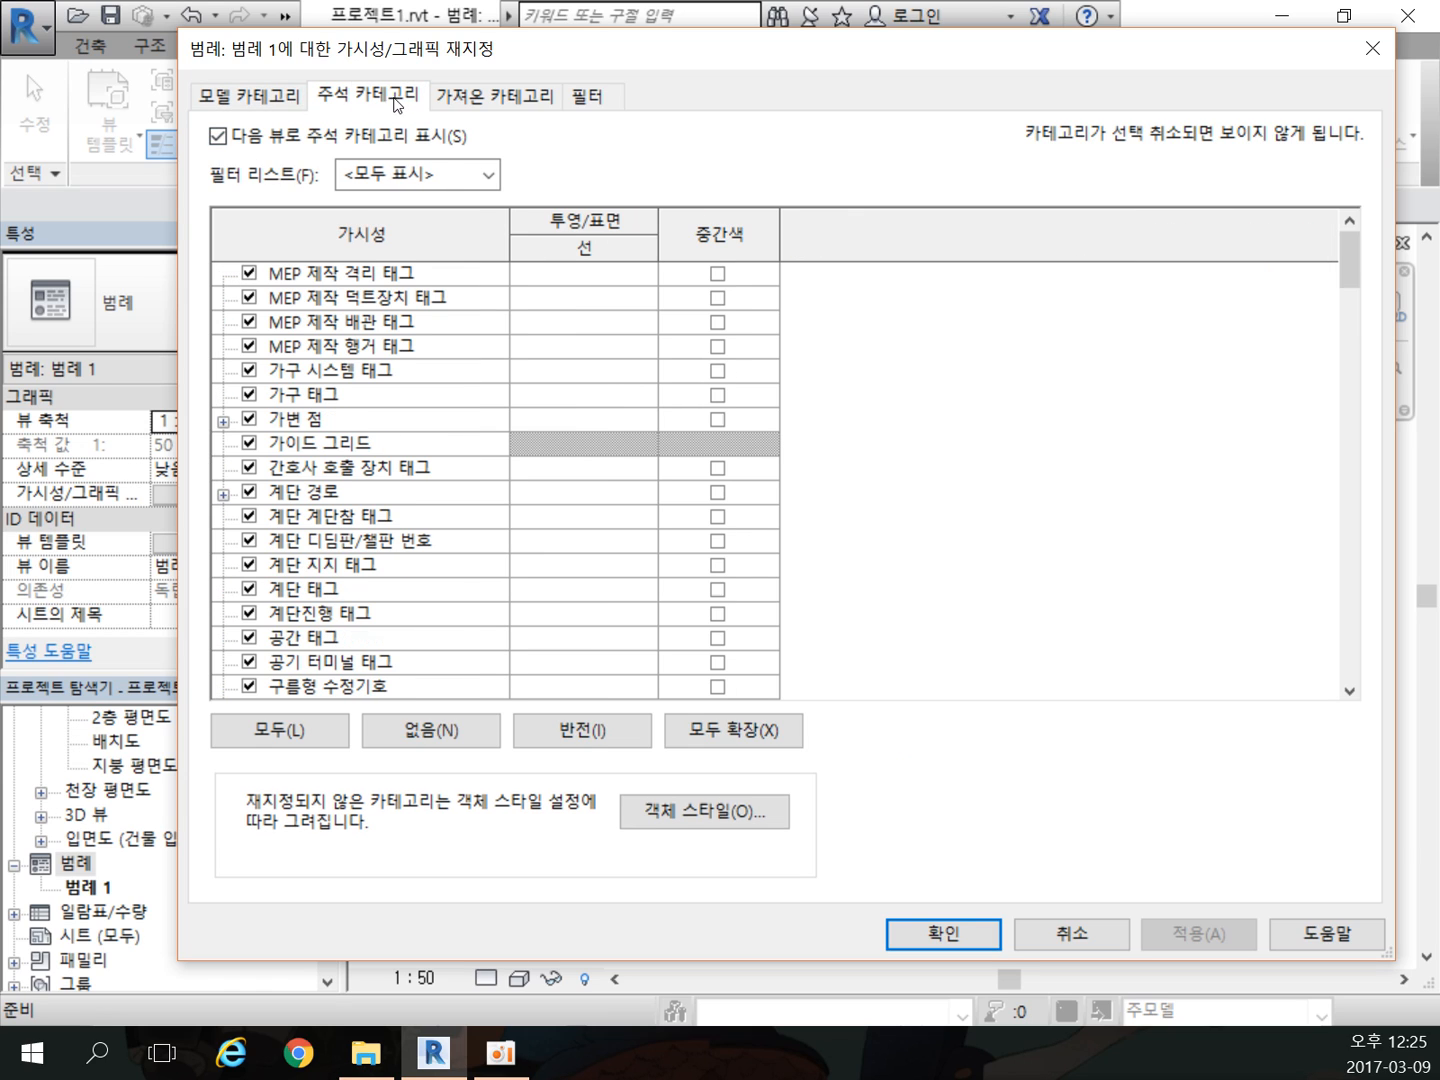
click(512, 100)
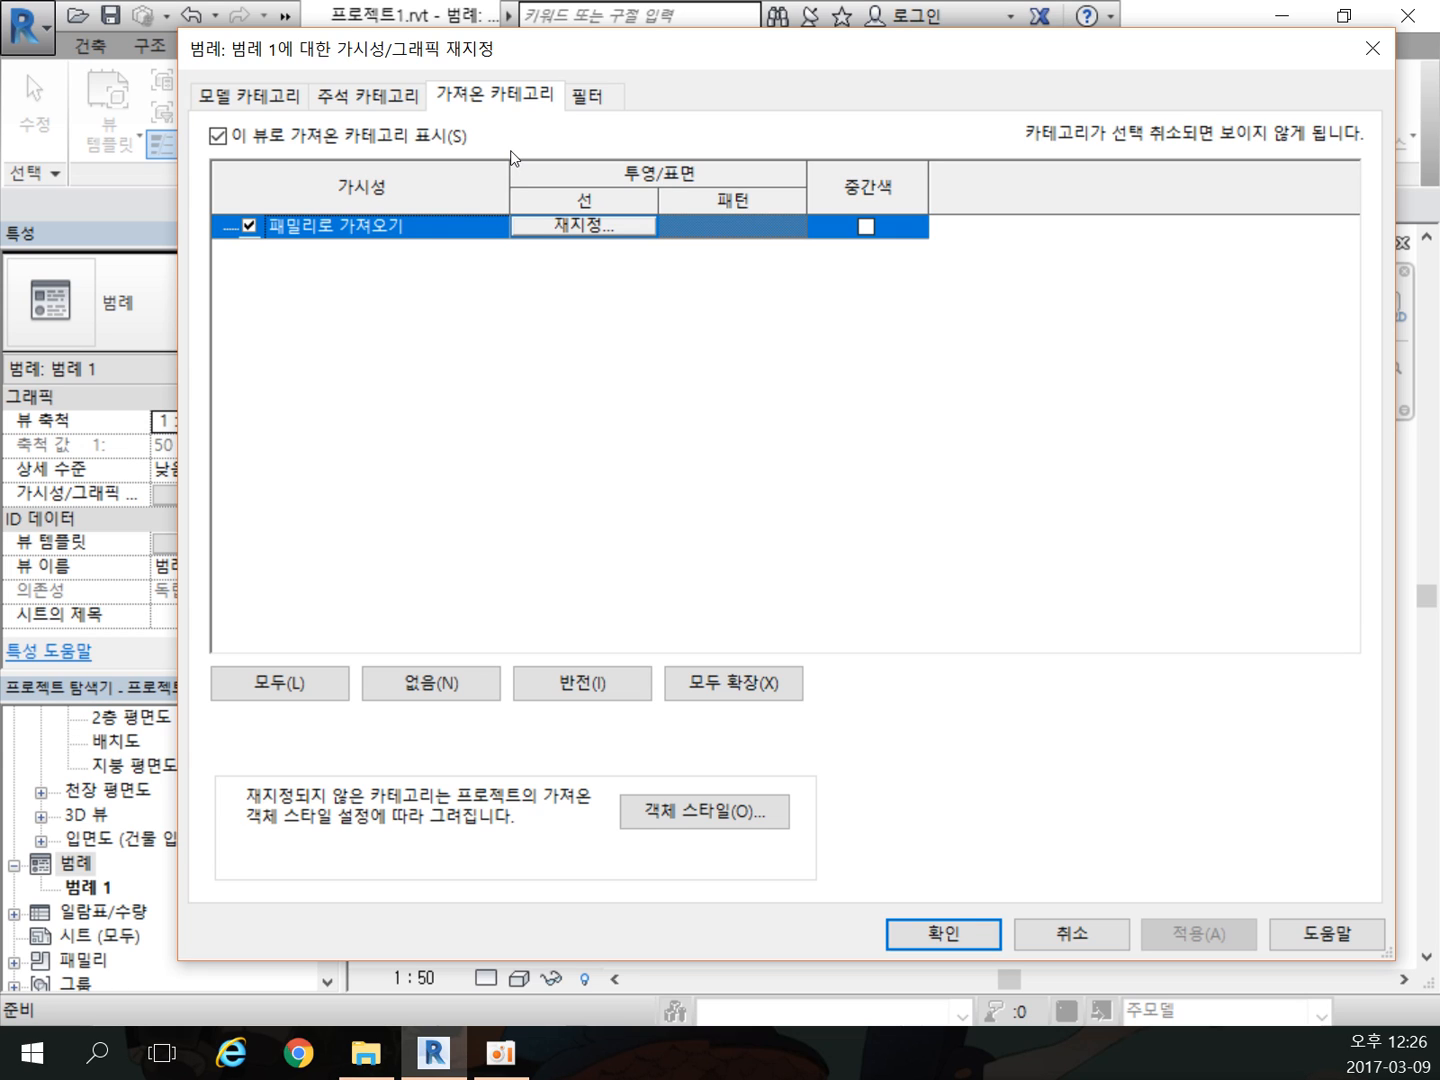
click(587, 97)
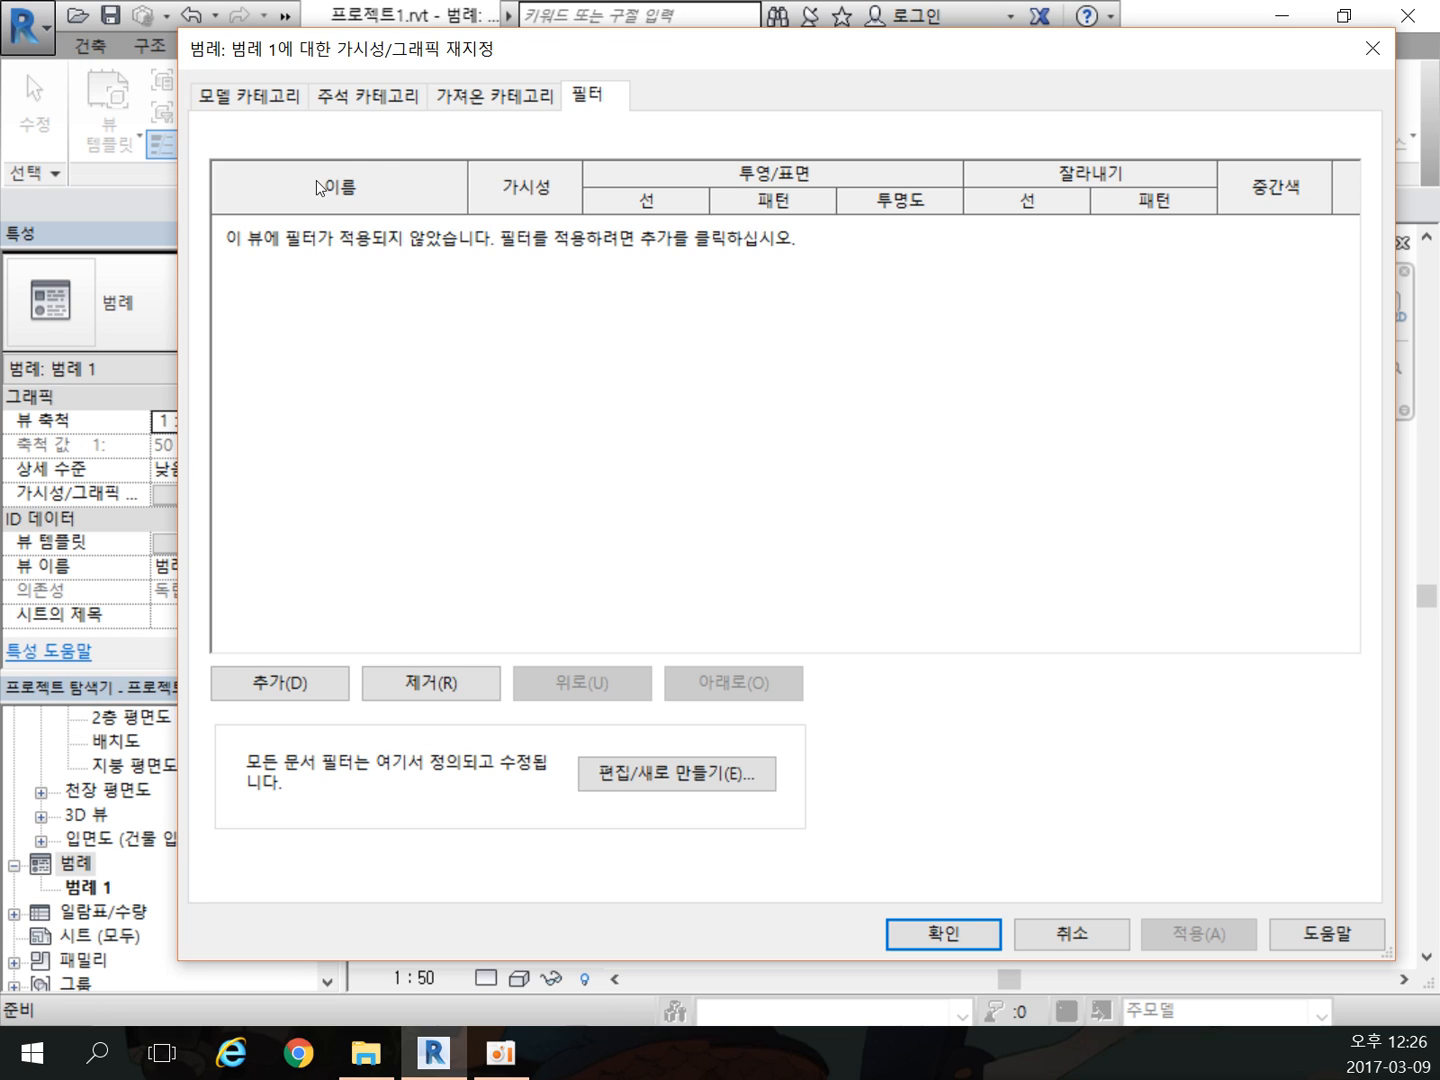
click(250, 96)
click(385, 95)
click(235, 94)
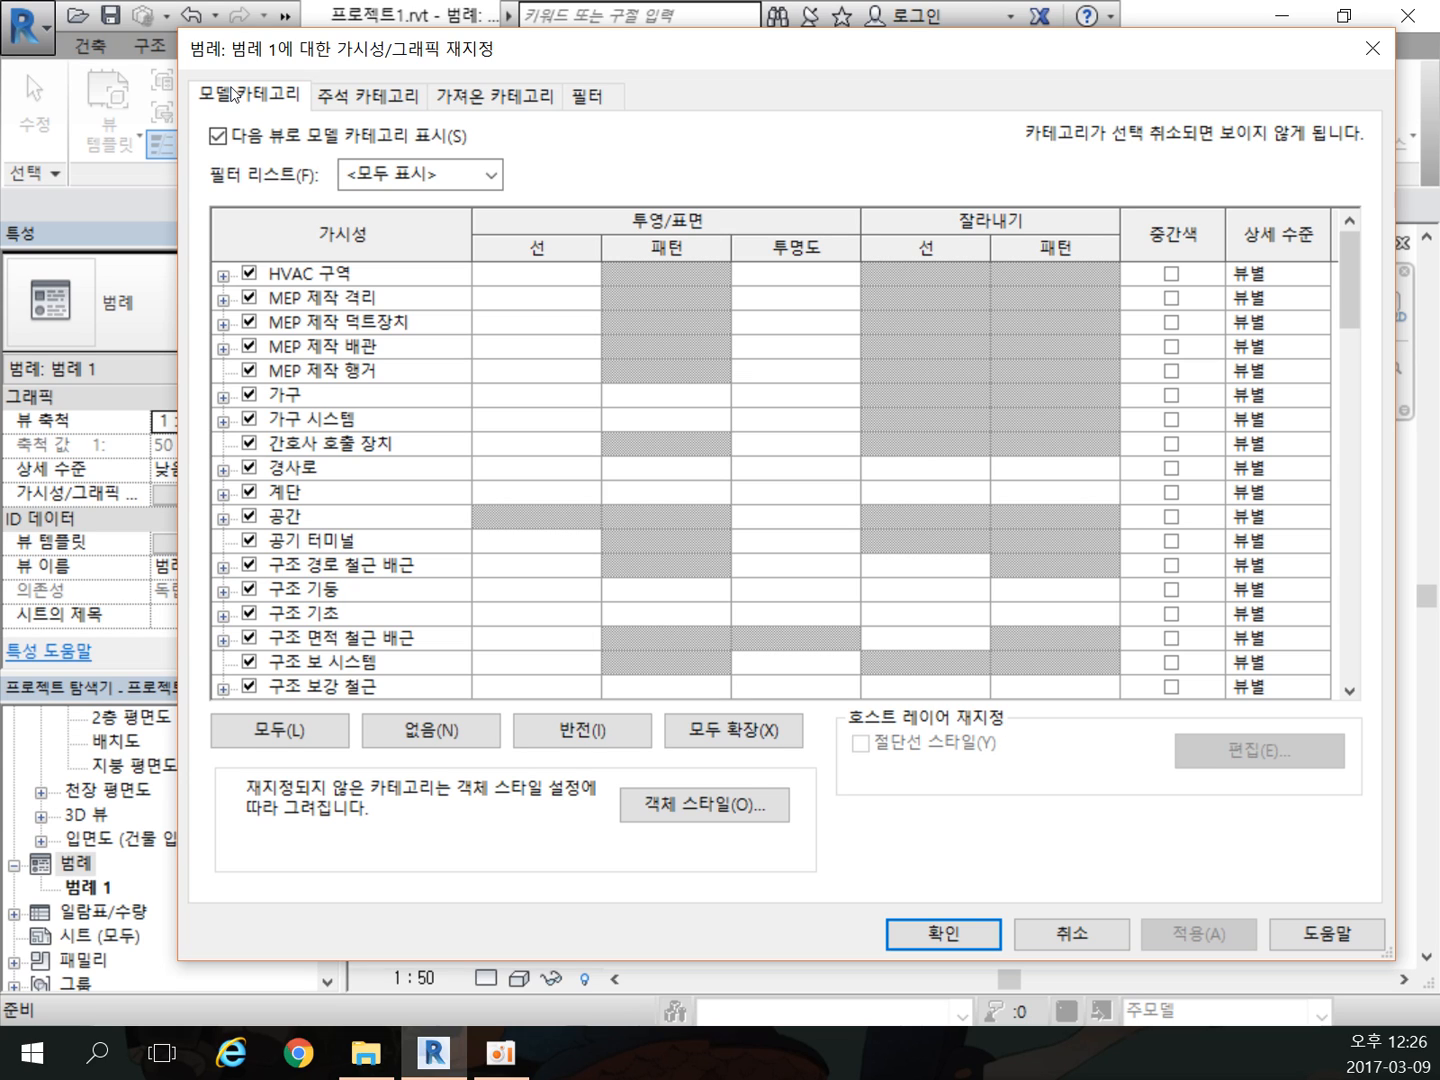
click(600, 96)
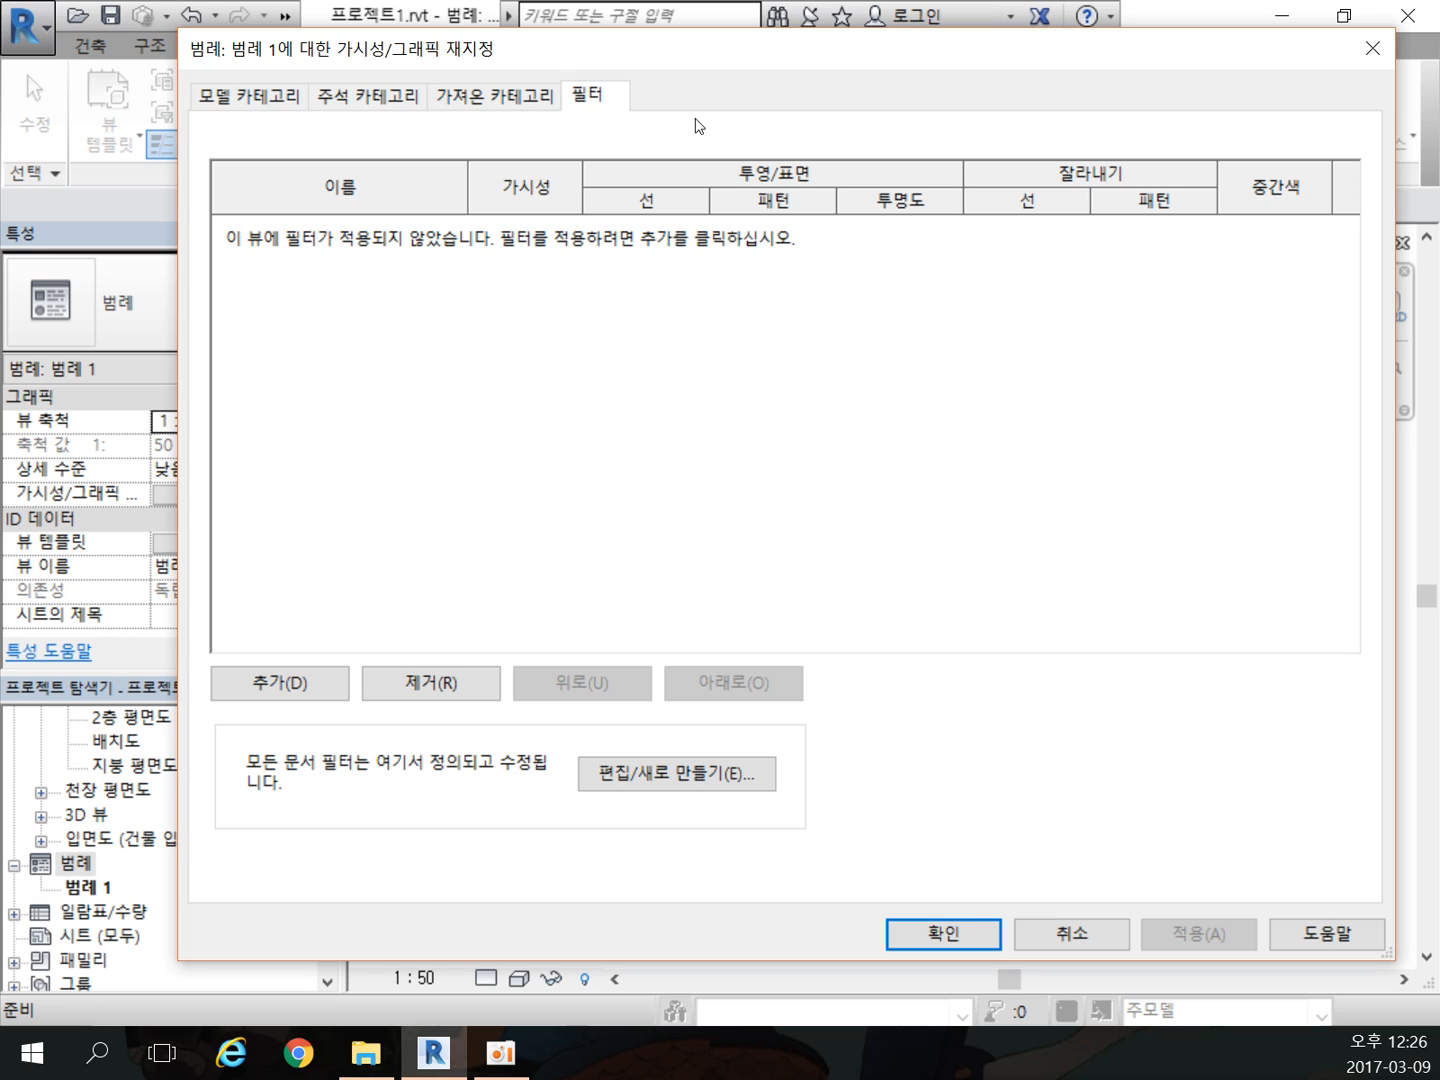
click(1368, 49)
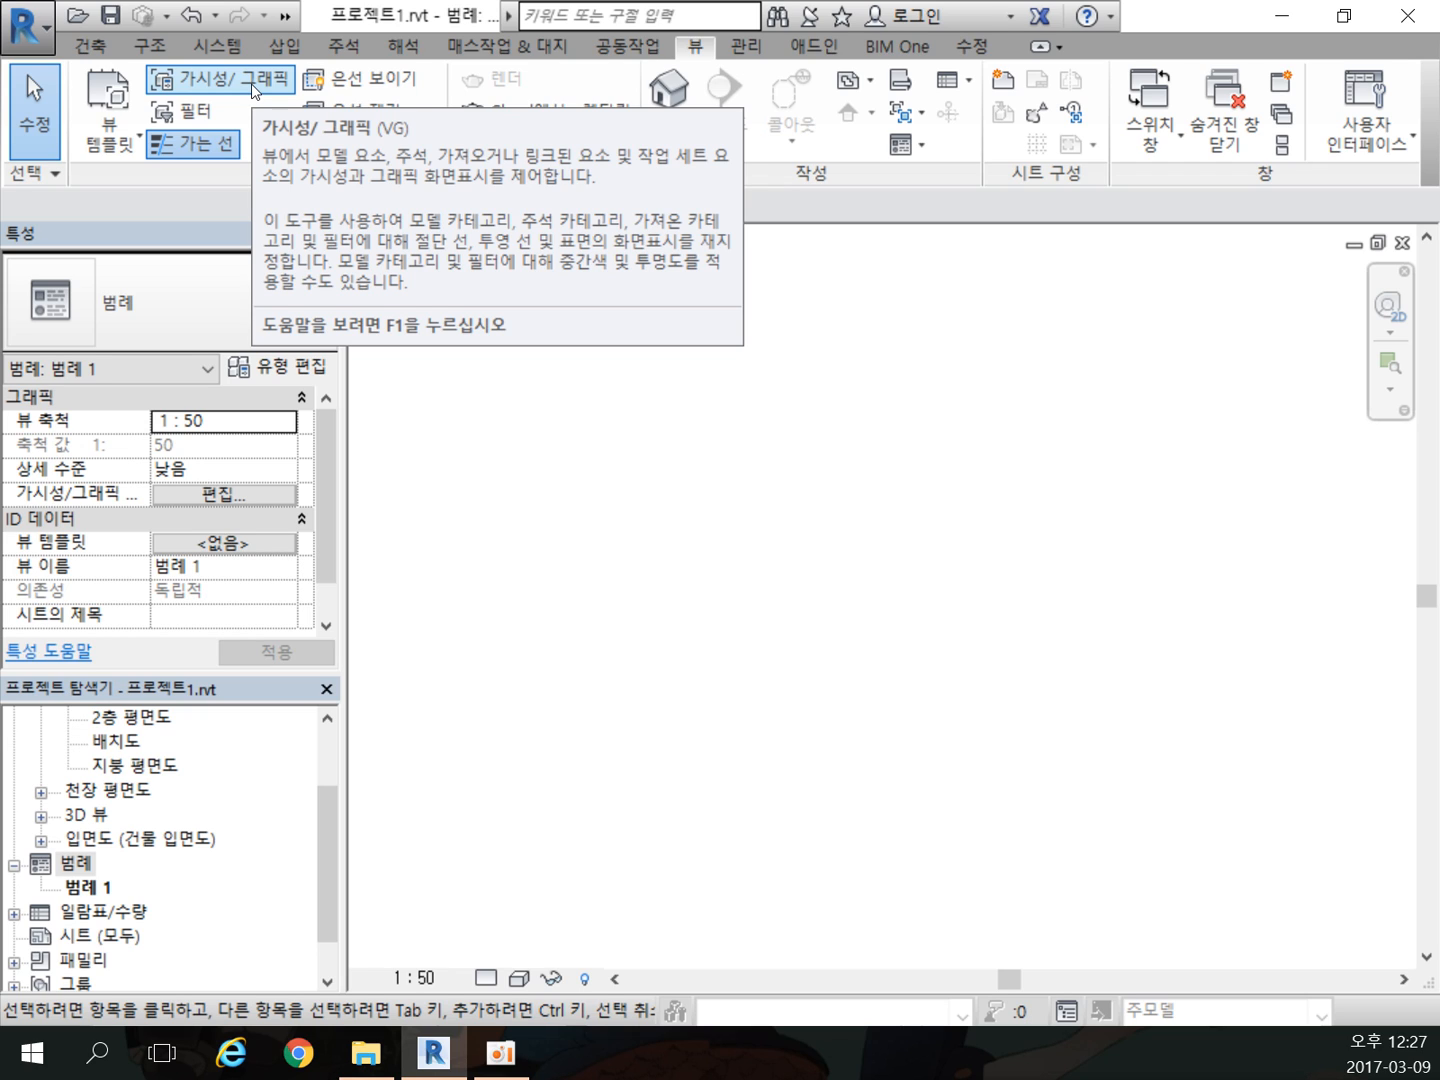
Step: Look at the view template options and recheck the model category overrides of 범례 1
click(108, 131)
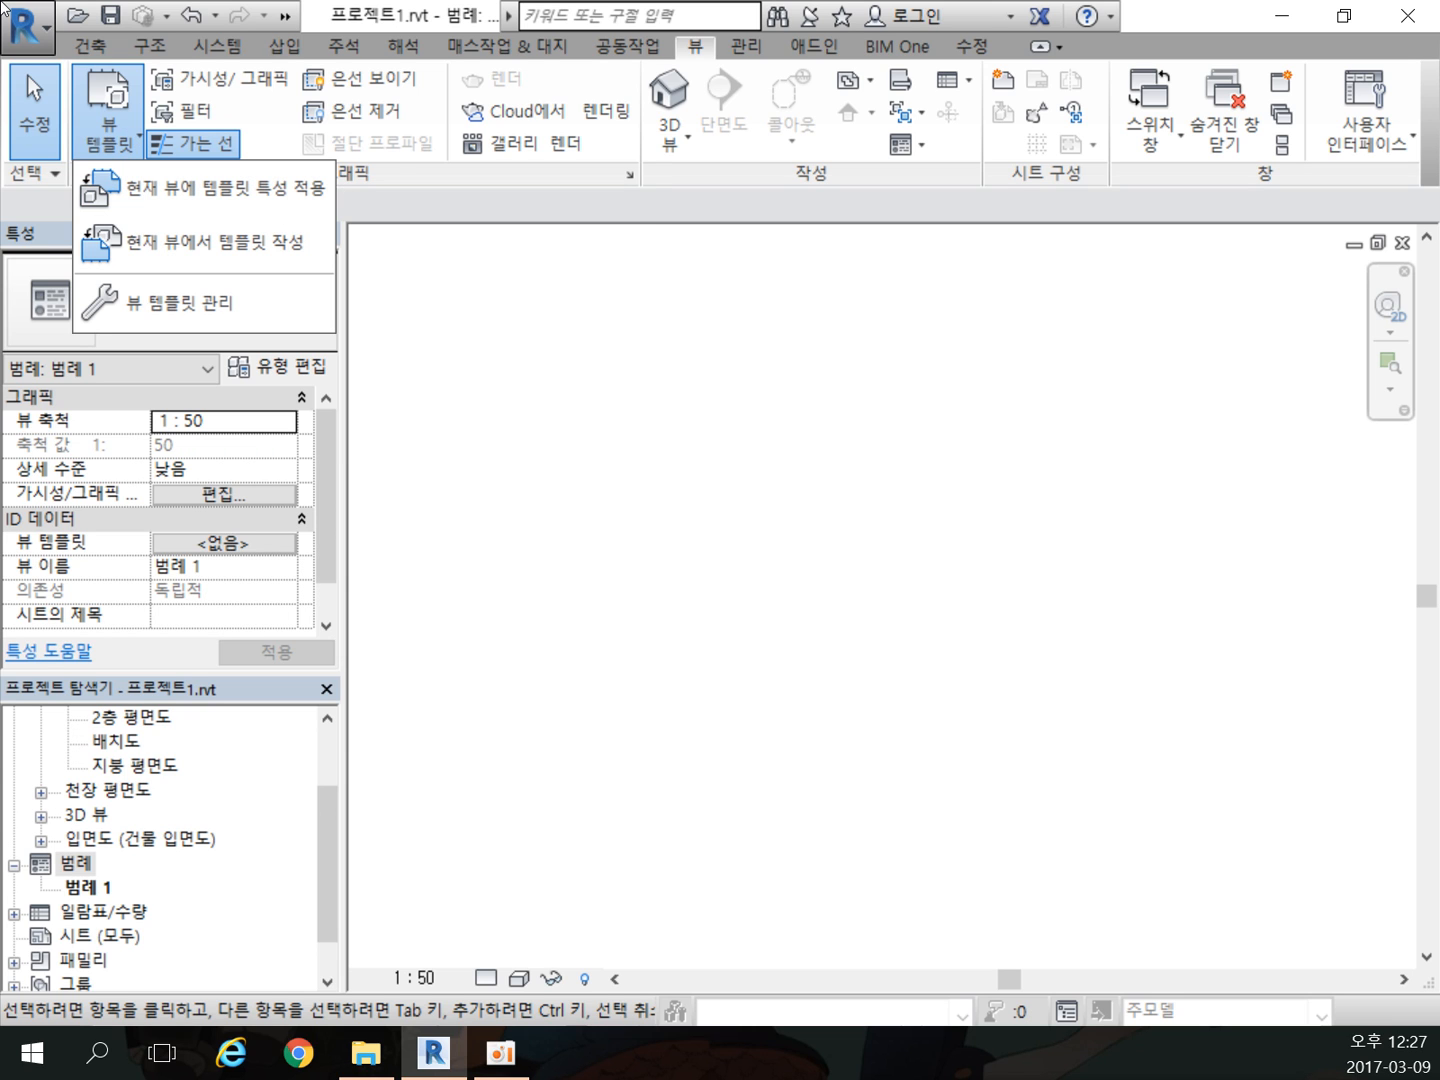
click(219, 78)
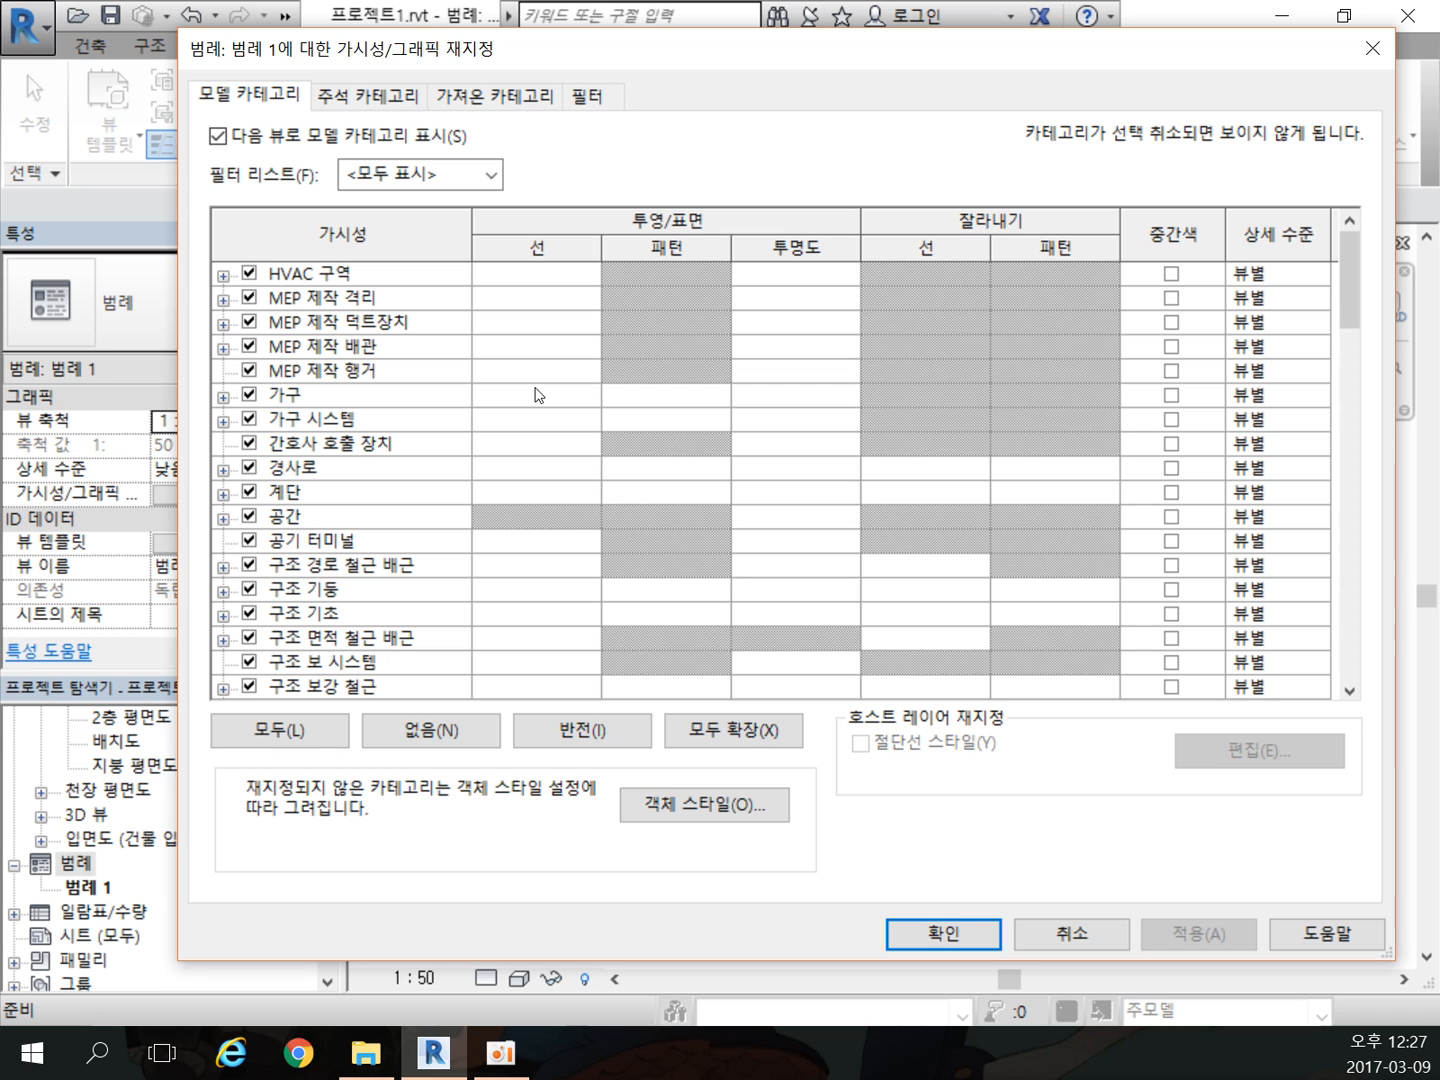
click(1373, 48)
Step: Open view template management without saving the project and inspect the V/G model overrides of the 건축 입면도 template
click(111, 143)
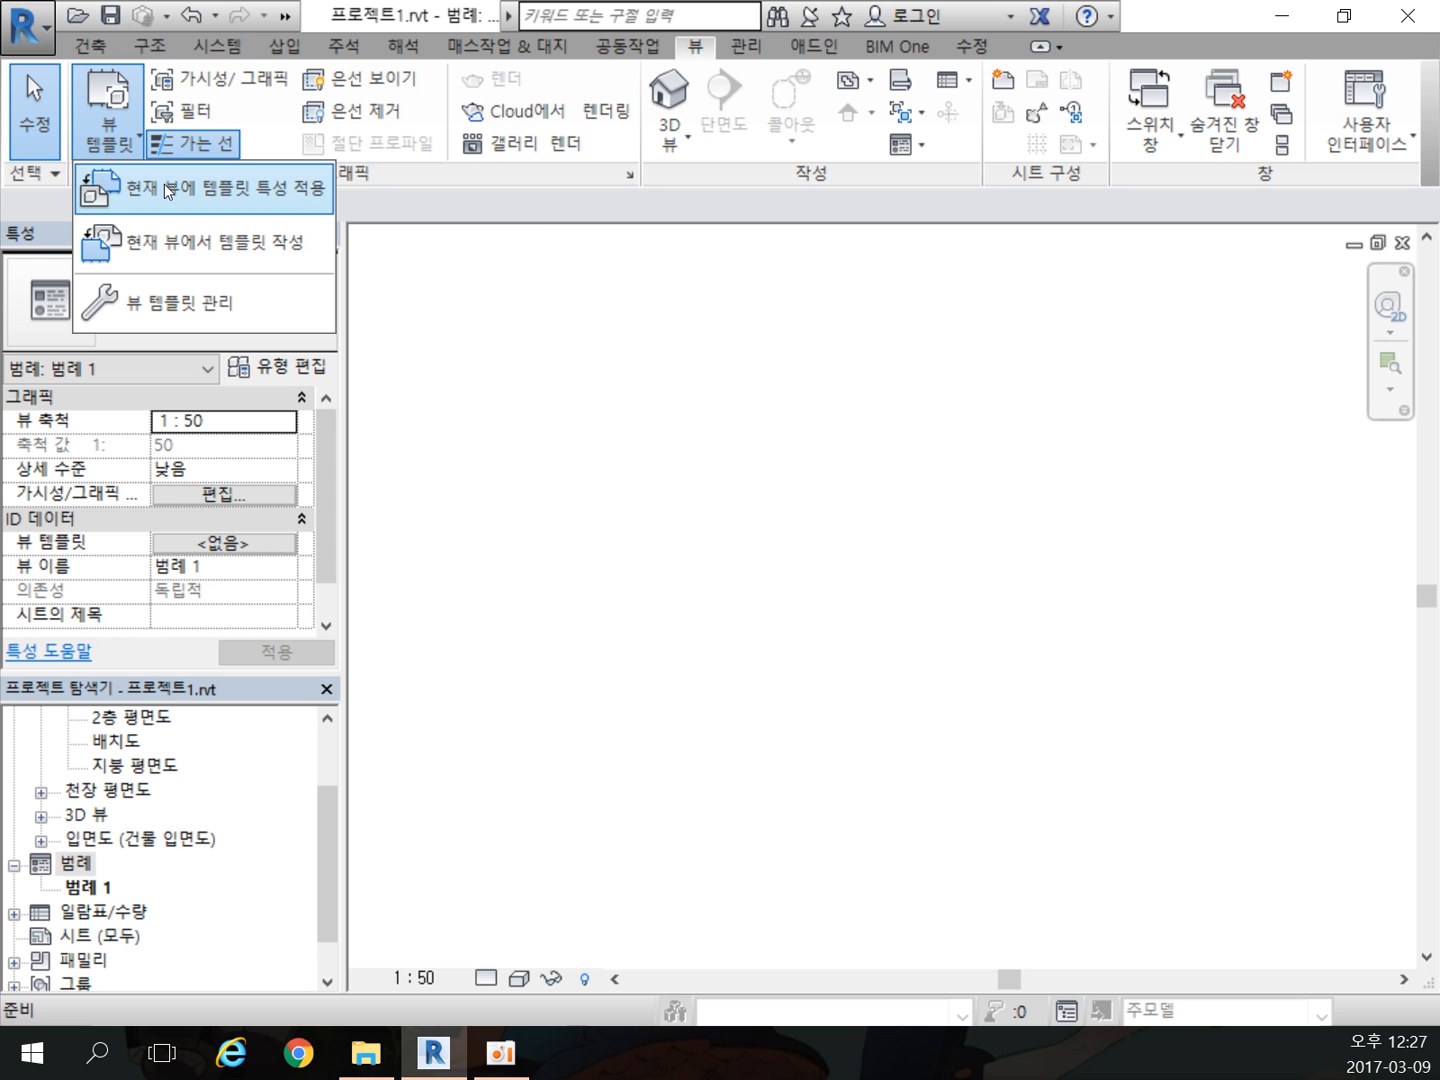
click(188, 304)
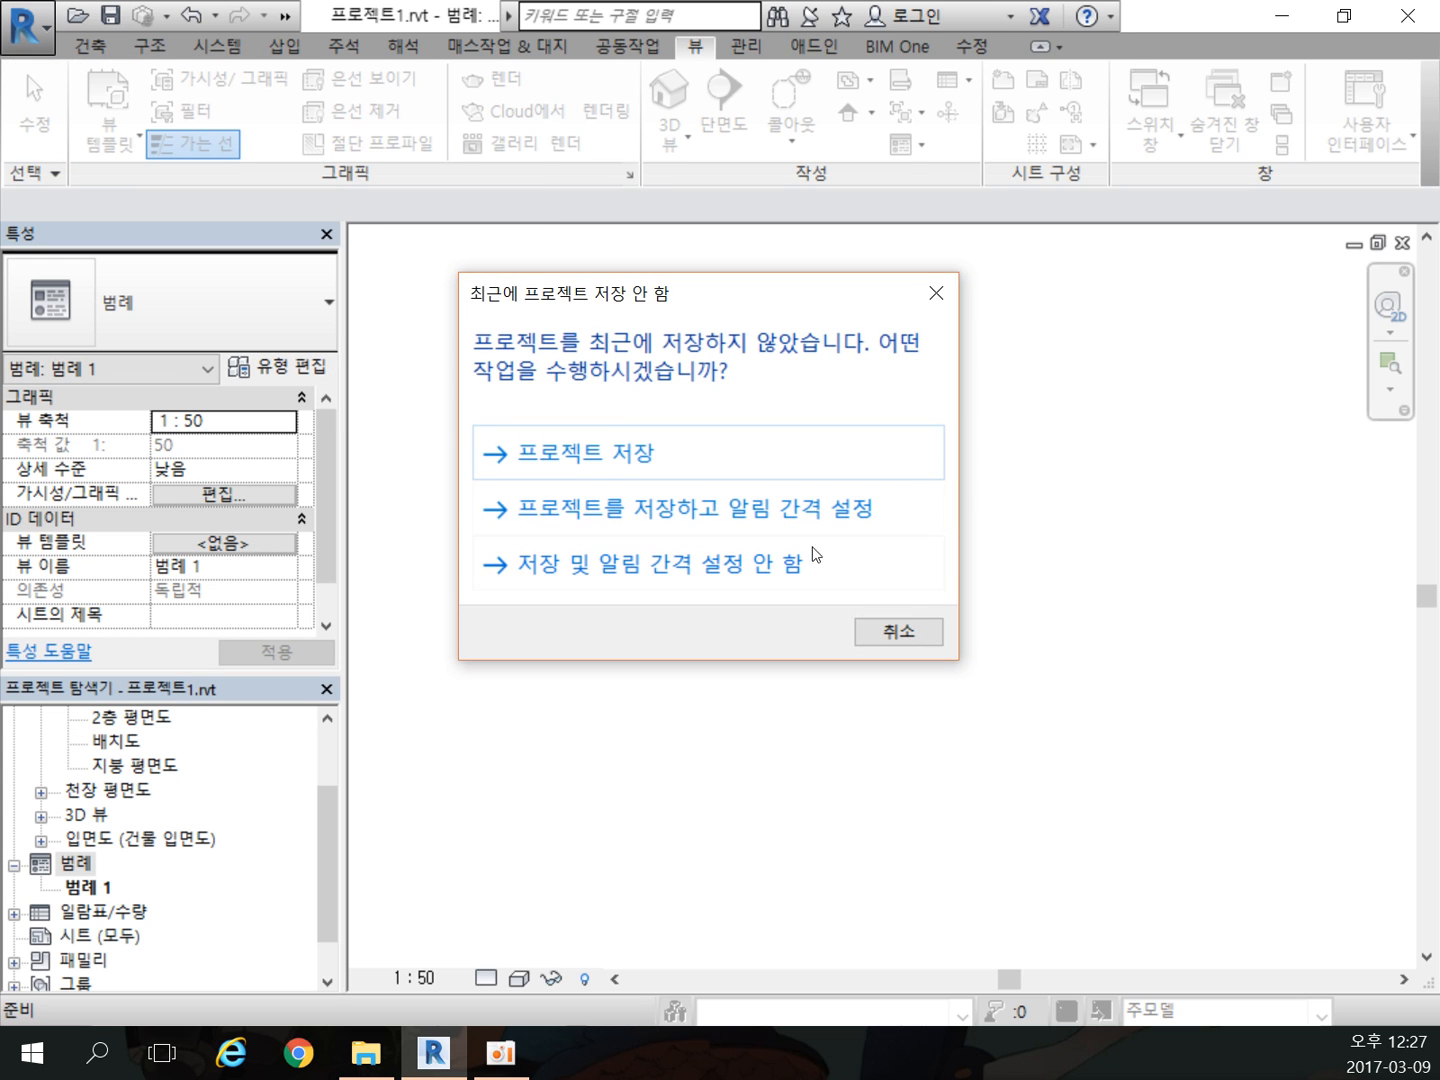
click(896, 630)
drag(803, 456, 814, 250)
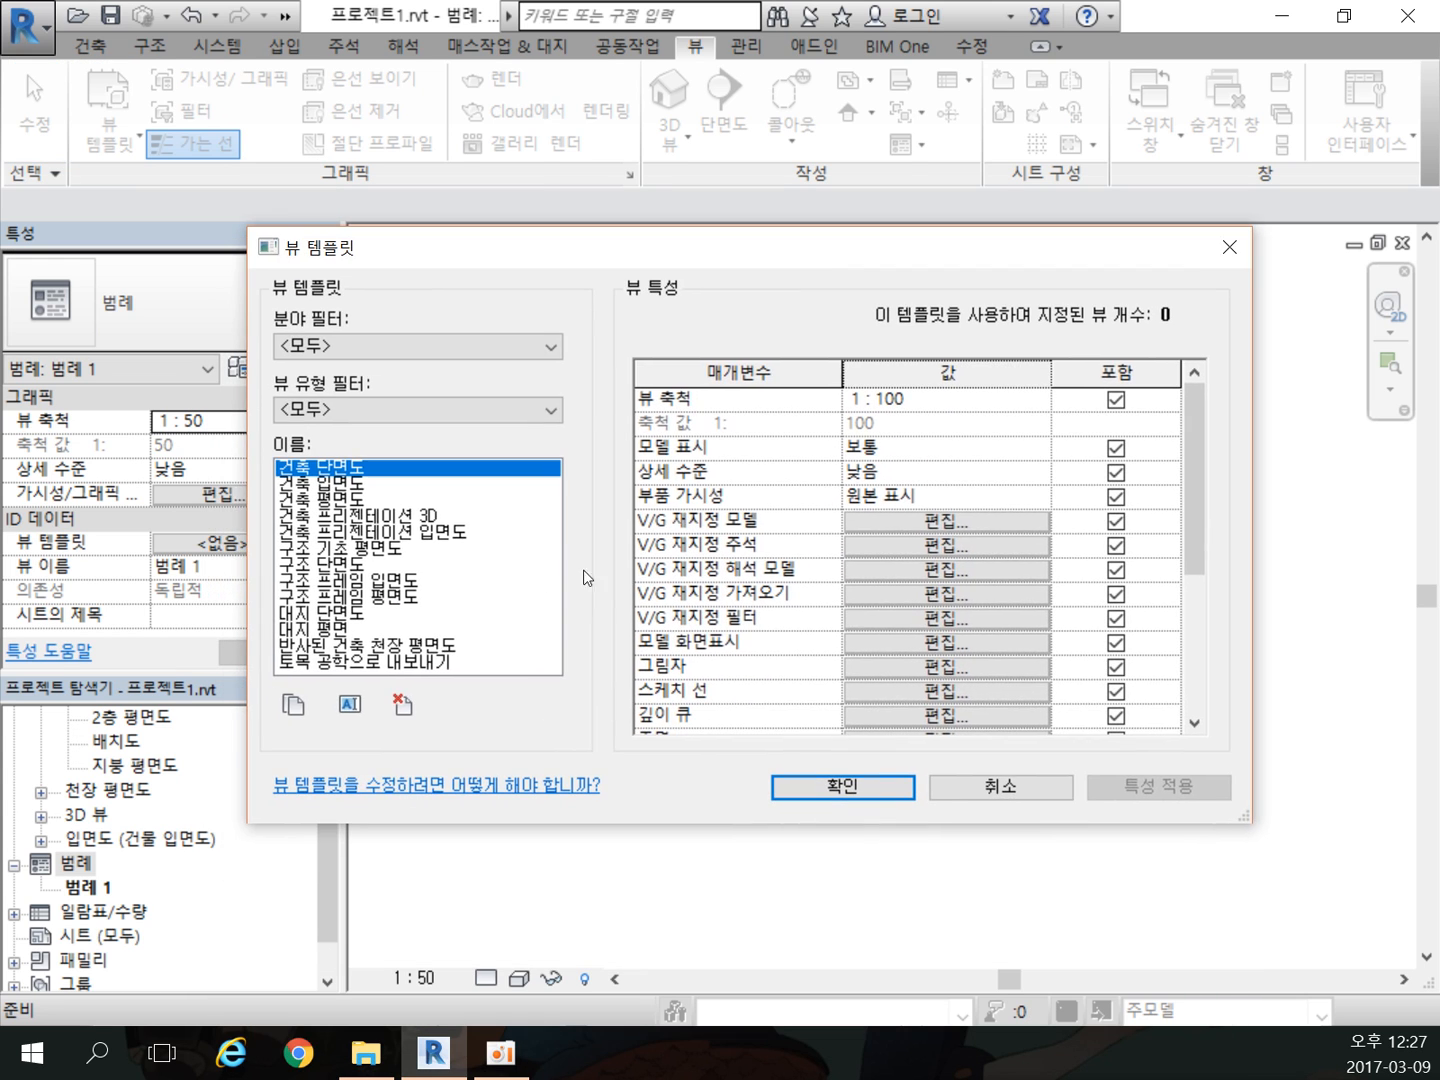
click(340, 484)
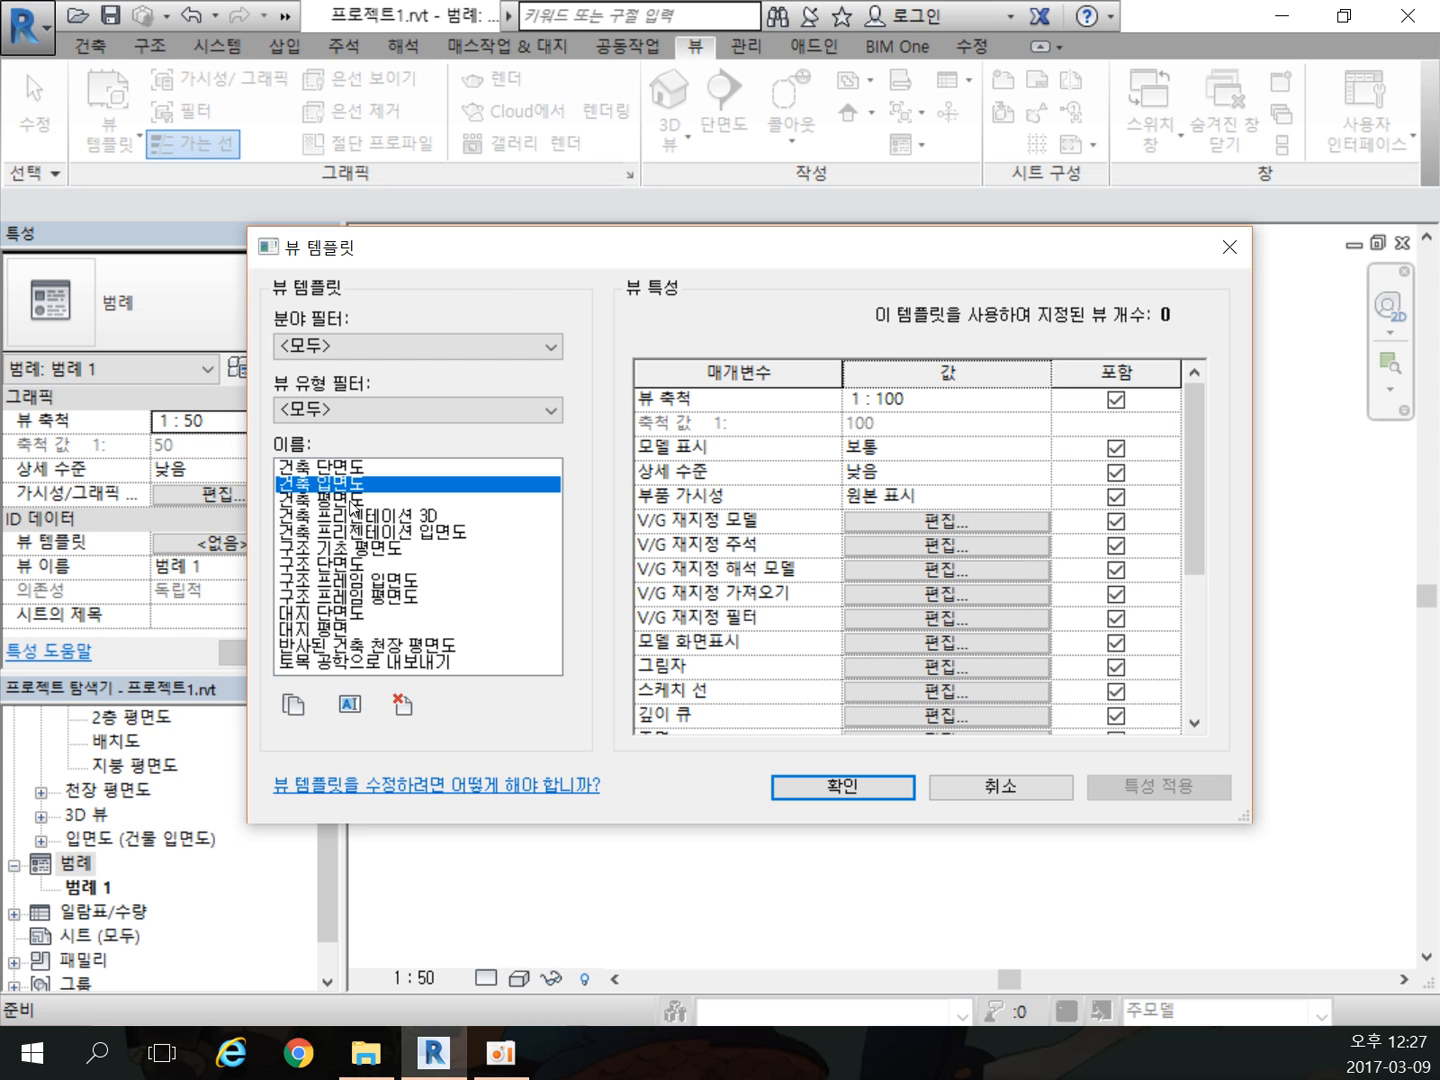
click(947, 521)
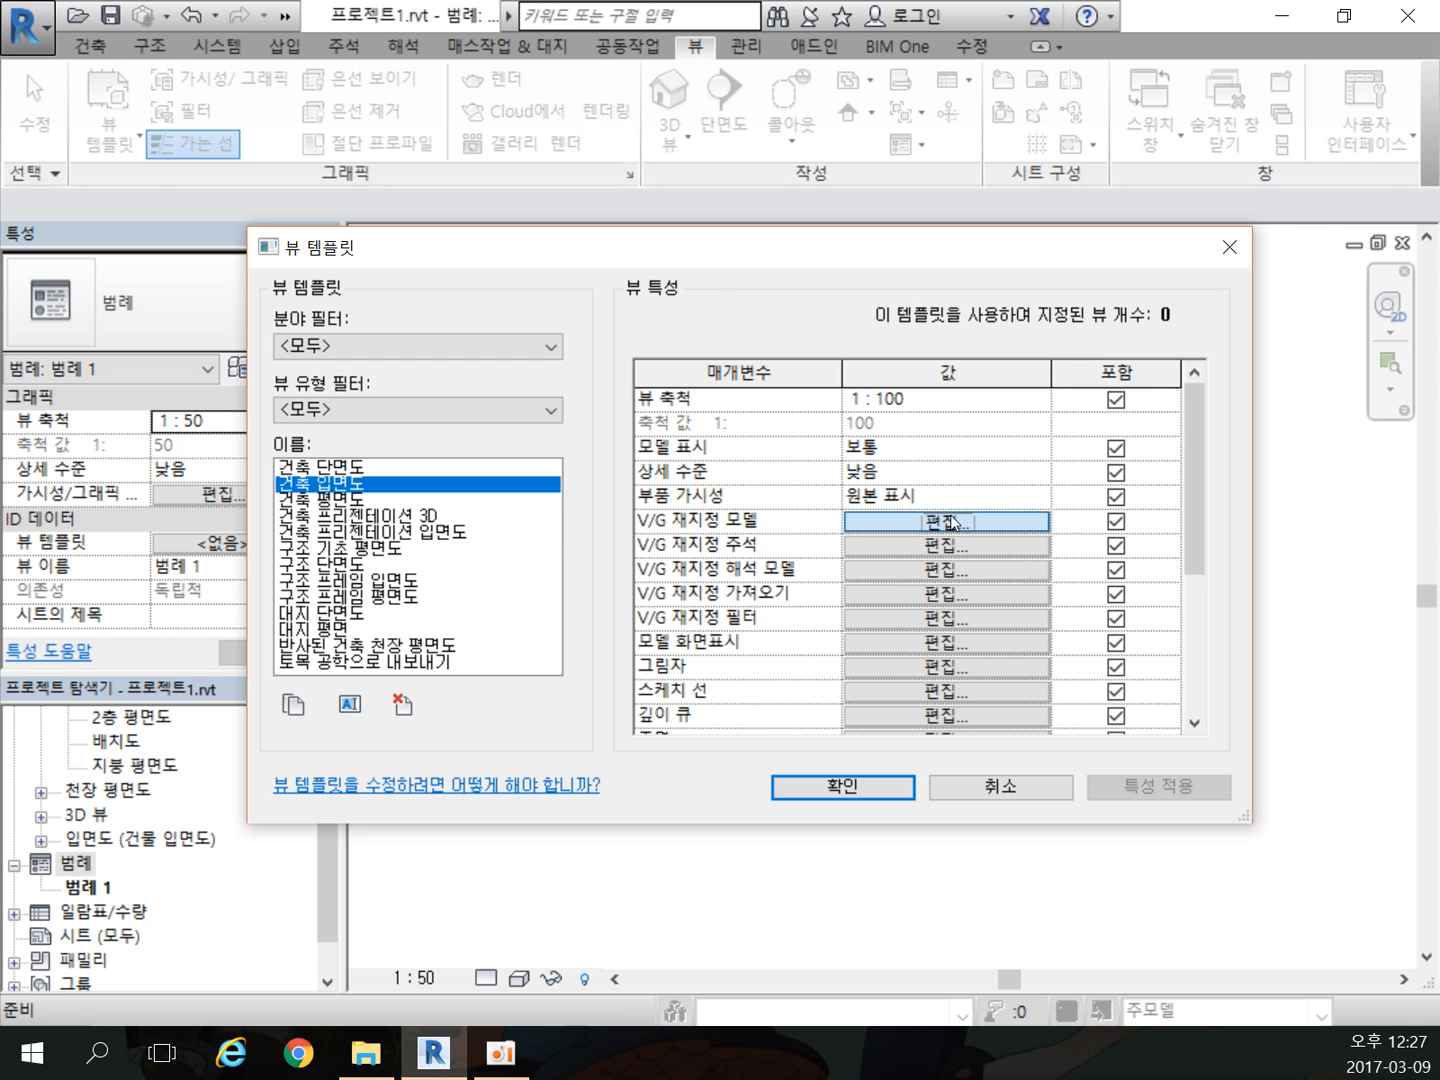
click(1357, 59)
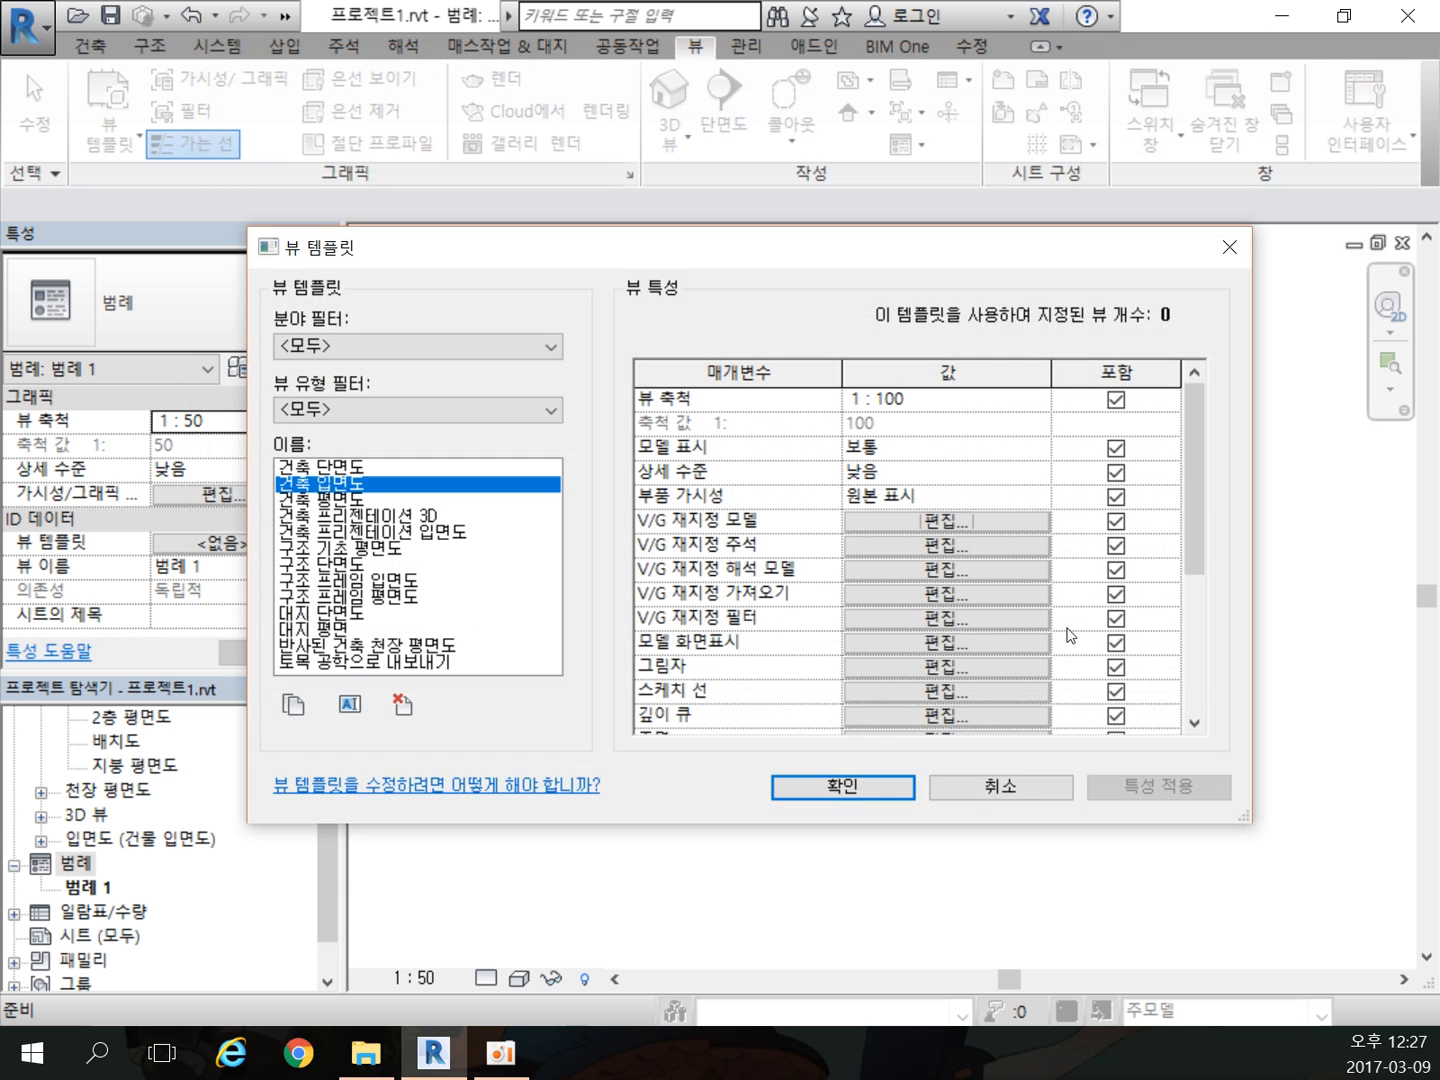
Step: Leave view template management without changes and look over the project information parameters, leaving them unfilled
drag(1191, 540, 1204, 480)
click(1033, 787)
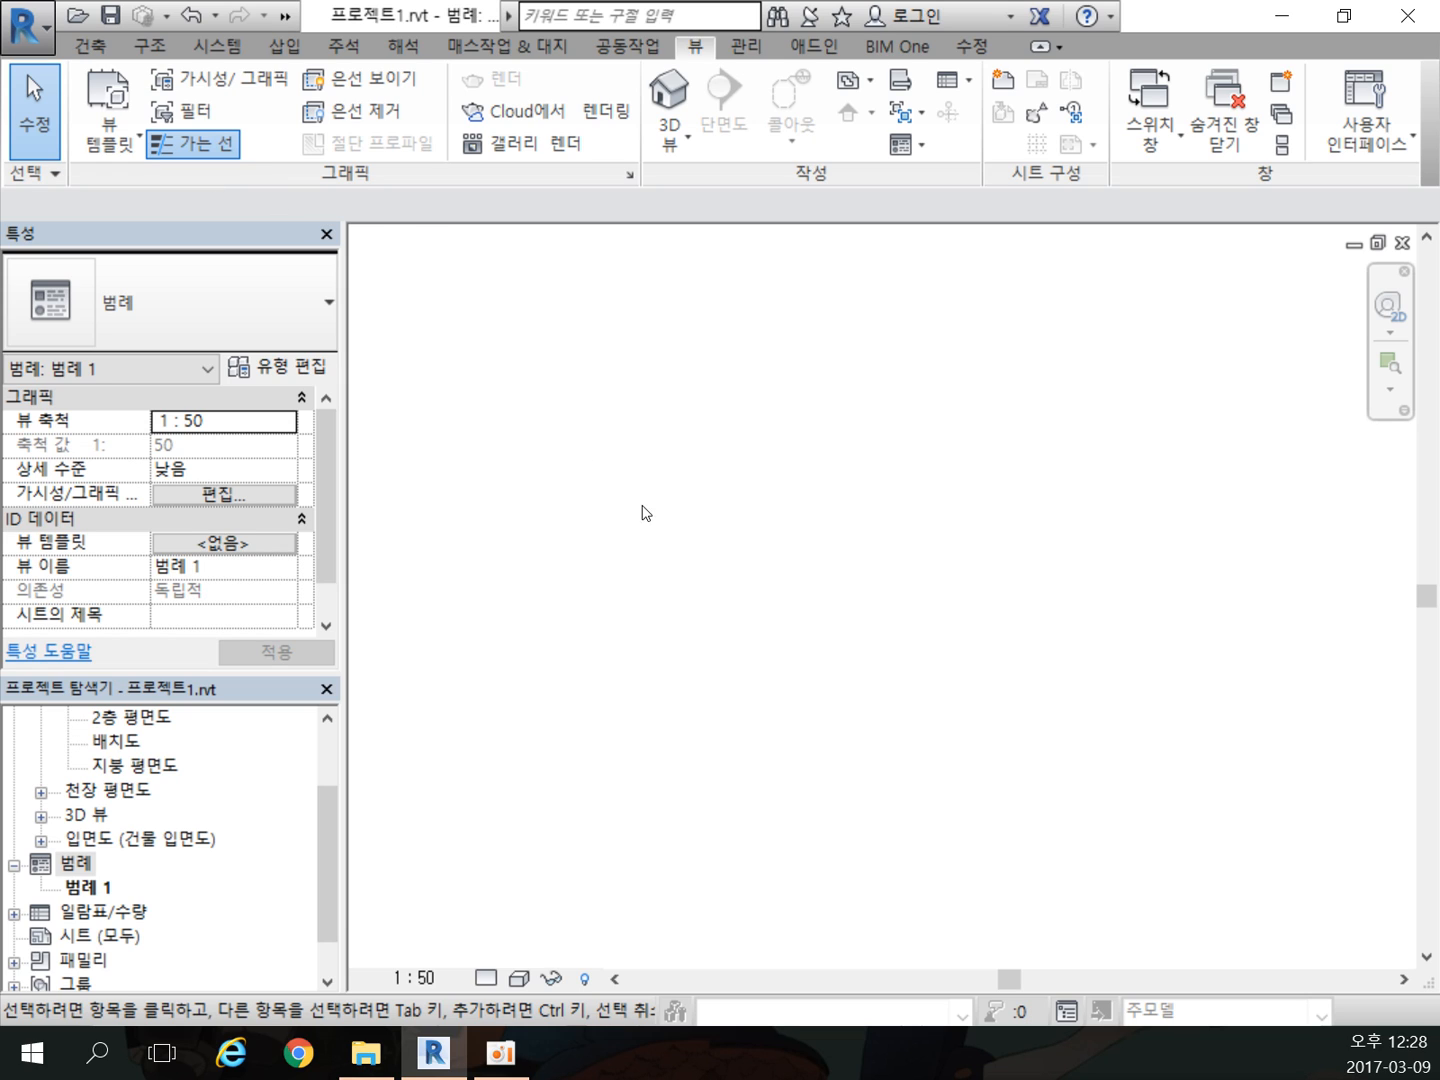
click(746, 46)
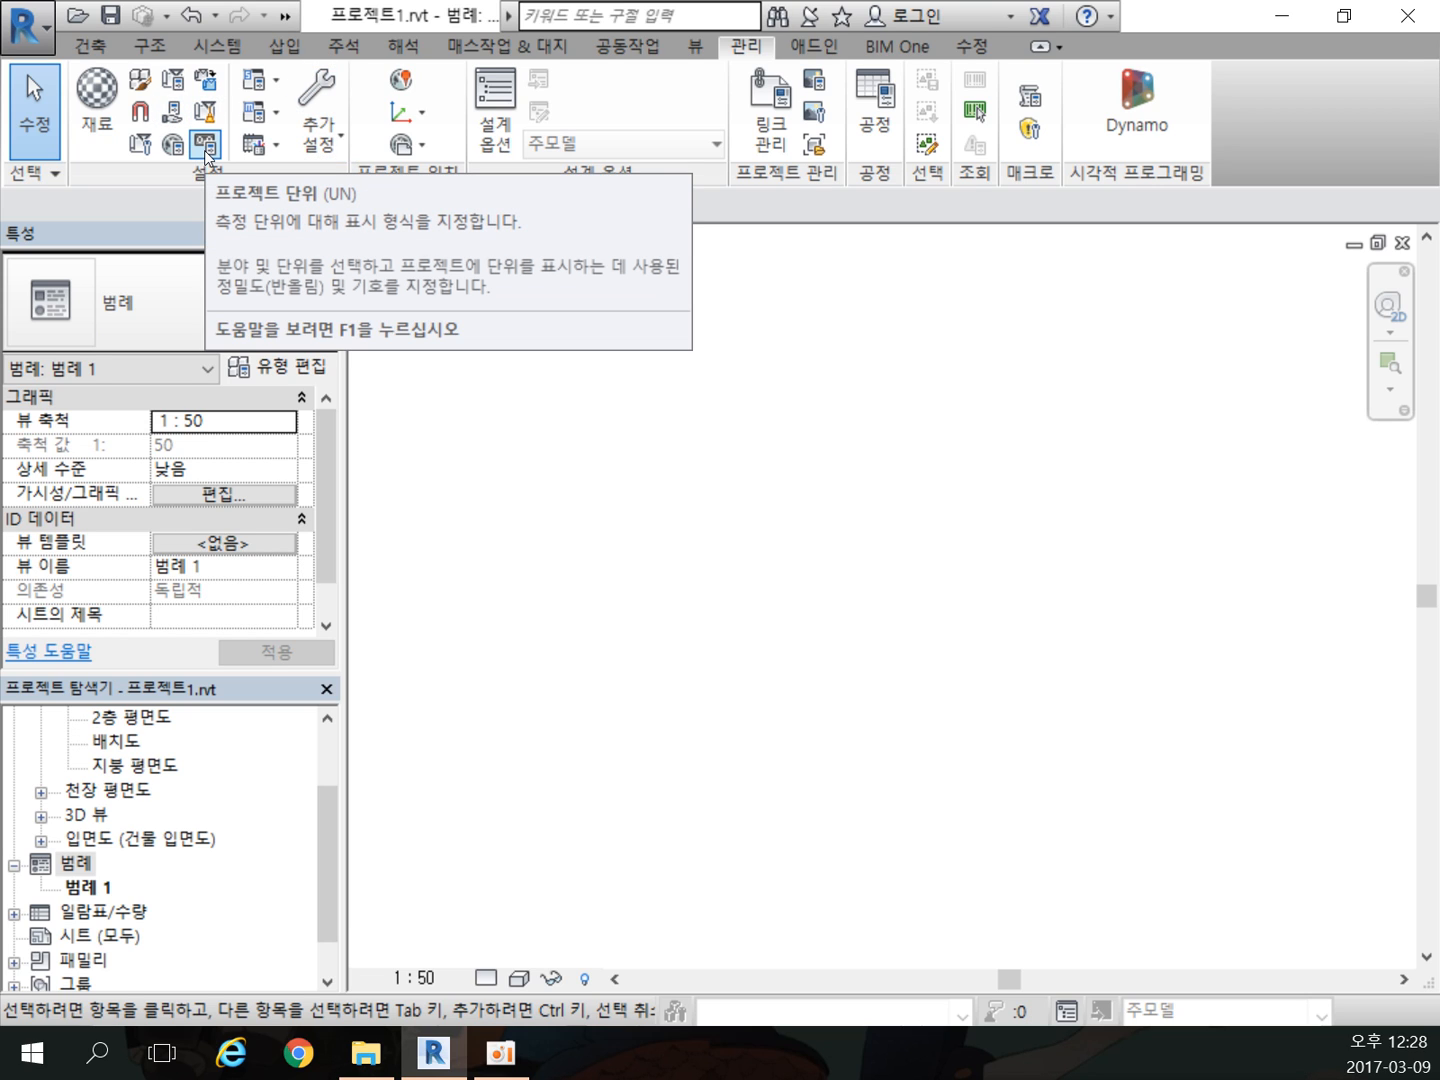
click(141, 145)
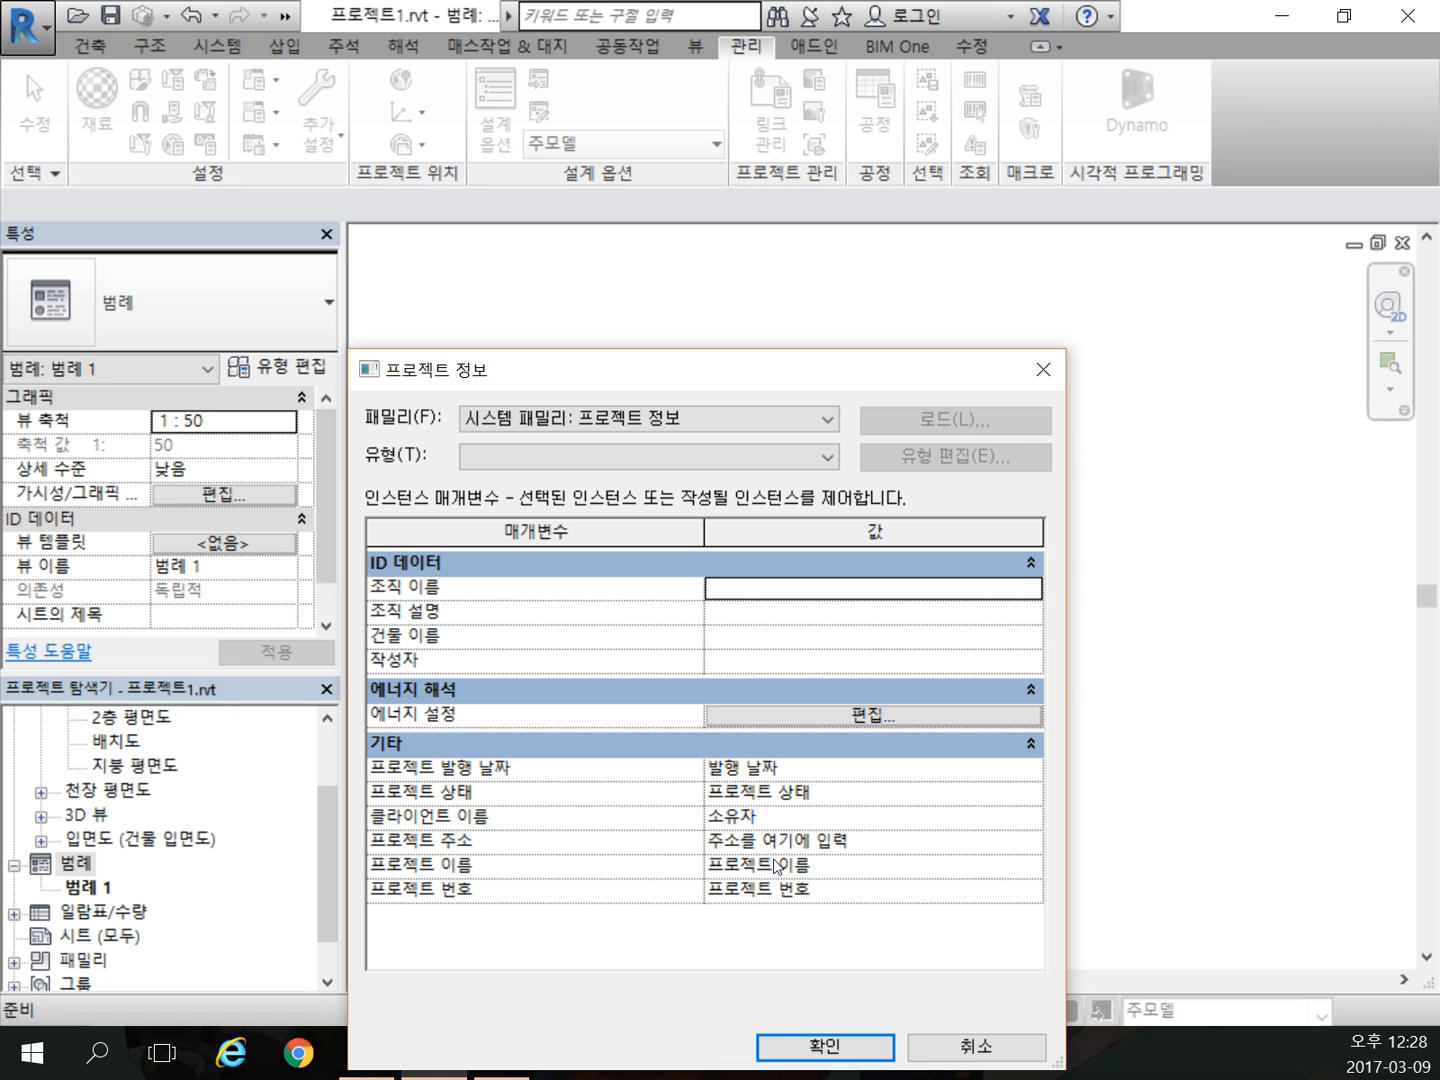
click(986, 1058)
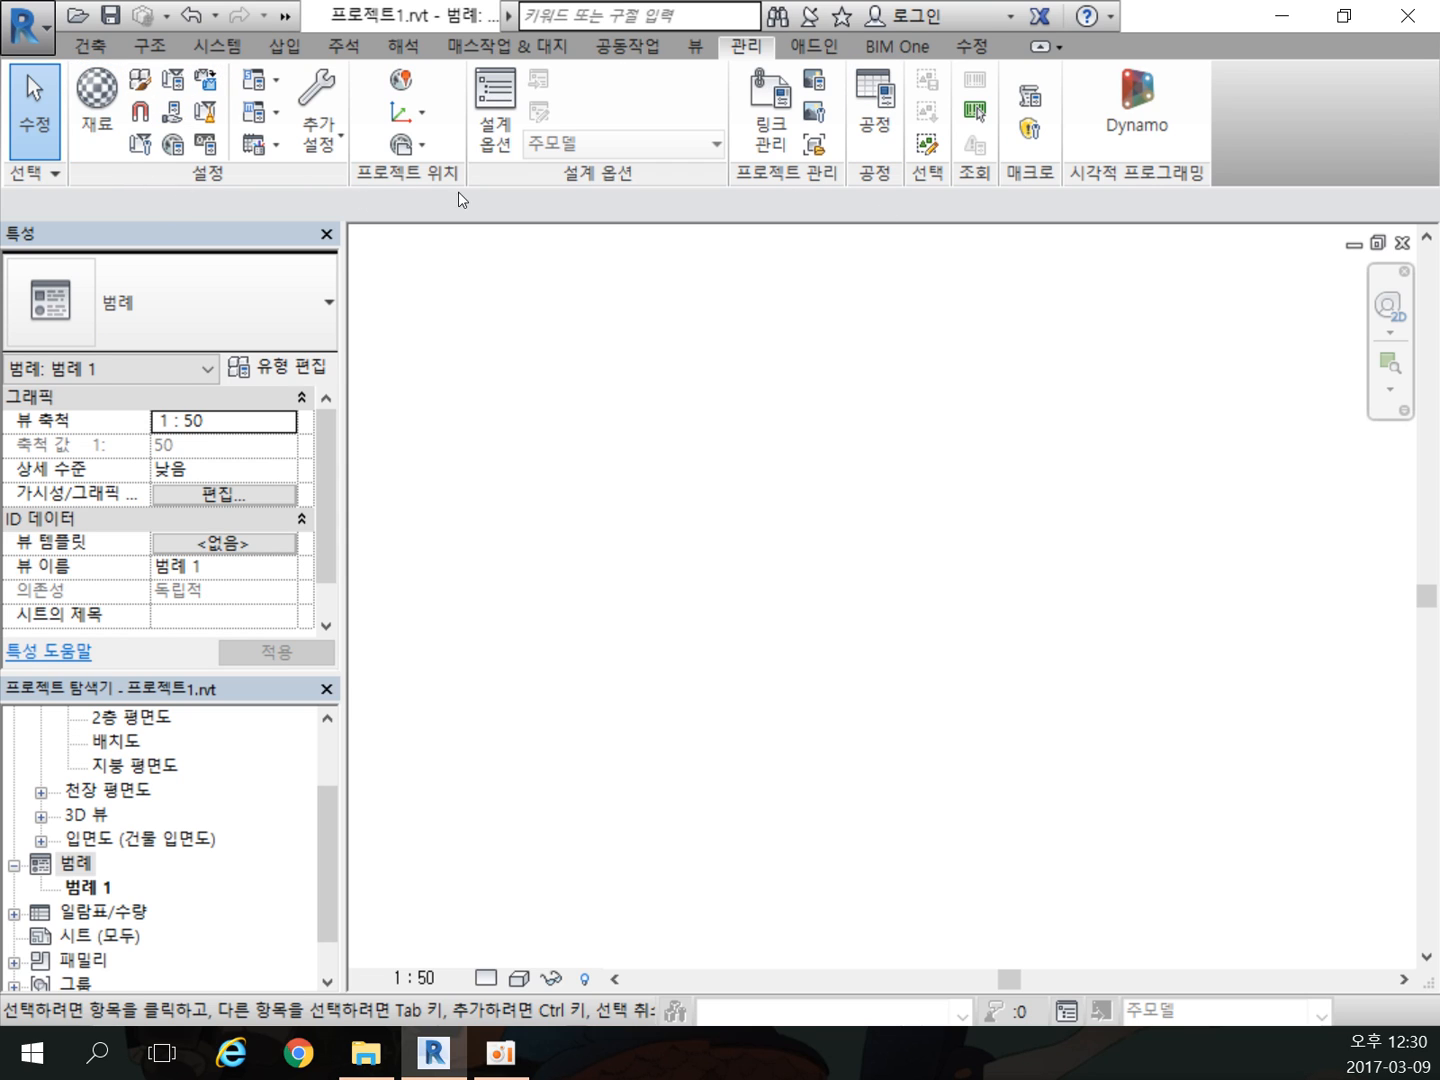
Step: Examine the project's material list and the graphics and appearance settings of EIFS, 외부 단열재, leaving them unchanged
click(97, 112)
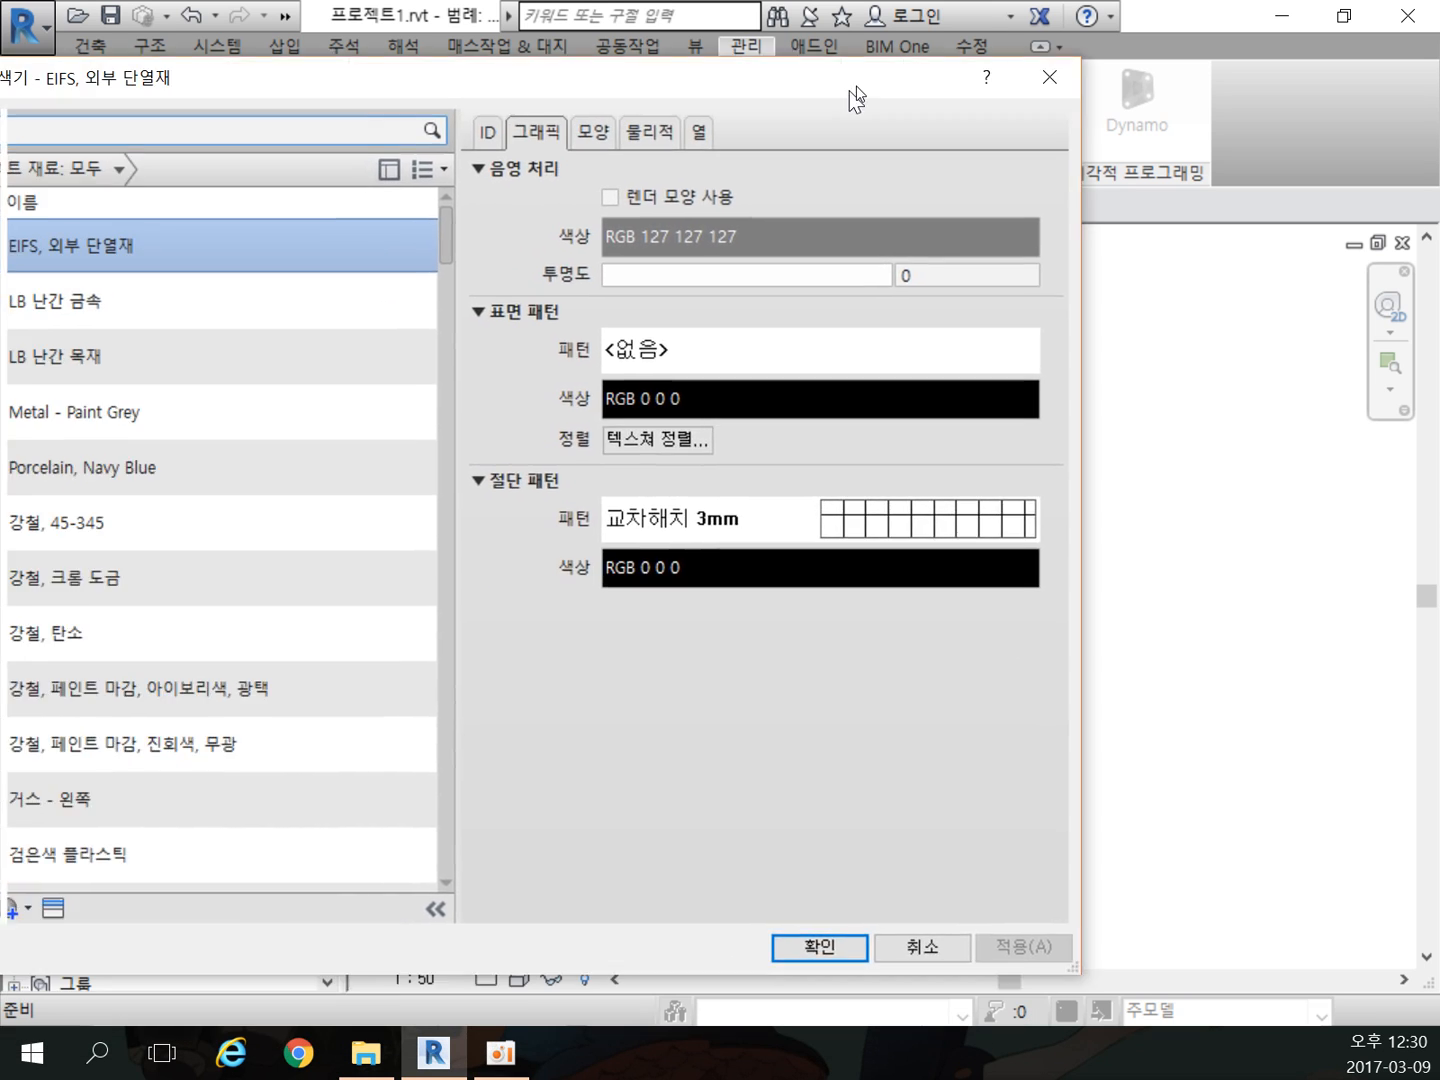
scroll(363, 540, down, 1)
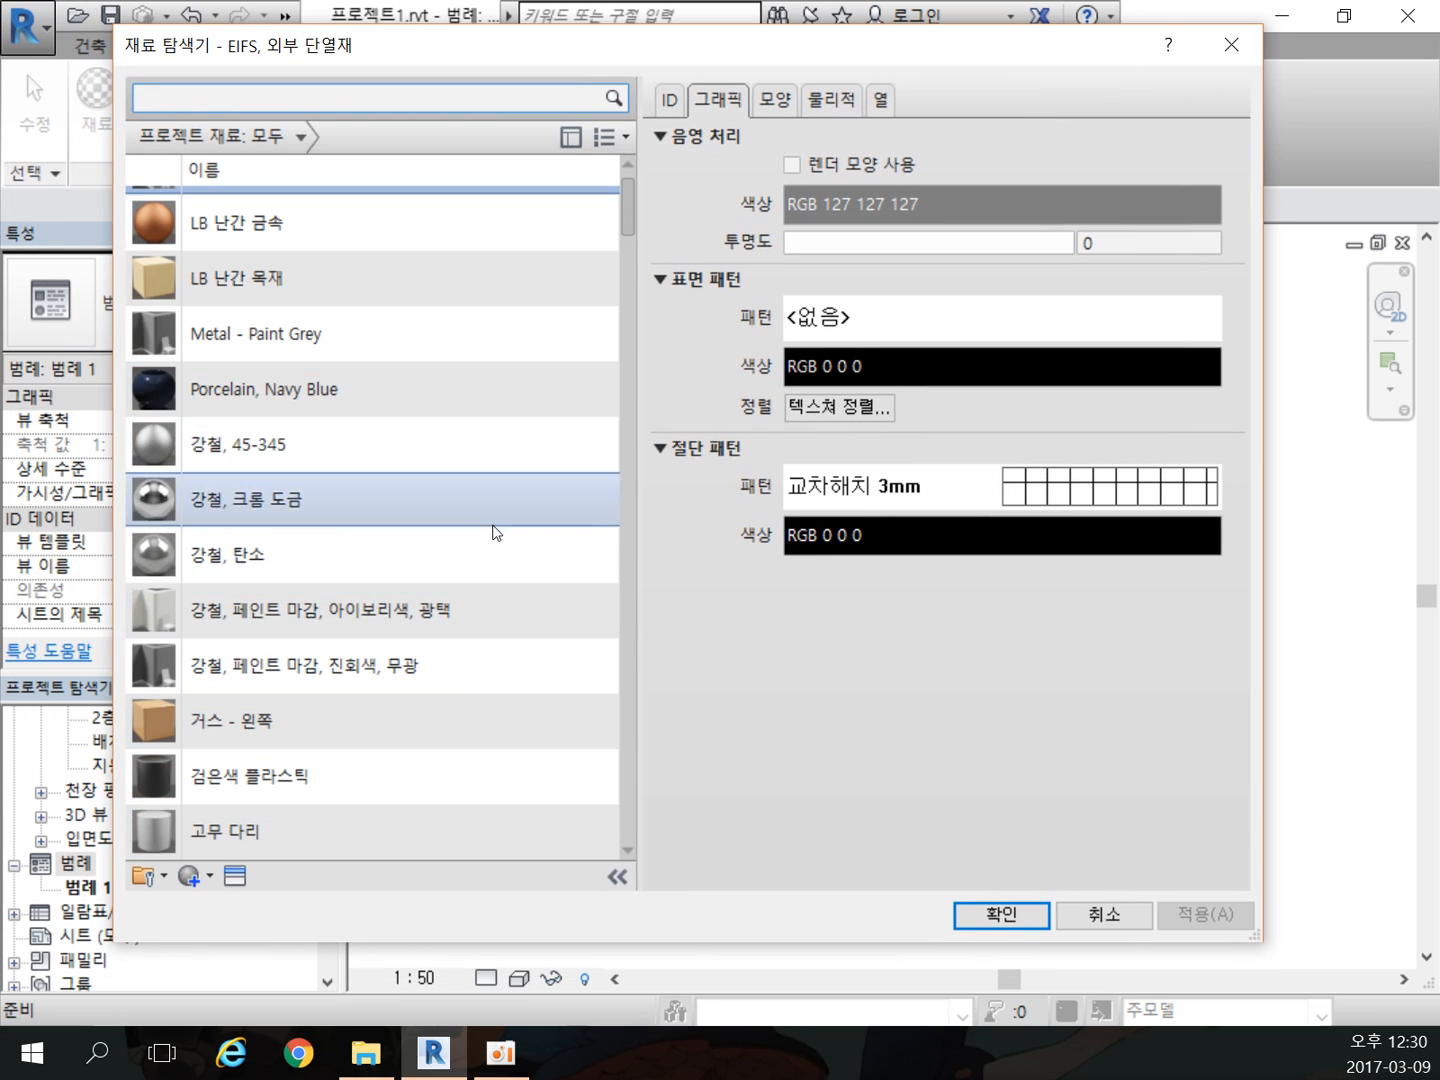
click(786, 108)
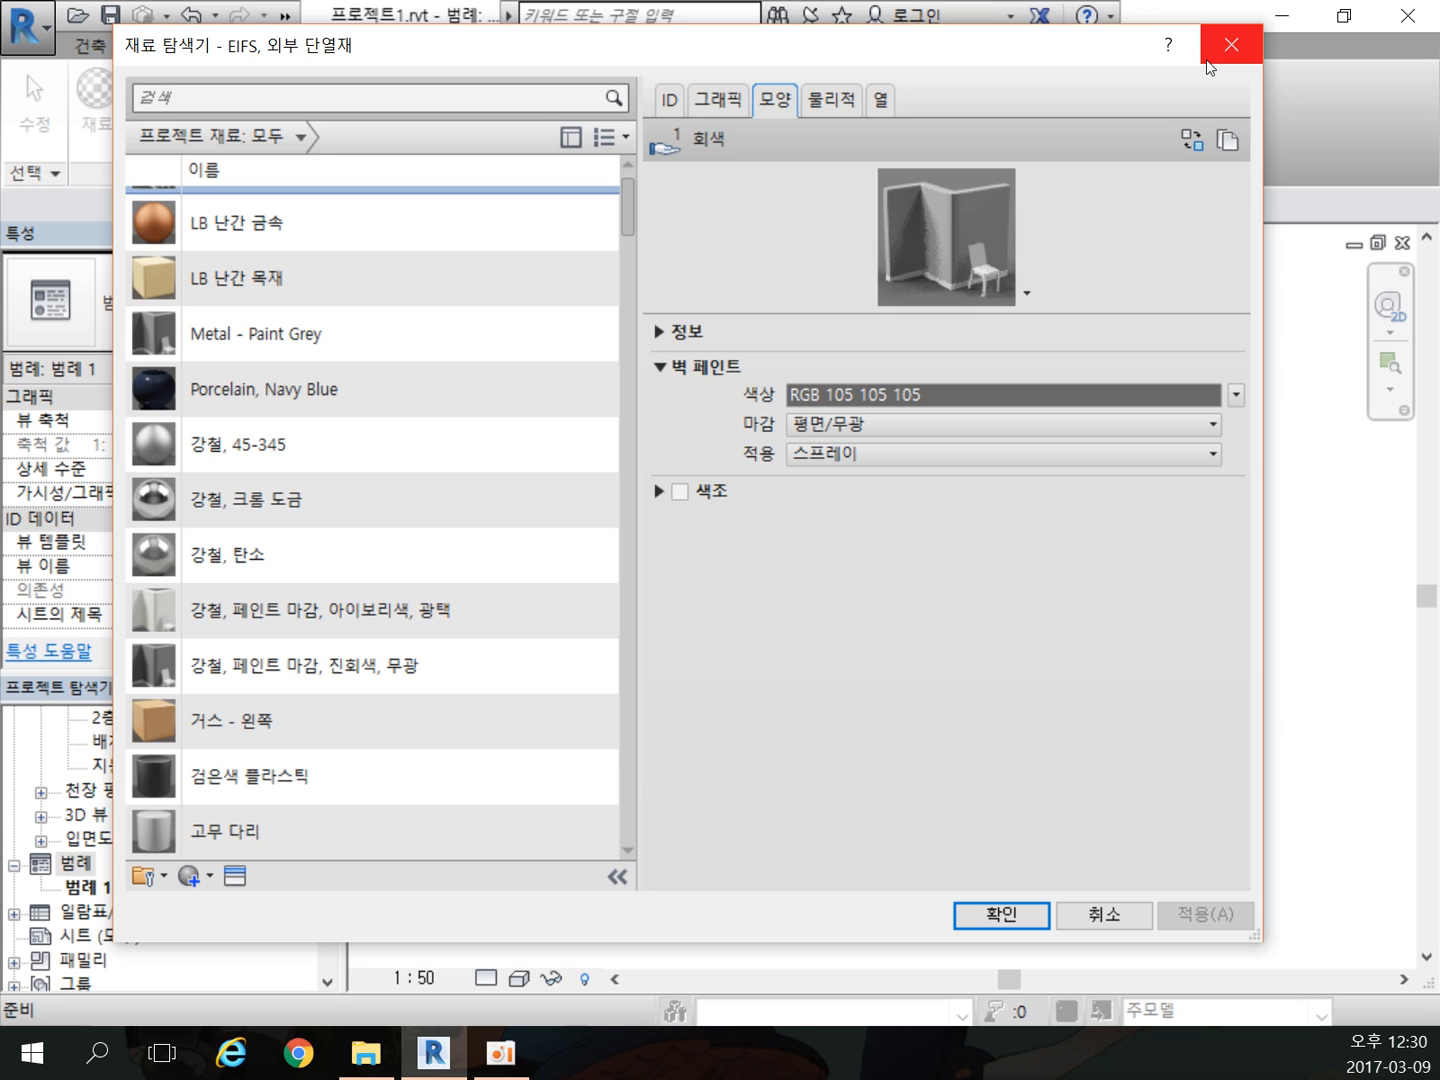
click(1246, 48)
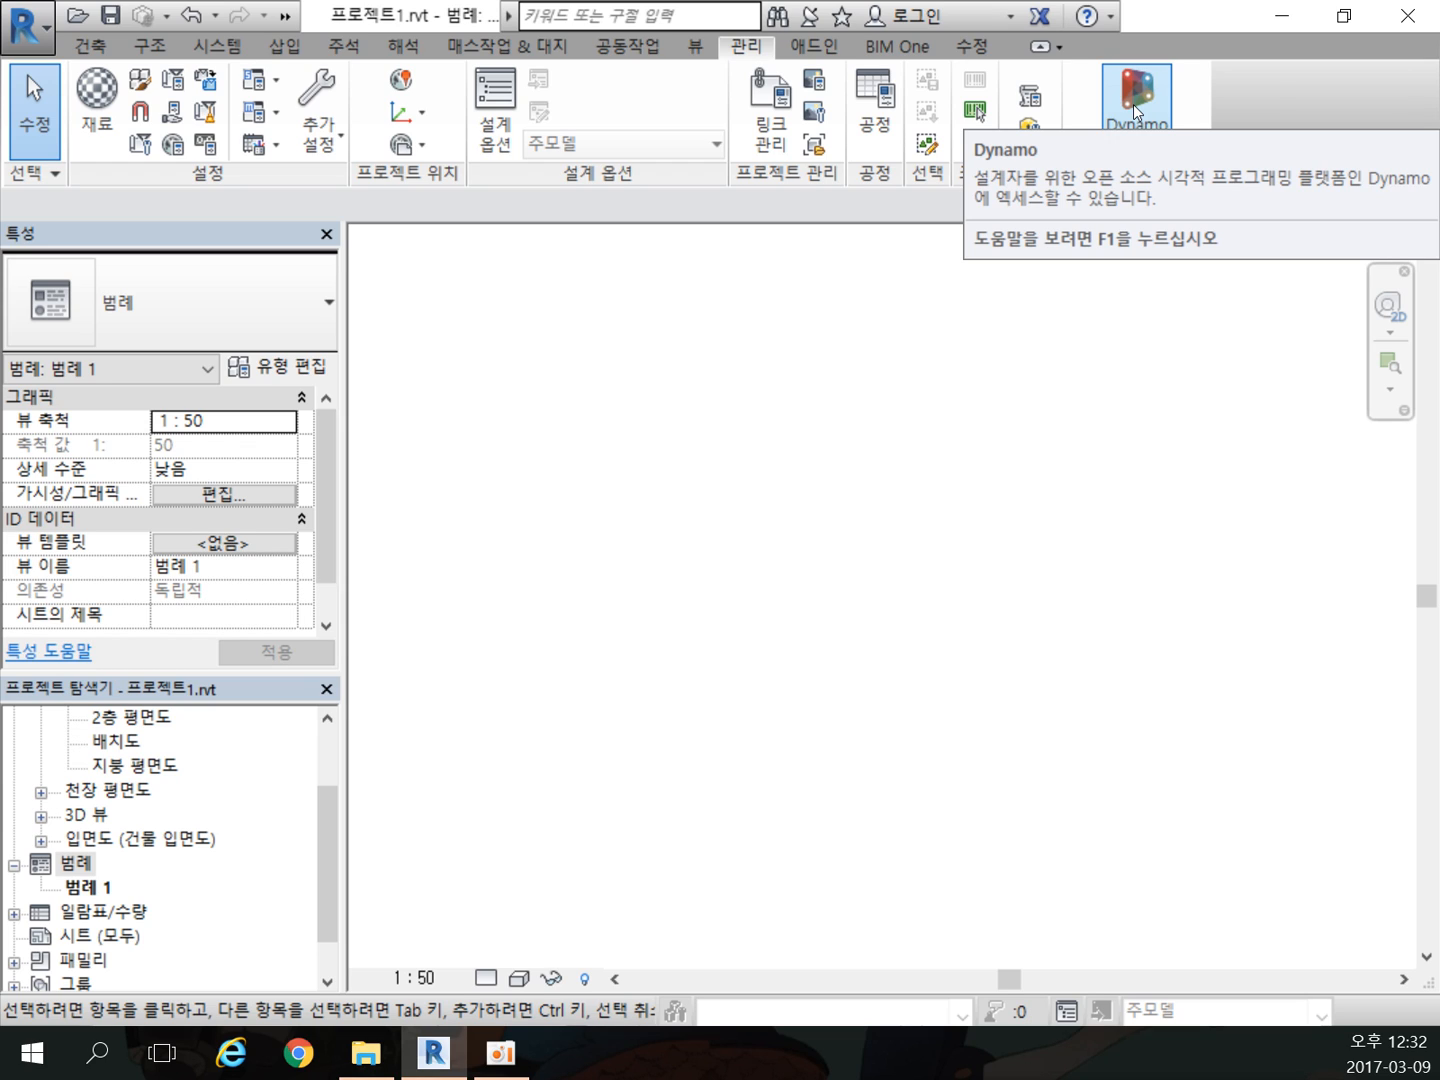
Step: Launch Dynamo, view its start page and return to the Revit project
click(1142, 140)
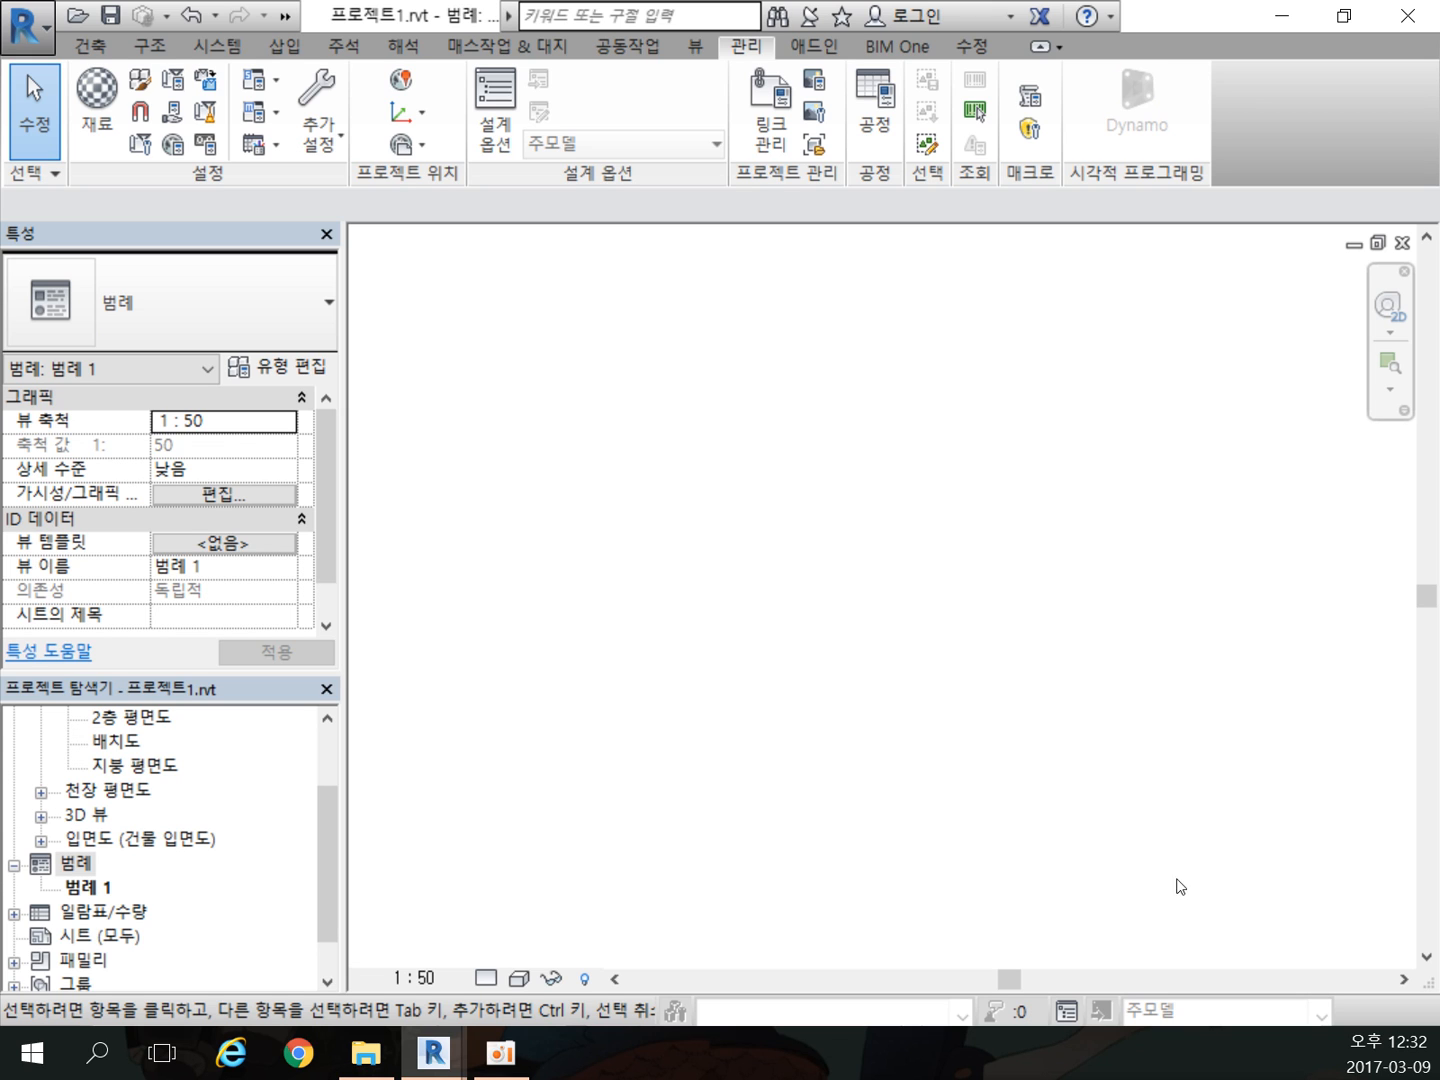
drag(401, 421, 580, 41)
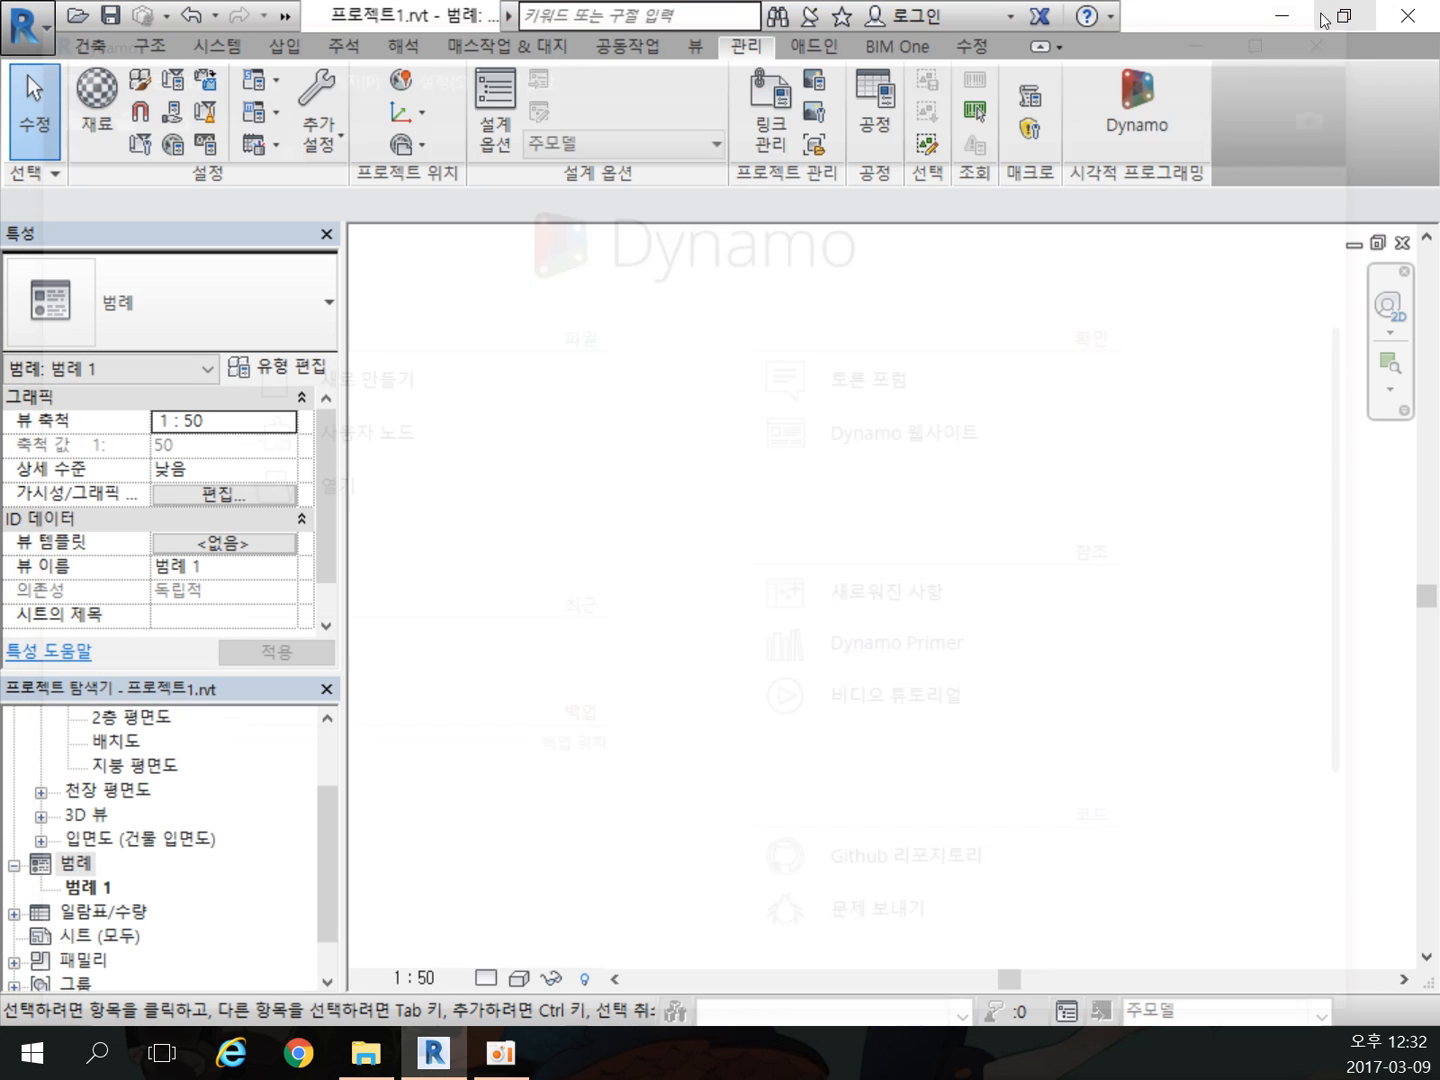
click(1346, 25)
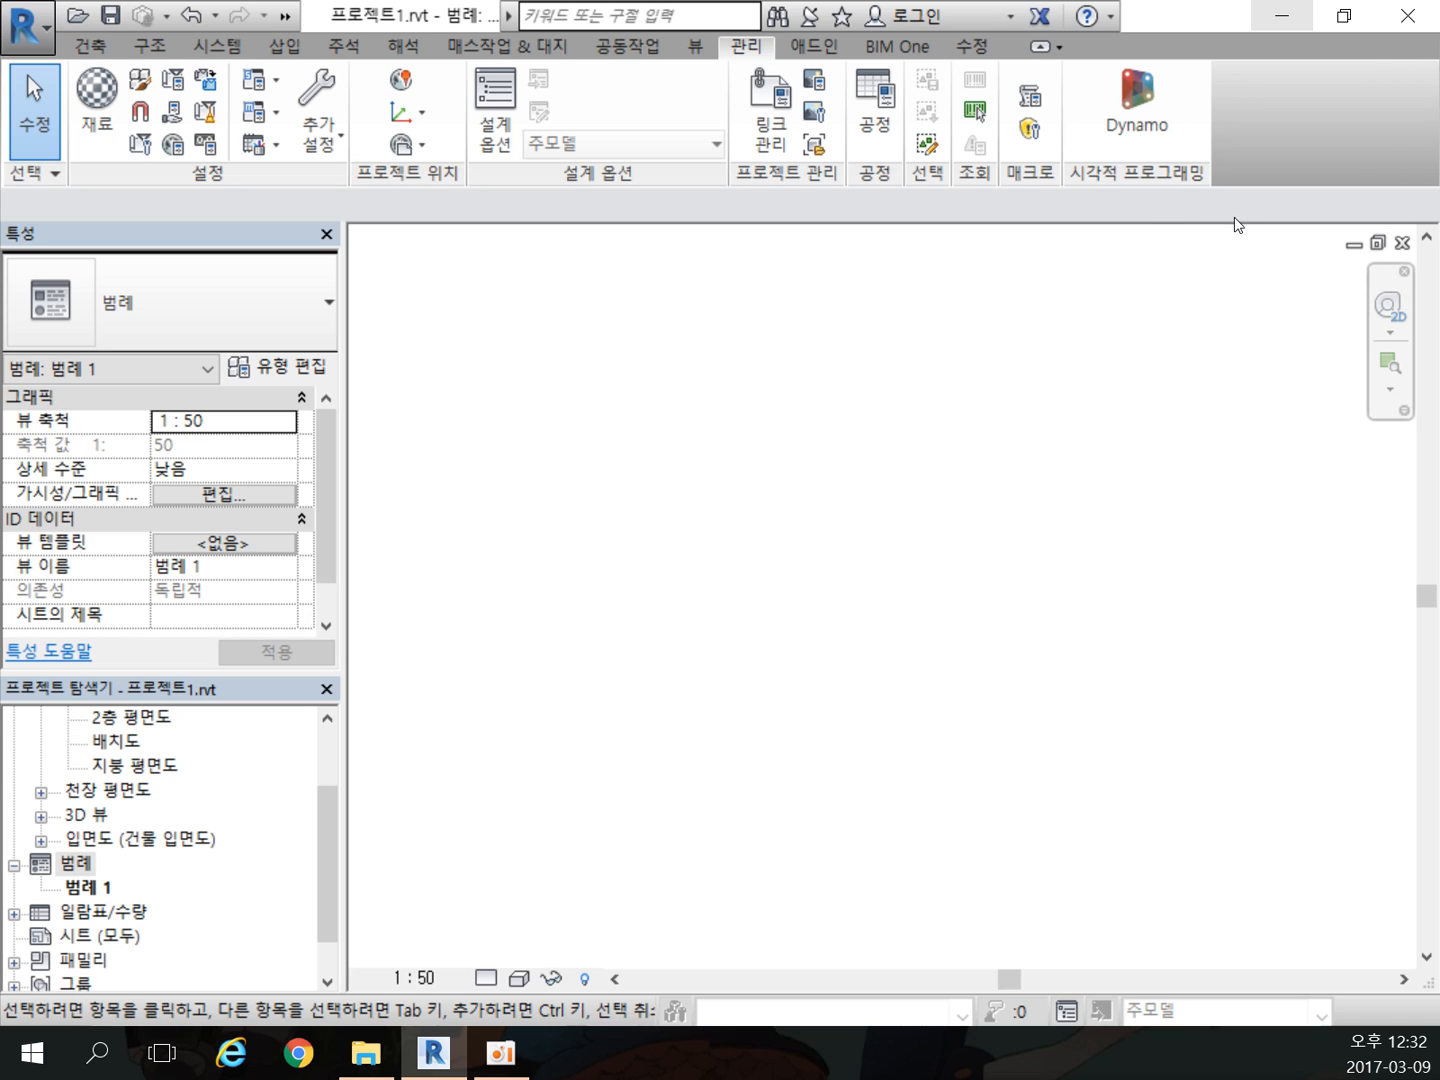
Step: Look over the installed add-in tools, including the external Navisworks tools and the BIM One Excel export/import tool
click(815, 46)
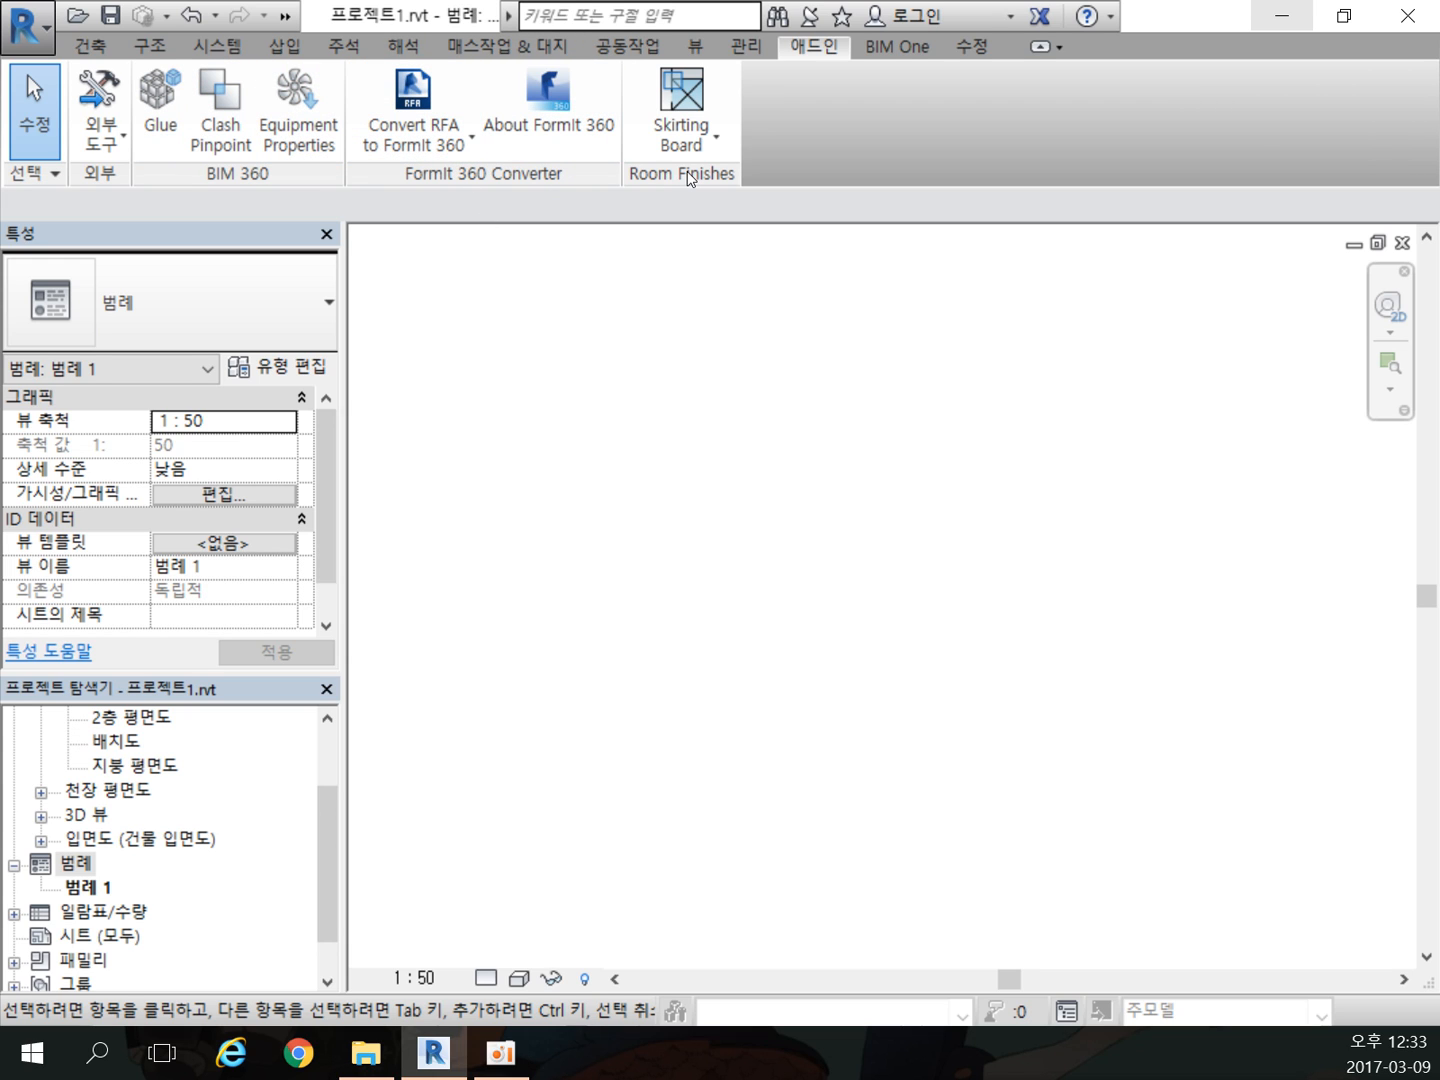
click(94, 153)
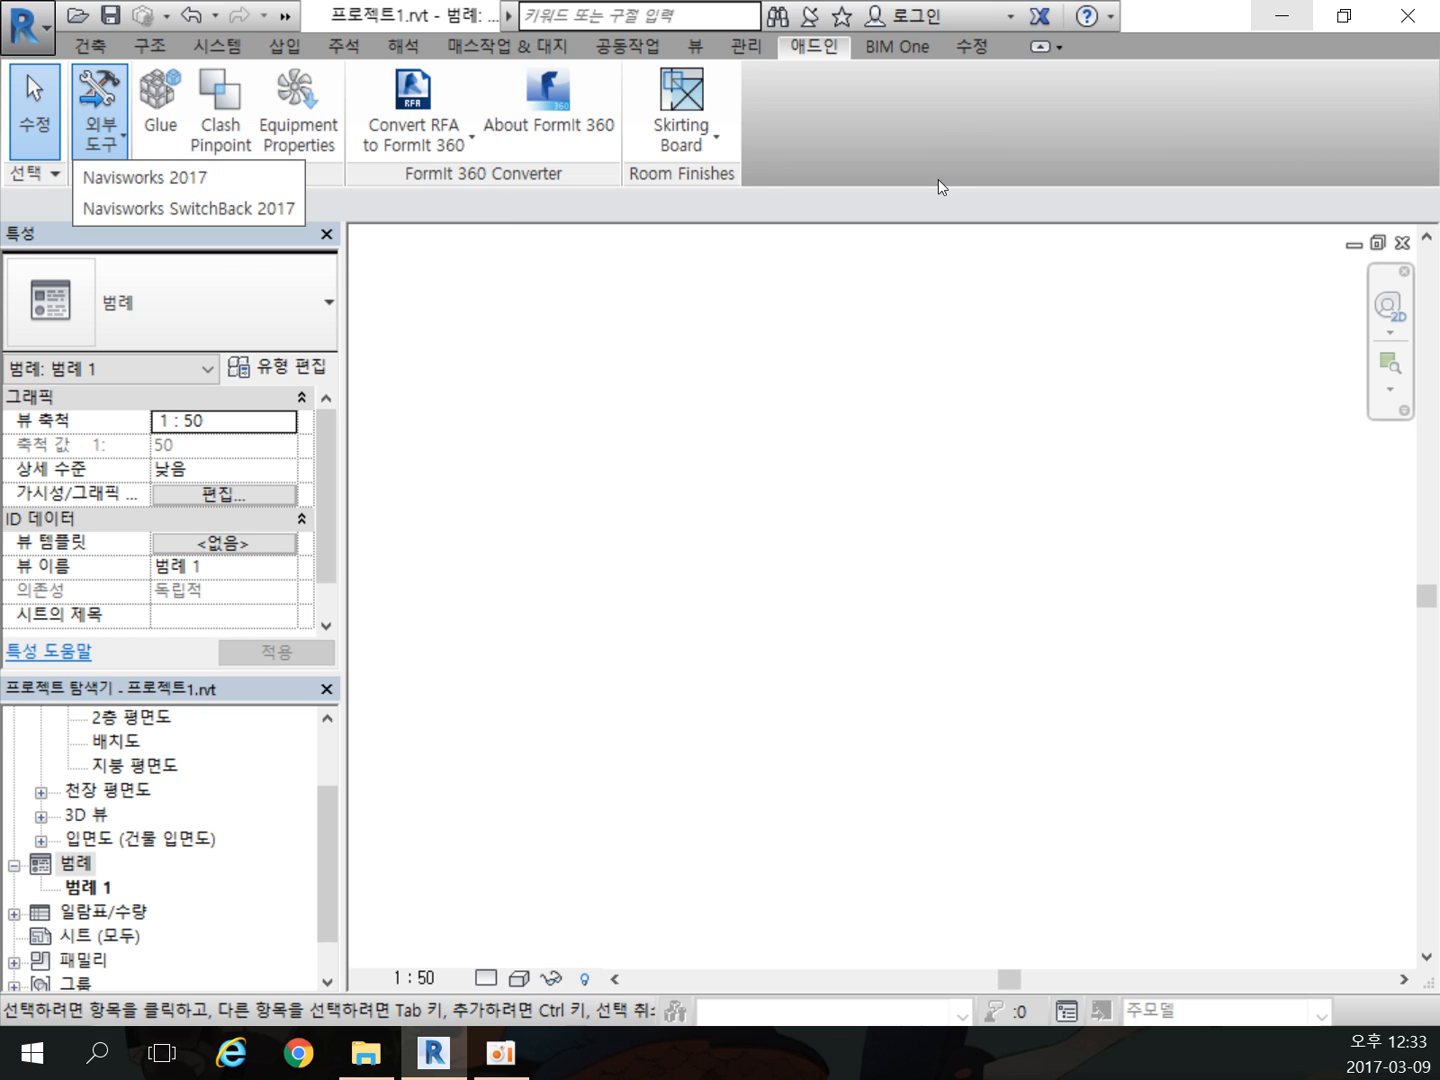
click(964, 95)
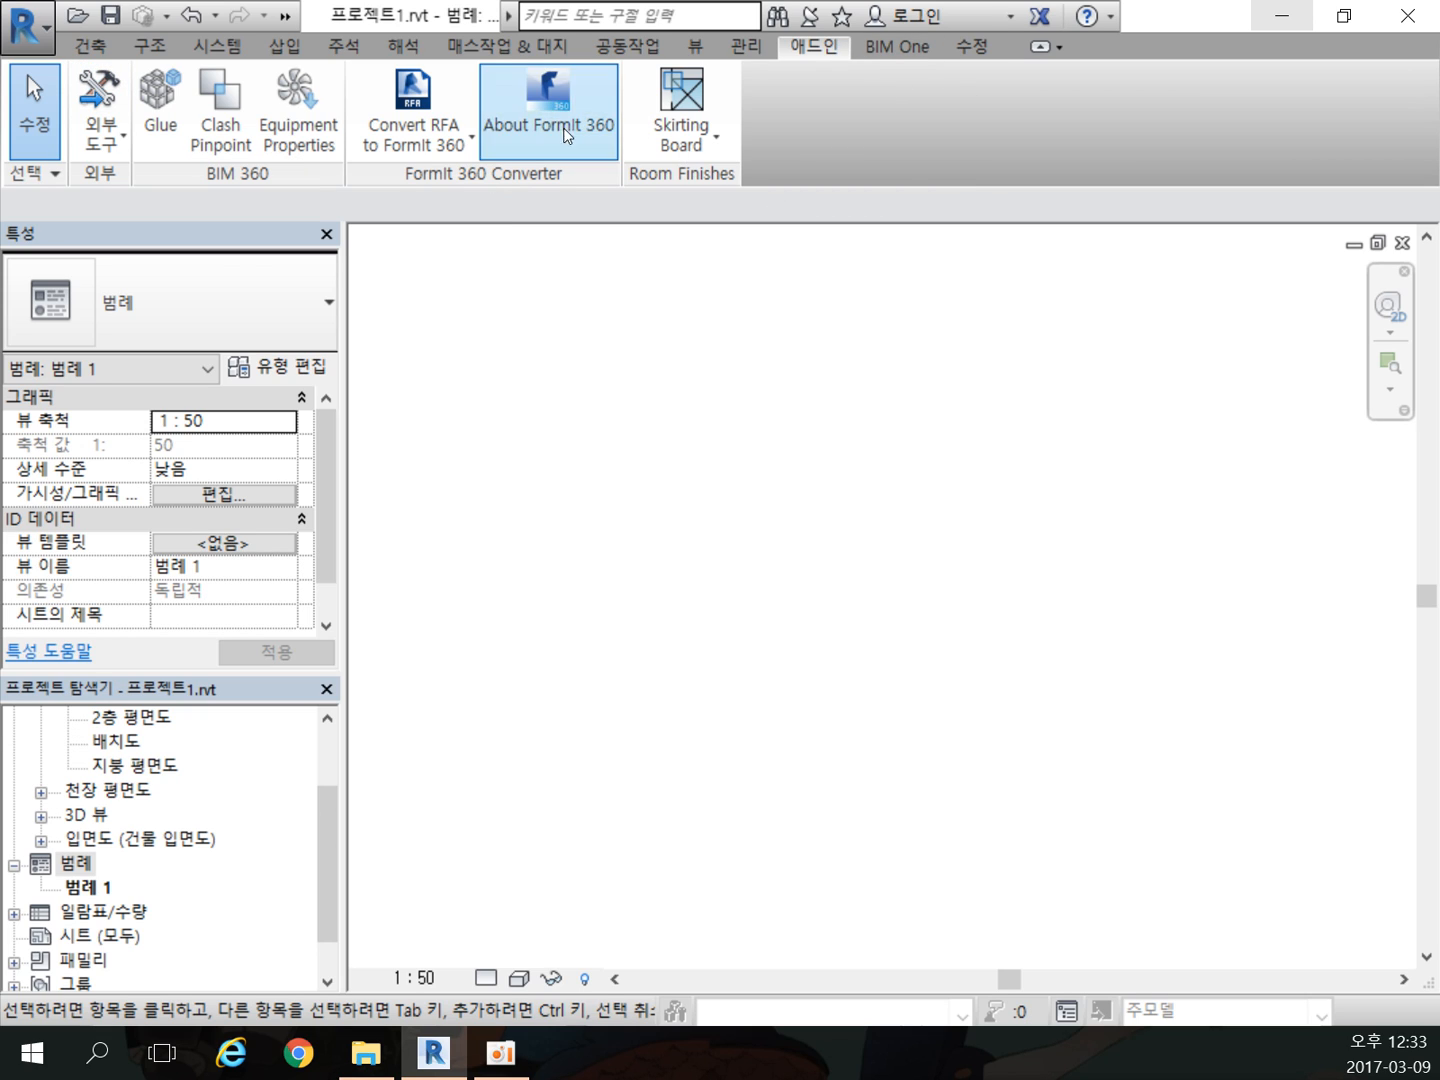
click(909, 48)
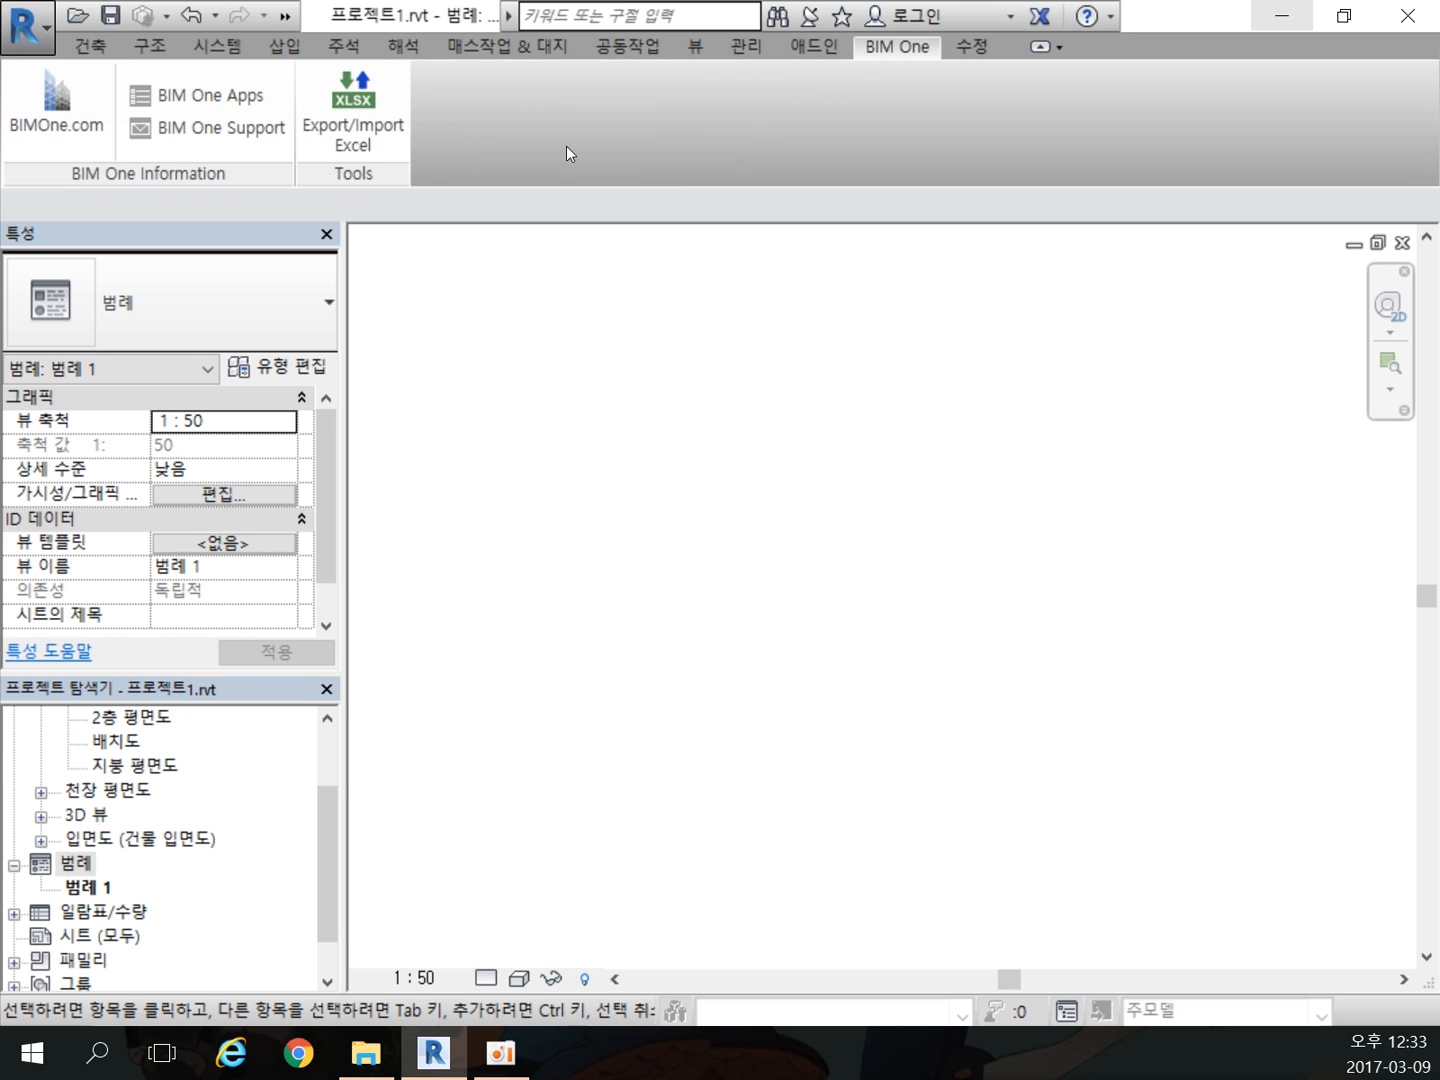
click(810, 48)
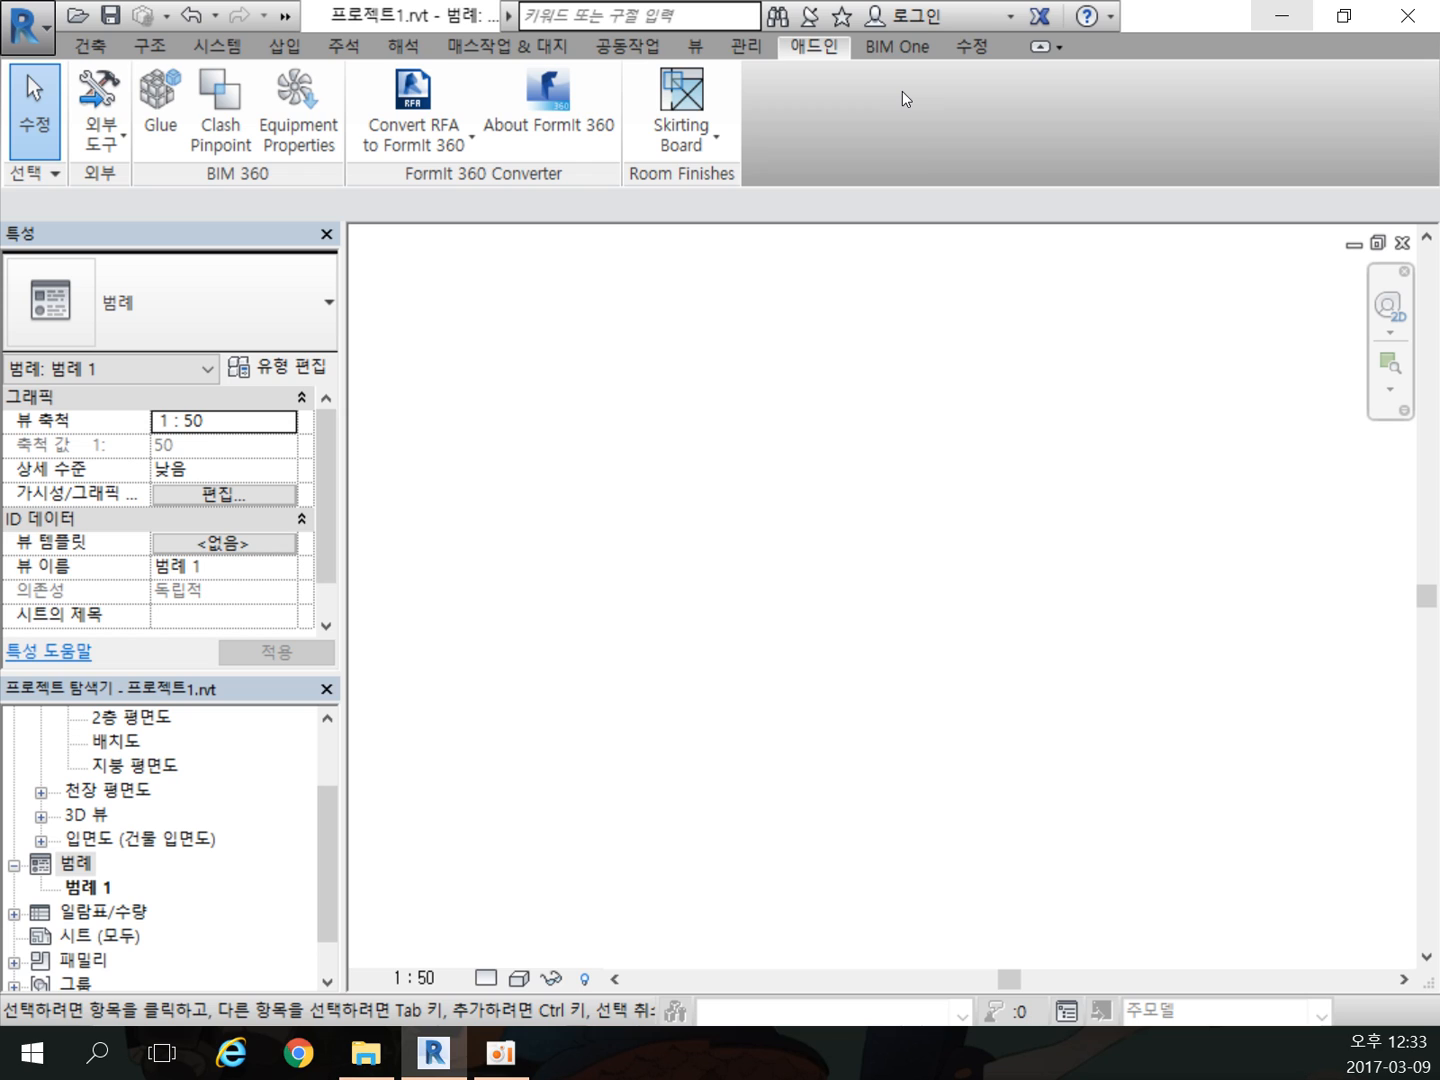
Step: Compare the modify, architecture, structure, add-in and view tool groups while the 범례 1 legend view is active
click(987, 46)
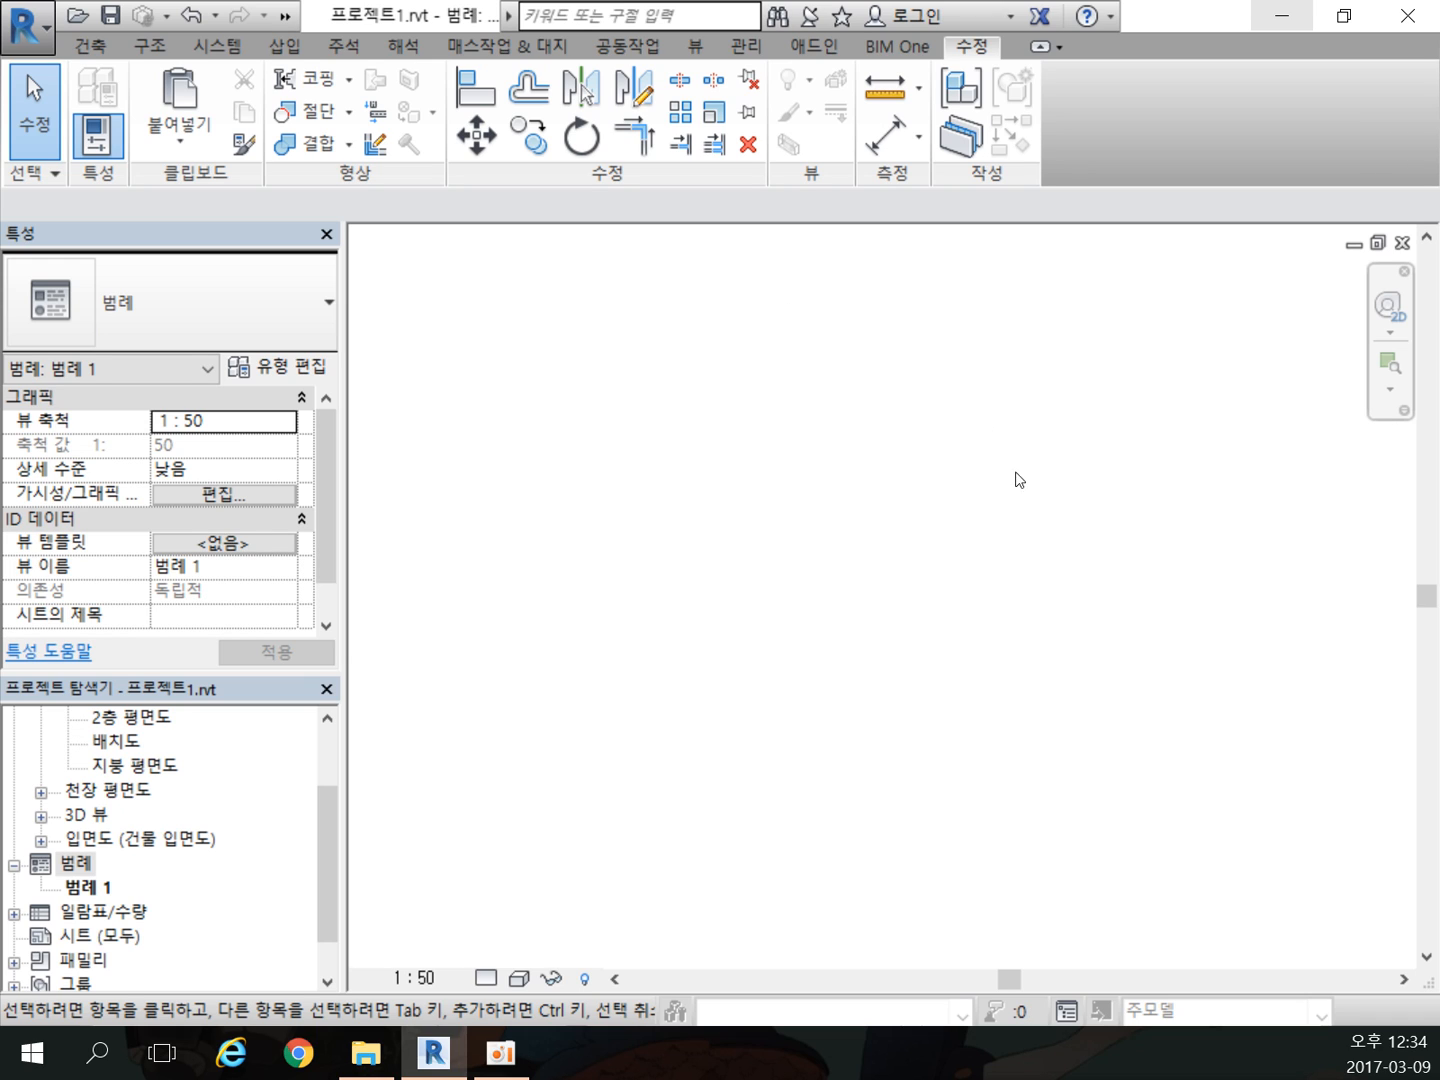
click(90, 44)
click(133, 46)
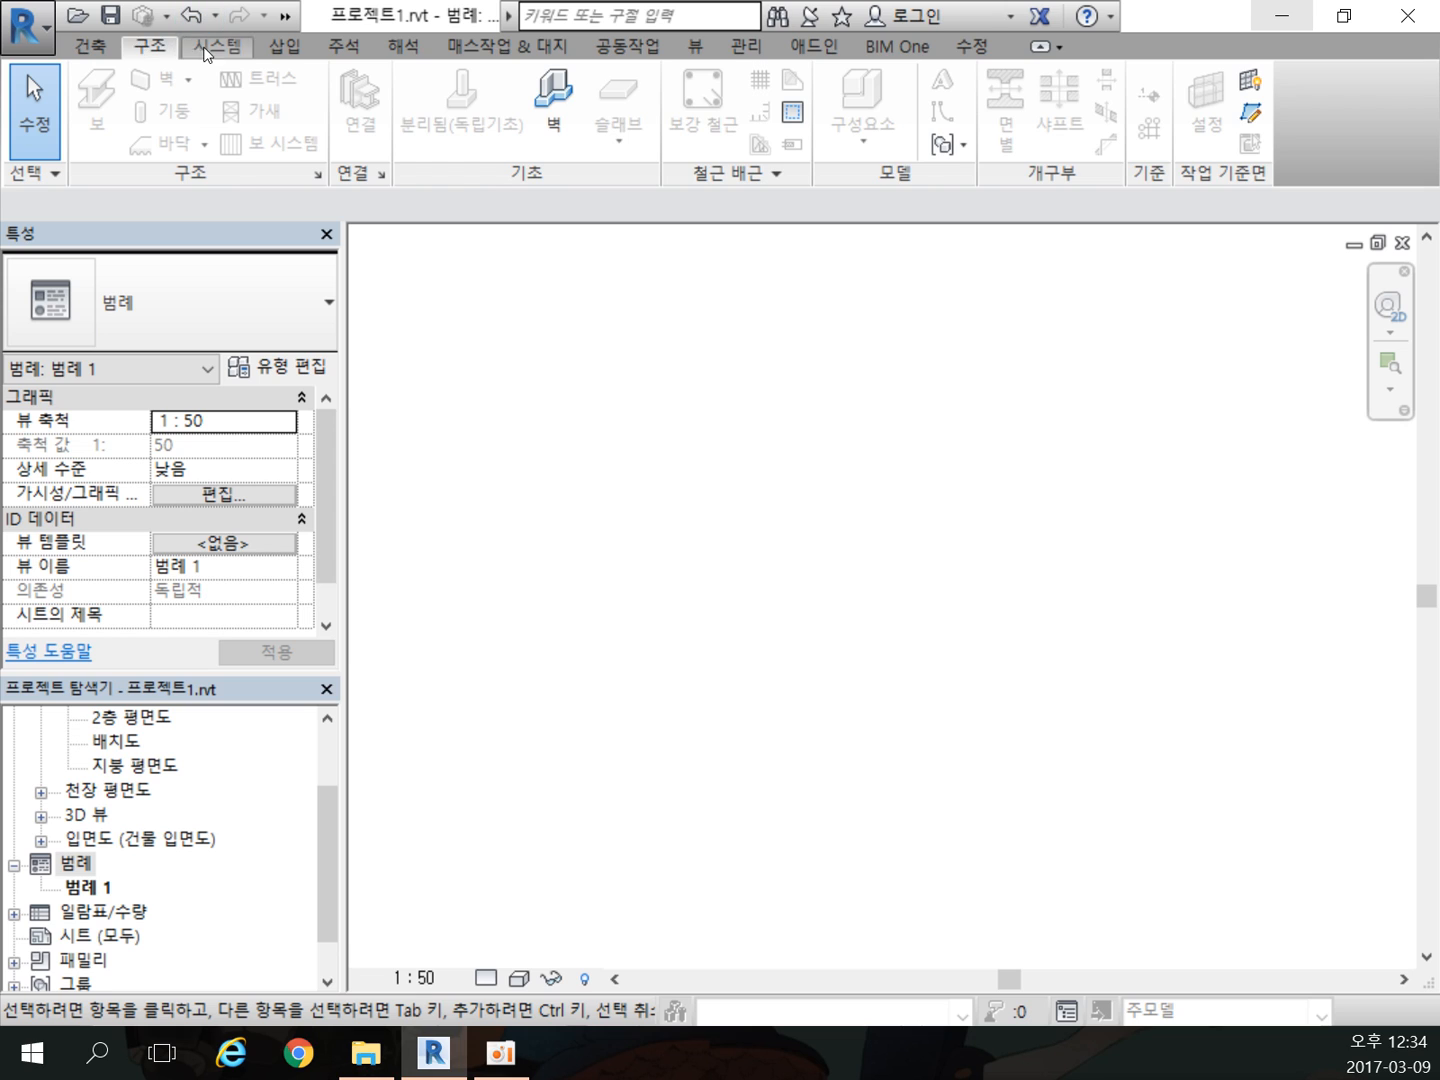
click(203, 48)
click(98, 48)
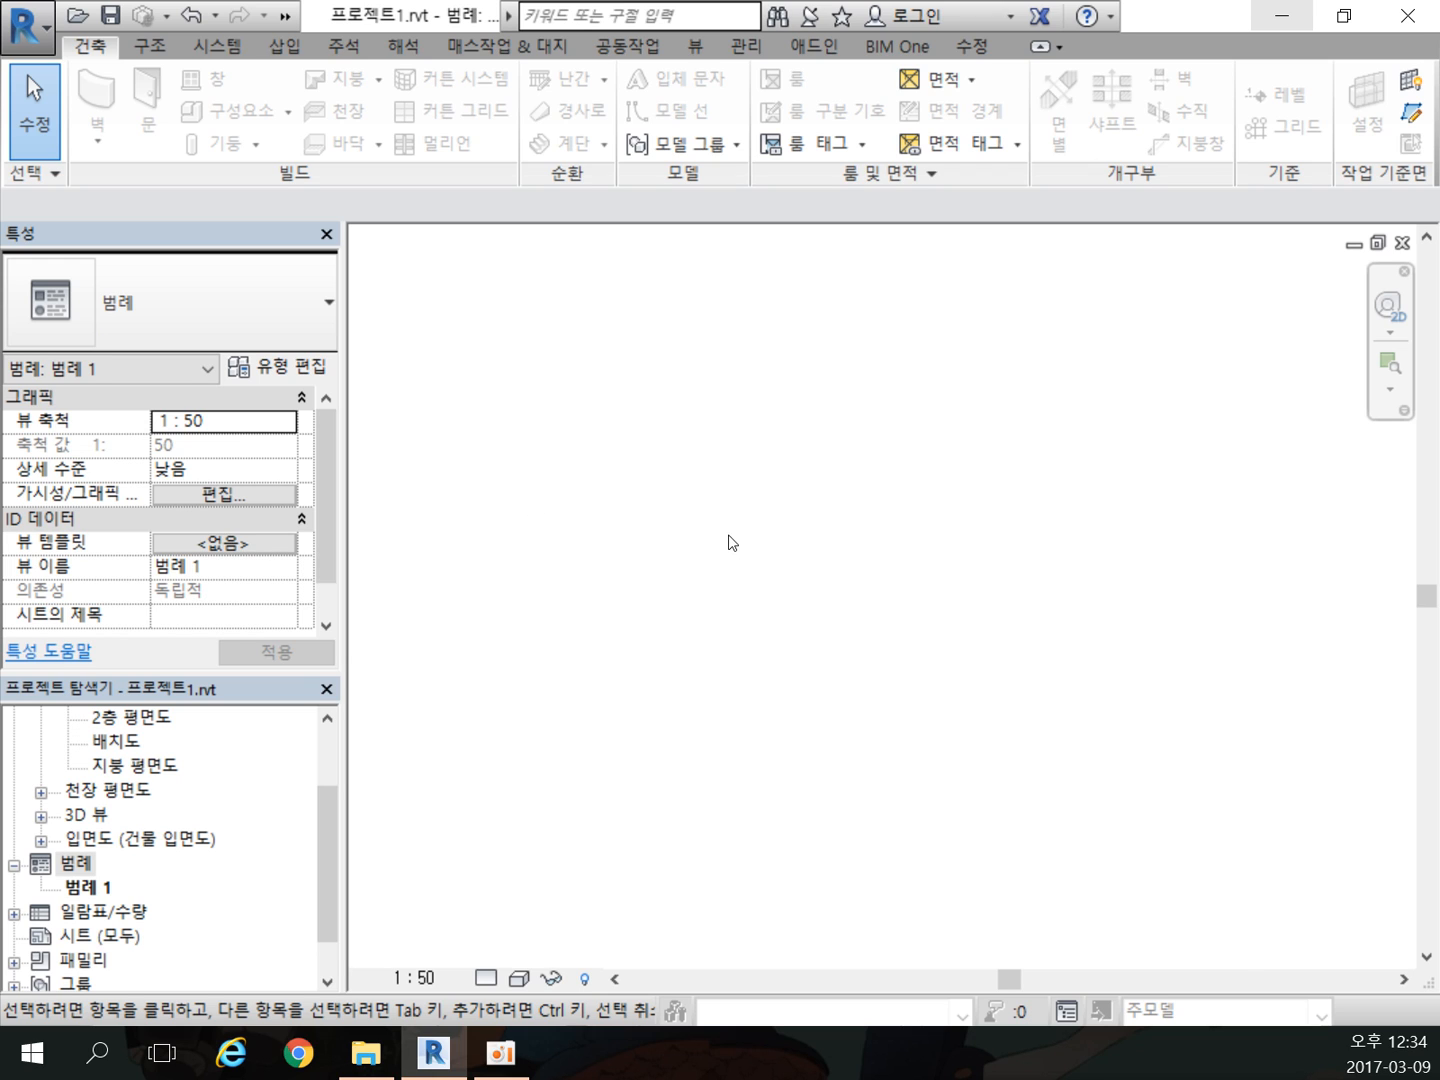
click(148, 47)
click(84, 47)
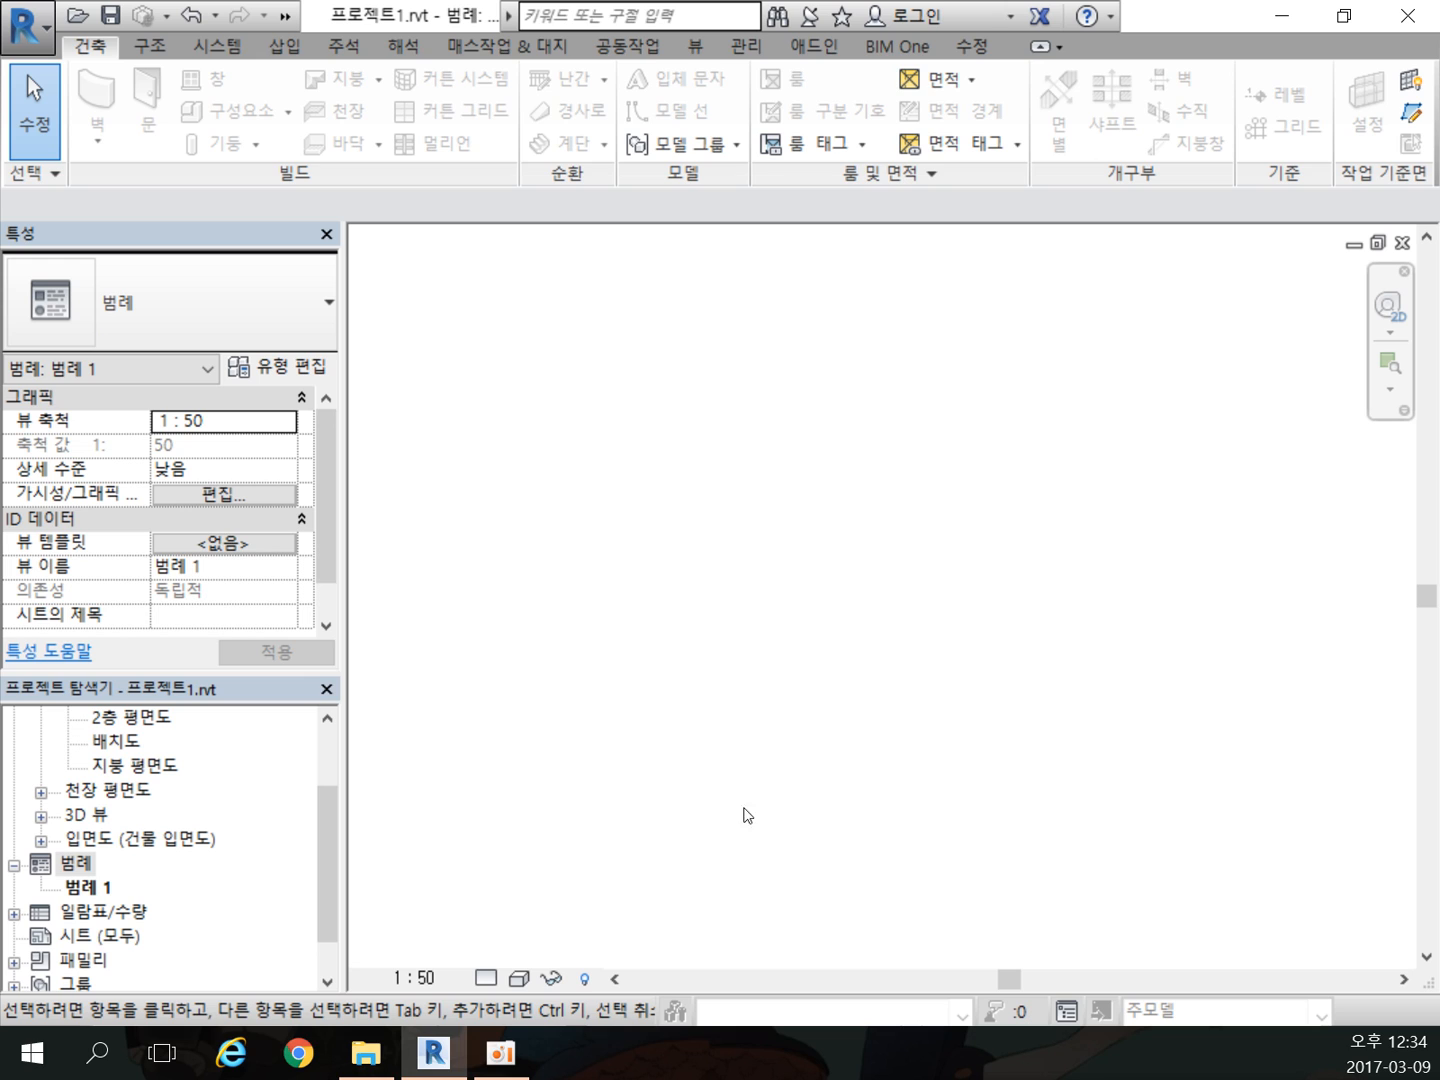
click(970, 47)
click(897, 46)
click(815, 46)
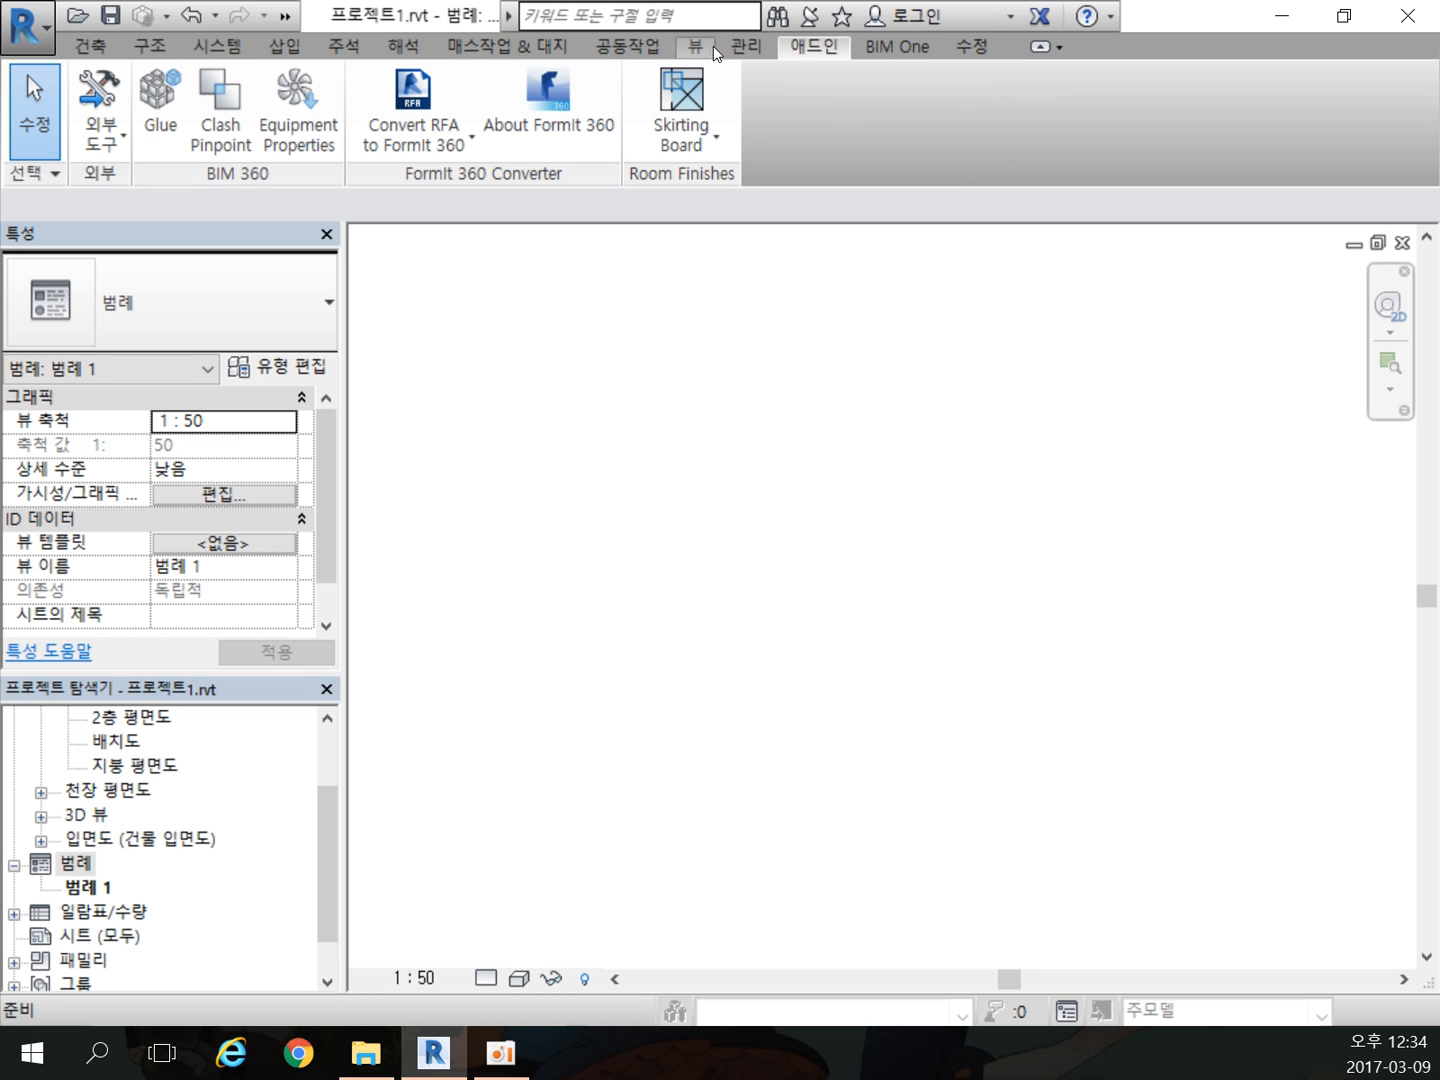
scroll(715, 52, up, 2)
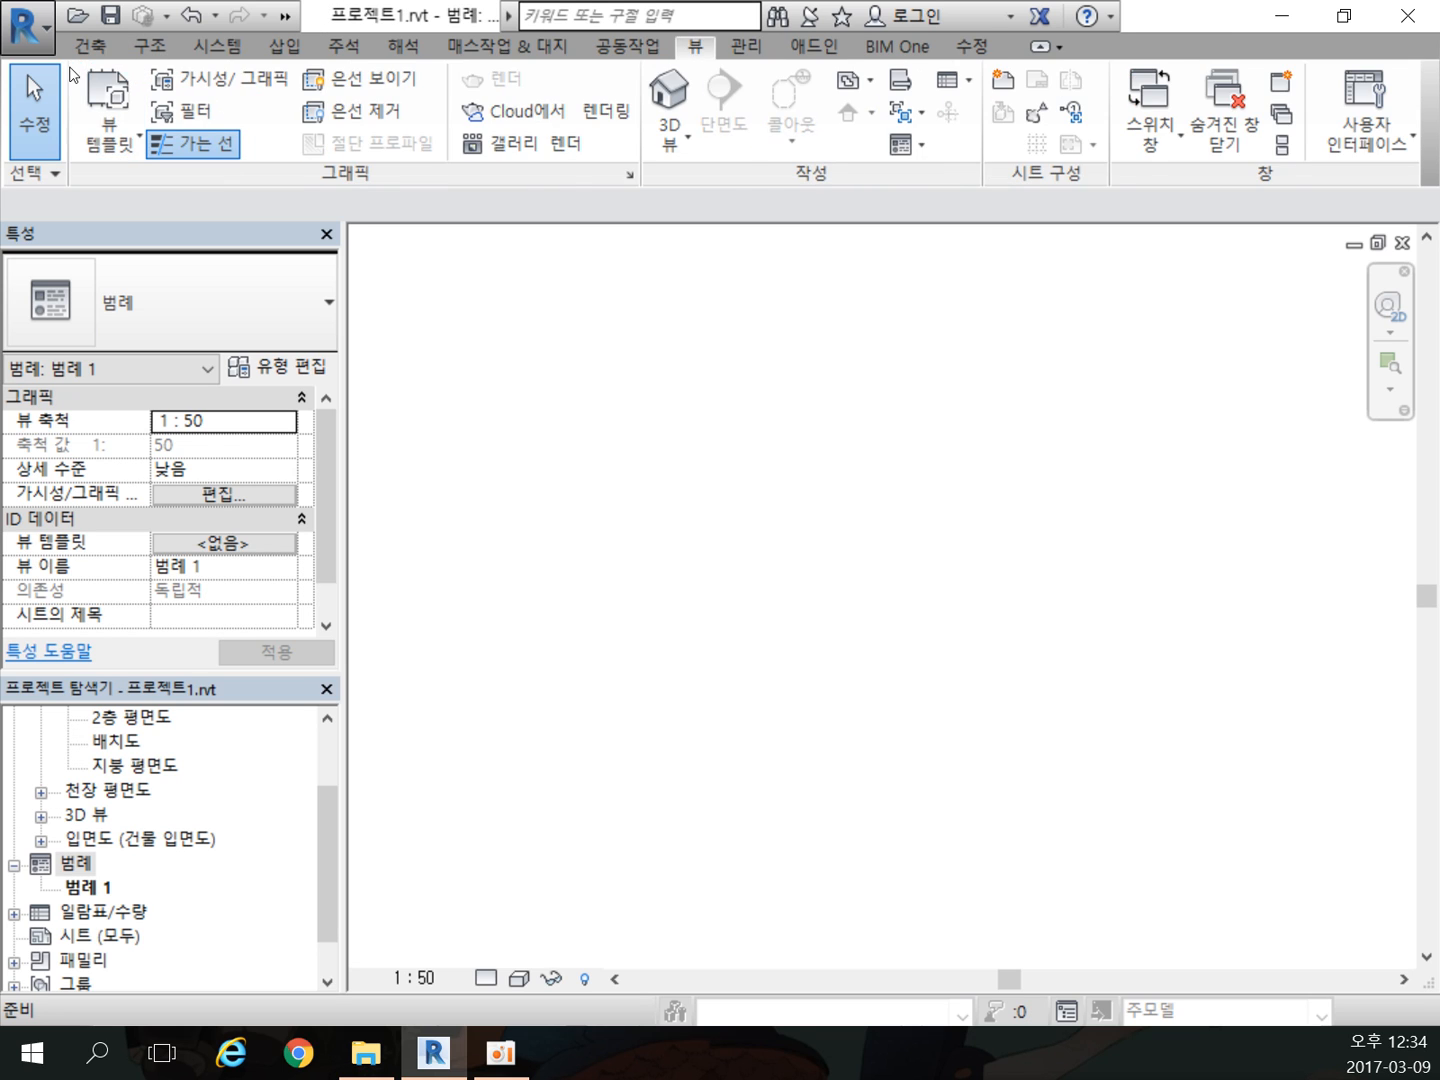
click(104, 49)
click(150, 47)
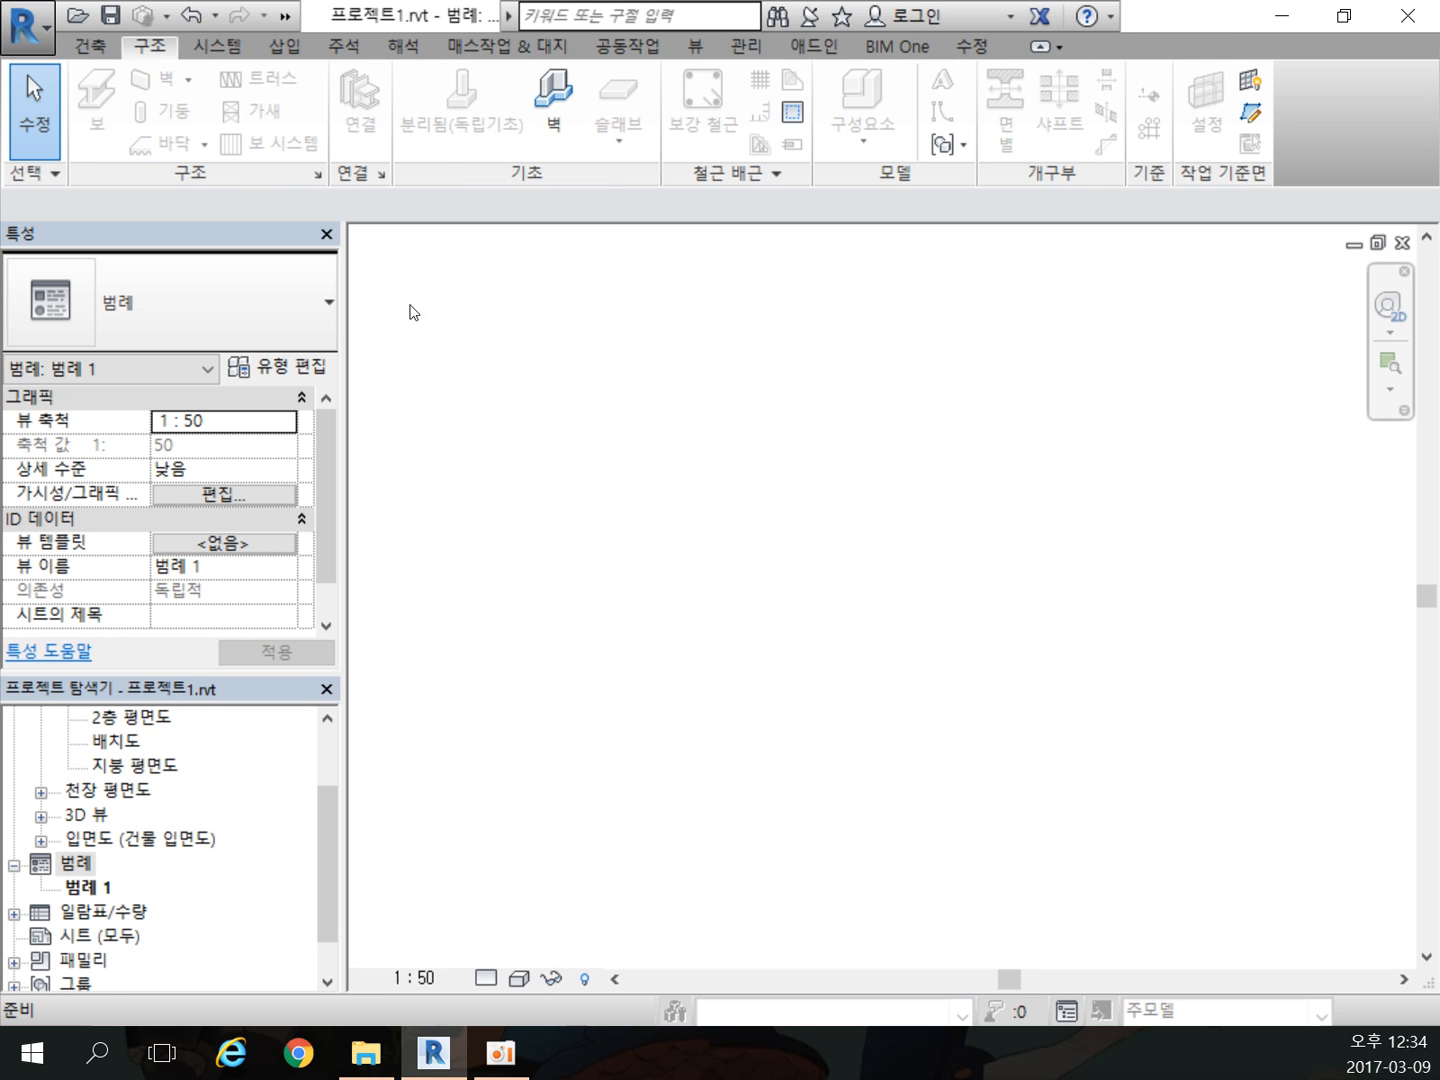
Step: Open the 1층 평면도 floor plan view
click(133, 765)
scroll(195, 813, up, 2)
double_click(139, 765)
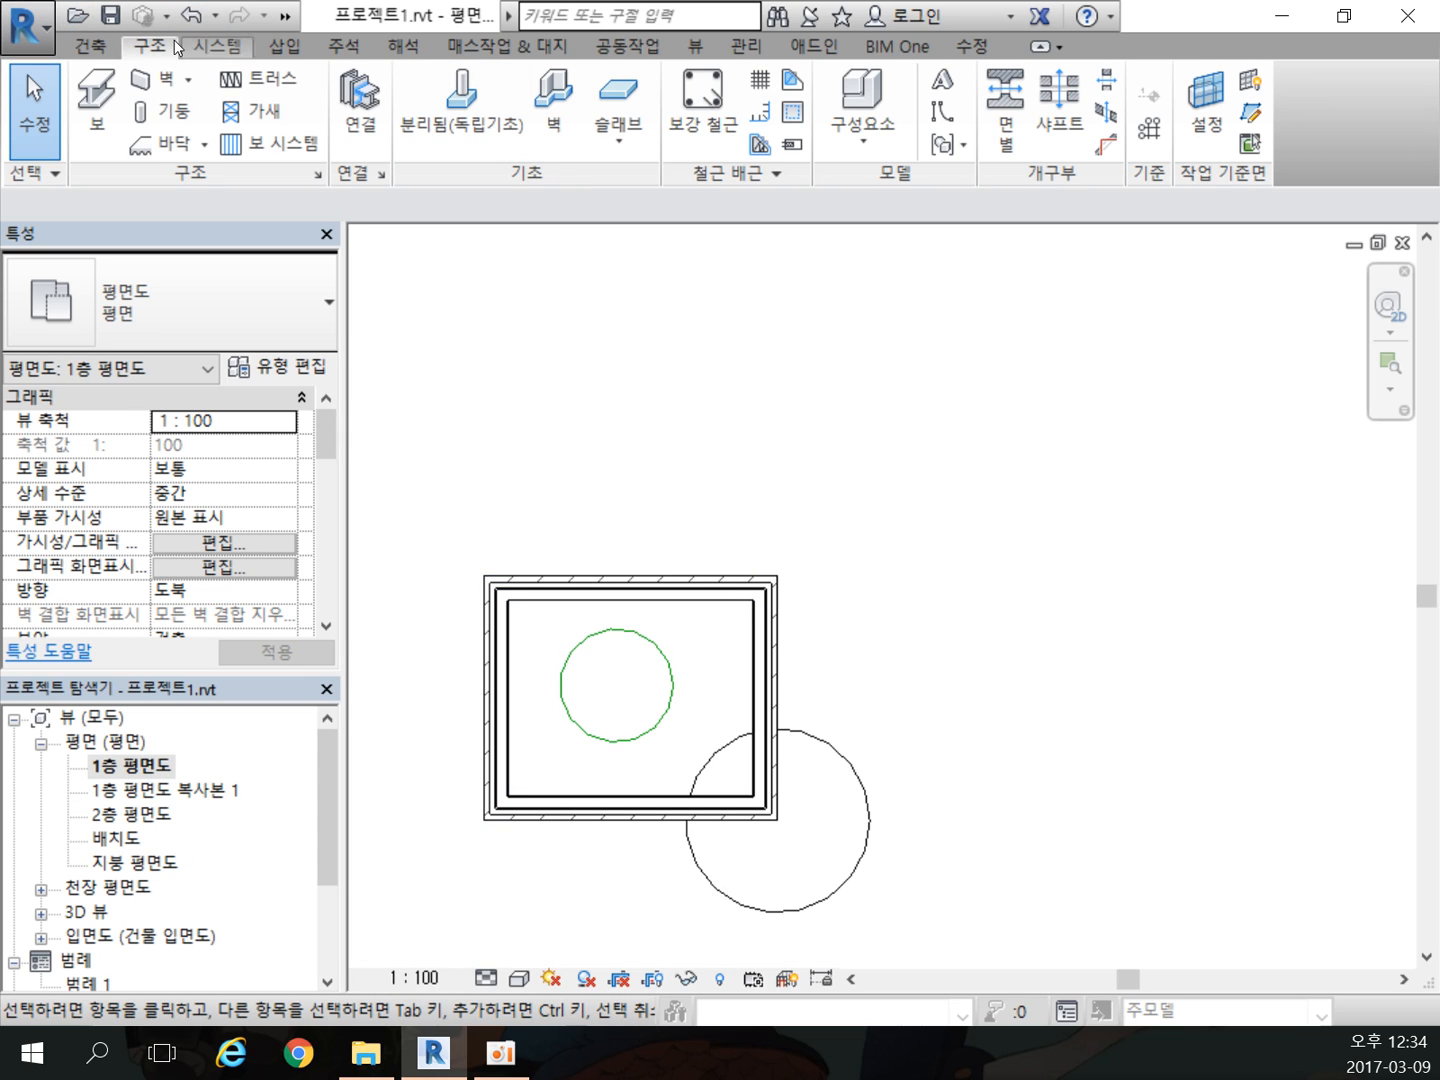
Step: Review which structure, insert, annotation, massing and site, view, modify and architecture tools are available in the floor plan view
click(94, 47)
click(160, 50)
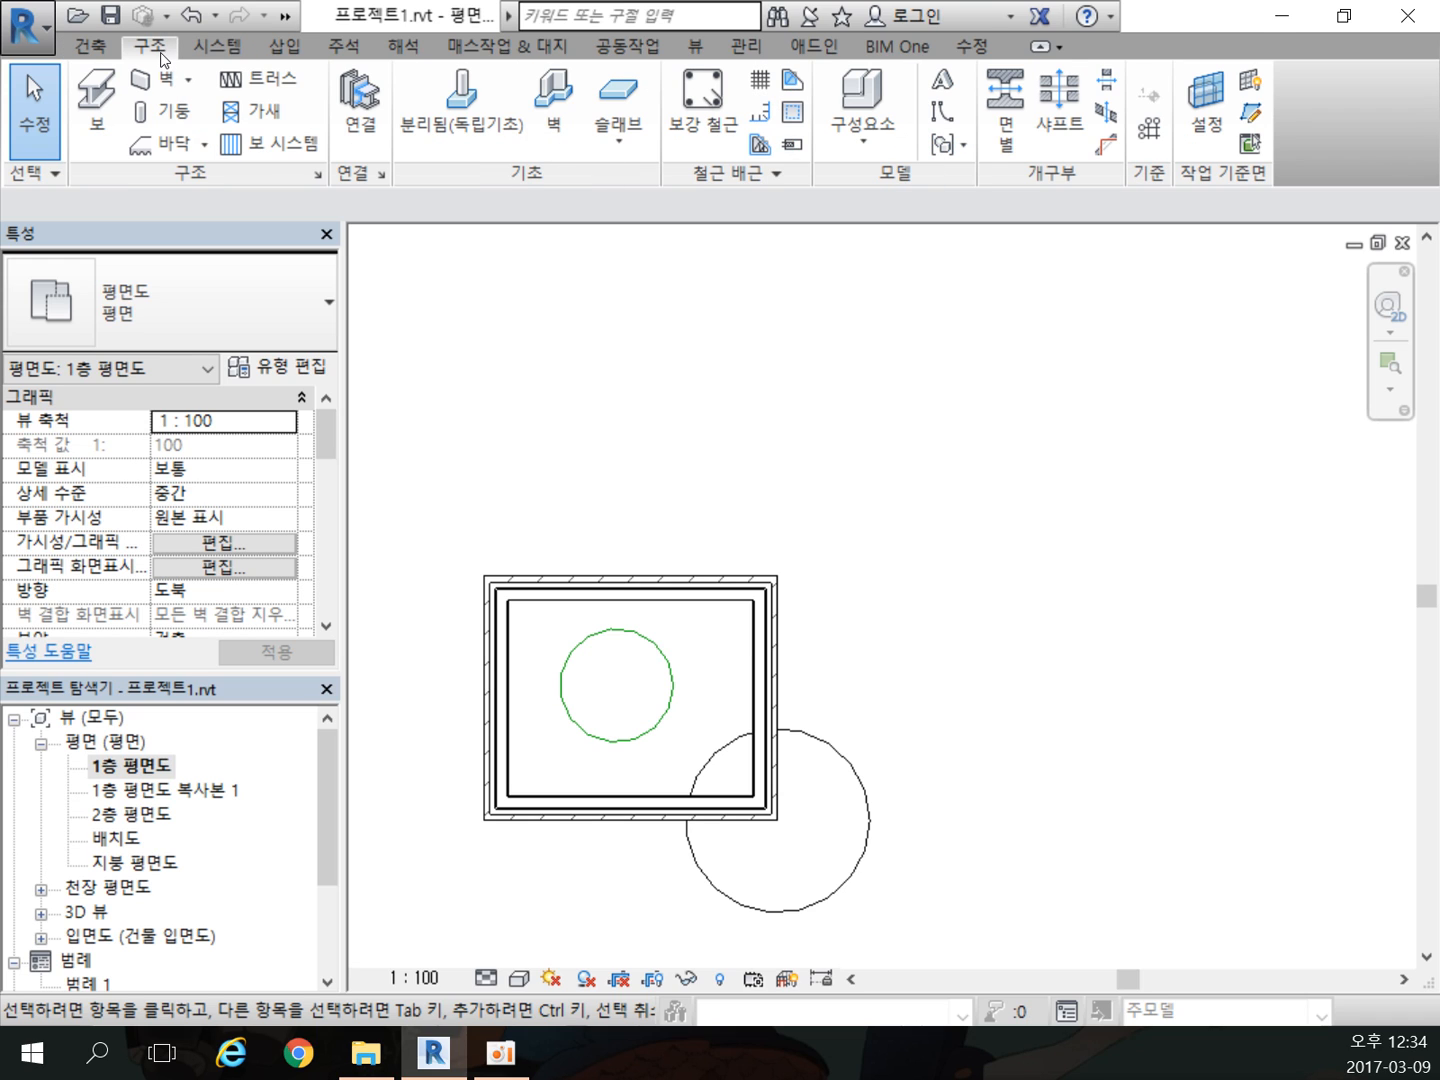
click(294, 50)
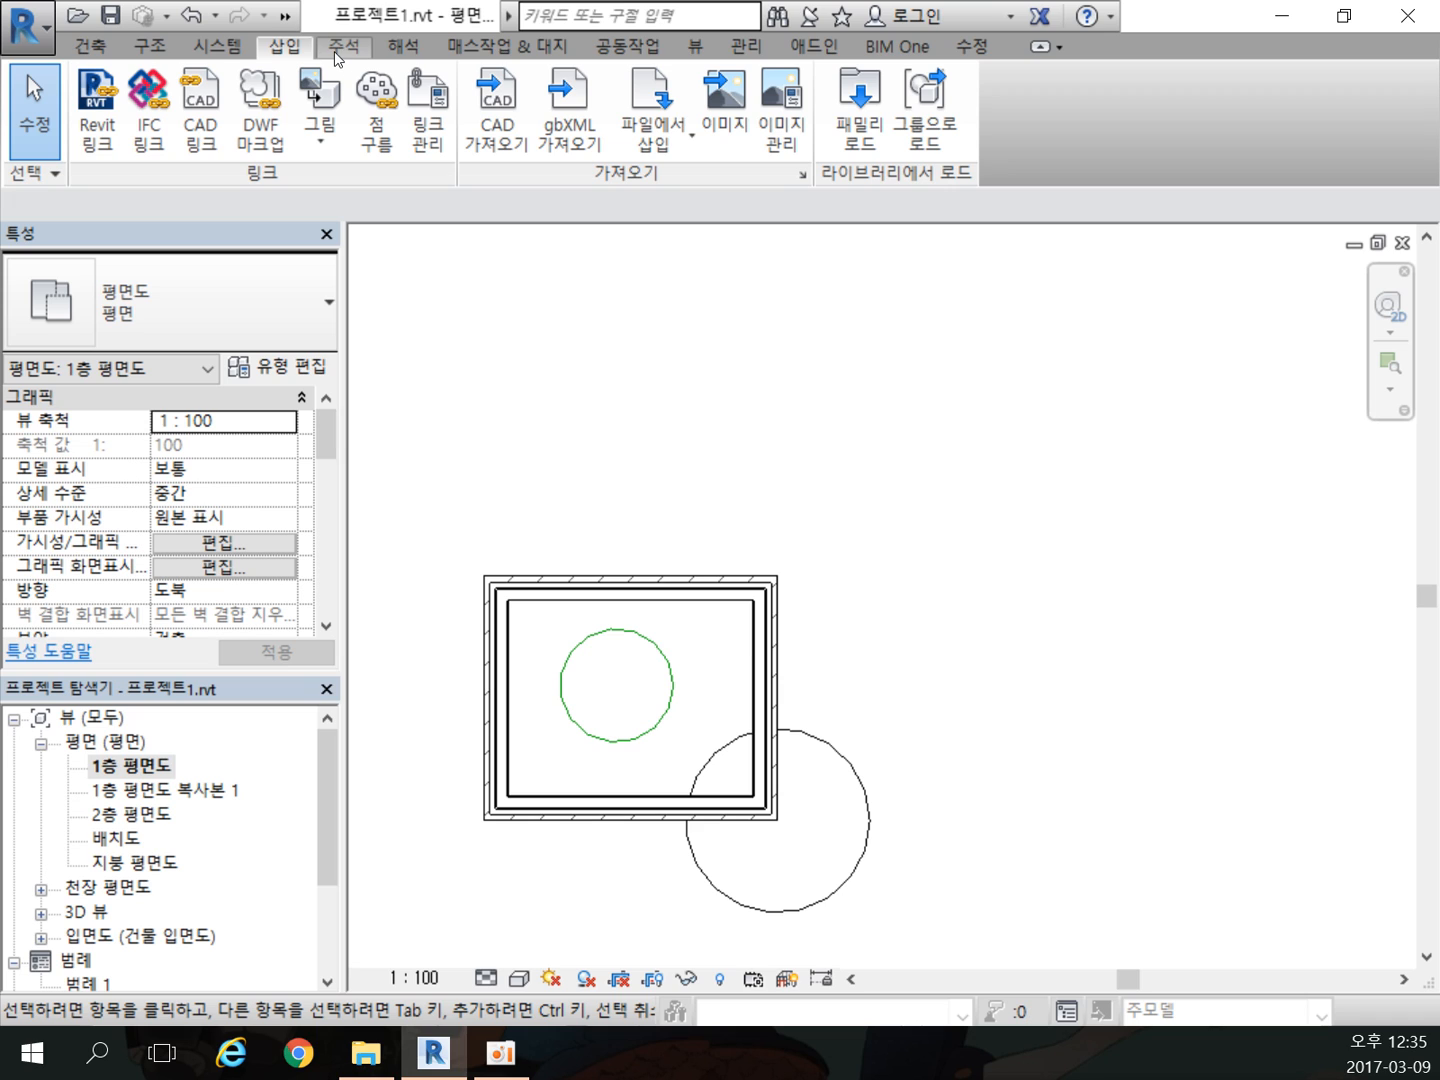
click(339, 50)
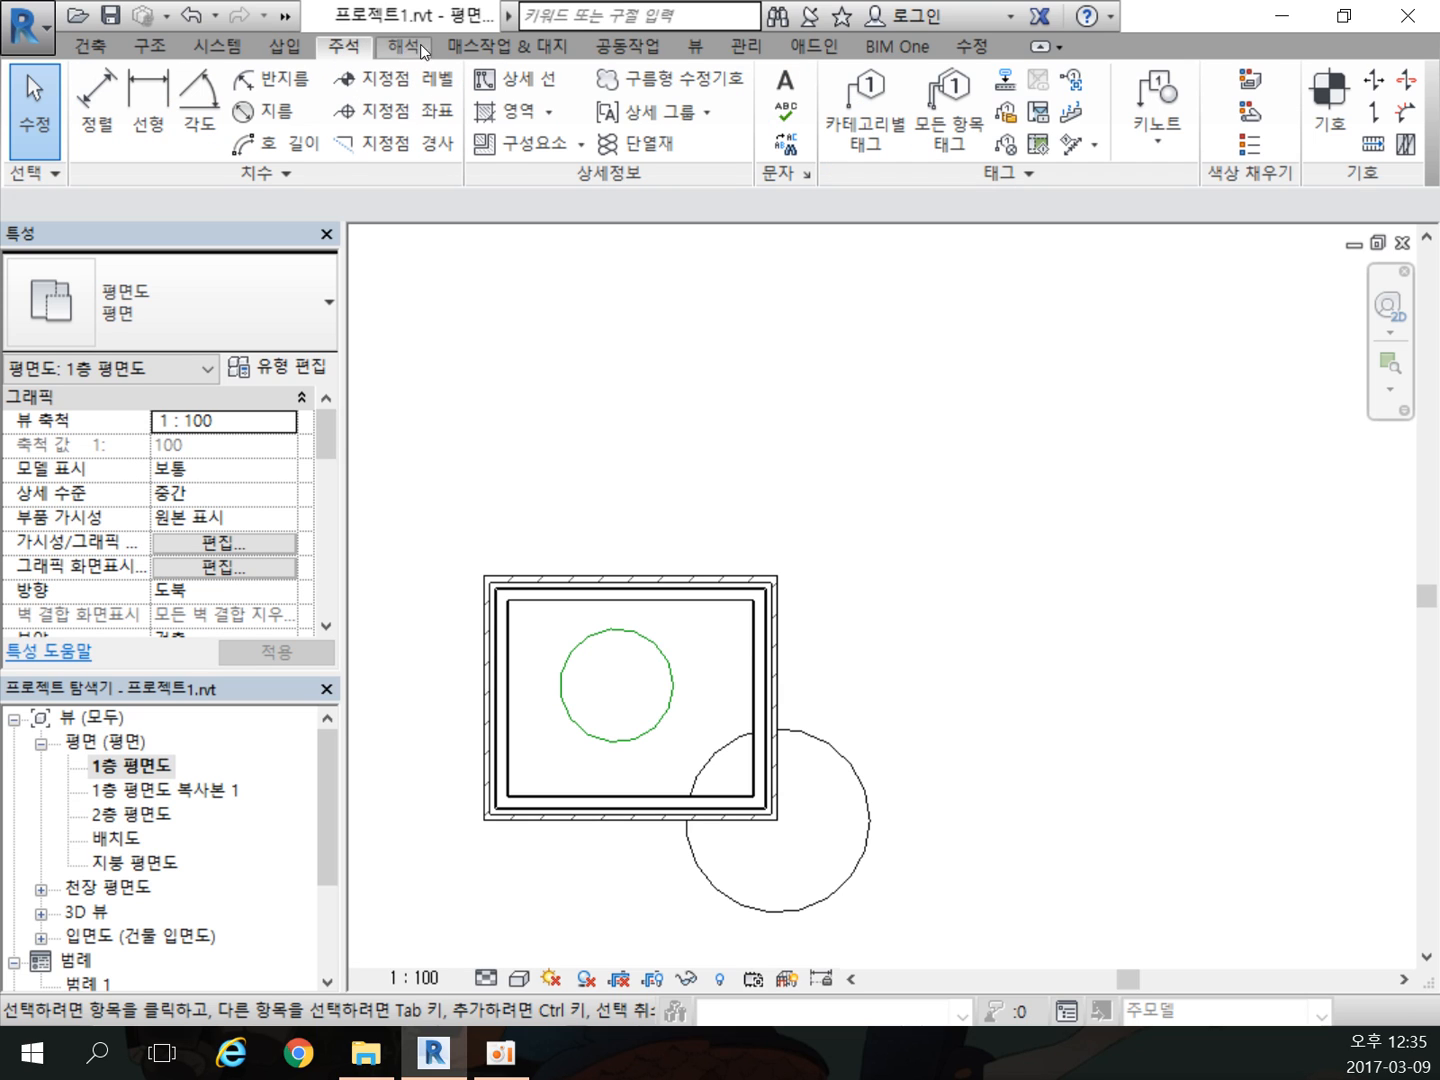
click(522, 47)
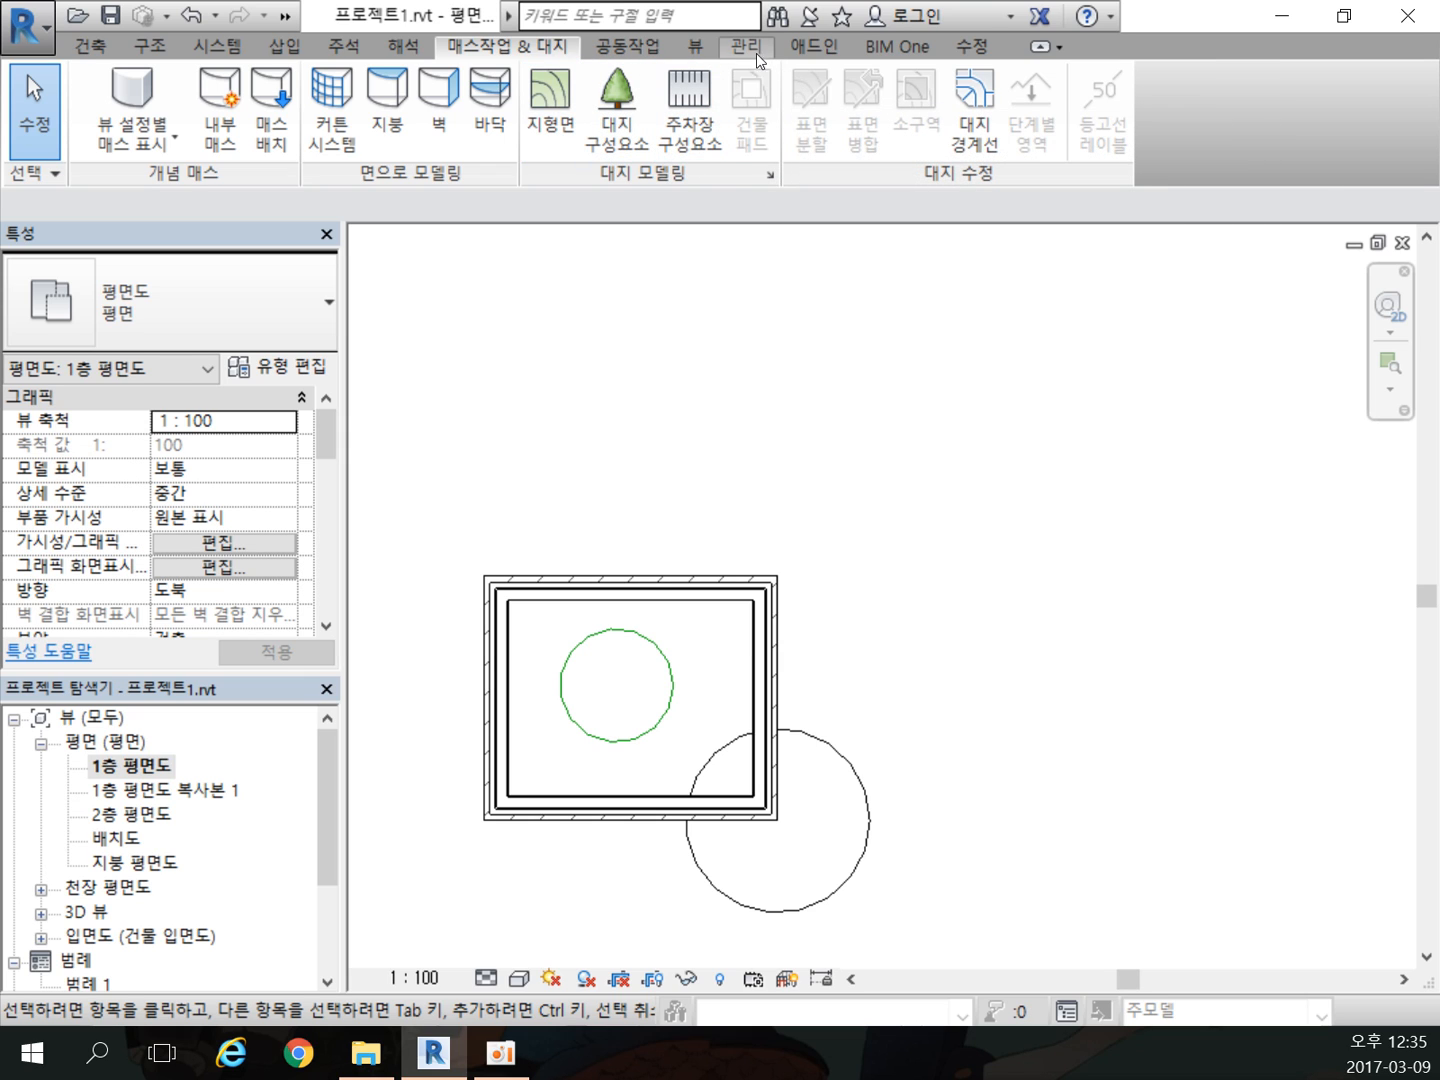
click(691, 47)
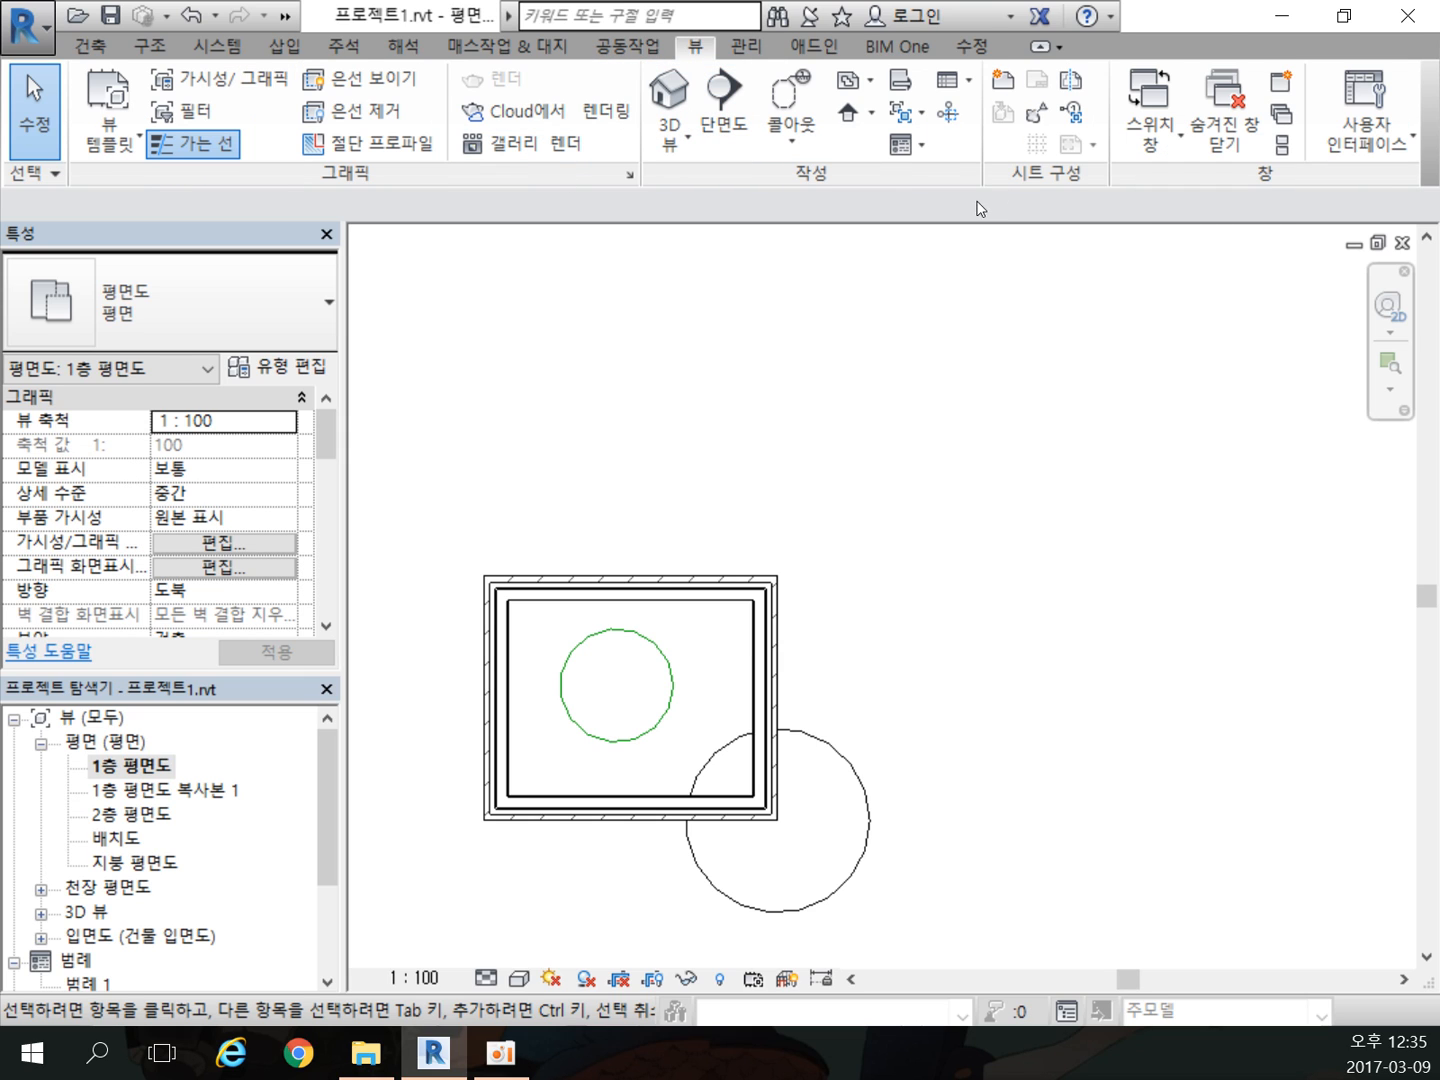
click(969, 46)
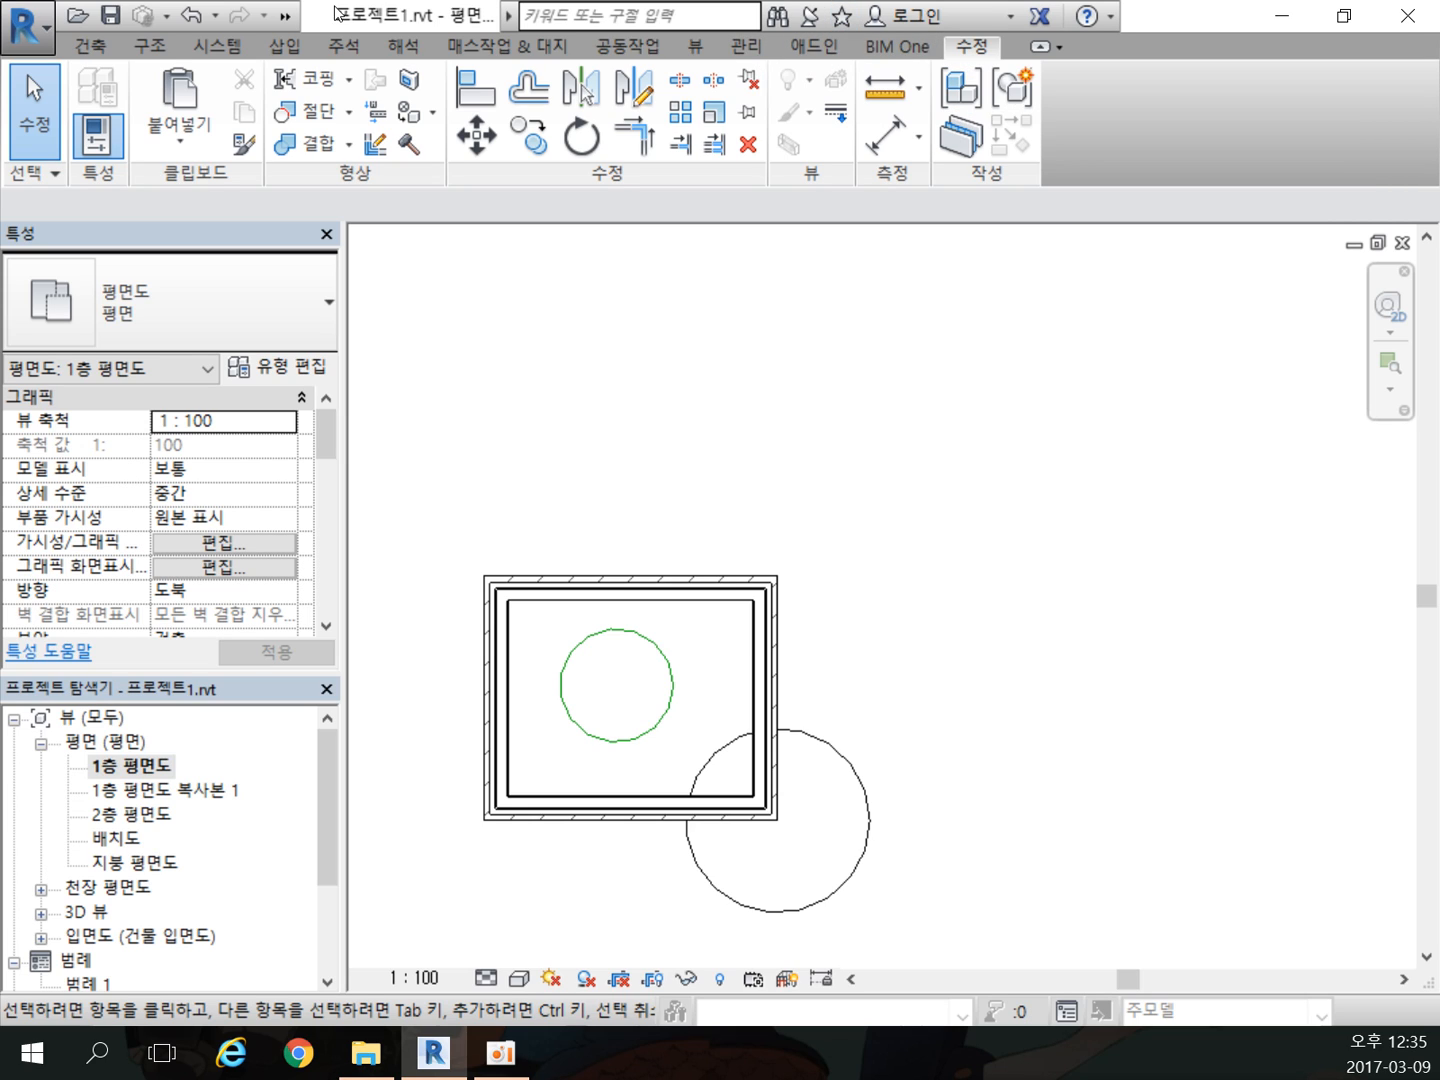
click(104, 50)
click(143, 52)
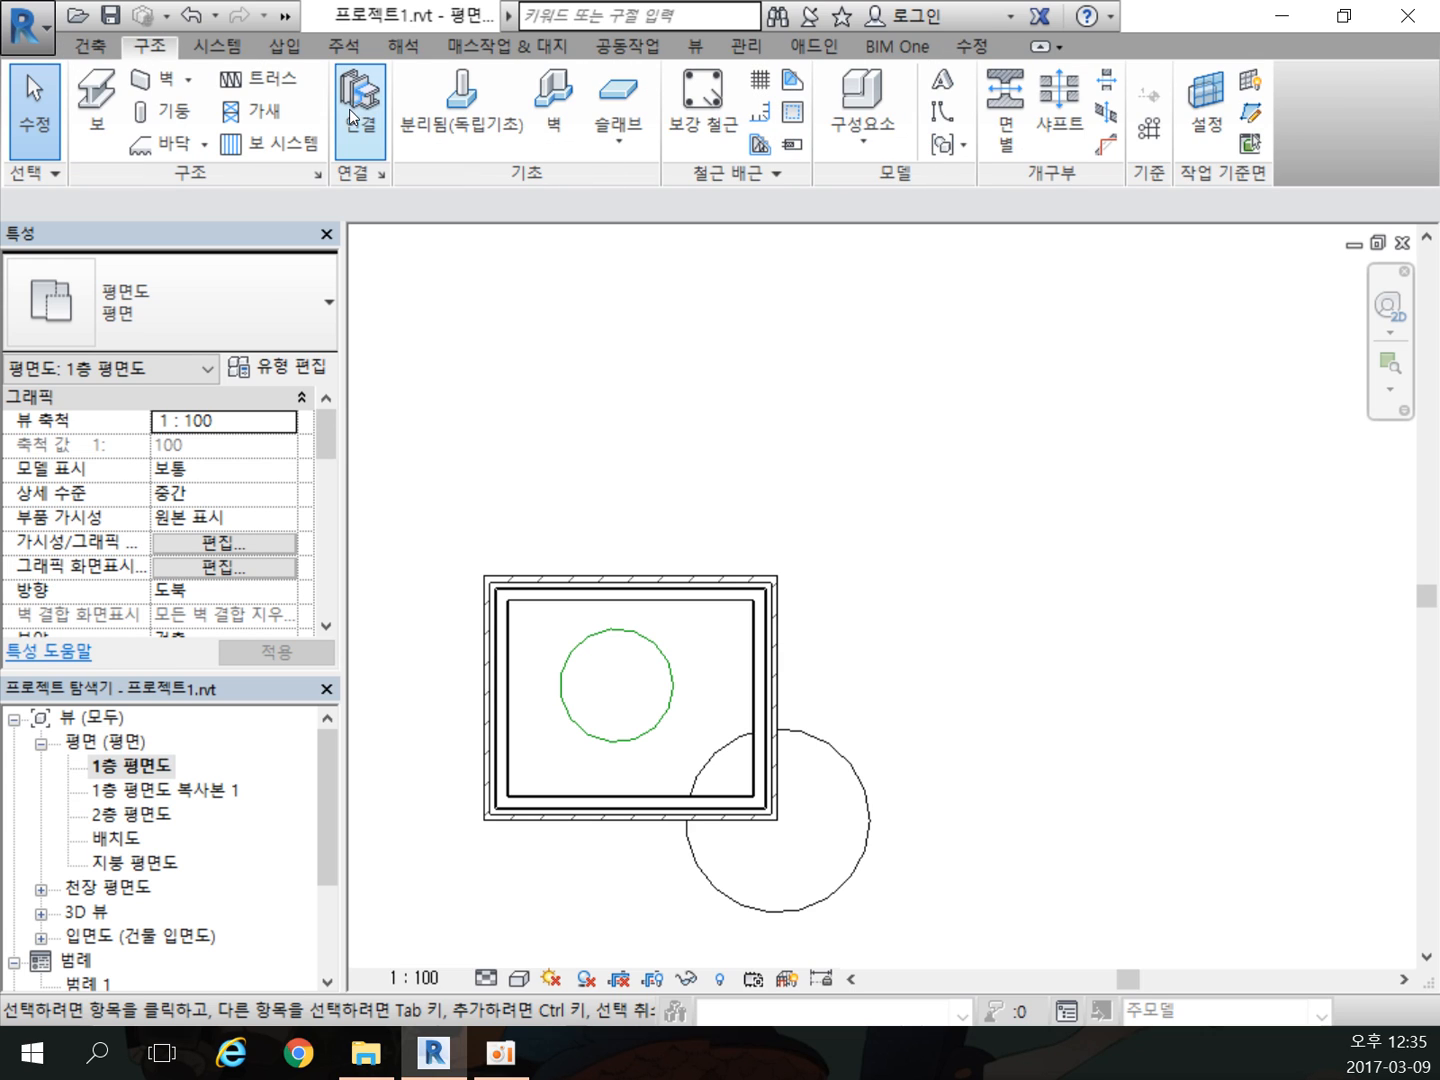
click(285, 46)
click(350, 47)
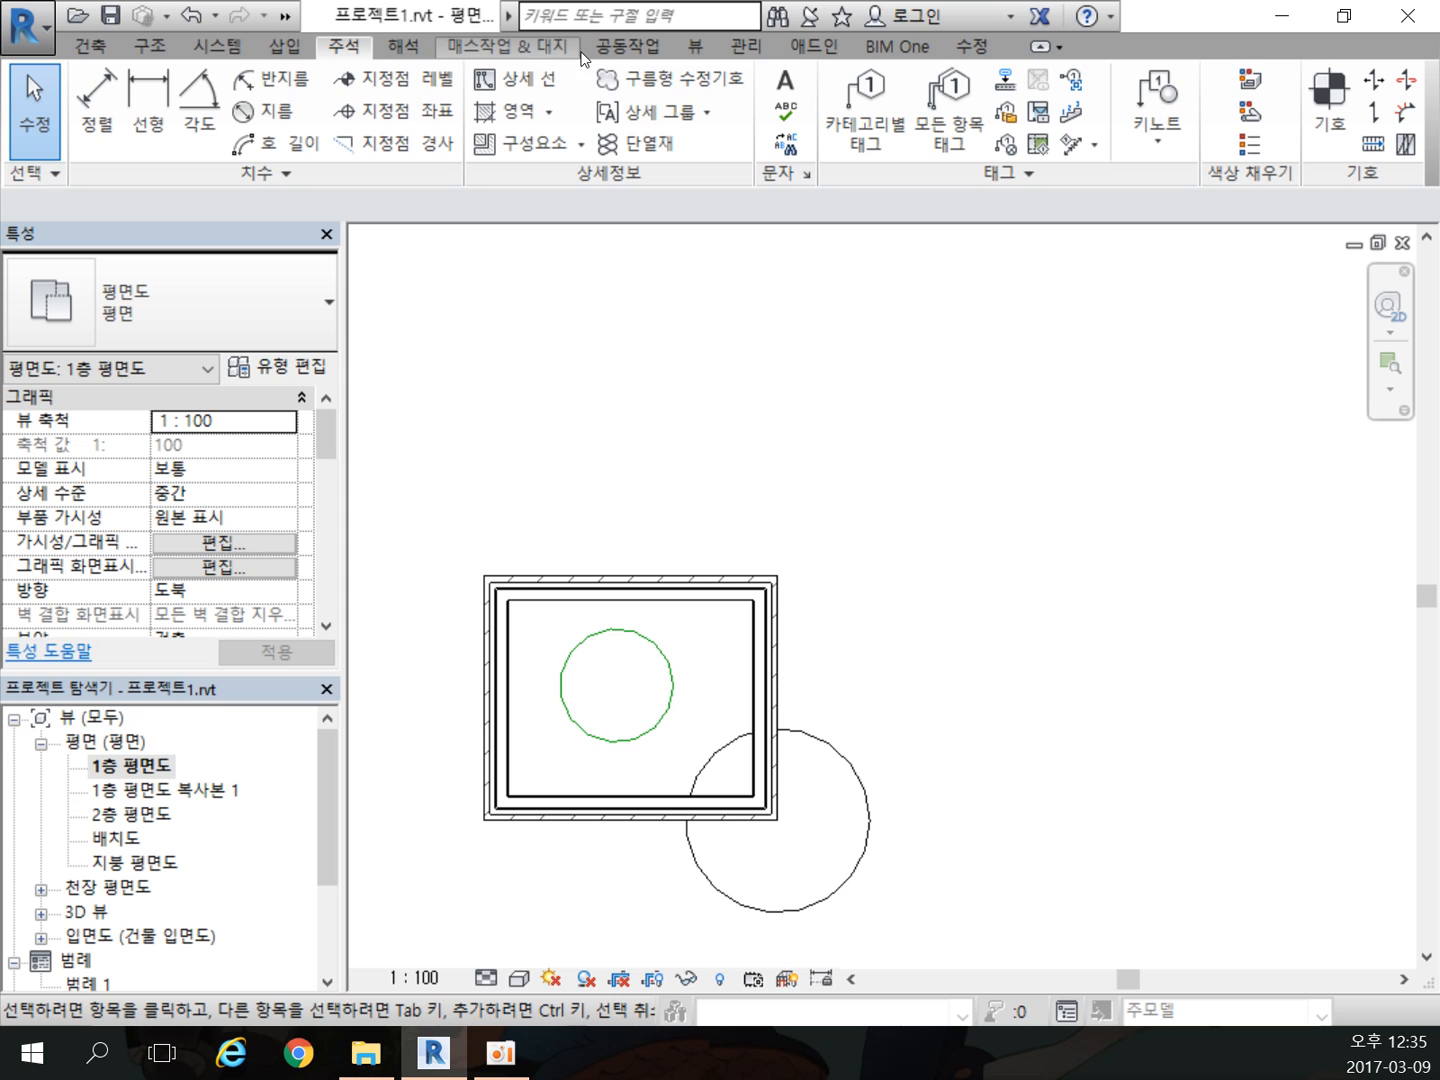
click(696, 47)
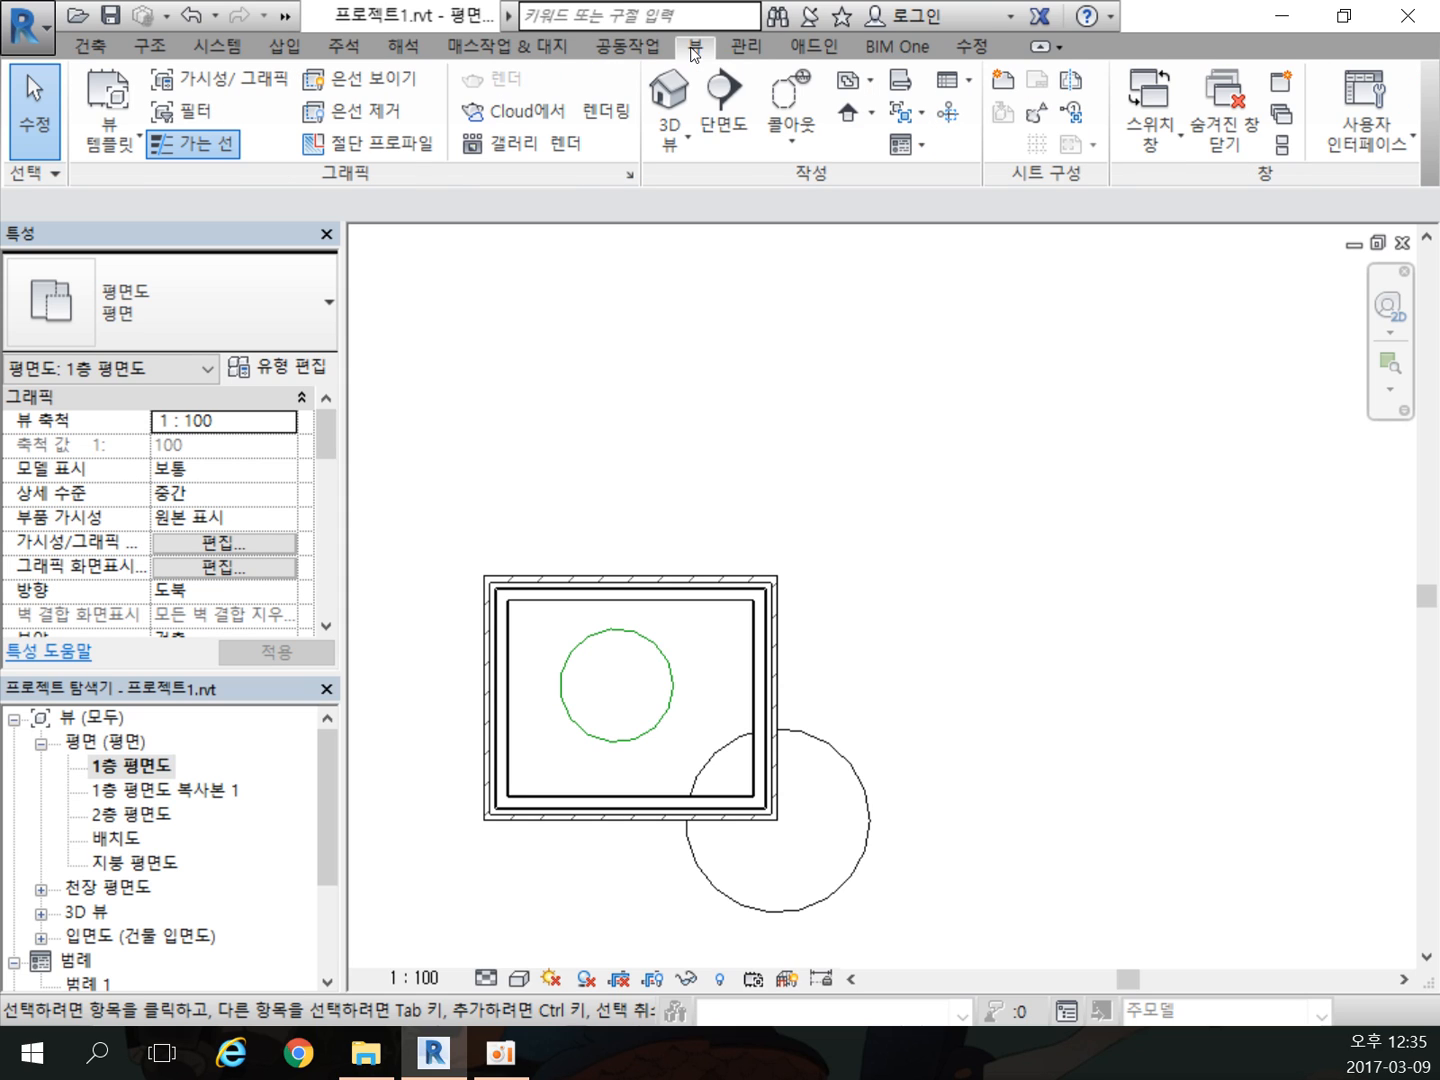
click(971, 46)
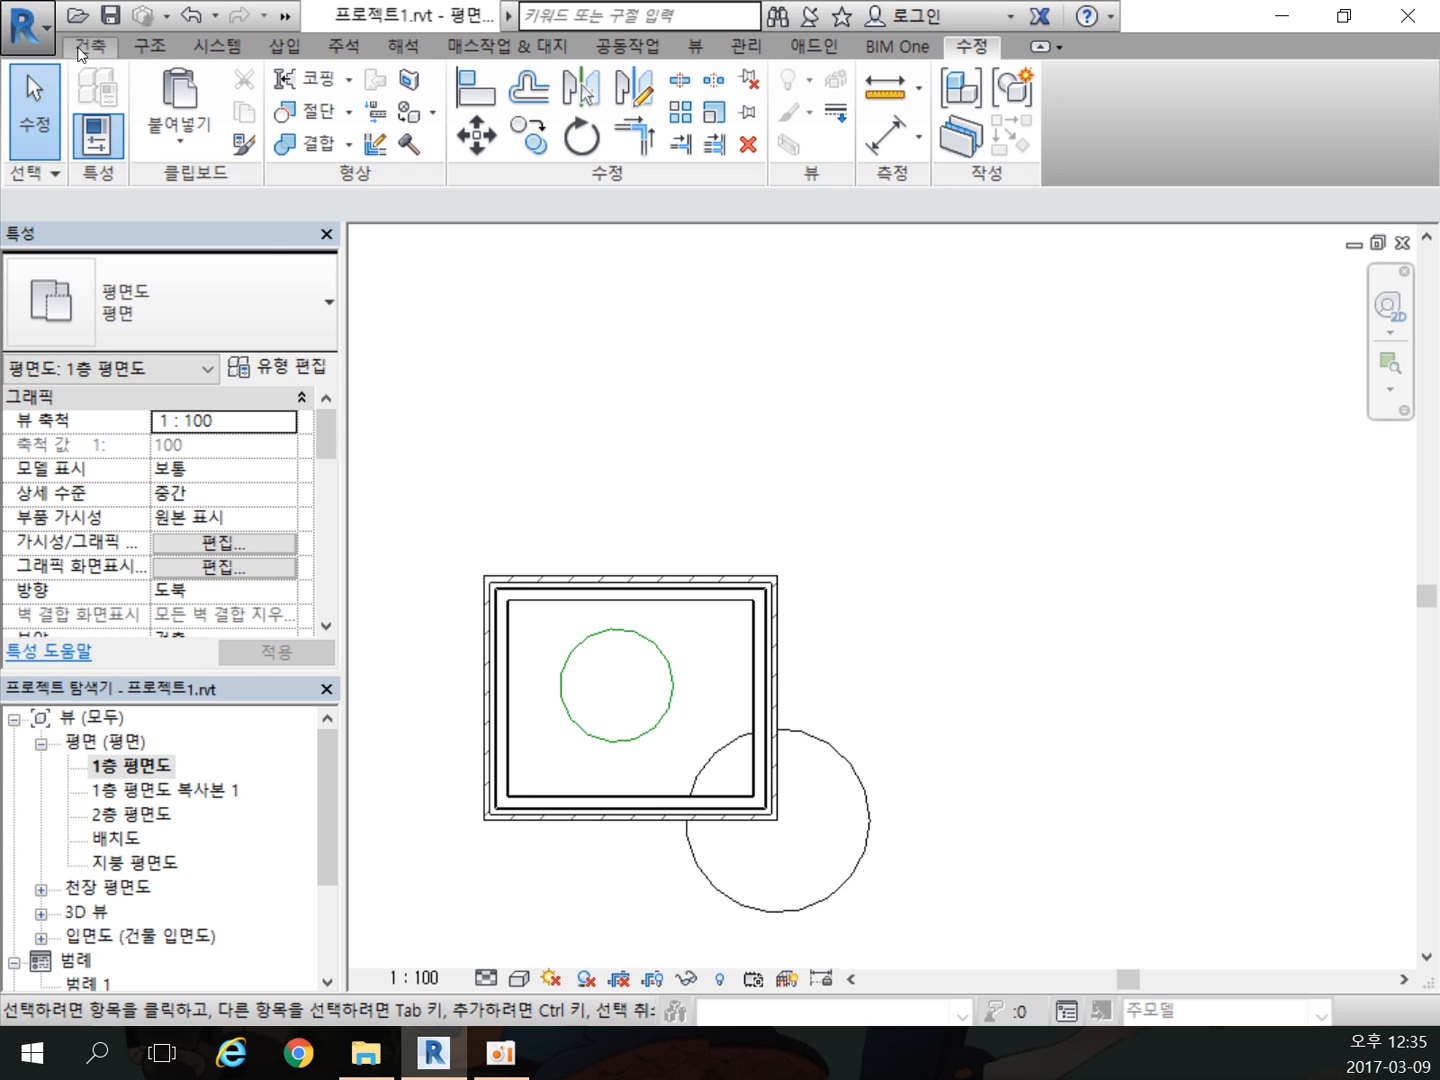
click(80, 51)
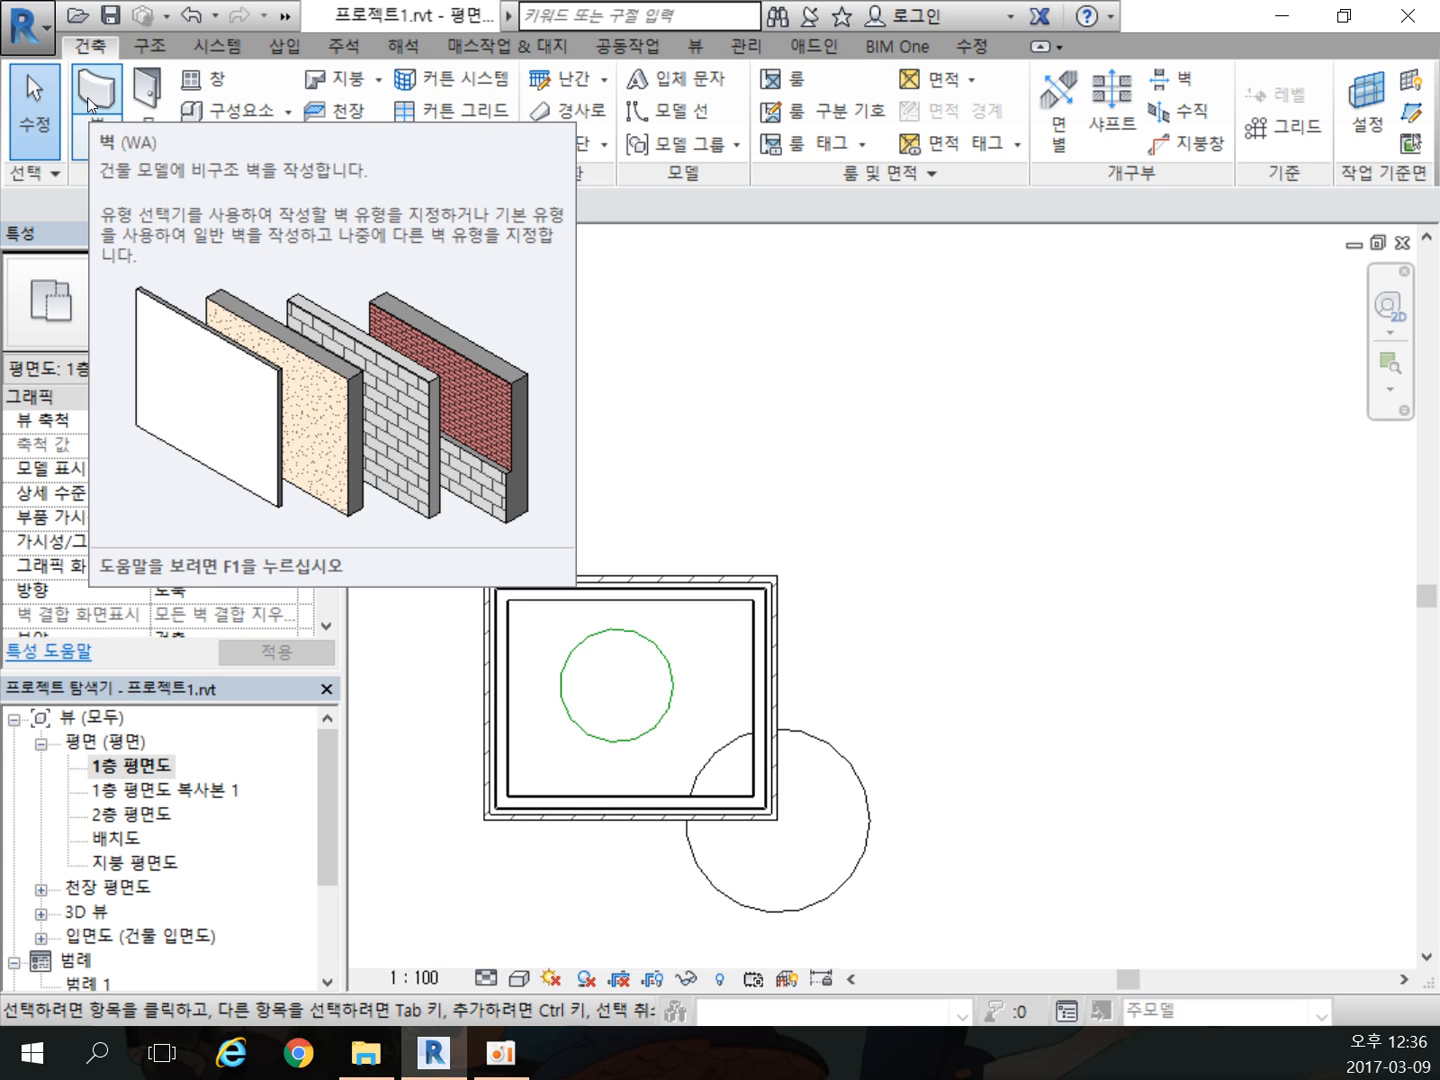
Step: Draw a chain of four 외벽 - 스틸 스터드 벽돌벽 walls, unconnected height 8000, outside the rectangular building with the last wall crossing the first
click(86, 97)
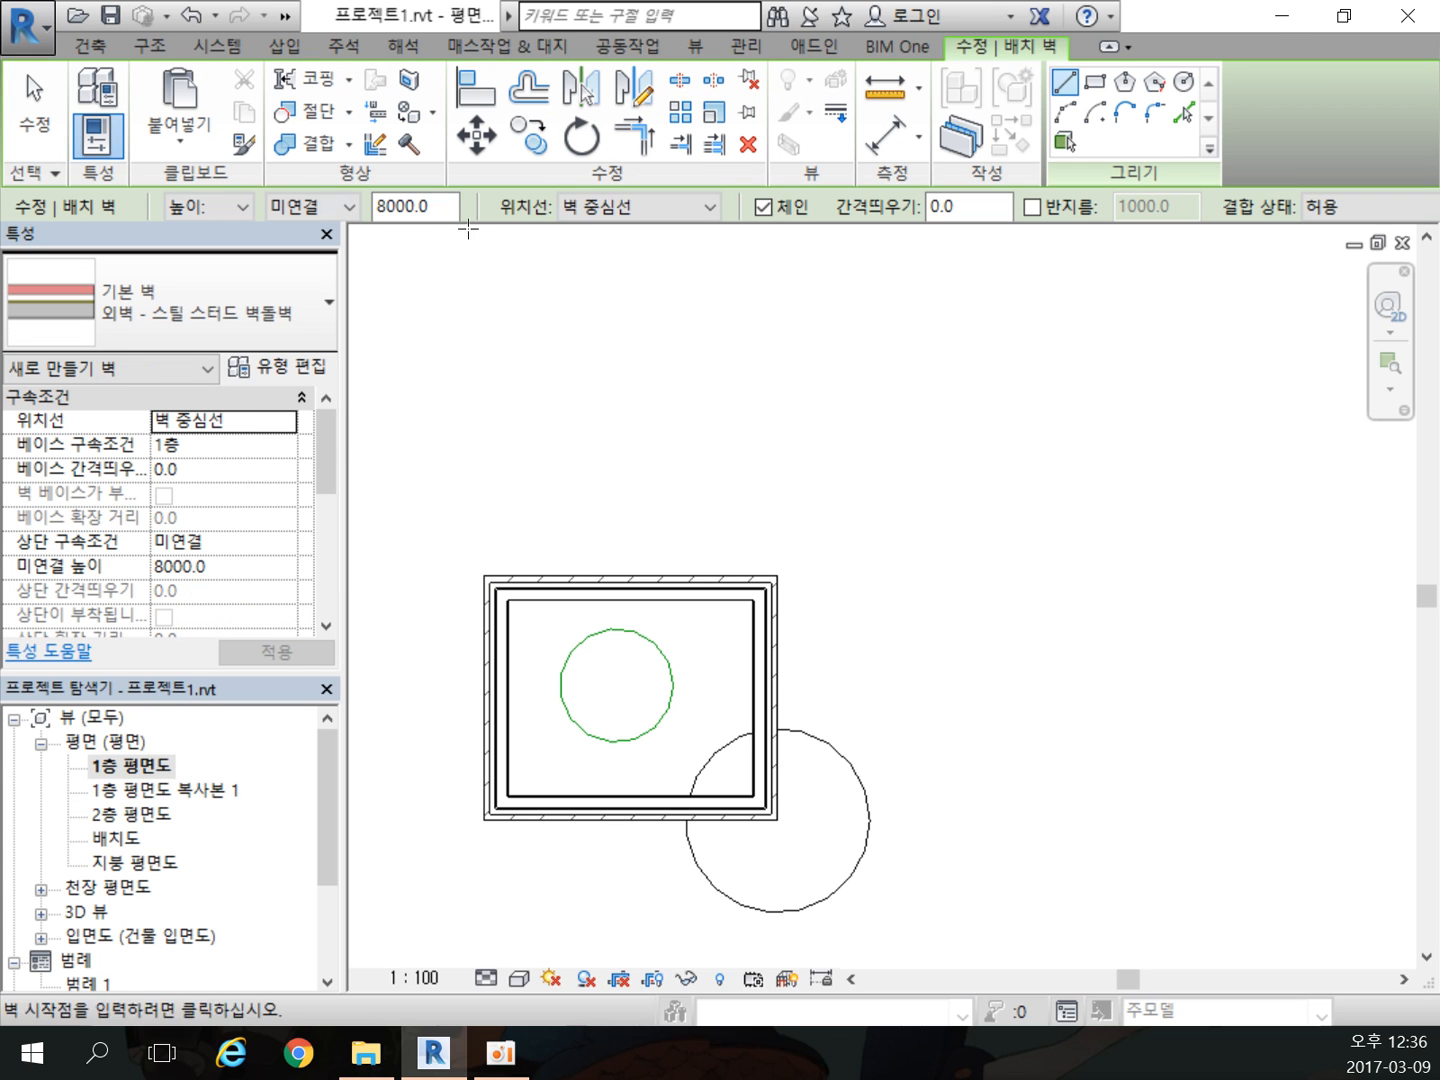
click(695, 402)
click(1031, 549)
click(970, 716)
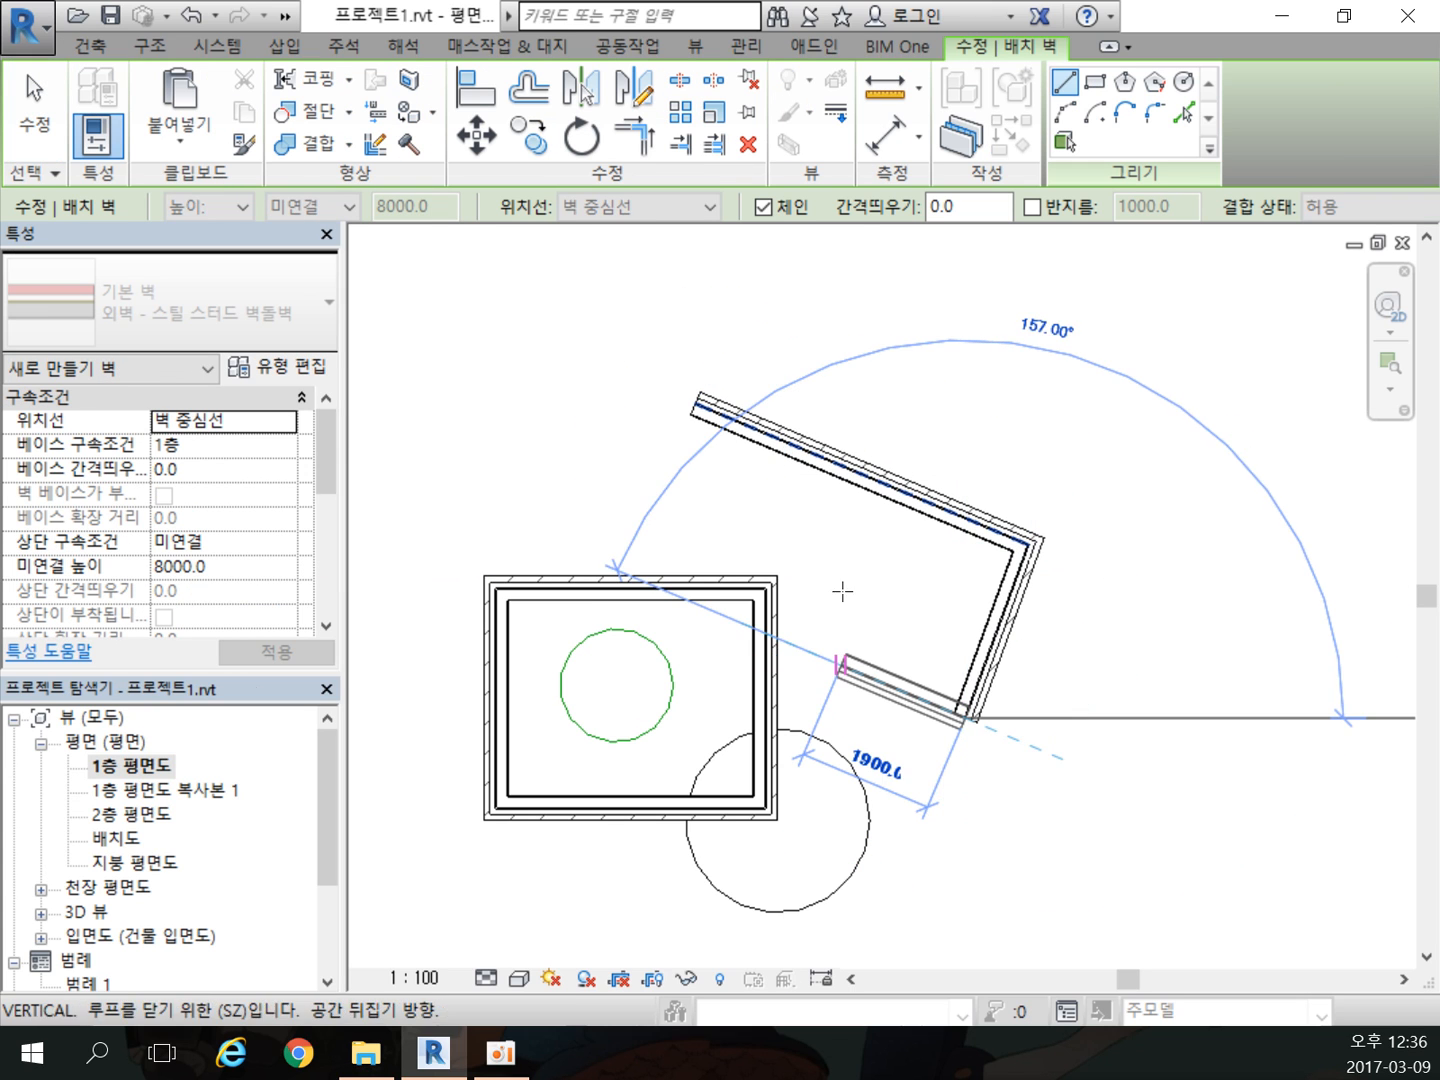
click(843, 663)
click(913, 398)
right_click(991, 392)
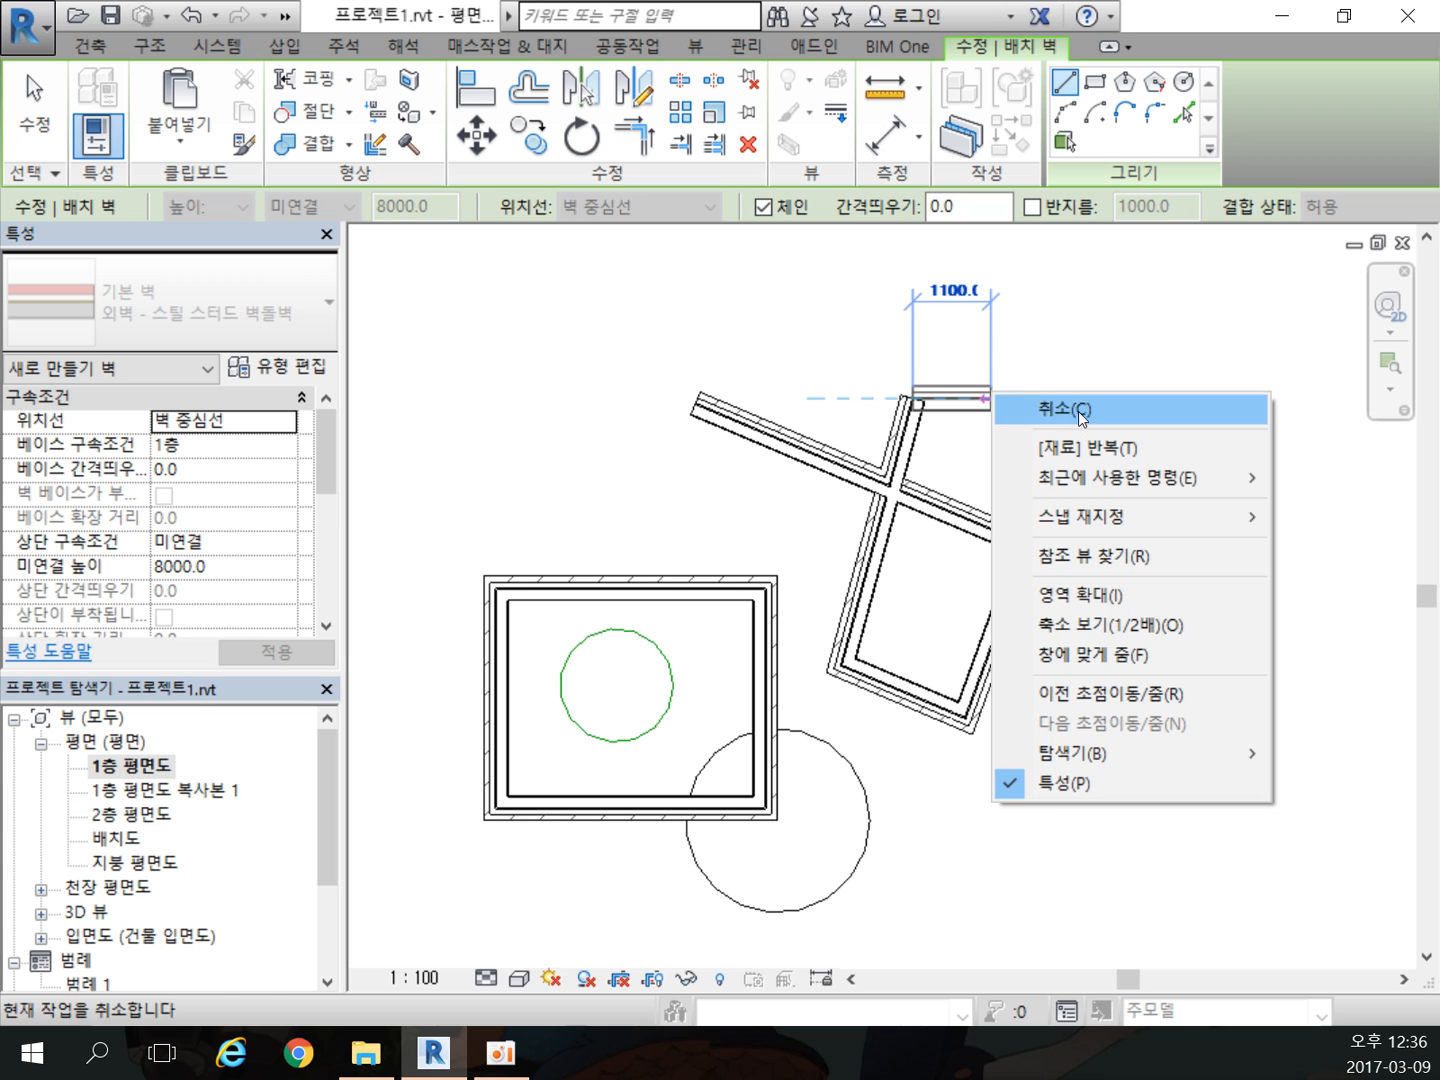
click(1094, 428)
click(731, 515)
right_click(608, 497)
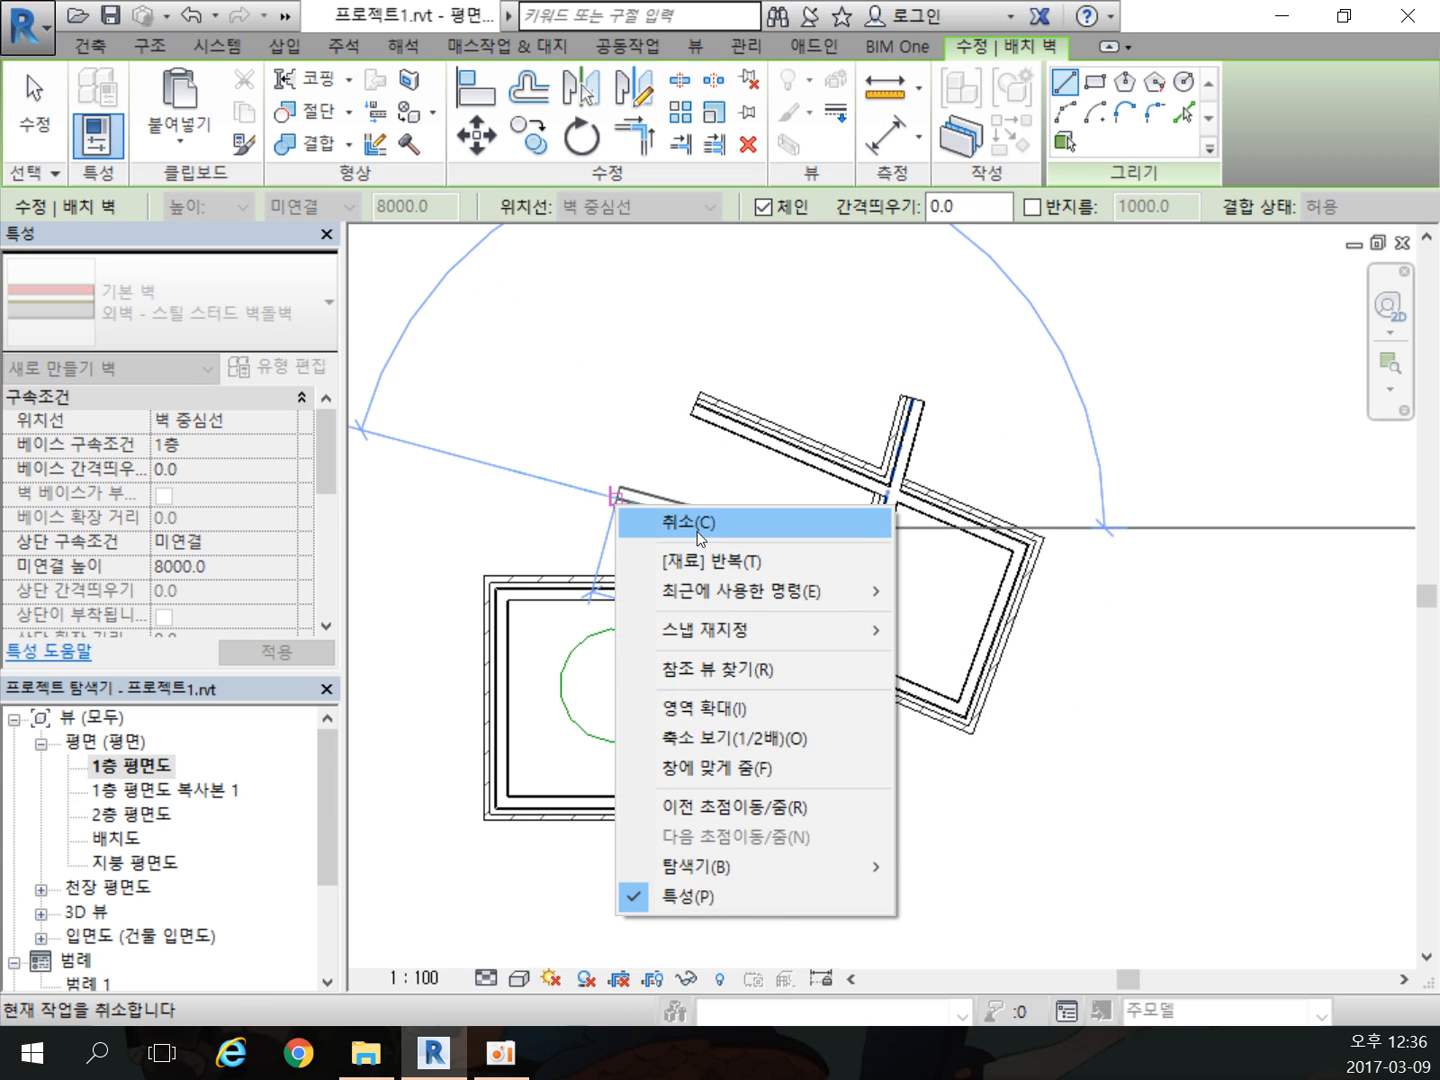
click(645, 514)
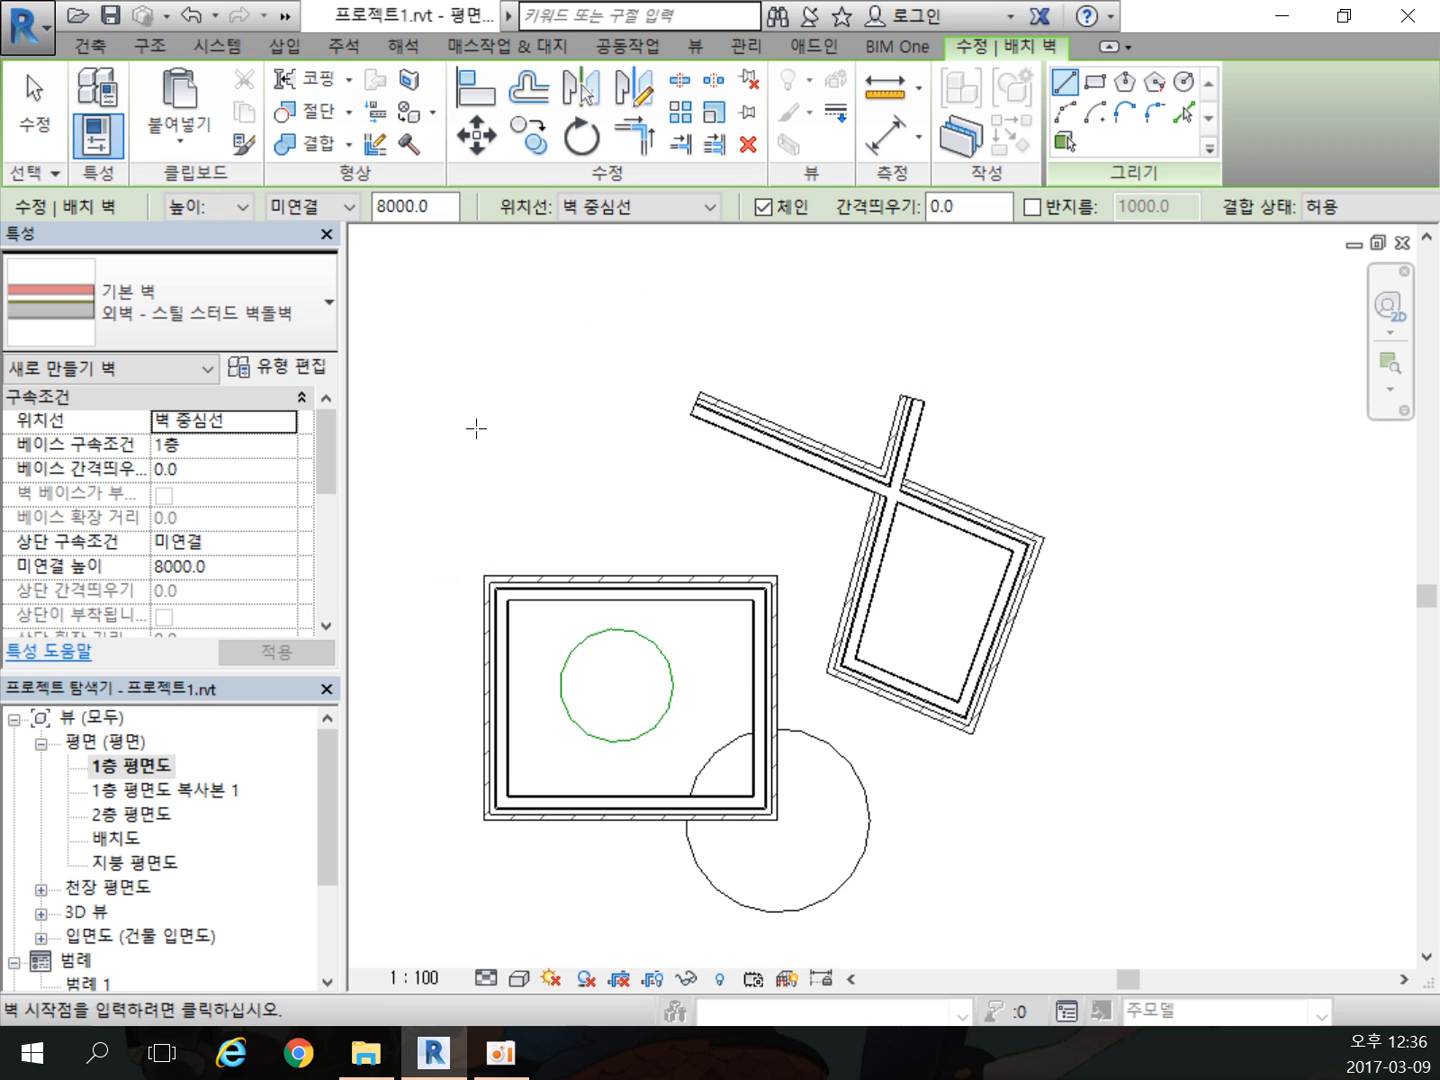
key(Escape)
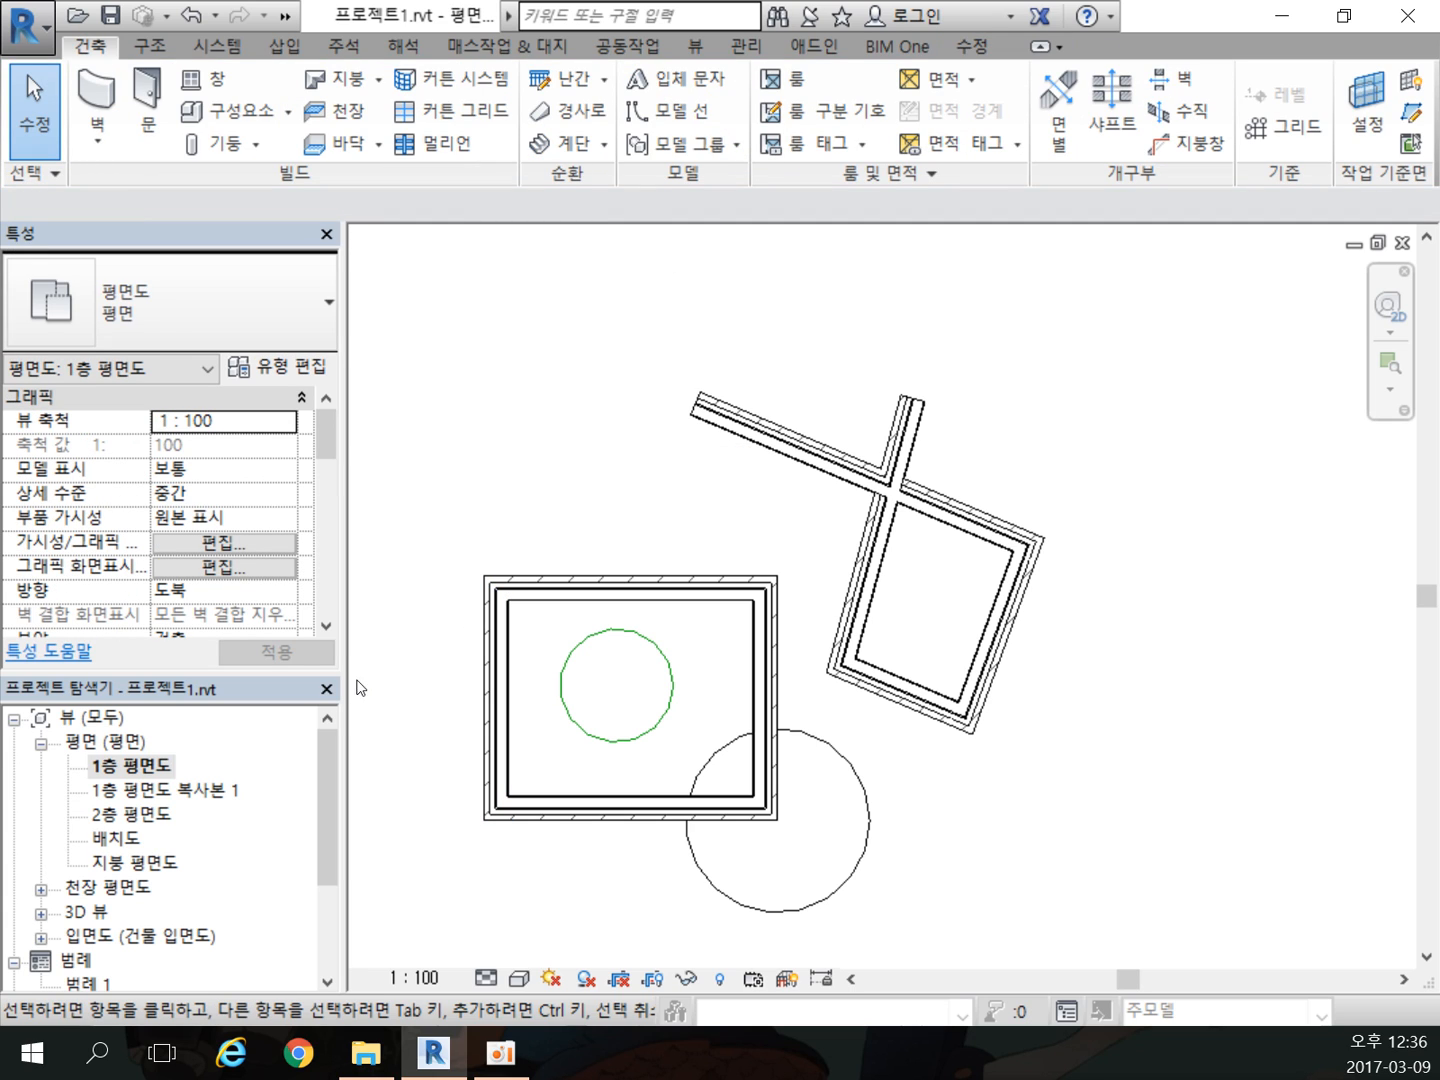
click(138, 767)
scroll(1163, 604, down, 2)
middle_drag(1193, 656, 1052, 648)
scroll(1052, 650, up, 1)
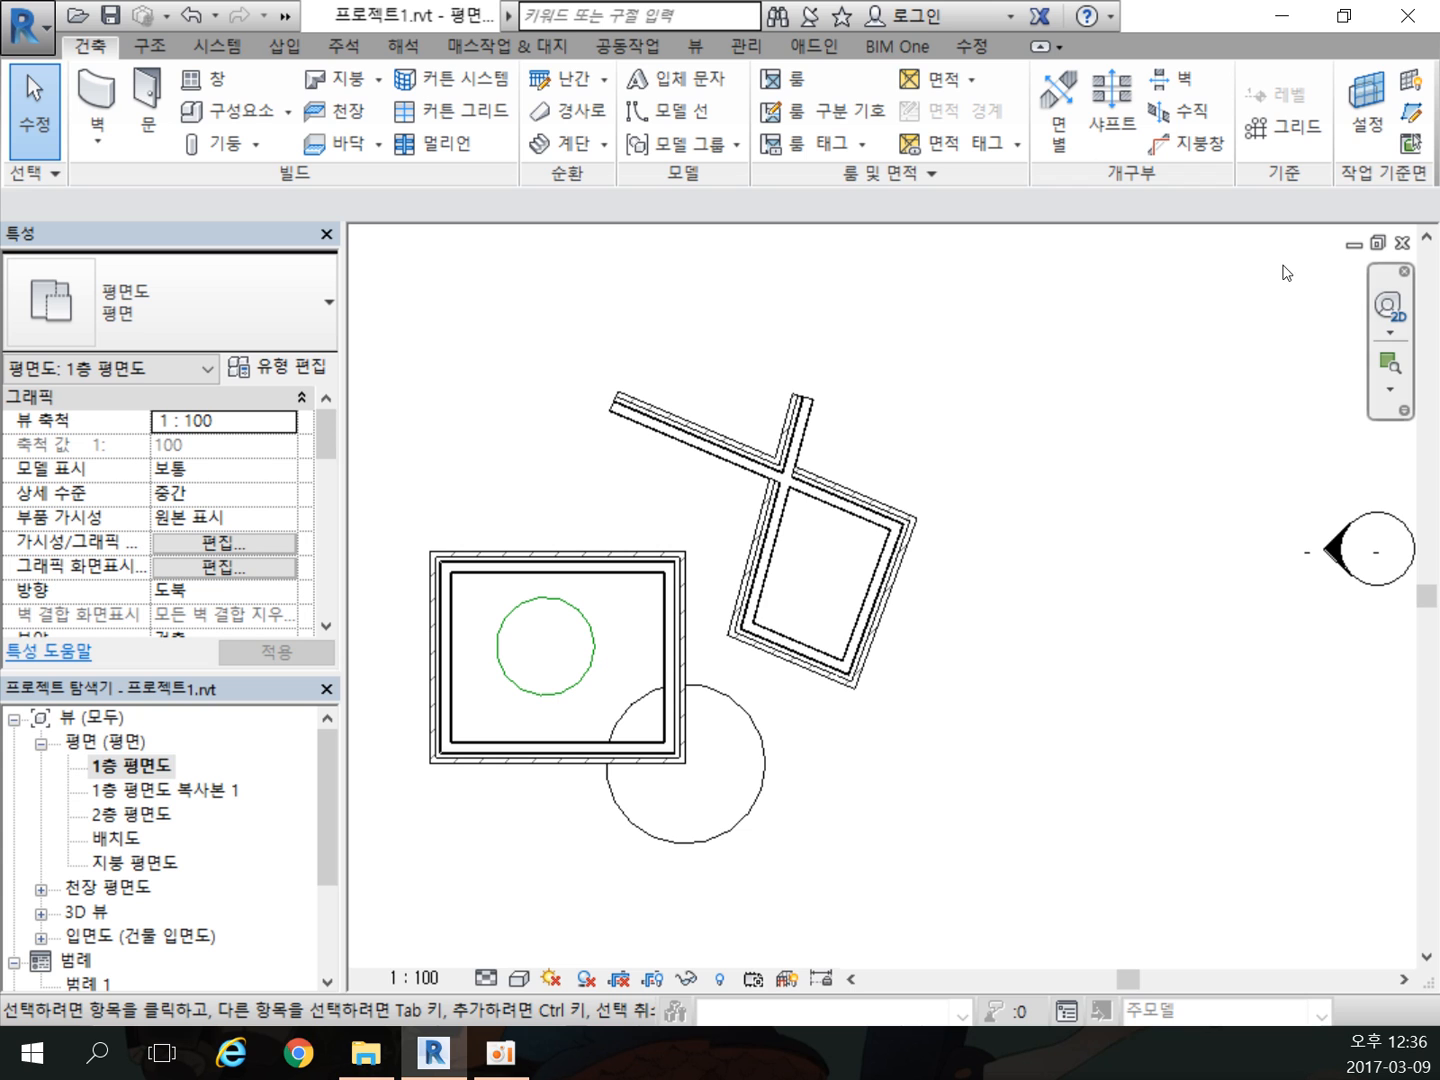
Step: Minimize Revit, switch to Chrome and open the Gmail inbox
click(1281, 22)
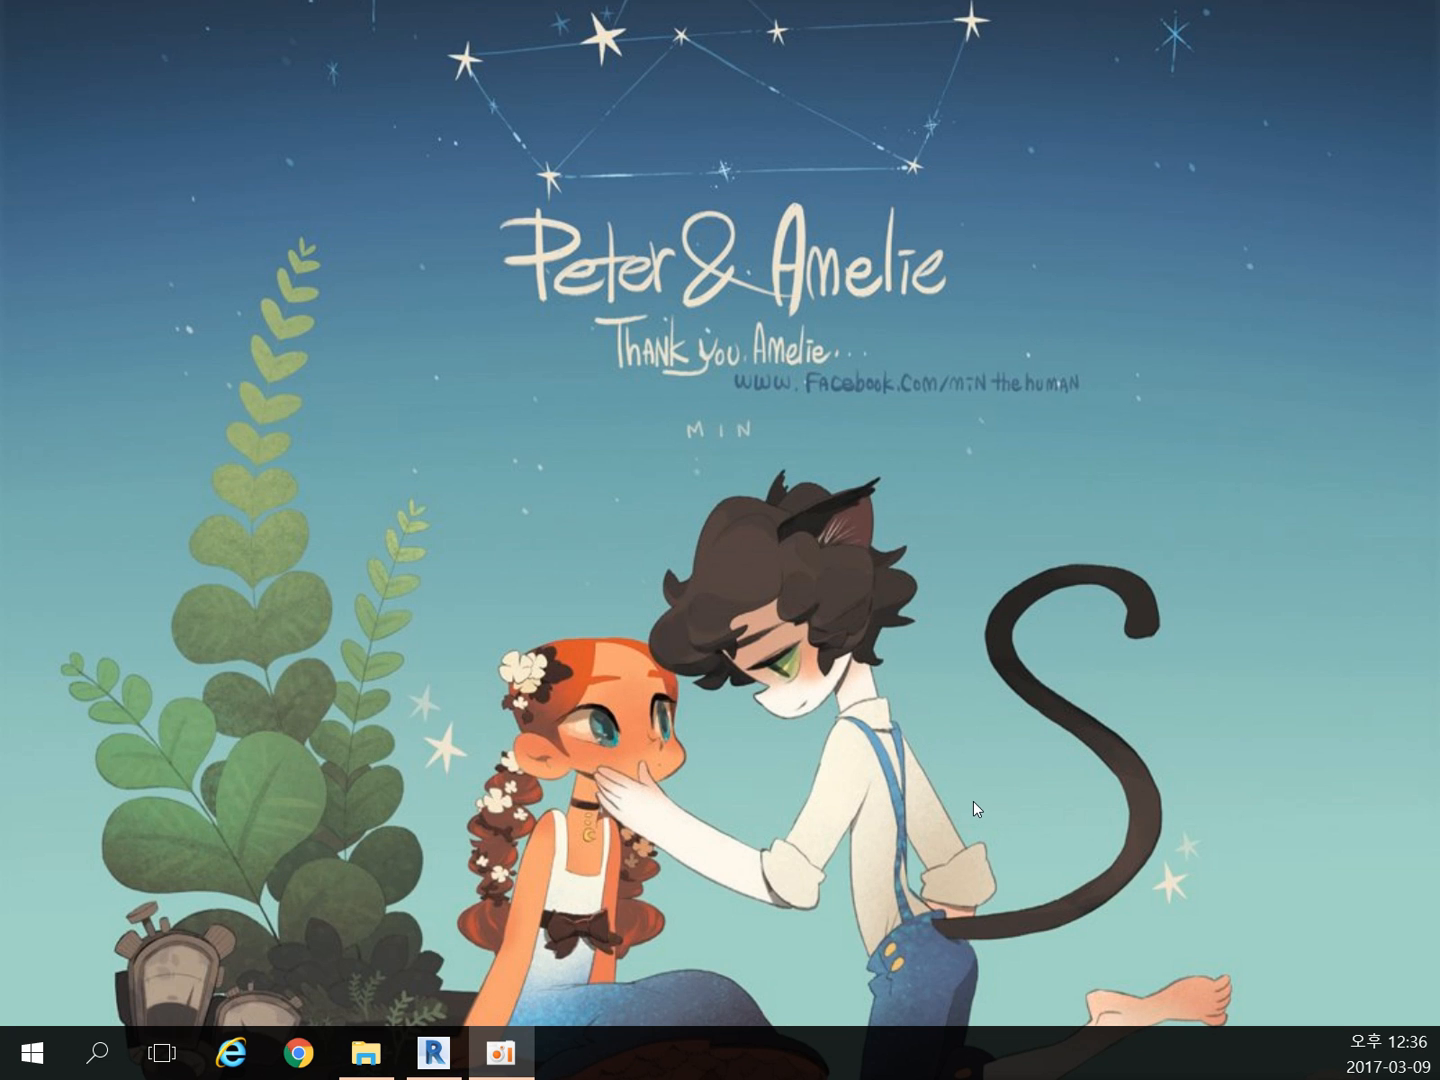
click(301, 1057)
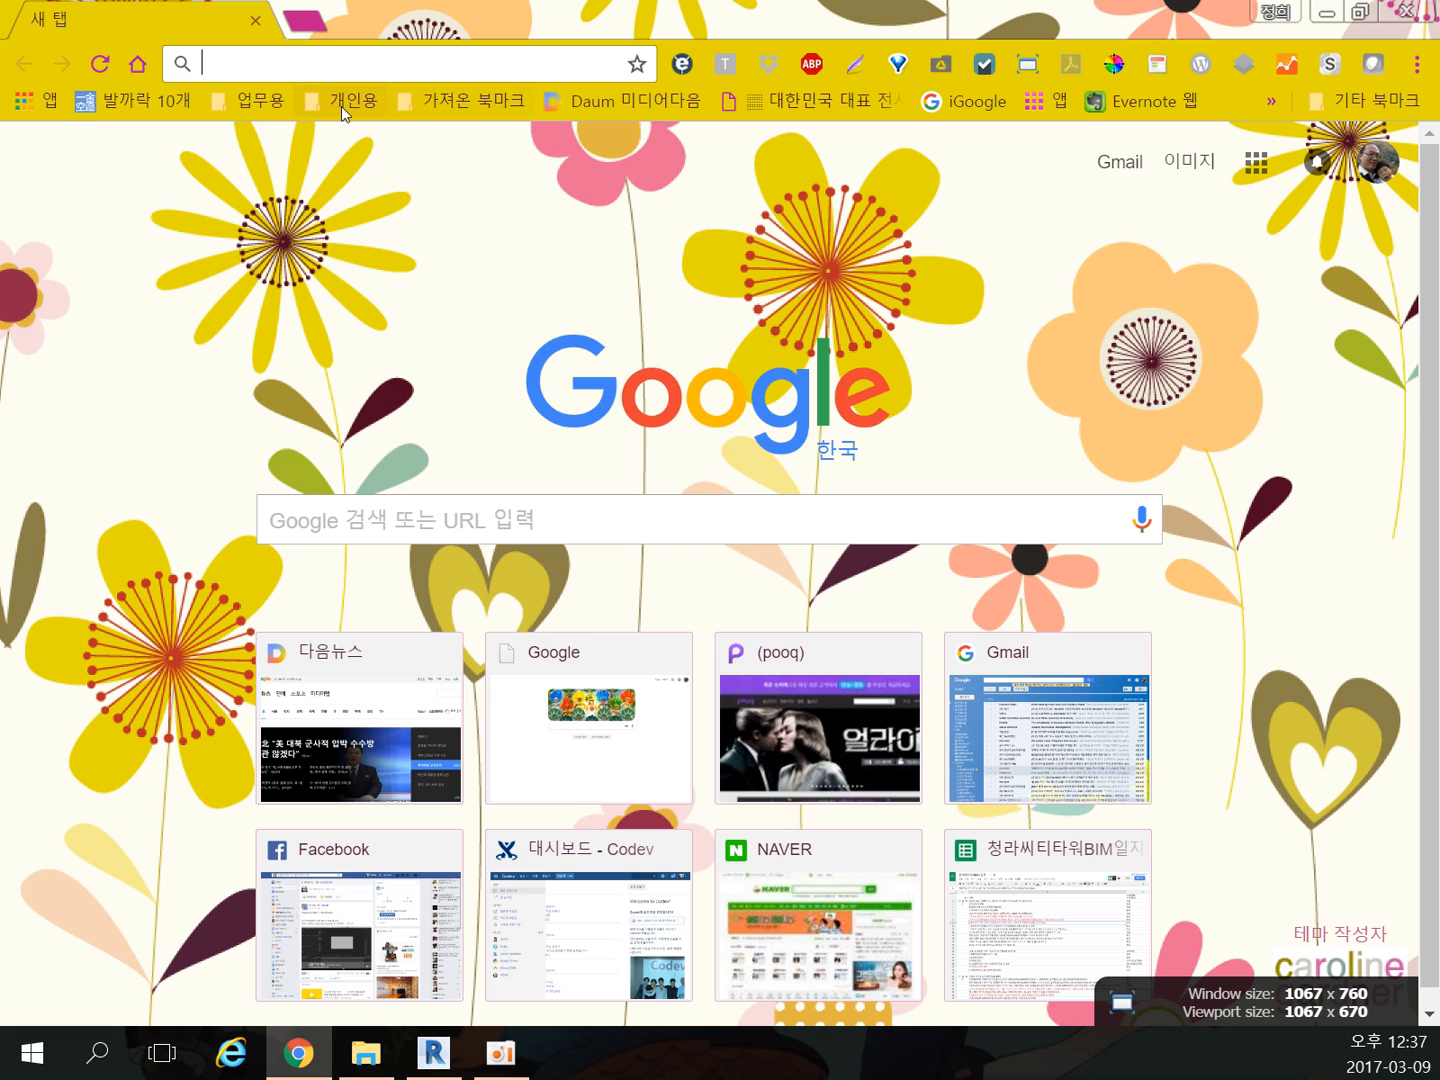
click(341, 105)
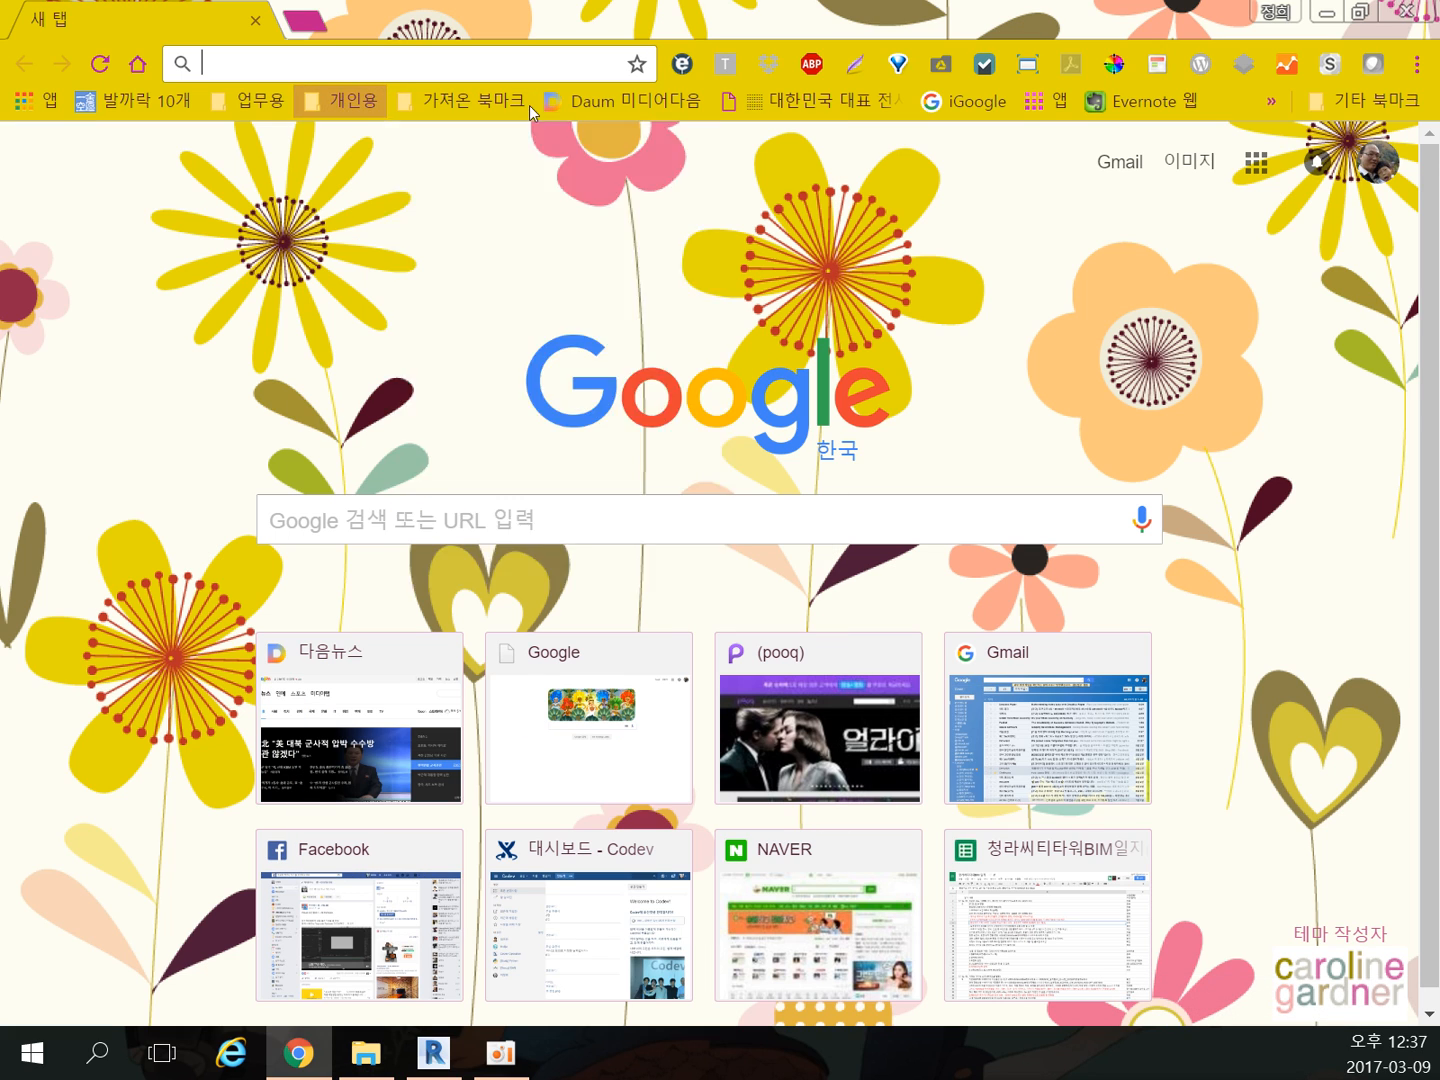
click(1132, 167)
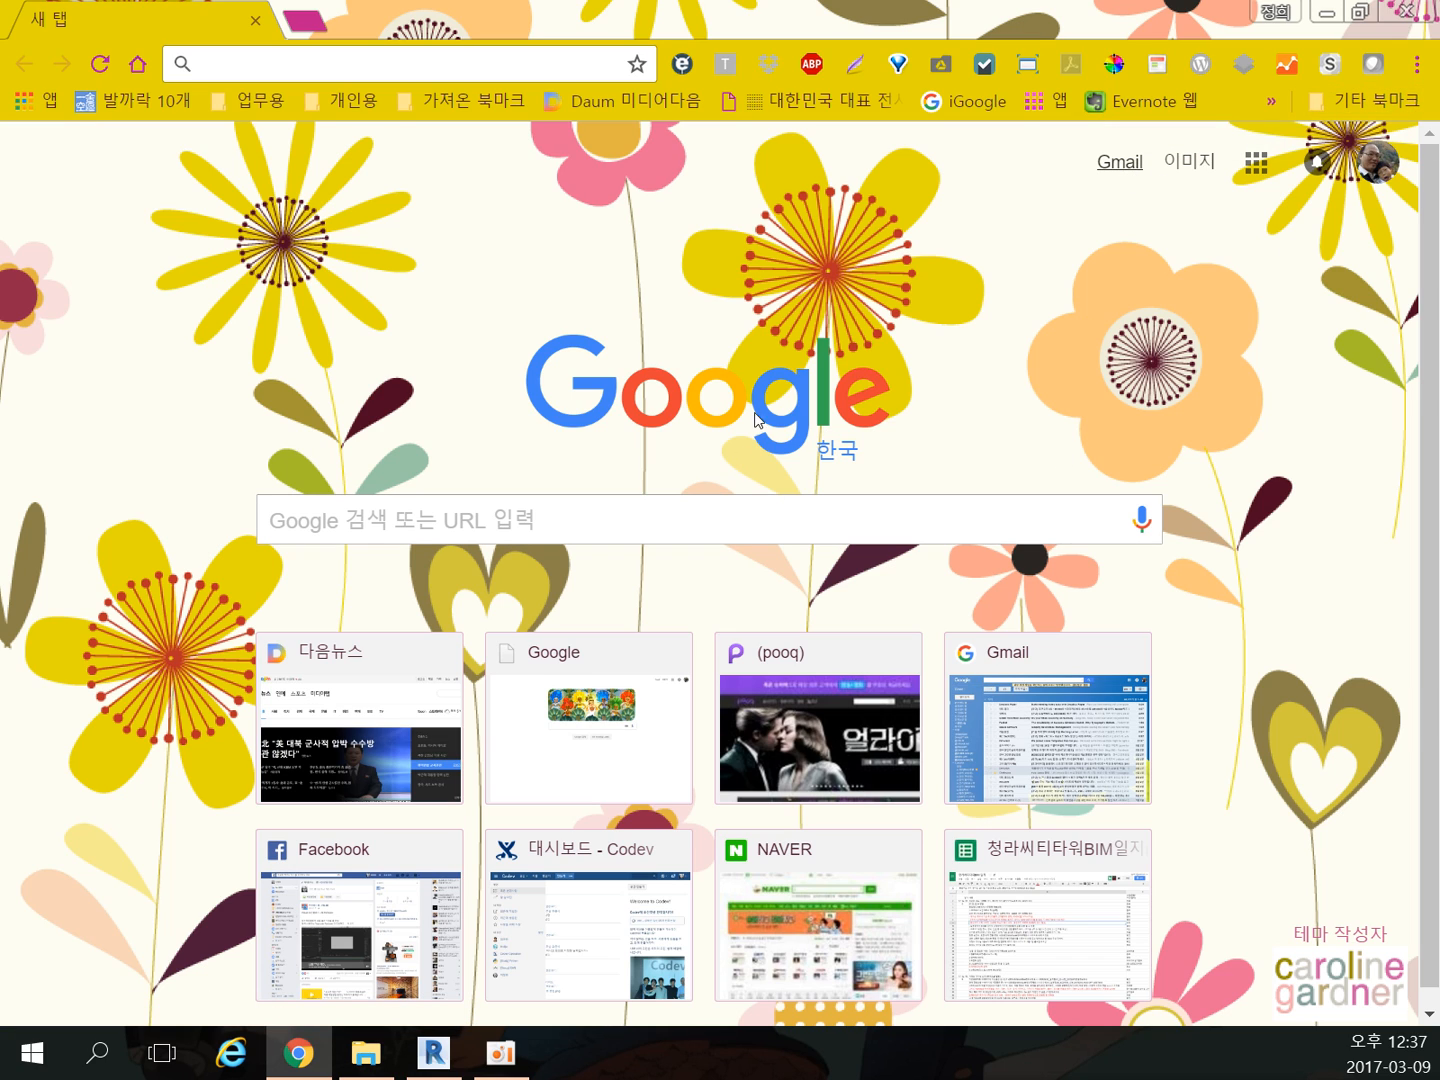
click(1103, 166)
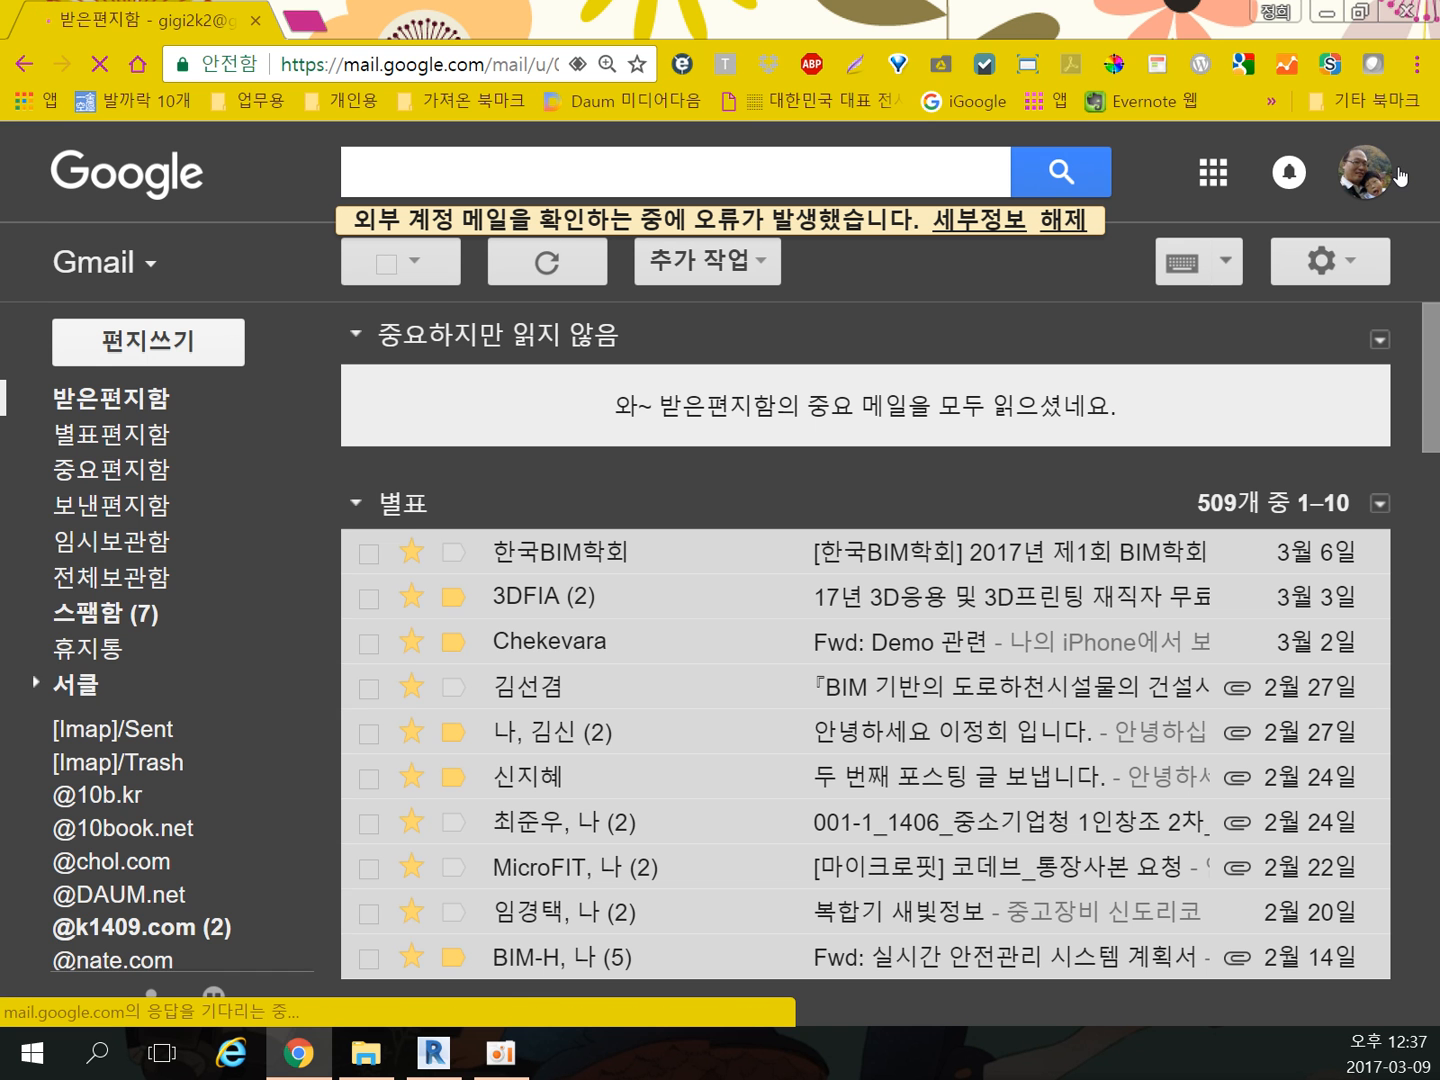
Step: Switch to the other mail account and close the first account's inbox tab
click(1400, 177)
click(1160, 485)
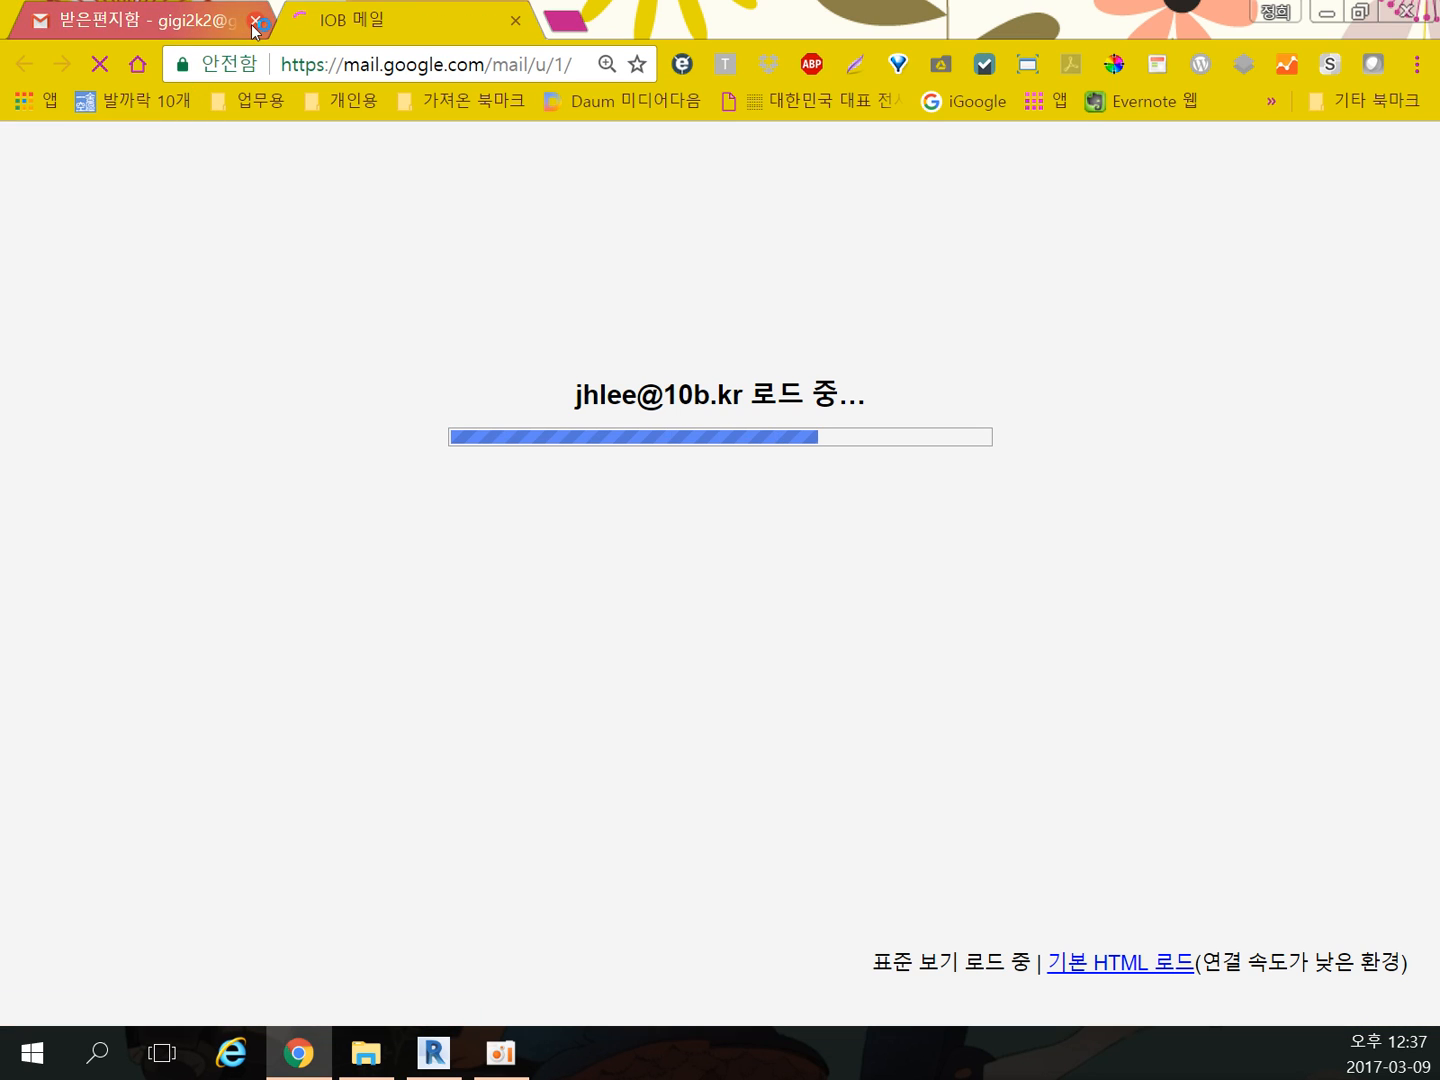
click(257, 21)
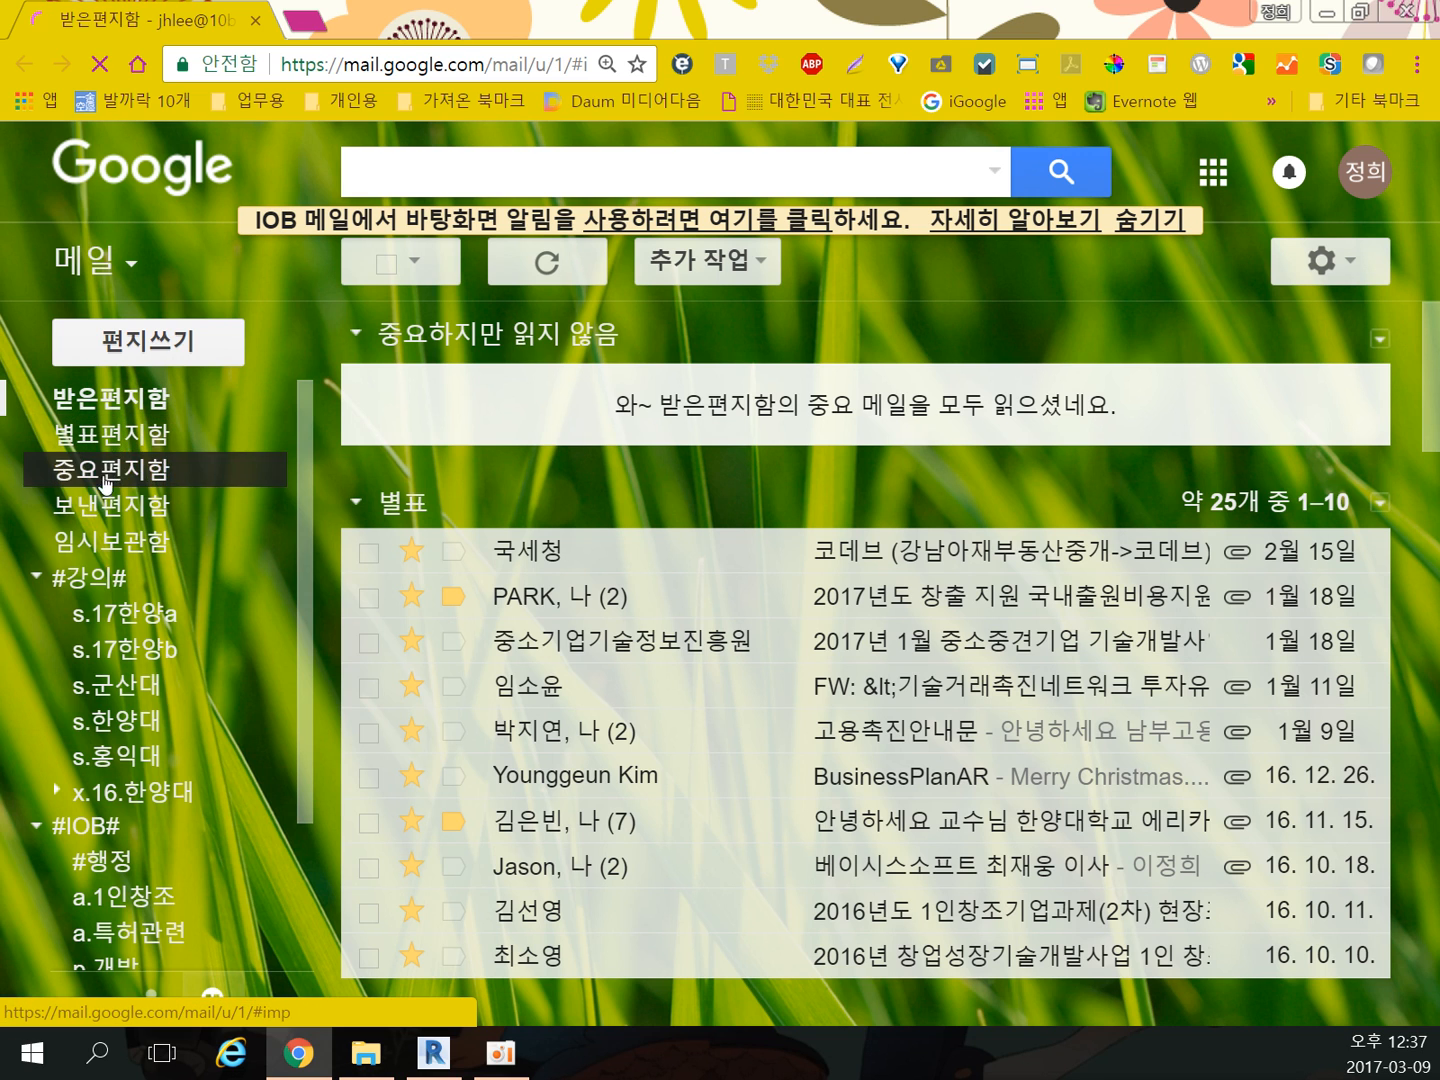
Step: Open the sent message 건축정보모델(전달사항)_01 and read its preparation items, assignment instructions and class rules
click(110, 505)
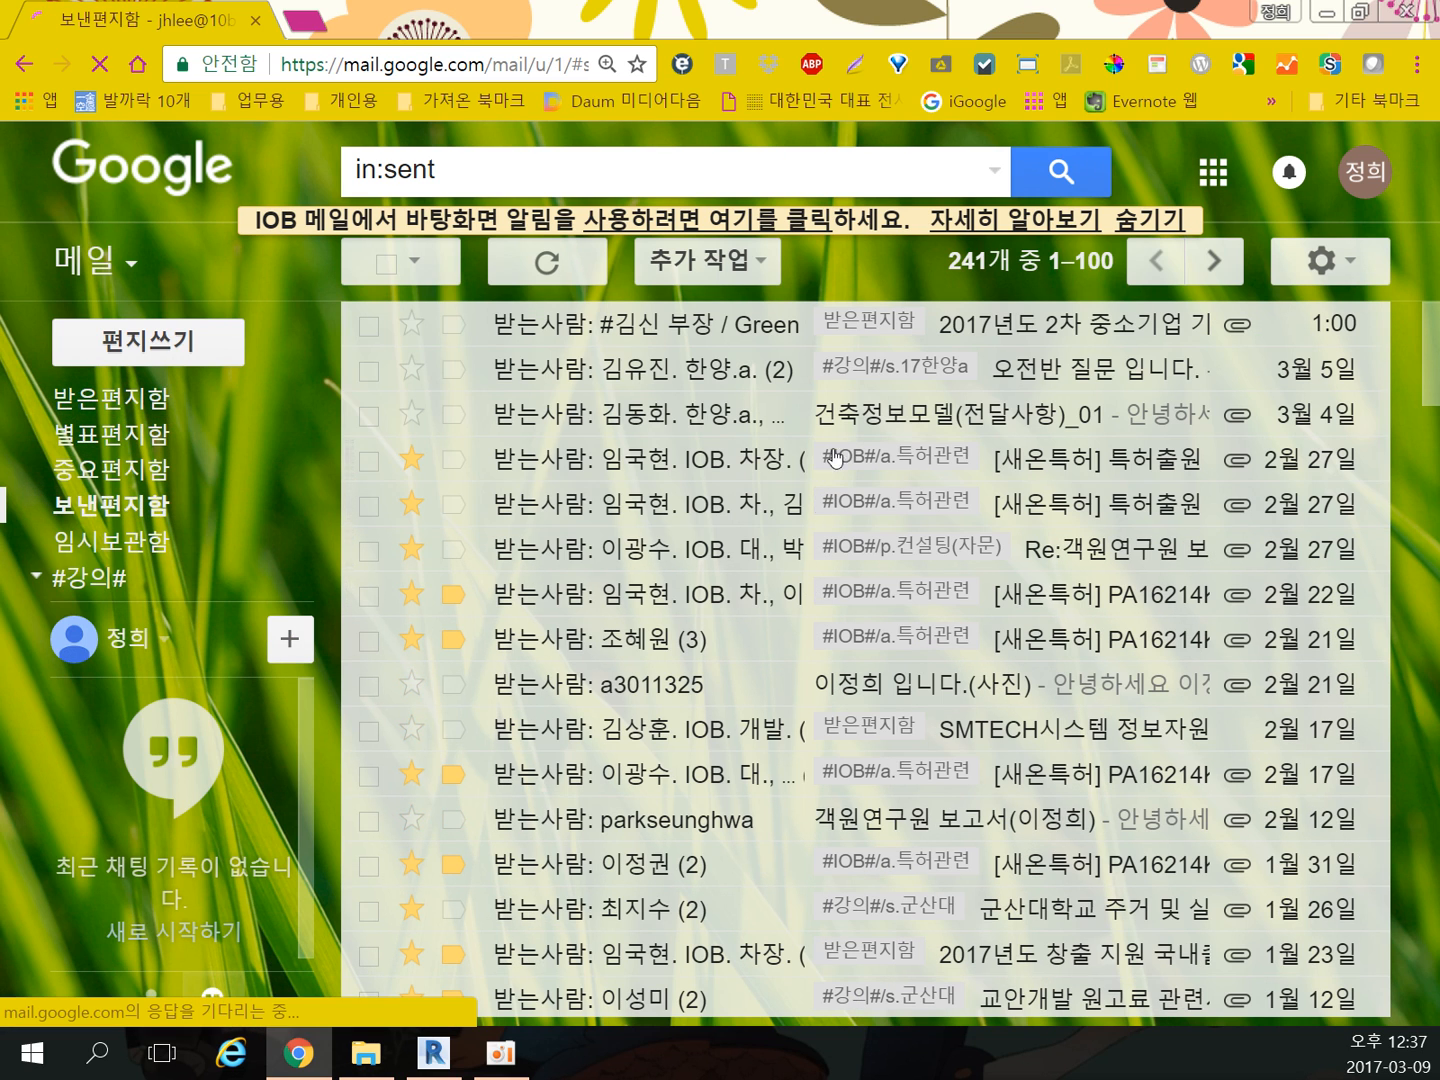
click(994, 419)
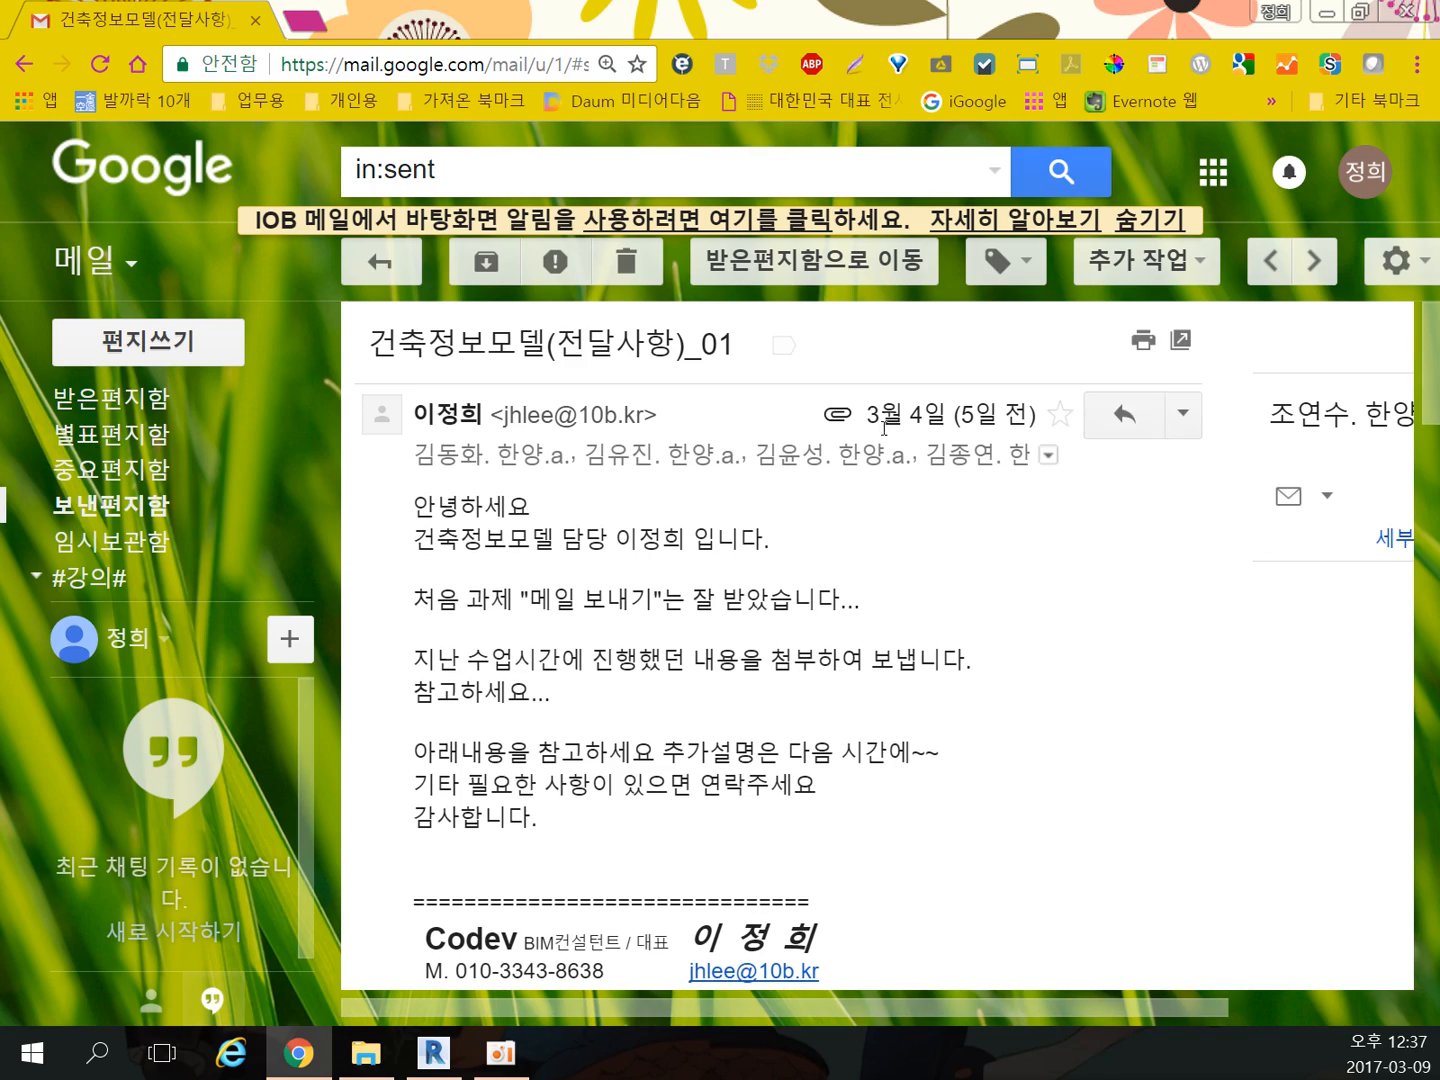
scroll(1035, 559, down, 10)
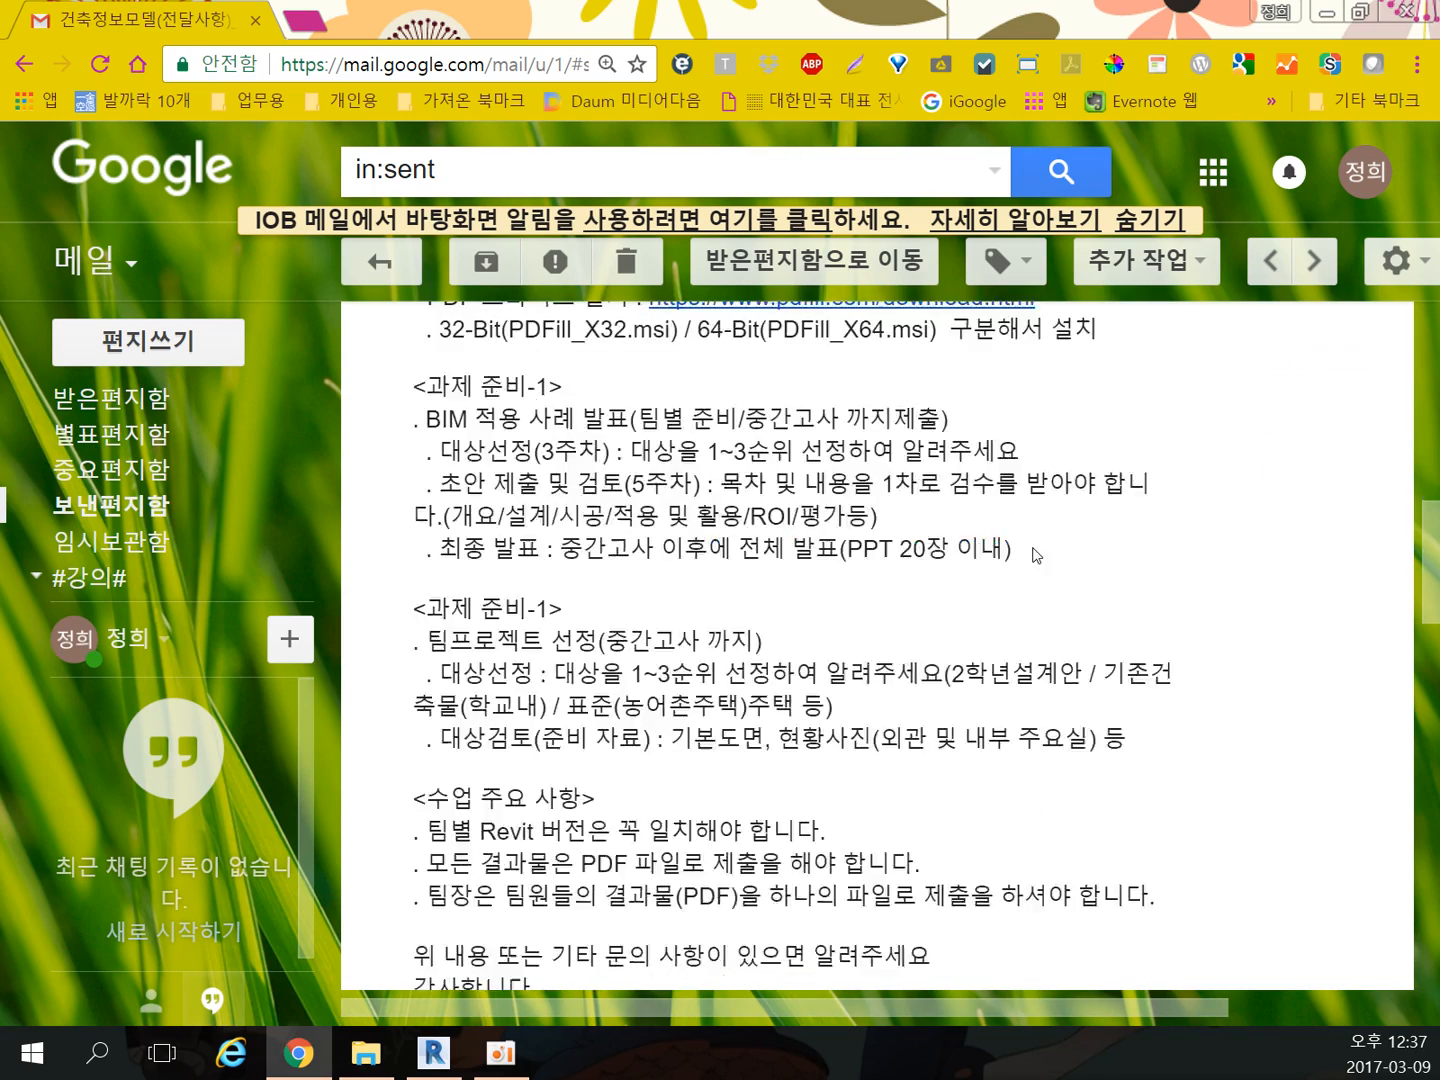
scroll(1035, 559, down, 4)
scroll(1036, 552, up, 6)
scroll(1036, 550, down, 3)
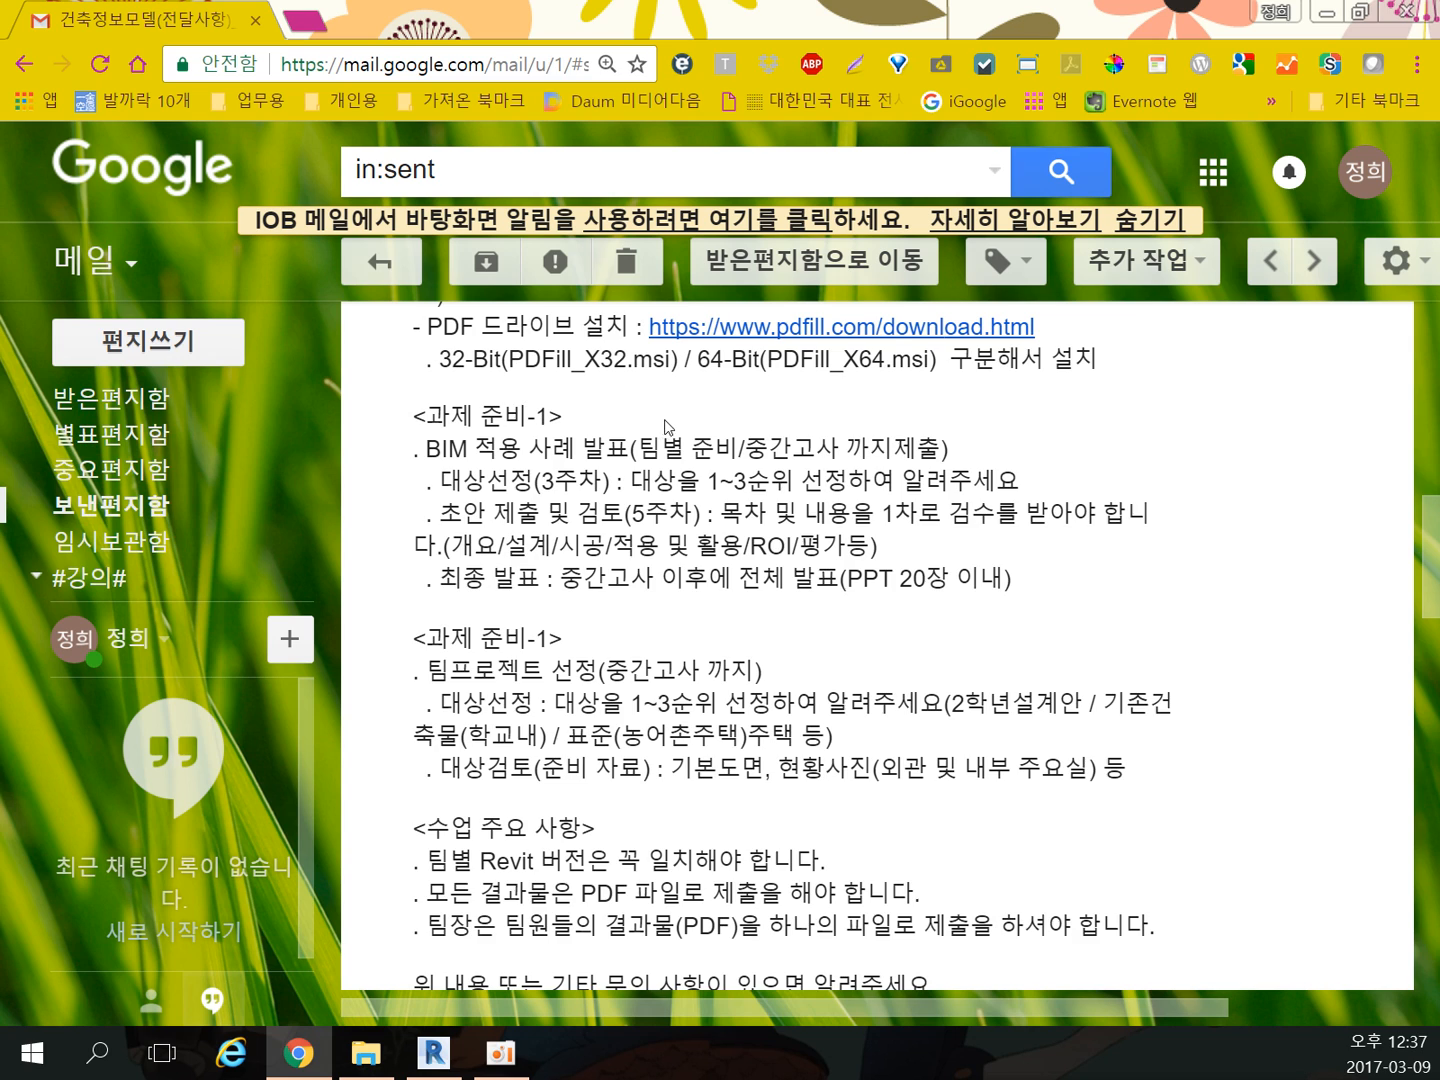
scroll(664, 426, up, 3)
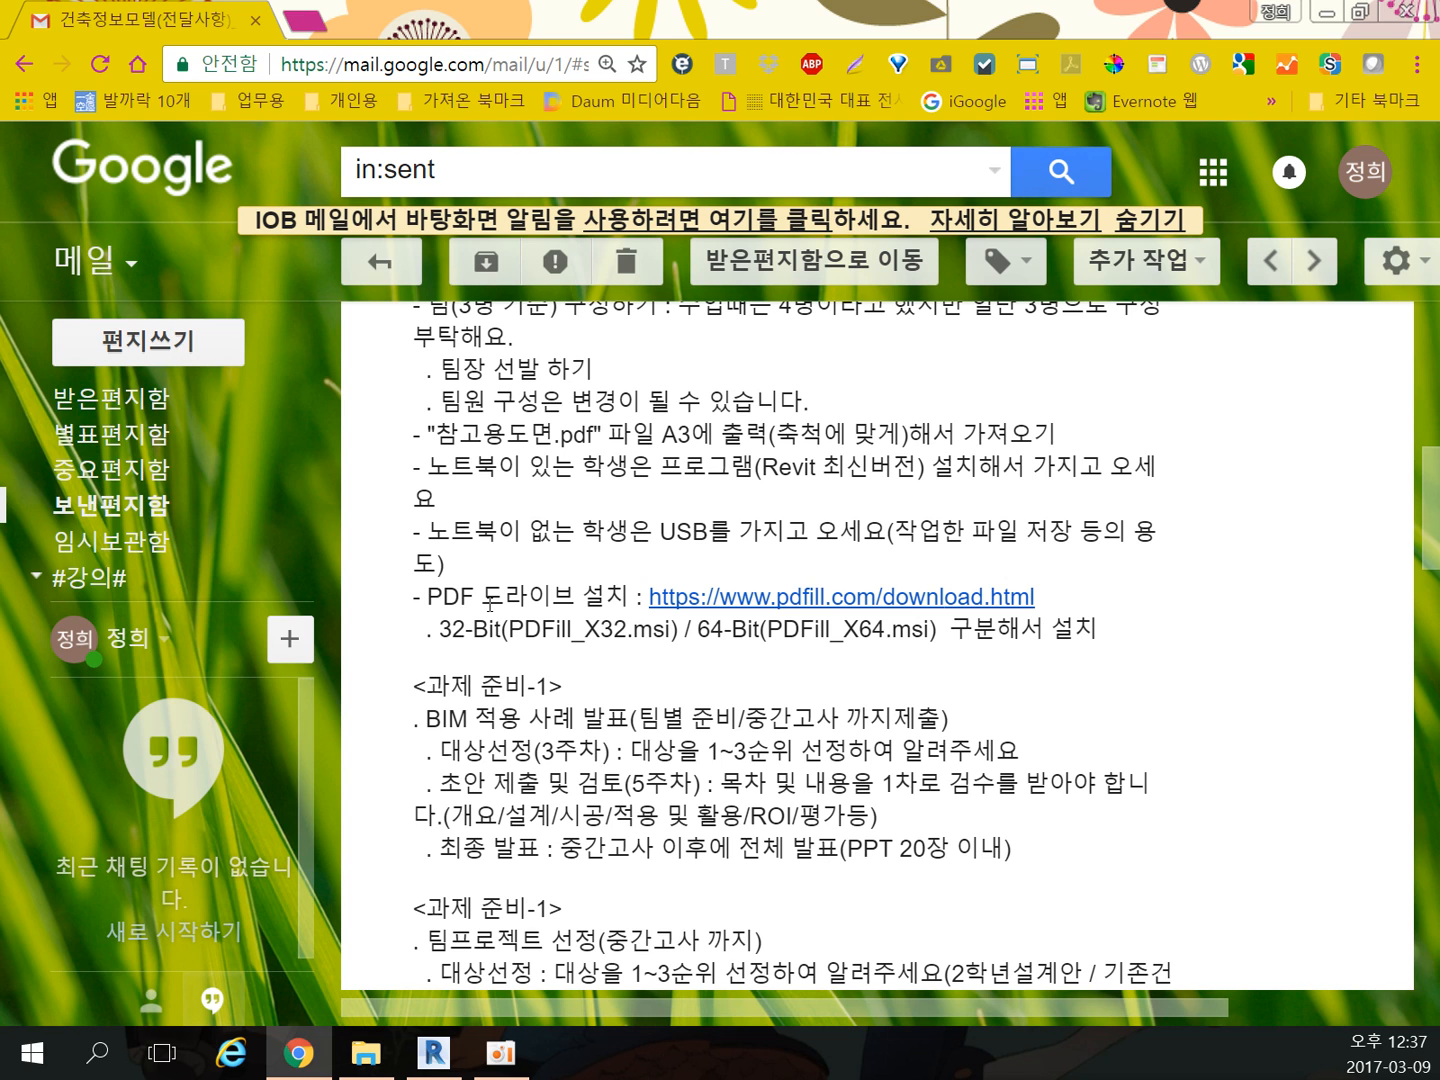
scroll(520, 645, down, 1)
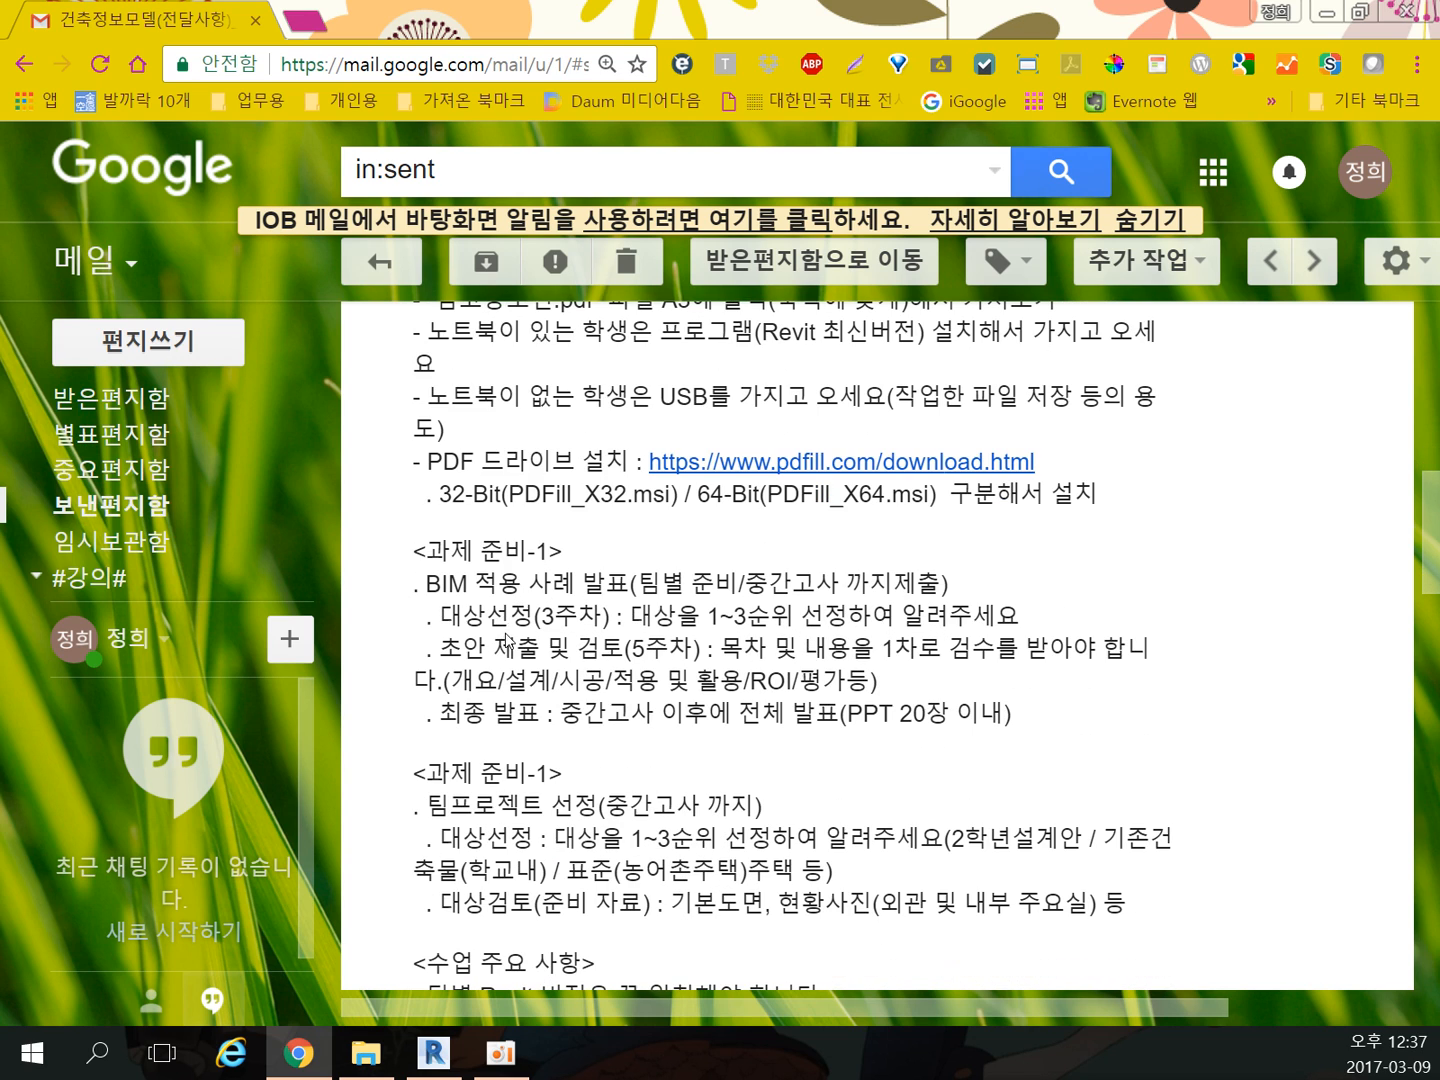
scroll(510, 638, down, 1)
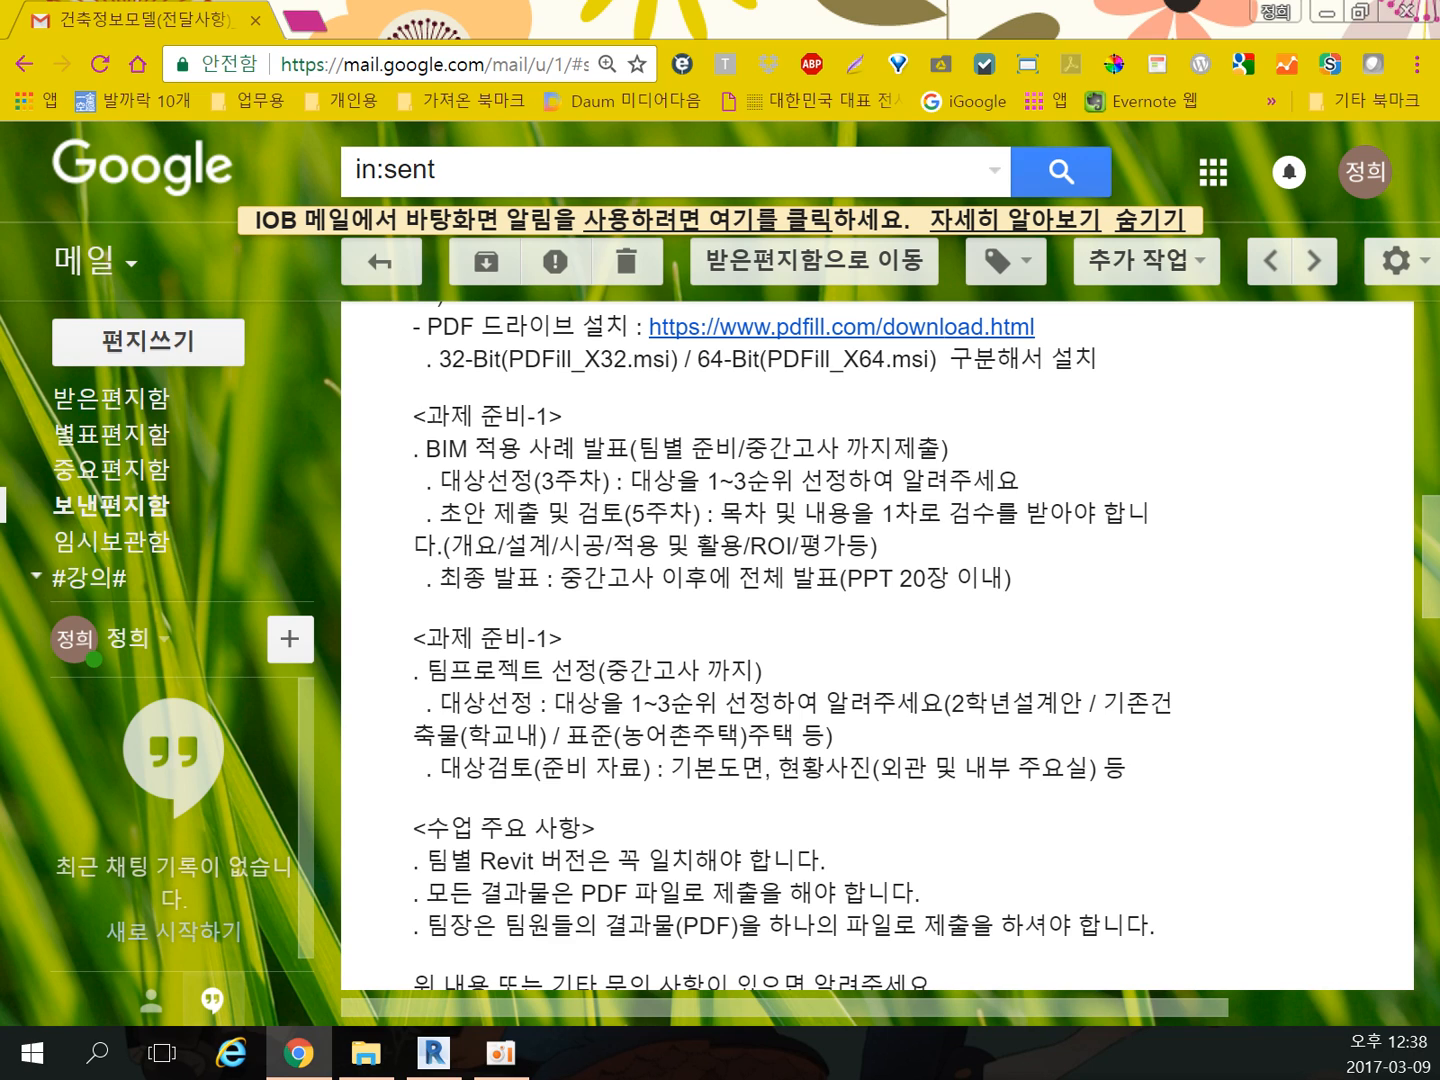
click(366, 1053)
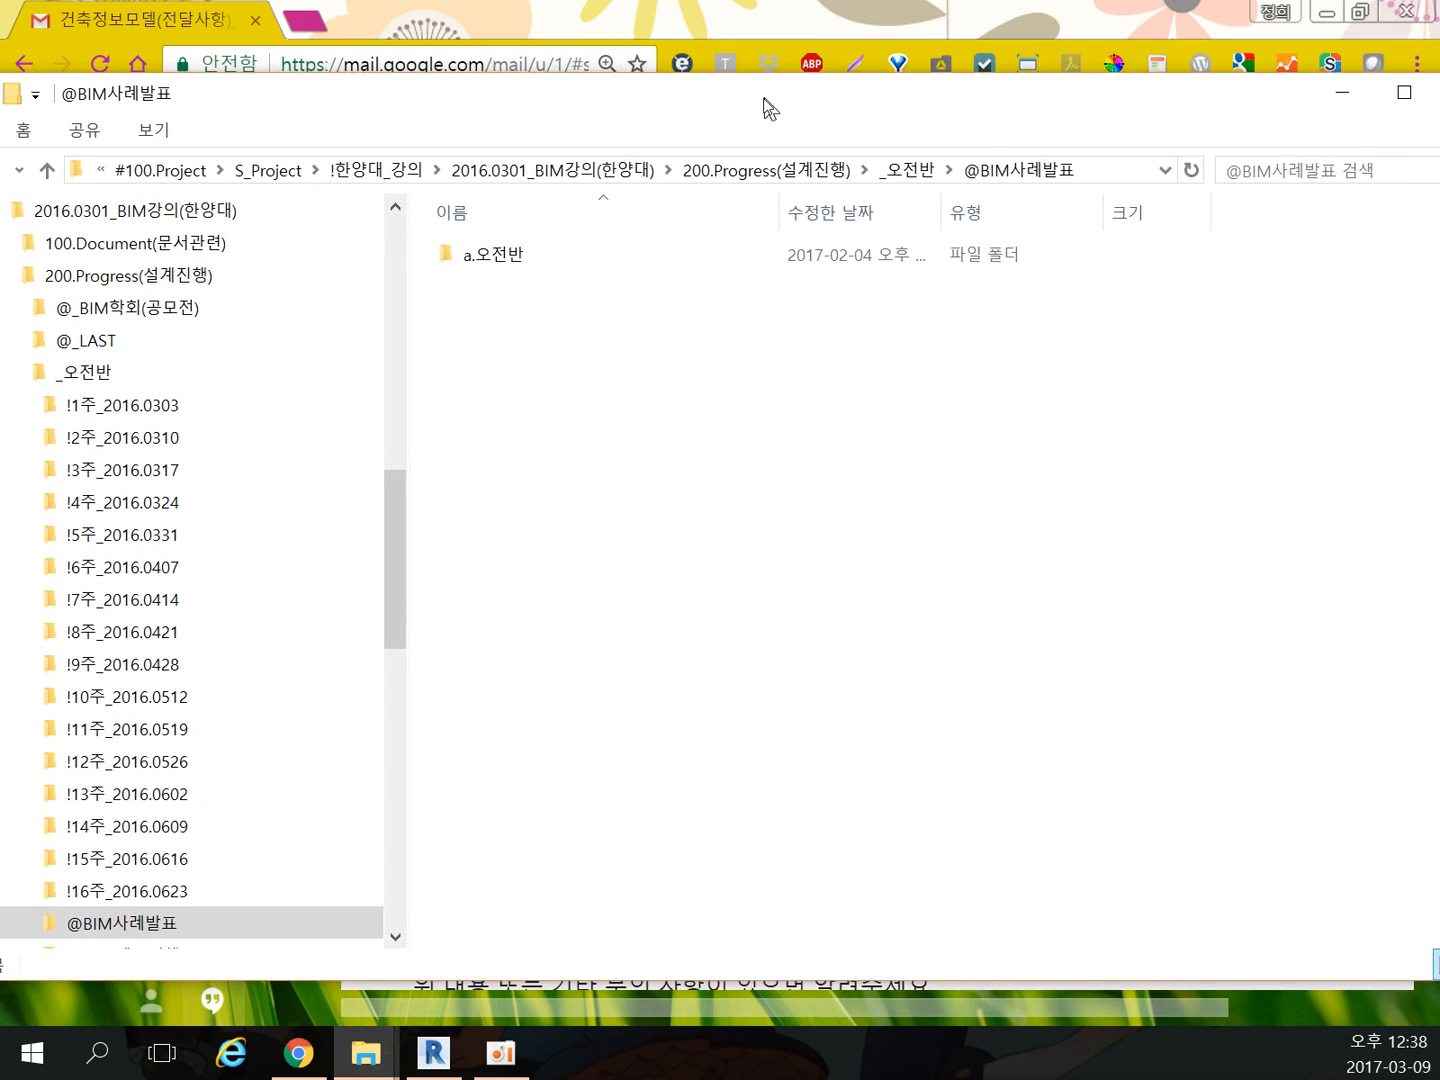
click(490, 285)
double_click(490, 285)
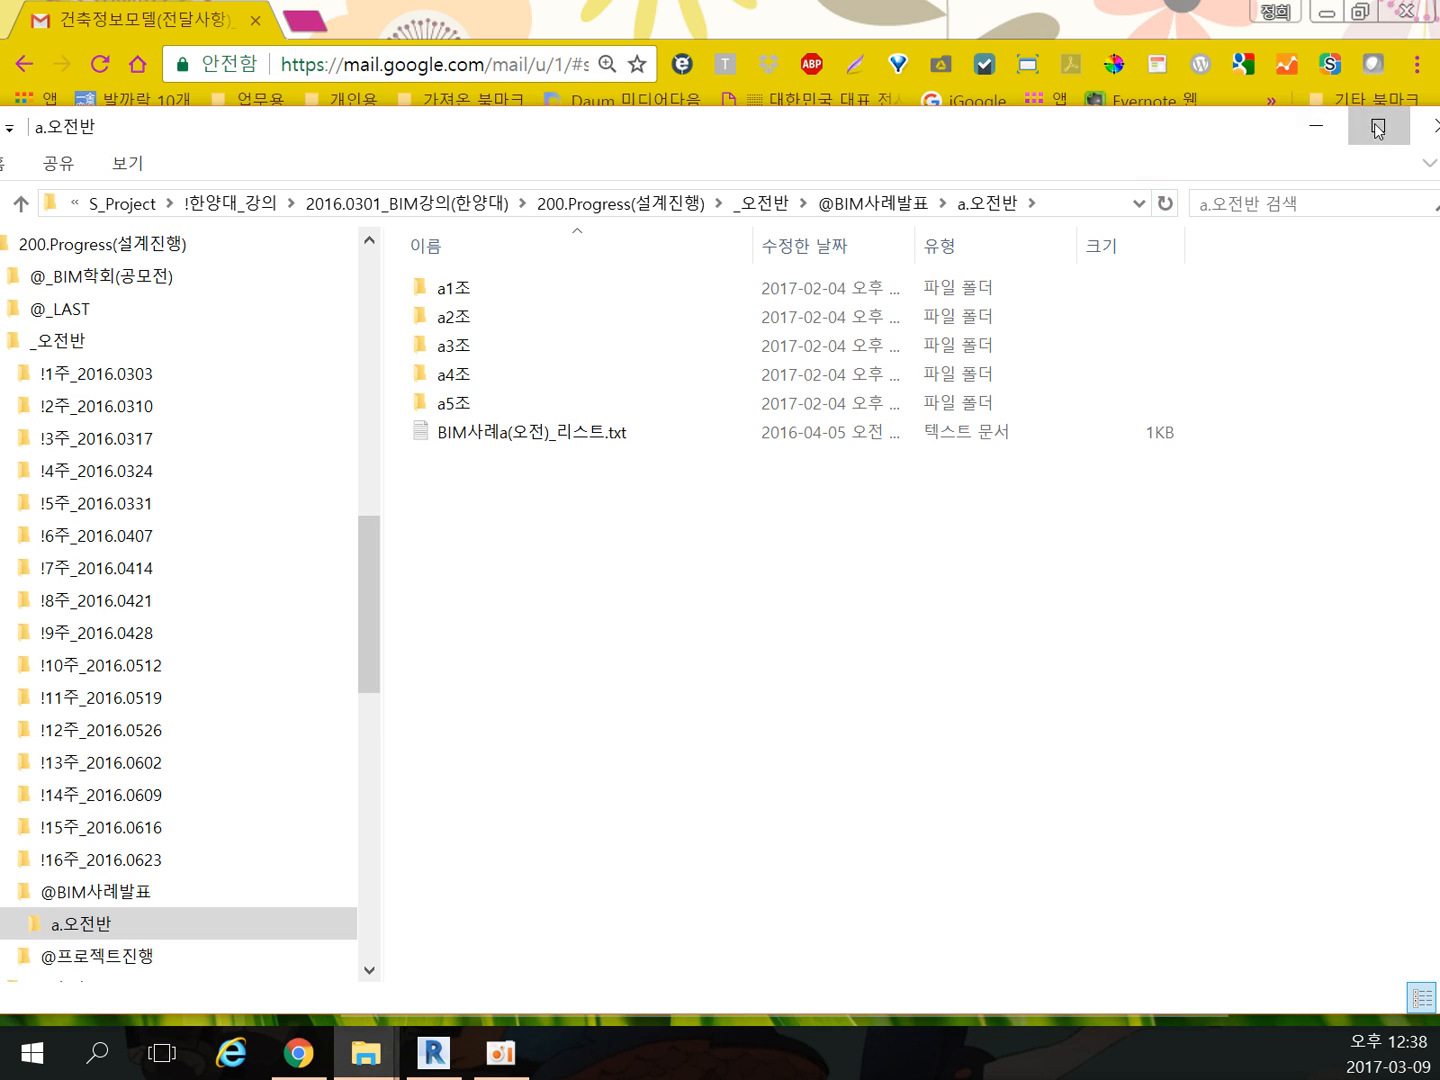
click(1378, 124)
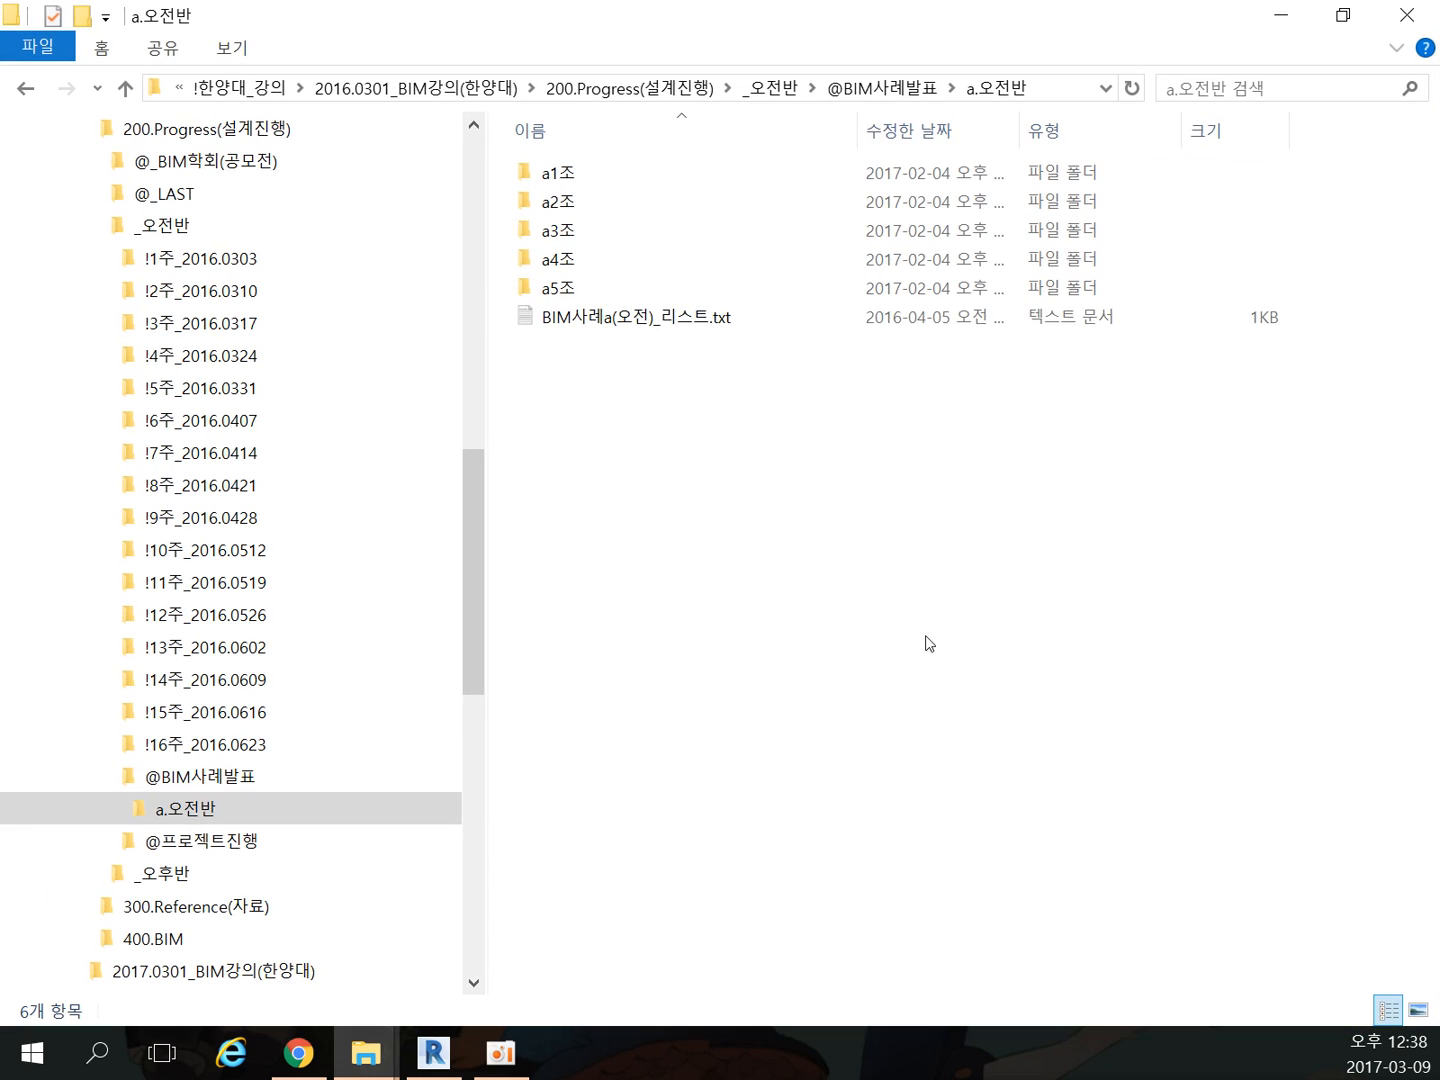
Step: Open BIM 적용사례 조사 발표자료_.pdf from the a1조 folder and hide the PDF reader's tools pane
double_click(557, 183)
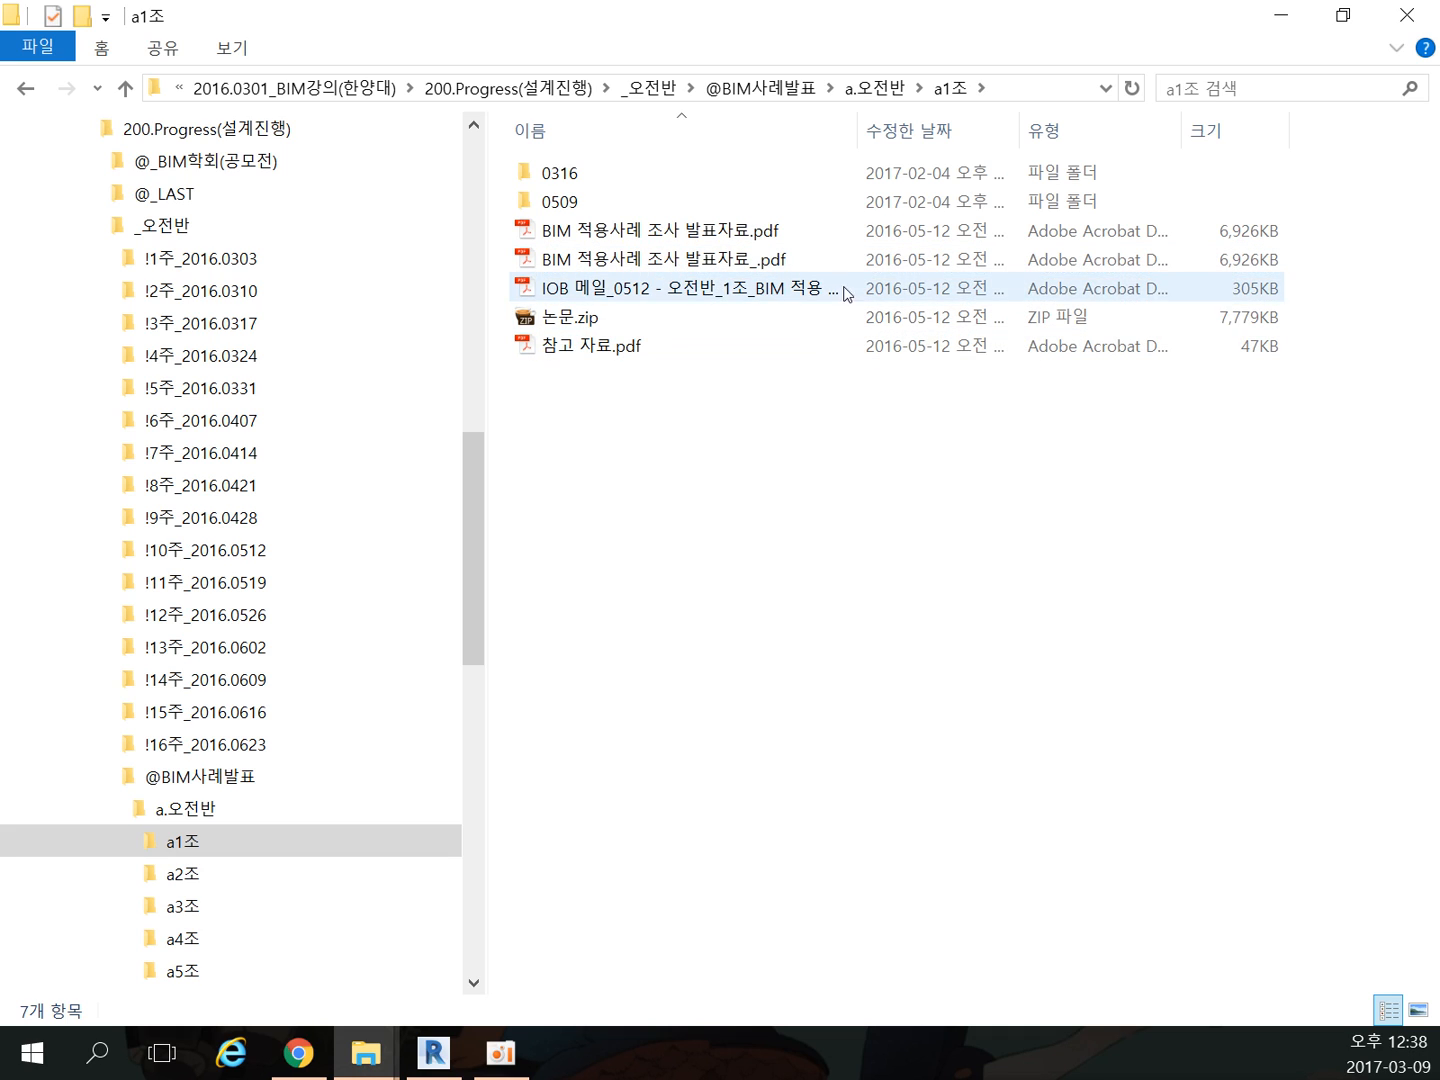
double_click(680, 259)
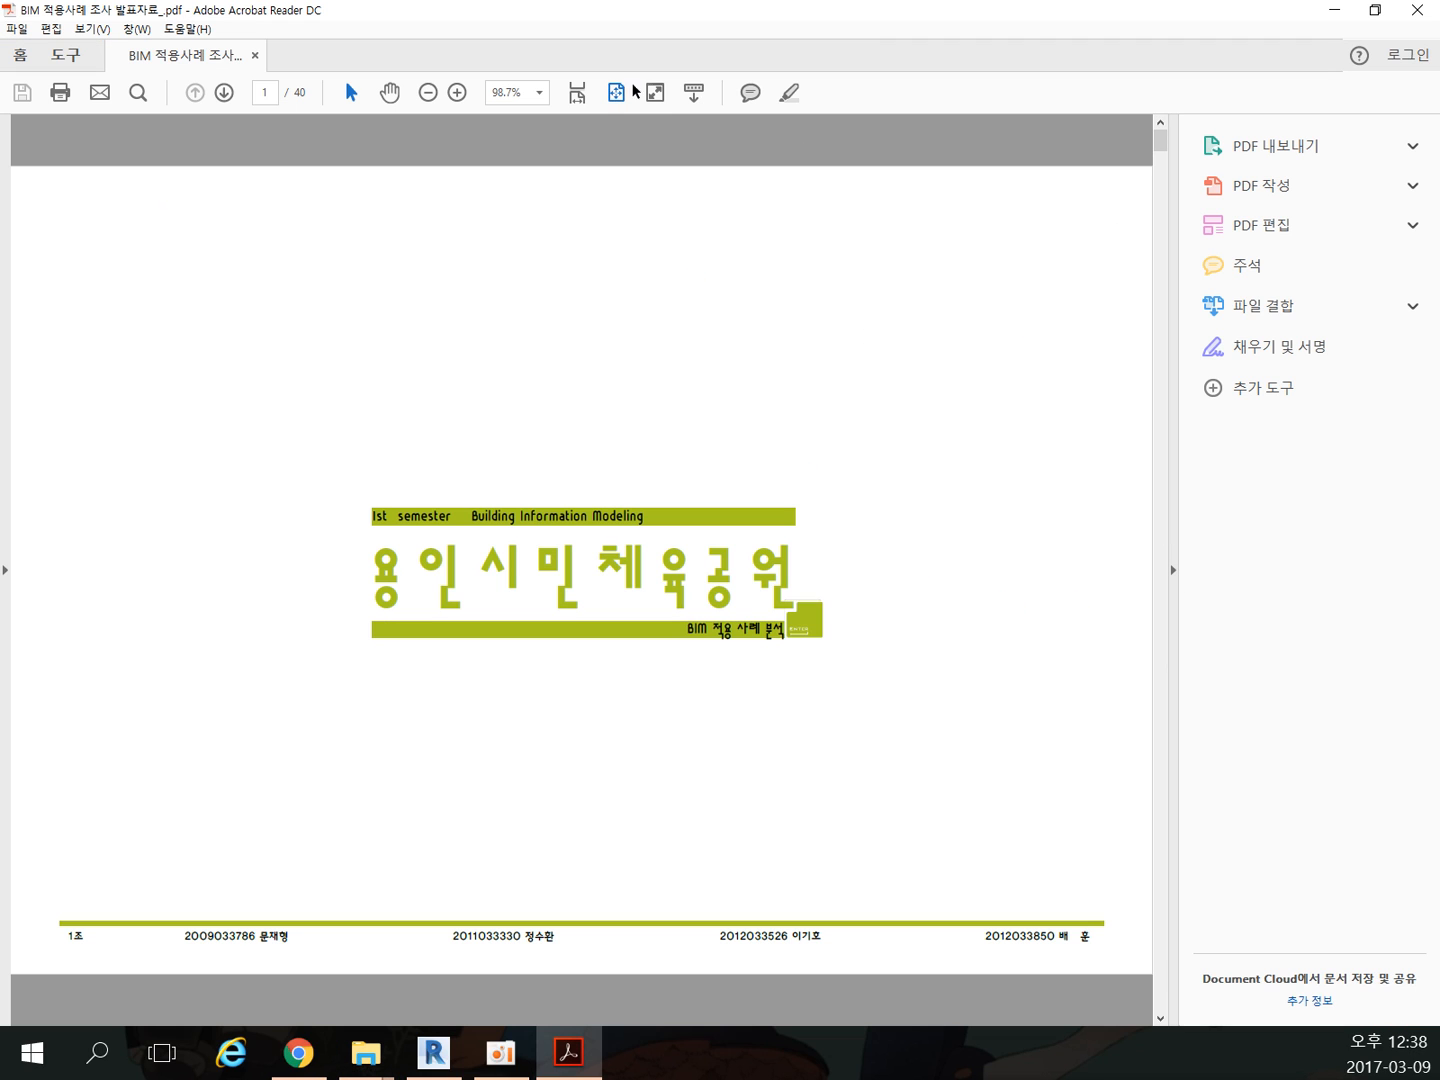
click(1172, 571)
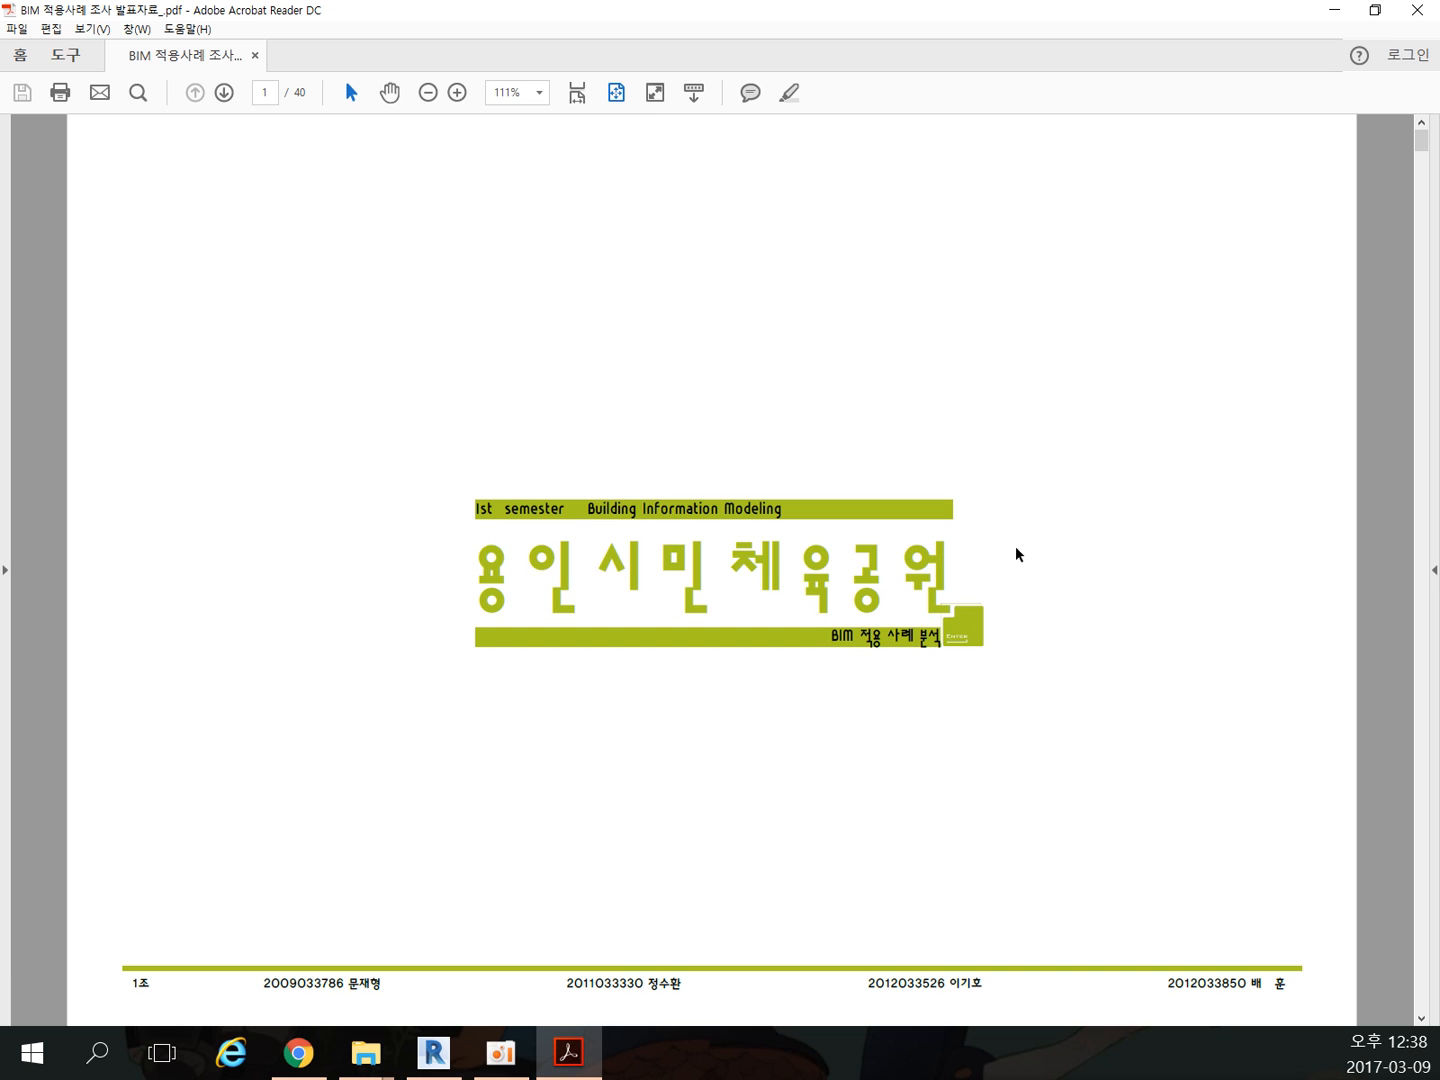
Step: Review the cover, index and Intro pages on the 용인시민체육공원 overview, its consortium and the operating organization
scroll(976, 528, down, 1)
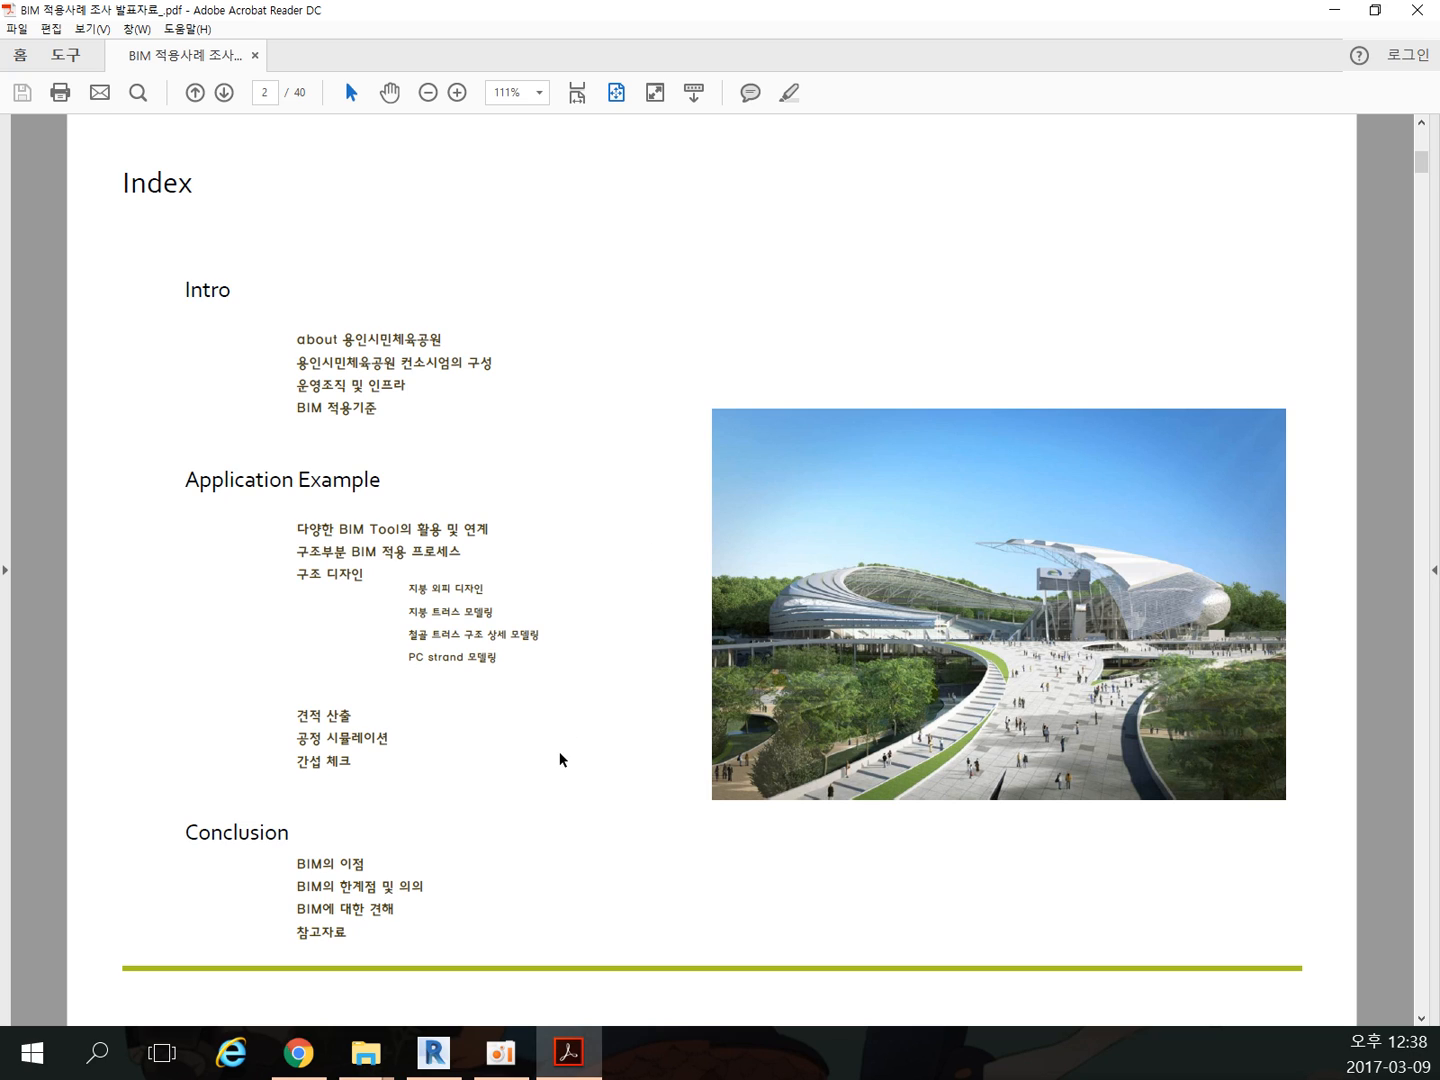
scroll(559, 752, down, 1)
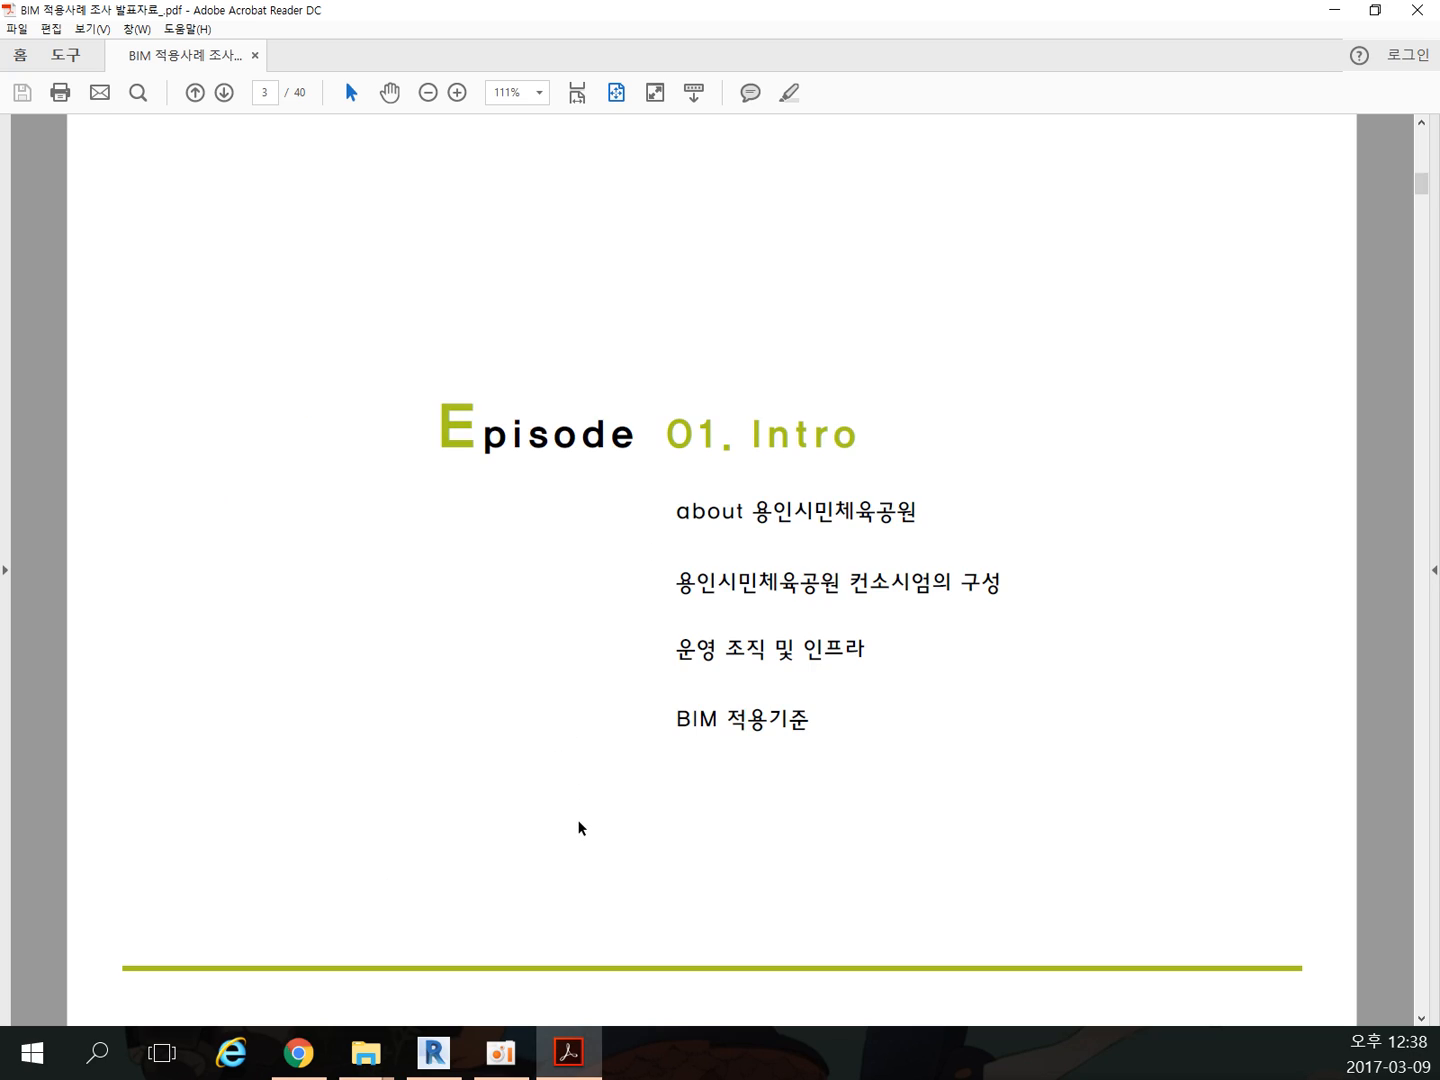
scroll(630, 755, down, 1)
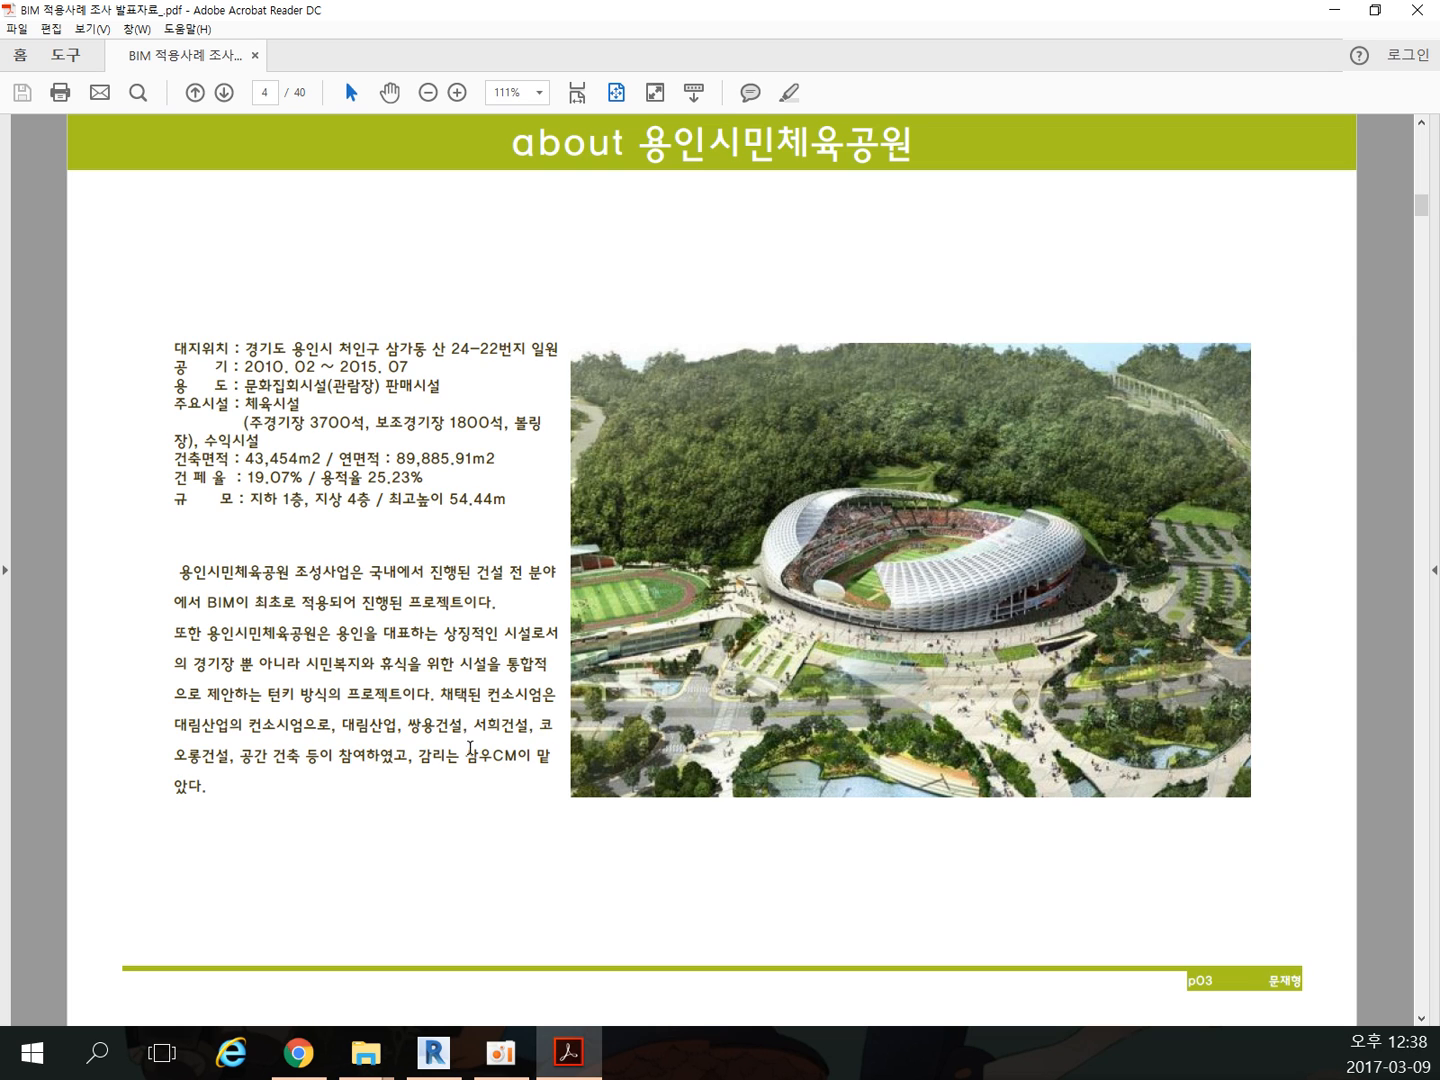
scroll(555, 657, down, 1)
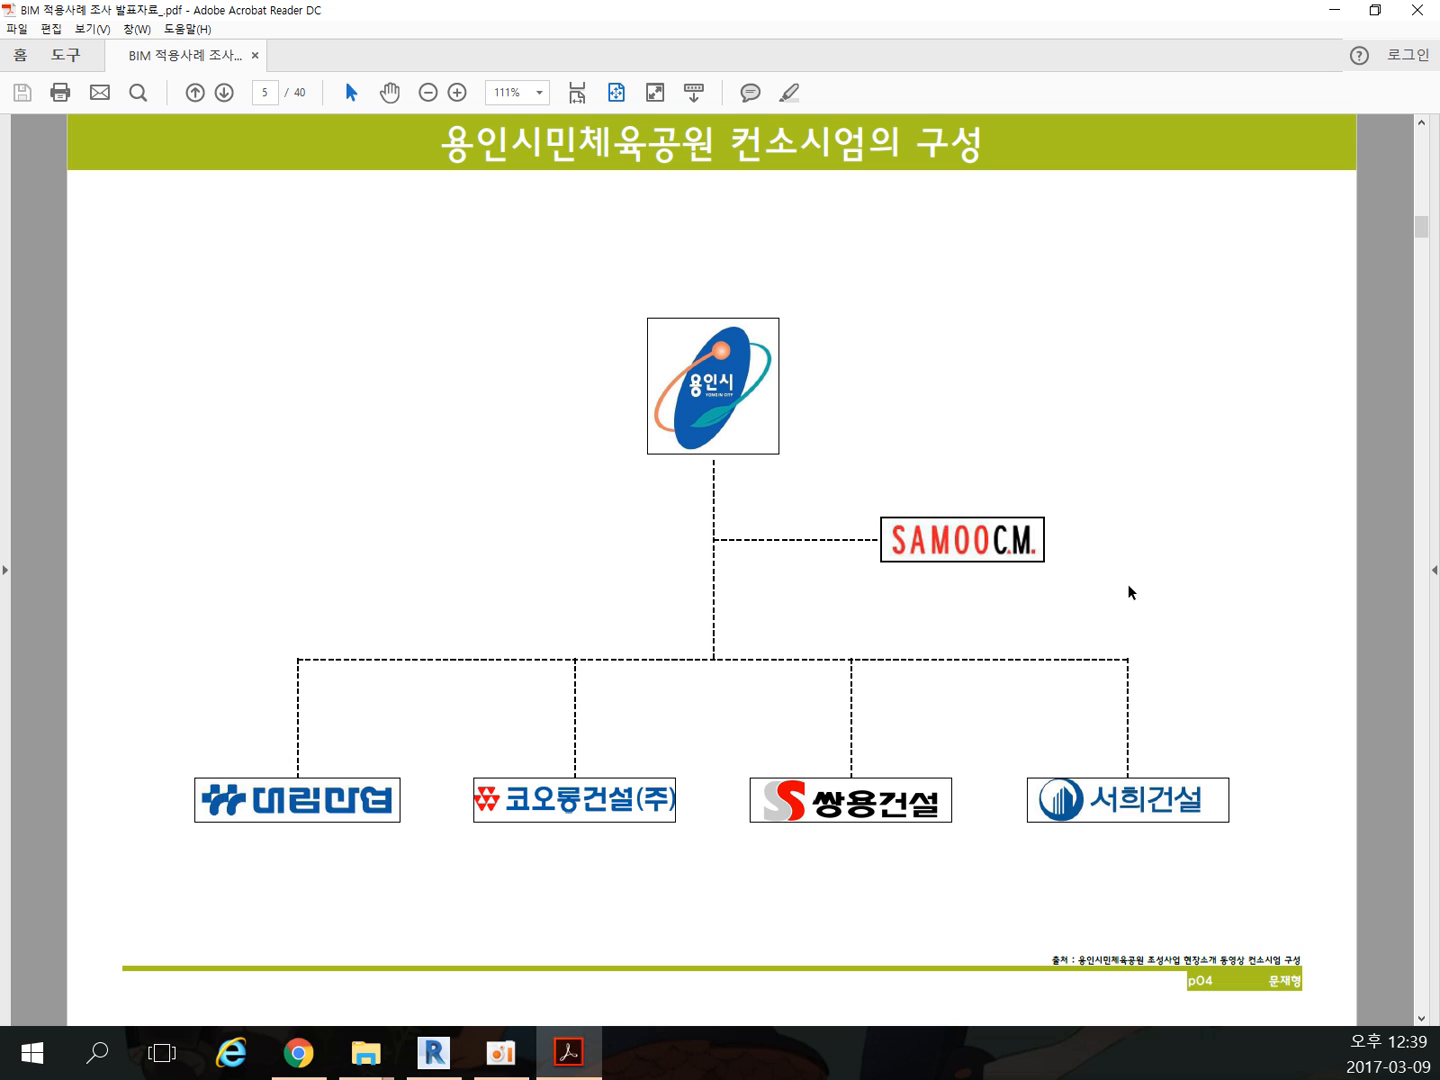
scroll(1123, 554, down, 2)
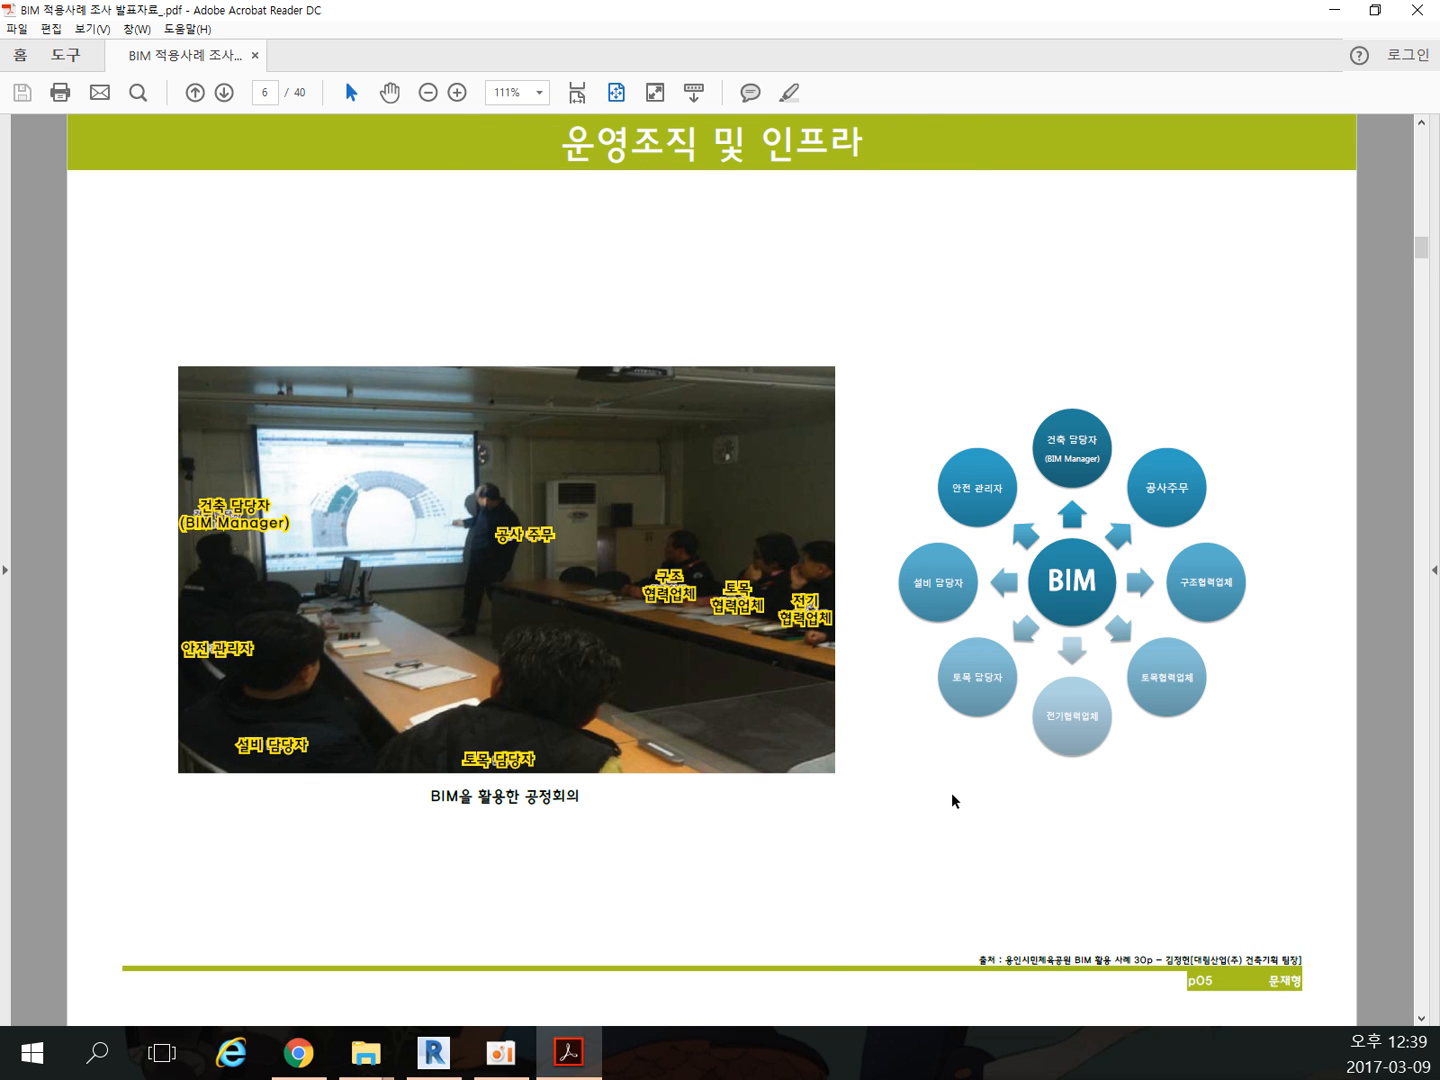
Step: Examine the Application Example pages on linked BIM tools, structural design, roof truss modeling and steel connection detail modeling
scroll(950, 792, down, 4)
scroll(951, 768, down, 2)
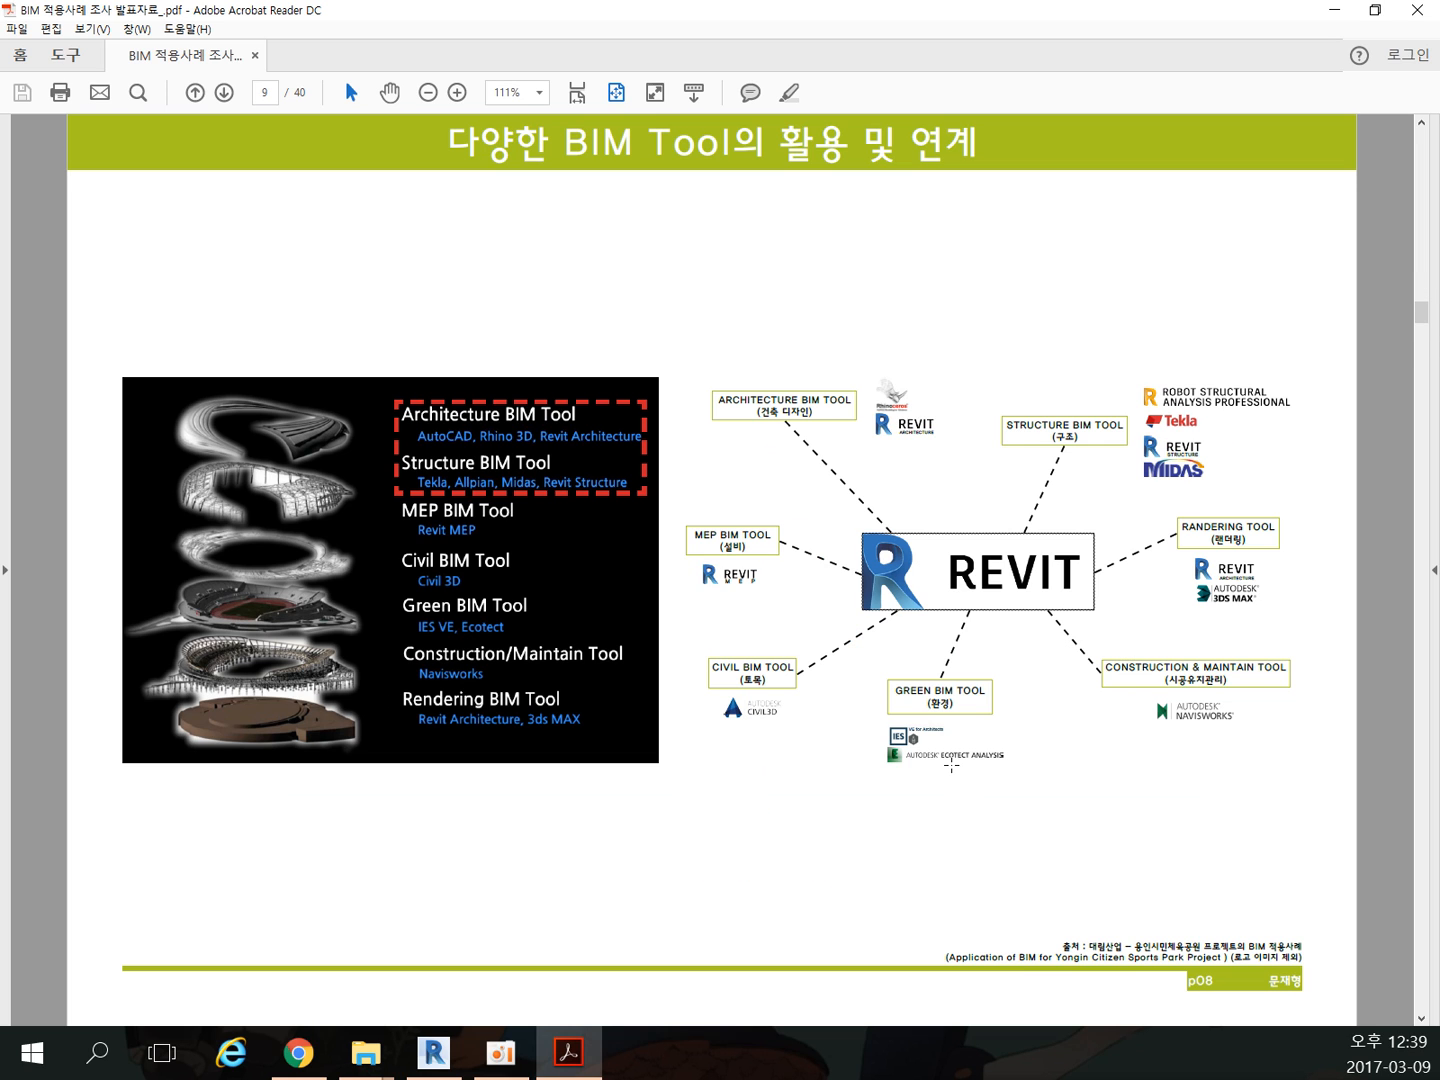
scroll(951, 768, down, 2)
scroll(951, 766, down, 2)
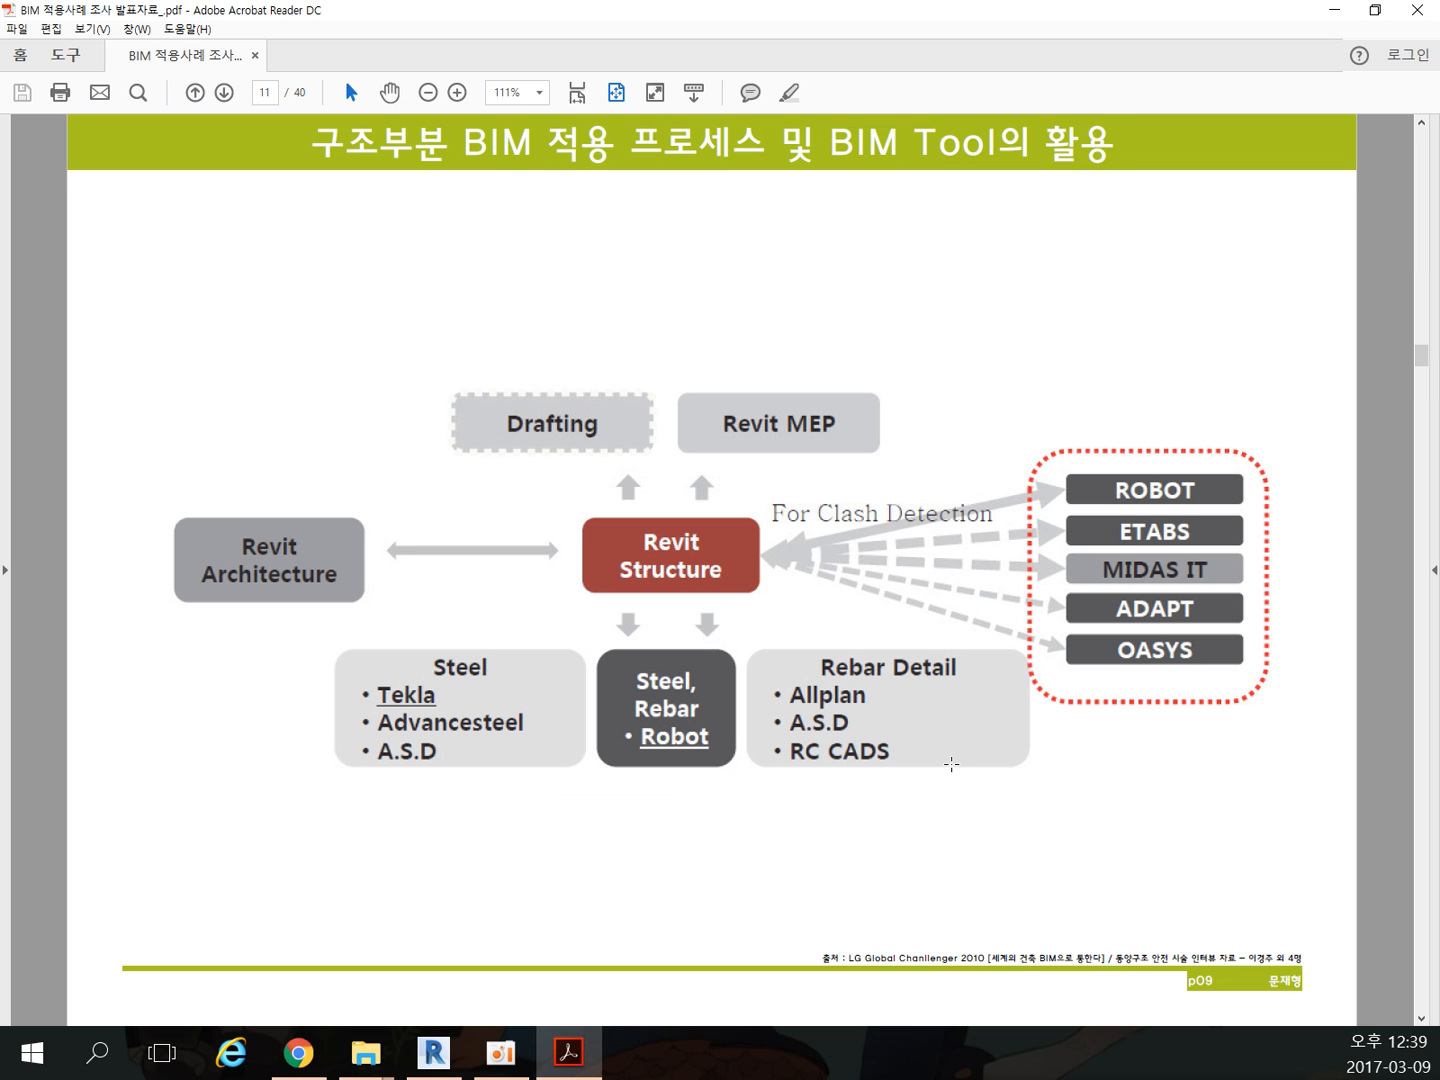
scroll(951, 764, down, 2)
scroll(951, 764, down, 8)
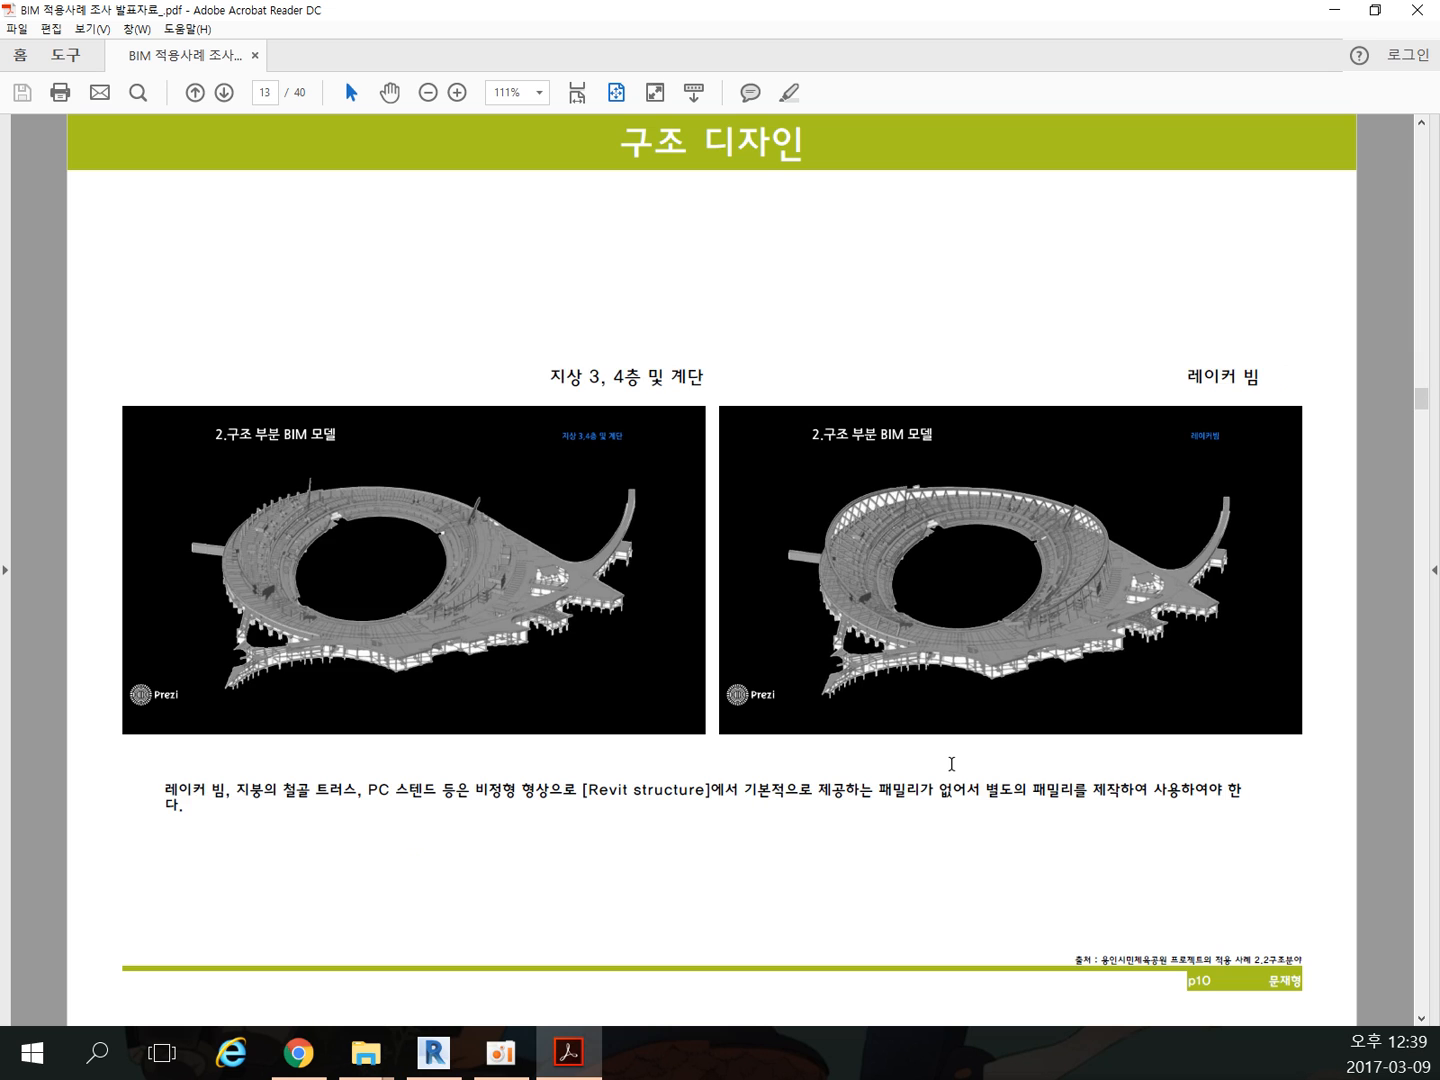
scroll(951, 766, down, 6)
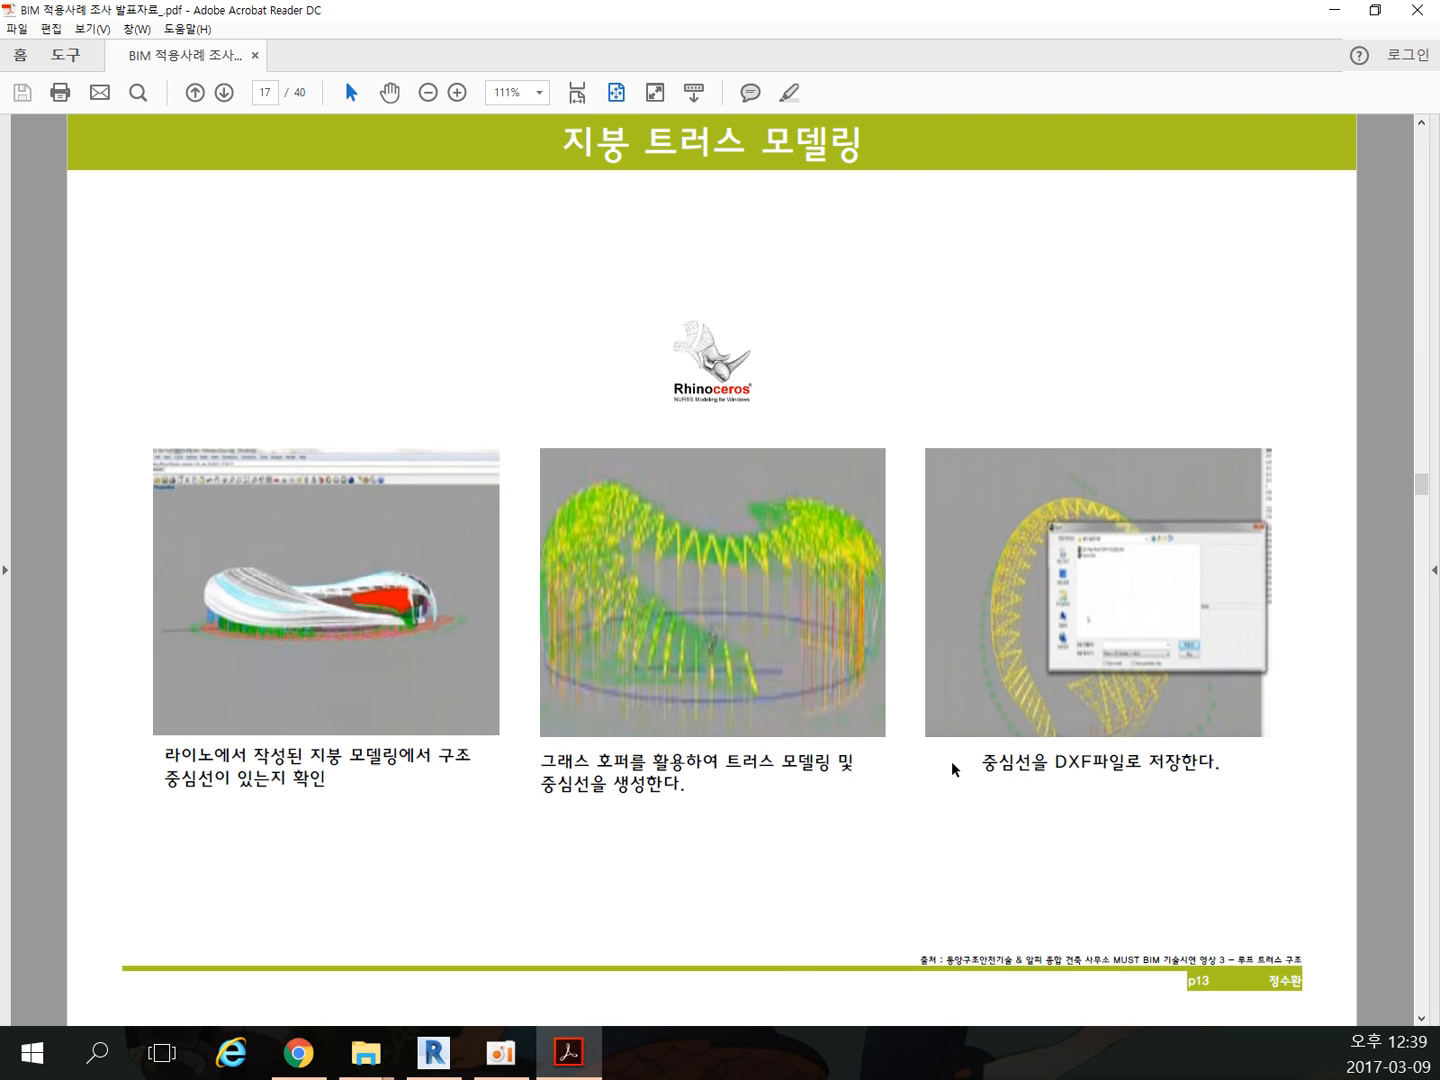
scroll(953, 759, down, 2)
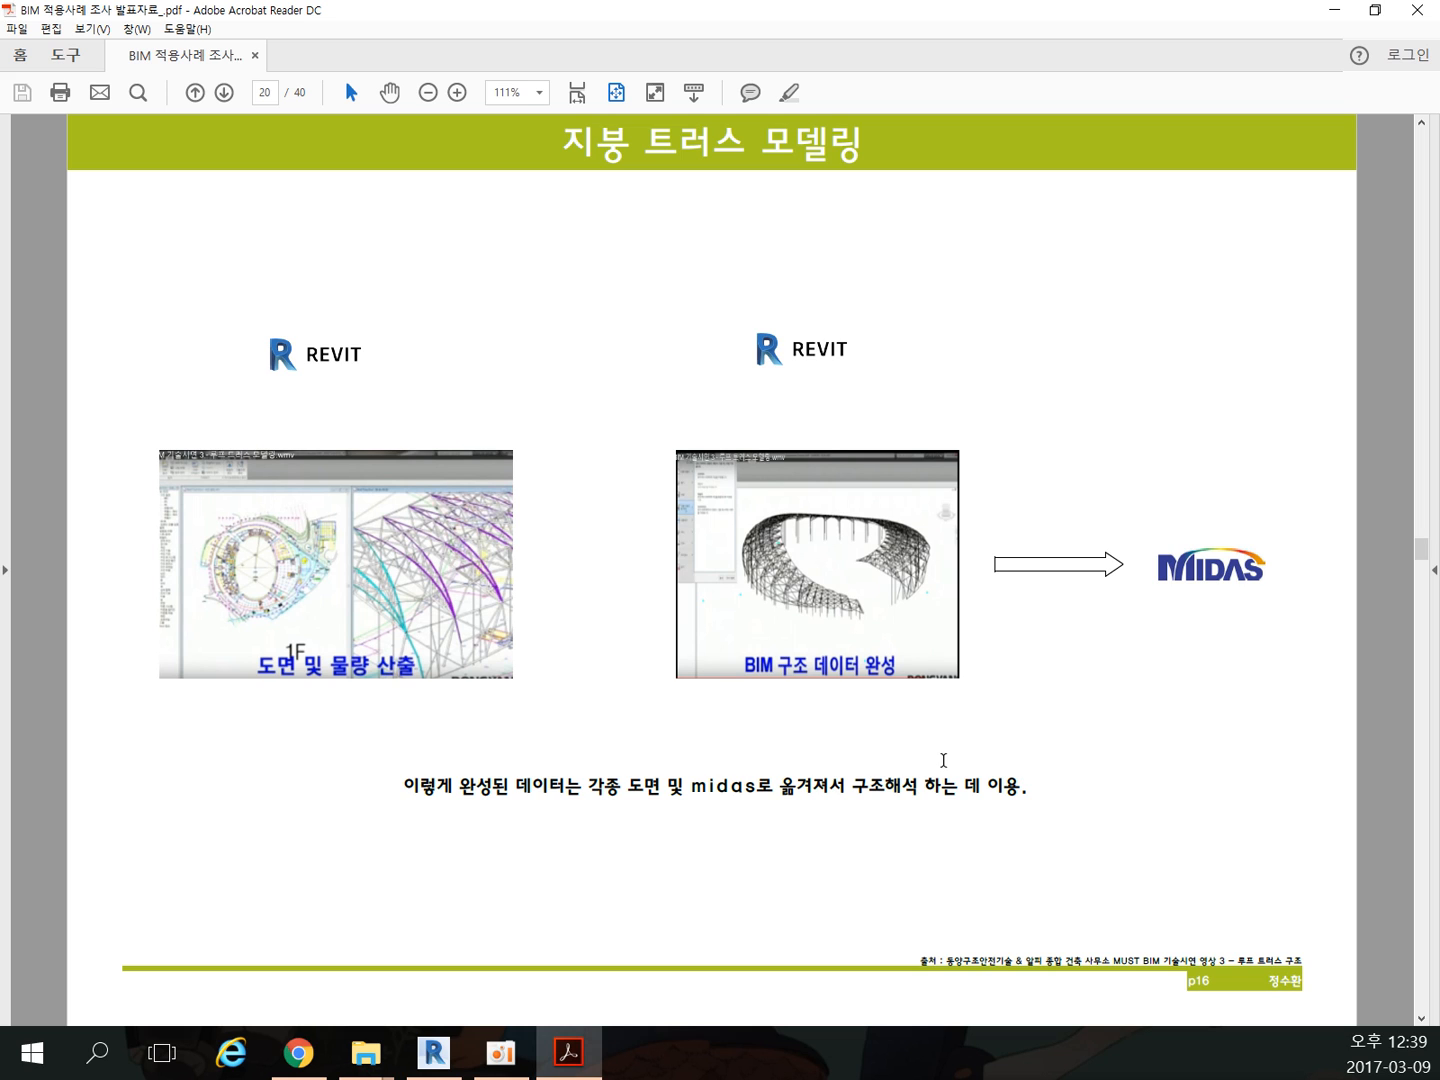
scroll(900, 745, down, 3)
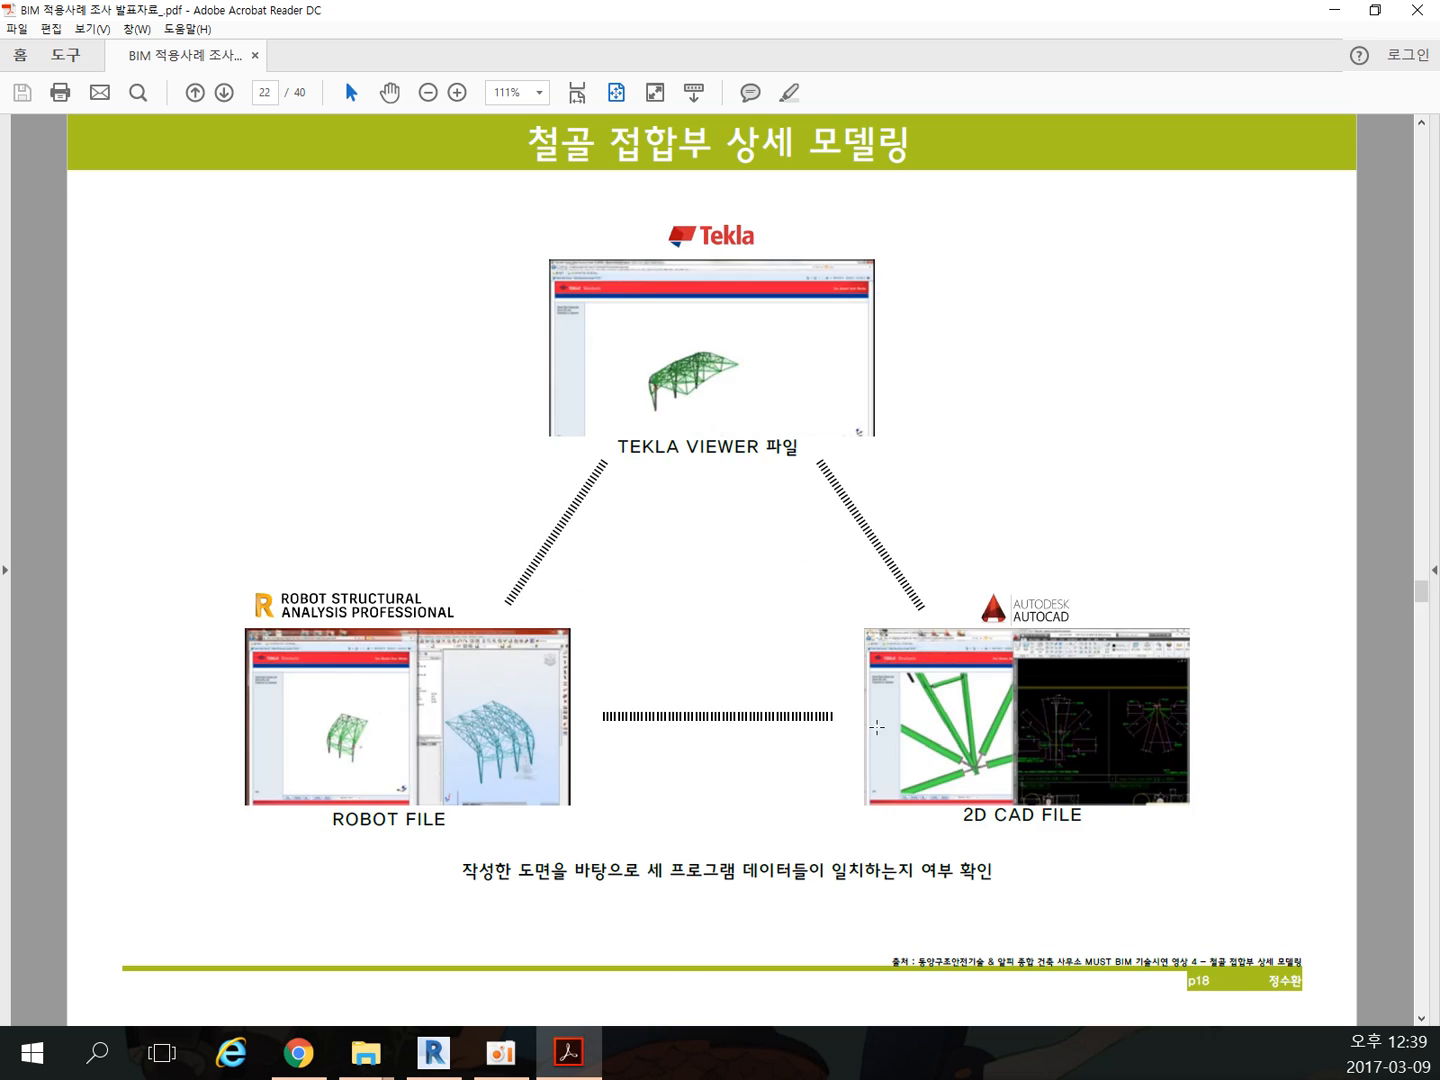
Step: Examine the pages on quantity estimation (견적 산출), clash checking (간섭 체크) and construction process simulation (공정 시뮬레이션)
scroll(880, 724, down, 4)
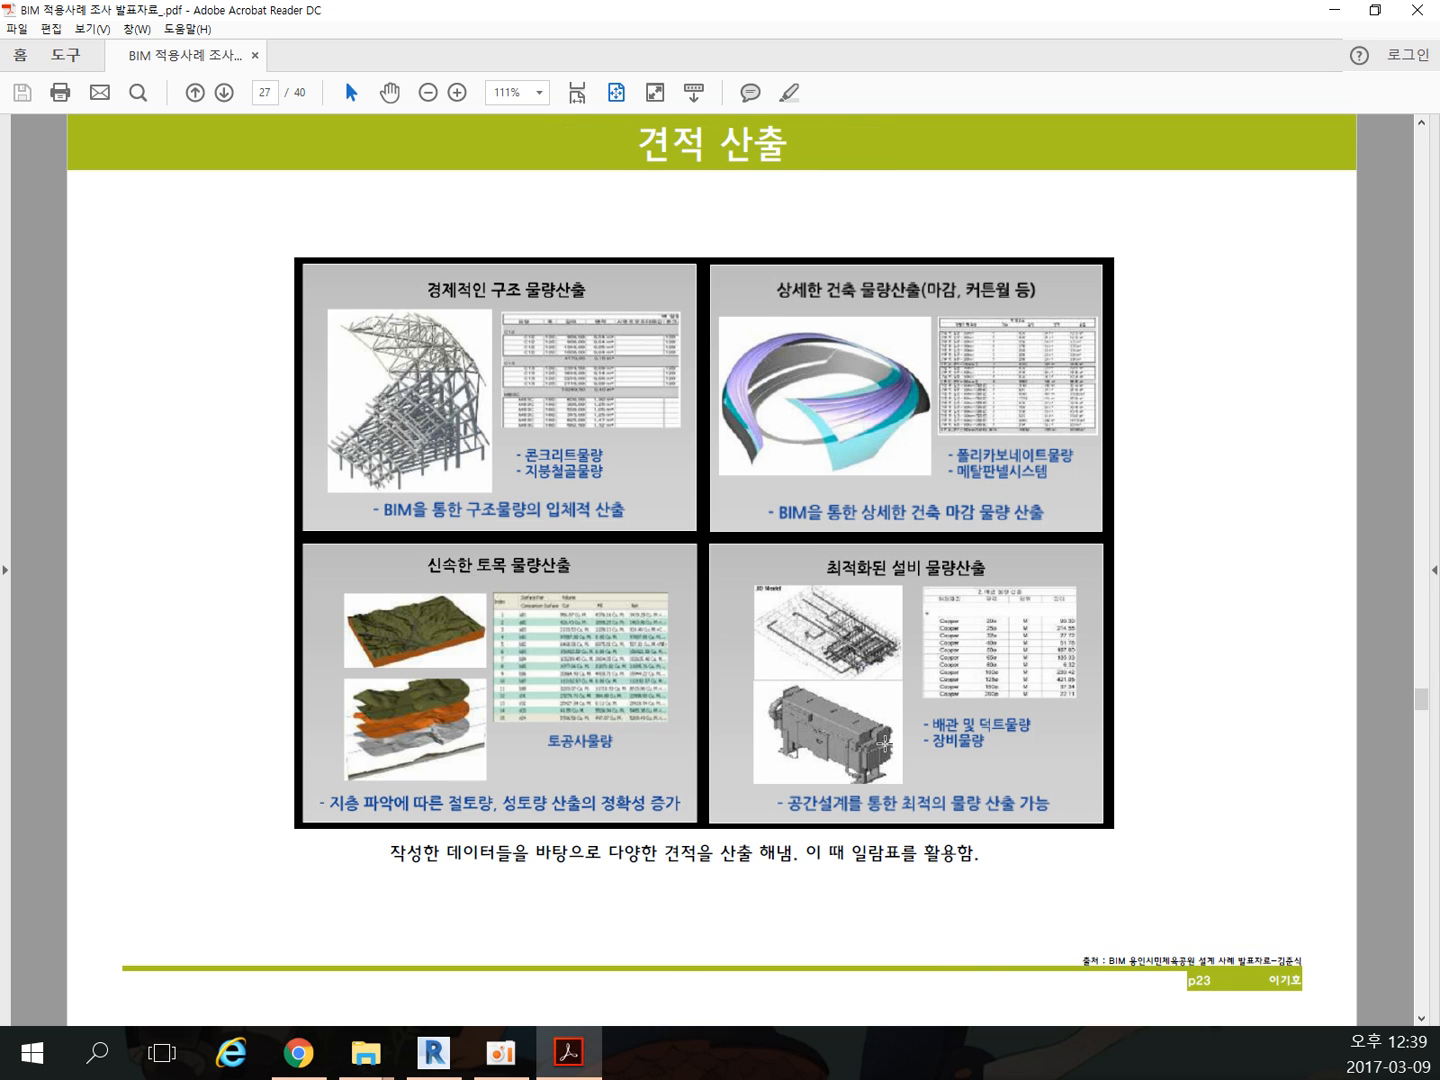
scroll(891, 753, down, 3)
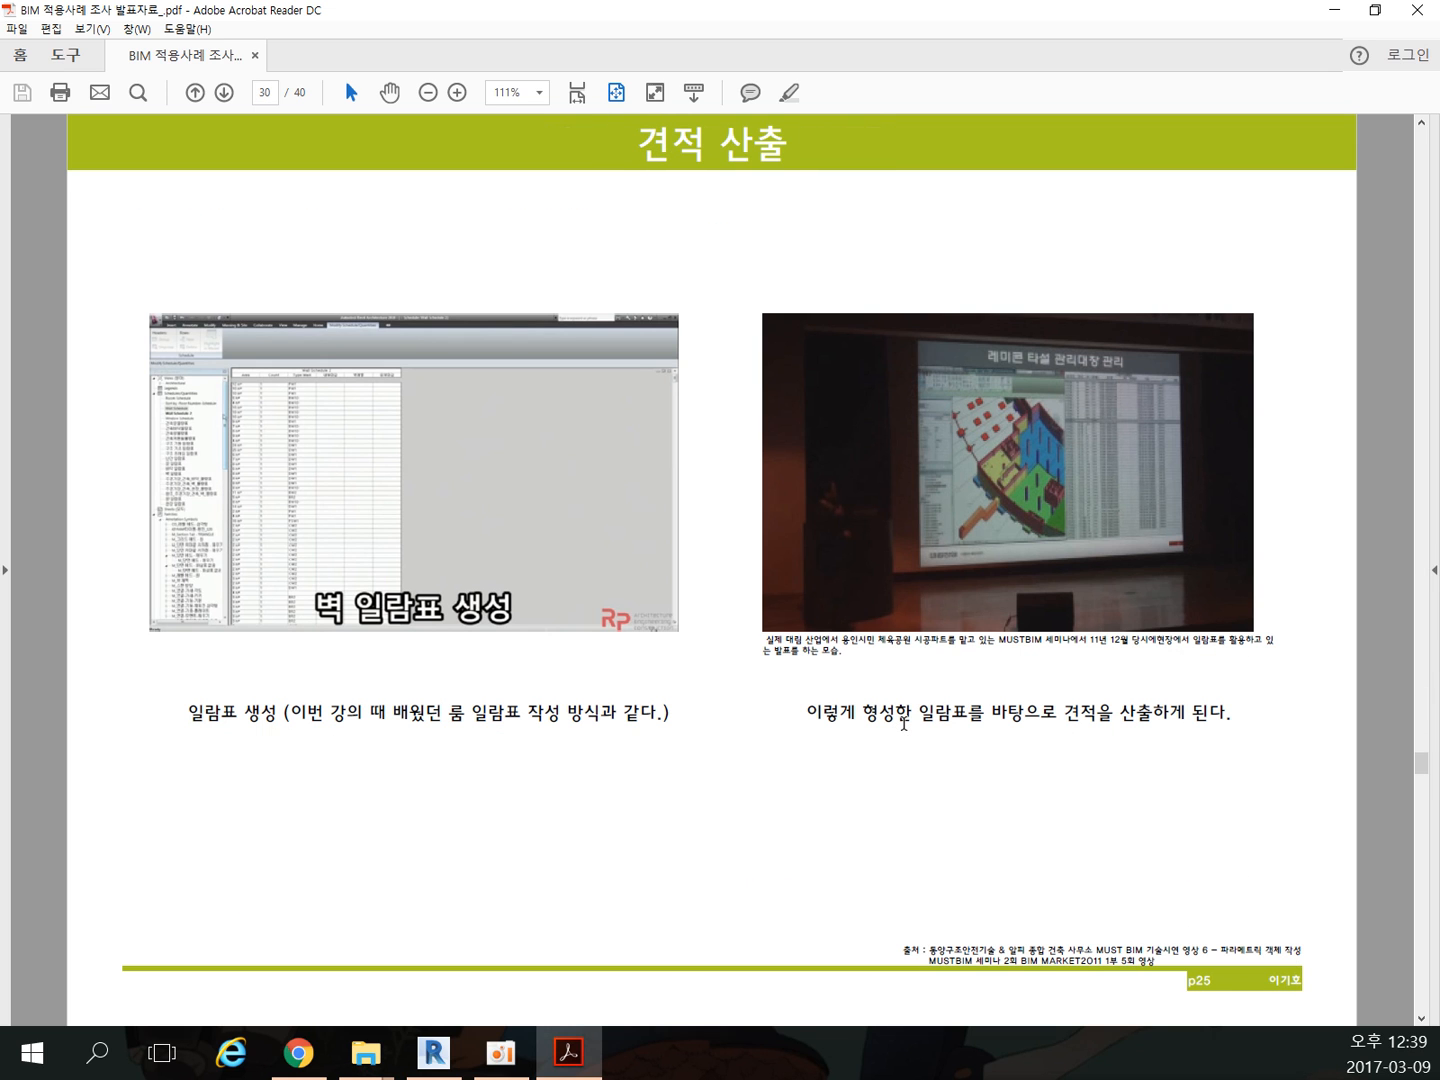
scroll(906, 724, up, 1)
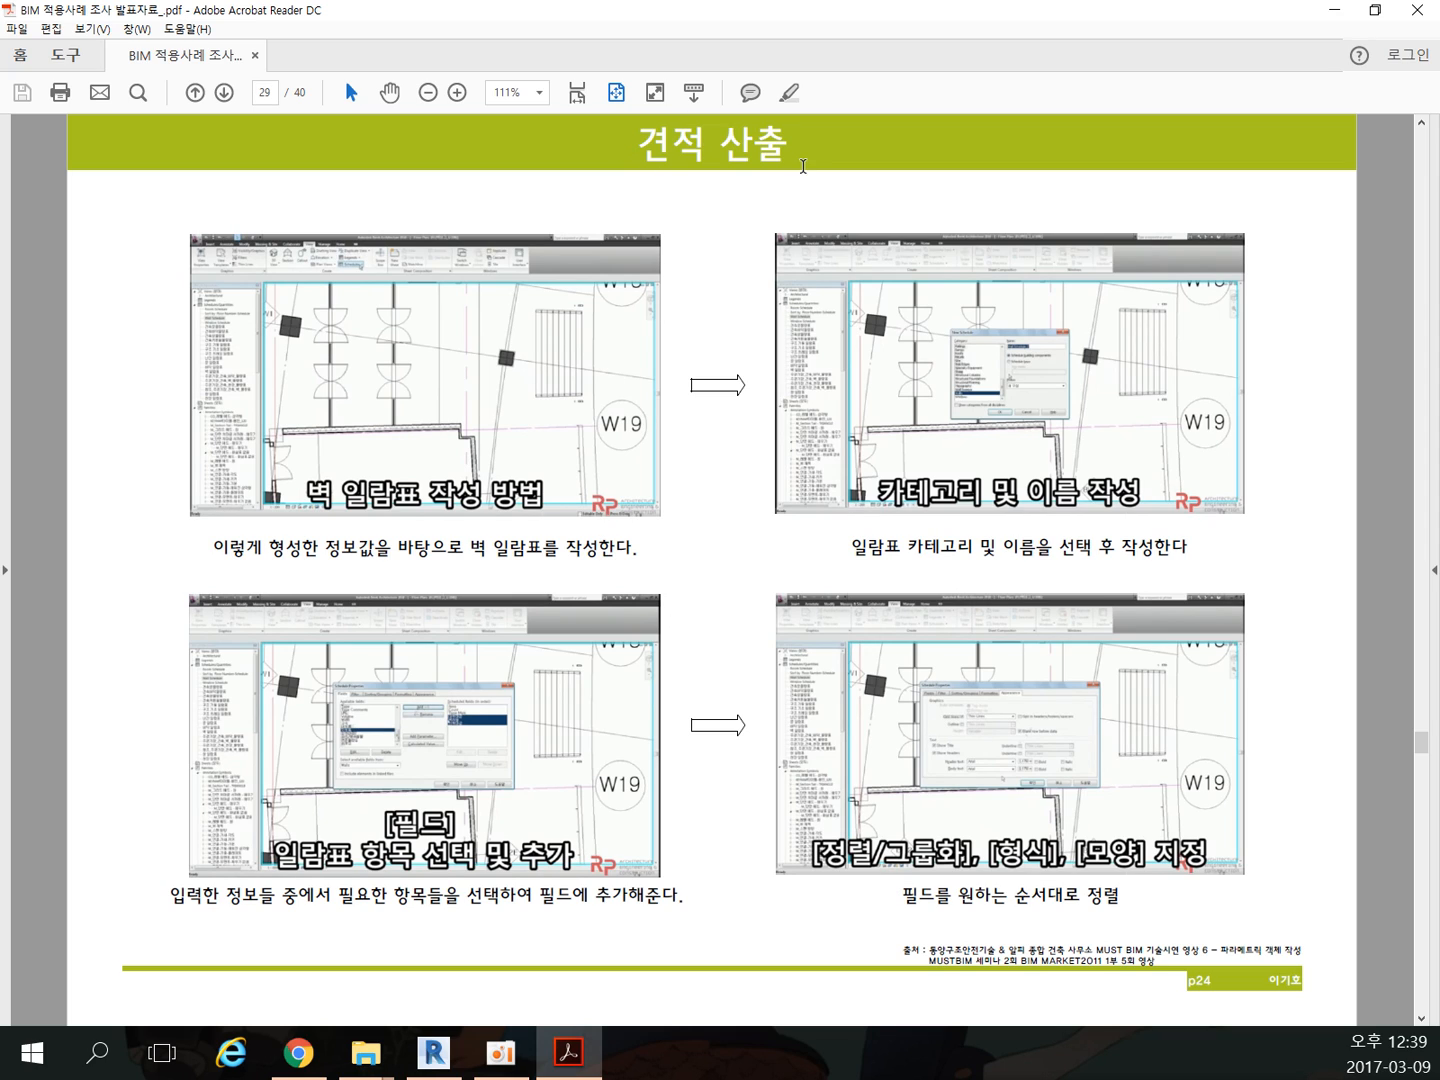
scroll(1127, 751, down, 2)
scroll(1127, 751, up, 1)
scroll(1131, 745, down, 1)
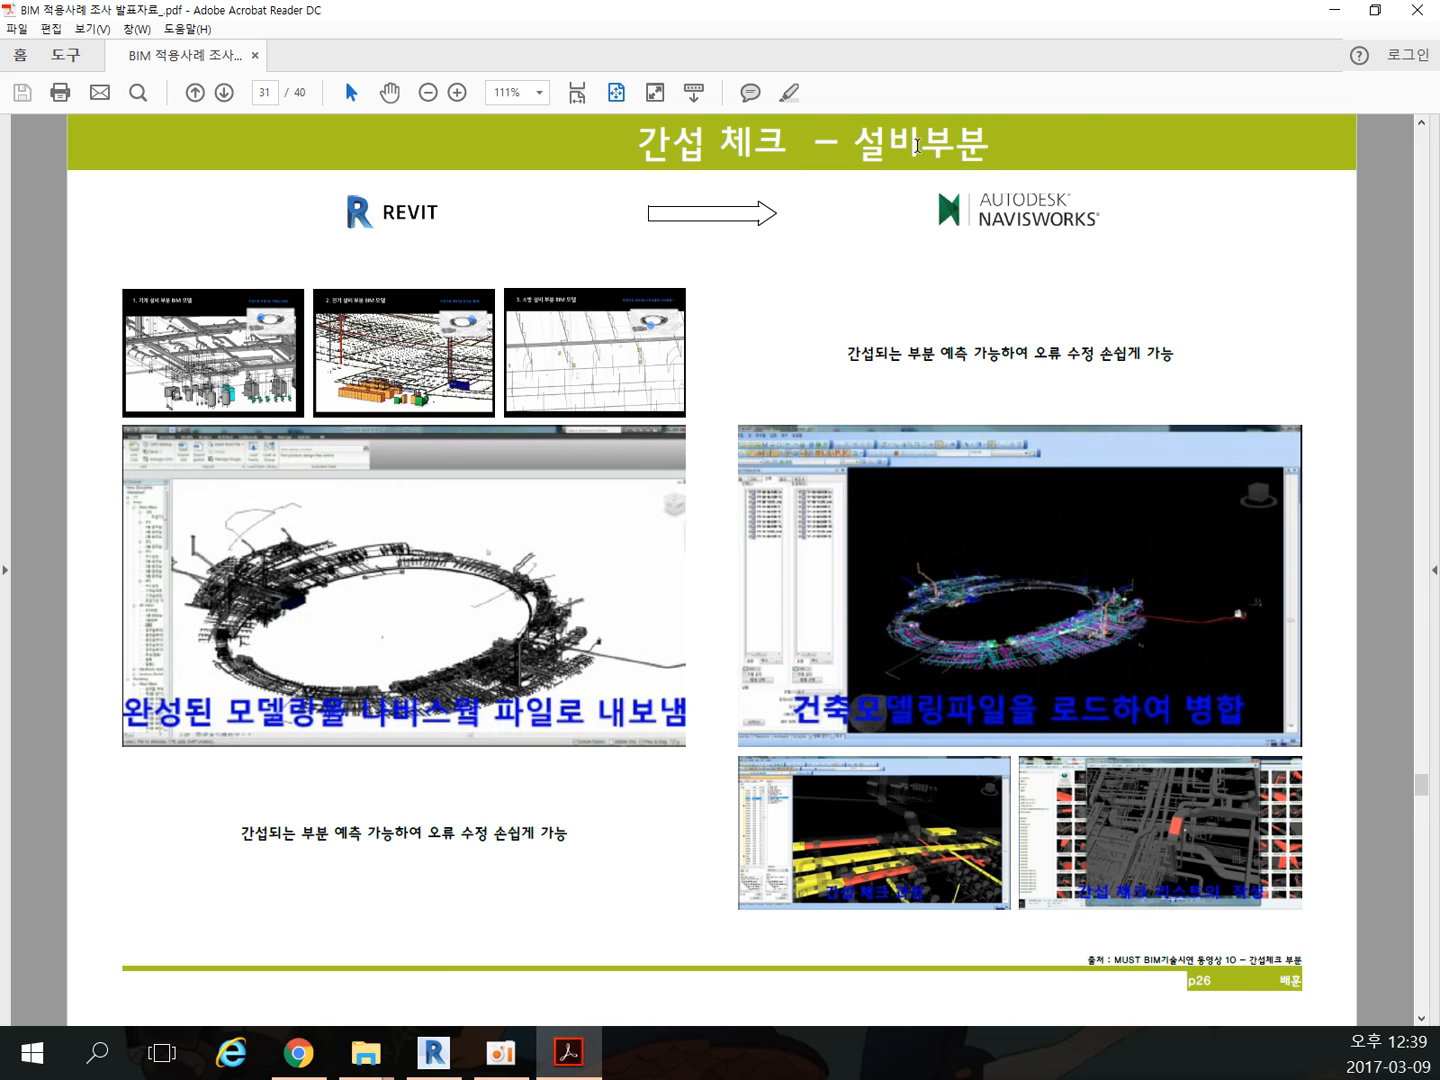
scroll(659, 679, down, 1)
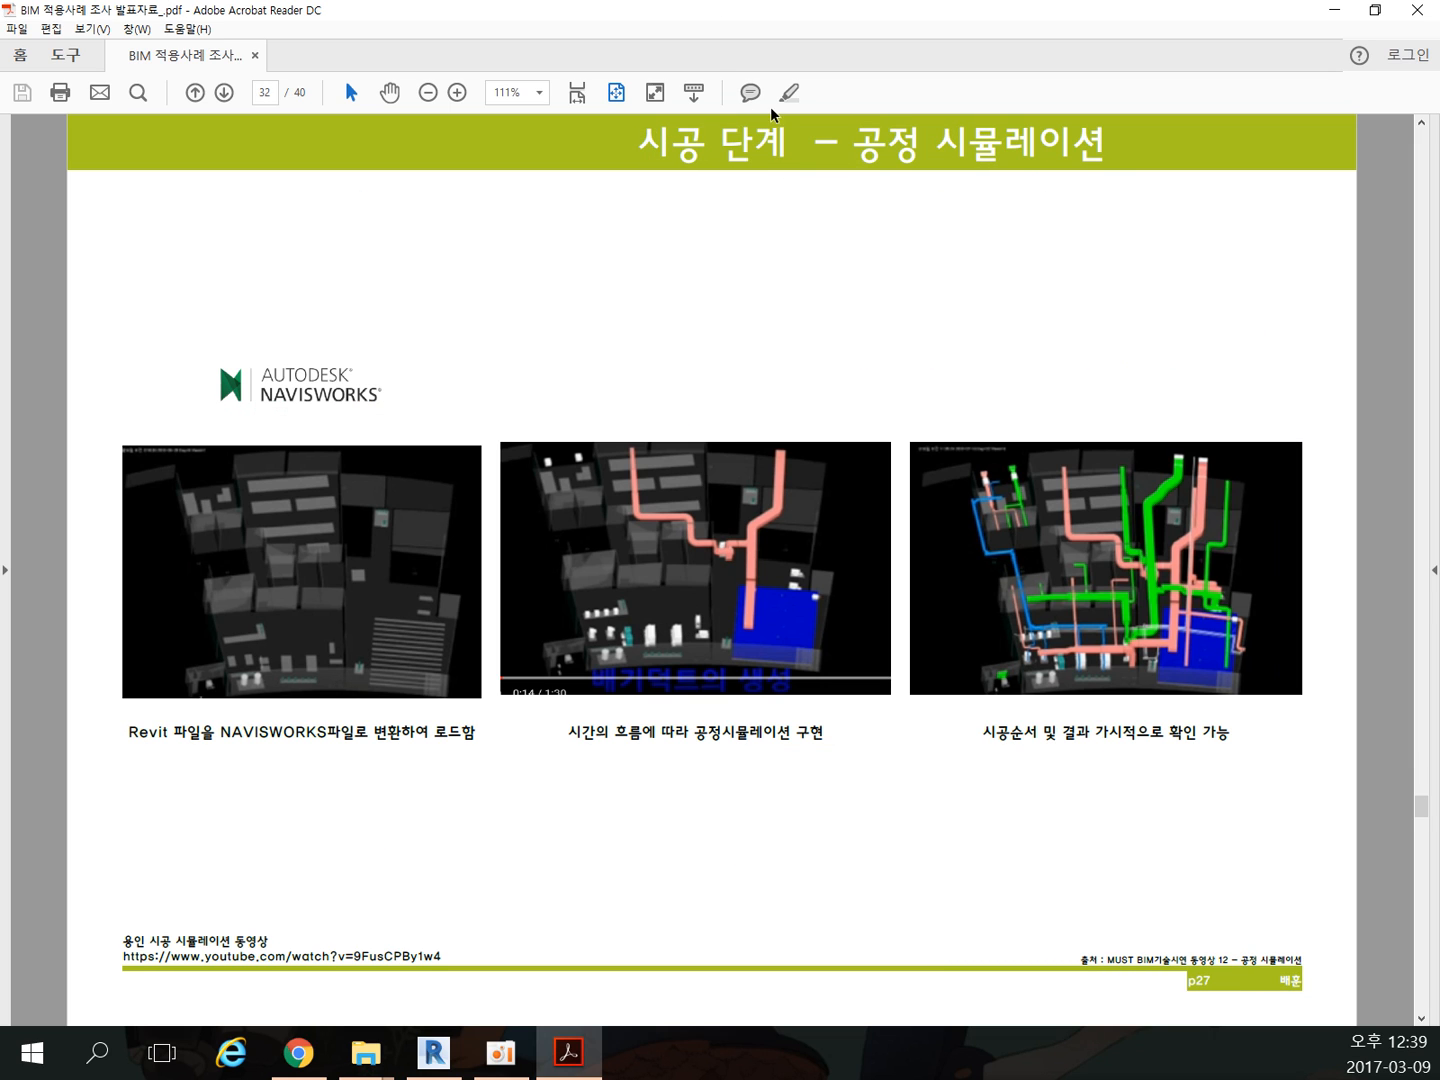
Step: Read the Conclusion pages on the benefits and limitations of BIM and the team members' reflections
scroll(769, 516, down, 1)
scroll(790, 505, down, 1)
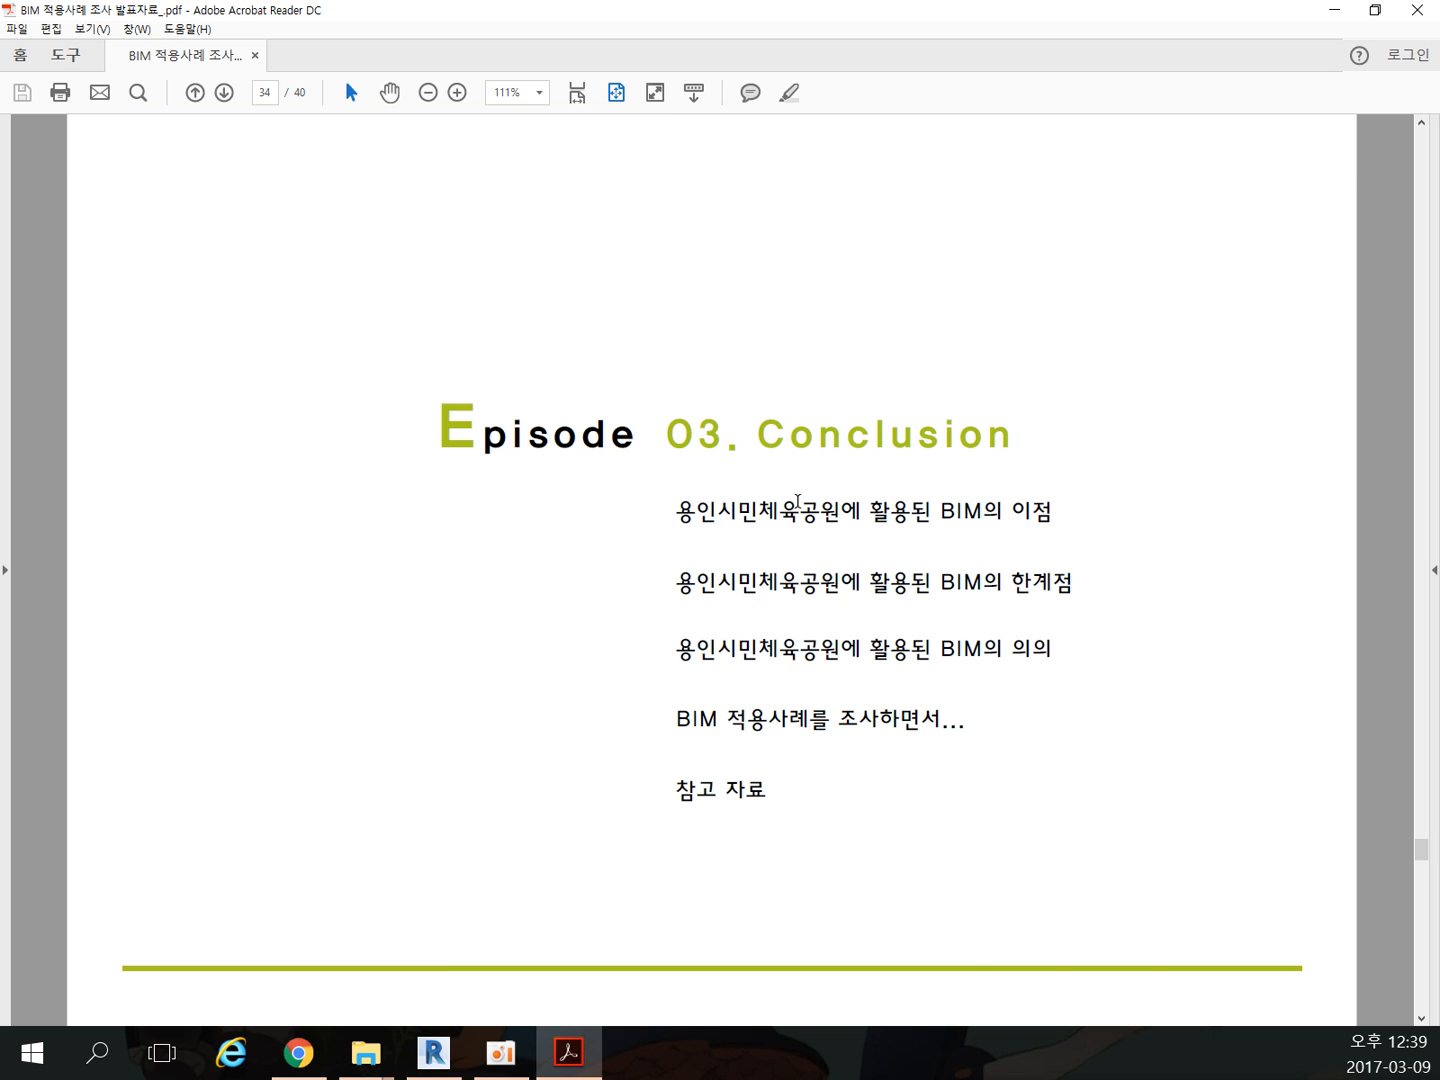
scroll(796, 499, down, 1)
scroll(761, 320, up, 1)
scroll(843, 541, down, 1)
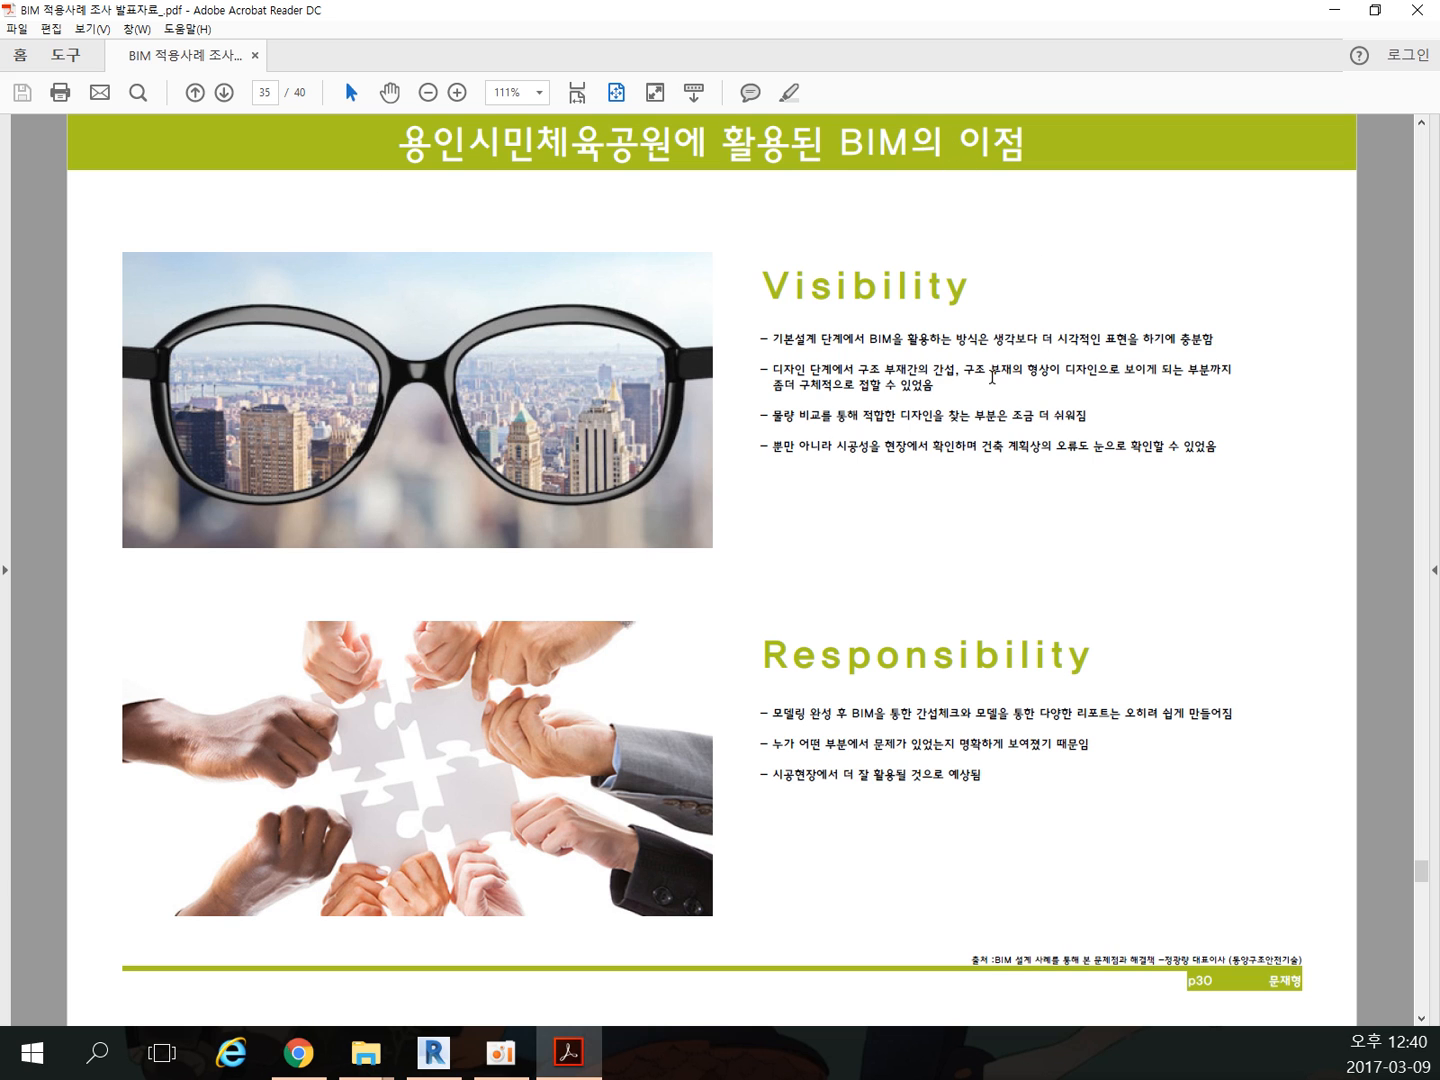
scroll(850, 590, down, 1)
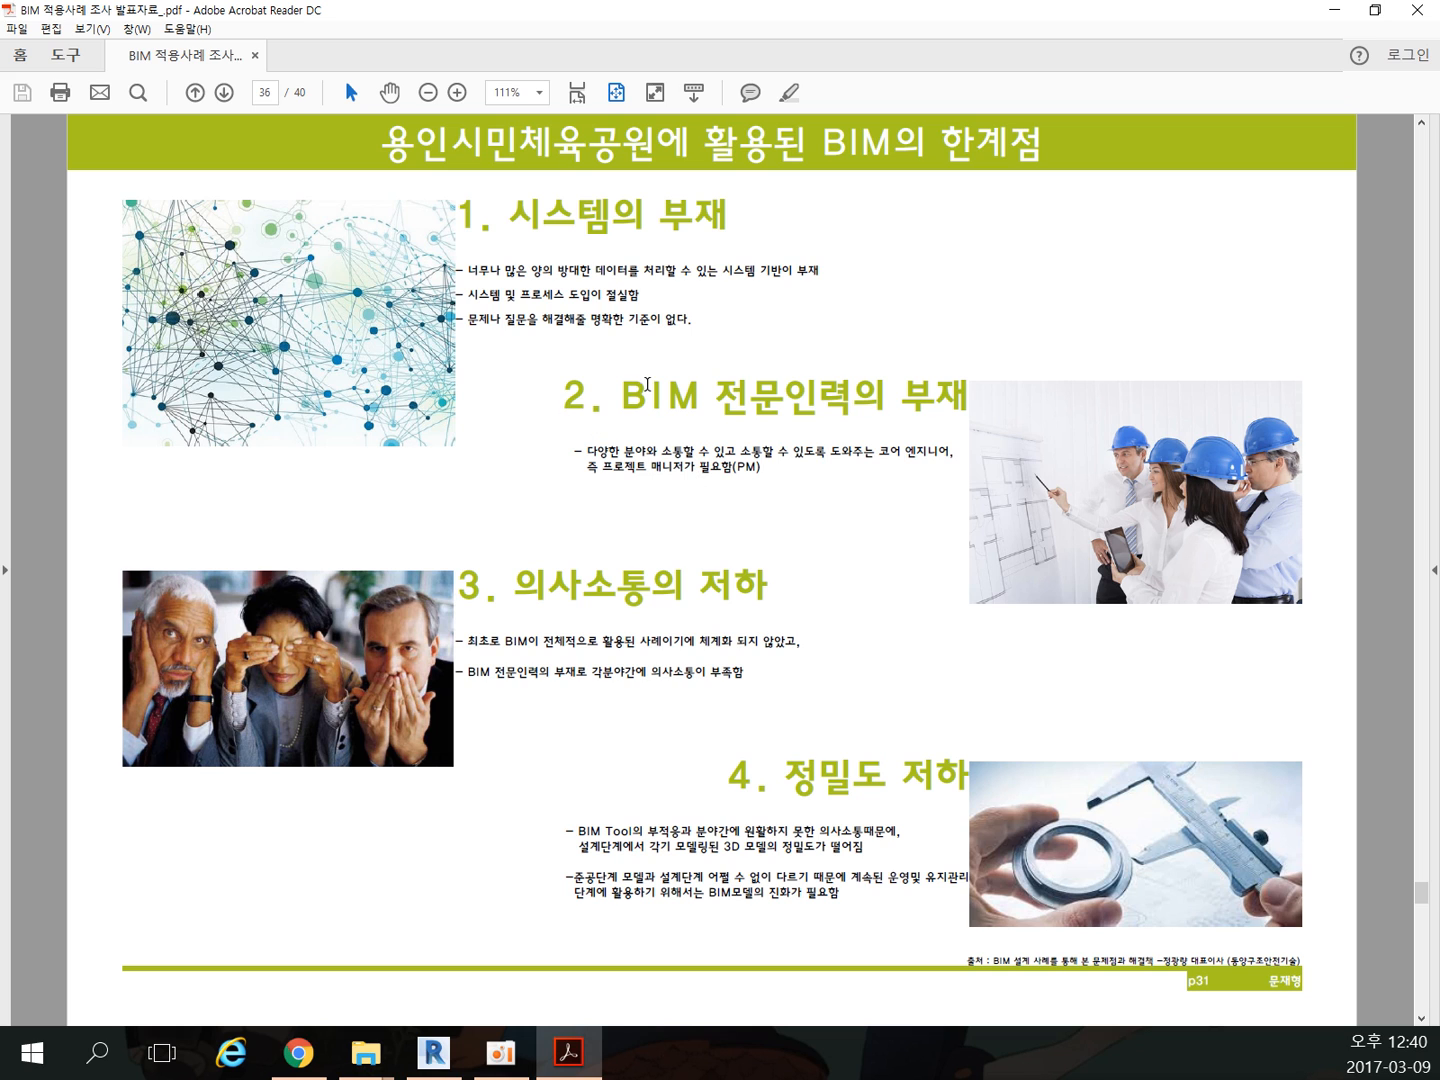
scroll(644, 399, down, 1)
scroll(644, 399, down, 2)
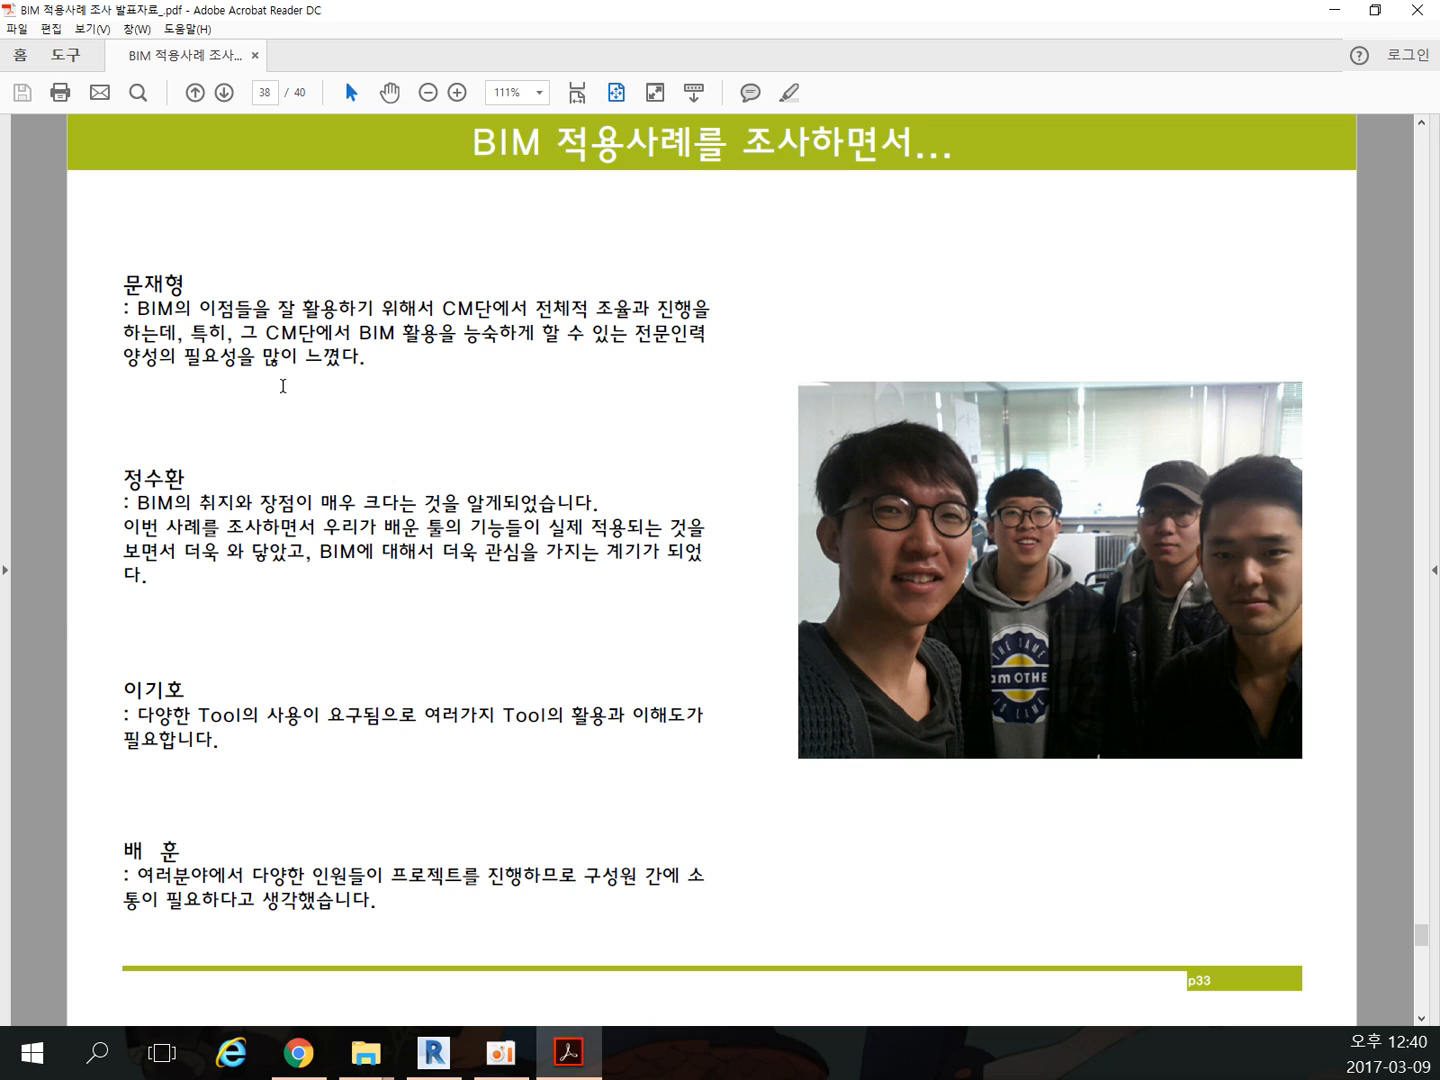
Step: Review the reference list (참고 자료) alongside the team photo page and the closing page
scroll(710, 446, down, 1)
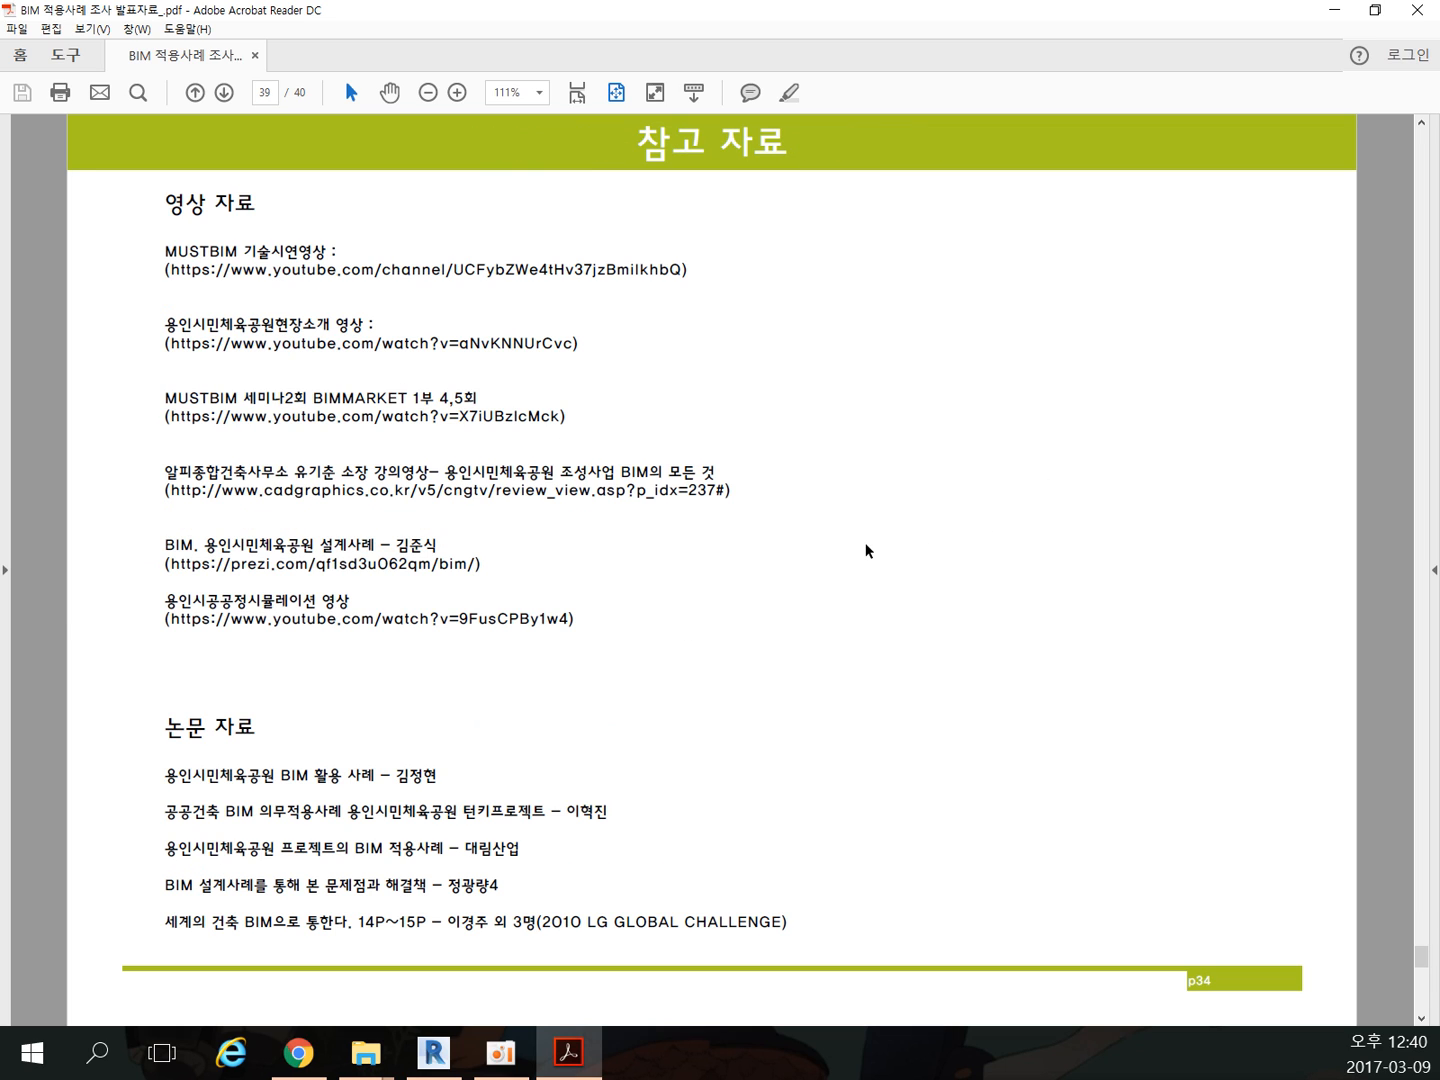
scroll(846, 507, up, 1)
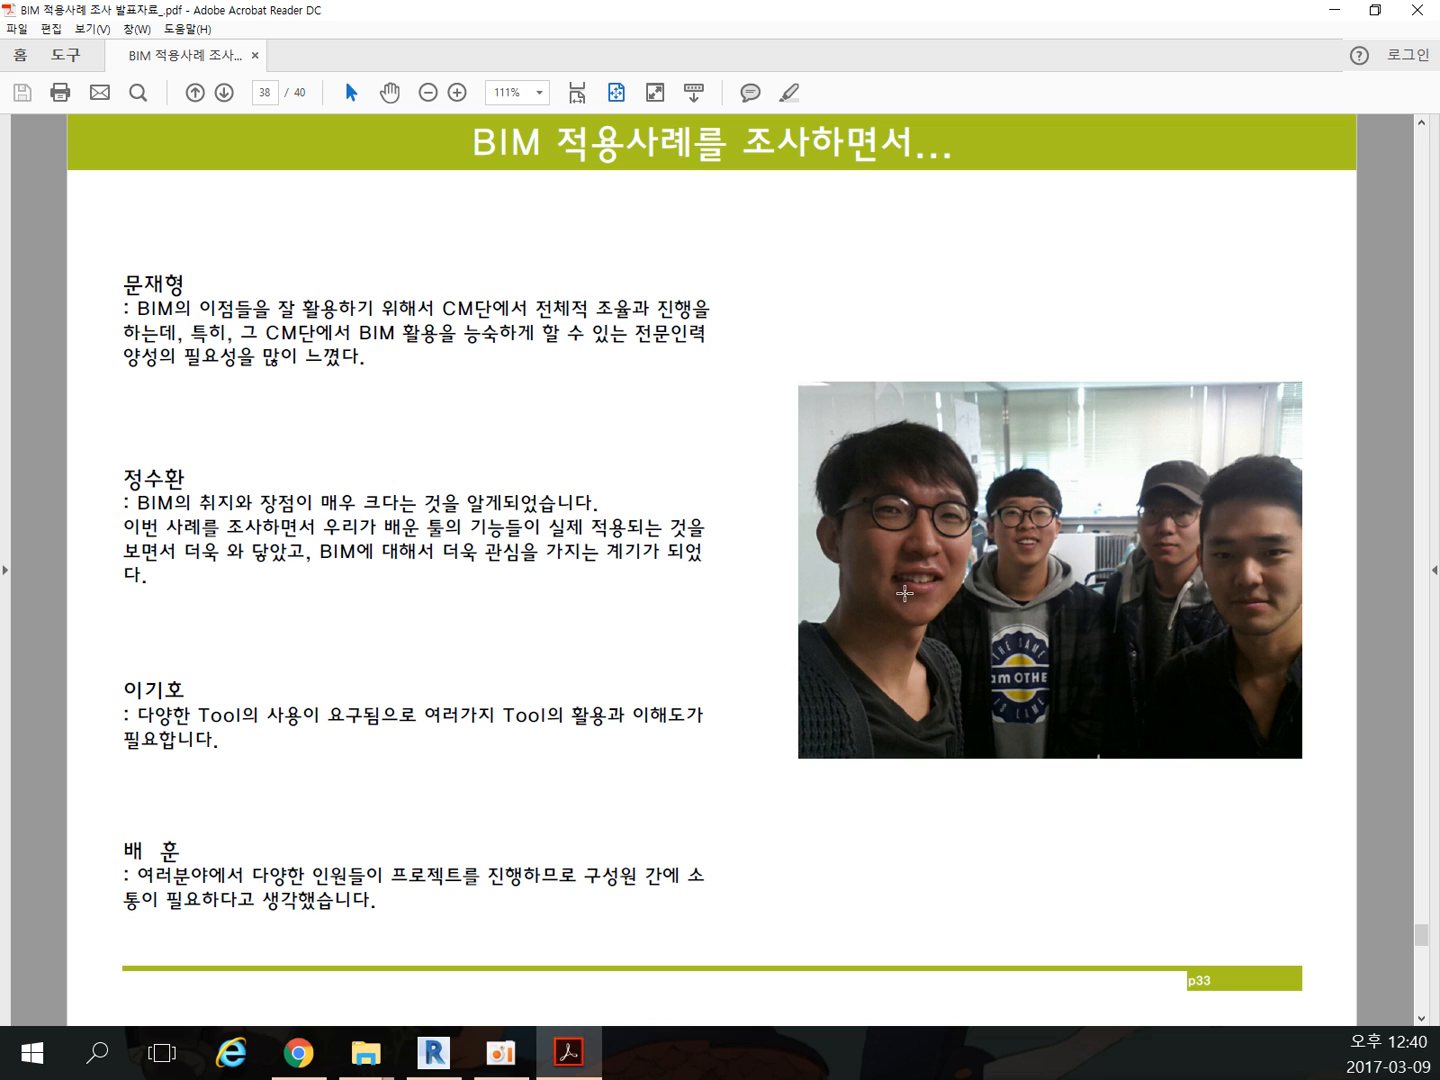
scroll(661, 648, down, 2)
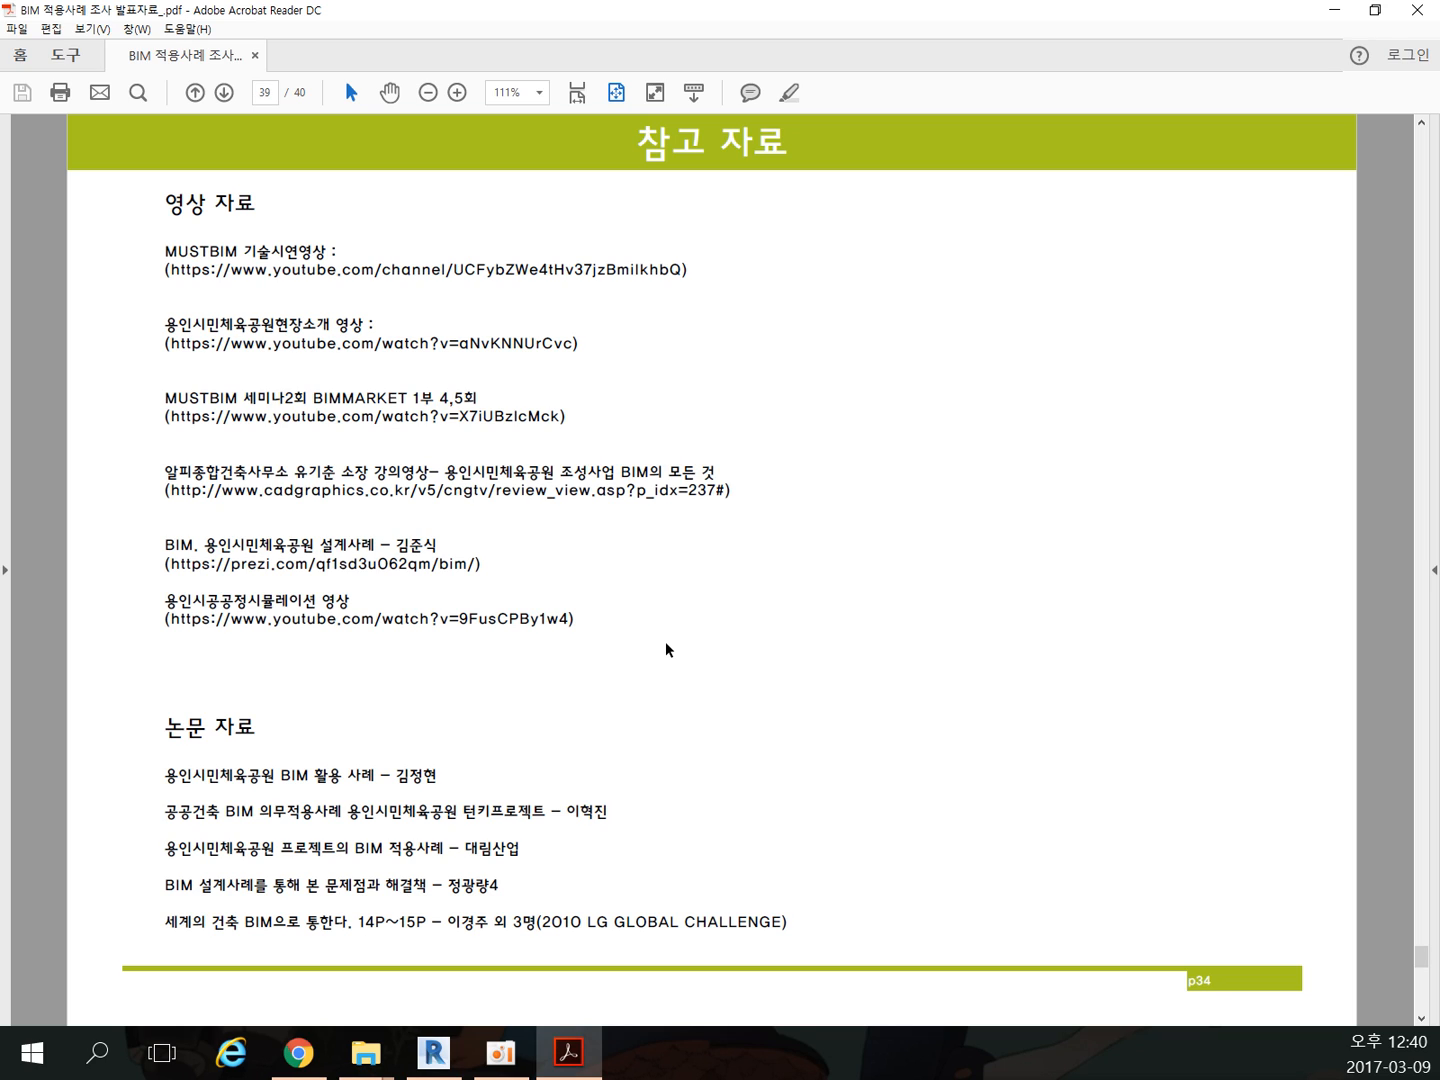
scroll(741, 673, down, 2)
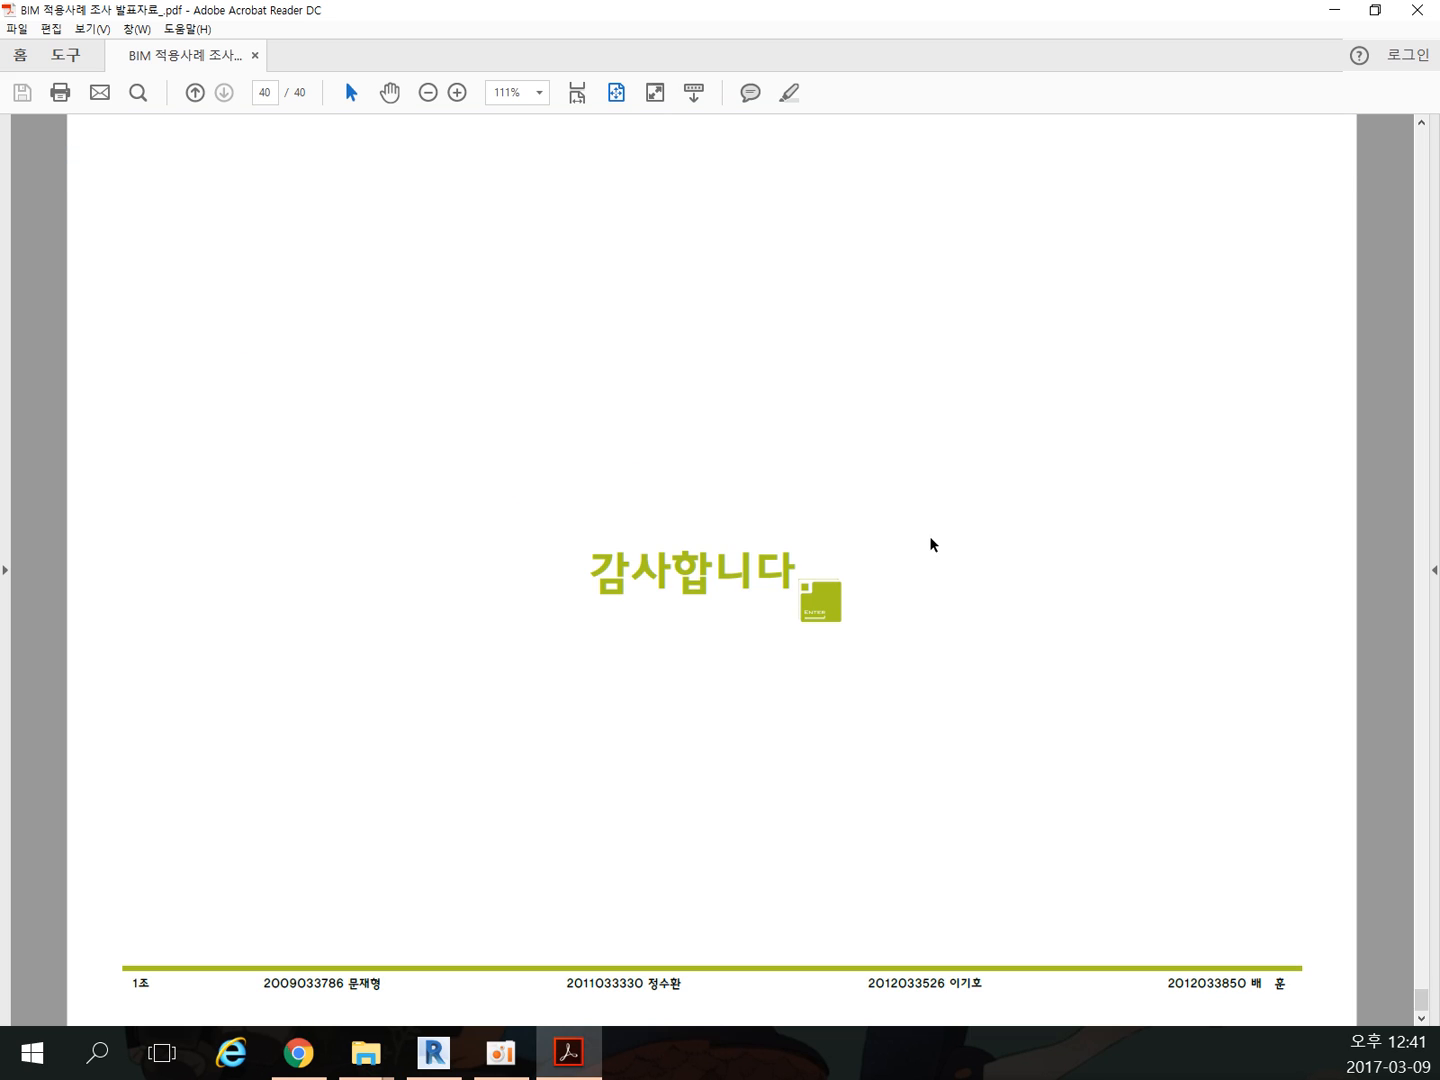
scroll(1094, 672, up, 1)
scroll(1091, 679, down, 1)
scroll(1094, 688, up, 1)
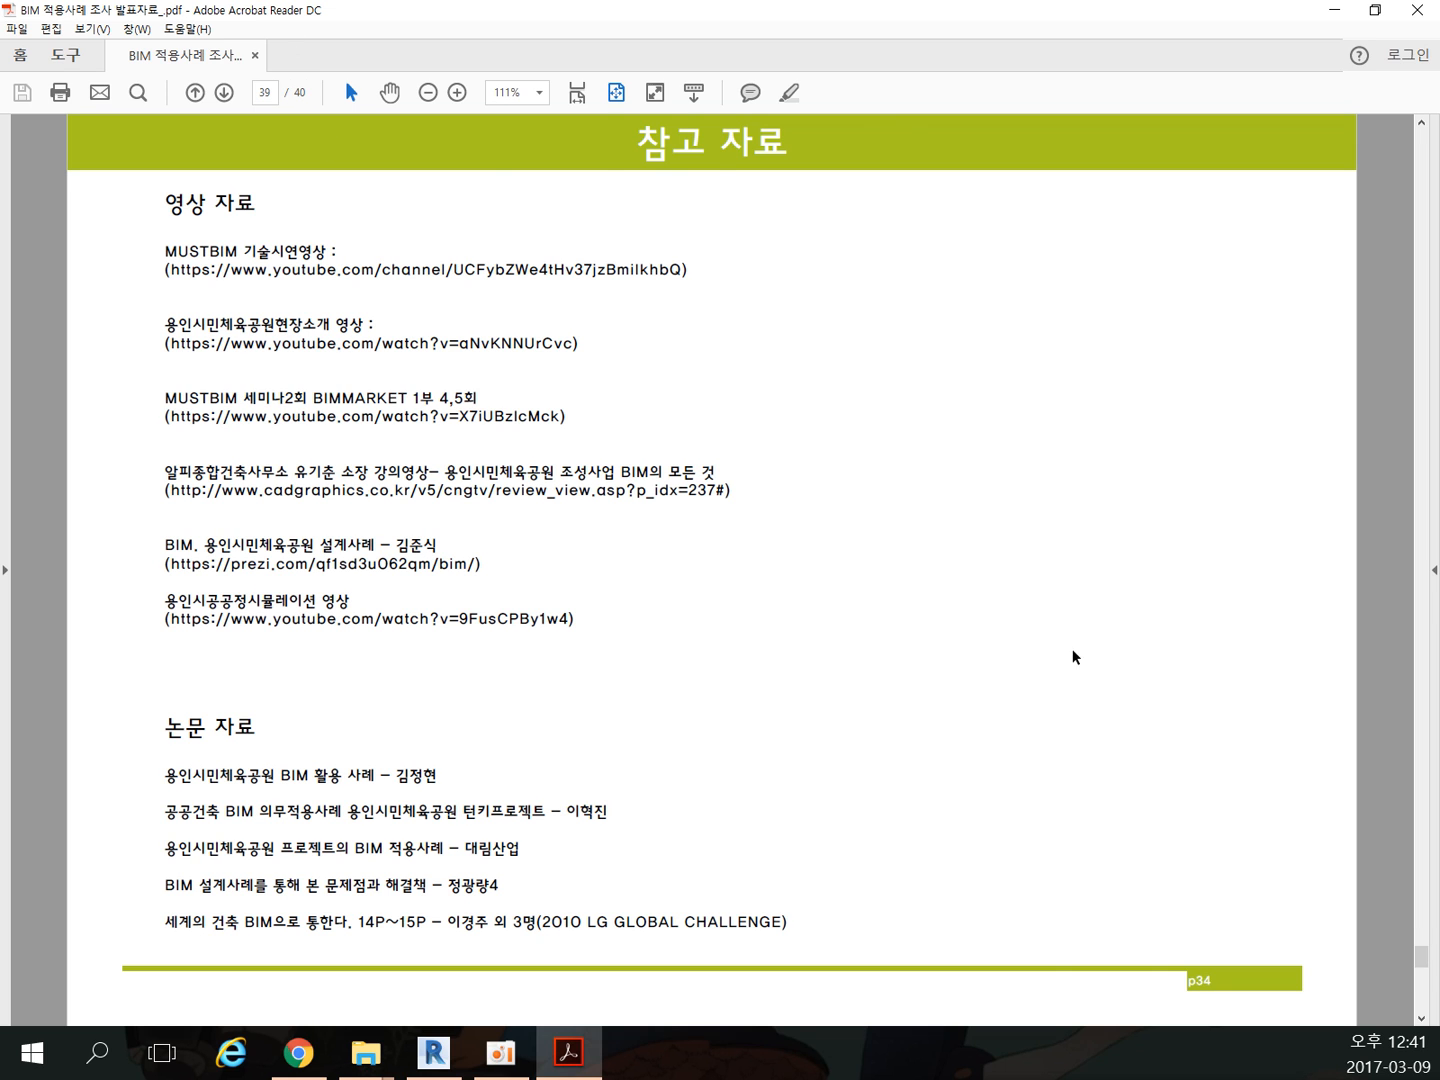
Step: Go back through the presentation to the consortium organization page, 용인시민체육공원 컨소시엄의 구성
scroll(1052, 637, up, 8)
scroll(1122, 675, up, 20)
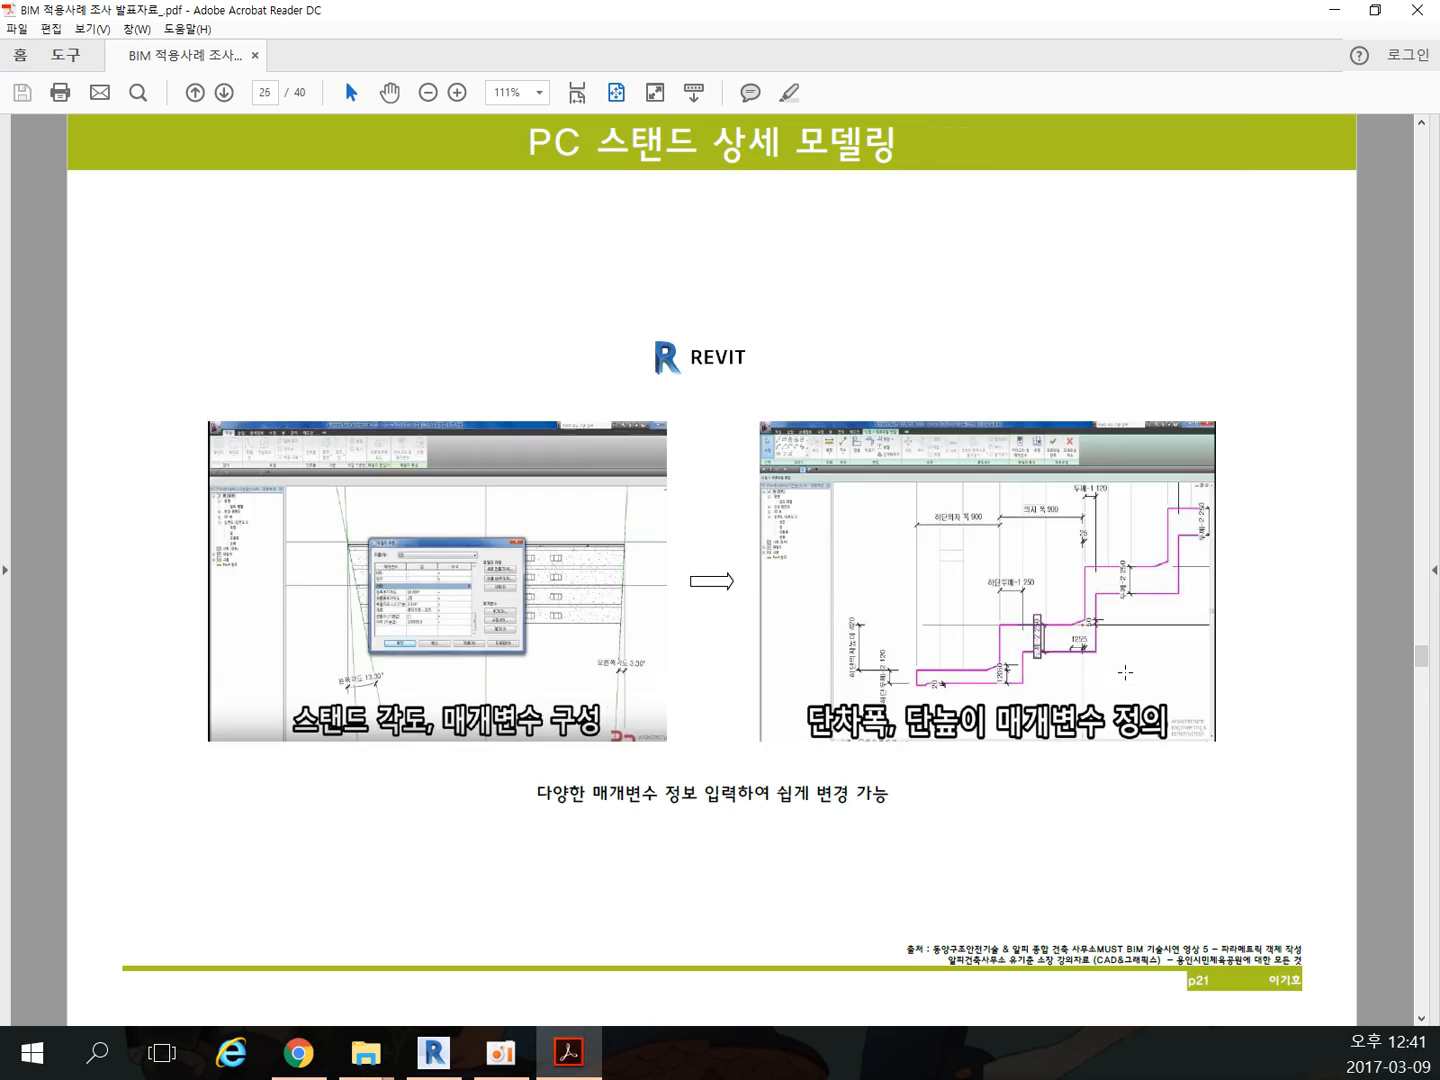
scroll(1160, 677, up, 6)
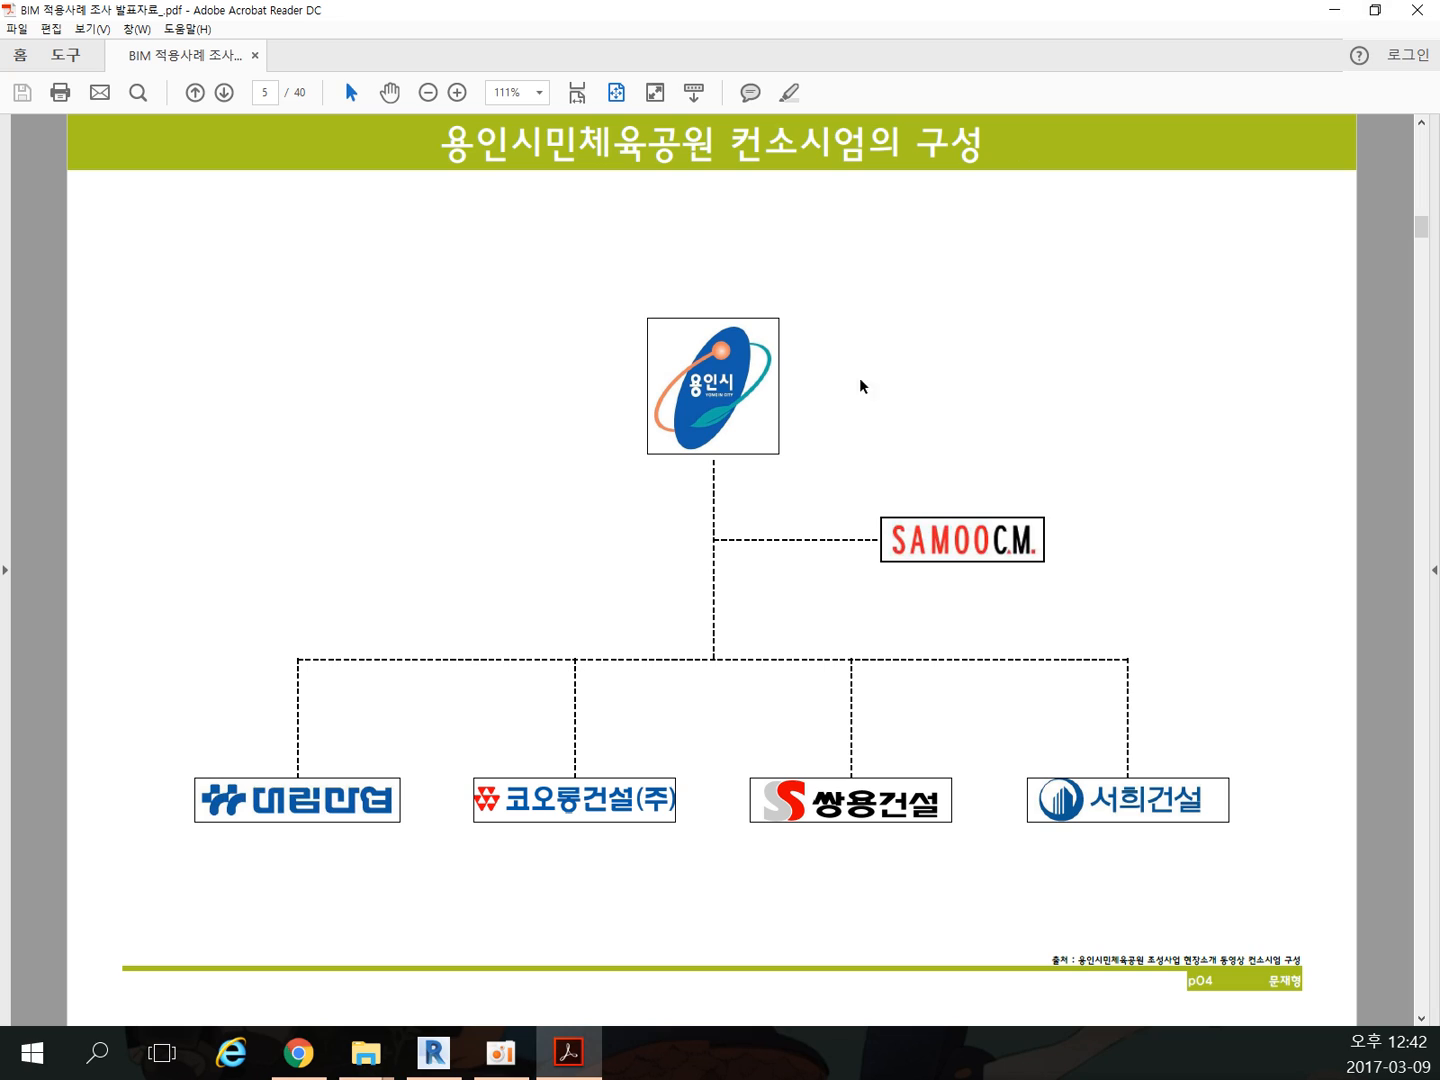
Step: Minimize the PDF reader and File Explorer, and review the sent Gmail message's class rules and submission mail format (메일작성 양식)
click(1333, 10)
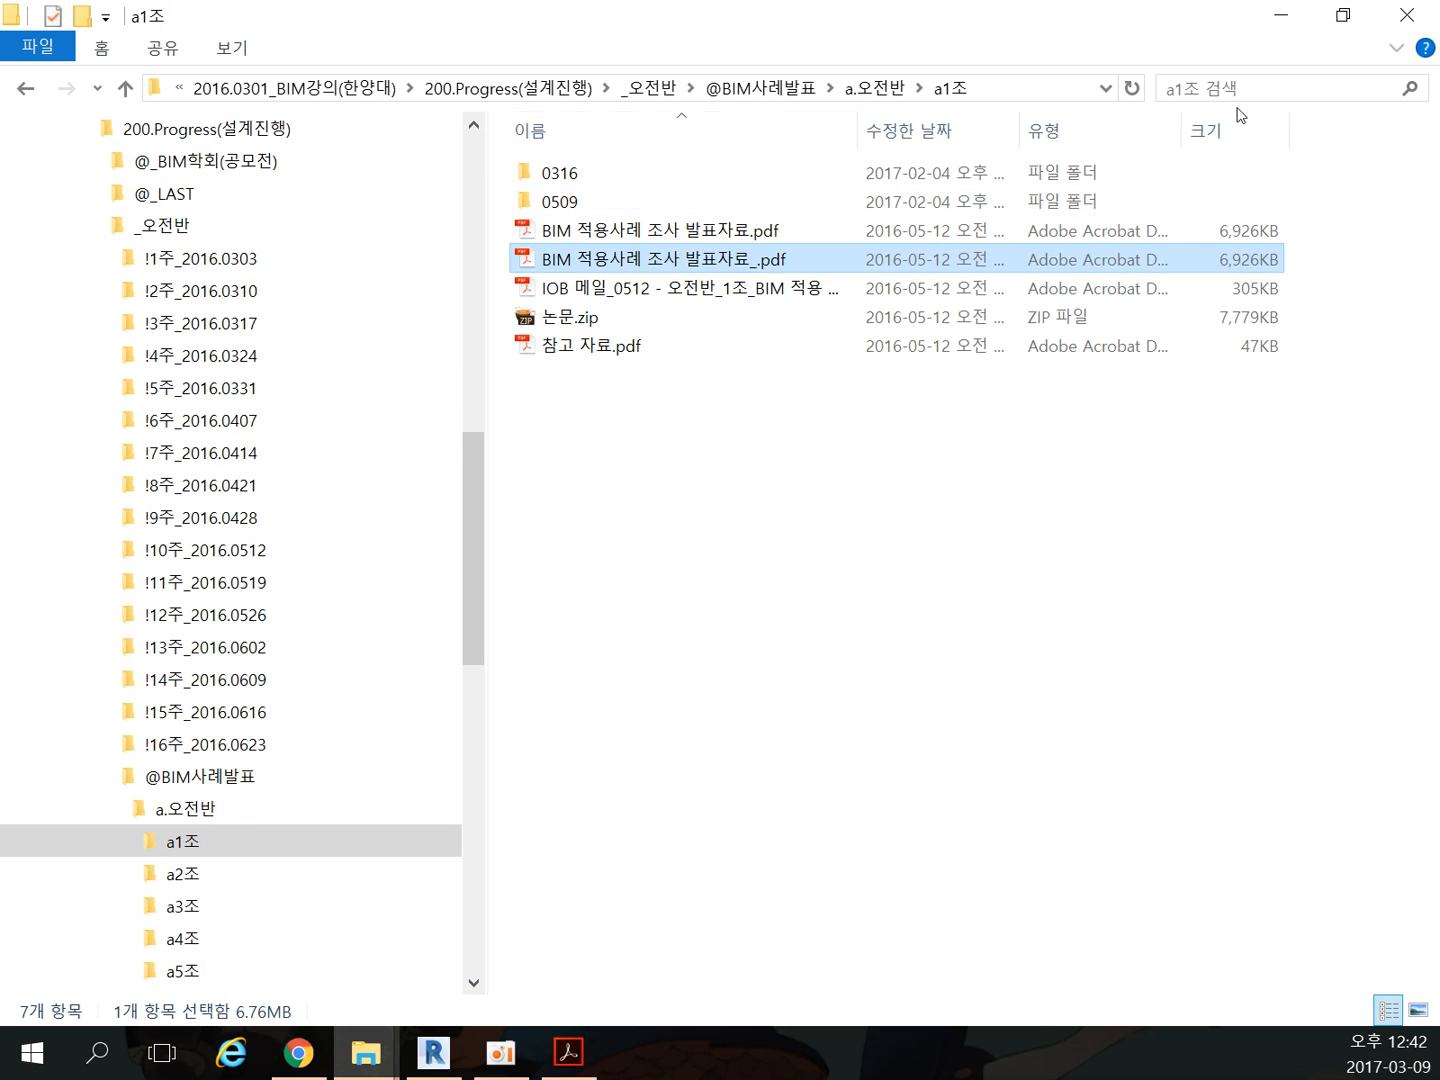
click(1281, 15)
scroll(1165, 583, down, 15)
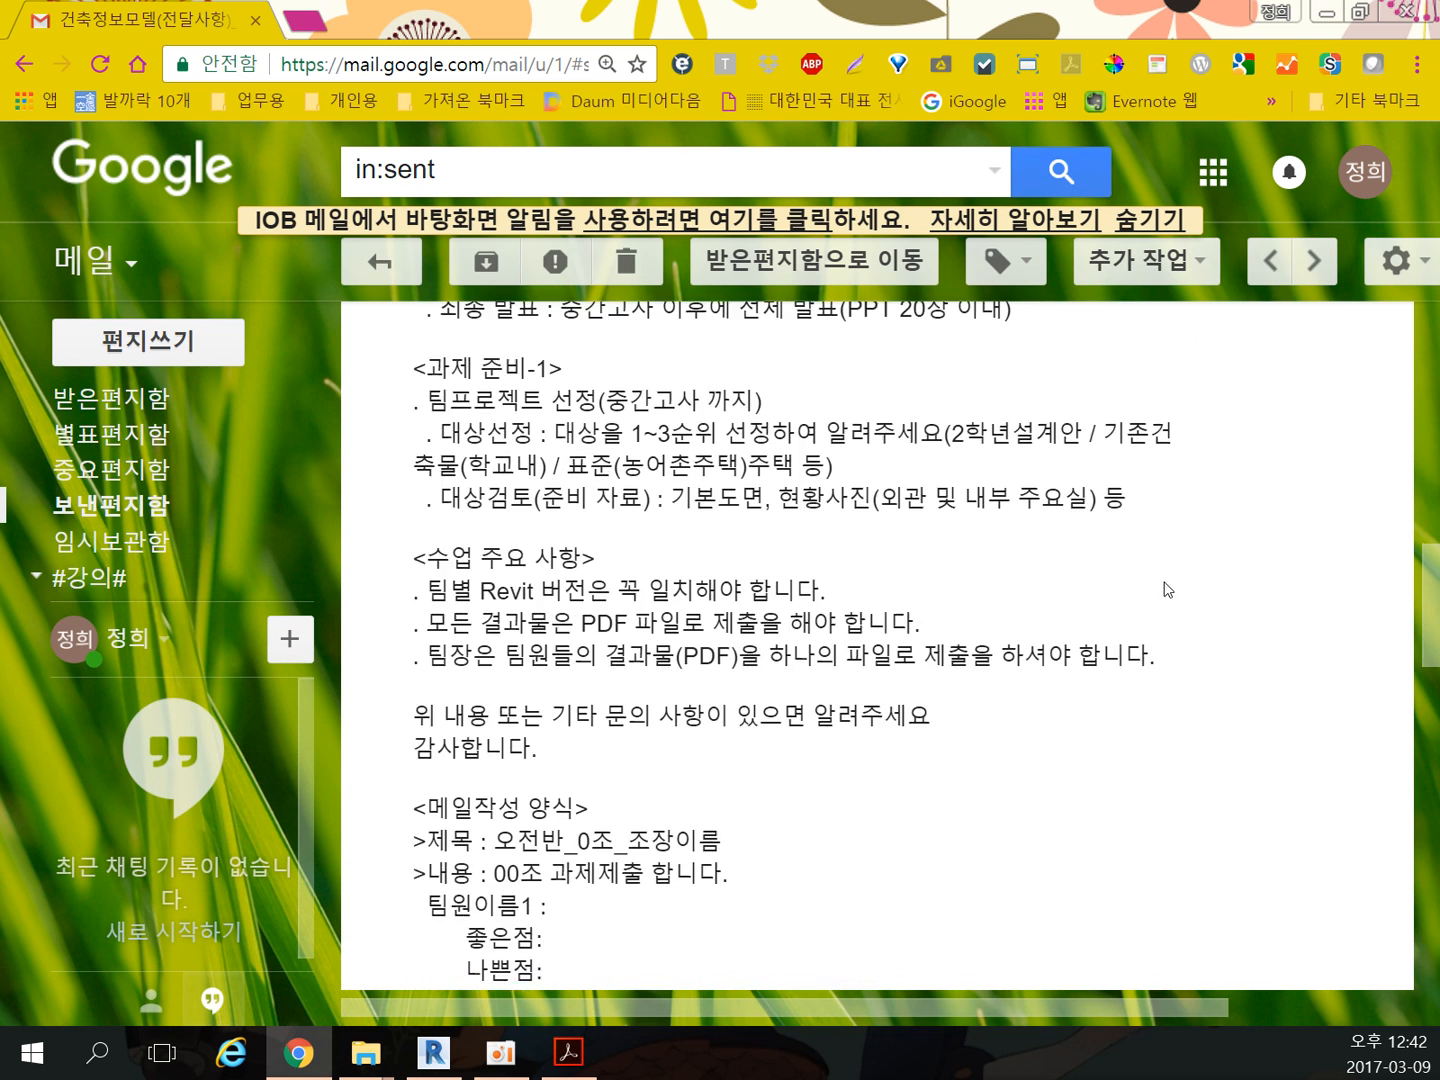
scroll(1168, 588, up, 5)
scroll(1166, 588, up, 3)
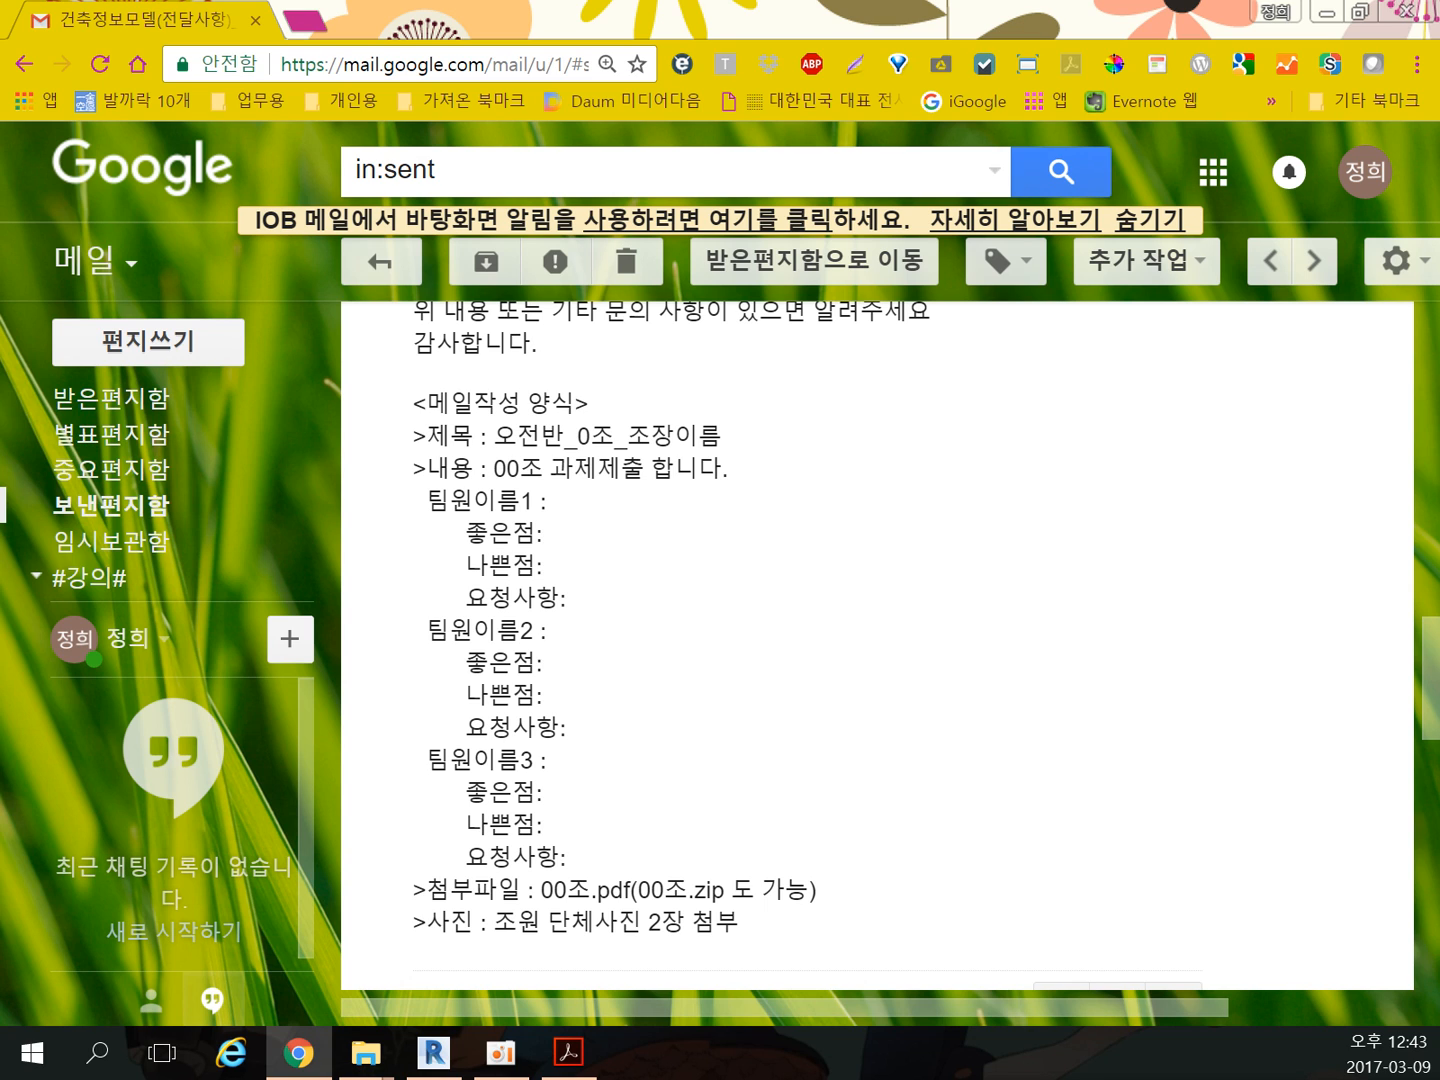
Step: Switch to File Explorer and browse the a2조 through a5조 team folders under a.오전반
key(alt+Tab)
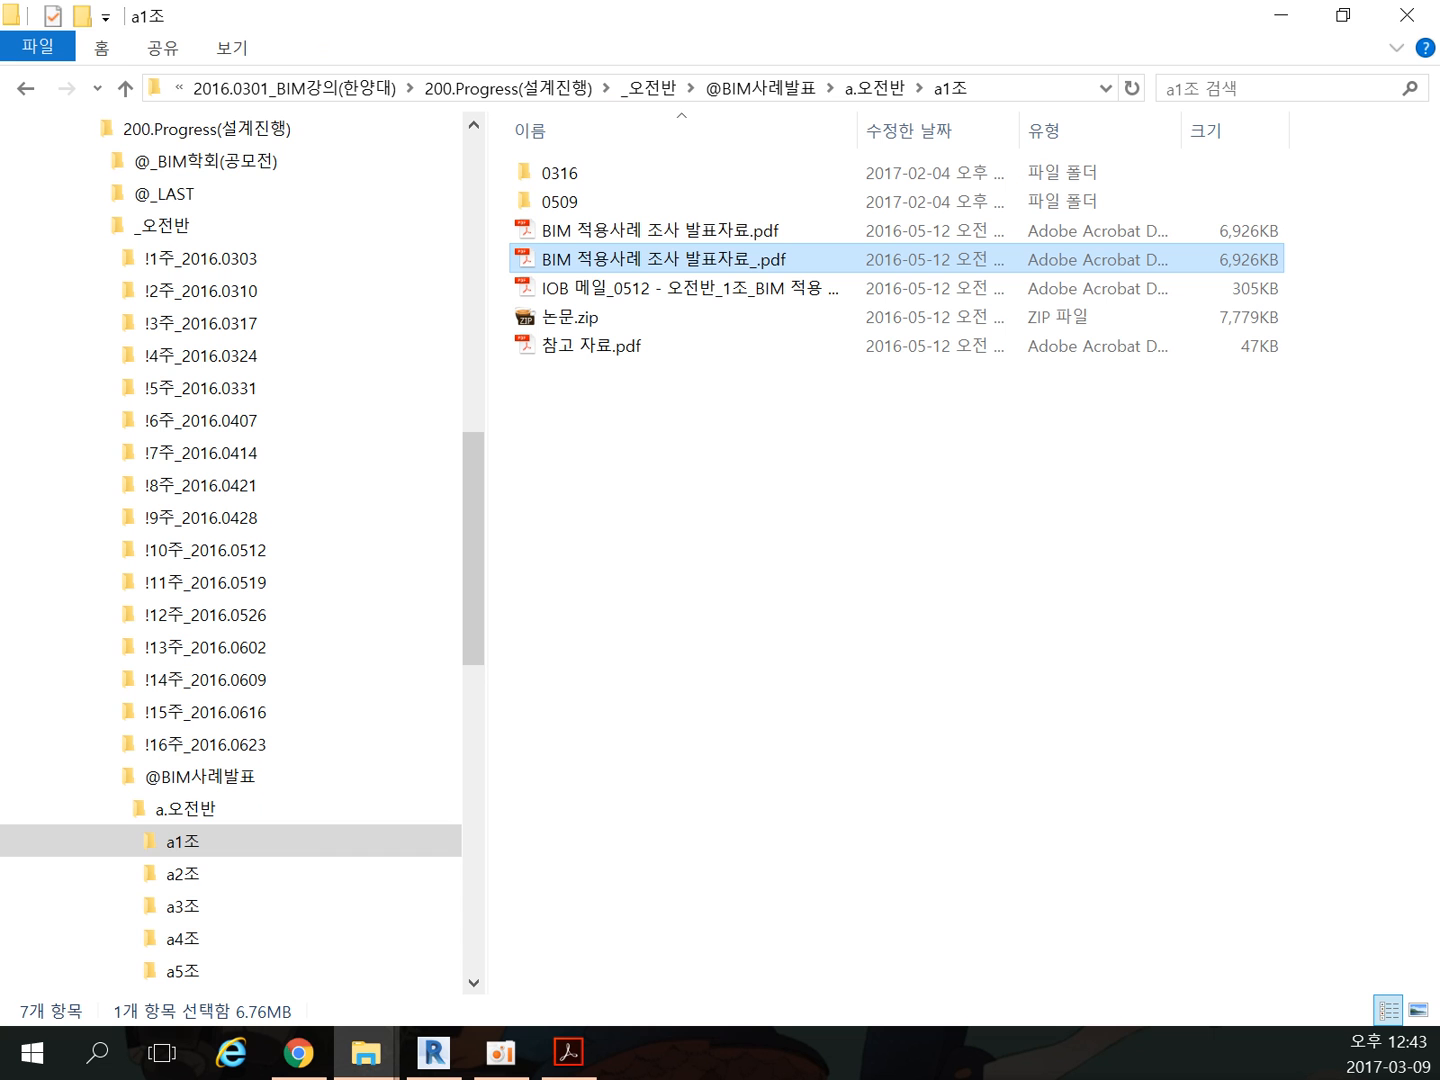
click(210, 874)
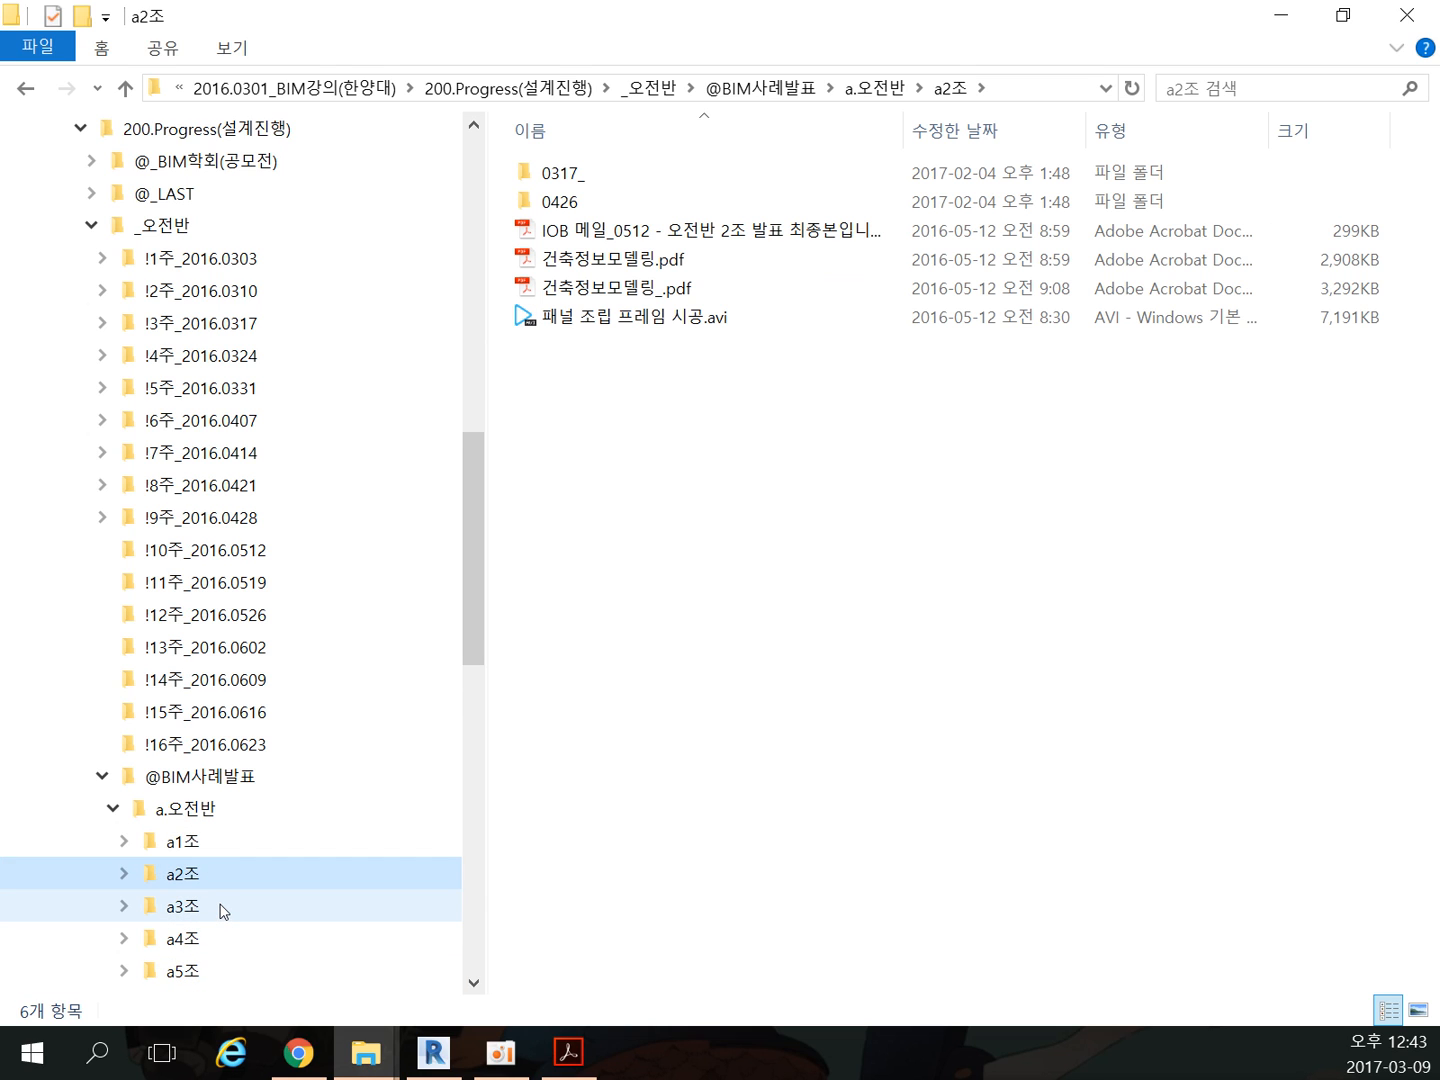
click(224, 917)
click(222, 877)
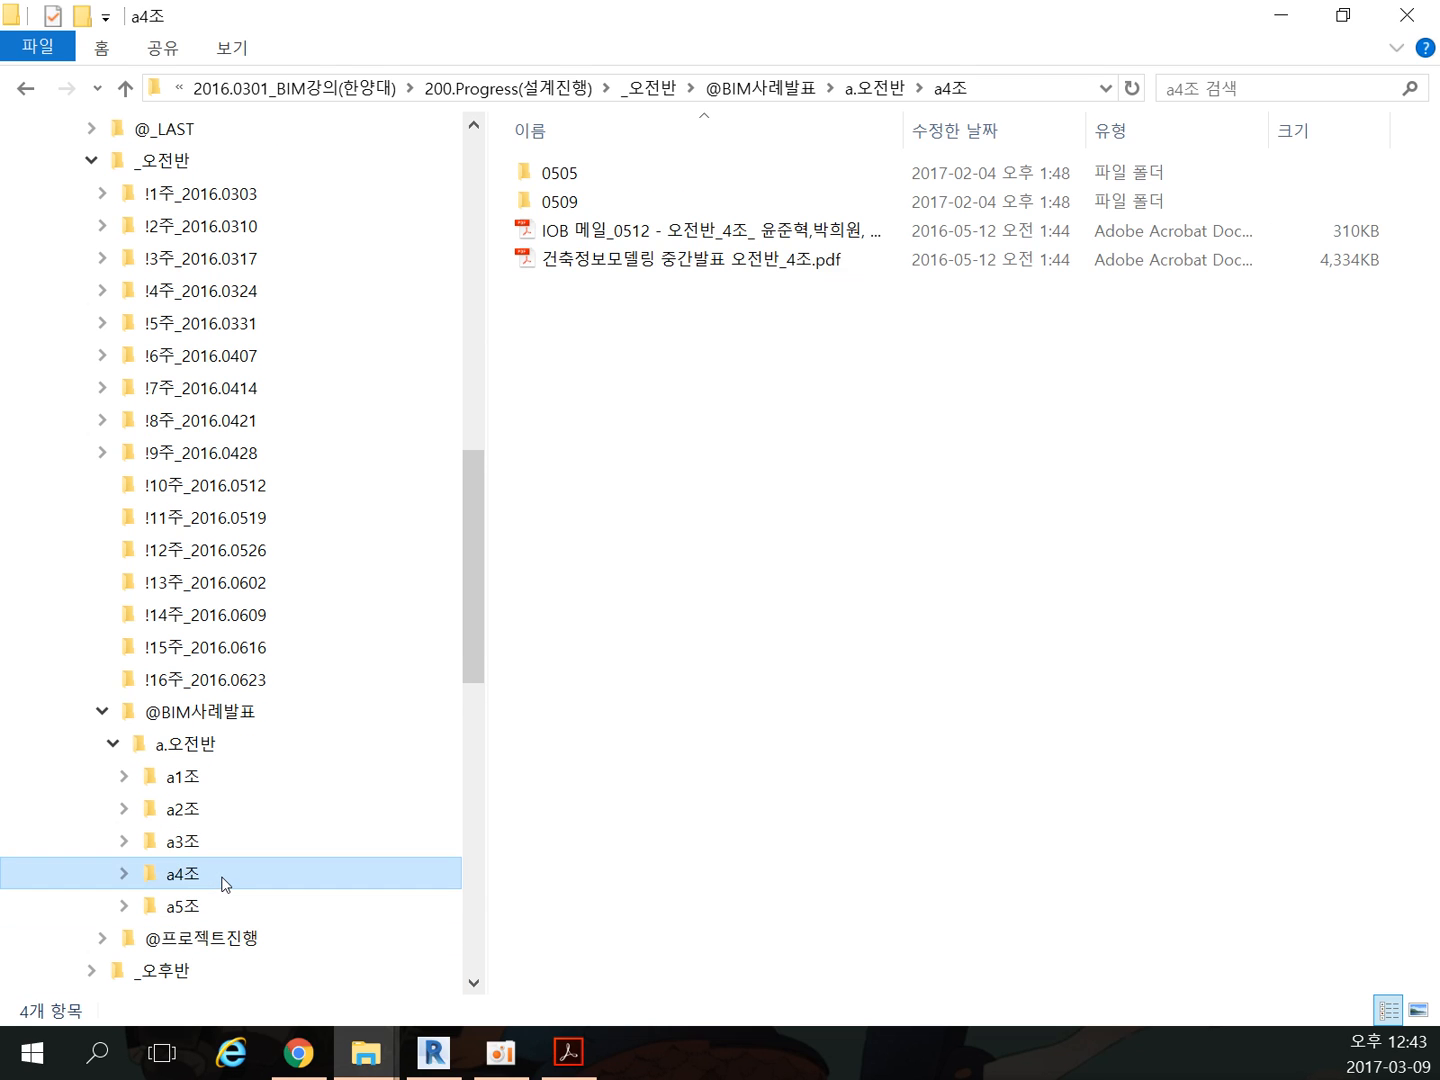
click(227, 902)
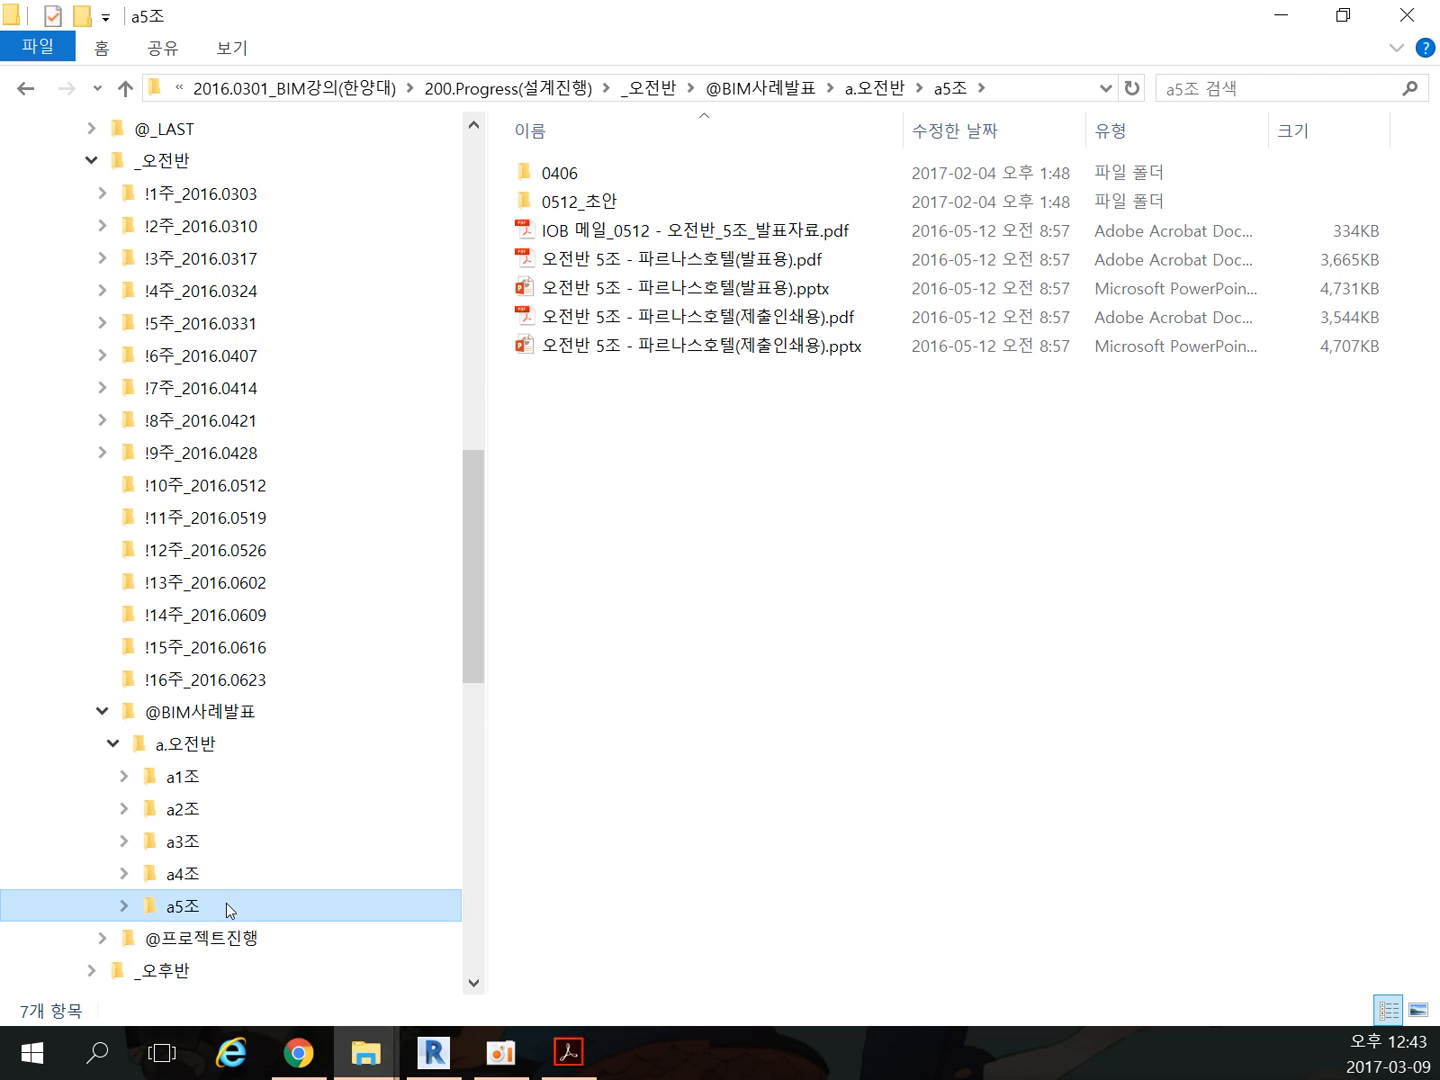
scroll(229, 896, down, 2)
click(94, 808)
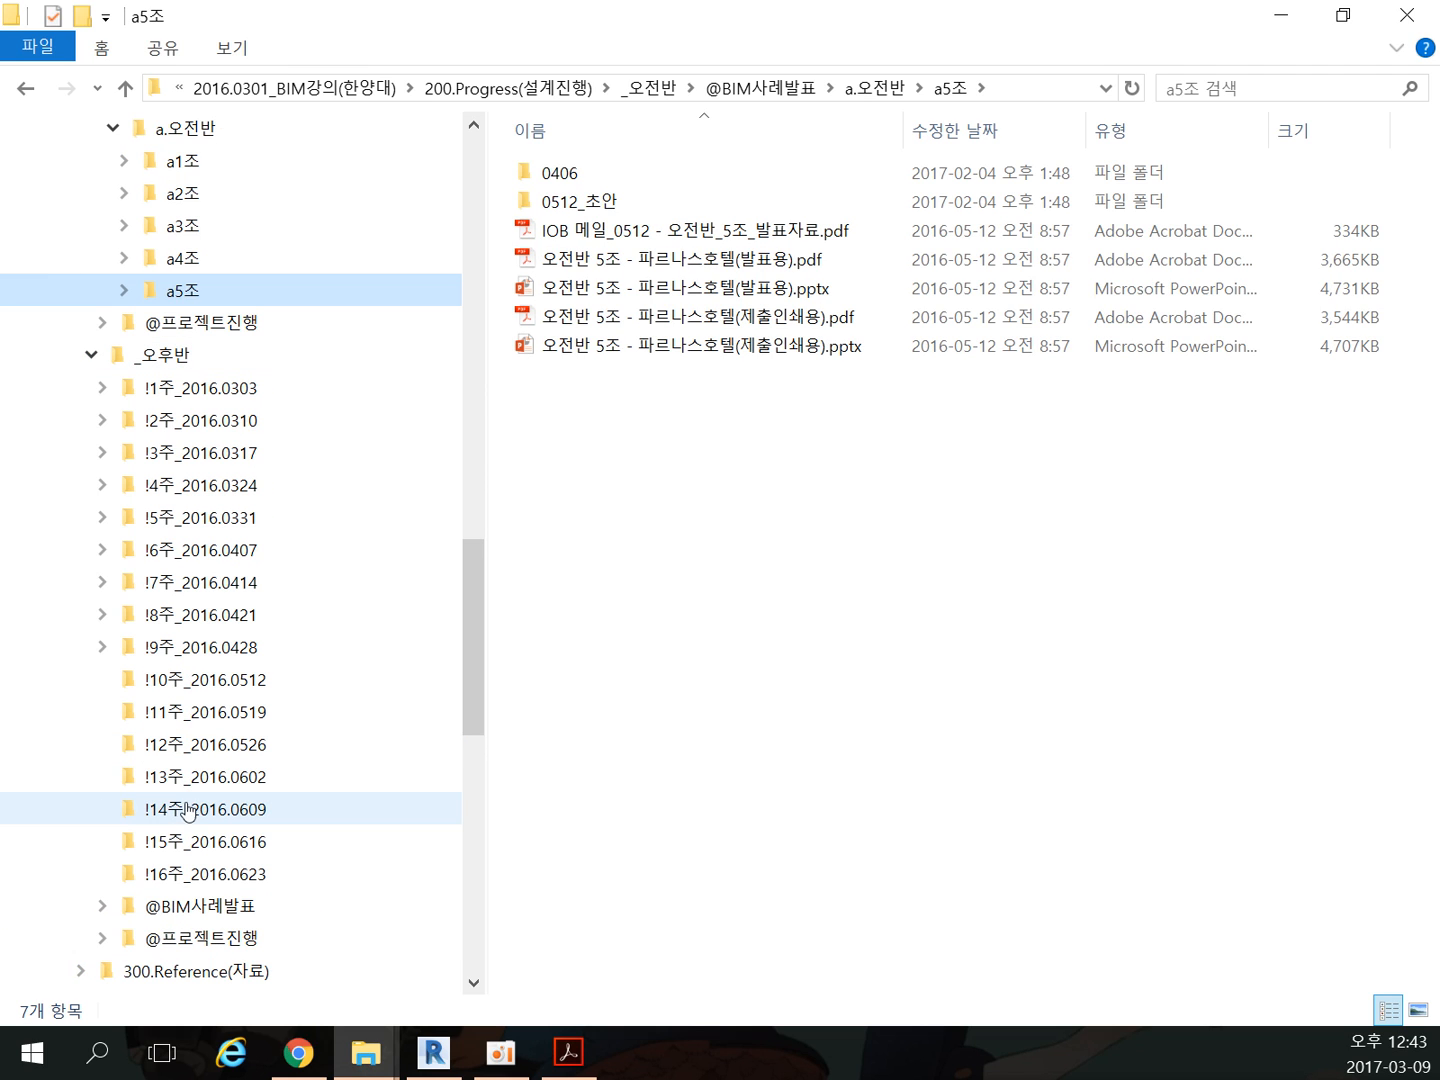
click(103, 906)
scroll(180, 890, down, 2)
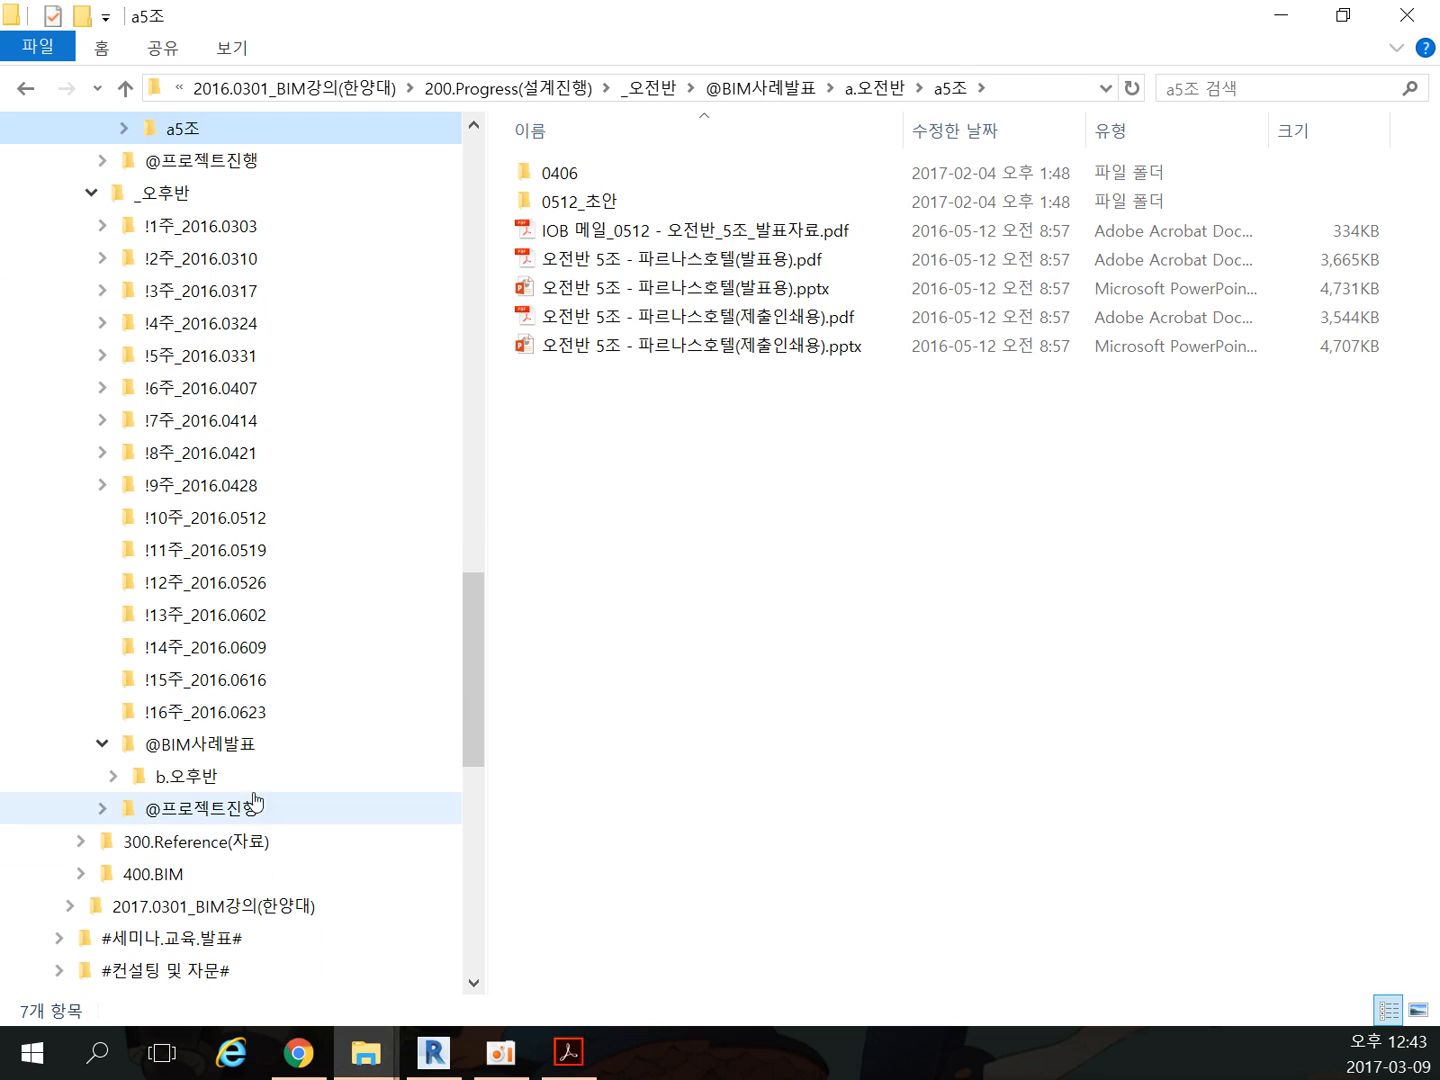
click(113, 774)
click(232, 777)
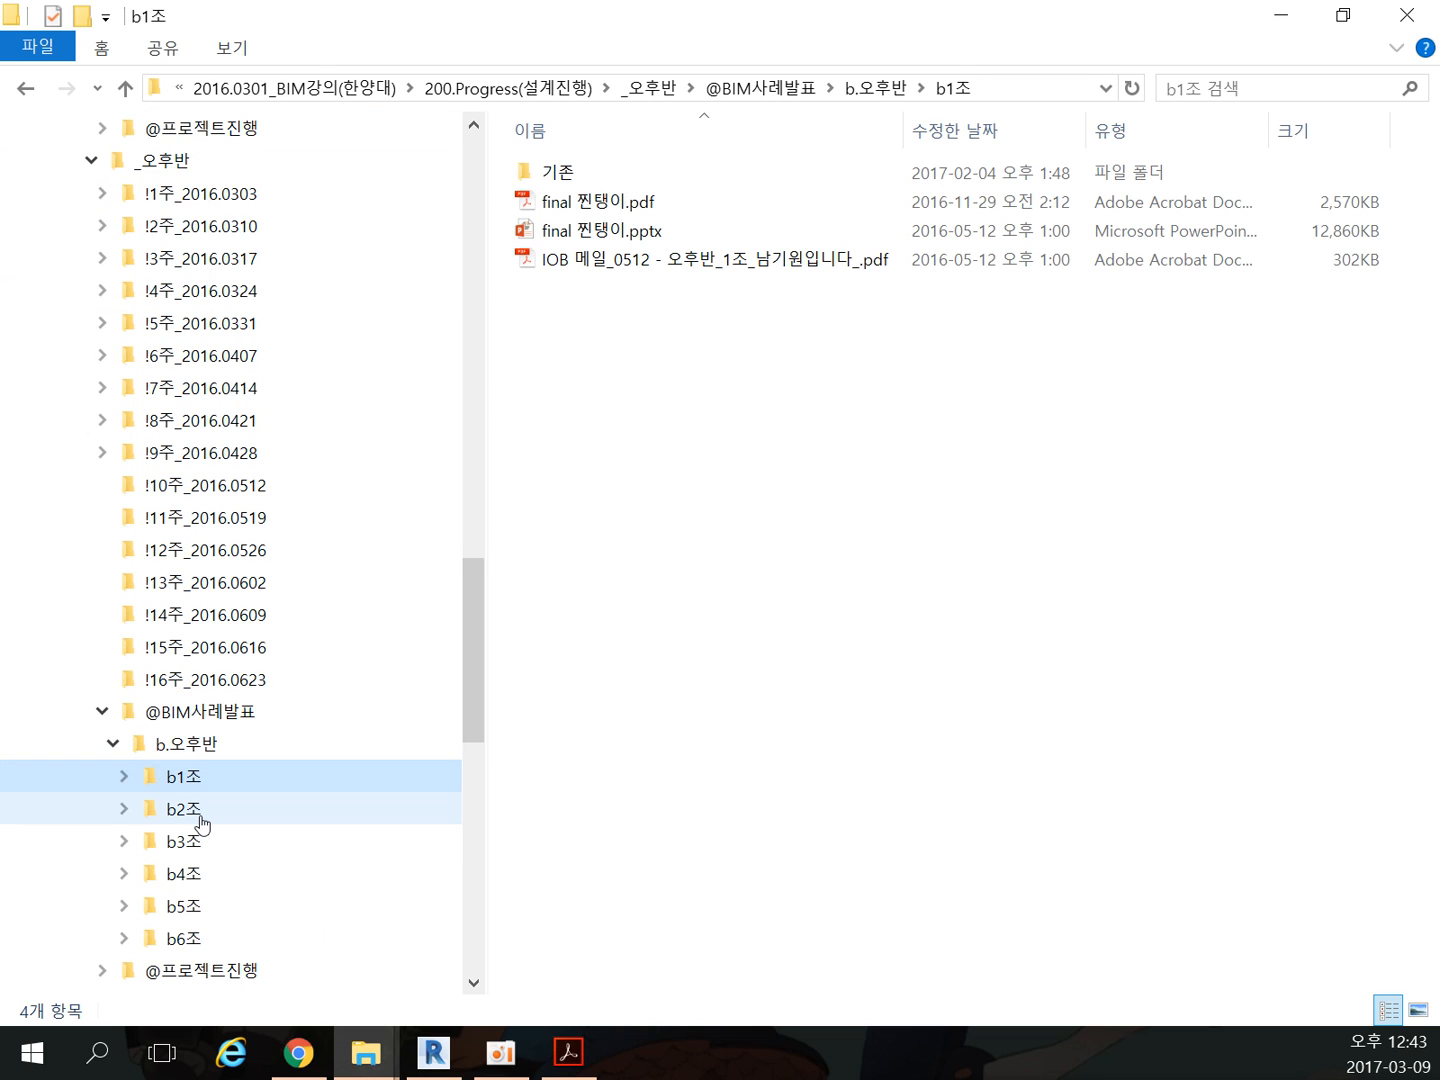
click(207, 808)
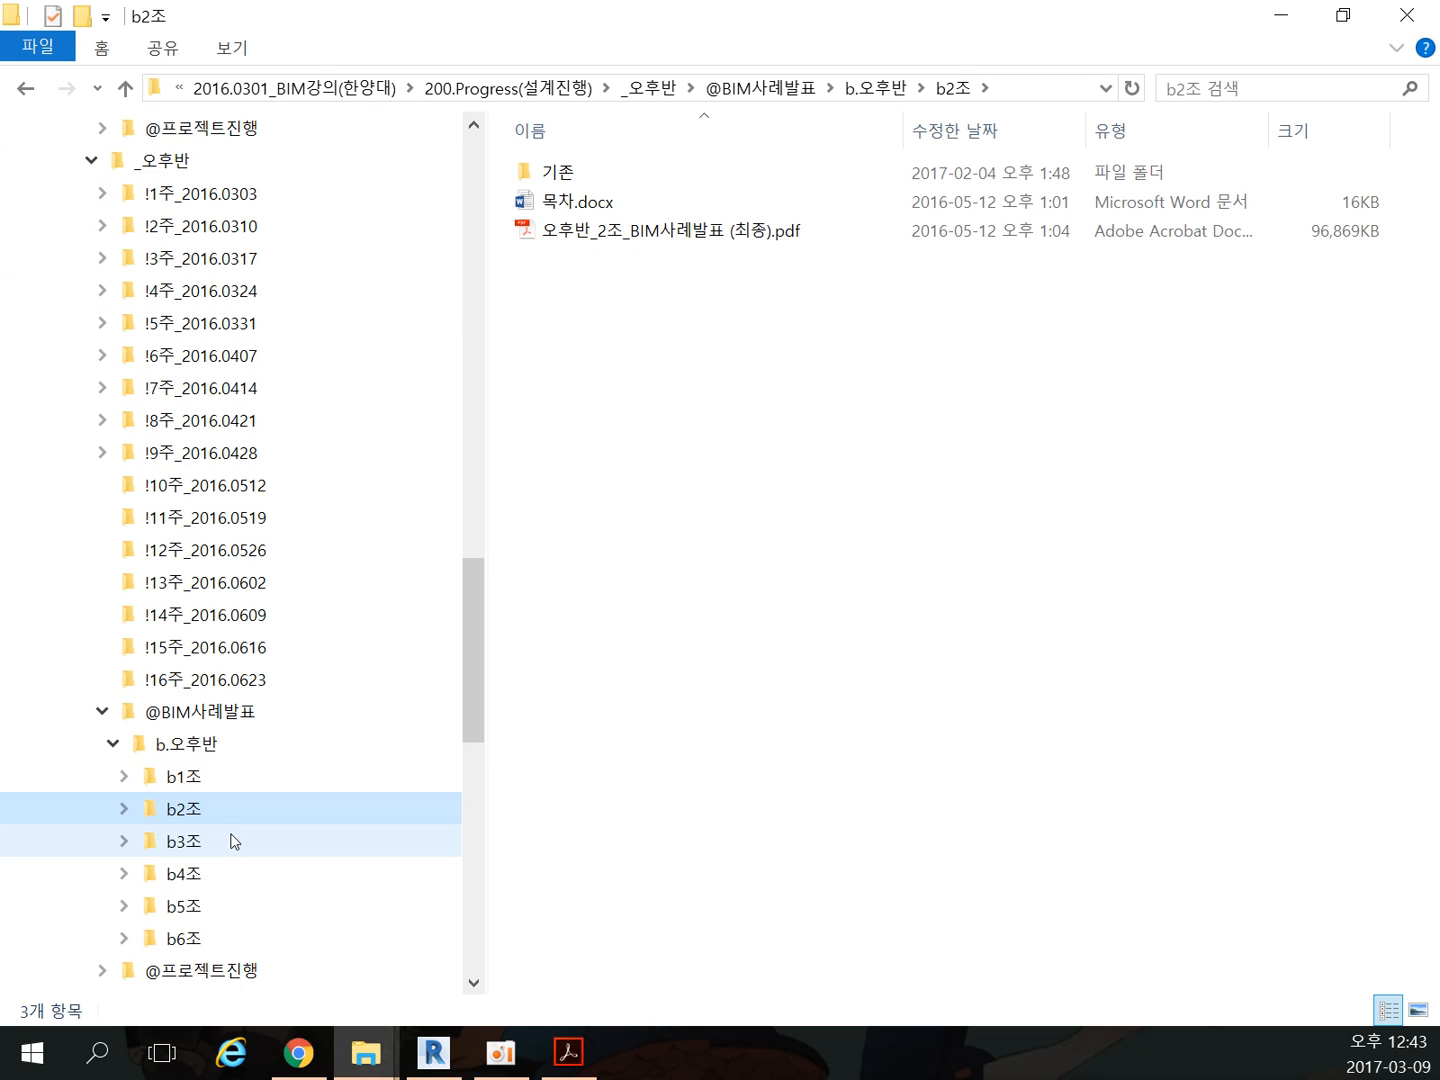
click(233, 841)
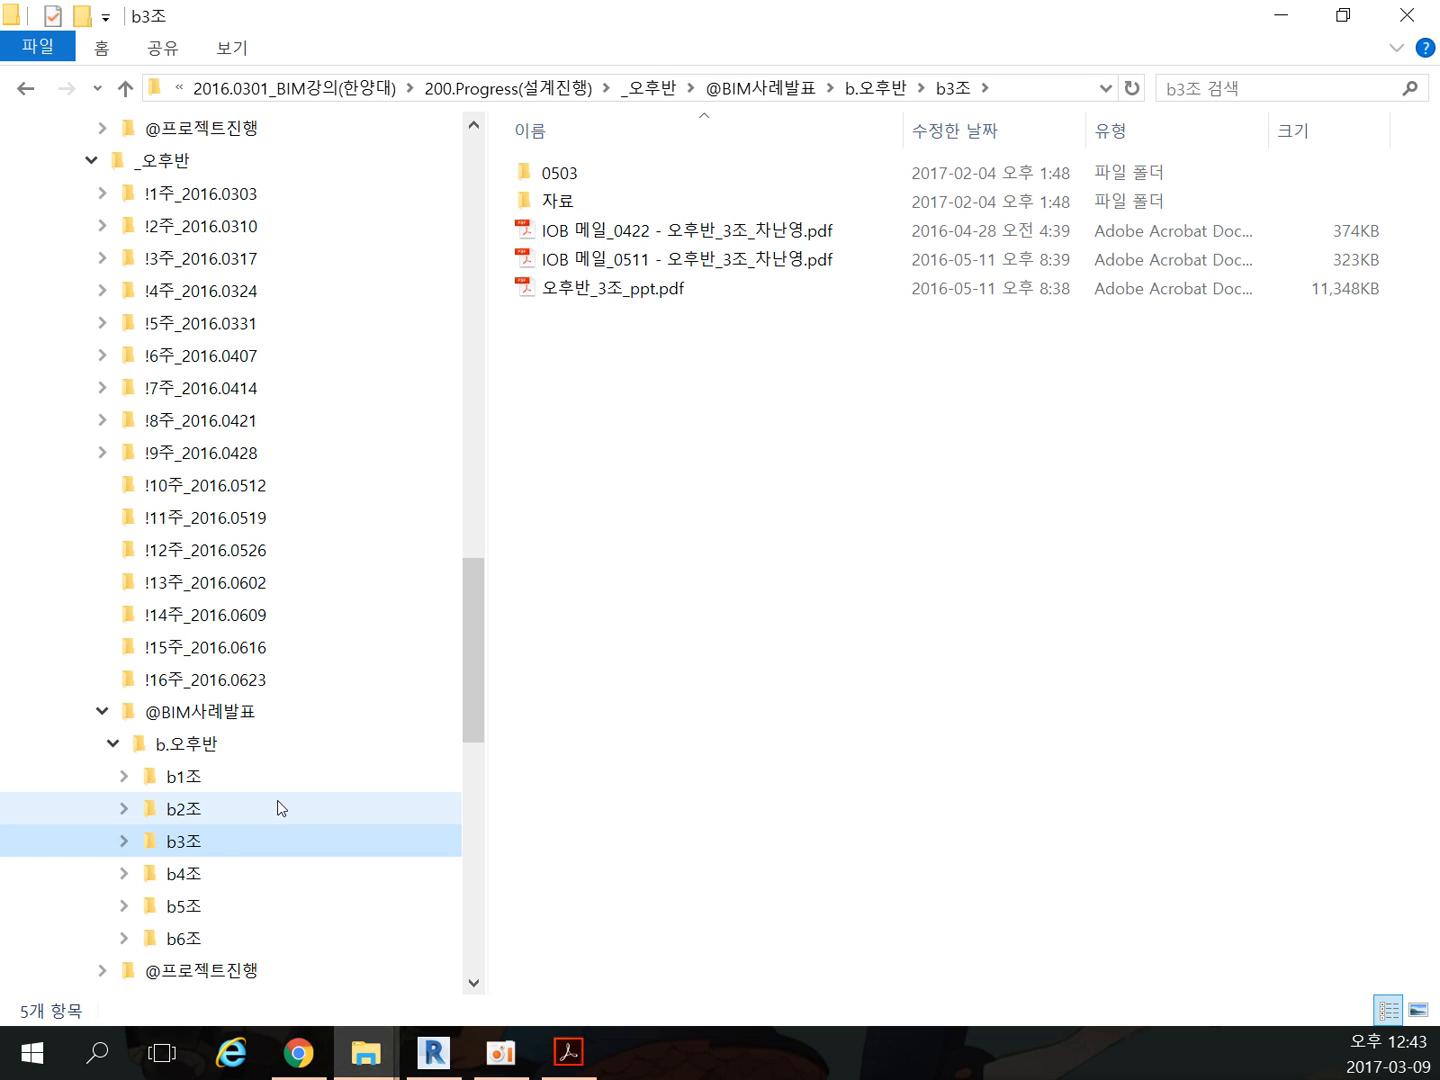
click(225, 875)
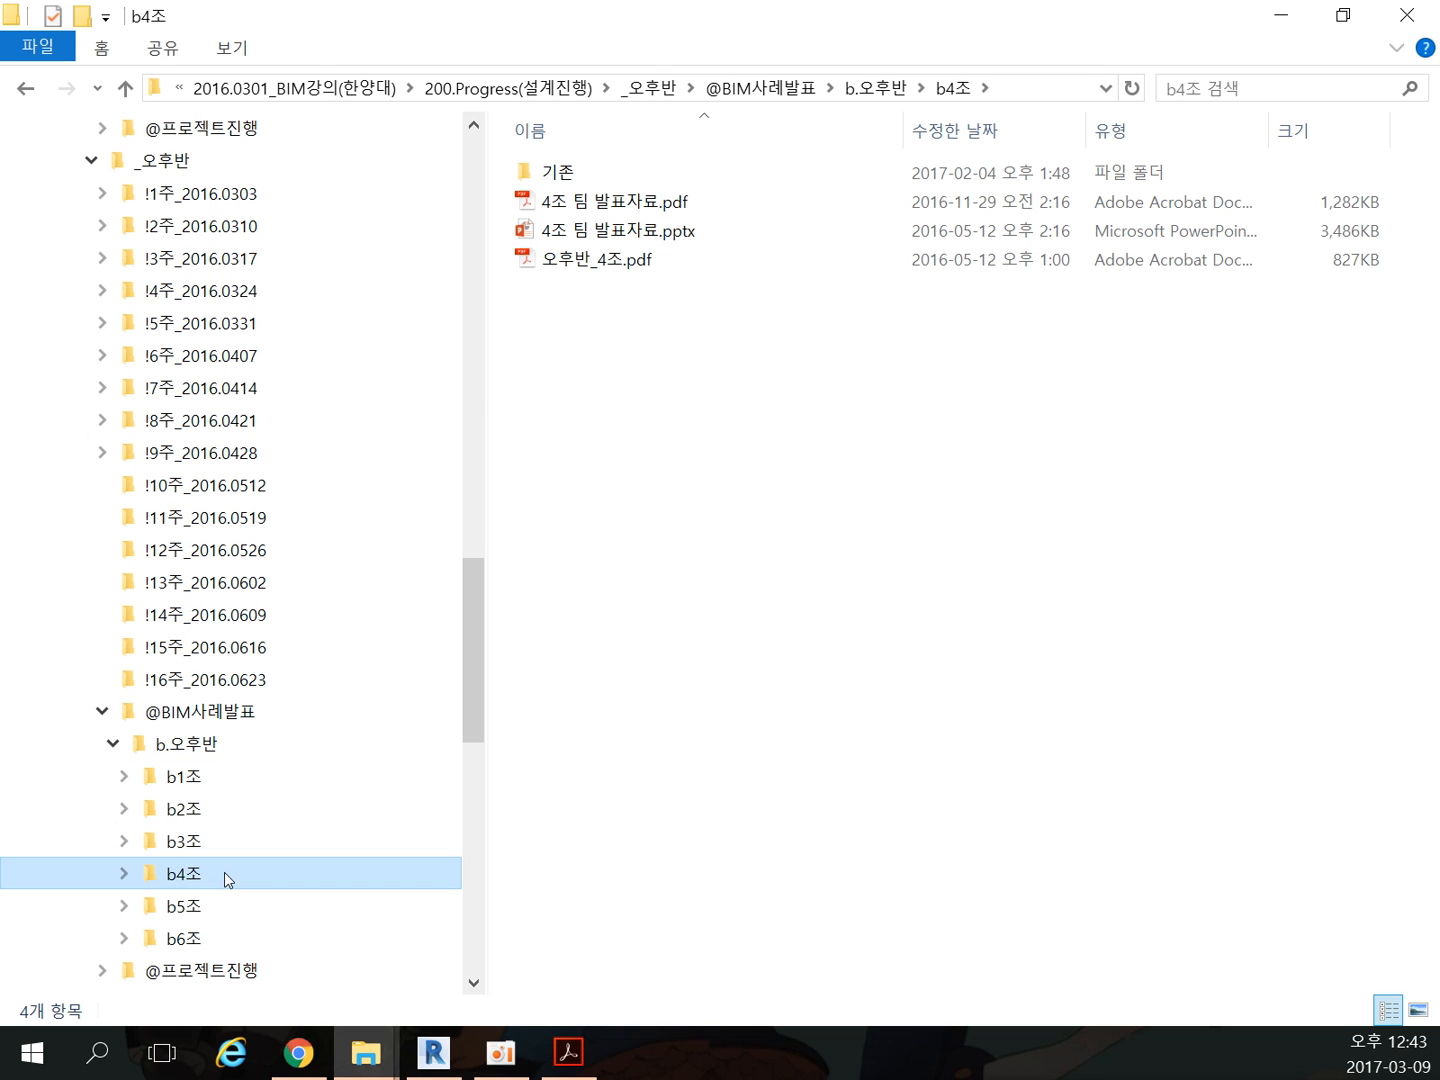
Step: Open 4조 팀 발표자료.pdf and review it from the cover through to the 출처 & 인터뷰 사진 page, pointing out the listed sources
double_click(632, 207)
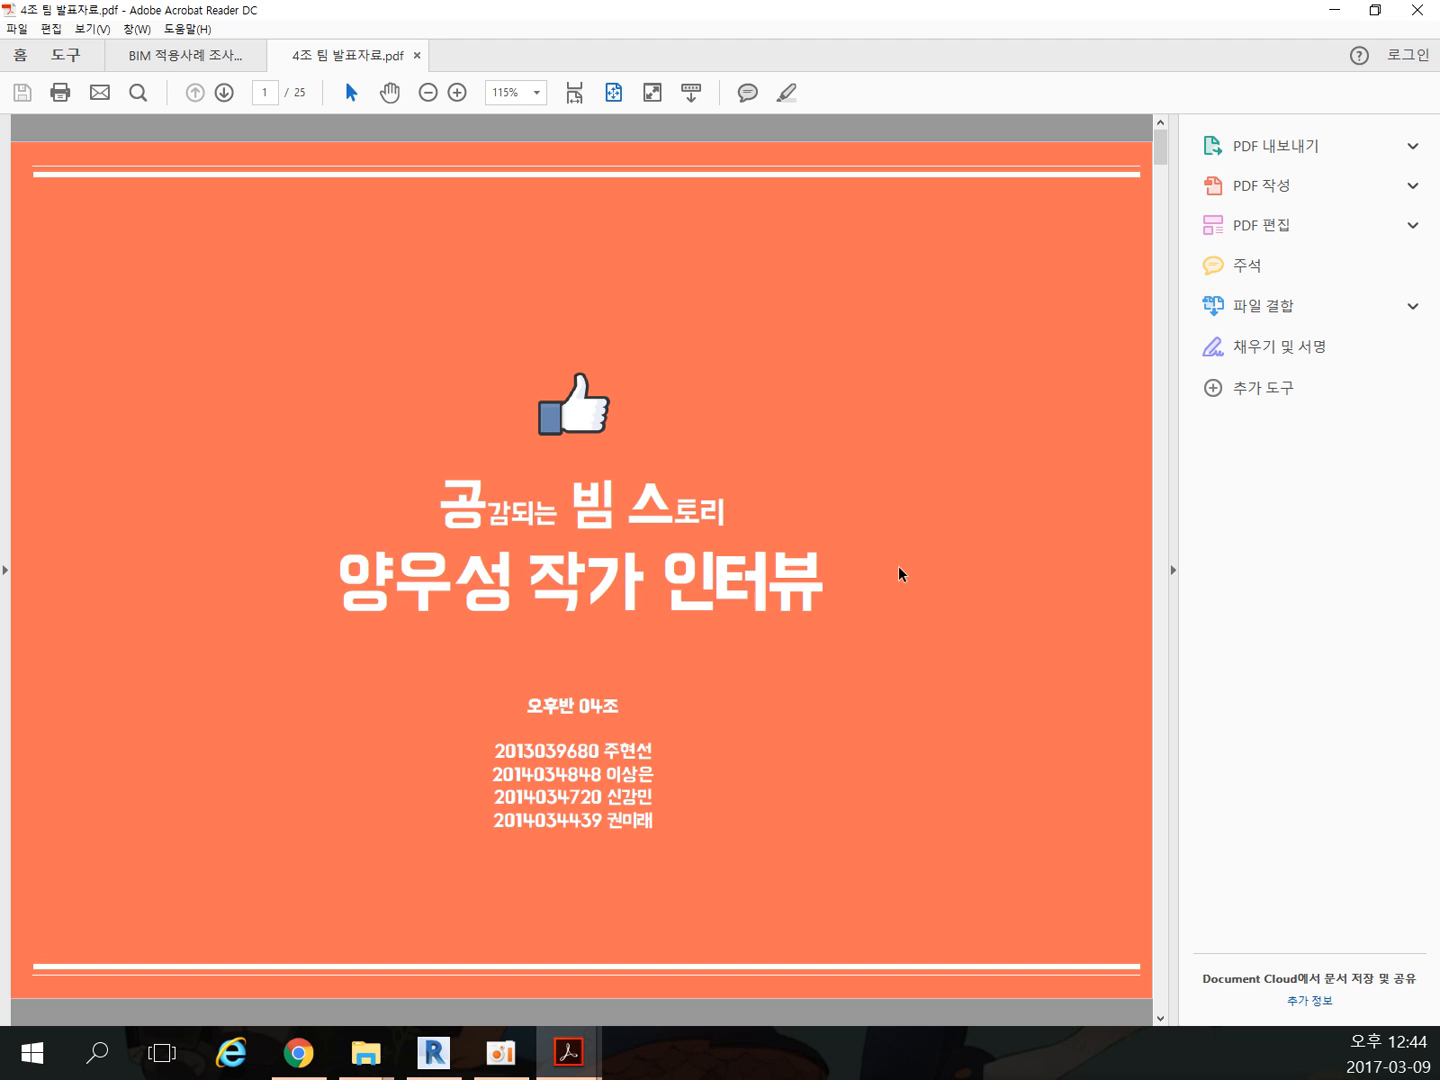
scroll(904, 588, down, 2)
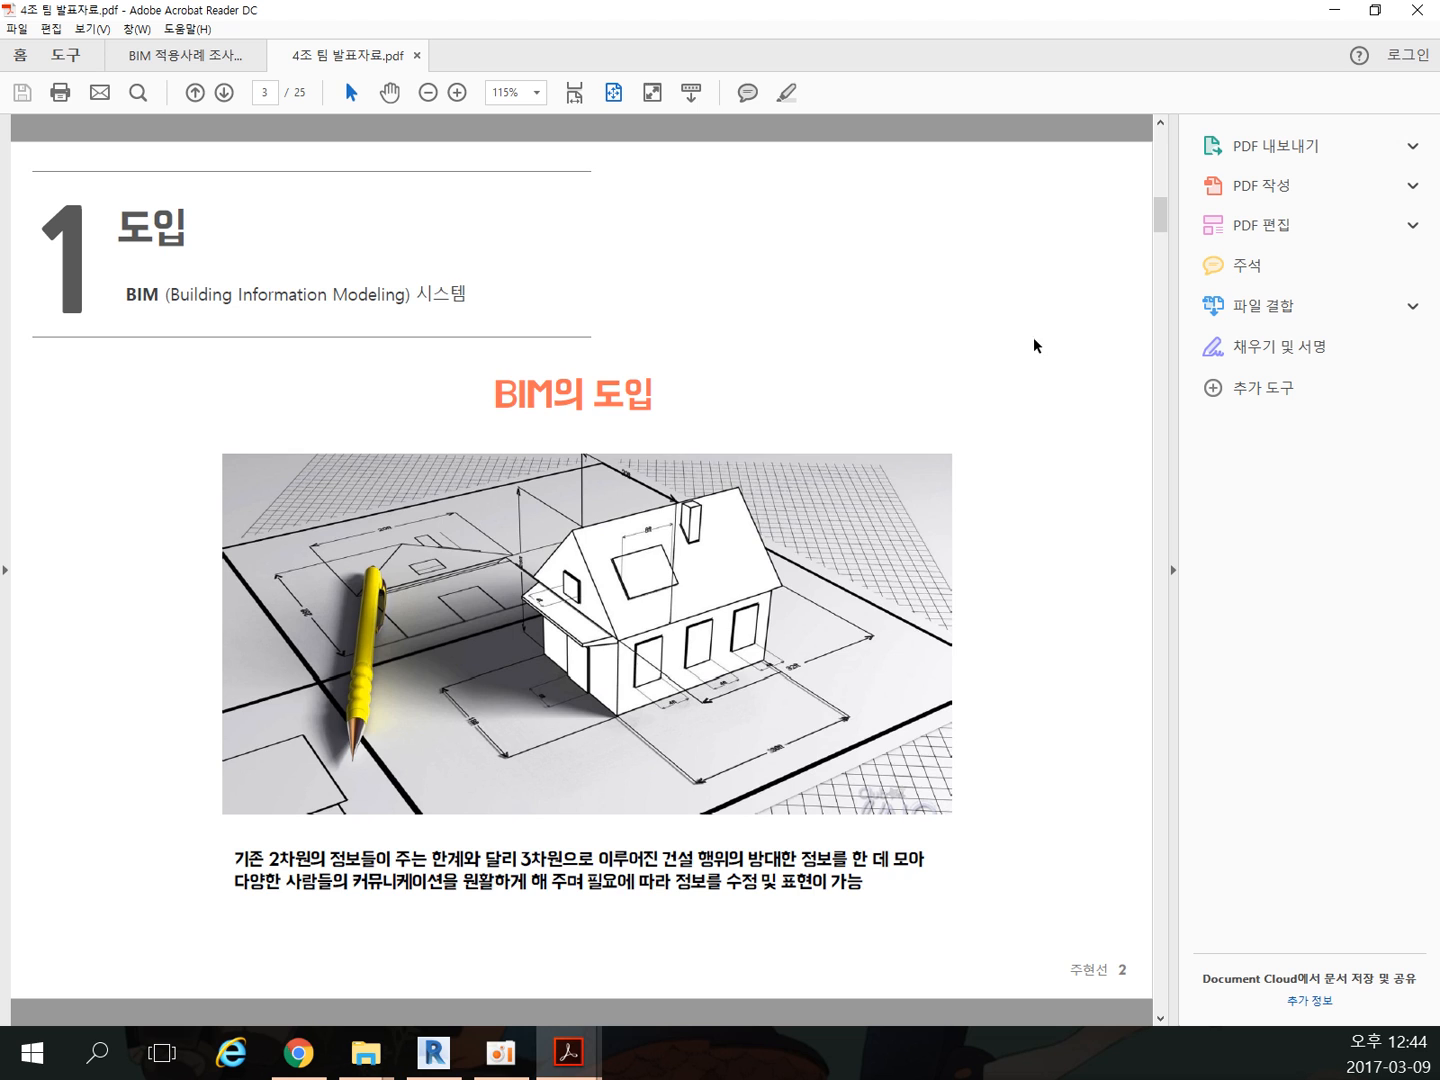
scroll(1051, 430, down, 2)
scroll(1048, 428, down, 1)
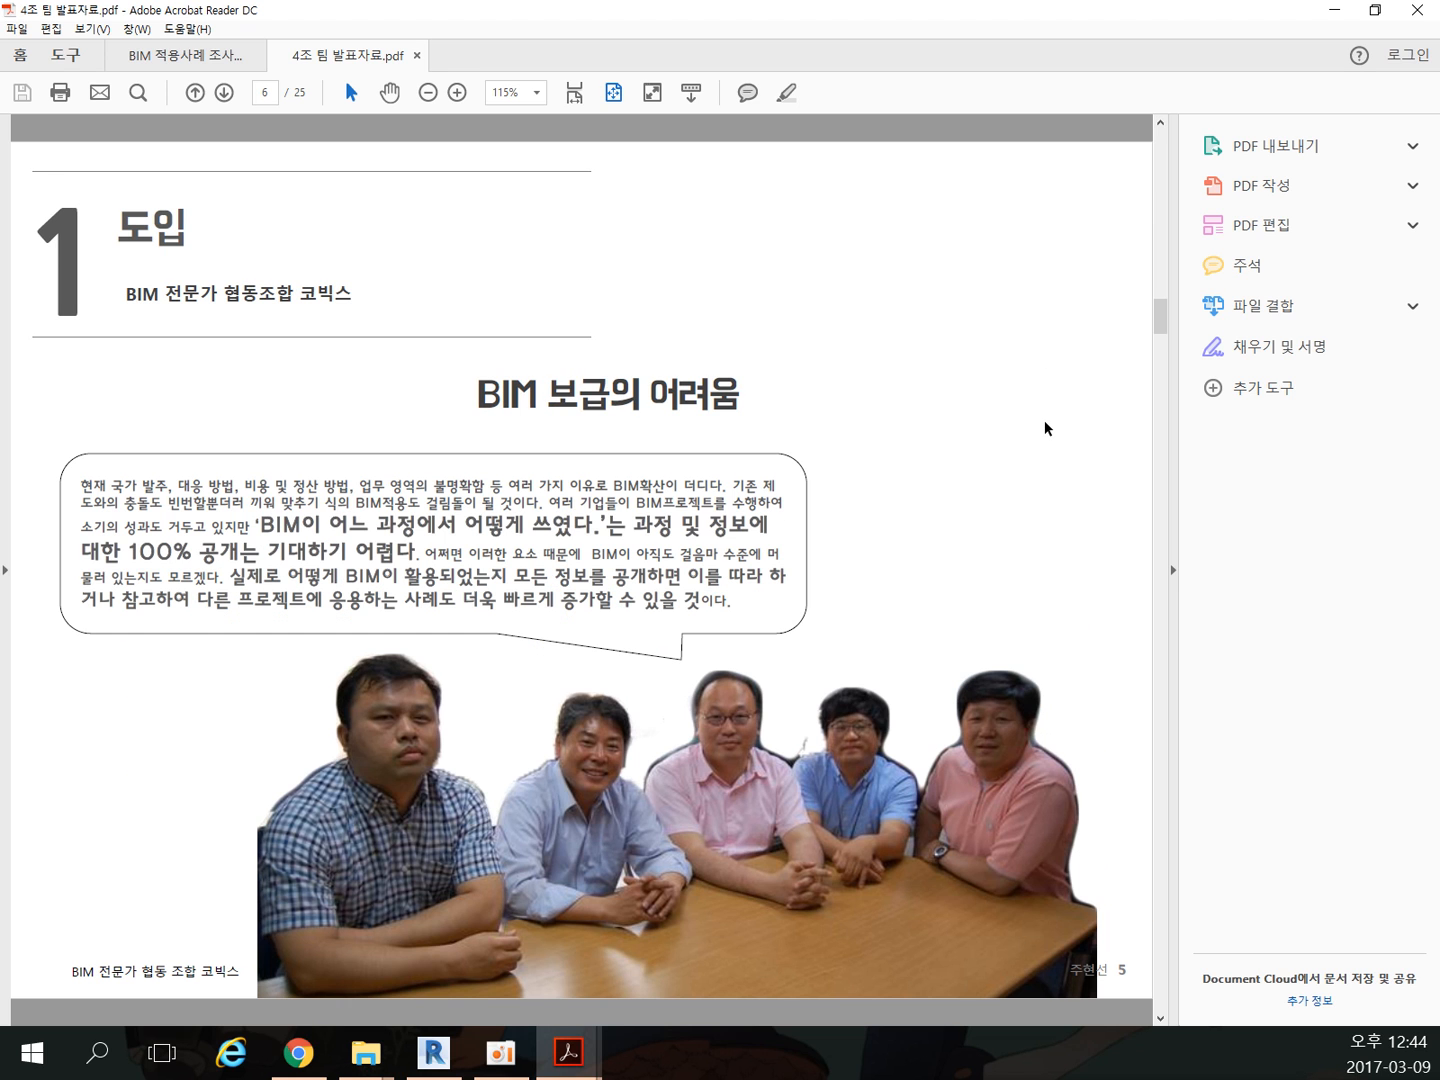
scroll(1045, 440, down, 5)
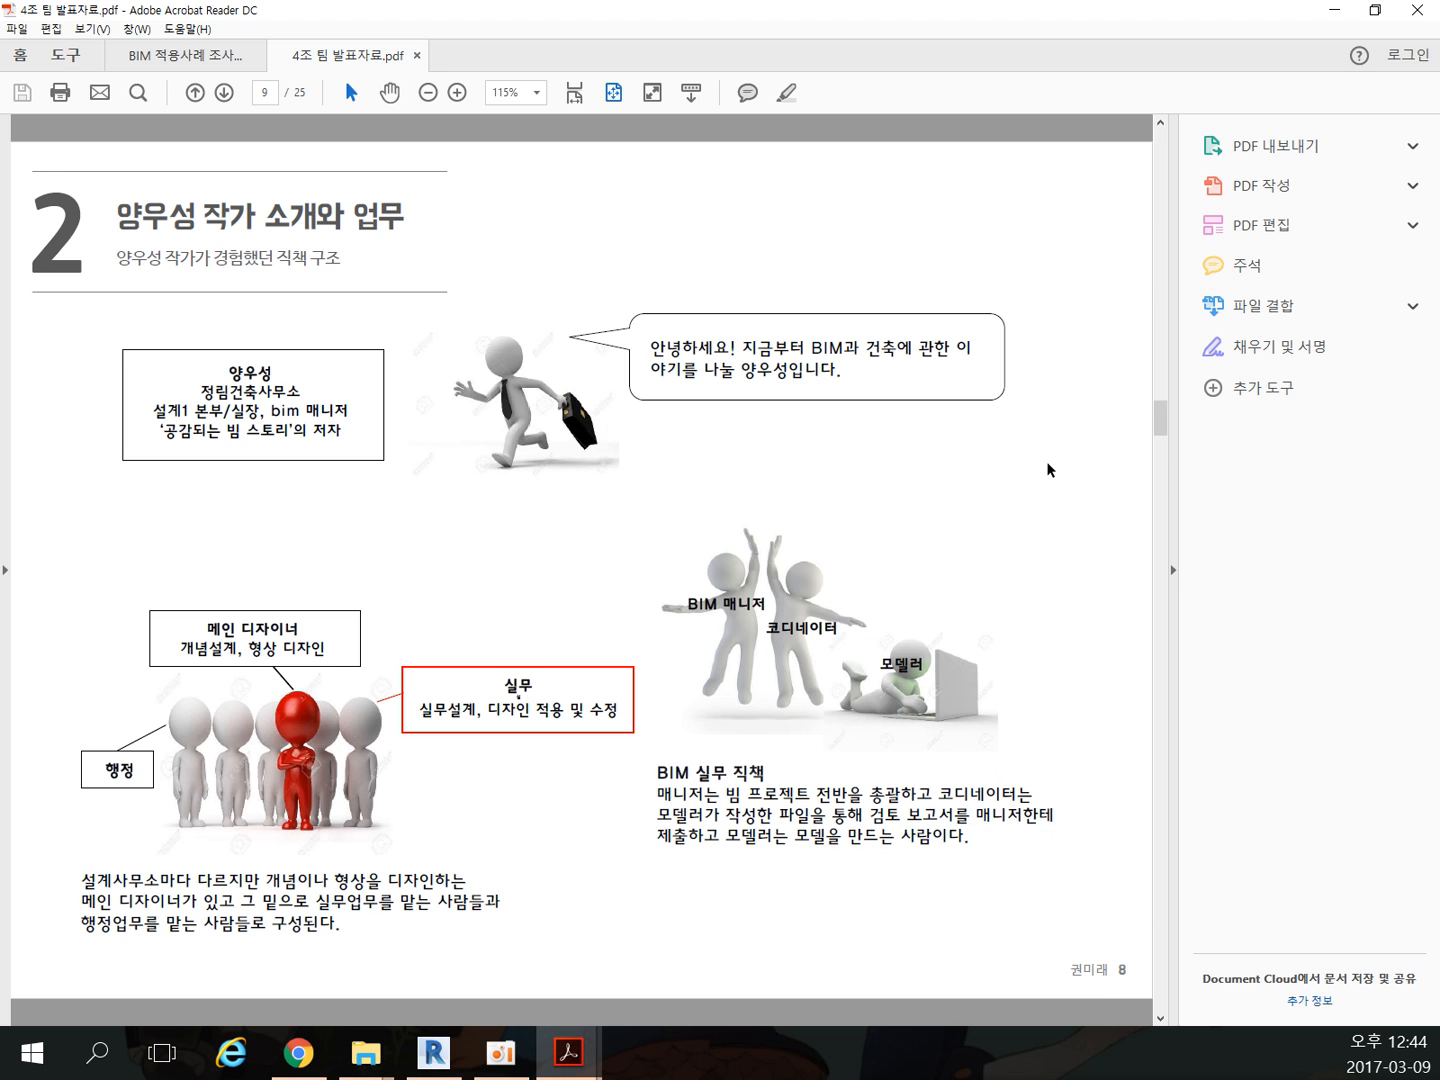
scroll(1048, 475, down, 8)
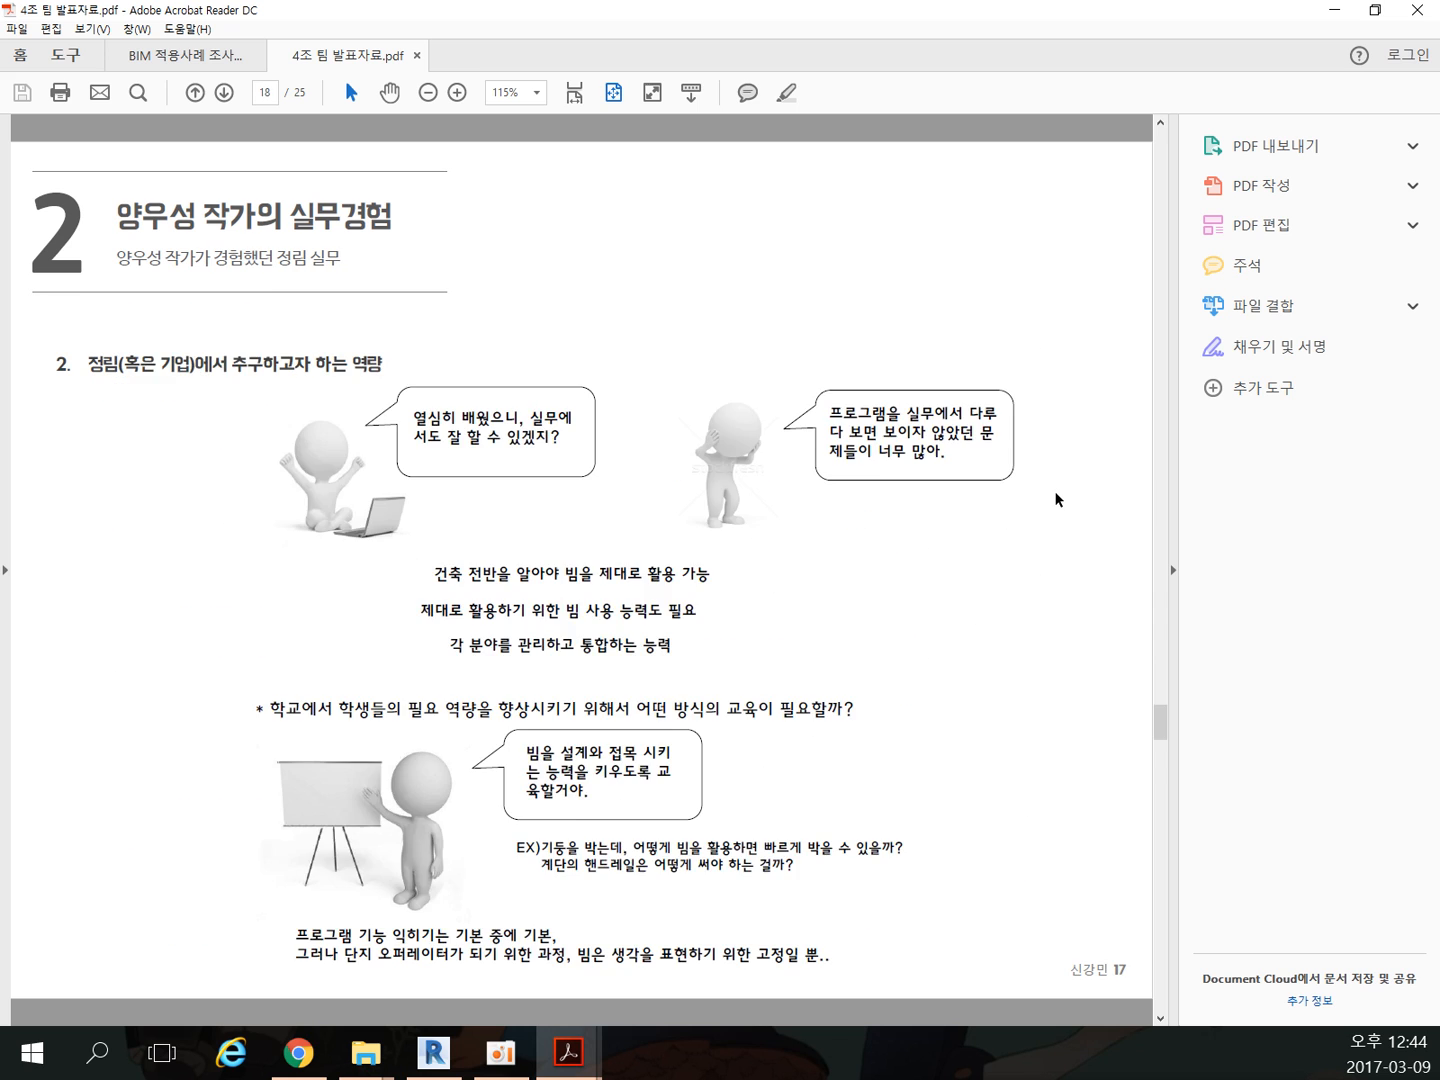
scroll(1058, 499, down, 5)
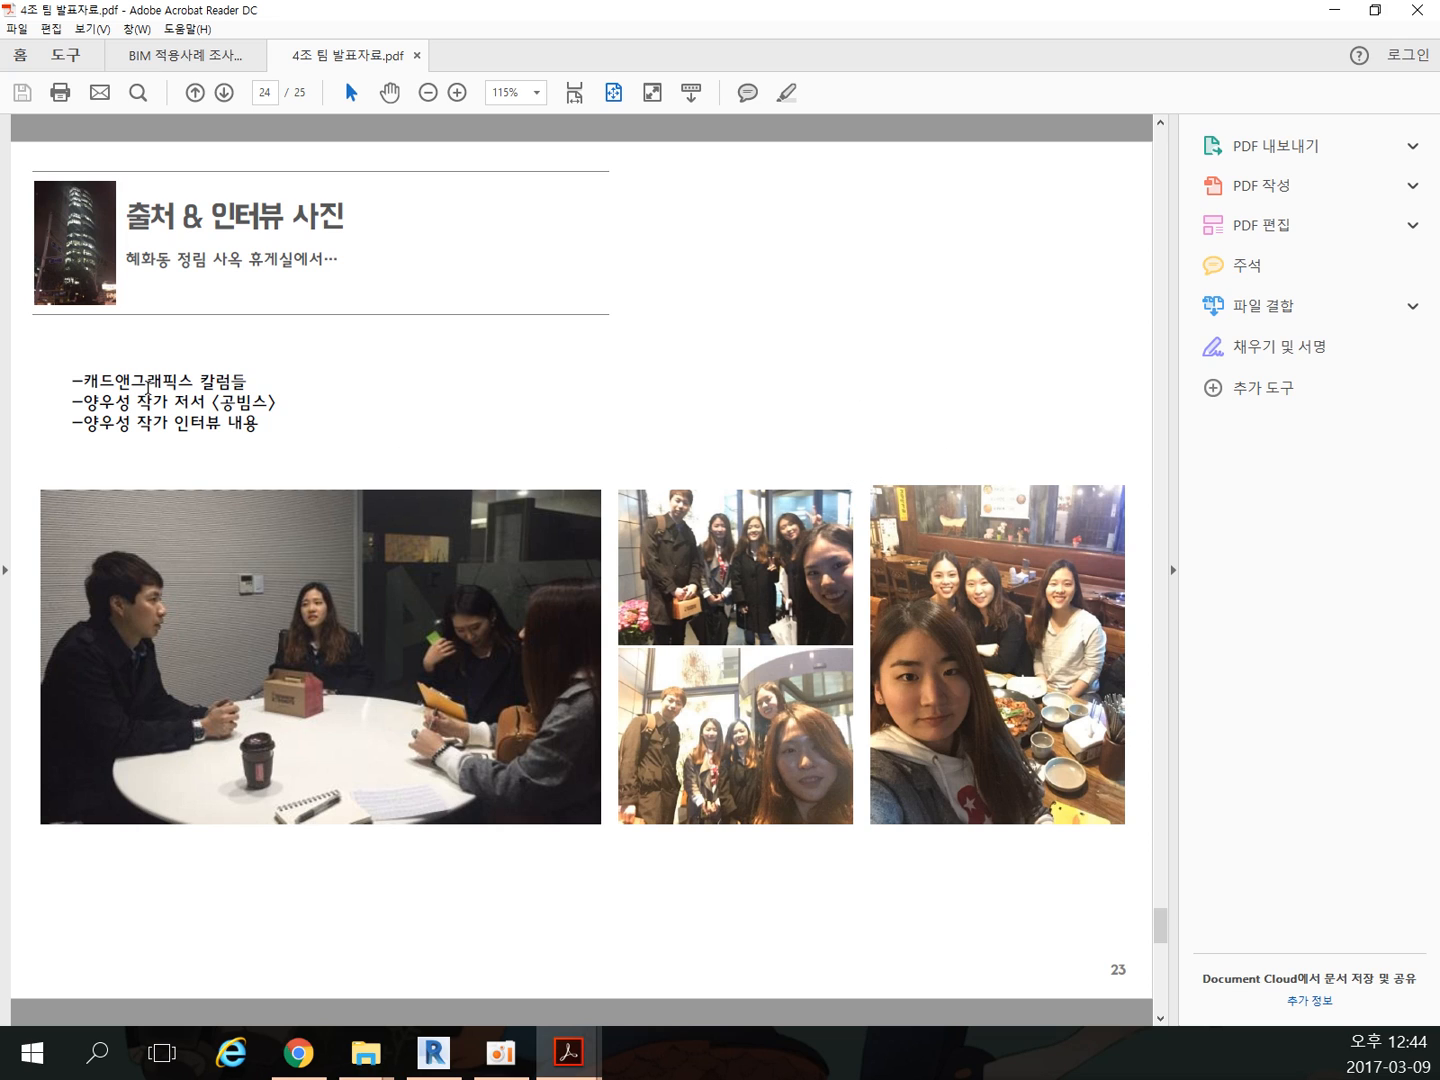
drag(148, 383, 194, 384)
click(220, 378)
Step: Close the team 4 presentation, the PDF reader and File Explorer to return to the sent Gmail message
click(1417, 10)
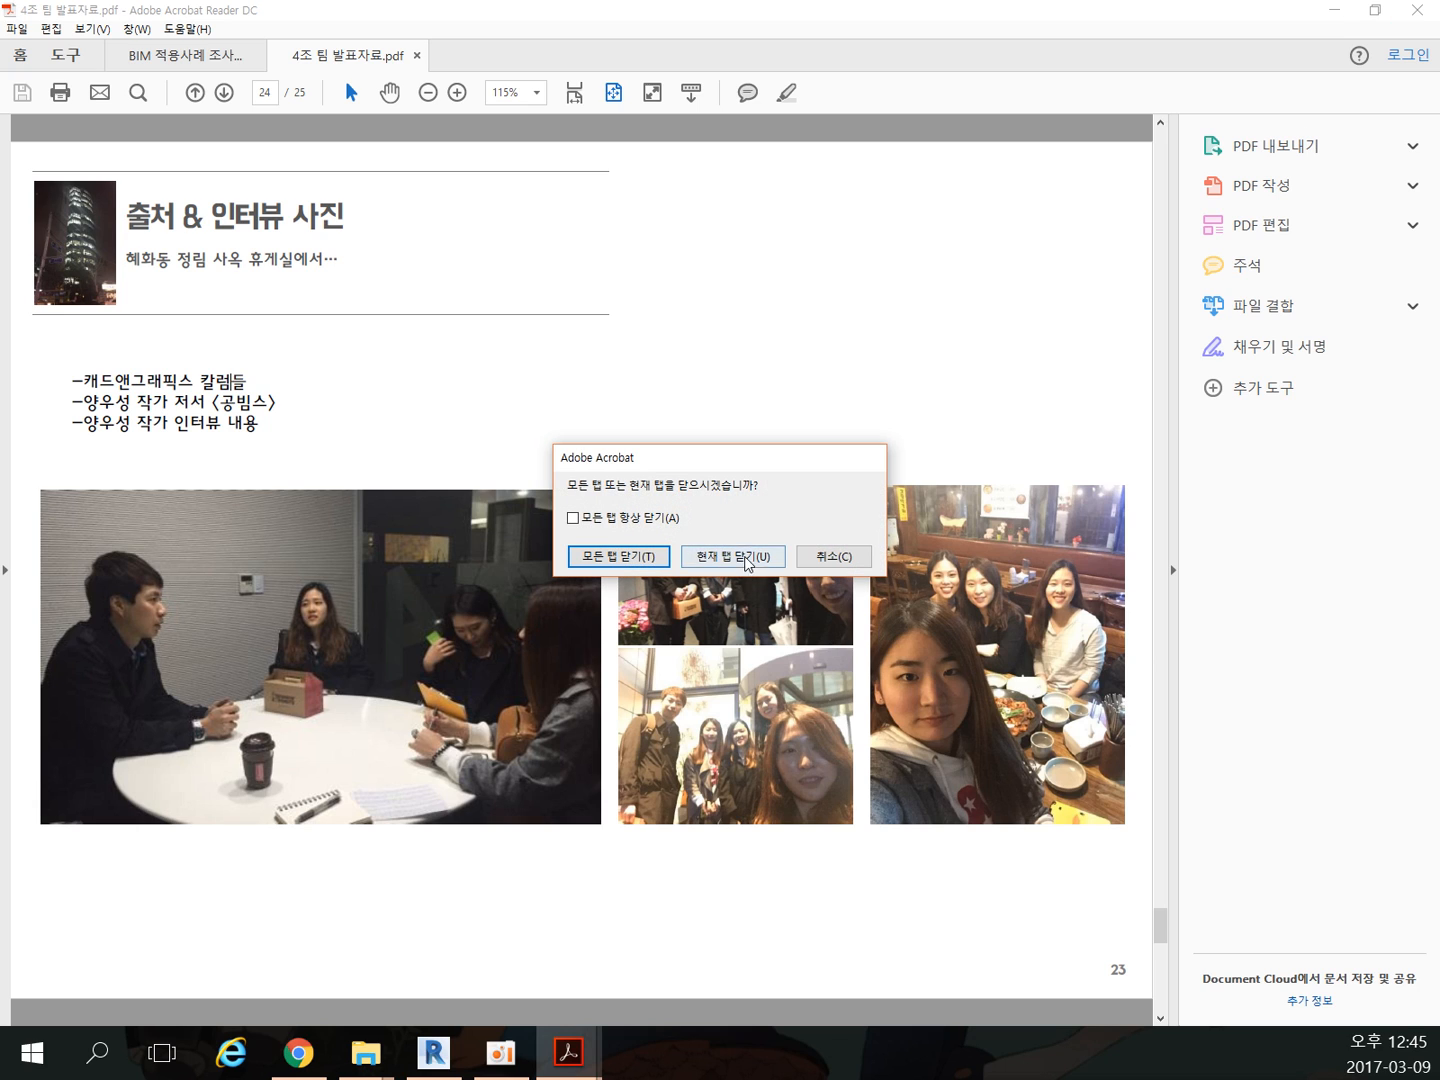
click(743, 559)
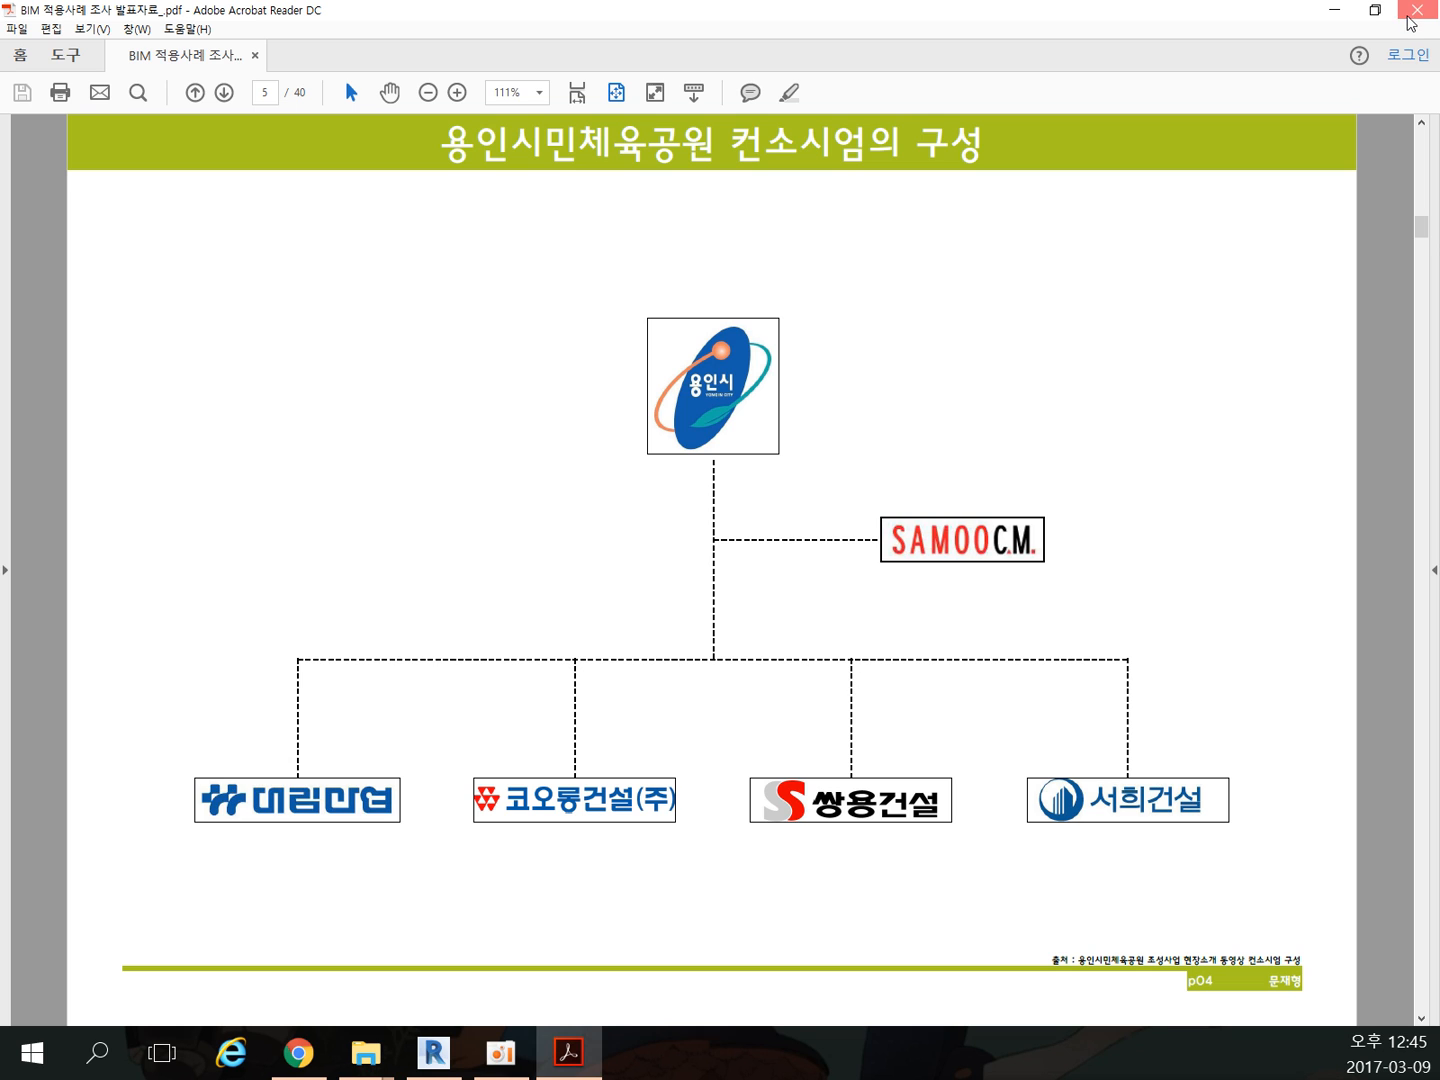
click(1408, 21)
click(897, 492)
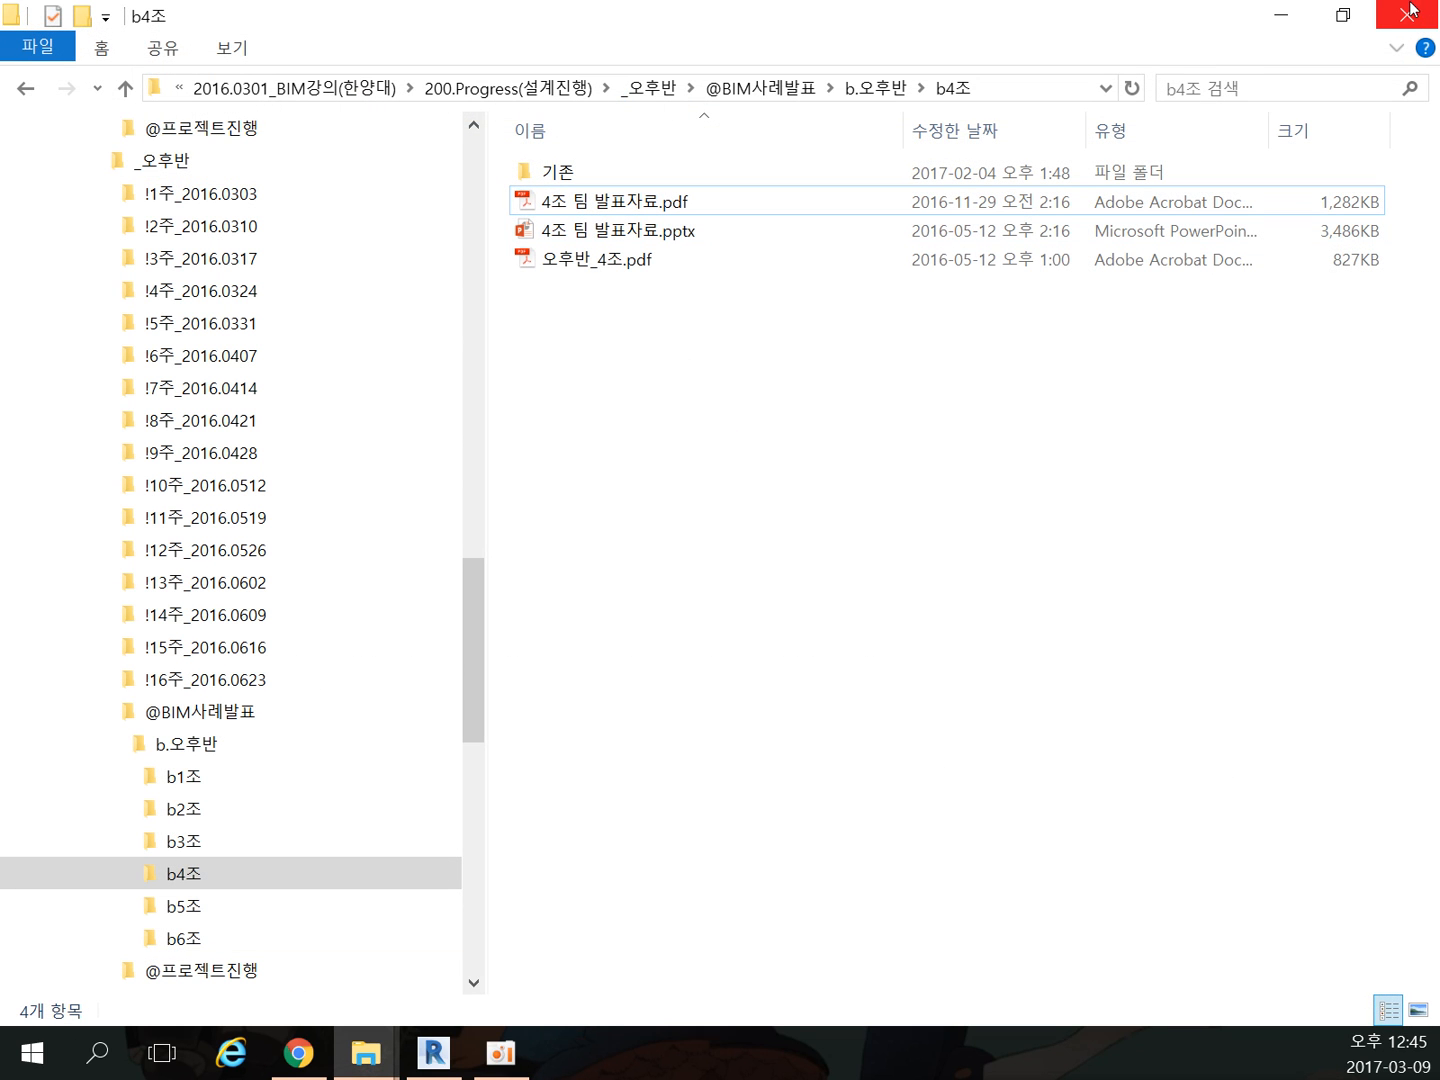
click(1408, 12)
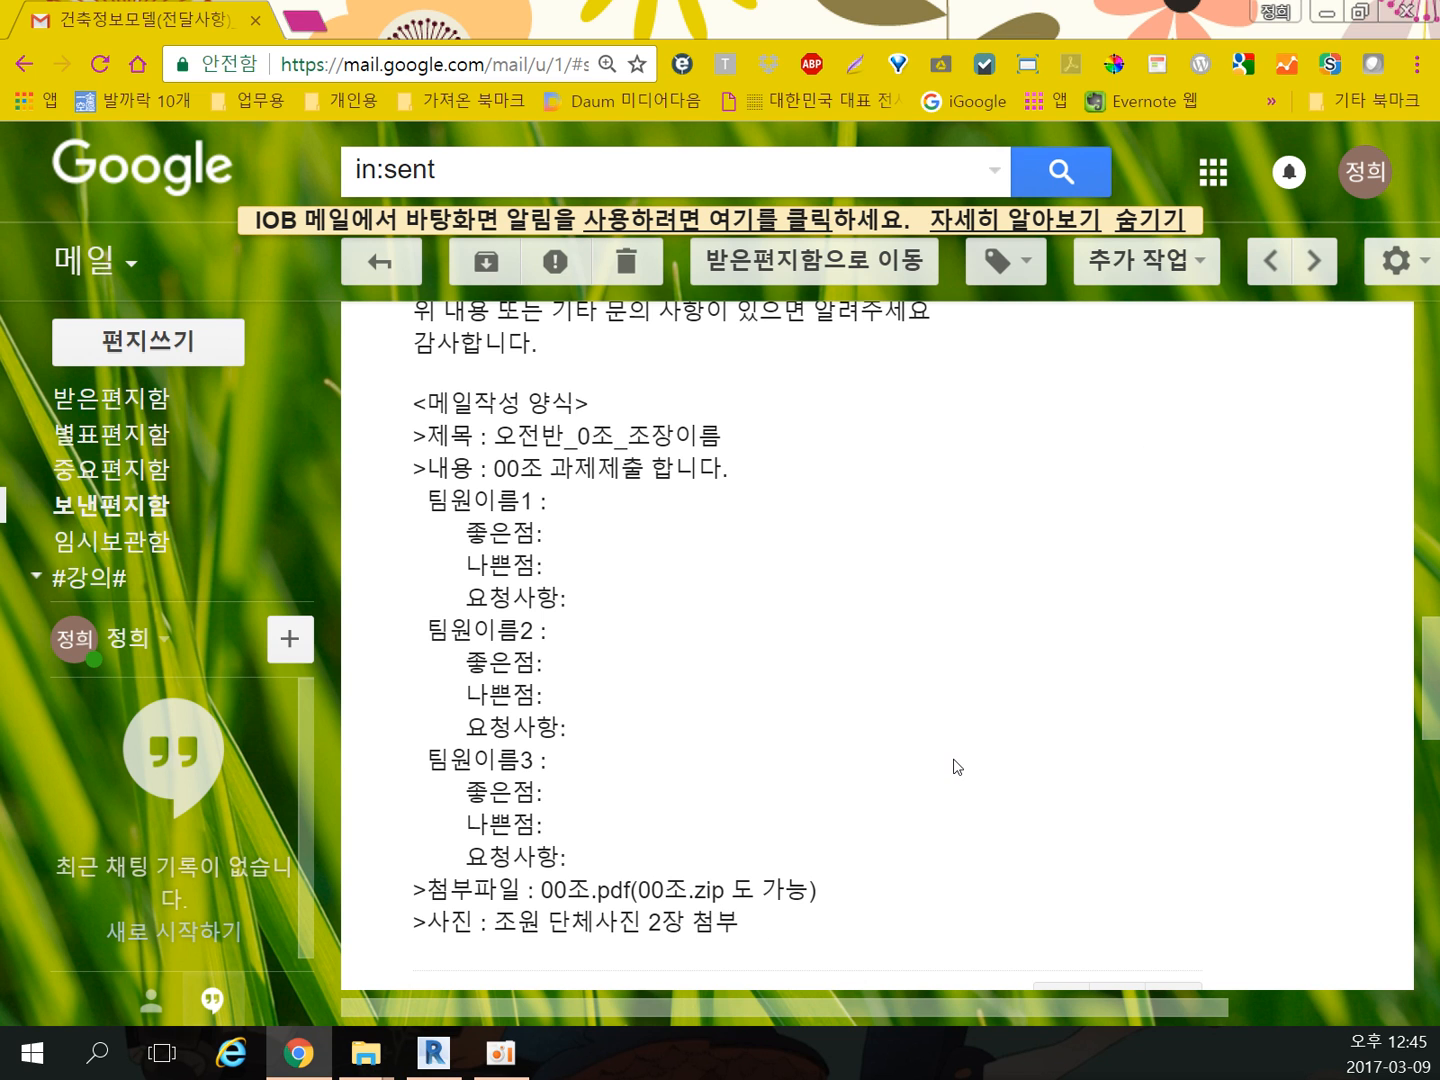
Step: Review the email's 과제 준비-1 sections, highlighting the BIM 적용 사례 발표 and 팀프로젝트 선정 instructions
scroll(958, 767, up, 7)
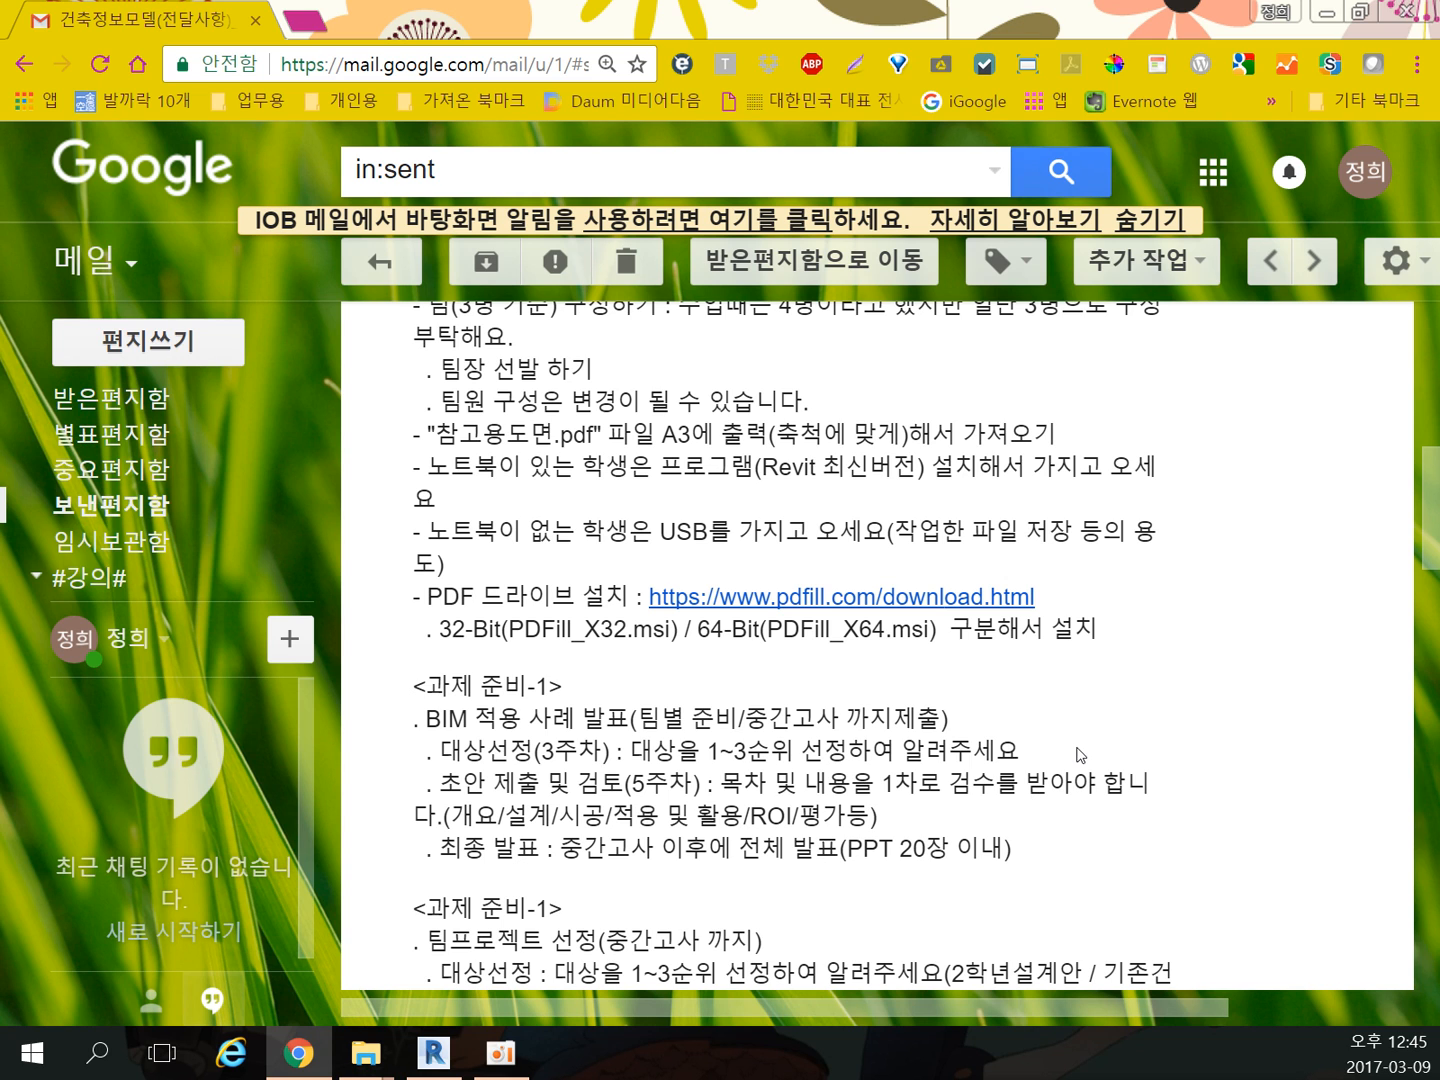
scroll(845, 775, down, 5)
scroll(852, 768, up, 2)
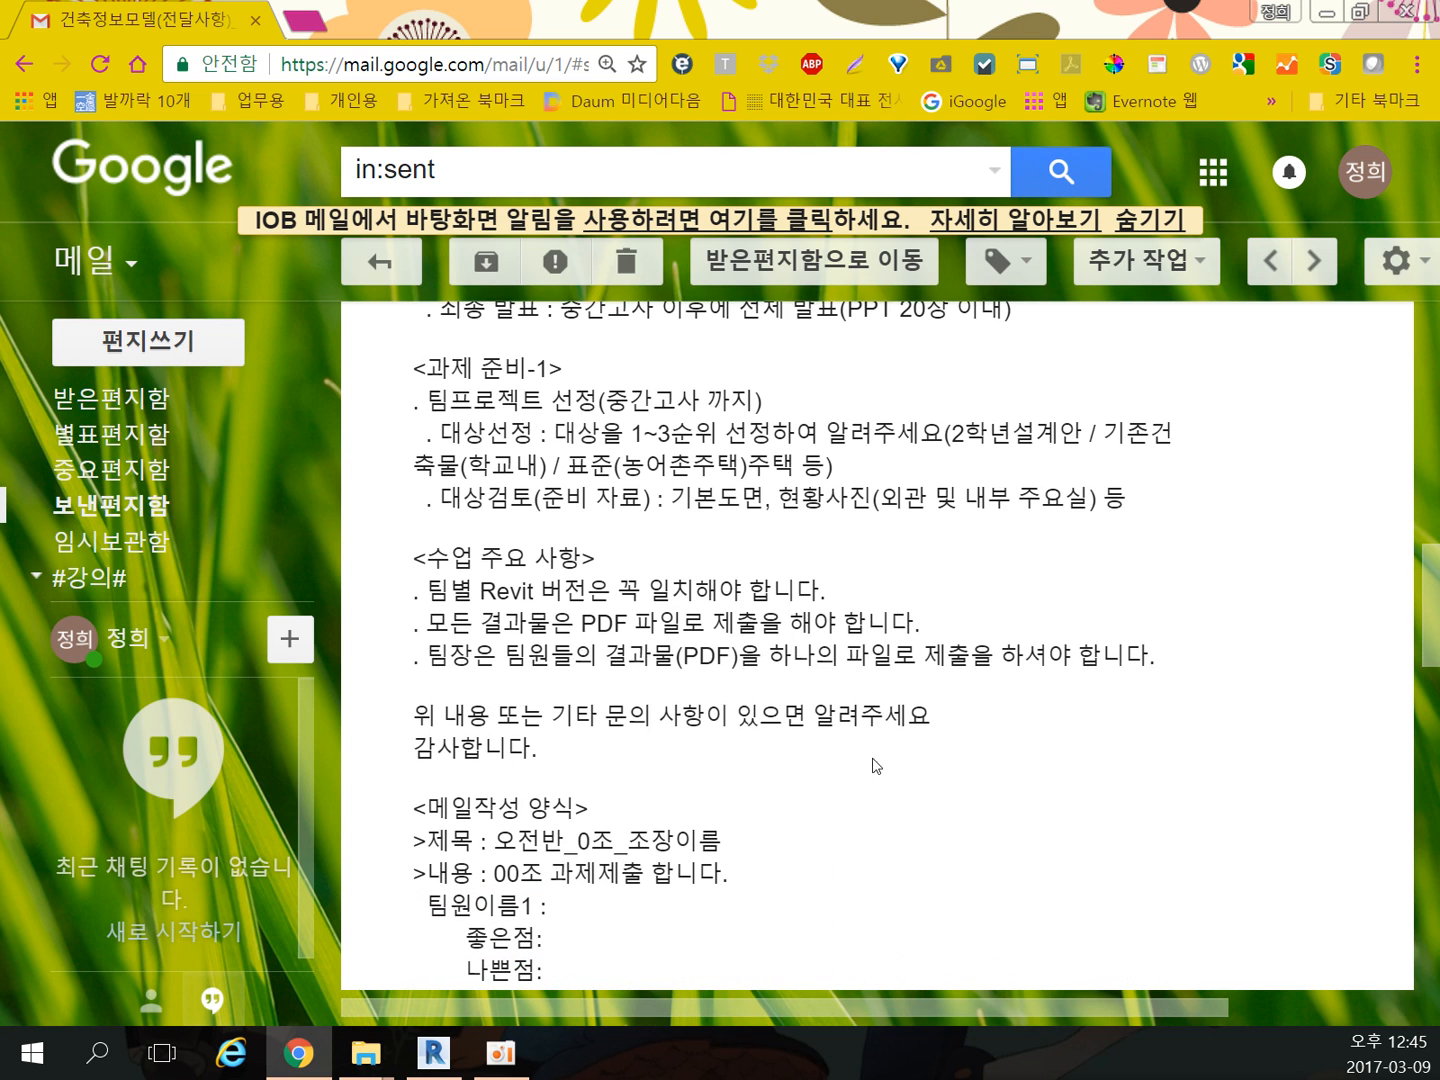
scroll(675, 910, down, 1)
scroll(661, 845, up, 2)
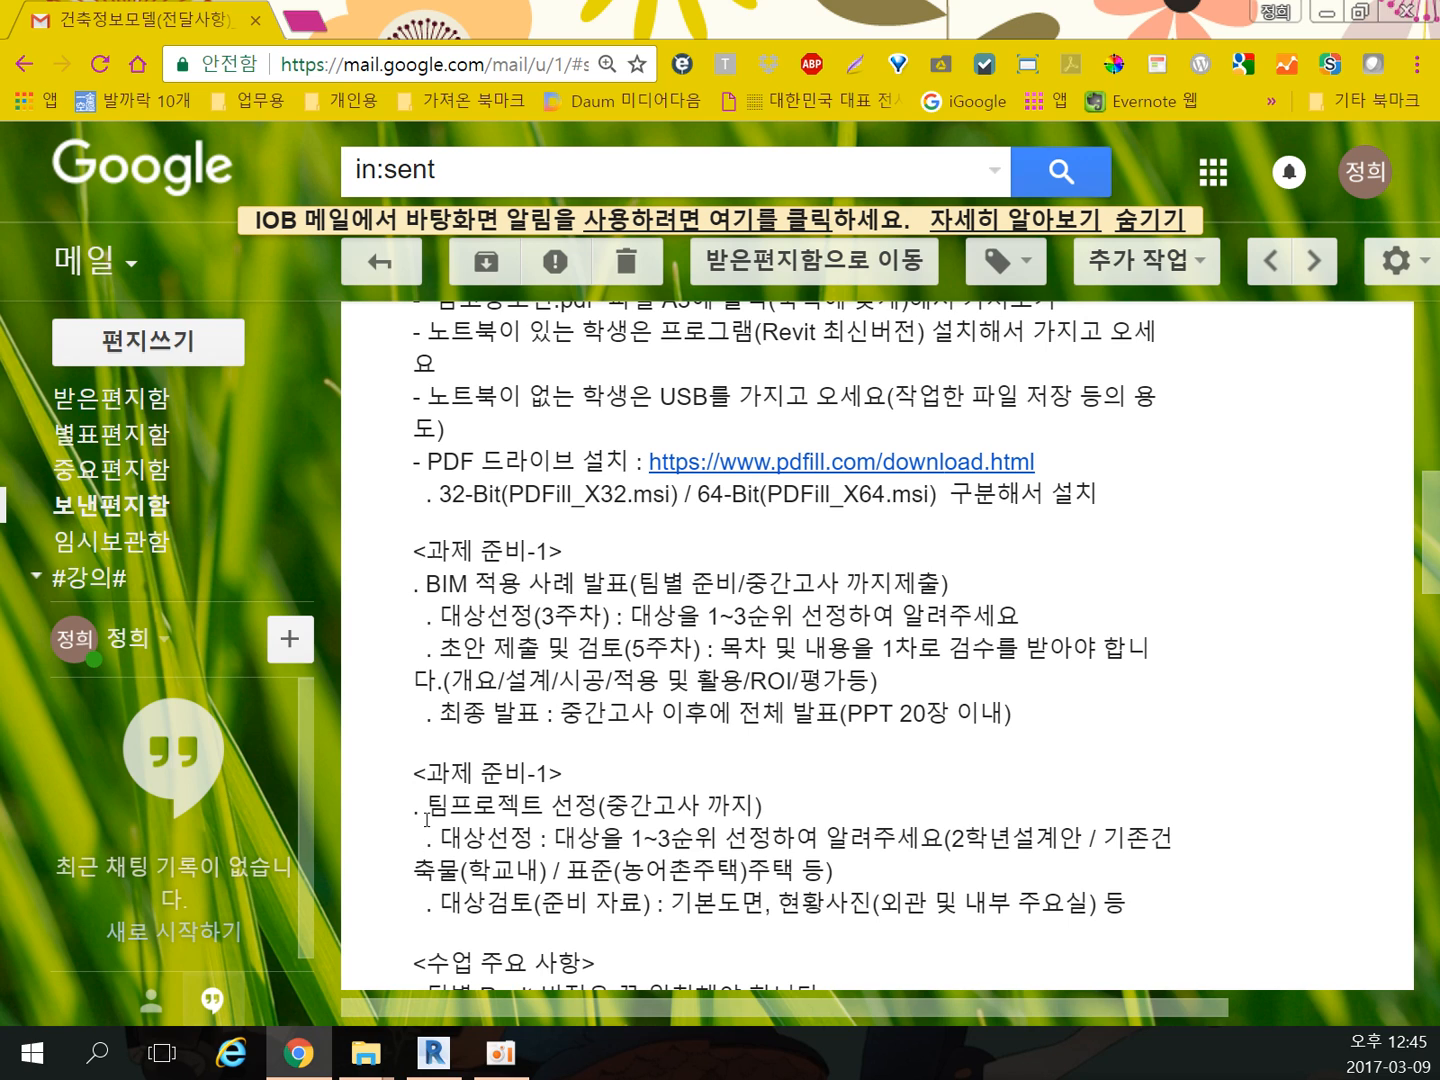
drag(428, 804, 1211, 903)
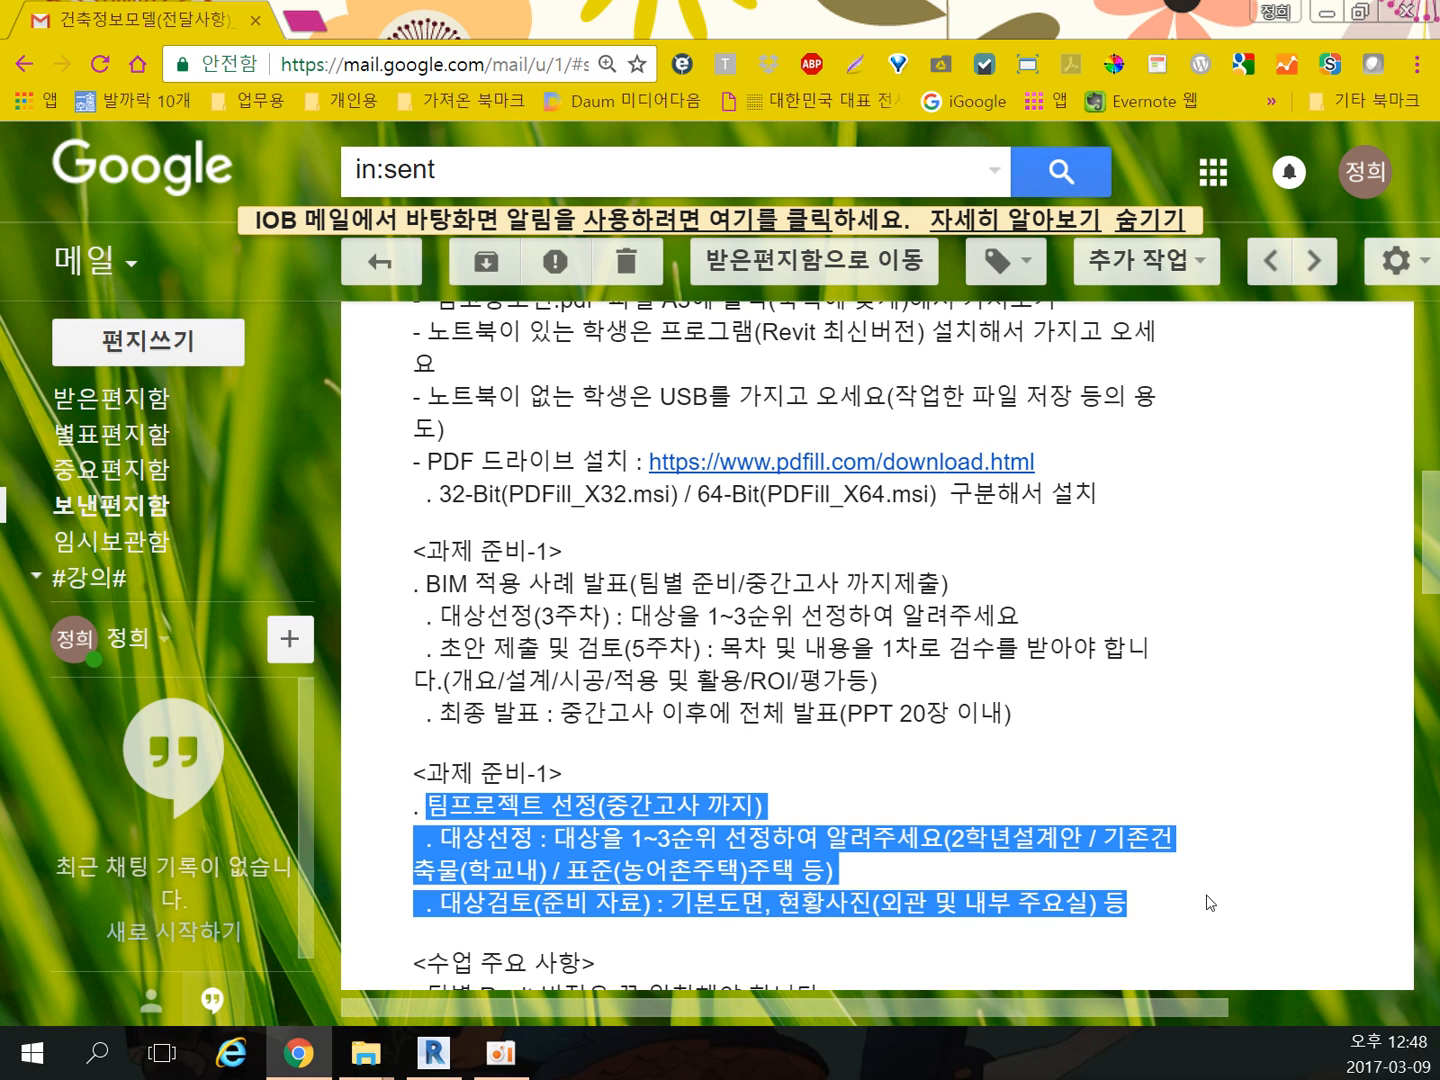
click(893, 639)
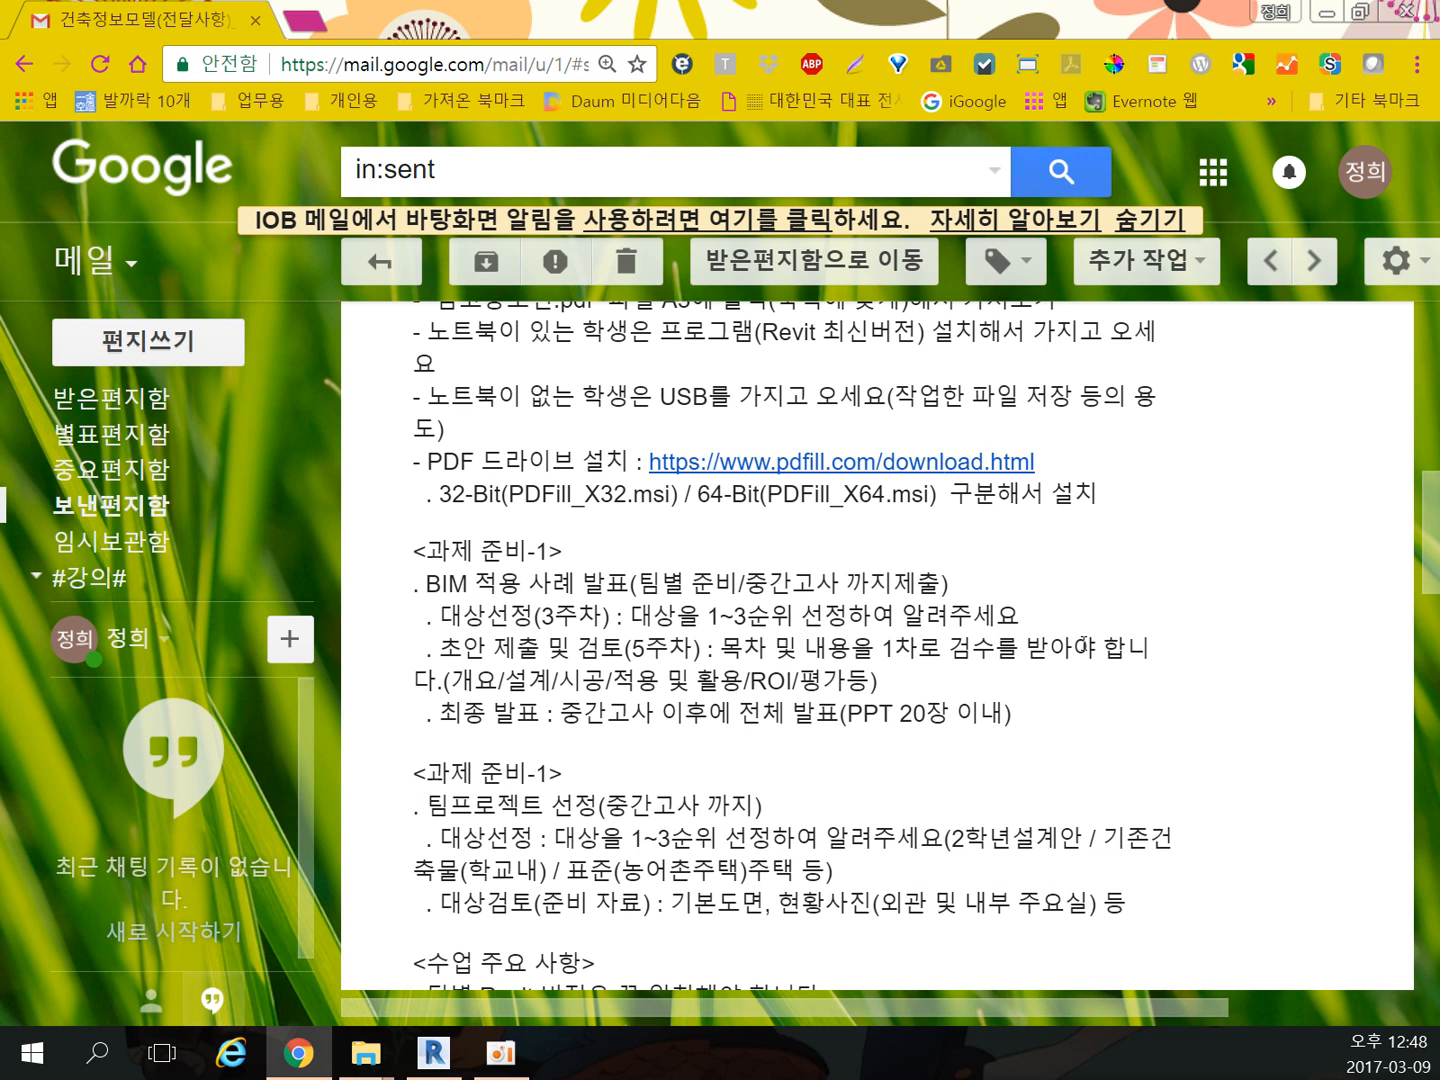
drag(428, 583, 1012, 716)
drag(428, 805, 1203, 923)
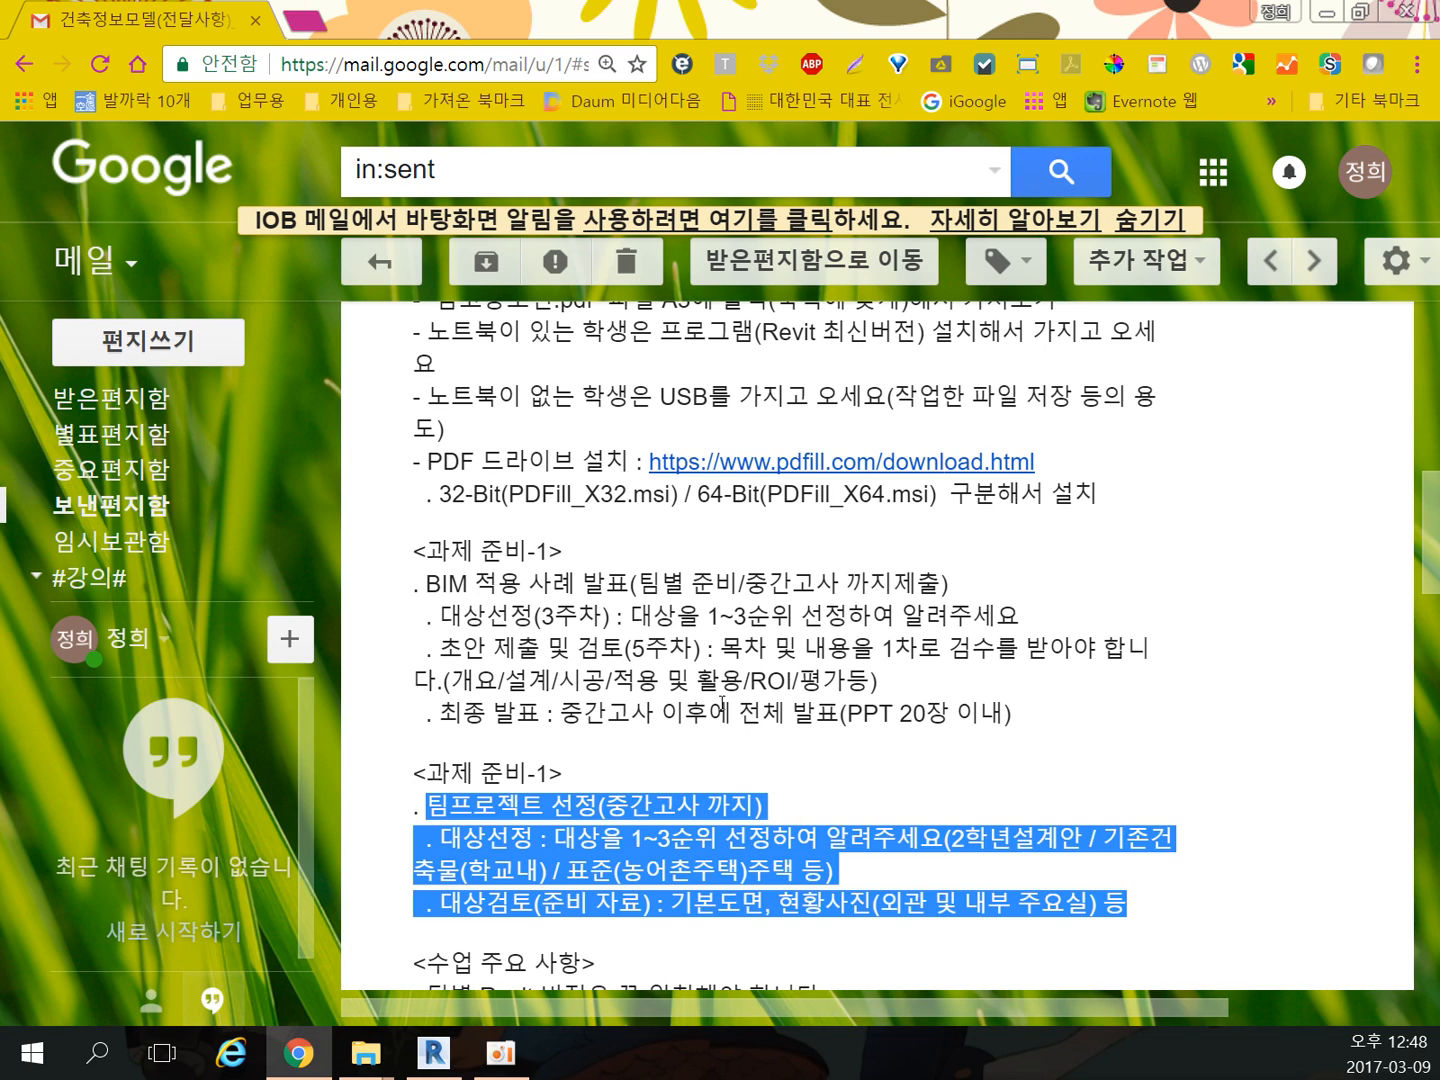
Step: Clear the text highlight and review the email's 수업 주요 사항 and 메일작성 양식 sections
click(713, 597)
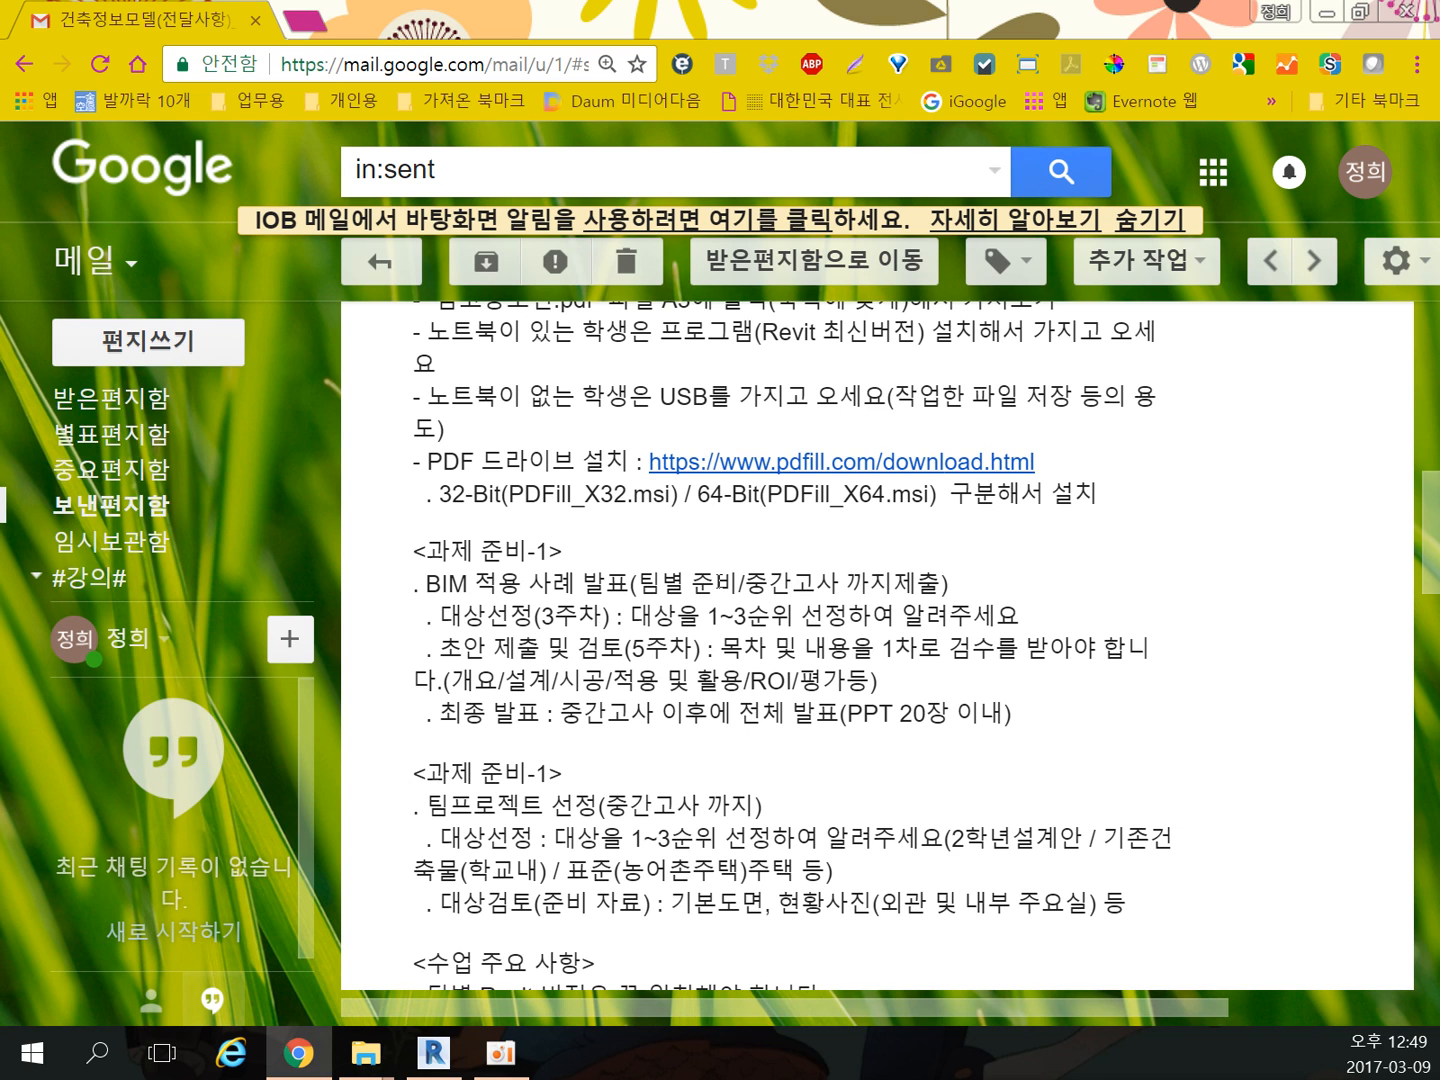
scroll(706, 716, down, 10)
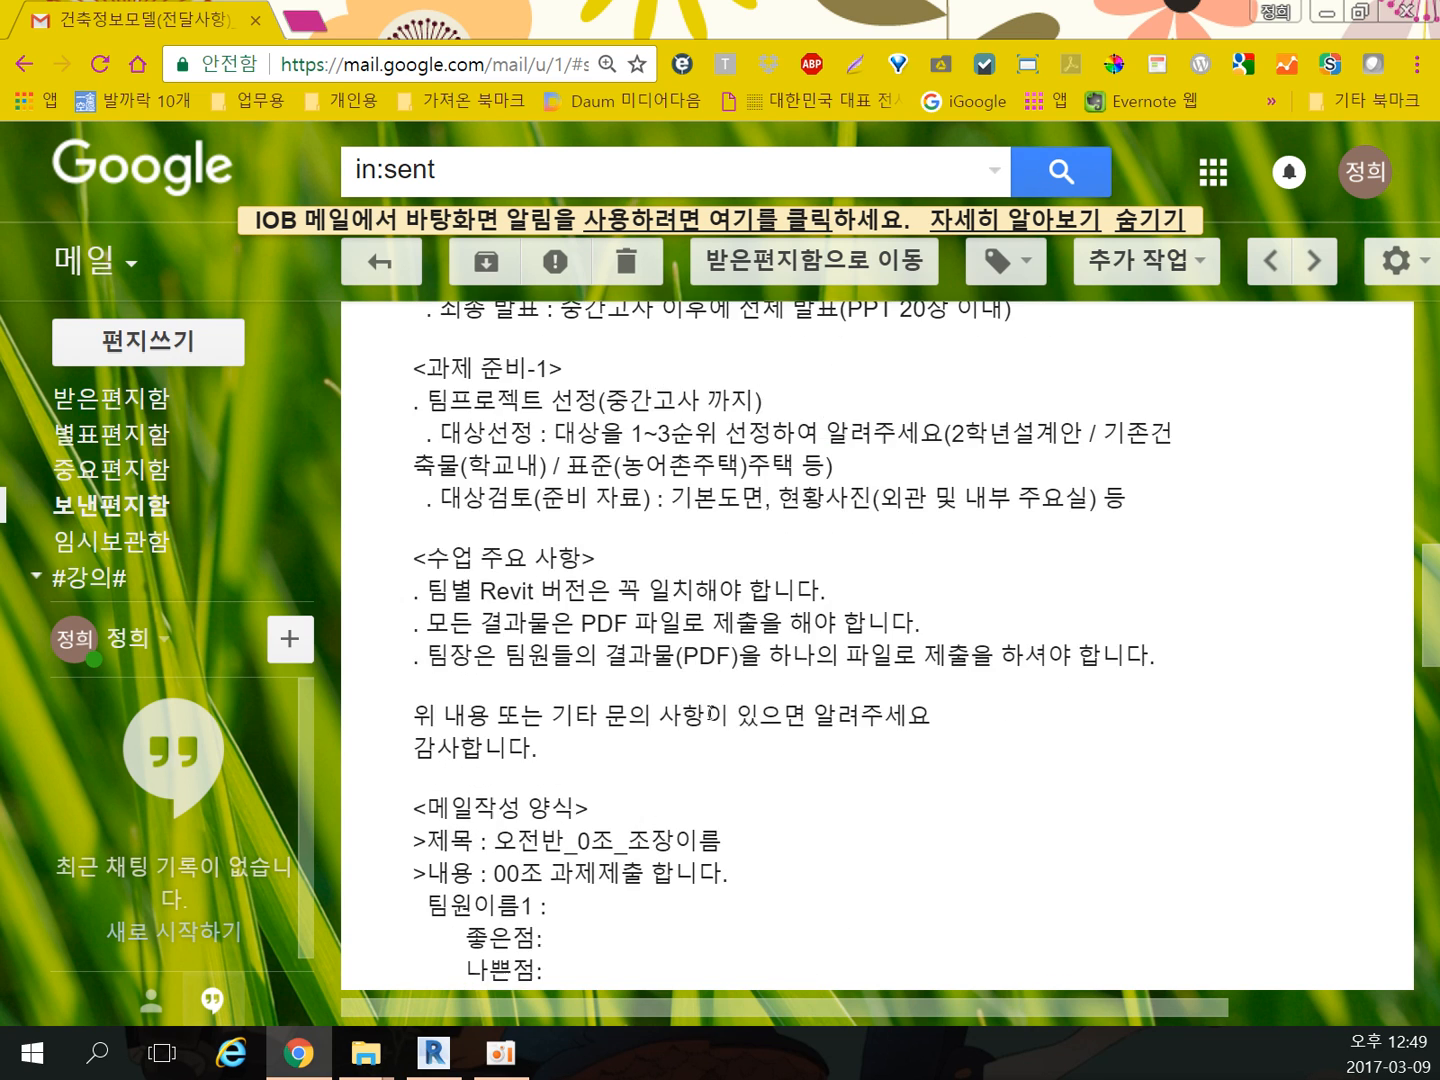
scroll(723, 697, up, 2)
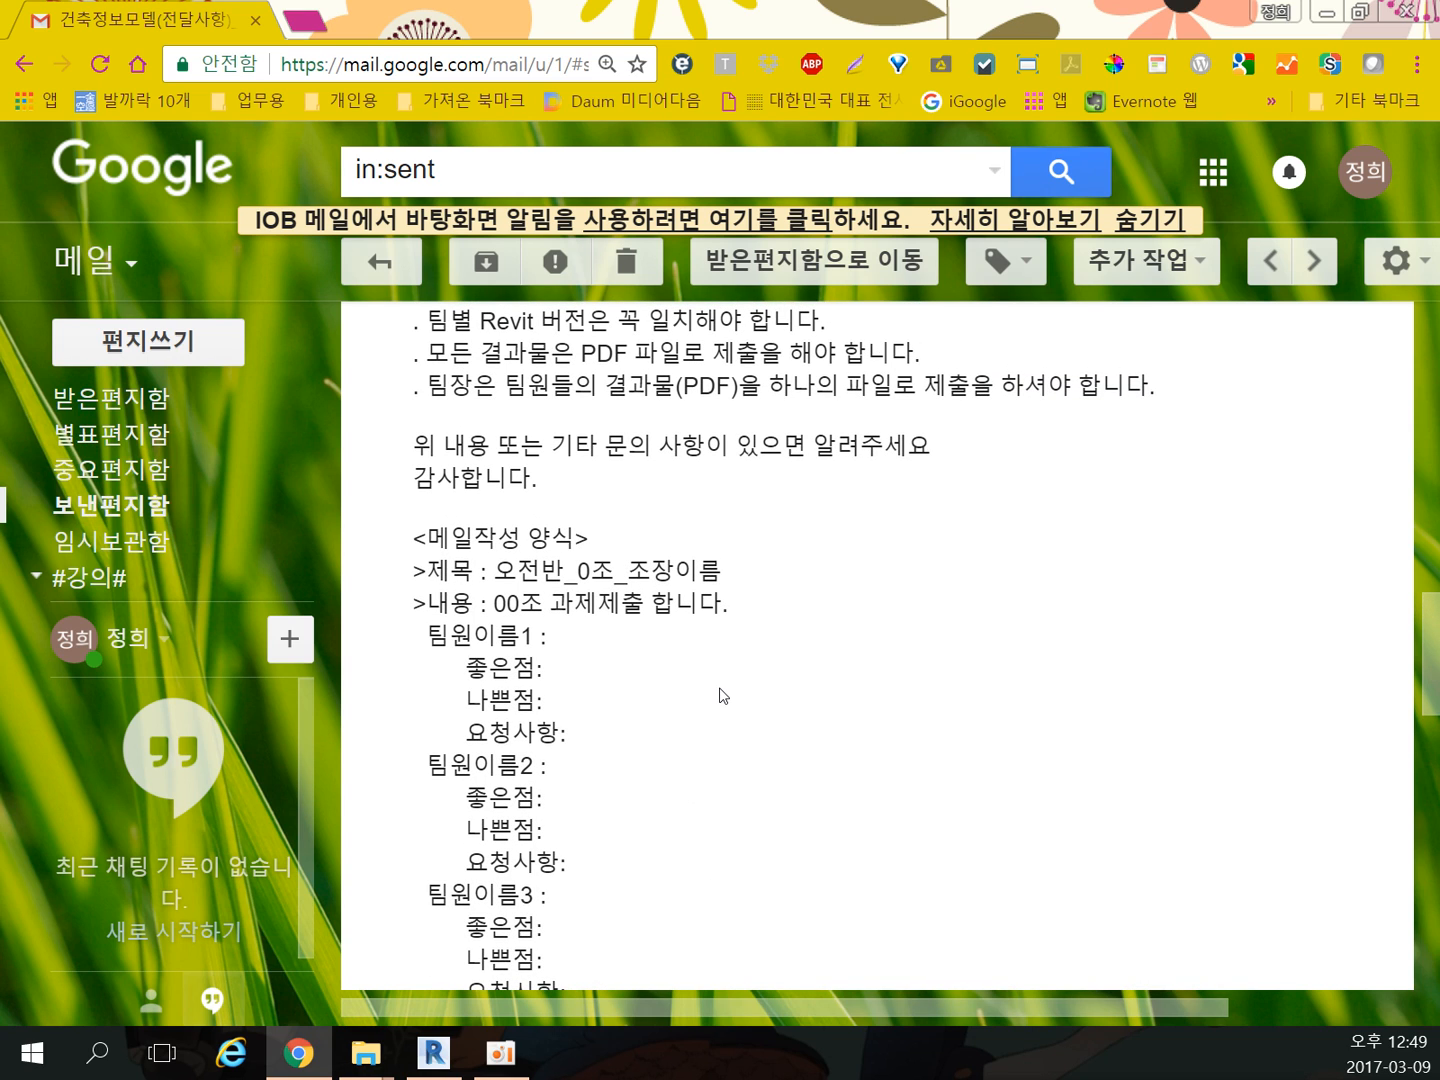